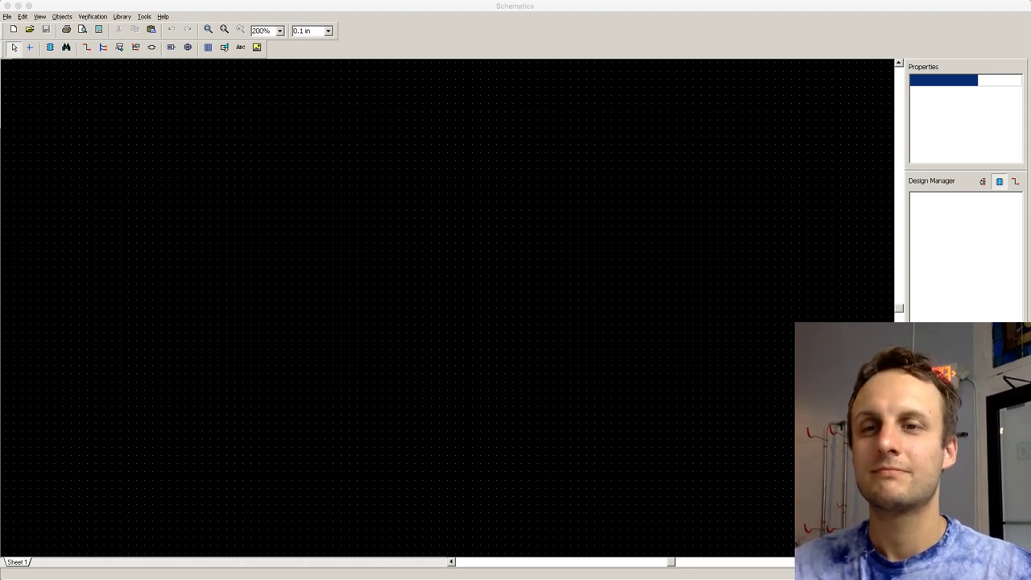
# Step: Open the recently used schematic file CP5 Rack 0.5.dch
pyautogui.click(246, 463)
pyautogui.click(7, 16)
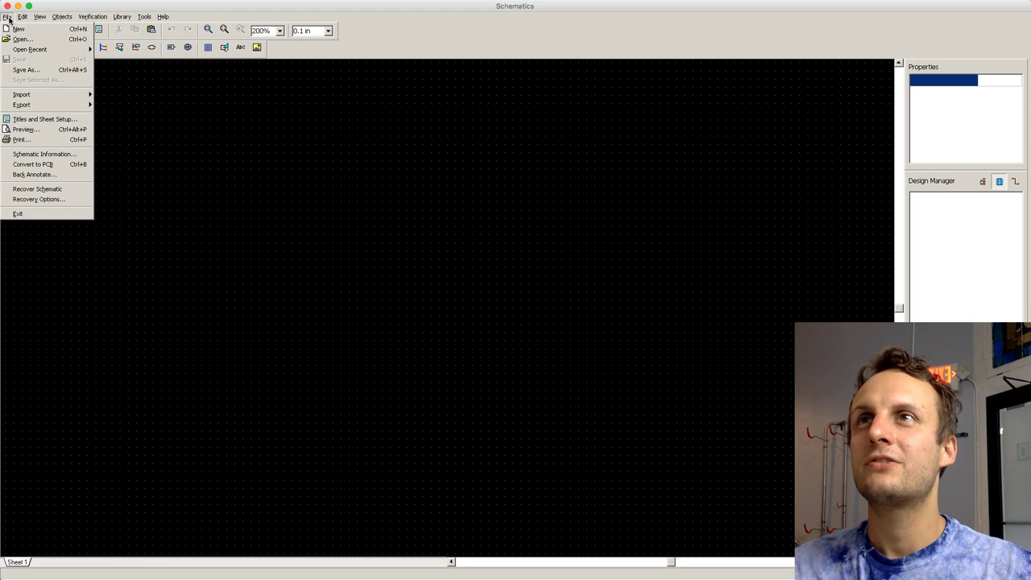
pyautogui.moveTo(28, 53)
pyautogui.moveTo(70, 49)
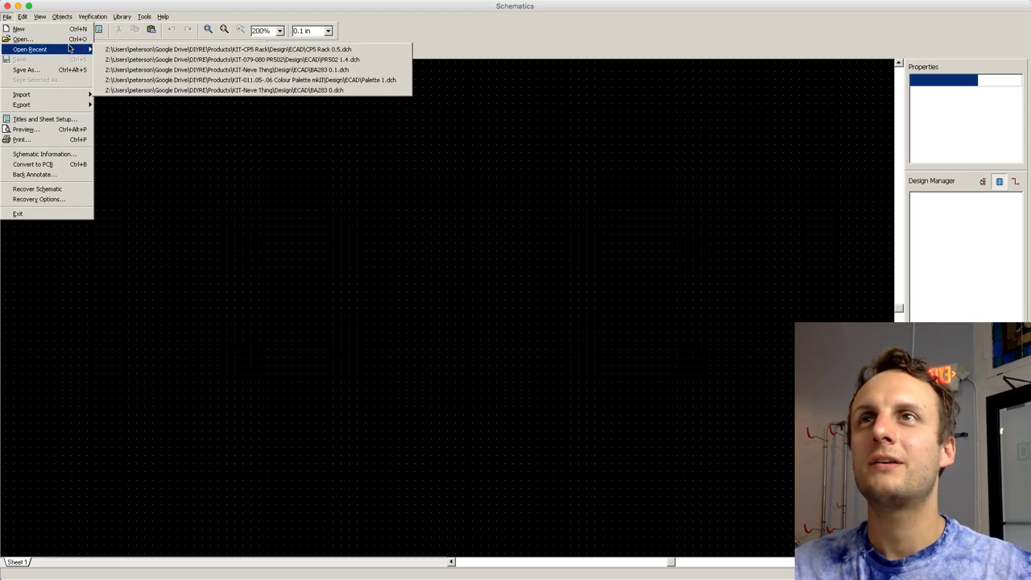
pyautogui.click(131, 50)
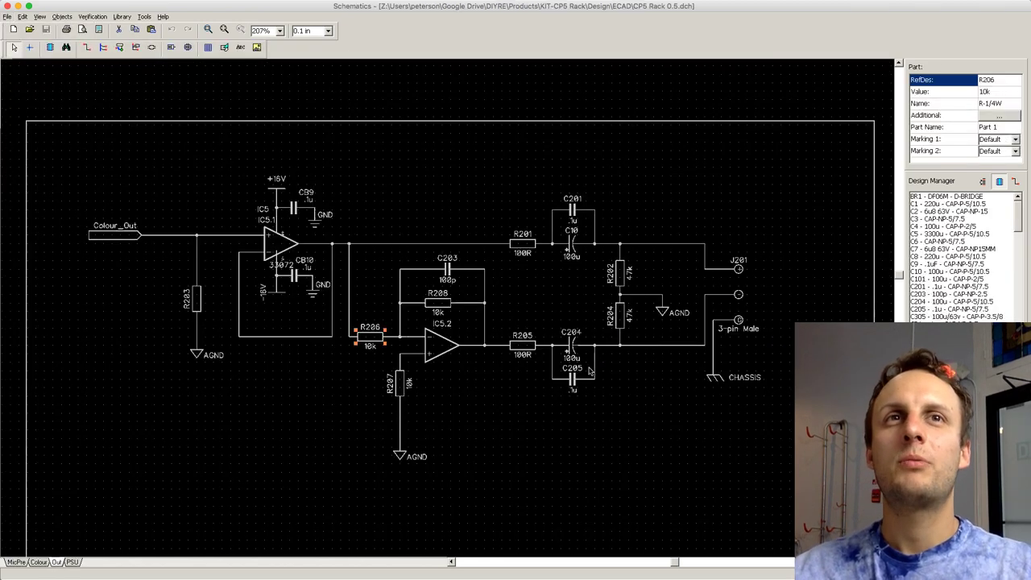
# Step: Examine the output stage on the Out sheet, from the Colour_Out port through IC5 to the 3-pin male connector
pyautogui.scroll(-2, 901, 277)
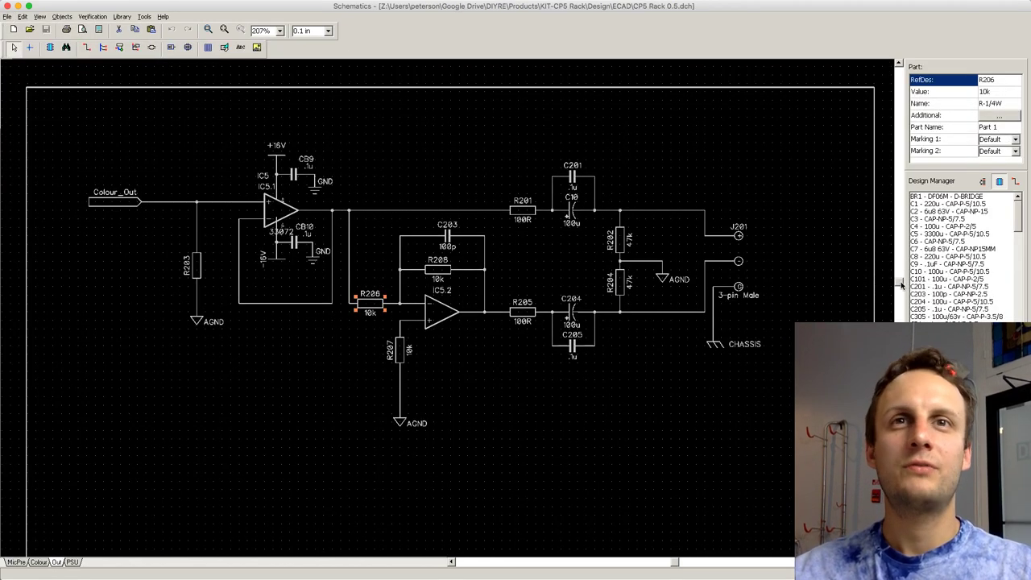
pyautogui.press('super+Tab')
pyautogui.click(626, 323)
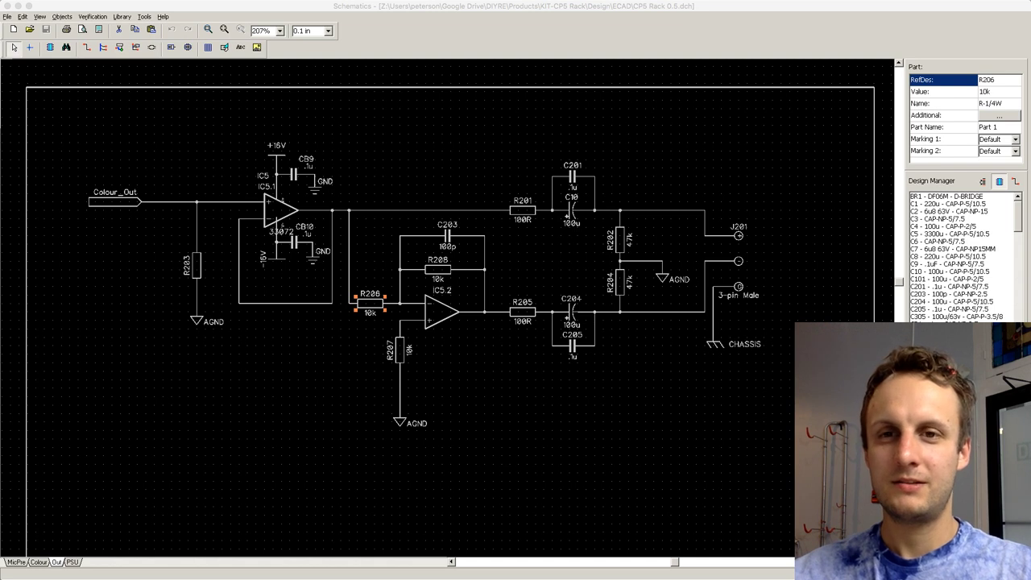
pyautogui.press('super+Tab')
pyautogui.press('super+Tab')
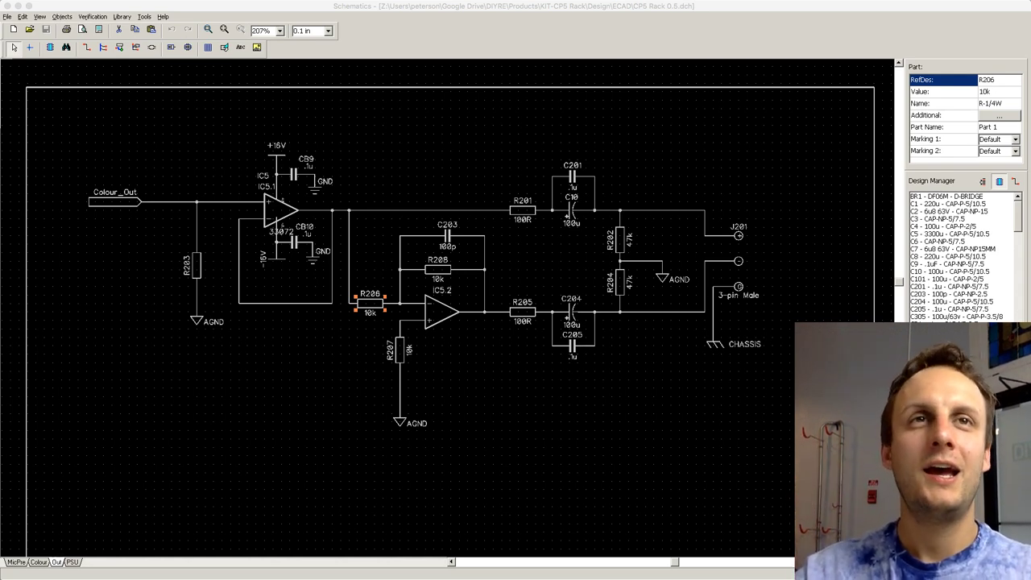
pyautogui.moveTo(899, 282); pyautogui.dragTo(900, 294)
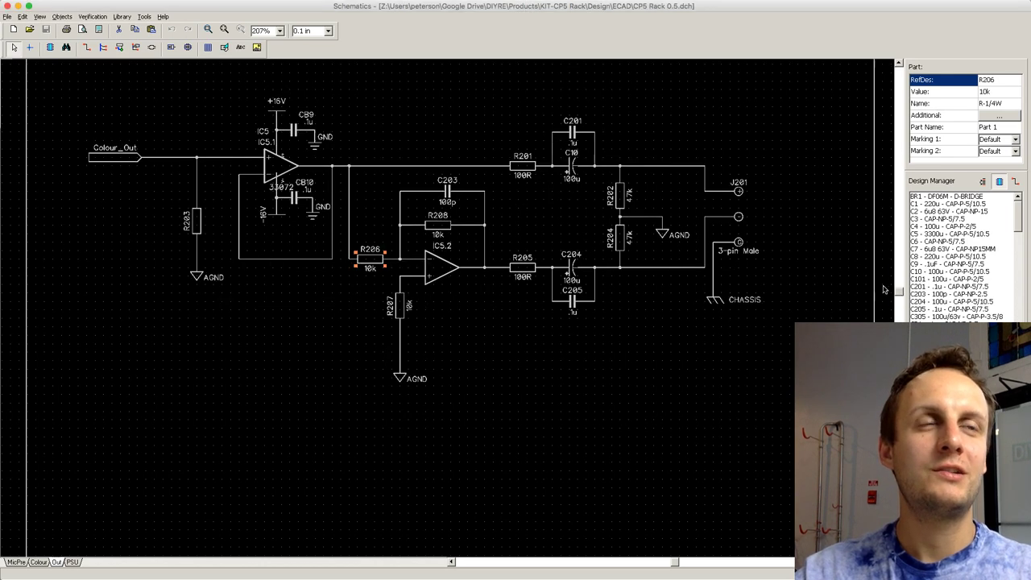
pyautogui.scroll(-1, 826, 427)
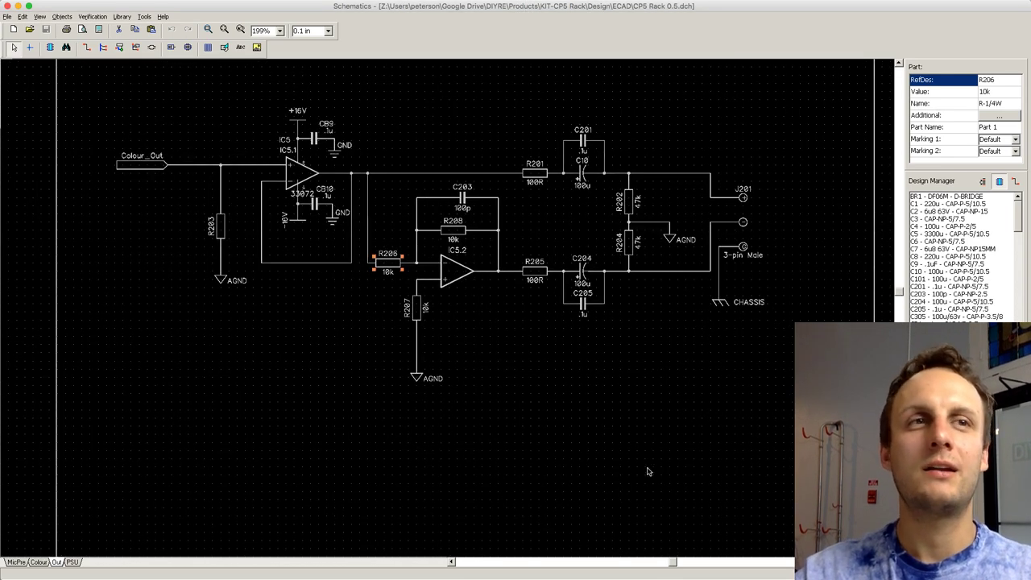
pyautogui.scroll(-1, 648, 472)
pyautogui.moveTo(899, 289); pyautogui.dragTo(900, 283)
pyautogui.scroll(-1, 606, 517)
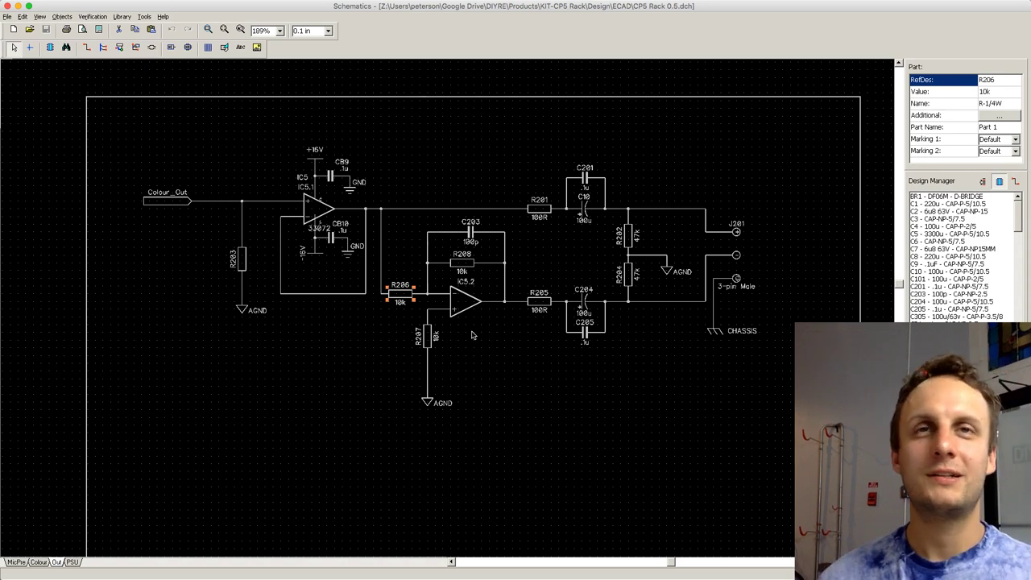
pyautogui.press('super+Tab')
pyautogui.press('super+Tab')
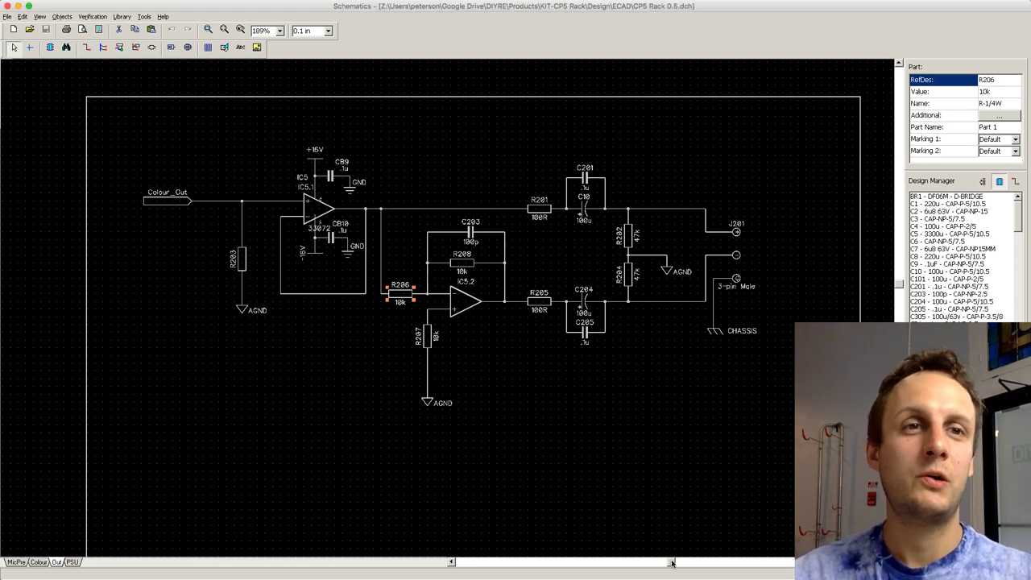
pyautogui.moveTo(673, 562); pyautogui.dragTo(681, 562)
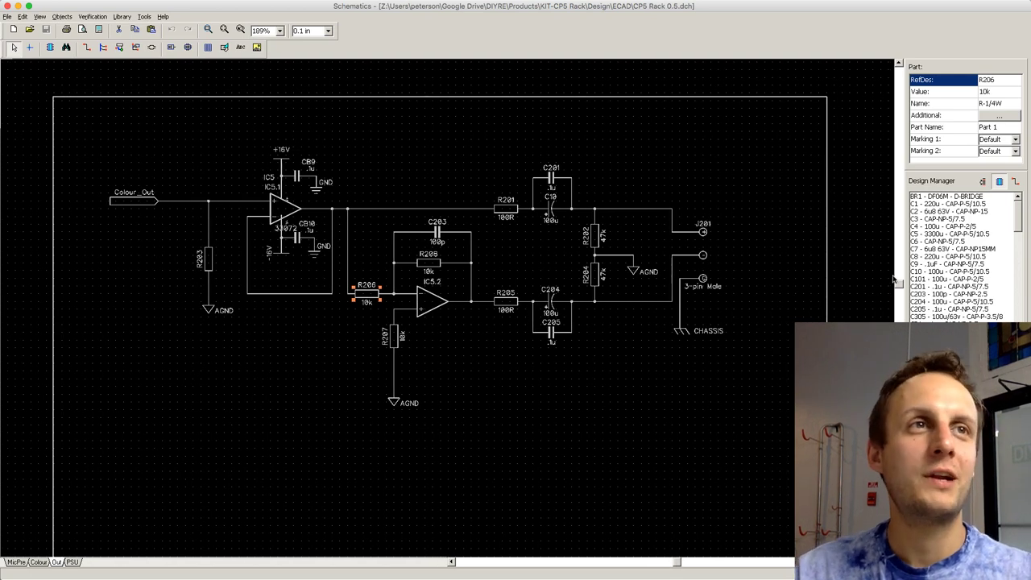
pyautogui.moveTo(901, 286); pyautogui.dragTo(896, 281)
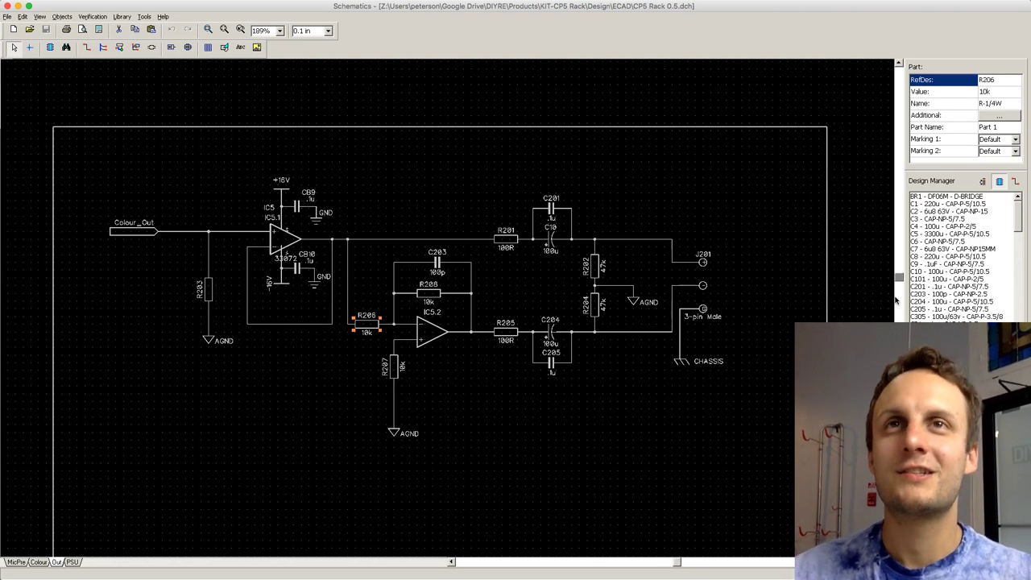
pyautogui.press('super+Tab')
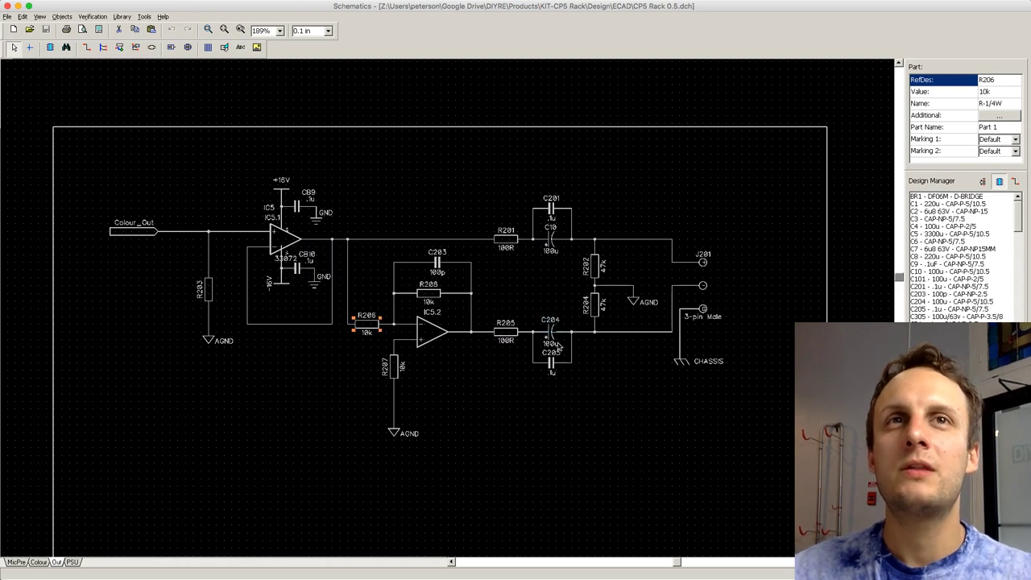
pyautogui.scroll(-1, 547, 152)
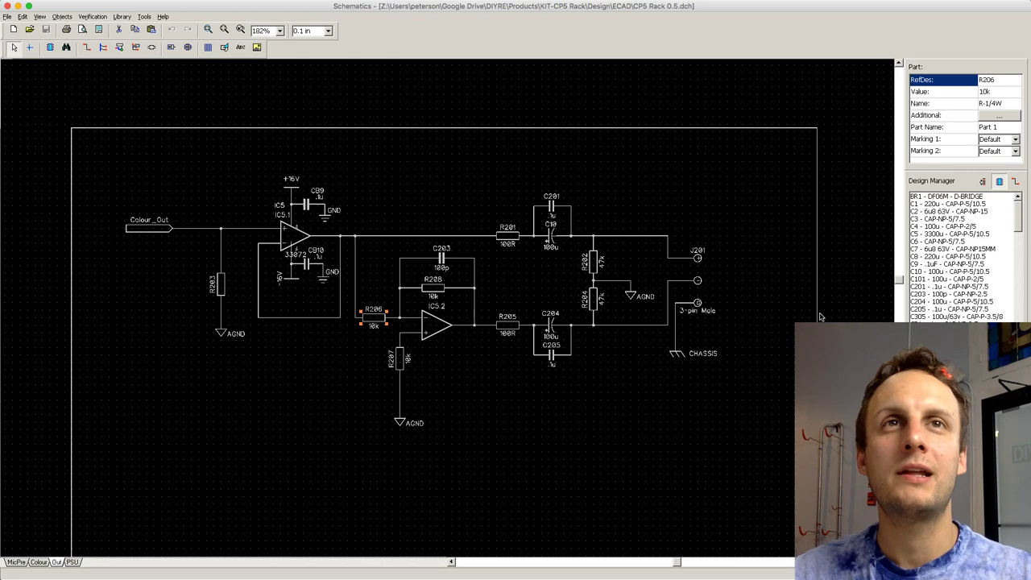
pyautogui.scroll(-1, 890, 282)
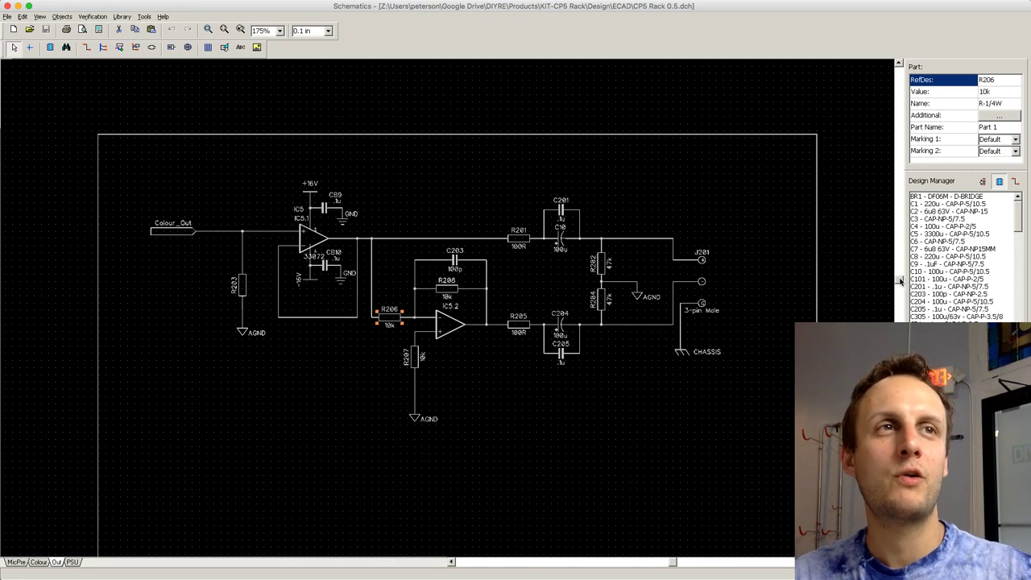
pyautogui.moveTo(900, 281); pyautogui.dragTo(900, 283)
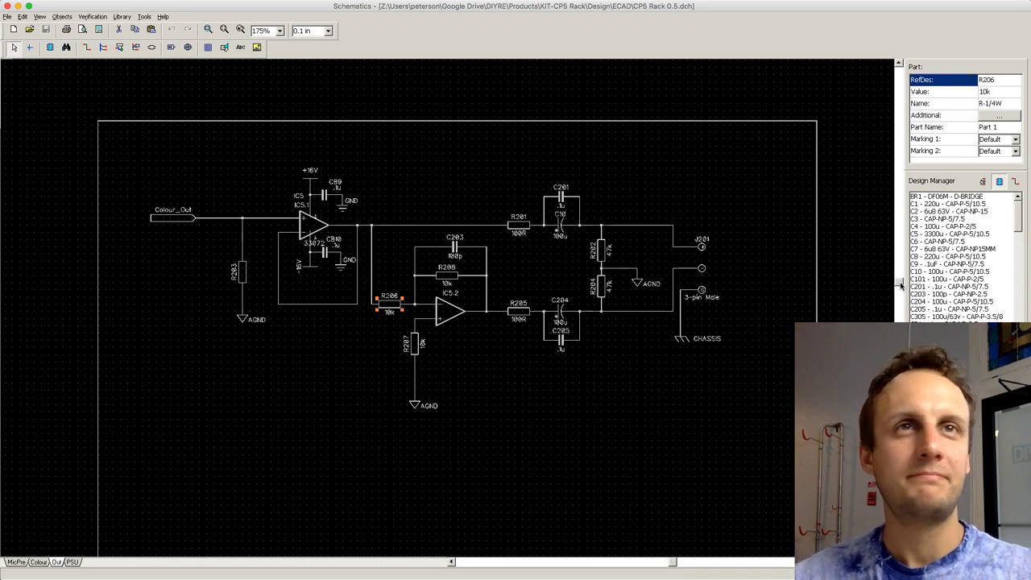
pyautogui.moveTo(900, 285); pyautogui.dragTo(902, 290)
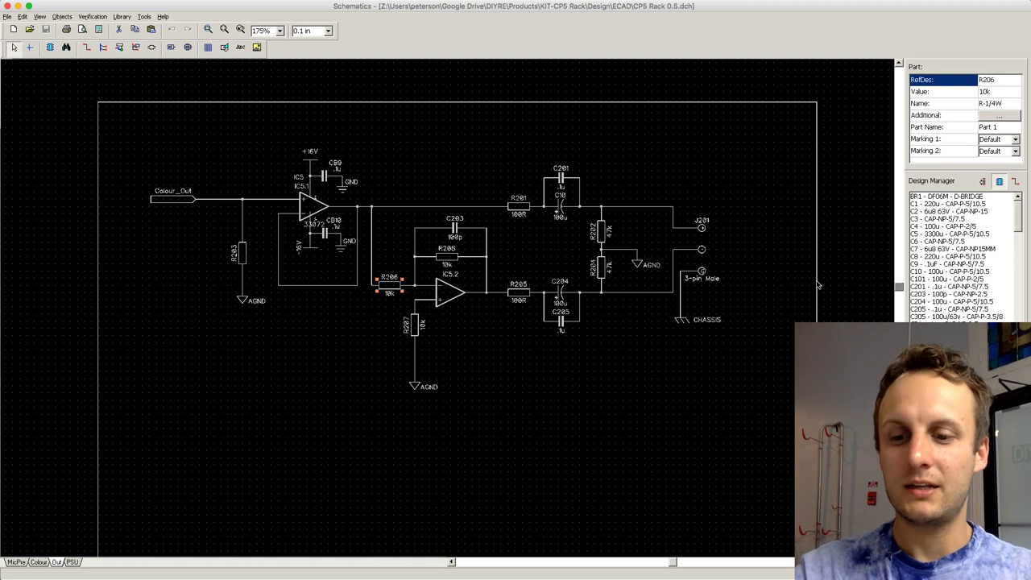
pyautogui.press('super+Tab')
pyautogui.press('Escape')
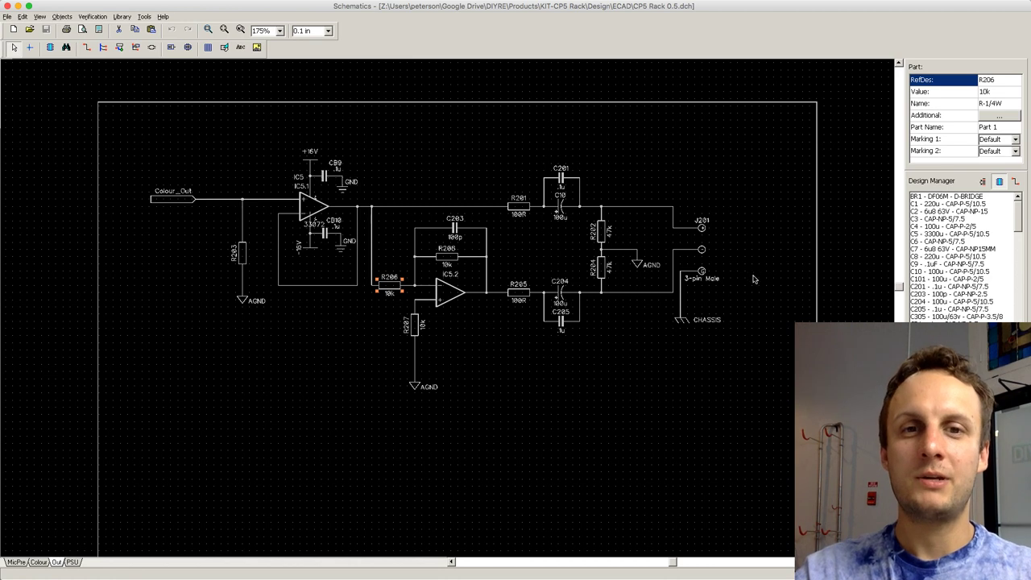
# Step: Switch to PCB Layout and examine the component placement and partial routing of the CP5 Rack 0.5.dip board
pyautogui.press('super+Tab')
pyautogui.press('super+Tab')
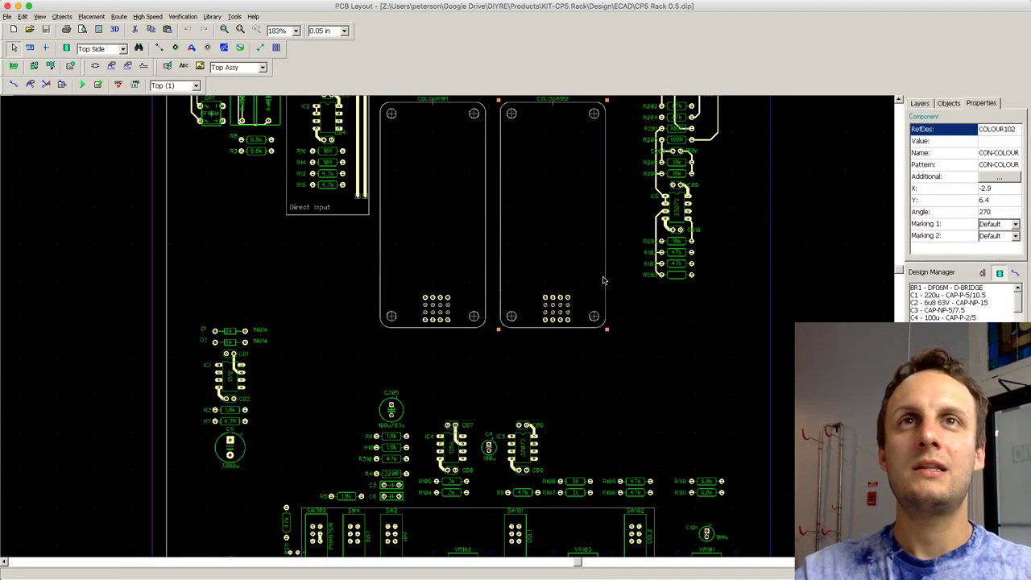
pyautogui.scroll(-2, 777, 298)
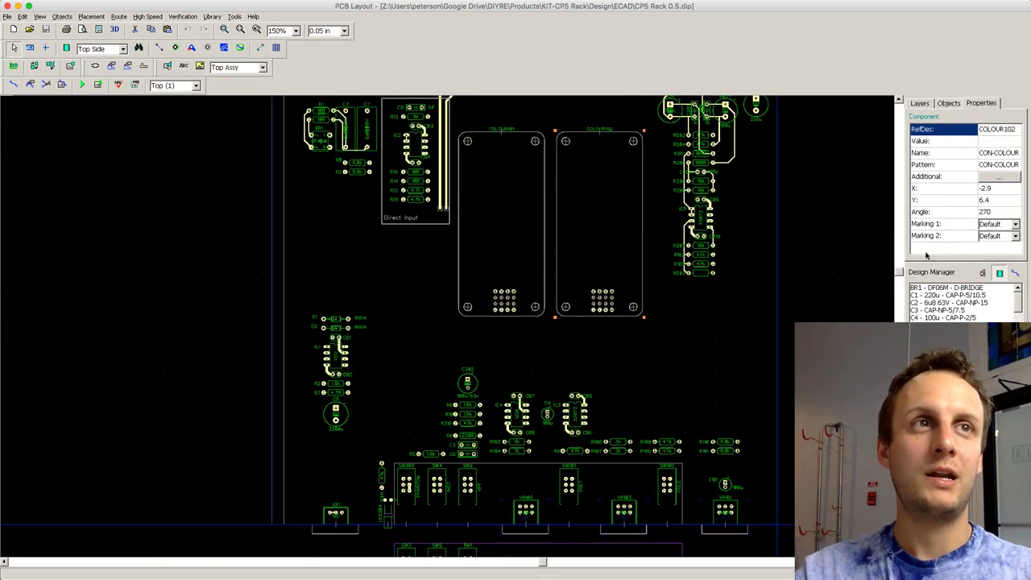
pyautogui.scroll(-1, 873, 285)
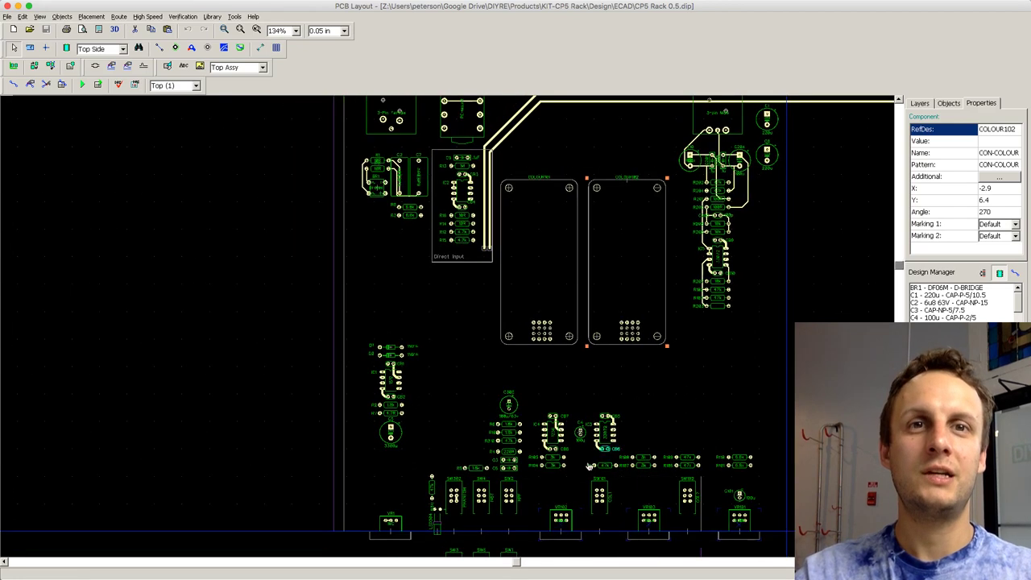
pyautogui.moveTo(516, 562); pyautogui.dragTo(607, 564)
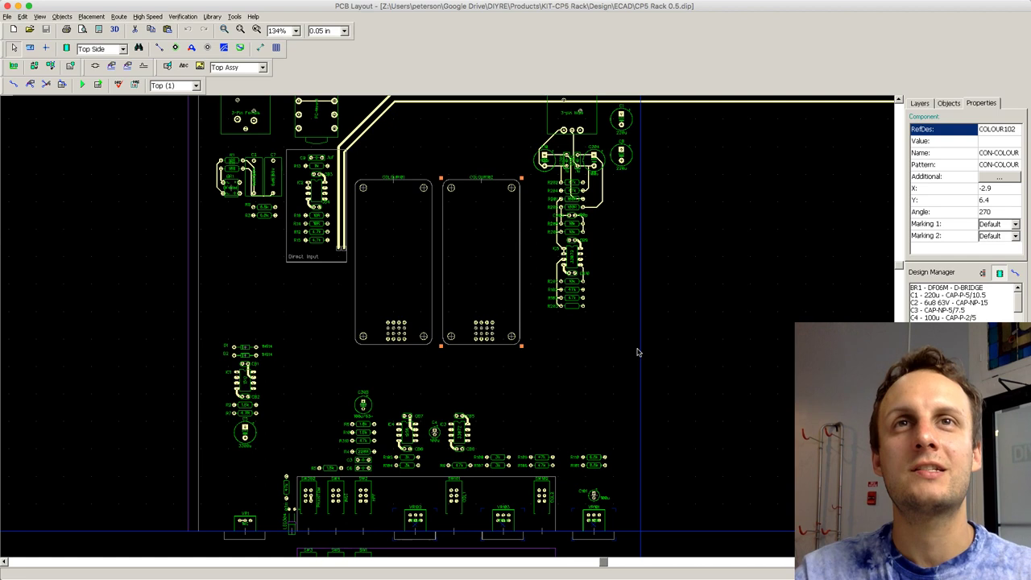
# Step: Return to the schematic, deselect resistor R206 and show the MicPre sheet from the input connectors to the SIGNAL port
pyautogui.press('super+Tab')
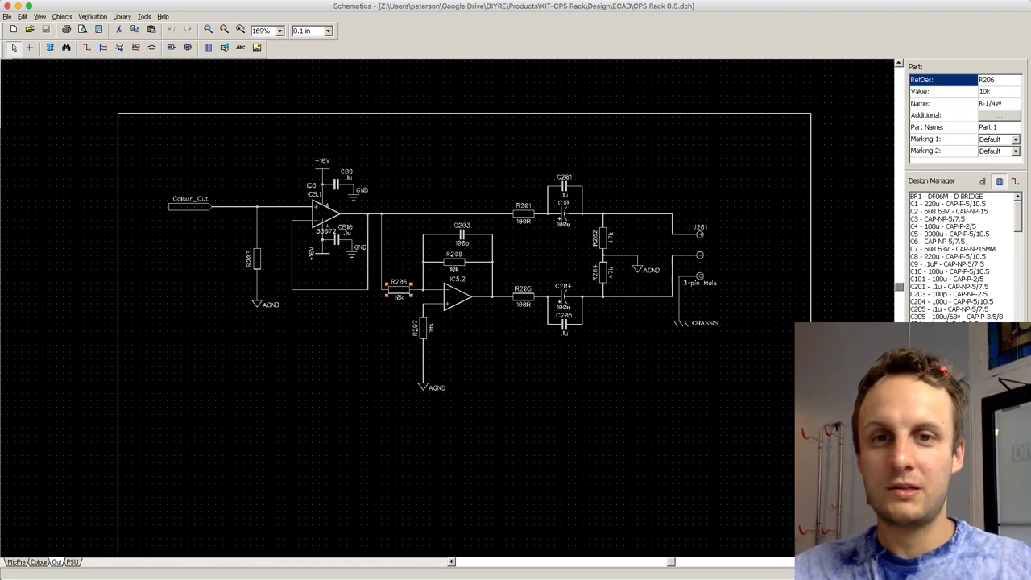
pyautogui.click(391, 387)
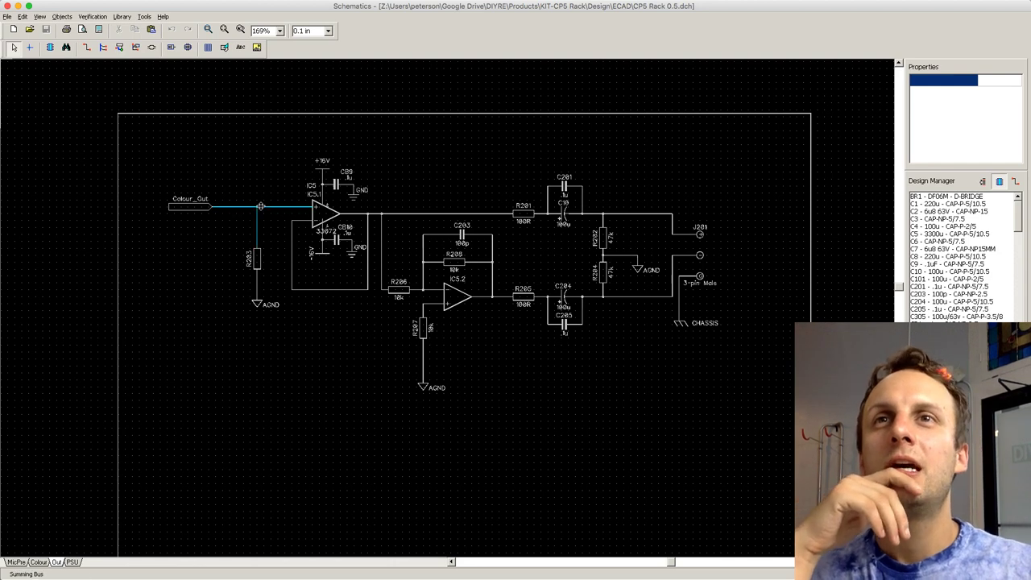
pyautogui.click(16, 562)
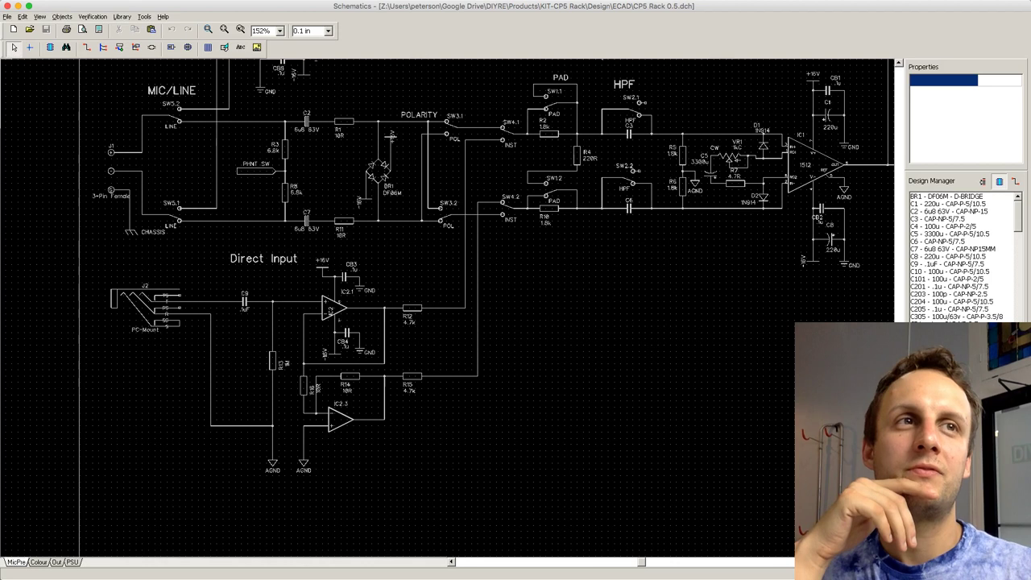
pyautogui.scroll(-3, 697, 363)
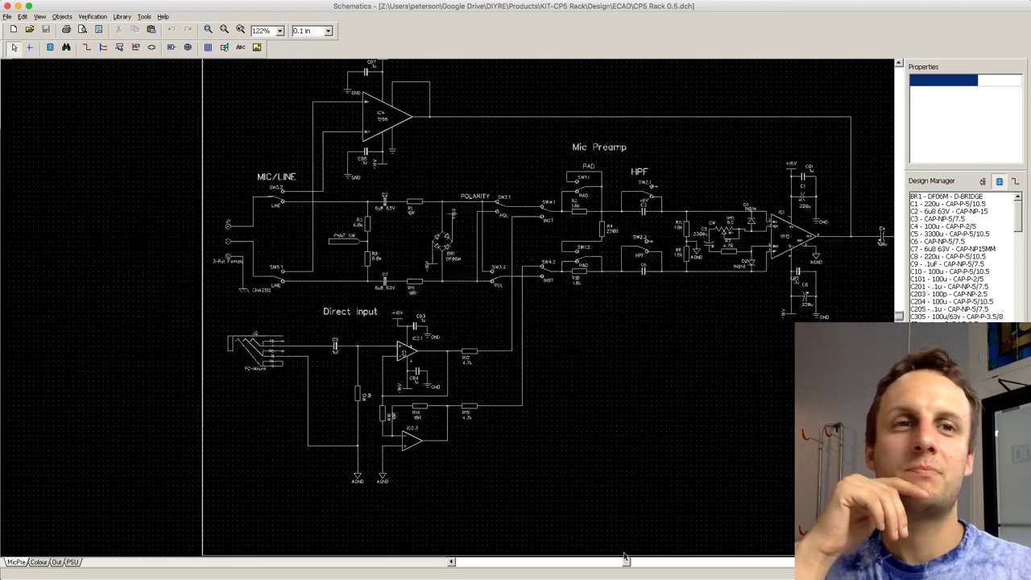
pyautogui.moveTo(625, 559); pyautogui.dragTo(651, 561)
pyautogui.moveTo(900, 315); pyautogui.dragTo(902, 305)
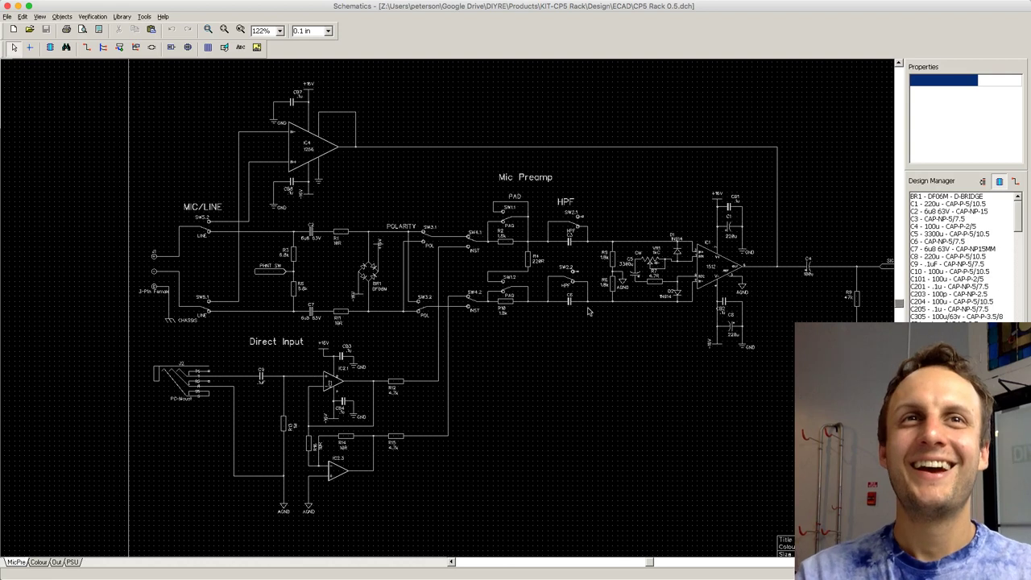
pyautogui.moveTo(646, 564); pyautogui.dragTo(667, 564)
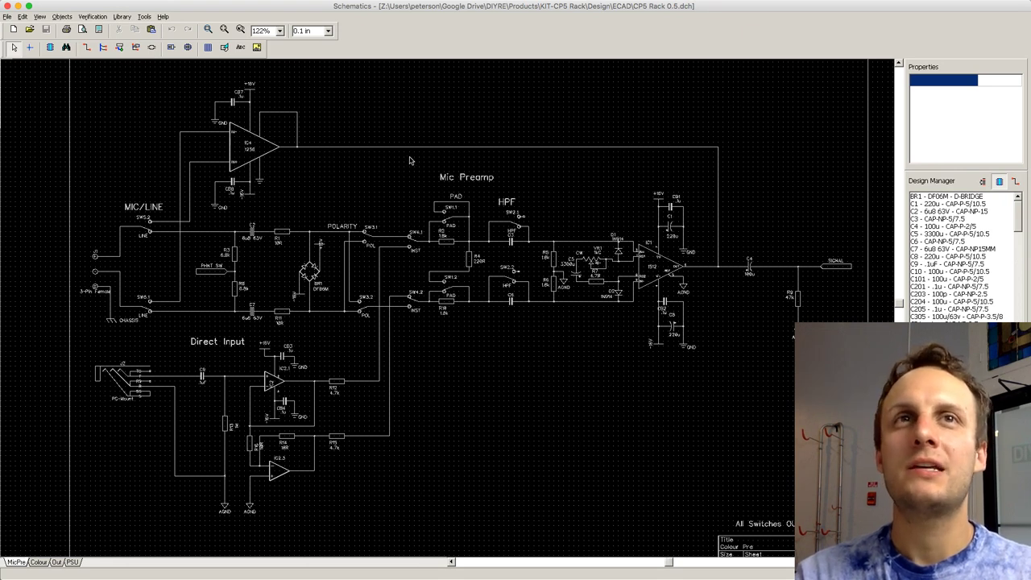
# Step: Inspect the line receiver IC4 and the net that joins its output to the output of IC1
pyautogui.click(254, 150)
pyautogui.scroll(2, 258, 149)
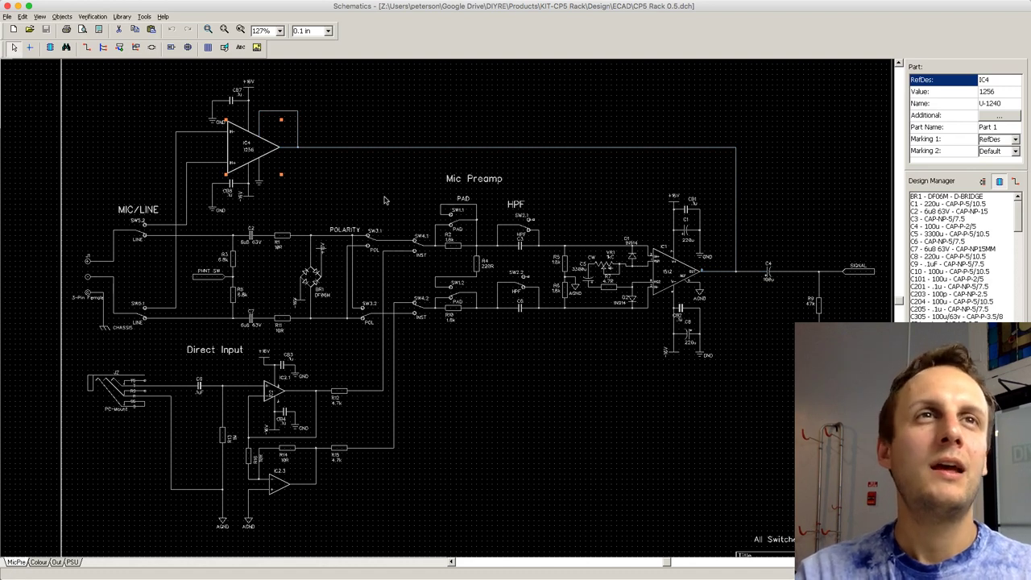
pyautogui.click(402, 148)
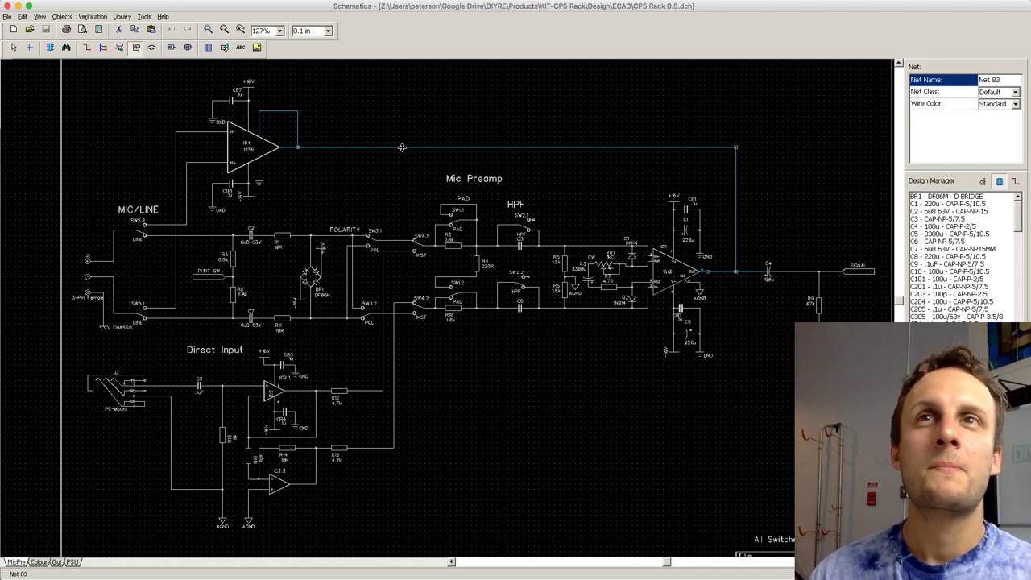
pyautogui.press('super+Tab')
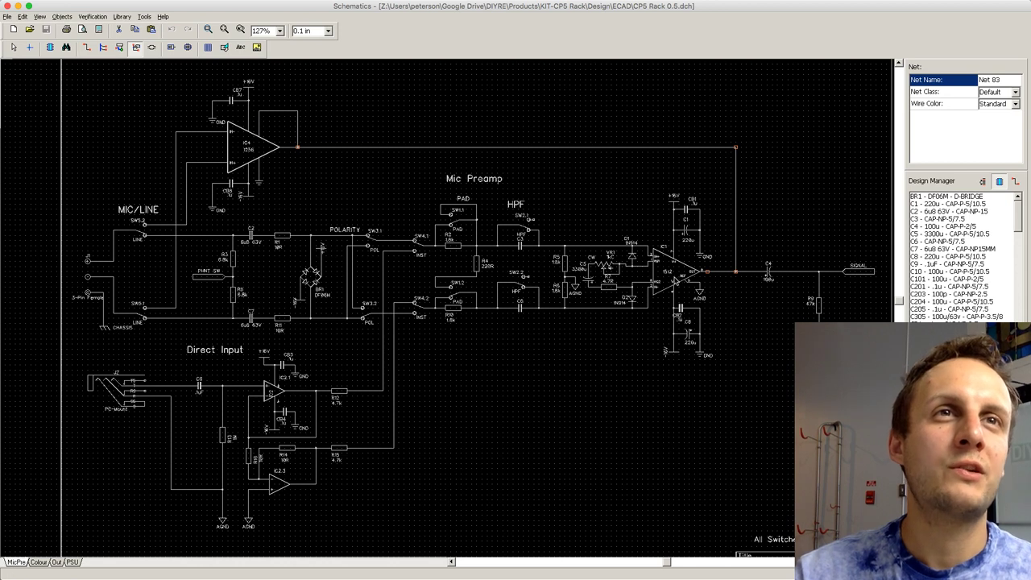
# Step: Examine the Mic Preamp circuit closely, including the pad, the HPF, IC1 and its supply capacitors
pyautogui.scroll(3, 643, 266)
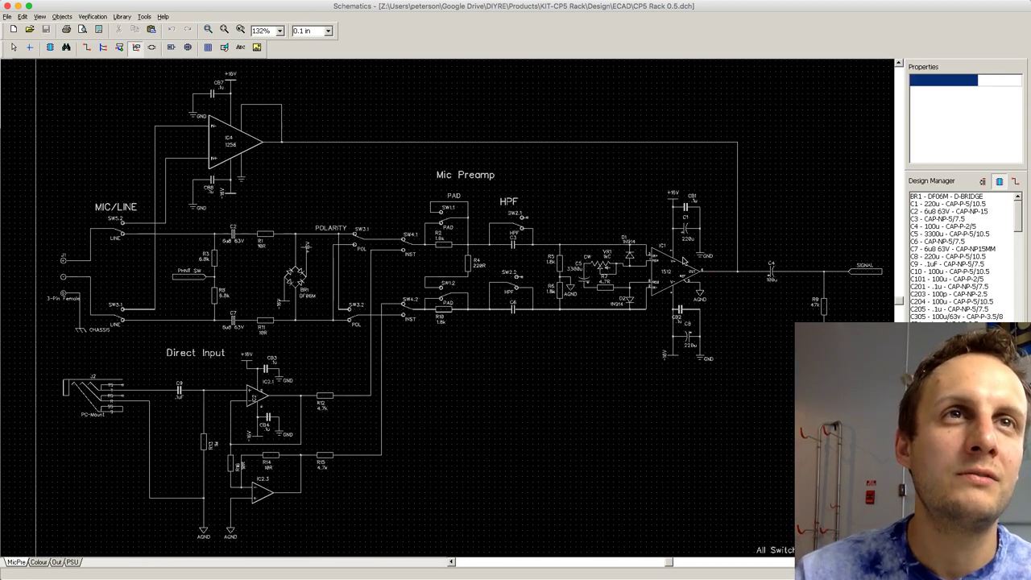
pyautogui.scroll(2, 660, 242)
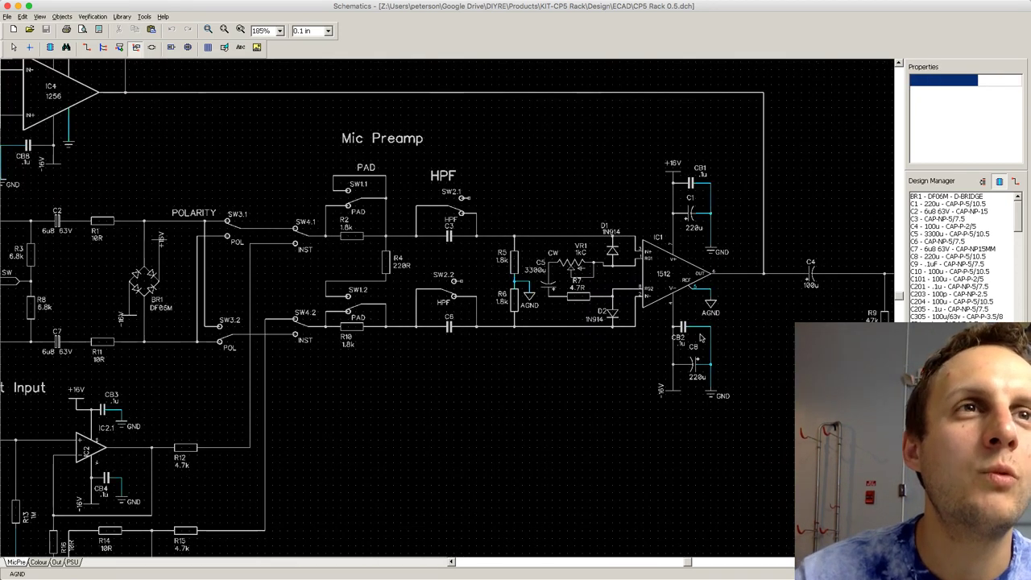
pyautogui.moveTo(695, 564); pyautogui.dragTo(702, 564)
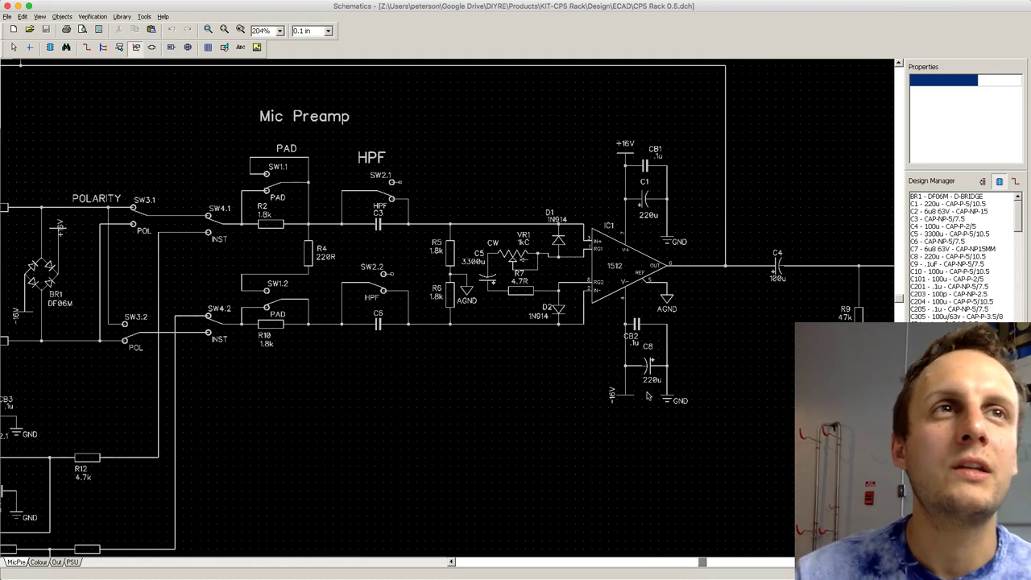
pyautogui.scroll(-4, 708, 475)
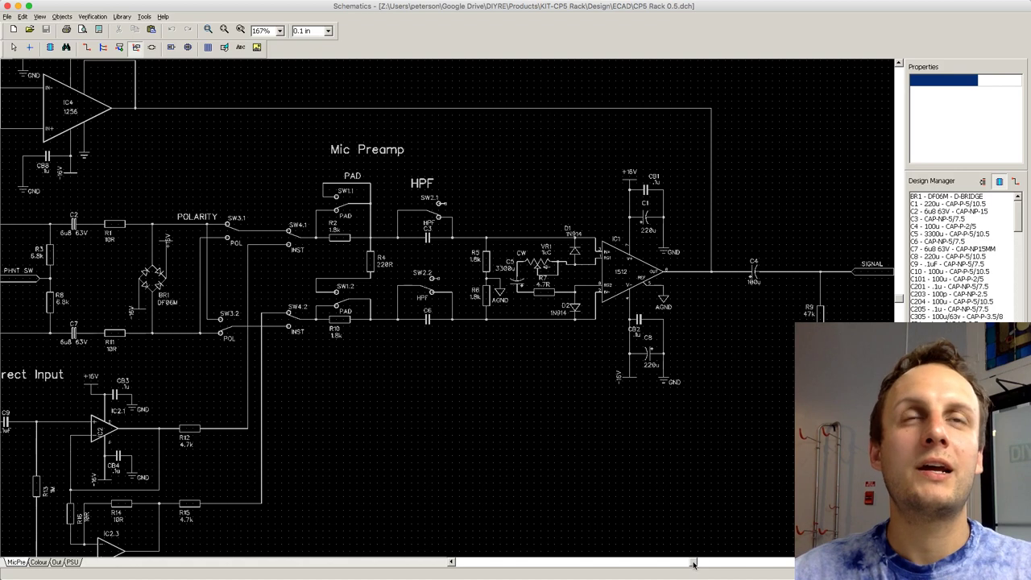
# Step: Switch to the CP5 Rack 0.5 PCB layout and scan its list of nets in the Design Manager
pyautogui.moveTo(693, 563); pyautogui.dragTo(676, 563)
pyautogui.scroll(-1, 680, 450)
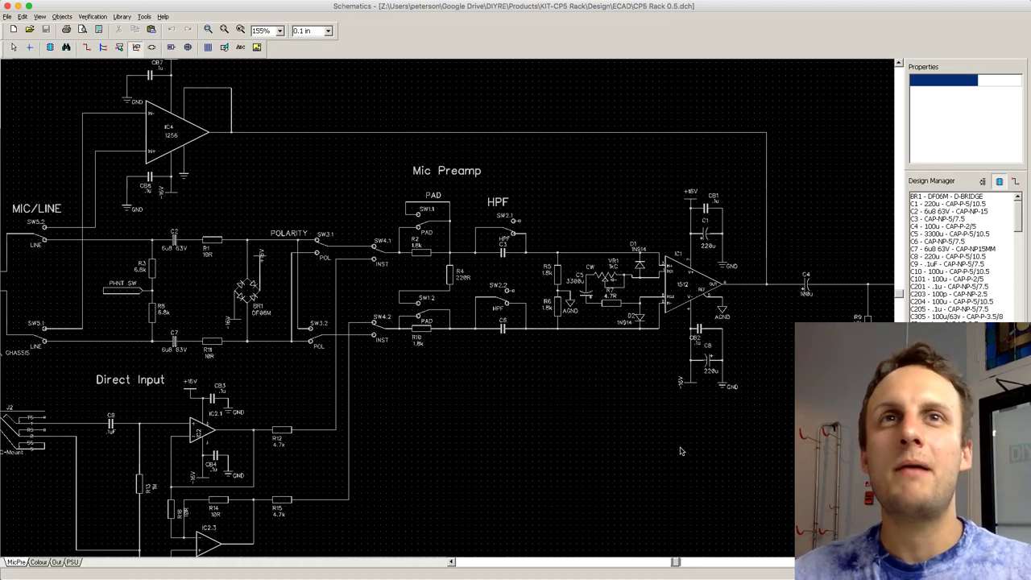
pyautogui.press('super+Tab')
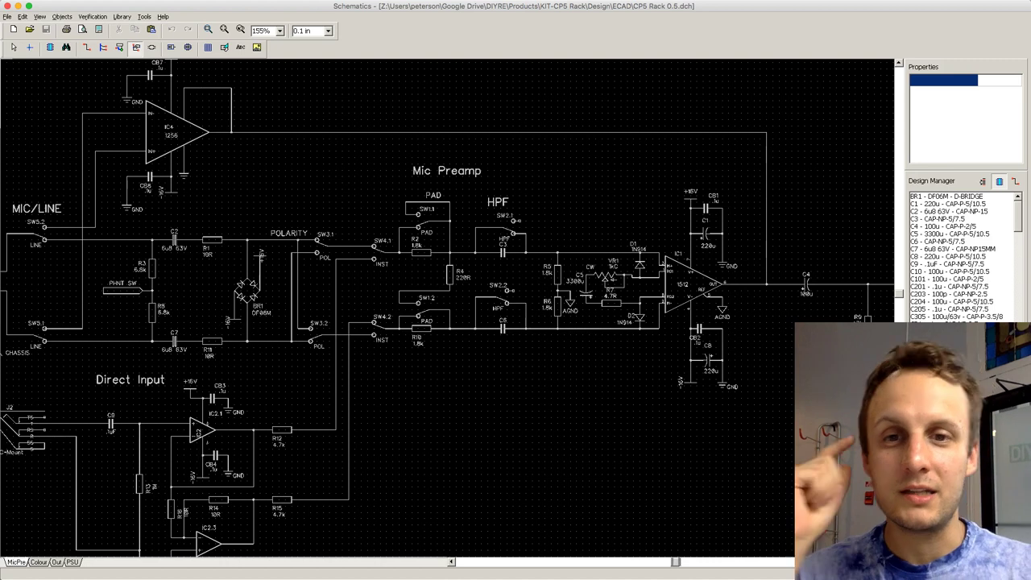
pyautogui.press('super+Tab')
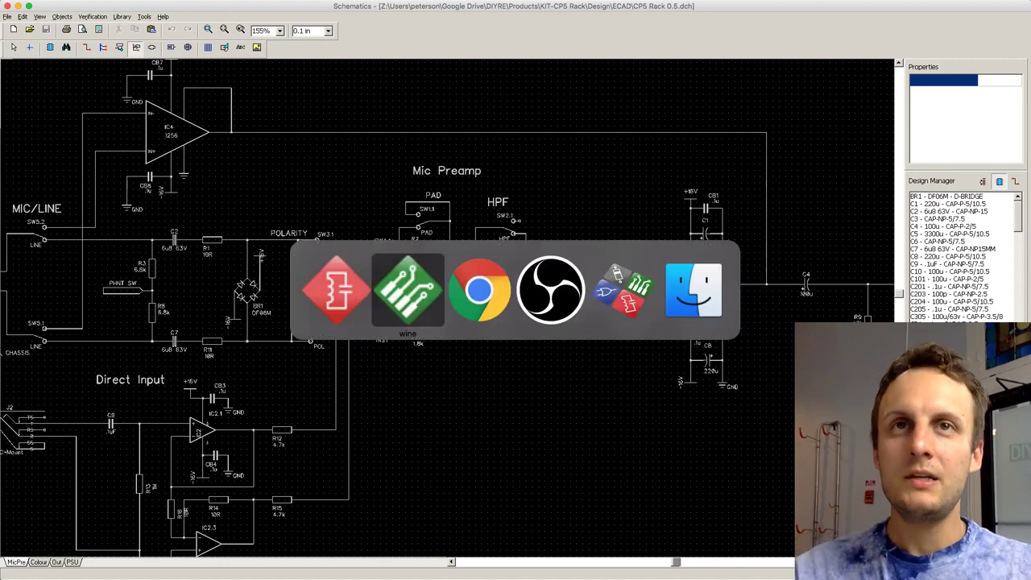
pyautogui.click(390, 271)
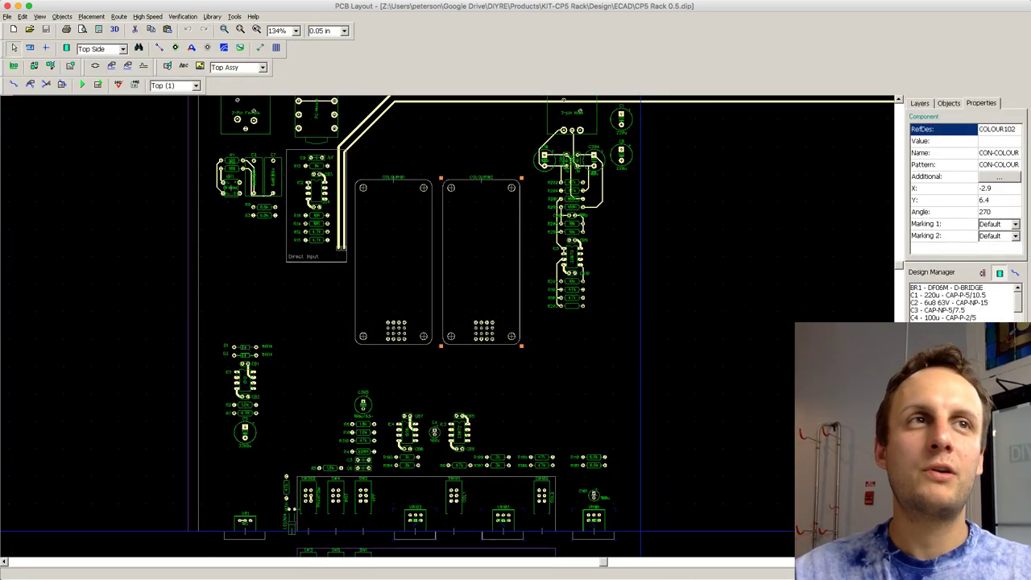
pyautogui.scroll(-1, 899, 271)
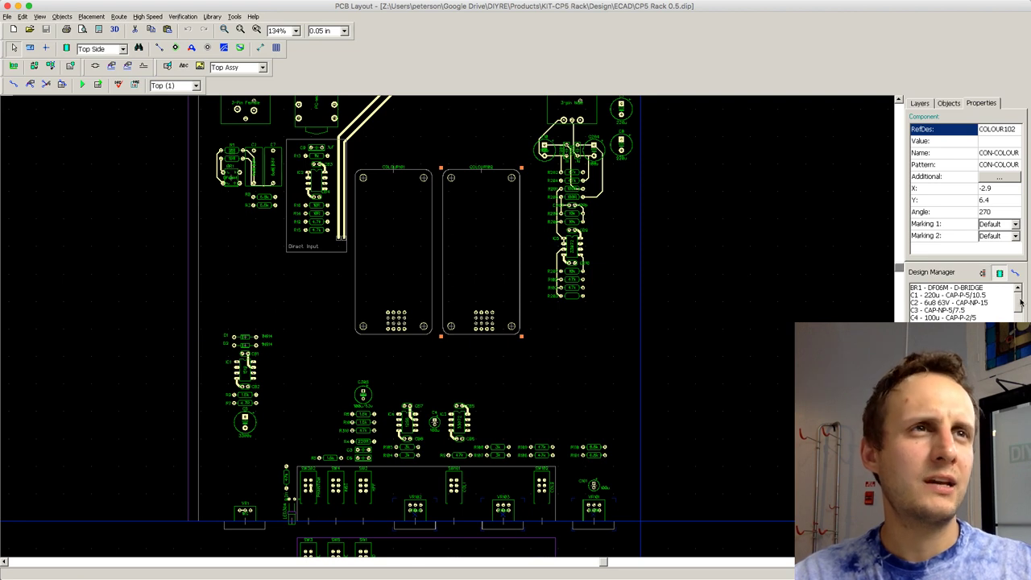
pyautogui.click(1015, 272)
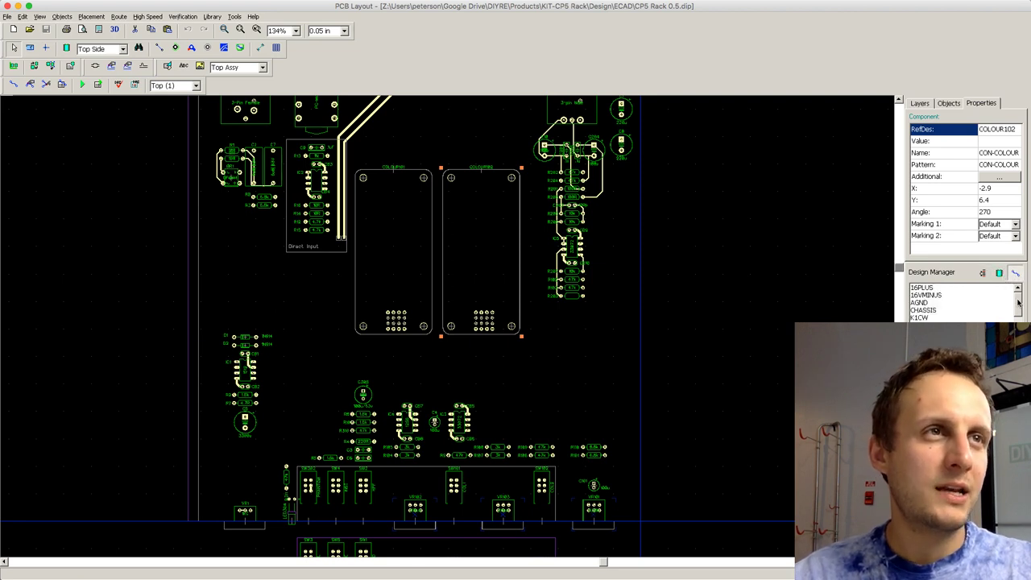
pyautogui.moveTo(1017, 302); pyautogui.dragTo(1017, 349)
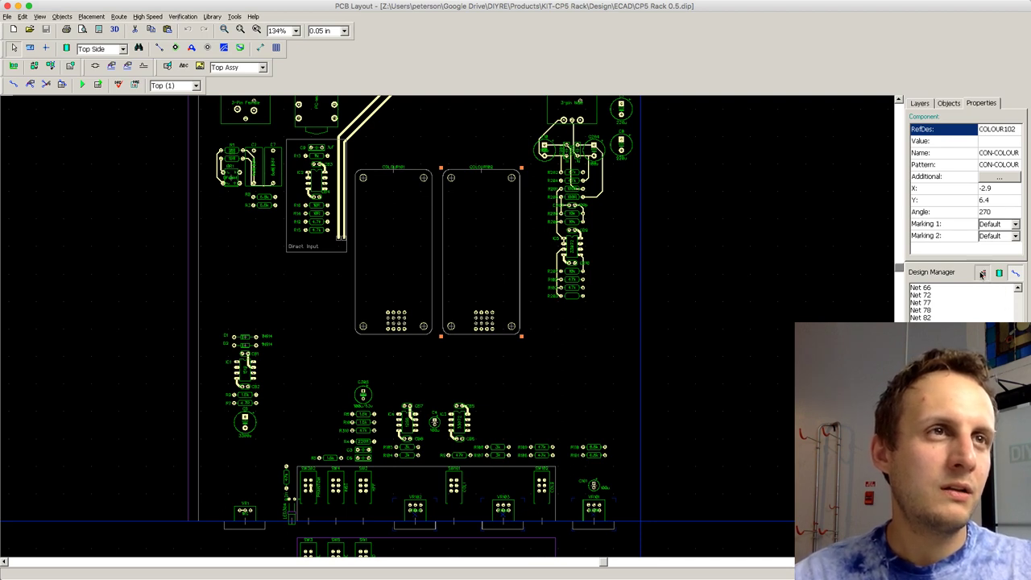
# Step: In Schematics, look up the properties of the net joining the outputs of IC4 and IC1
pyautogui.press('super+Tab')
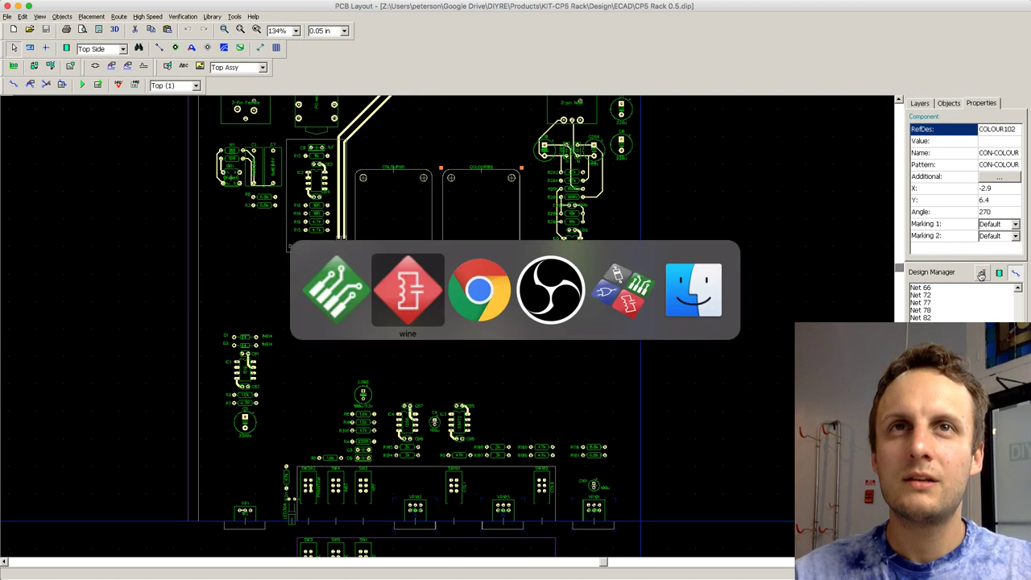
pyautogui.doubleClick(417, 132)
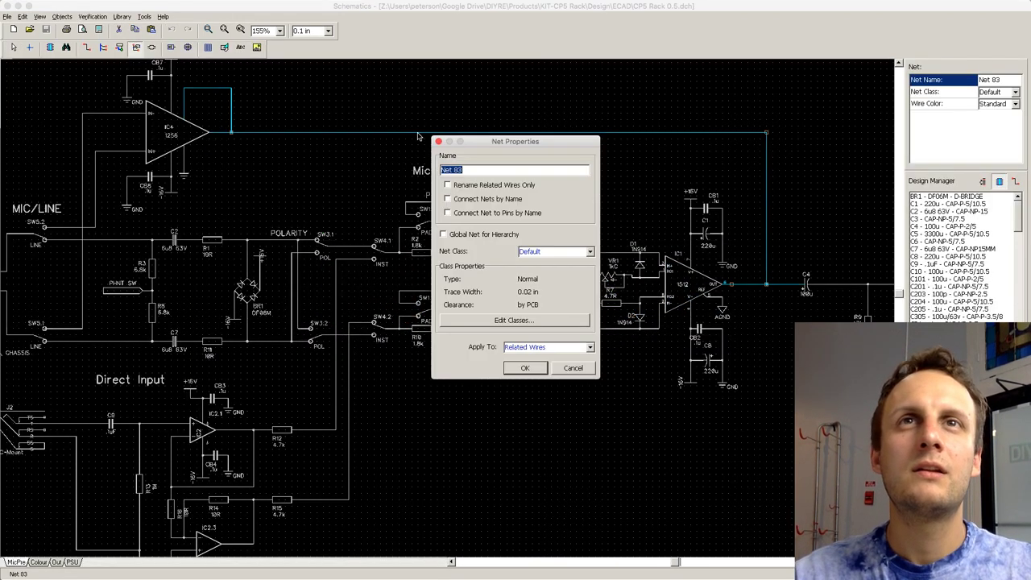
pyautogui.click(437, 141)
# Step: Switch back to PCB Layout and turn on the display of ratlines for the board
pyautogui.press('super+Tab')
pyautogui.press('Tab')
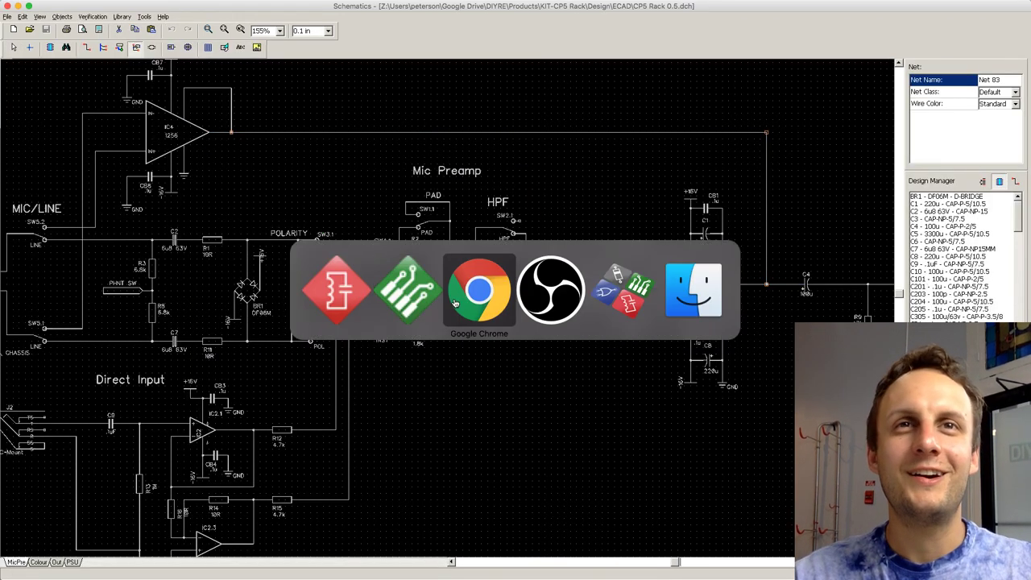
pyautogui.click(377, 302)
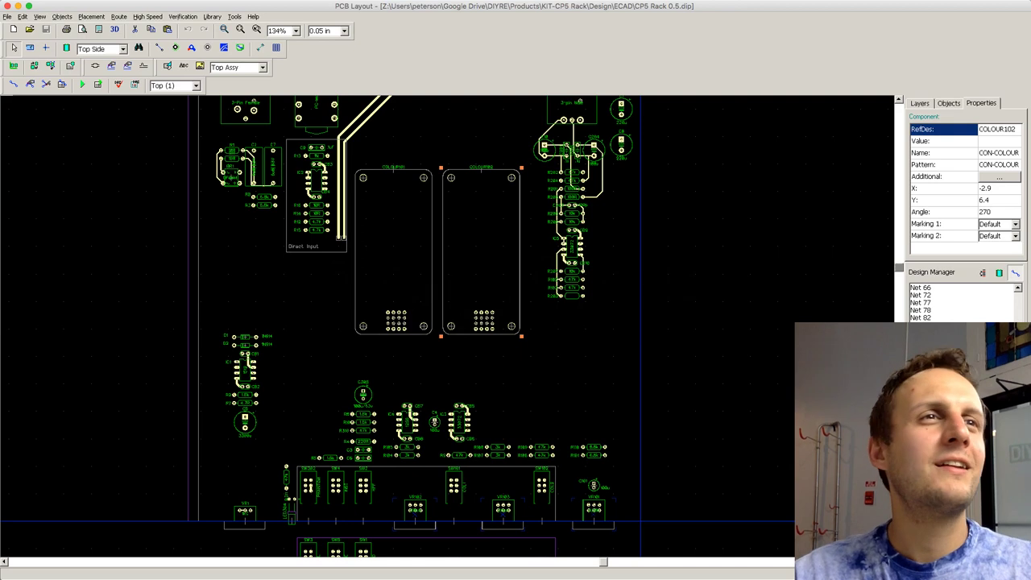
pyautogui.moveTo(534, 400); pyautogui.dragTo(638, 325, button='middle')
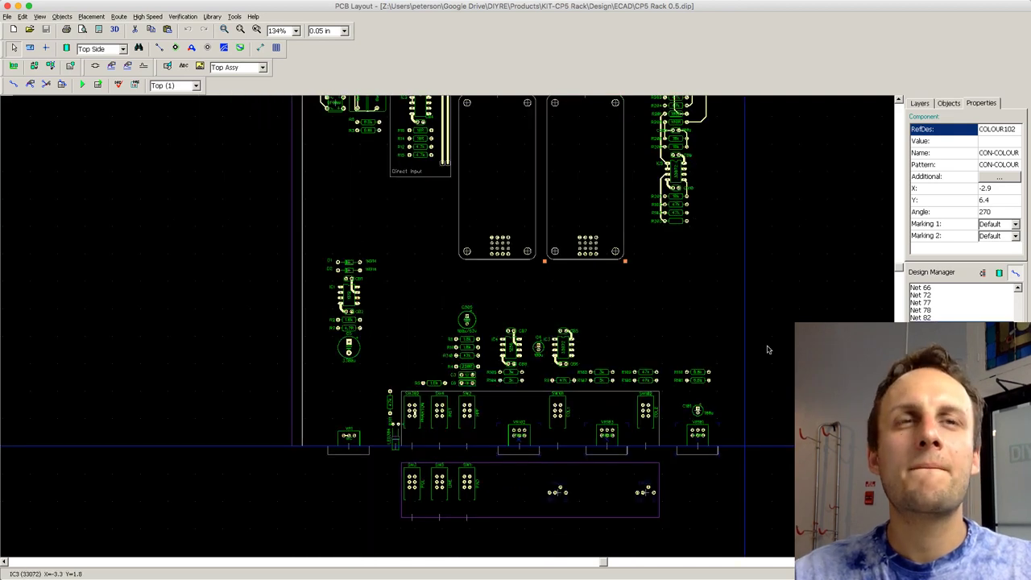
pyautogui.click(949, 103)
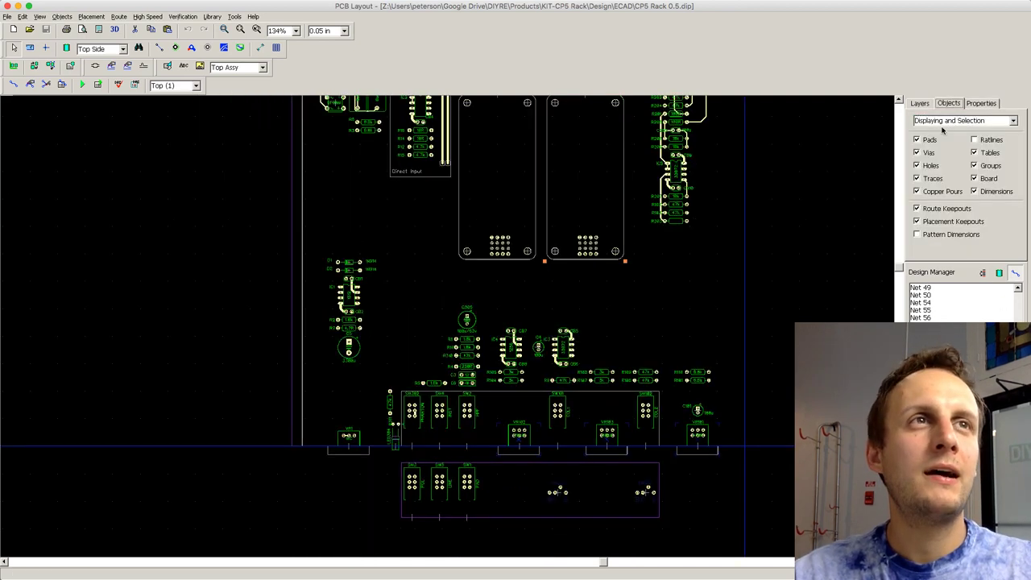
pyautogui.click(975, 140)
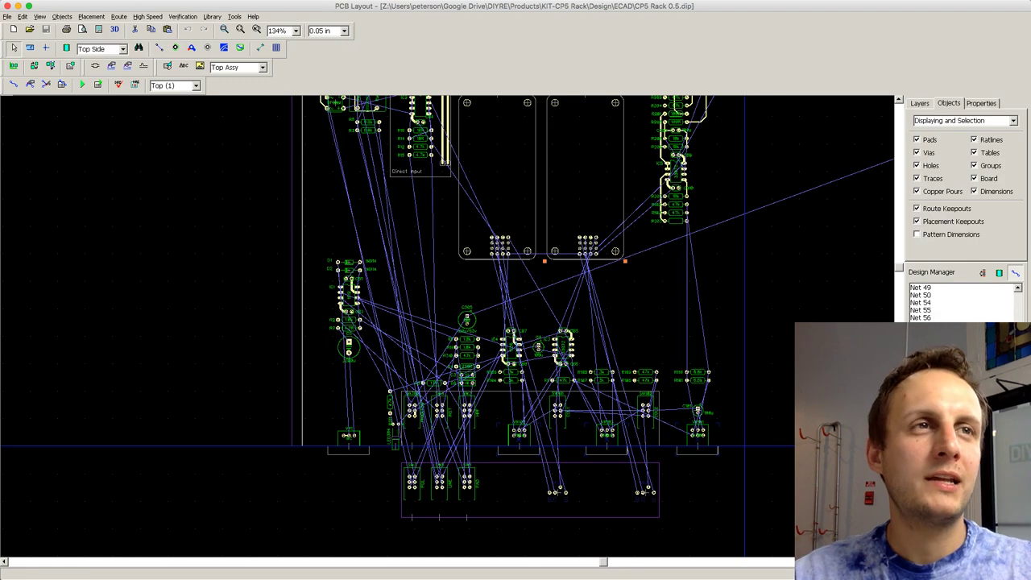
# Step: Examine the net at C4's positive pad, its connections to IC4 and IC1, and the surrounding ratlines across the board
pyautogui.scroll(5, 538, 351)
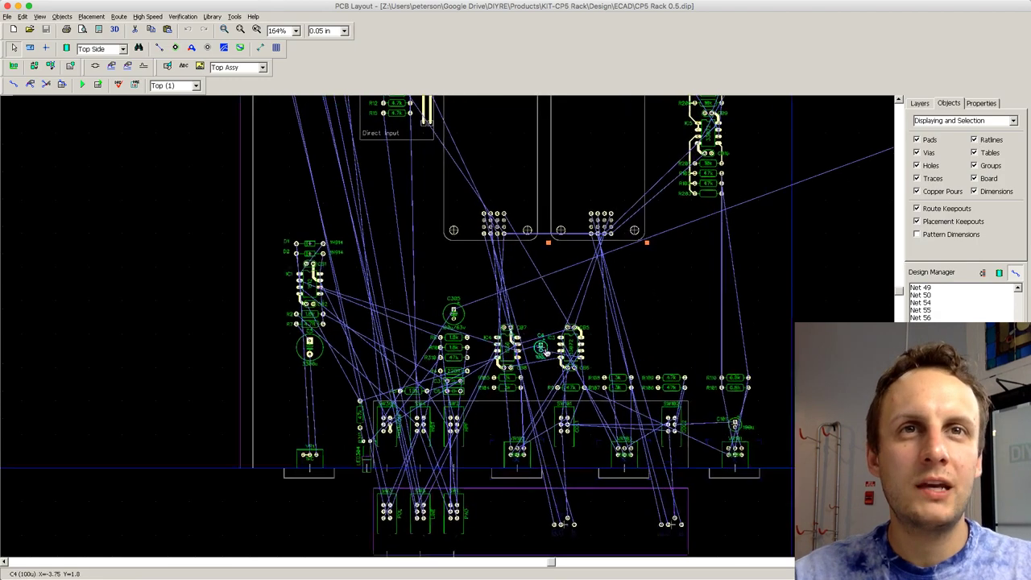
pyautogui.scroll(5, 538, 351)
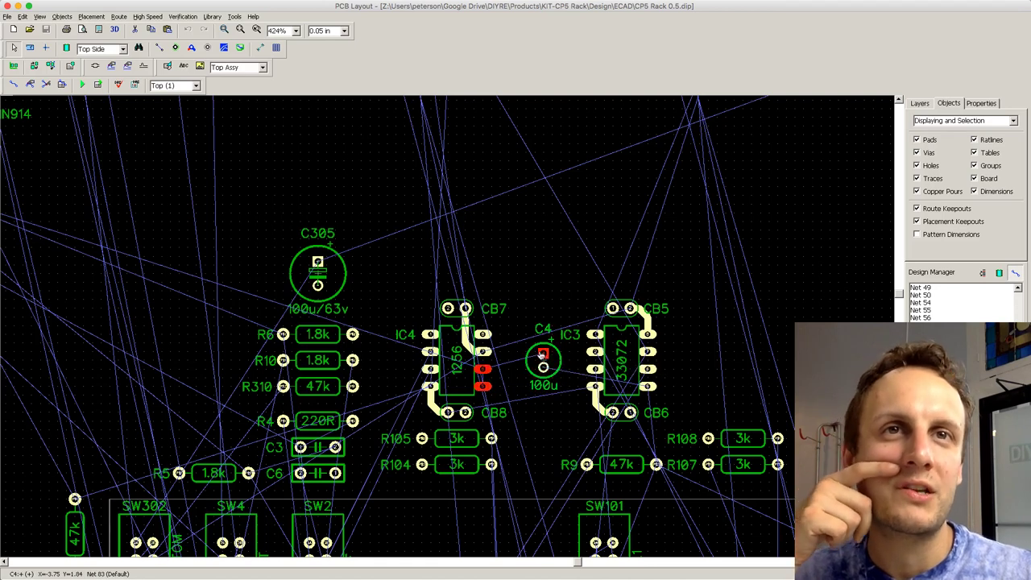
pyautogui.scroll(-1, 543, 359)
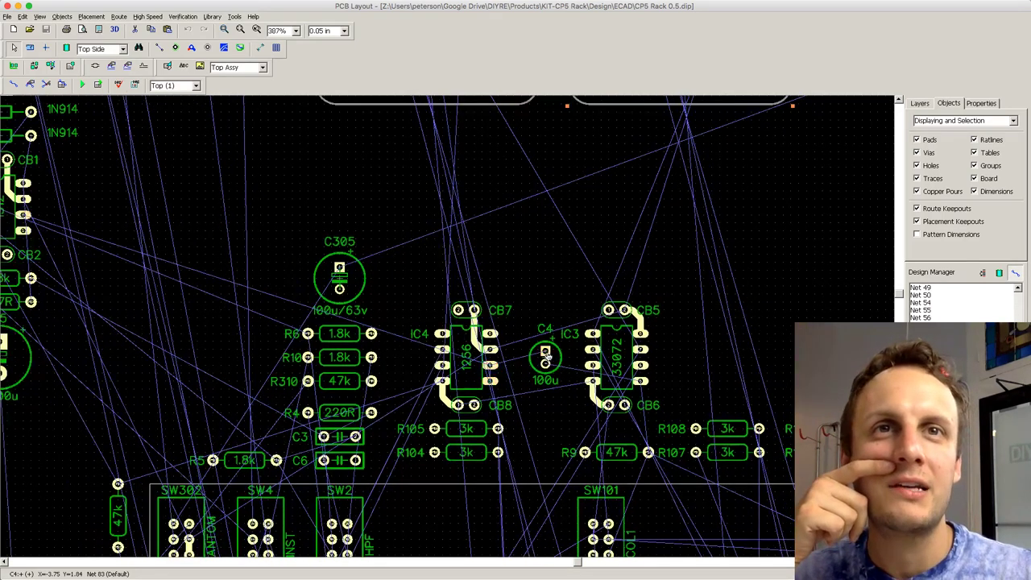
pyautogui.scroll(-2, 545, 356)
pyautogui.scroll(-1, 545, 355)
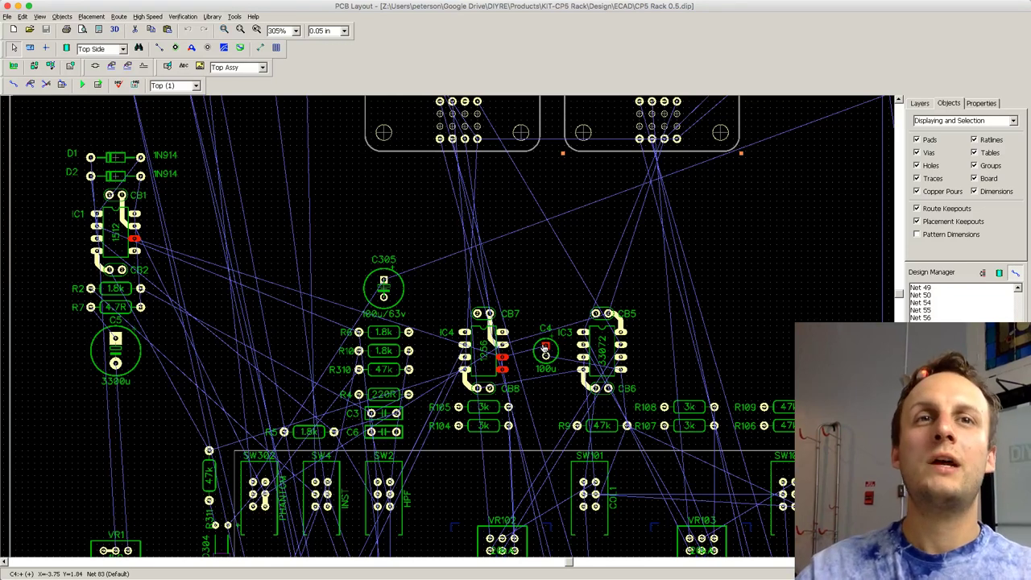
pyautogui.scroll(-1, 545, 351)
pyautogui.scroll(-1, 548, 349)
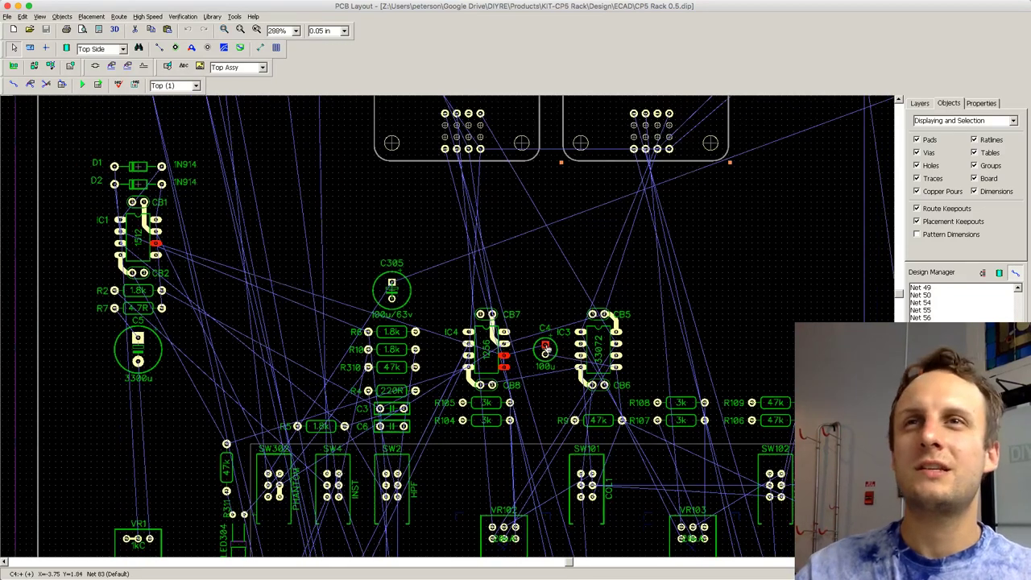
pyautogui.click(545, 348)
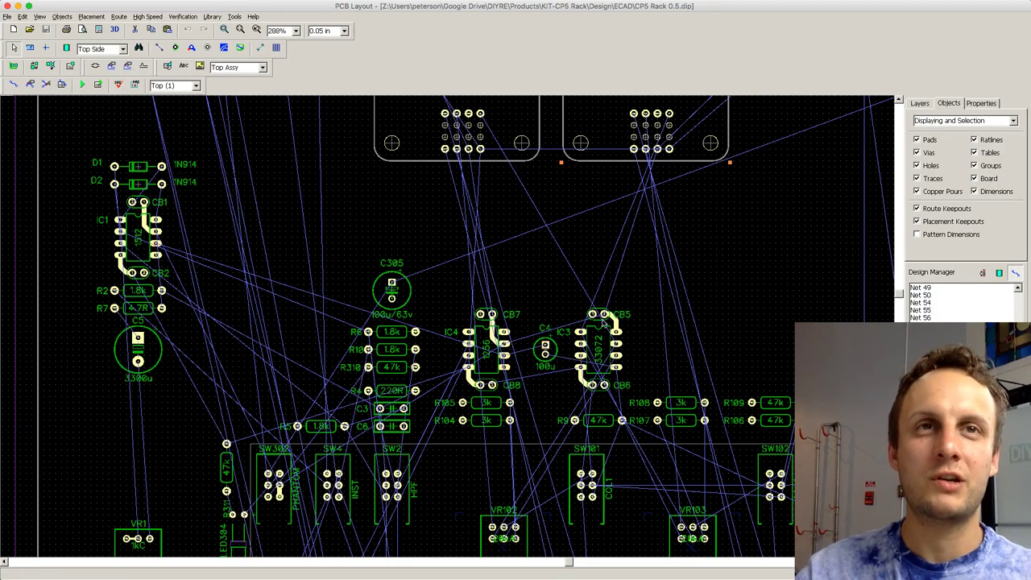
pyautogui.scroll(-3, 761, 352)
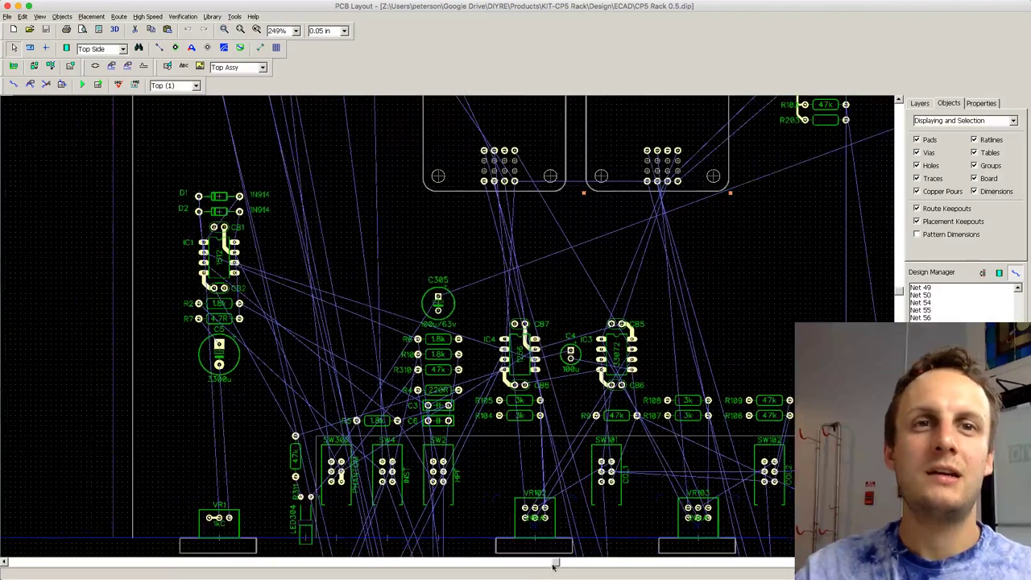
pyautogui.moveTo(560, 564); pyautogui.dragTo(562, 563)
pyautogui.scroll(-5, 616, 451)
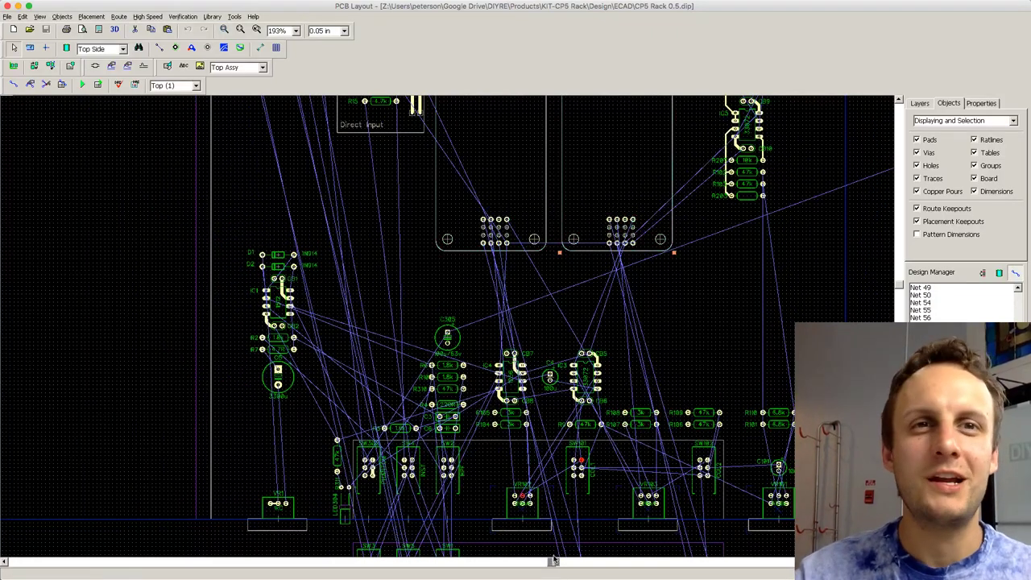
pyautogui.moveTo(554, 562); pyautogui.dragTo(606, 561)
pyautogui.scroll(-2, 534, 486)
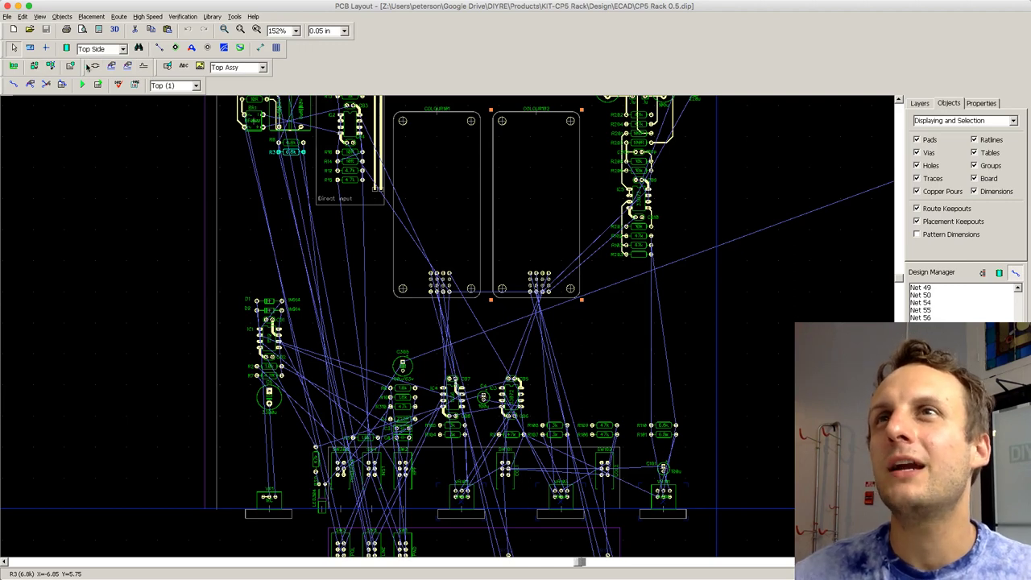
# Step: Manually route a Top layer trace from the positive pad of C305 to the PHANTOM switch SW302, passing beside the R6 resistor column
pyautogui.press('r')
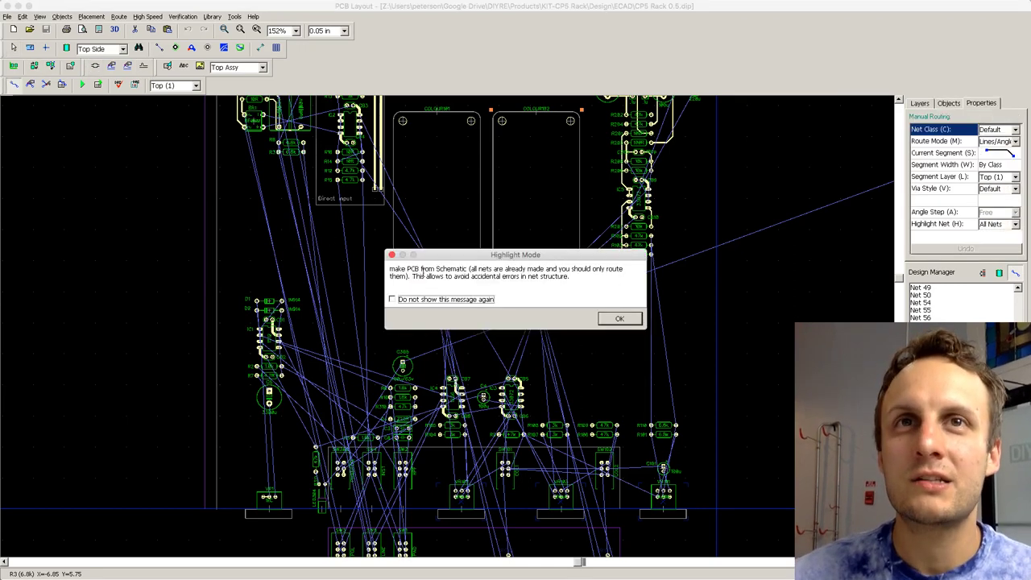
pyautogui.click(392, 255)
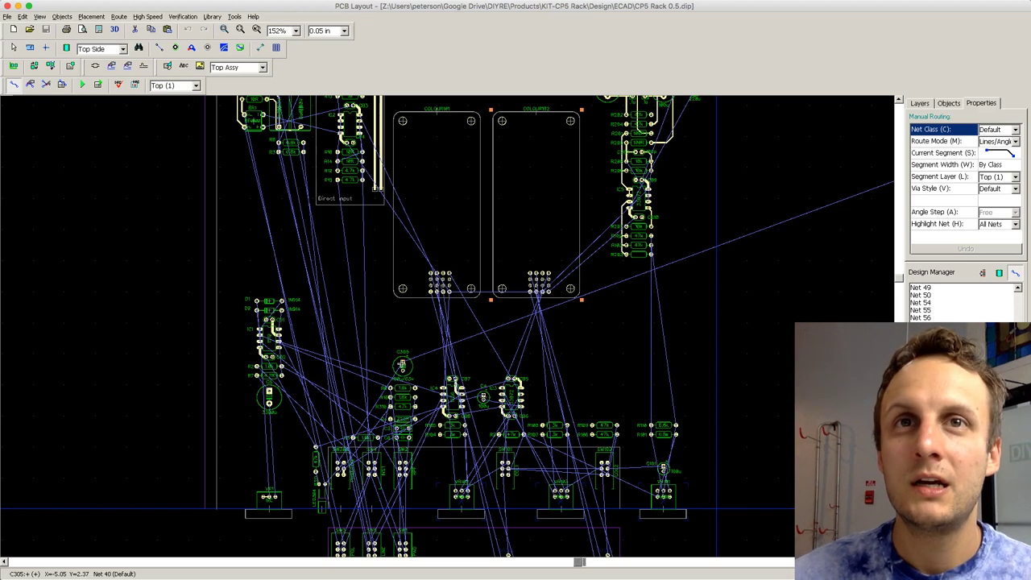
pyautogui.click(402, 364)
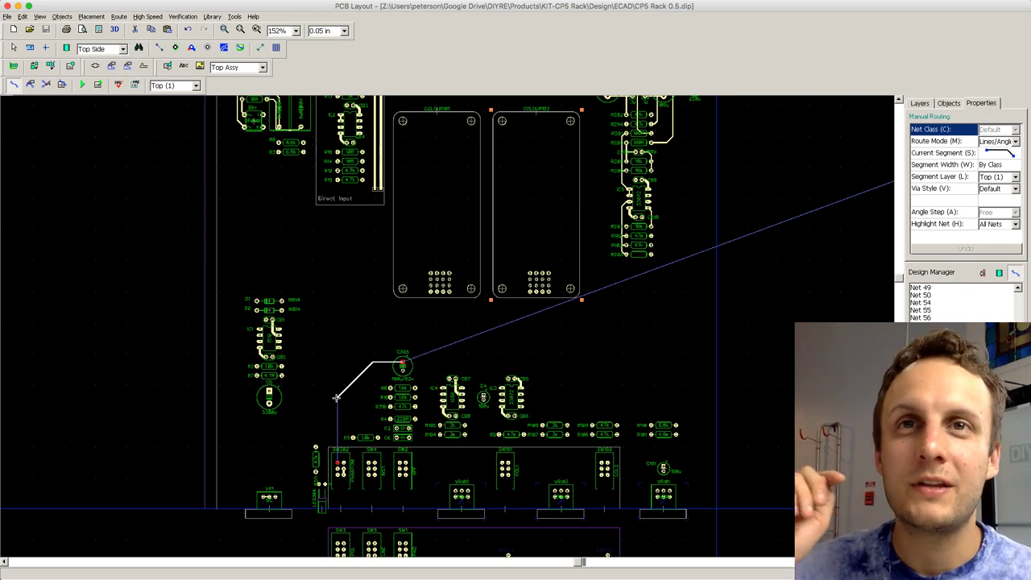
pyautogui.scroll(-1, 338, 397)
pyautogui.scroll(-4, 340, 397)
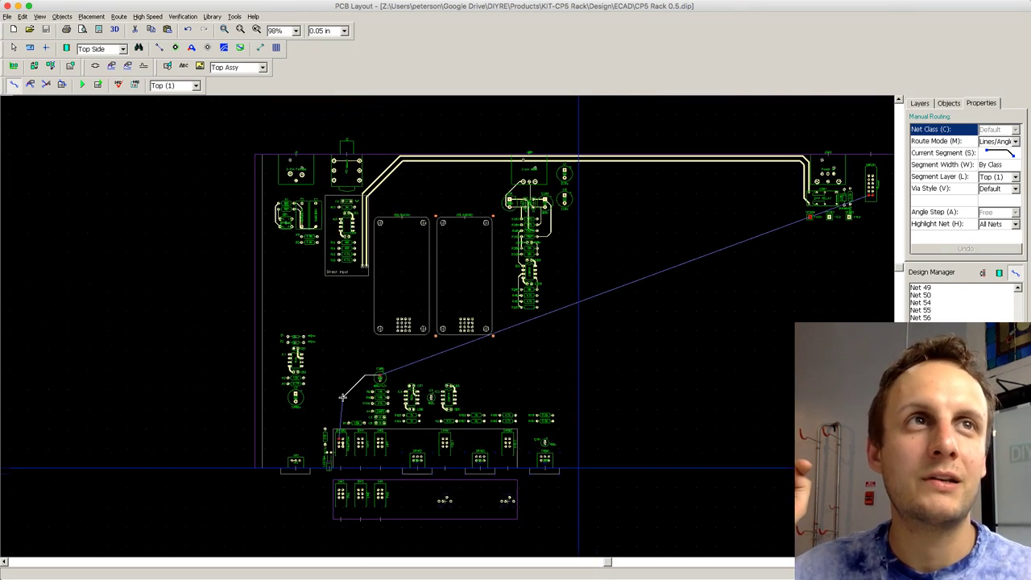
pyautogui.scroll(5, 343, 397)
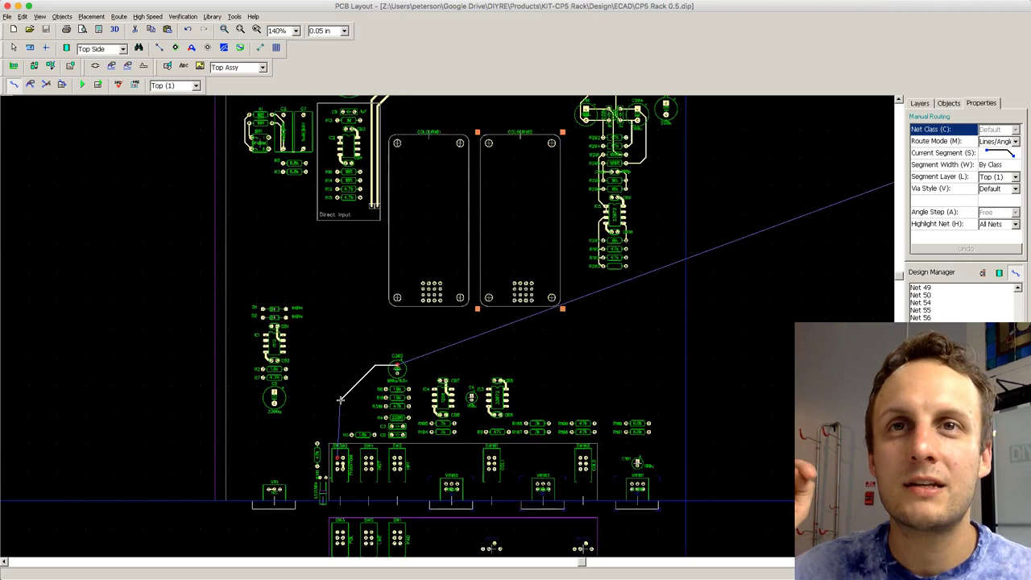
pyautogui.scroll(1, 337, 399)
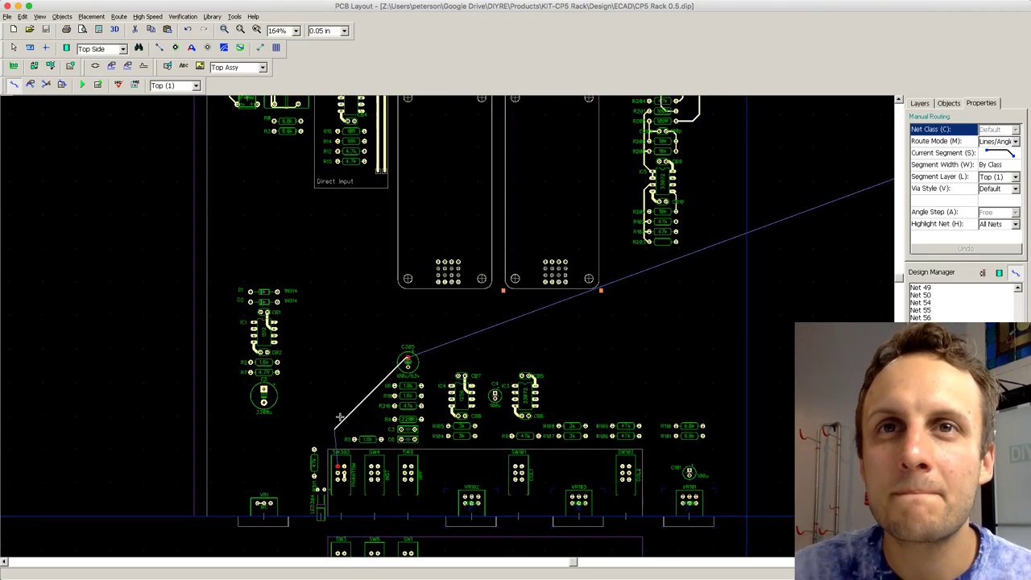
pyautogui.click(336, 404)
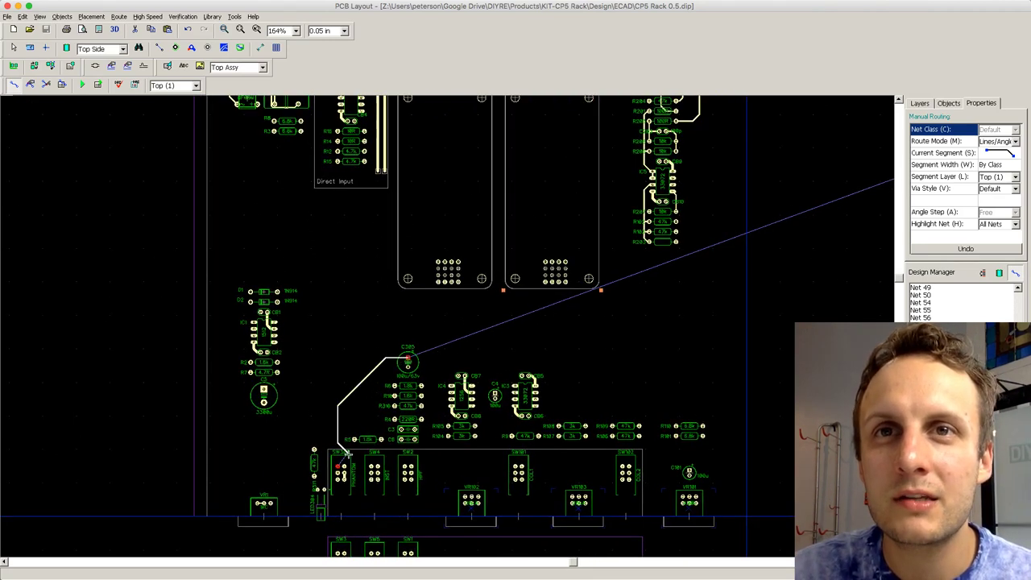
pyautogui.click(340, 469)
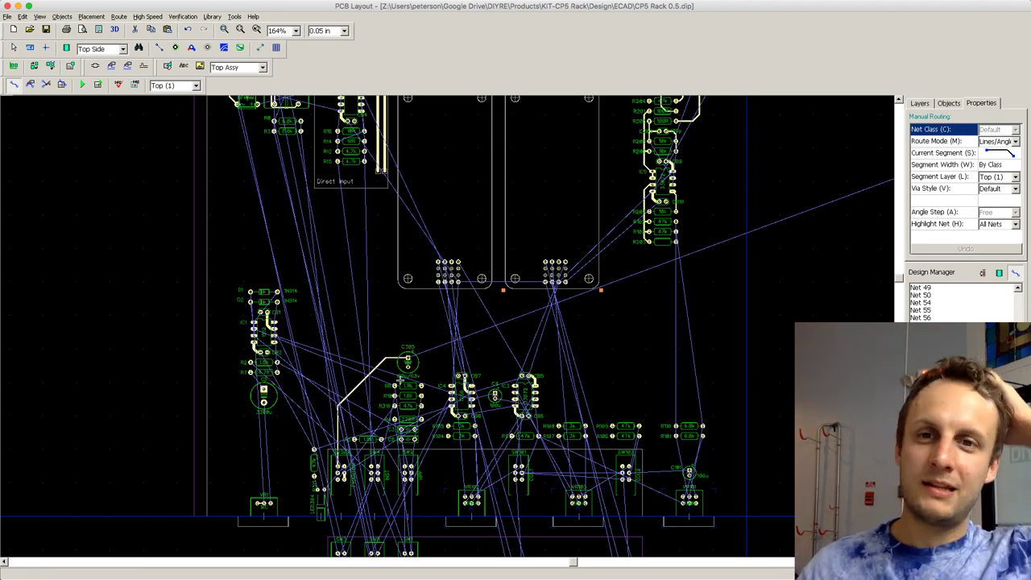
# Step: Switch back to Schematics and show the full MicPre sheet, including the Direct Input and Mic Preamp circuits
pyautogui.press('super+Tab')
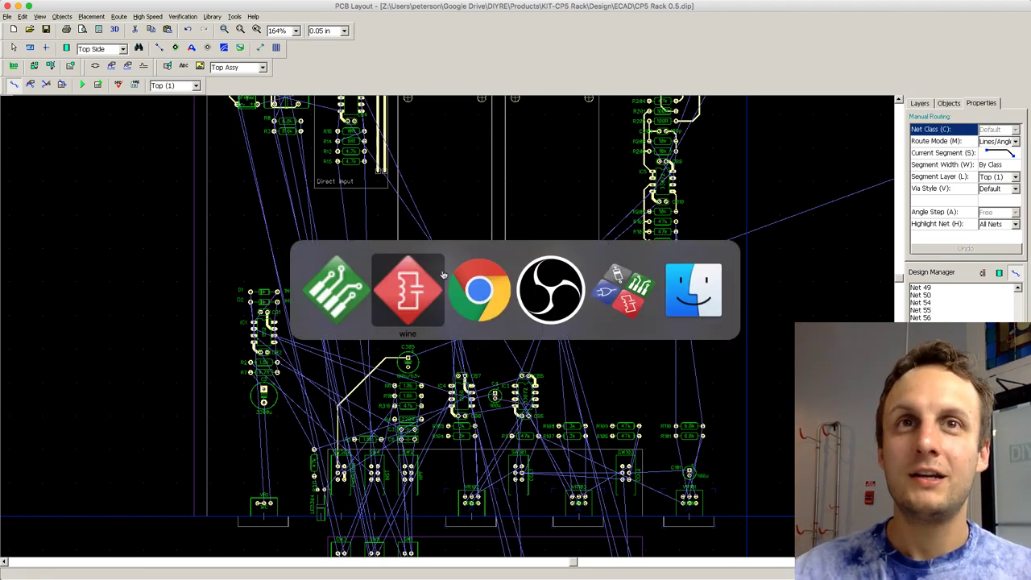
pyautogui.click(530, 308)
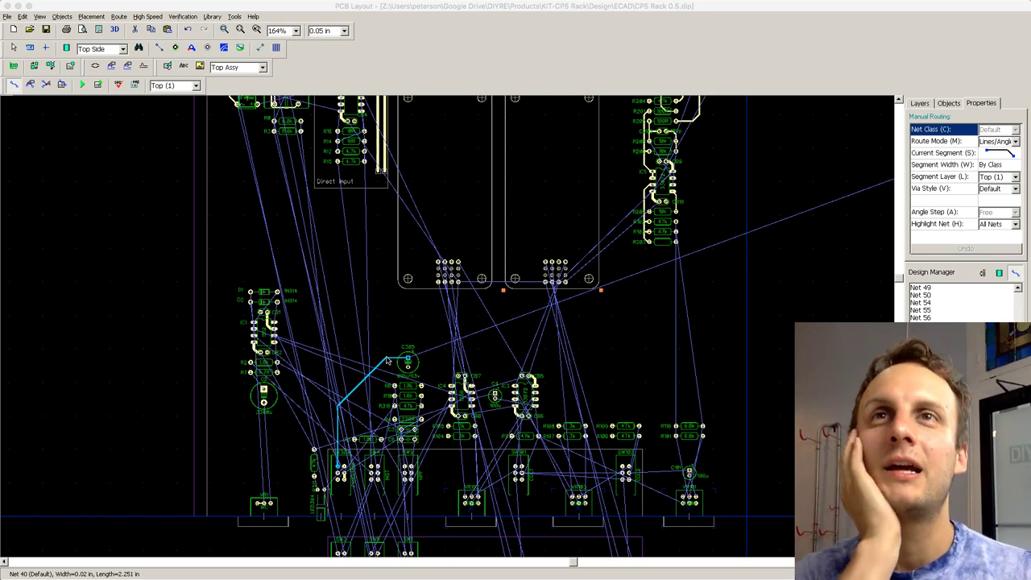
pyautogui.press('super+Tab')
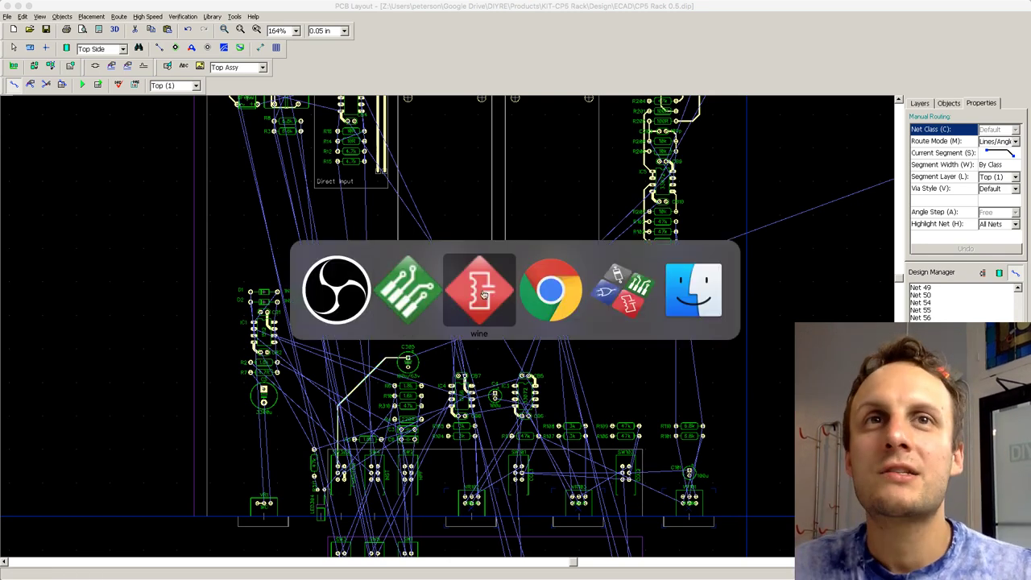
pyautogui.scroll(-3, 604, 410)
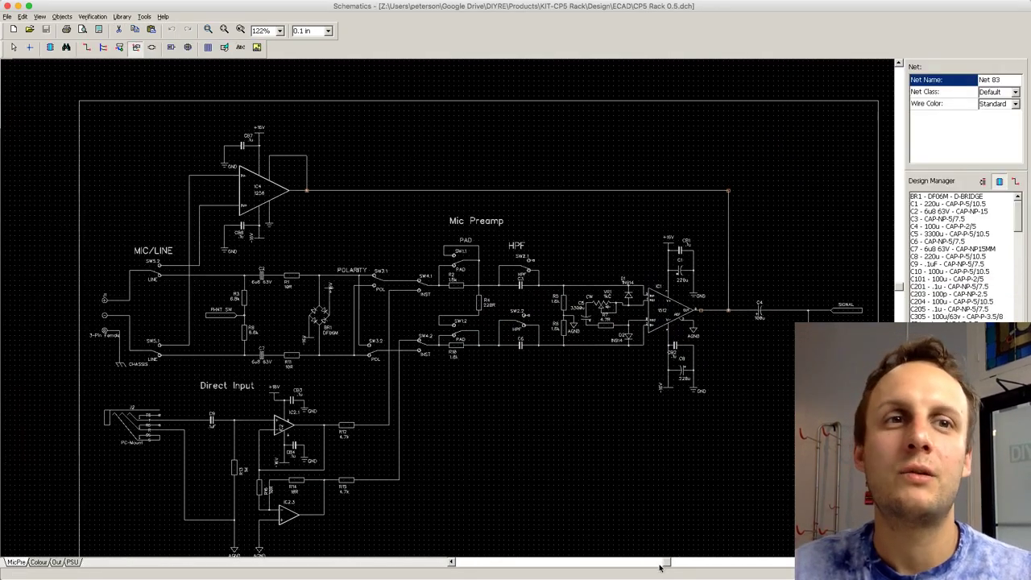
# Step: Place a RES_1206 resistor from the Discrete SMD library beside IC4's inputs on the MicPre sheet
pyautogui.scroll(-1, 668, 552)
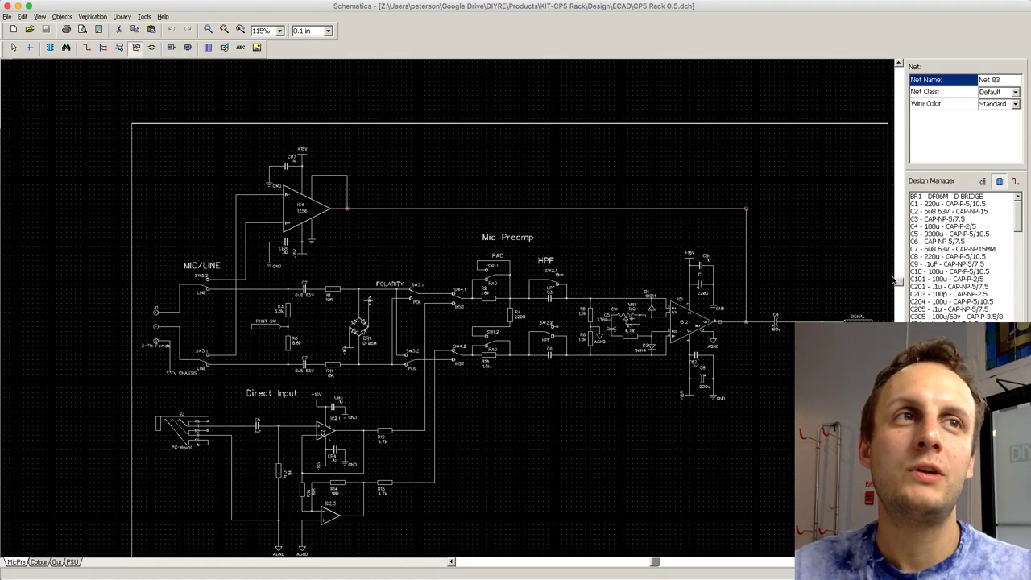
pyautogui.scroll(-2, 899, 283)
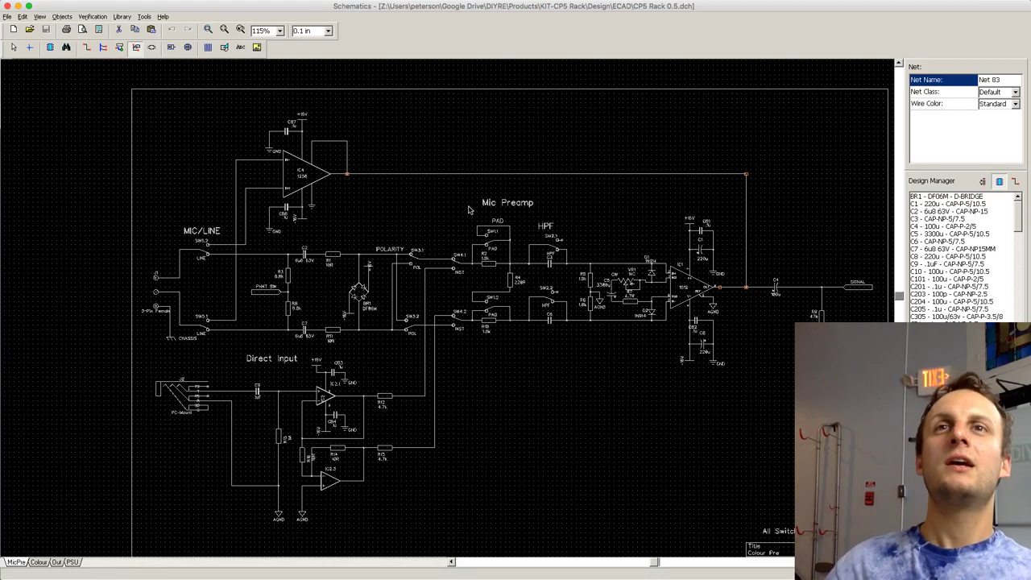
pyautogui.click(482, 163)
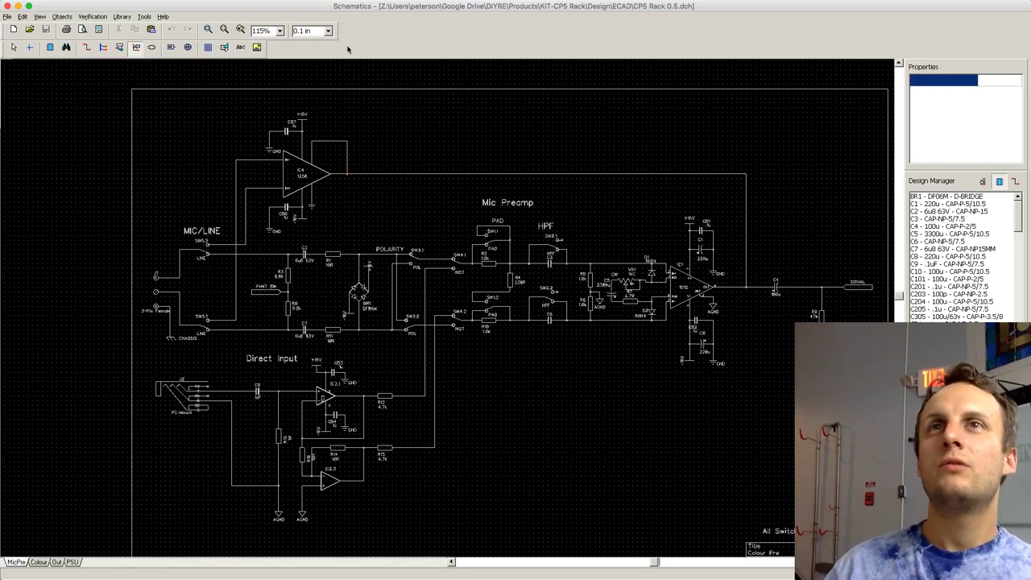
pyautogui.click(2, 104)
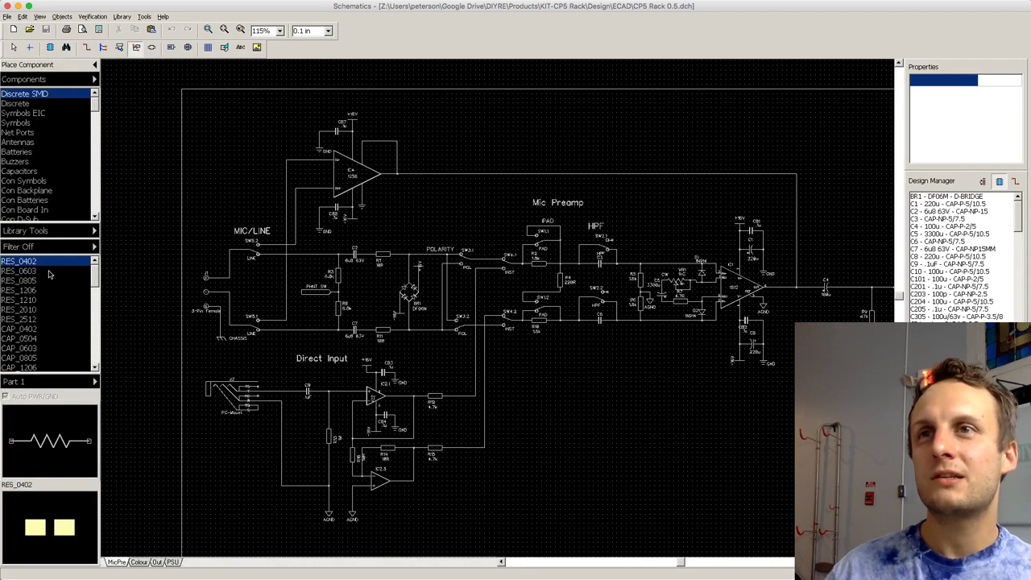
pyautogui.click(20, 289)
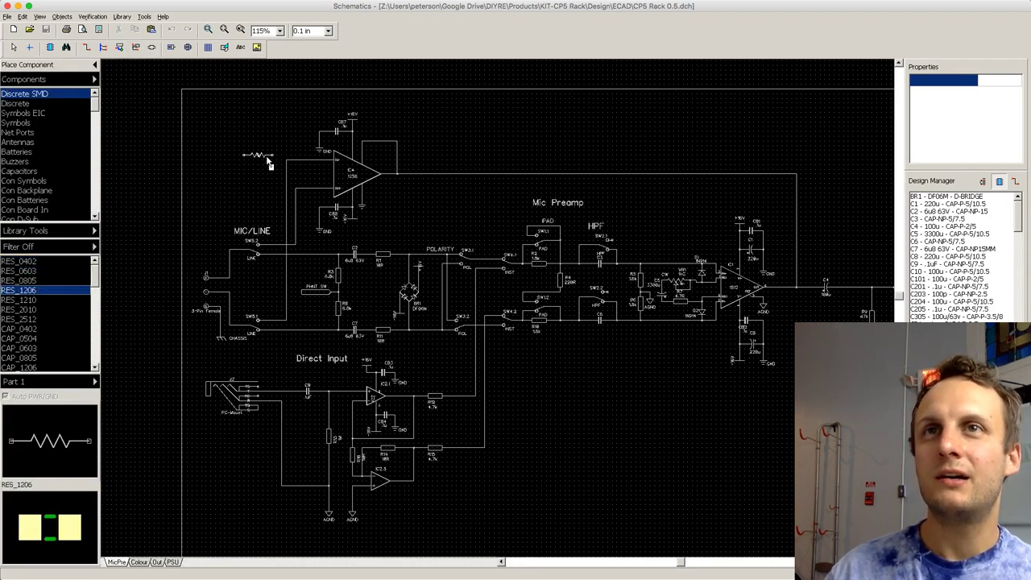
pyautogui.click(266, 158)
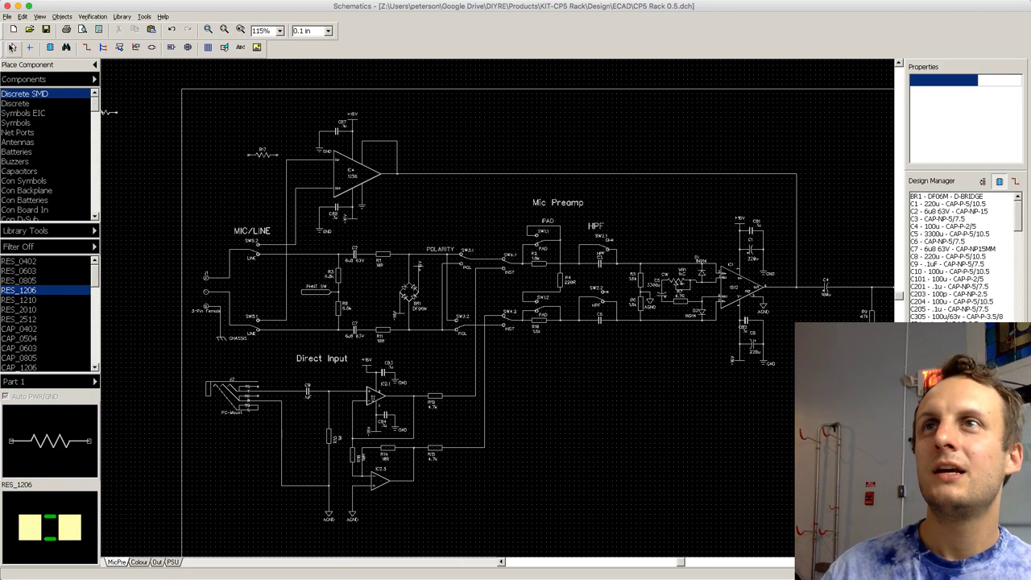
# Step: Delete the newly placed resistor beside IC4
pyautogui.click(11, 47)
pyautogui.click(261, 158)
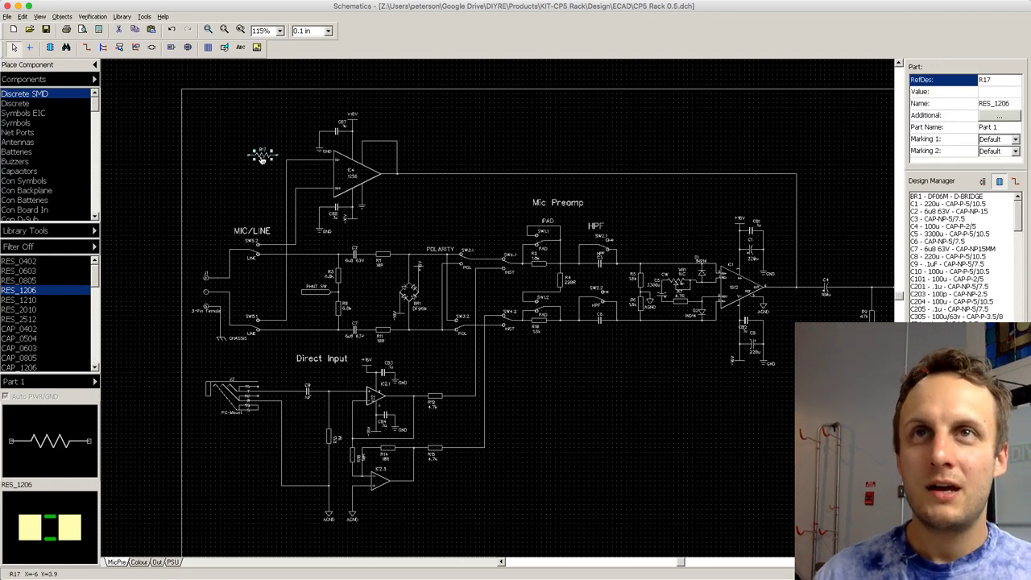
pyautogui.press('Delete')
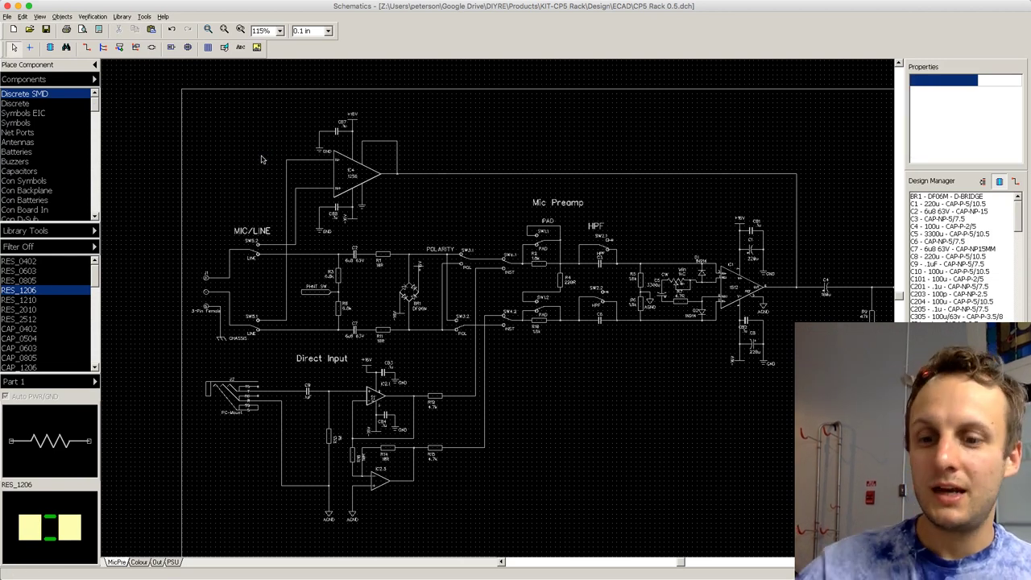
# Step: Switch to PCB Layout and examine the parts and ratlines around C305, IC4 and the front row of switches and potentiometers
pyautogui.press('super+Tab')
pyautogui.click(479, 281)
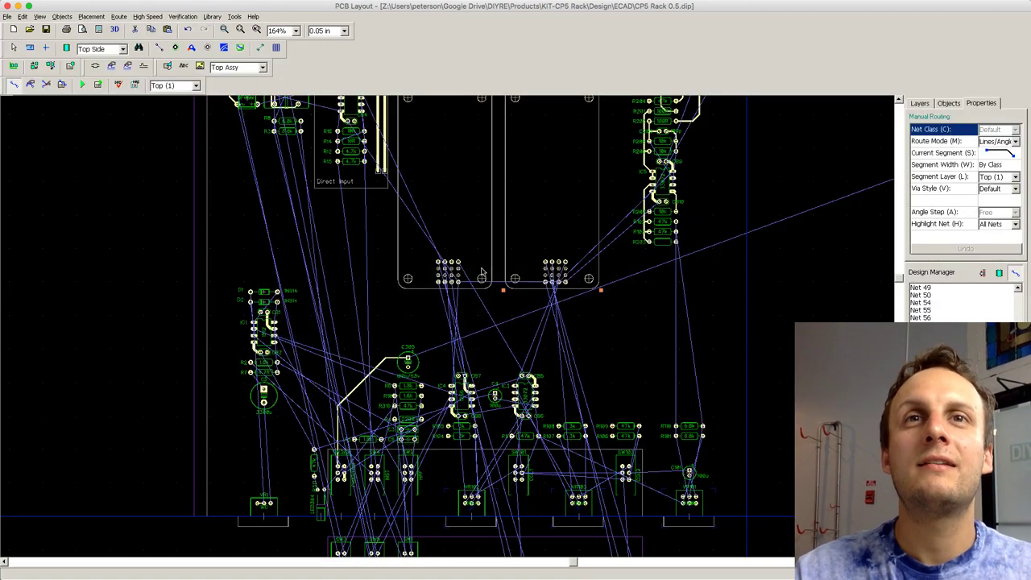
pyautogui.scroll(1, 374, 399)
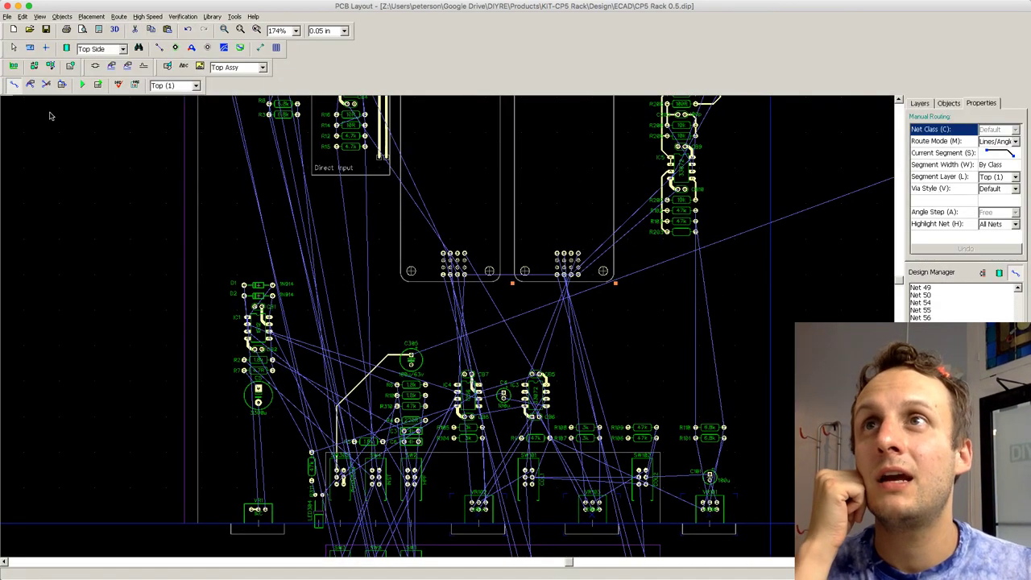
pyautogui.scroll(1, 333, 328)
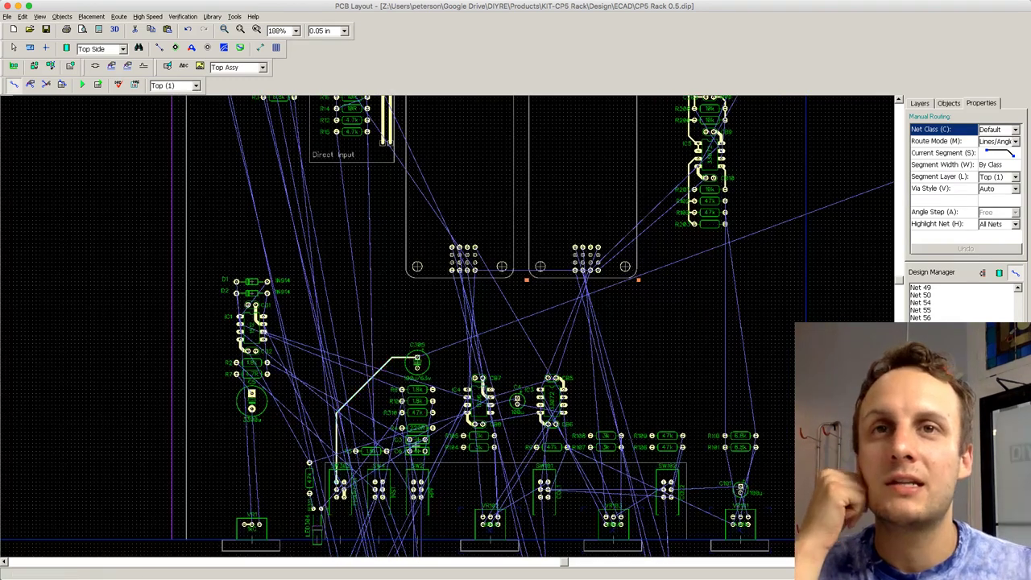
pyautogui.scroll(1, 416, 446)
pyautogui.moveTo(899, 281); pyautogui.dragTo(897, 288)
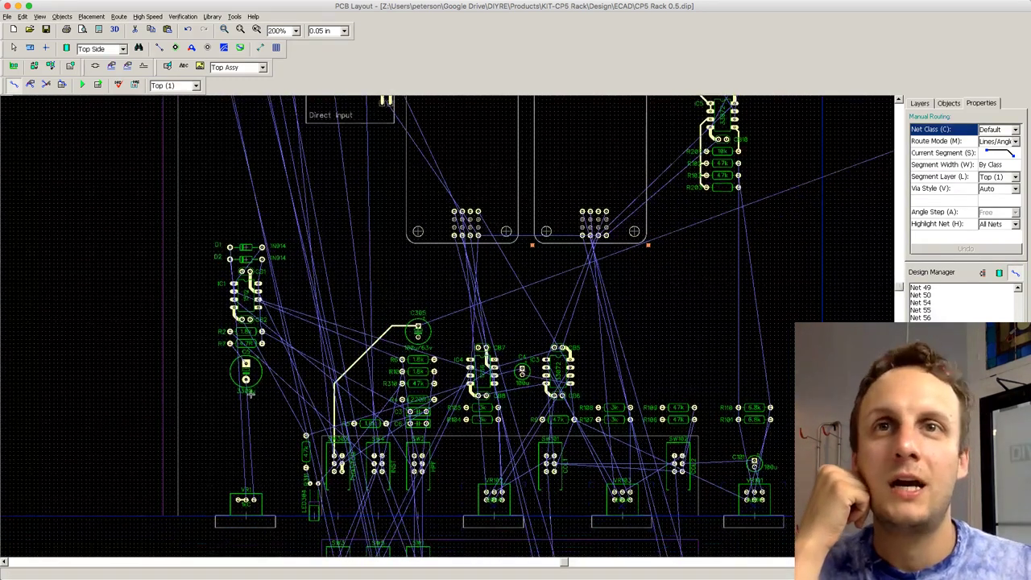
pyautogui.scroll(2, 250, 393)
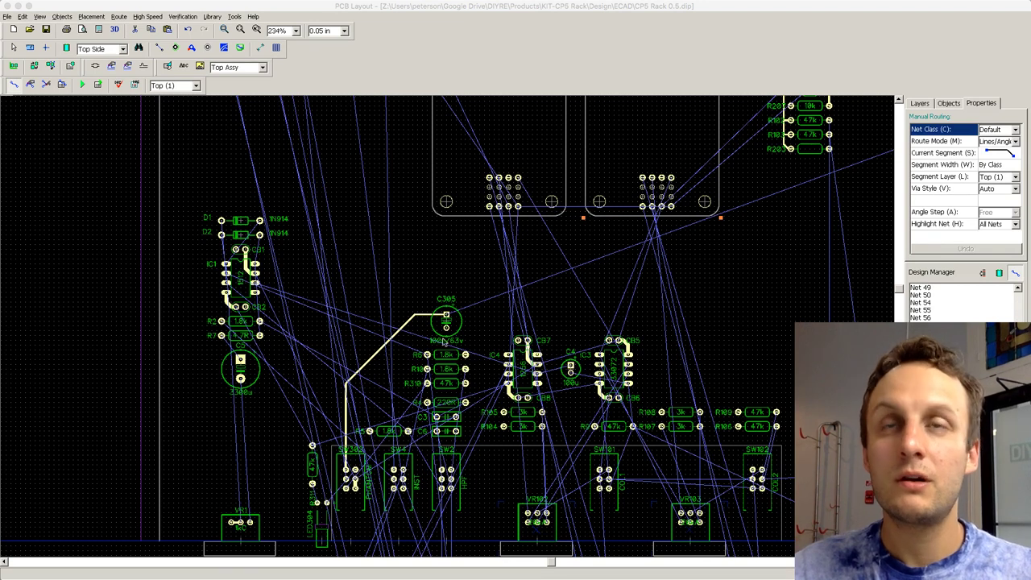
pyautogui.click(360, 25)
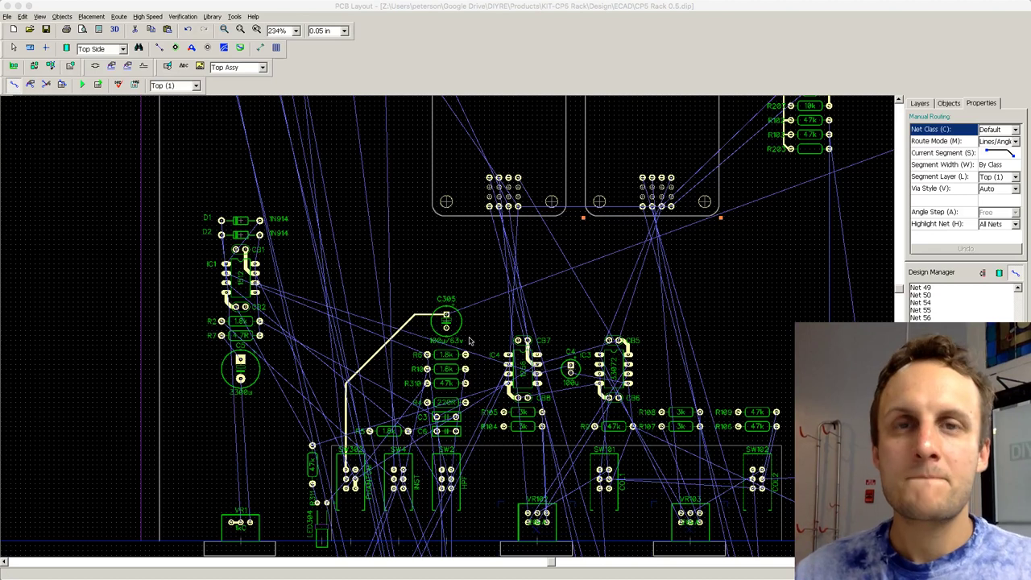
pyautogui.click(430, 247)
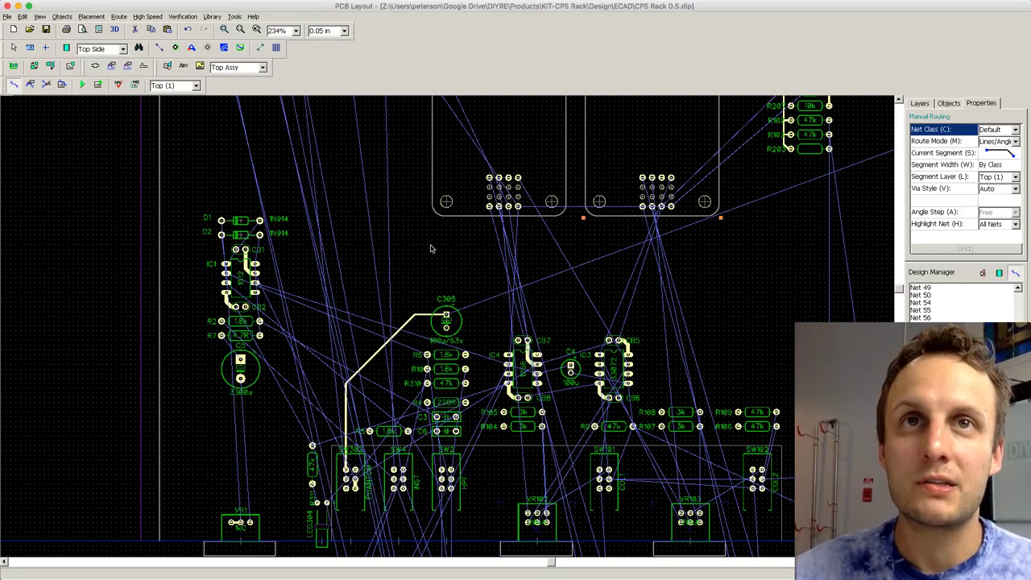
# Step: Change the routing layer to Bottom and try starting a trace in the empty area above C305
pyautogui.press('b')
pyautogui.press('t')
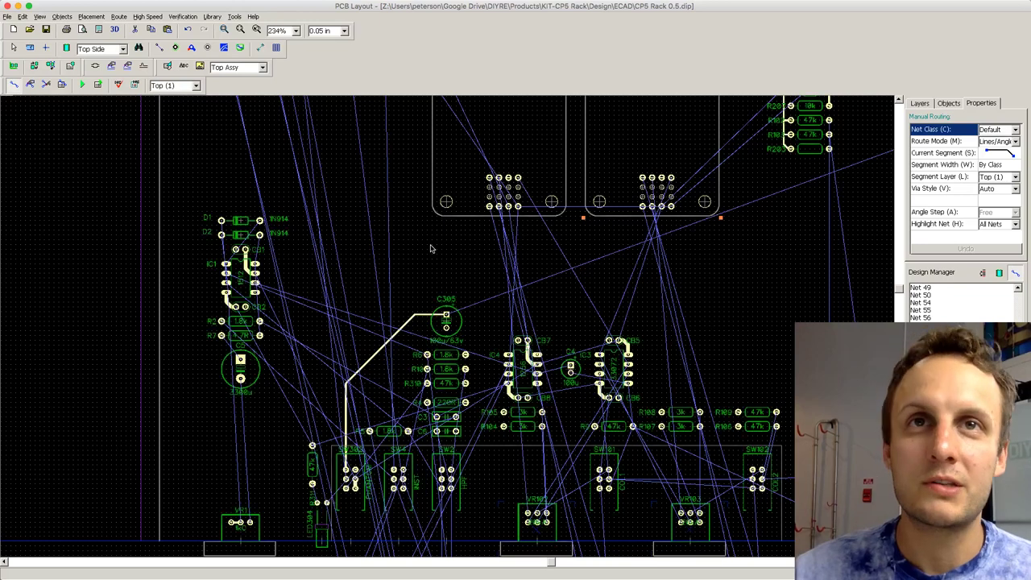
pyautogui.press('b')
pyautogui.click(431, 246)
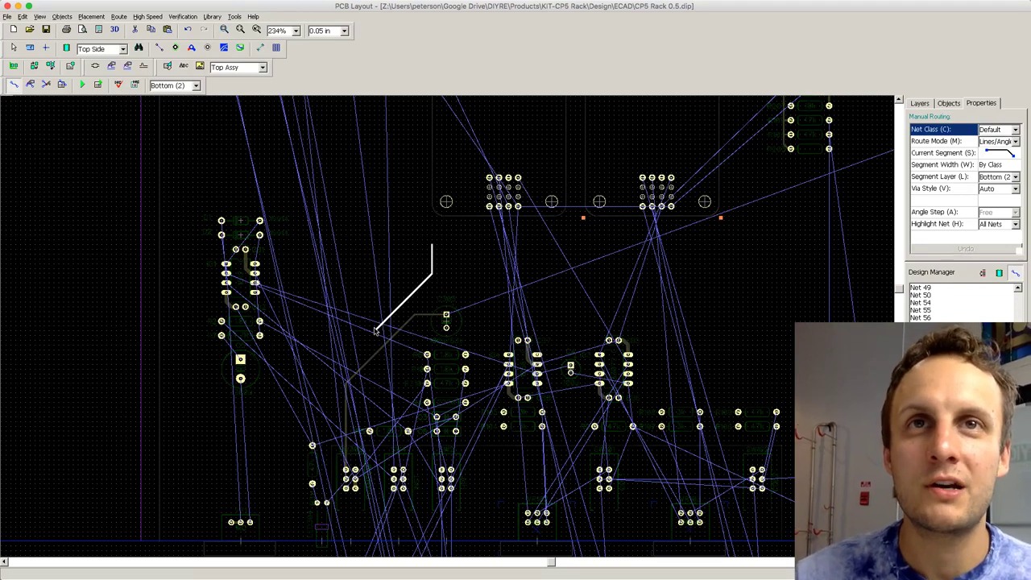
pyautogui.press('Escape')
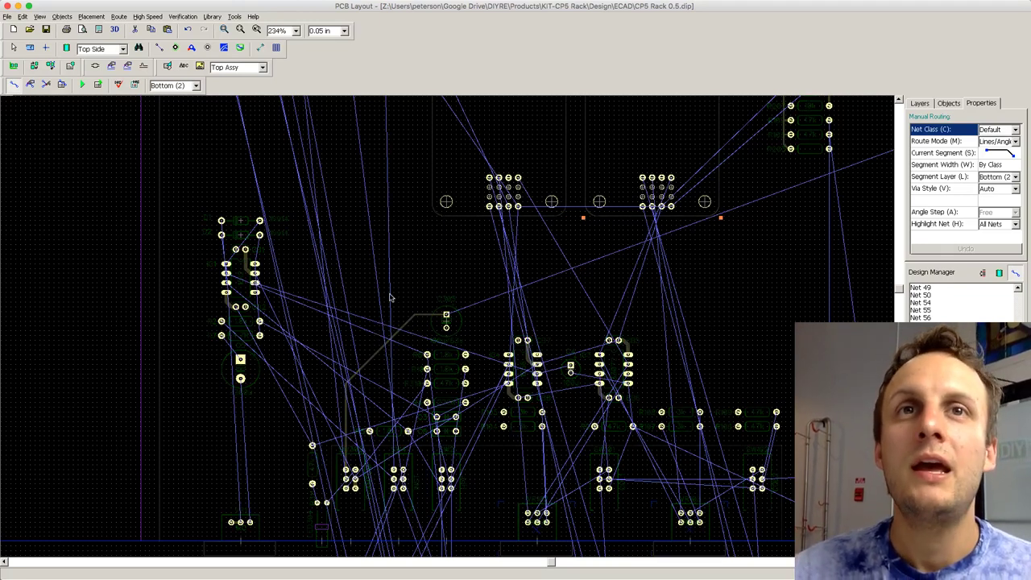
# Step: Toggle the active layer between Top and Bottom to compare pads and traces across the board, finishing on Top
pyautogui.press('l')
pyautogui.press('l')
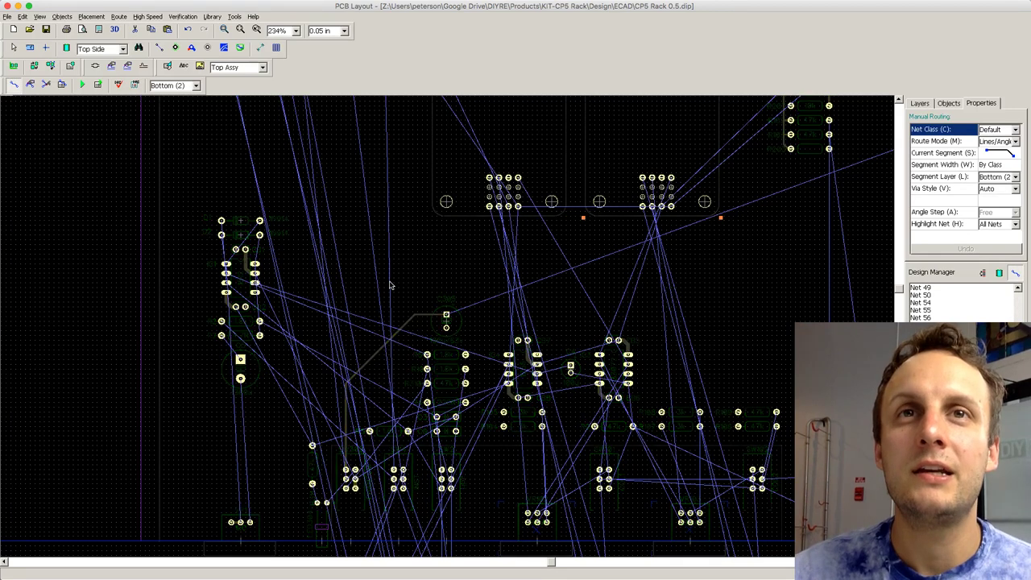
pyautogui.press('l')
pyautogui.press('l')
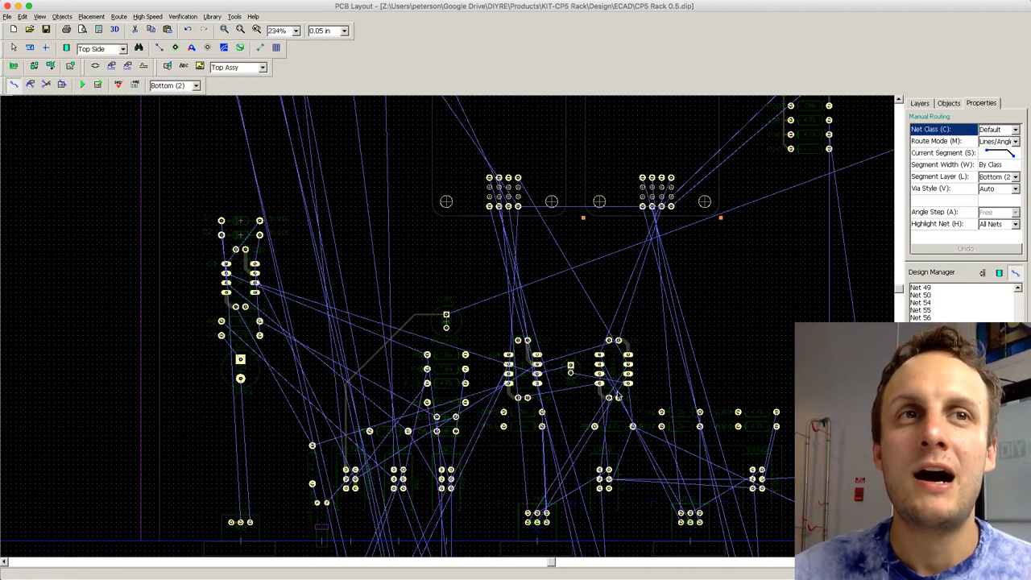
pyautogui.scroll(-3, 657, 414)
pyautogui.scroll(-1, 657, 414)
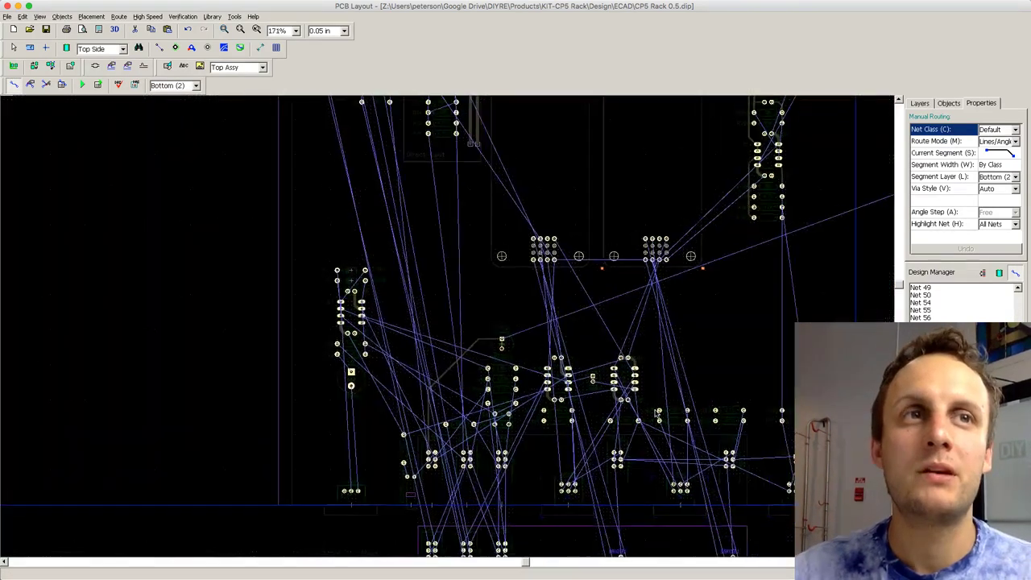
pyautogui.press('l')
pyautogui.scroll(-5, 705, 347)
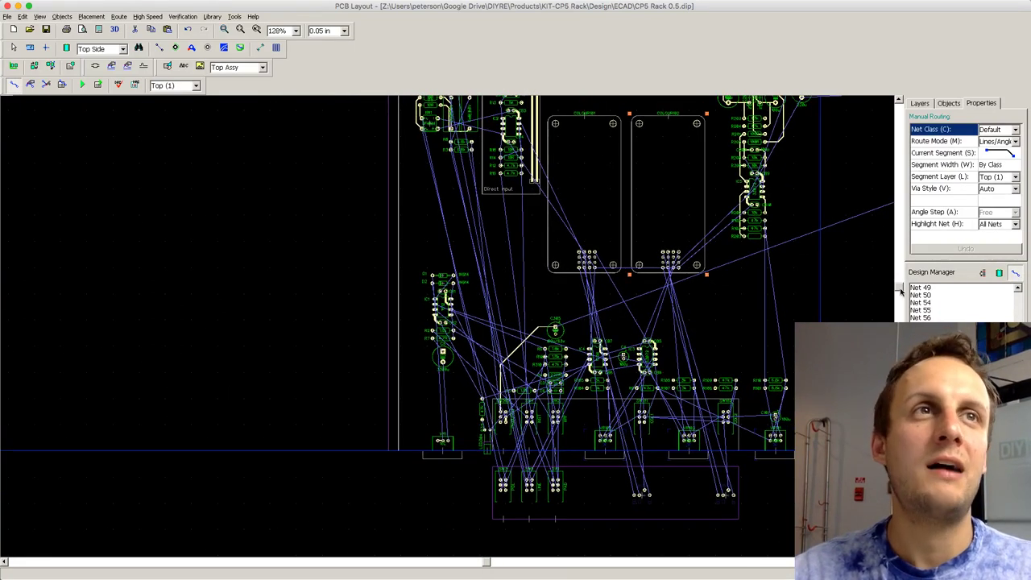
pyautogui.scroll(2, 898, 294)
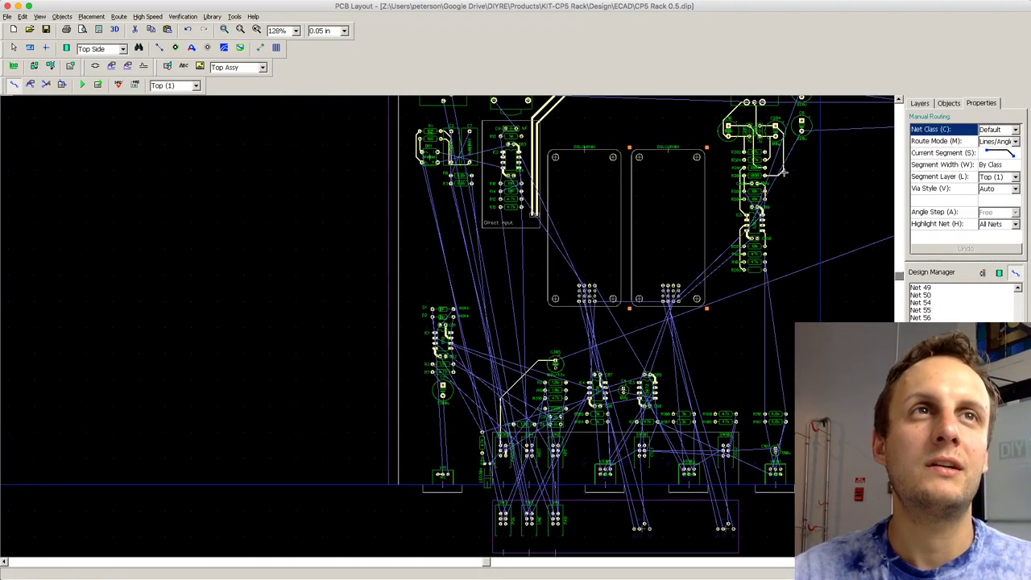
pyautogui.press('l')
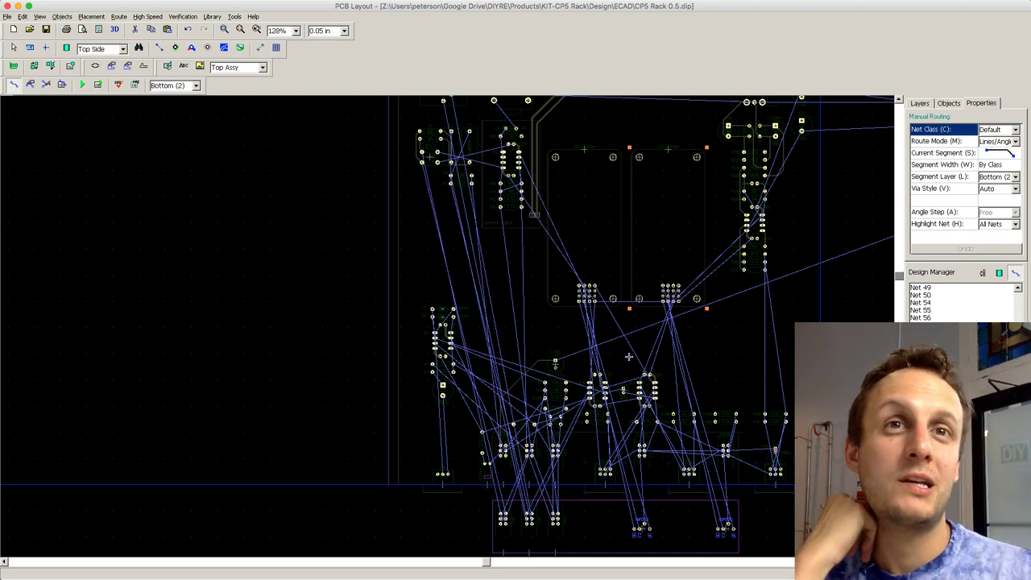
pyautogui.press('t')
# Step: Remove the routed Top layer trace between C305's positive pad and the PHANTOM switch SW302
pyautogui.scroll(1, 553, 385)
pyautogui.scroll(2, 538, 370)
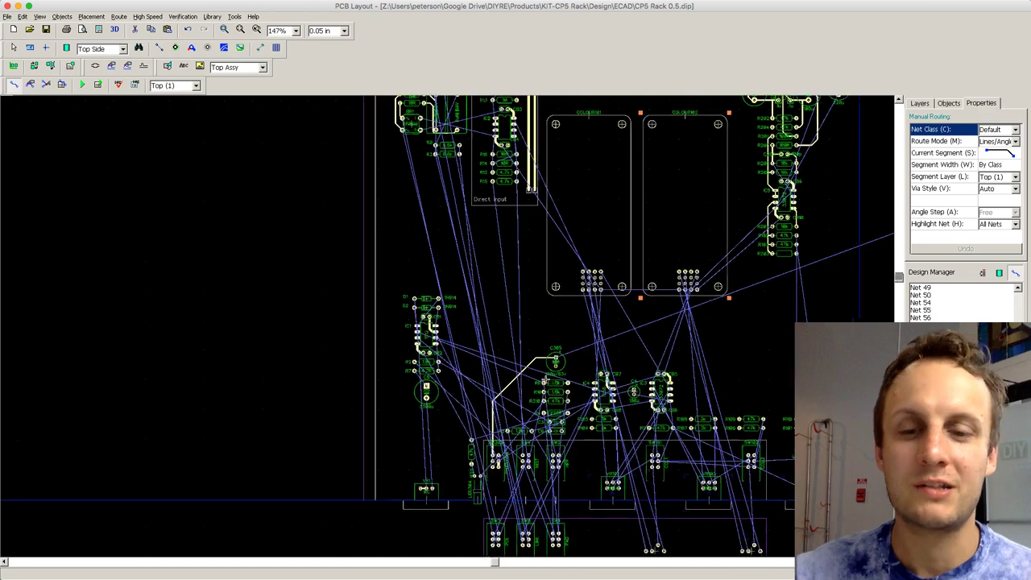
pyautogui.click(511, 379)
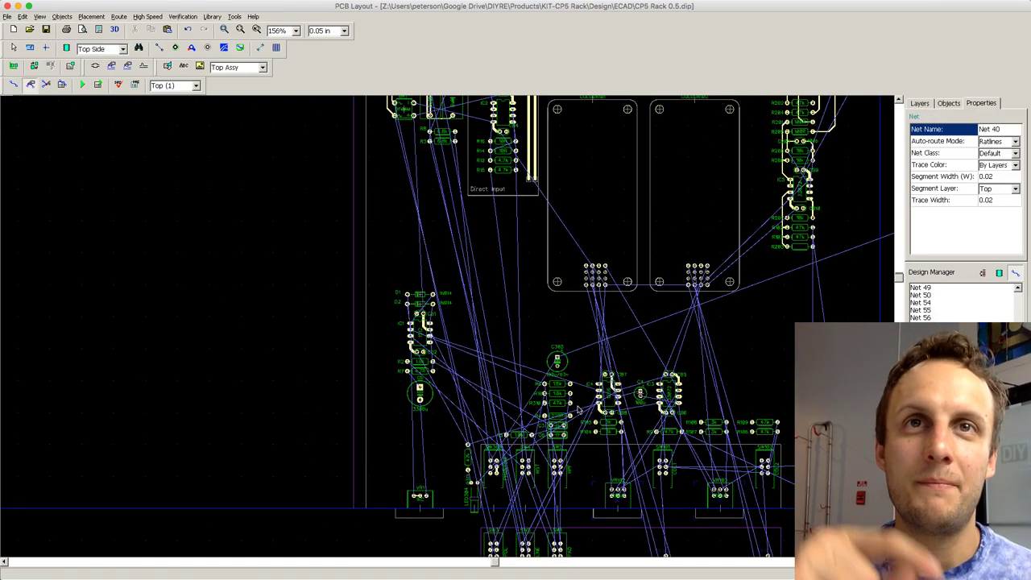
# Step: Try manually routing a Top layer trace from the AGND pad of R110 up into the empty board area
pyautogui.moveTo(494, 561); pyautogui.dragTo(588, 558)
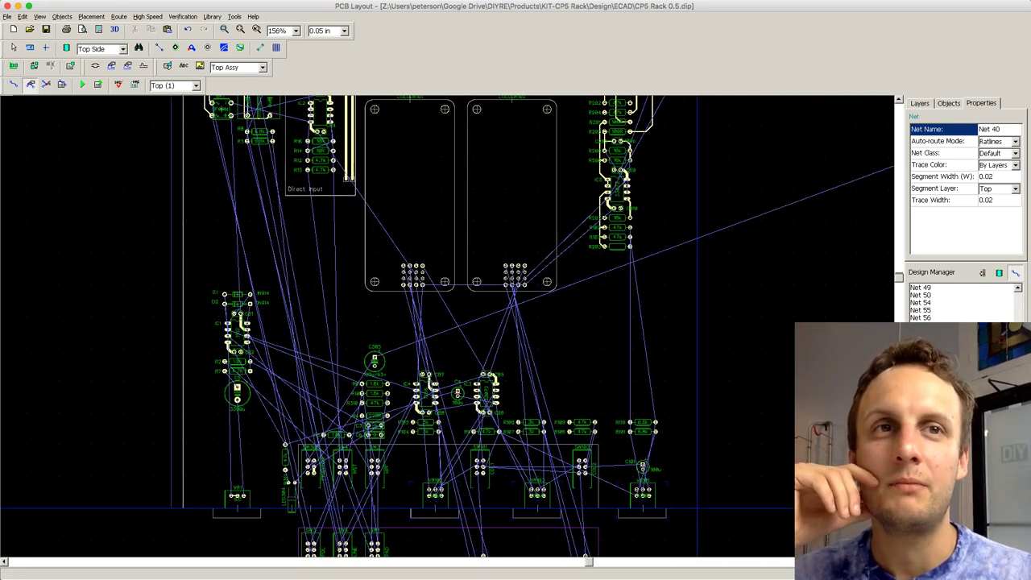
pyautogui.click(11, 89)
pyautogui.scroll(1, 689, 430)
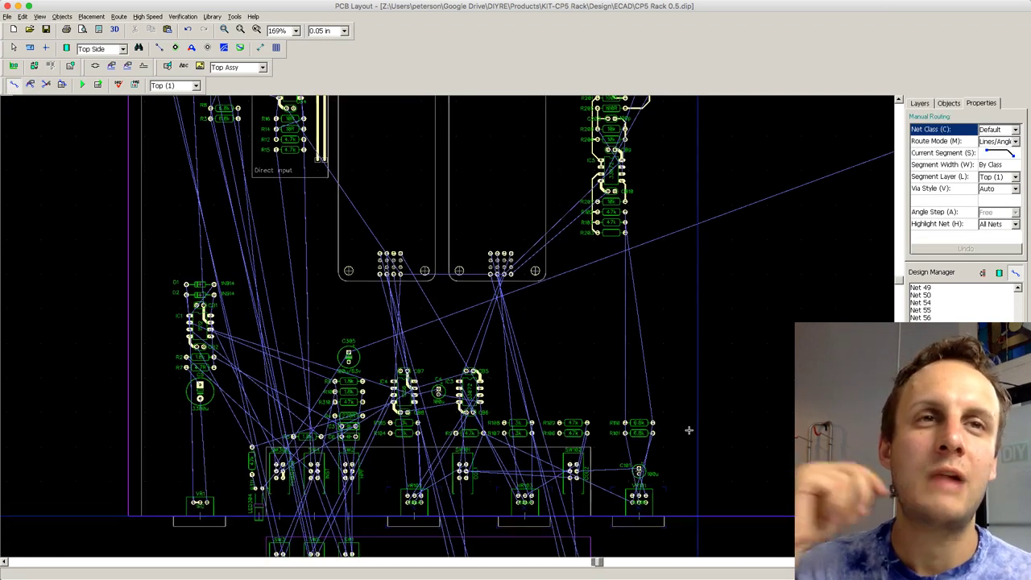
pyautogui.scroll(-4, 688, 430)
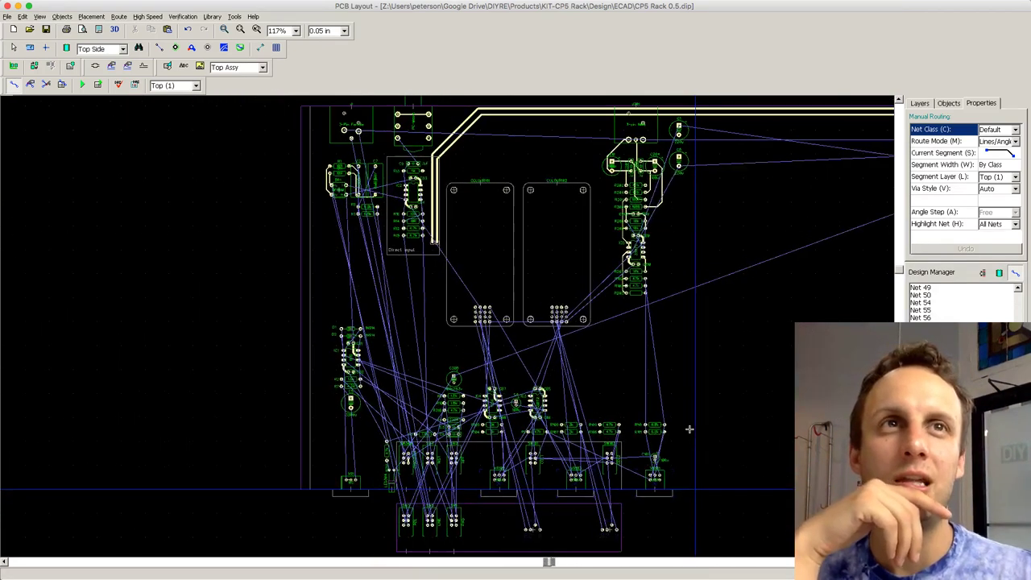
pyautogui.moveTo(549, 562); pyautogui.dragTo(578, 565)
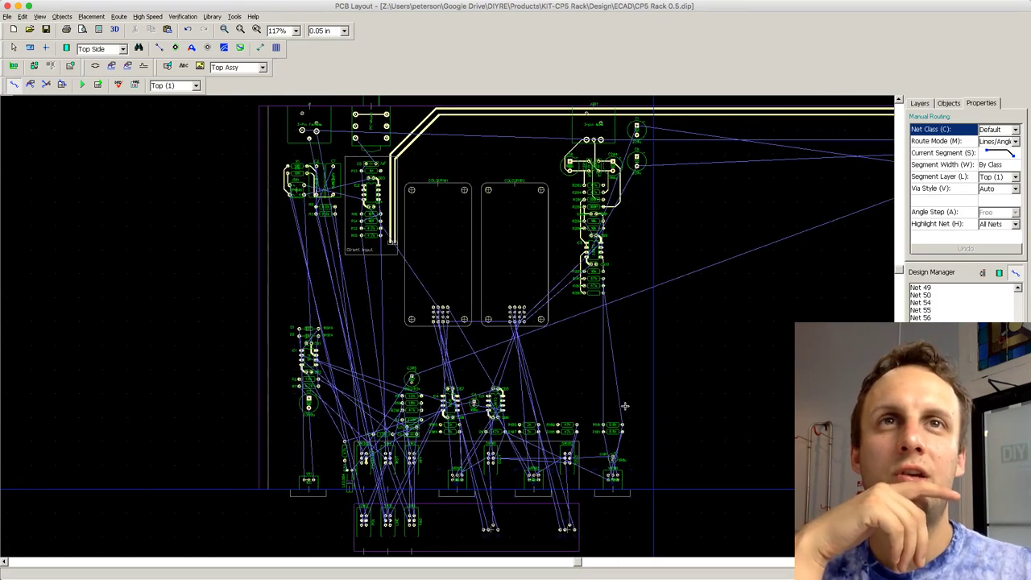
pyautogui.scroll(2, 620, 383)
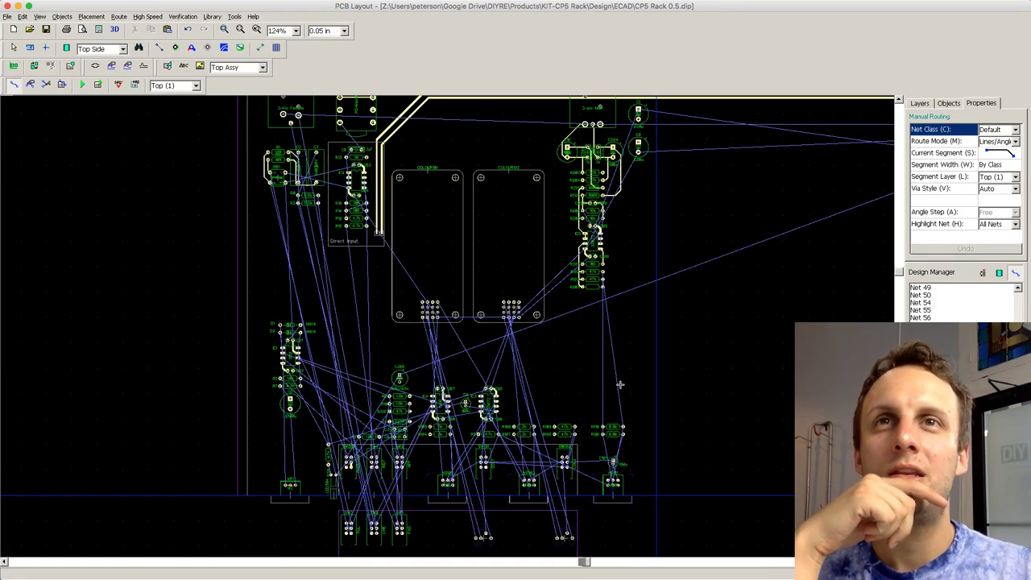
pyautogui.scroll(1, 620, 385)
pyautogui.click(602, 435)
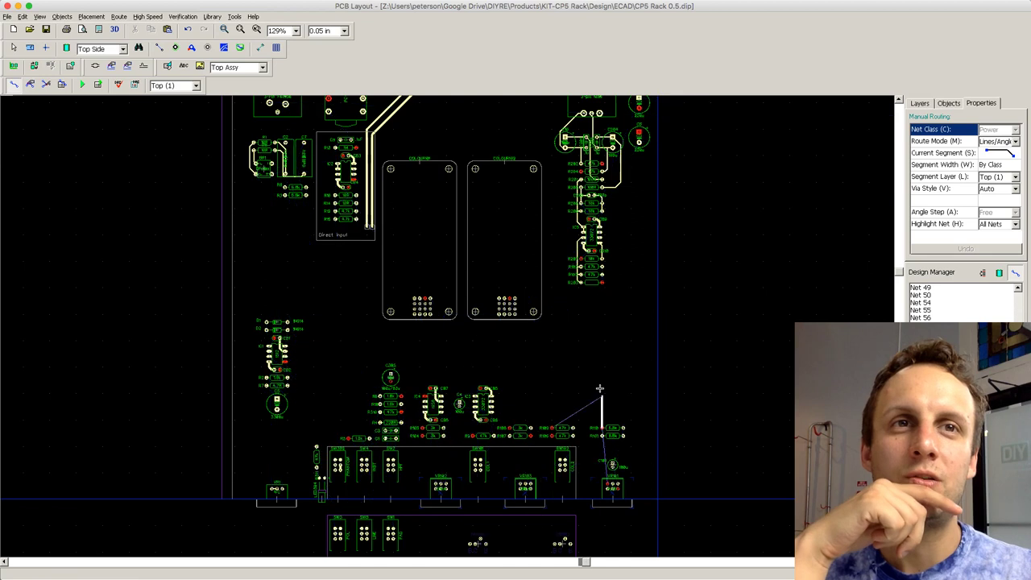
pyautogui.scroll(2, 604, 341)
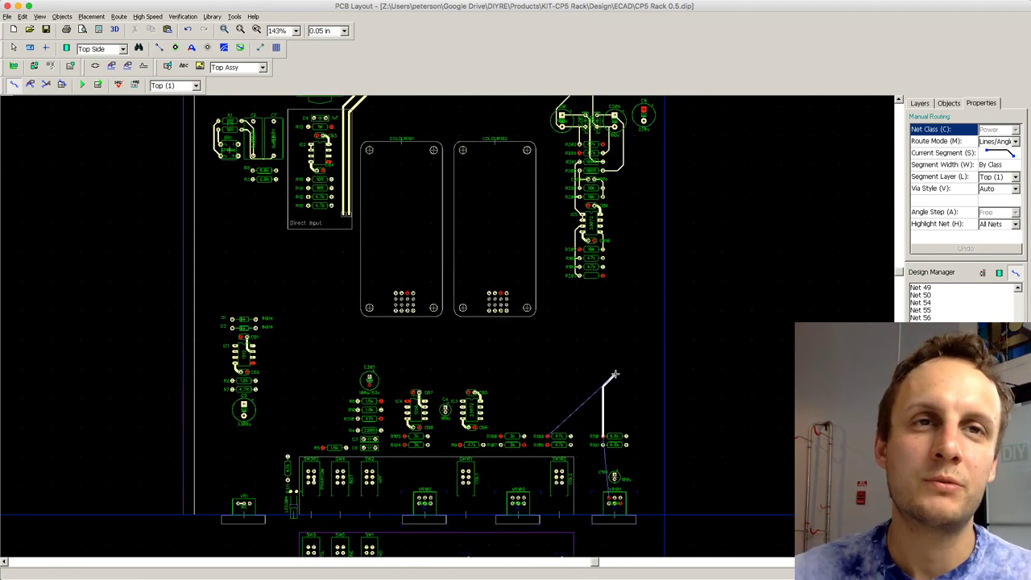
pyautogui.click(602, 435)
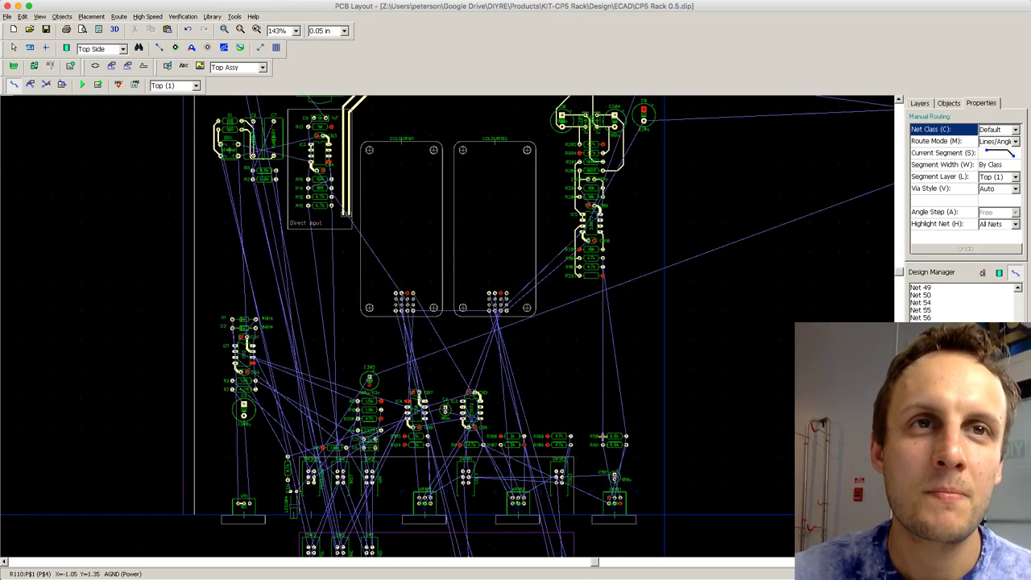
# Step: Check the net options of R110's AGND pad, and route a Top layer trace from R110's other pad to the 47k resistor above
pyautogui.rightClick(603, 436)
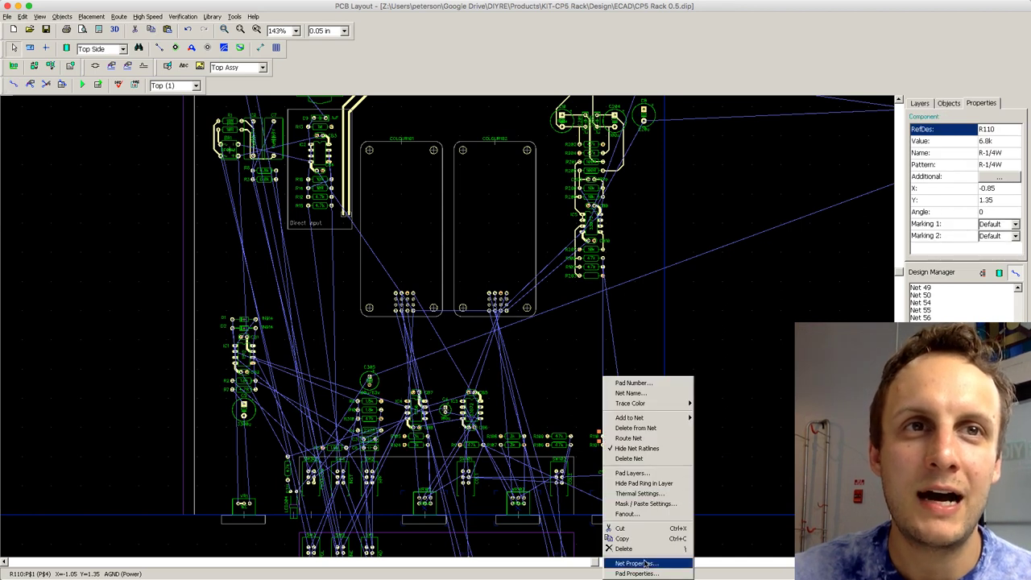
pyautogui.click(644, 449)
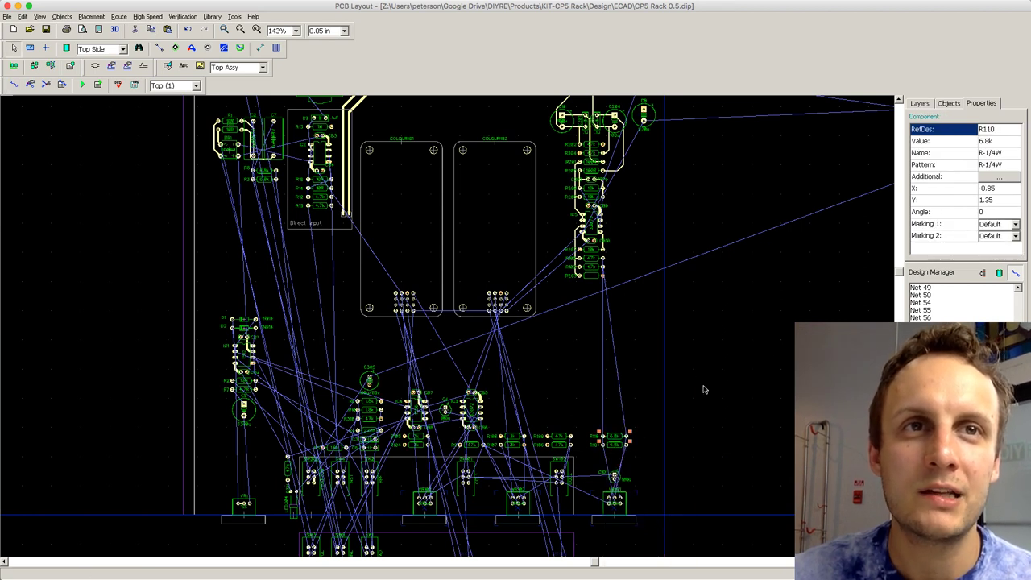
pyautogui.click(13, 84)
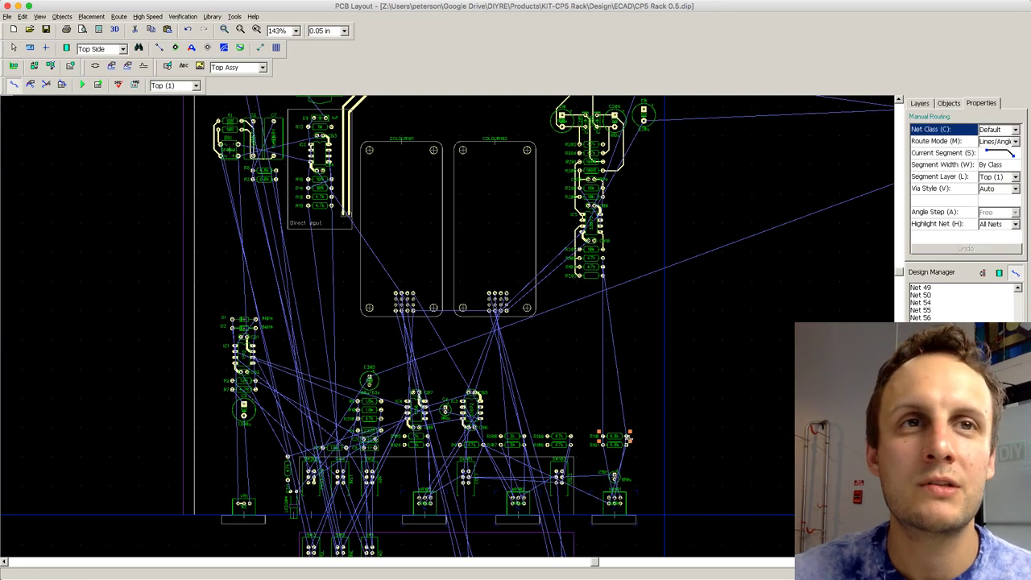
pyautogui.click(627, 435)
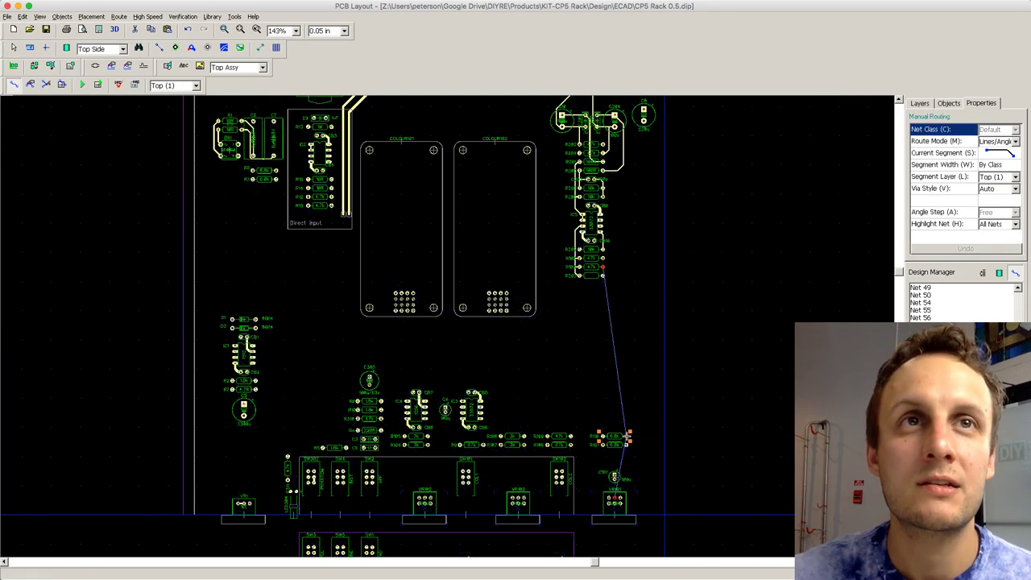
pyautogui.click(602, 267)
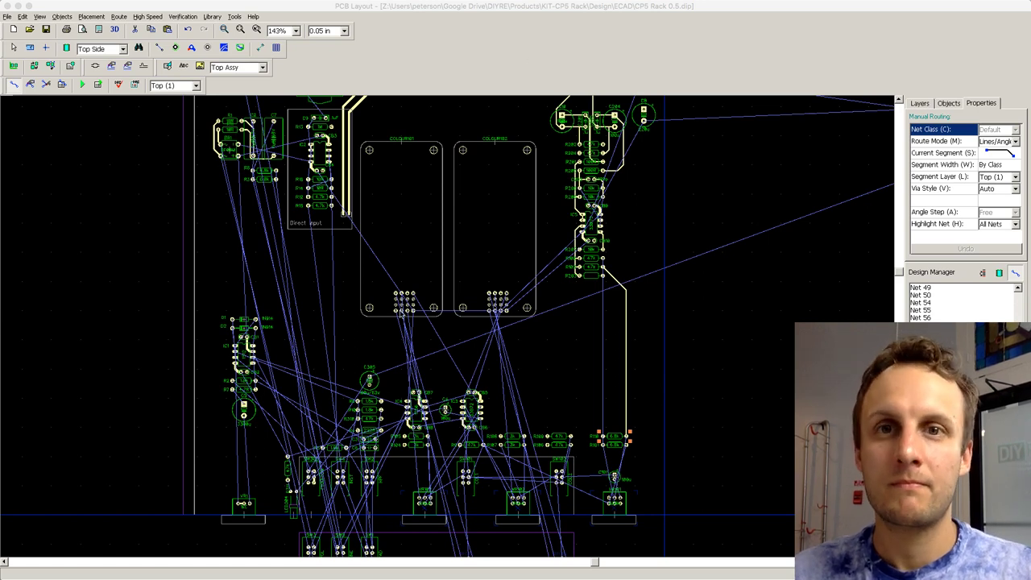
pyautogui.press('alt+super+c')
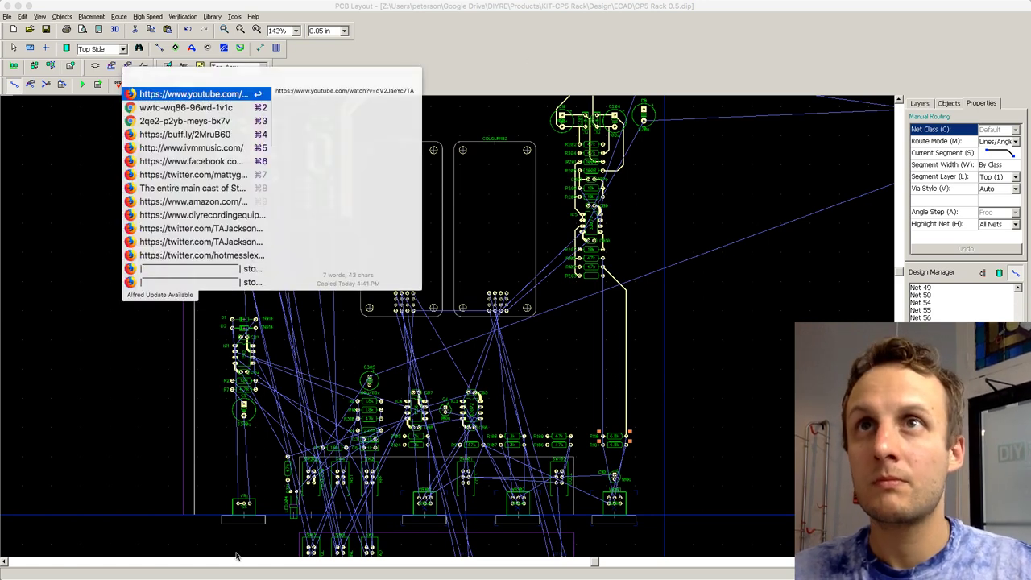
pyautogui.press('Escape')
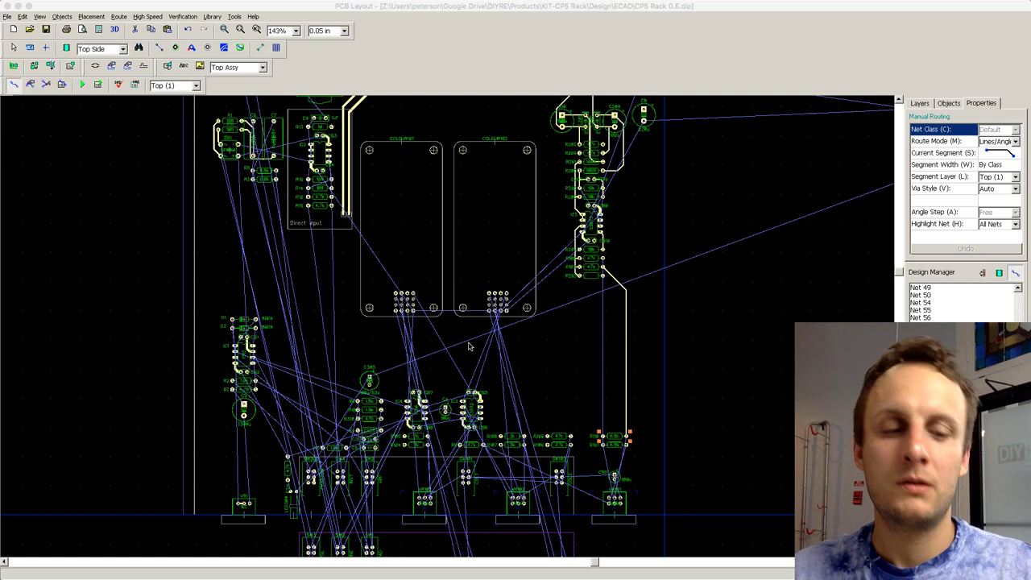
# Step: Route a Top layer trace from R101's unrouted pad below the resistor row to the matching pad of R9
pyautogui.click(601, 407)
pyautogui.click(627, 445)
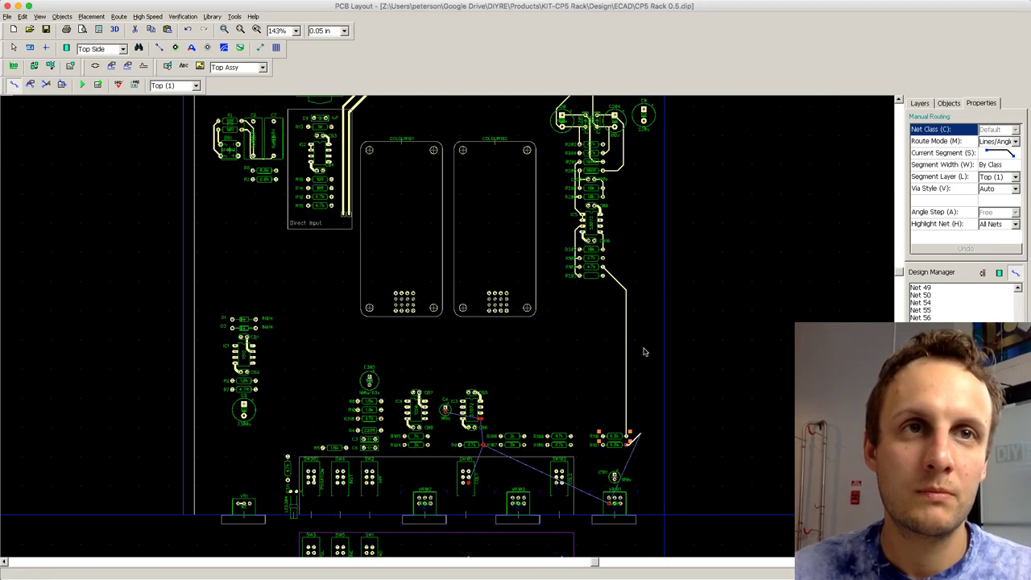
pyautogui.click(628, 436)
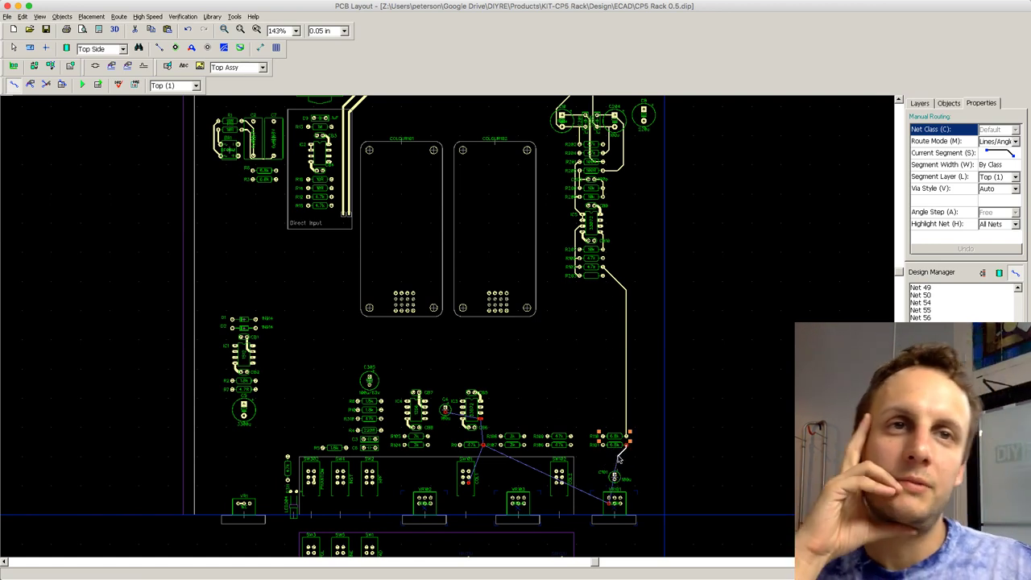
pyautogui.click(619, 456)
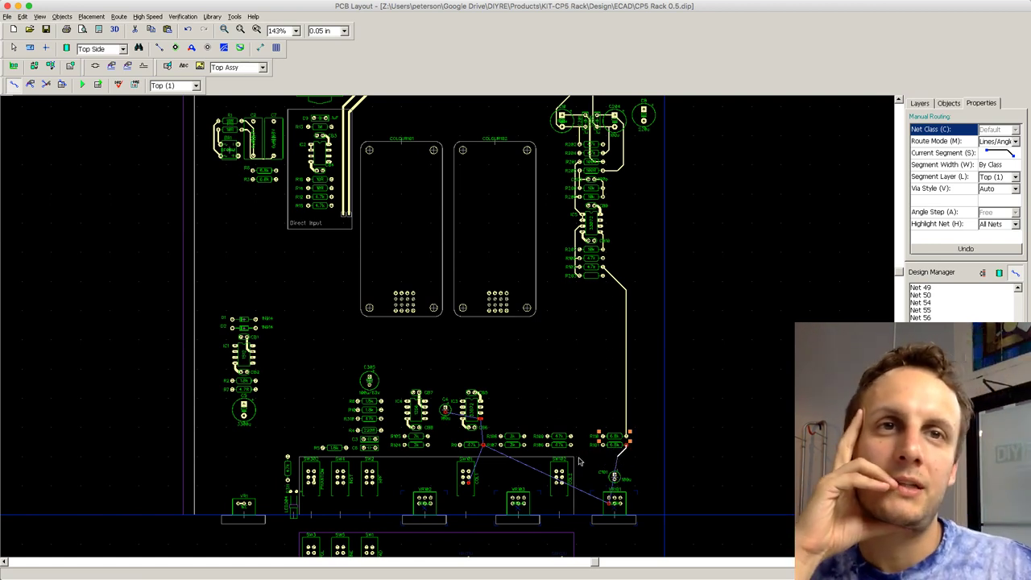
pyautogui.click(484, 446)
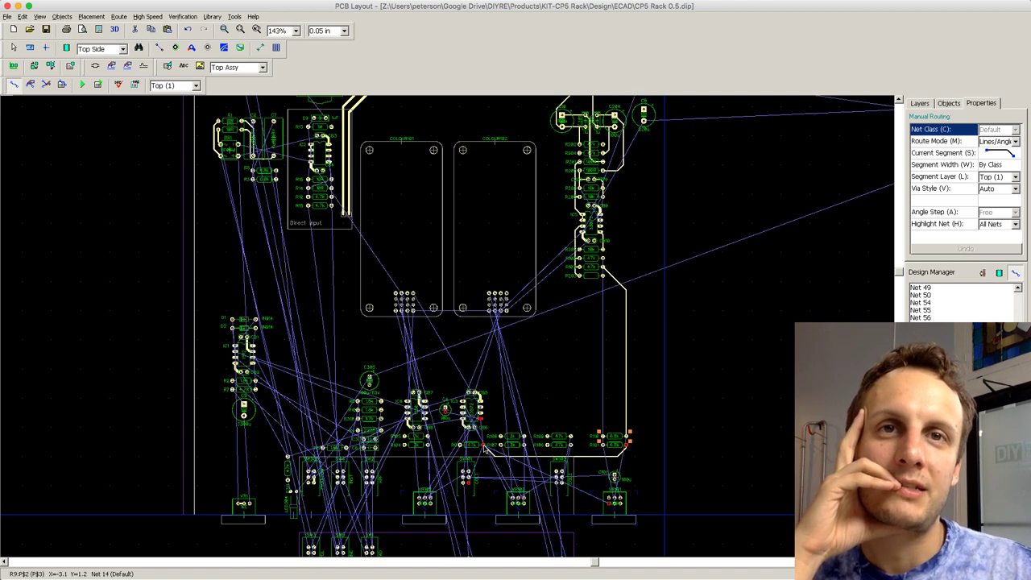
# Step: Connect VR101's lower-row pad to the R101–R9 trace with a Top layer branch running beside C101
pyautogui.scroll(1, 575, 462)
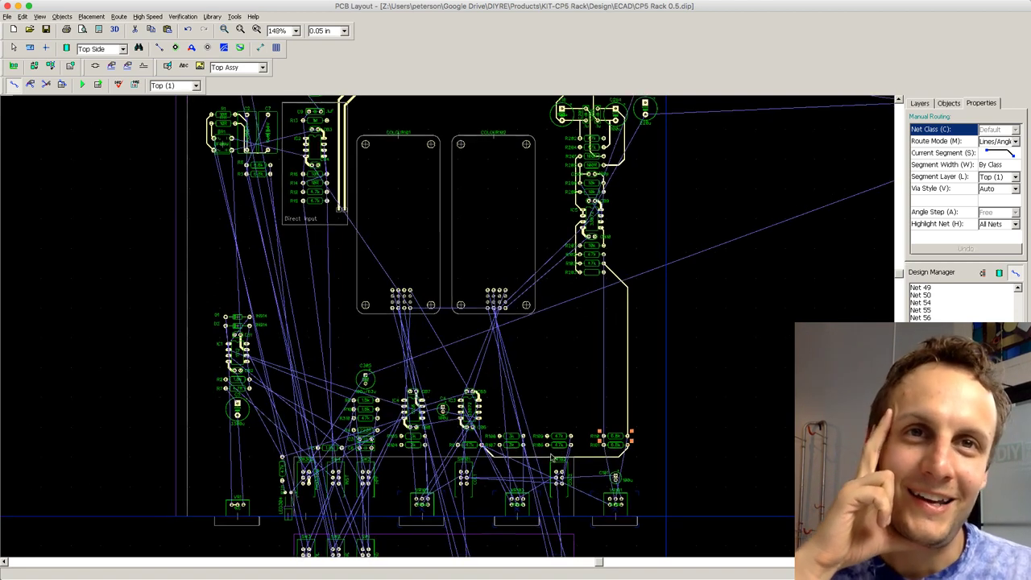
pyautogui.click(613, 508)
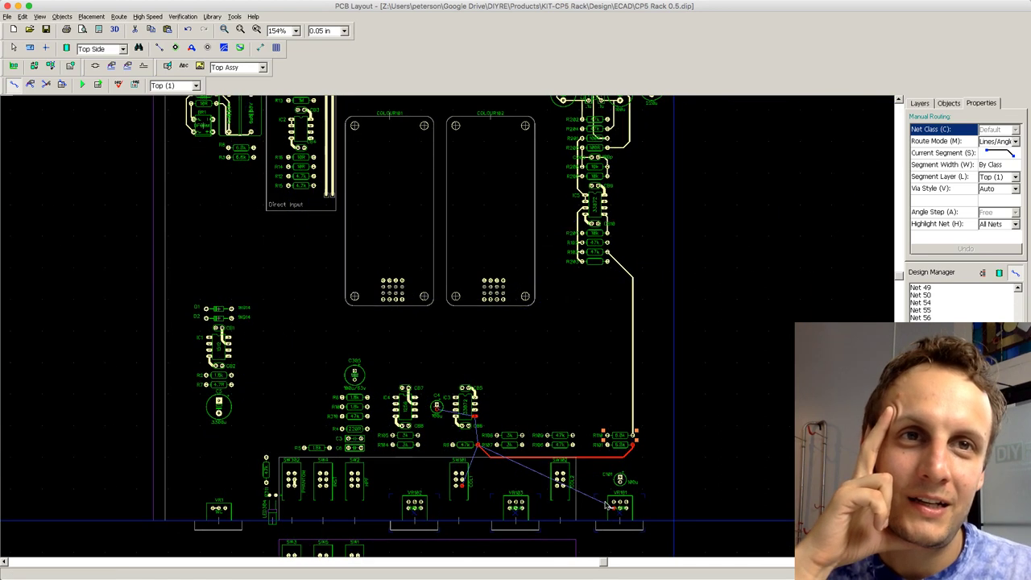
pyautogui.click(604, 465)
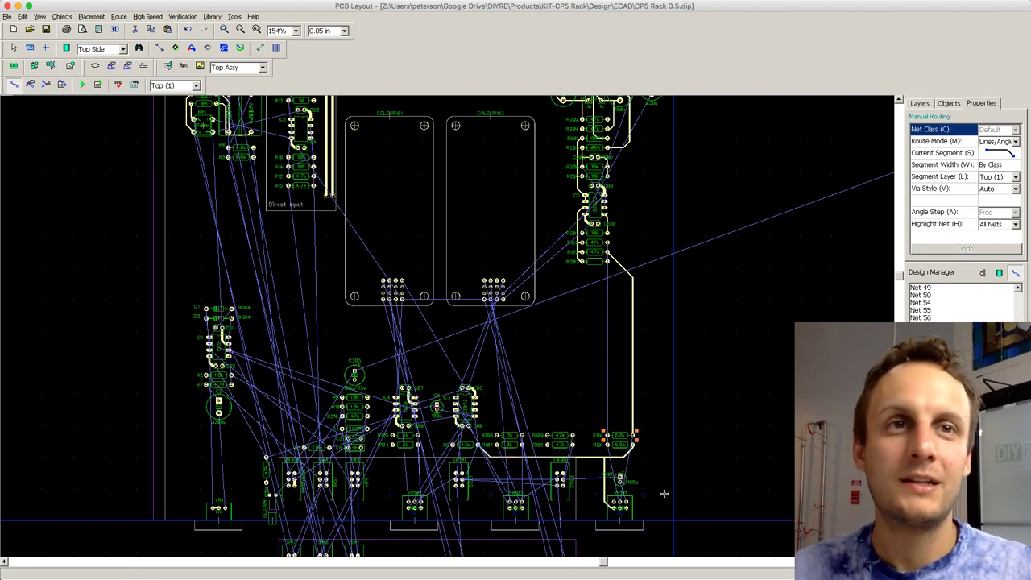
# Step: Route Top layer traces from VR101 to C101's negative pad and from VR101's upper middle pad around C101 to R110
pyautogui.scroll(1, 618, 478)
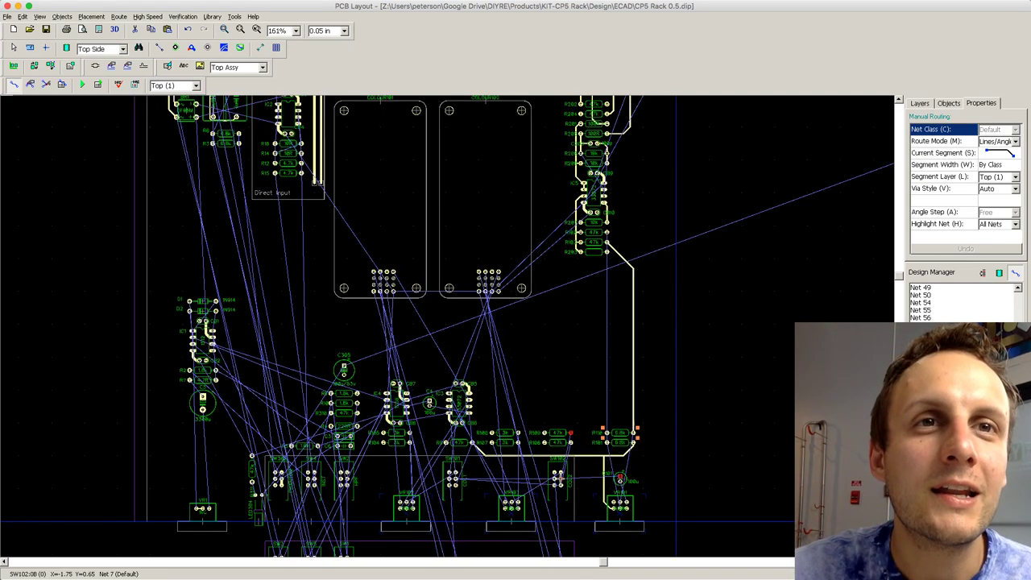
pyautogui.scroll(4, 570, 480)
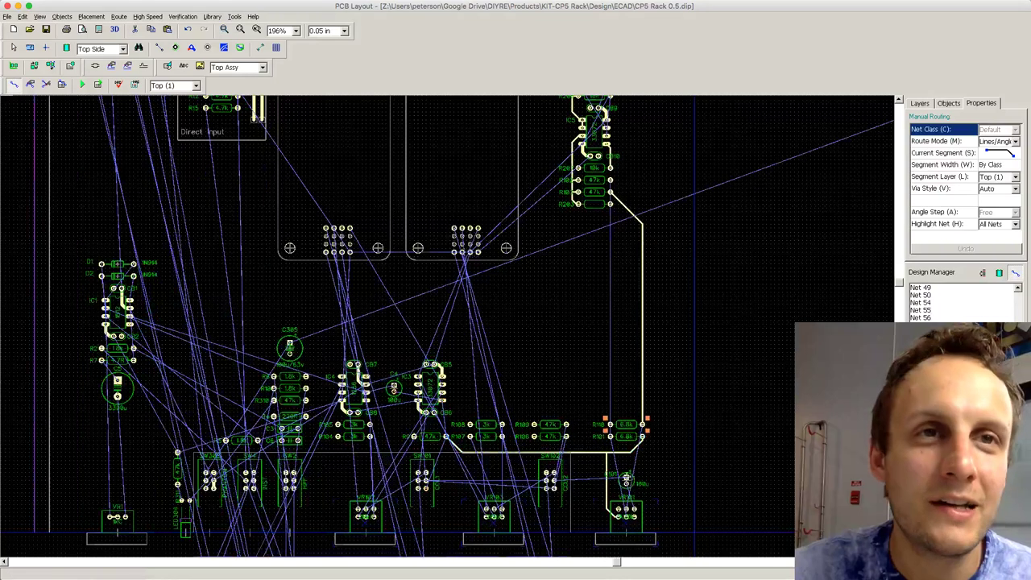
pyautogui.scroll(1, 627, 479)
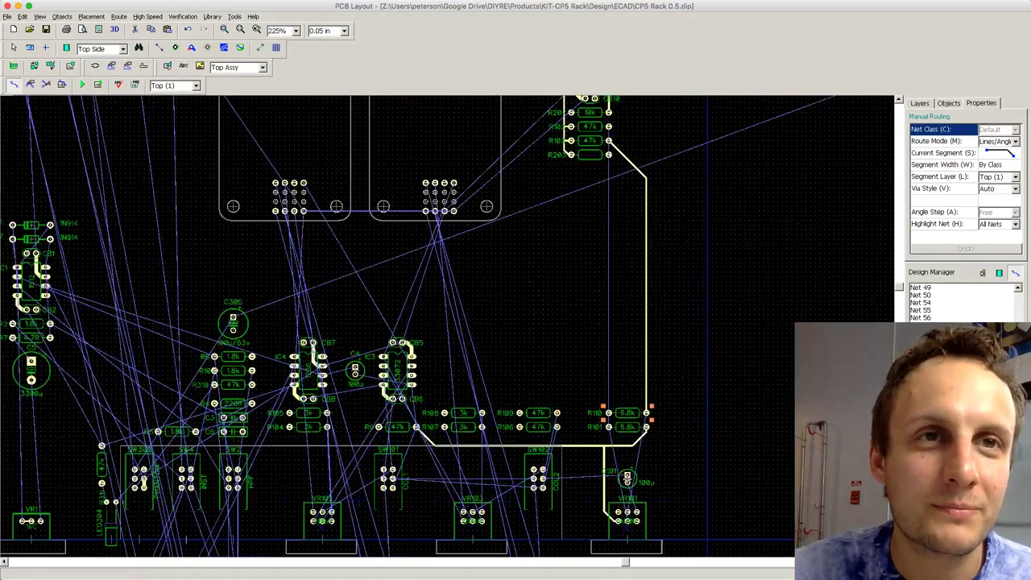
pyautogui.click(636, 511)
pyautogui.click(628, 481)
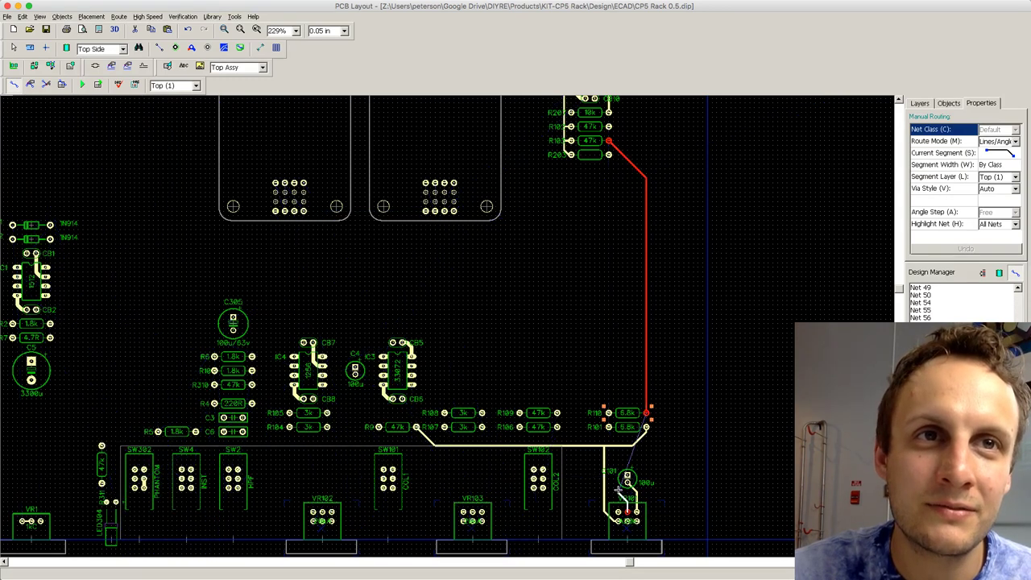
pyautogui.click(626, 520)
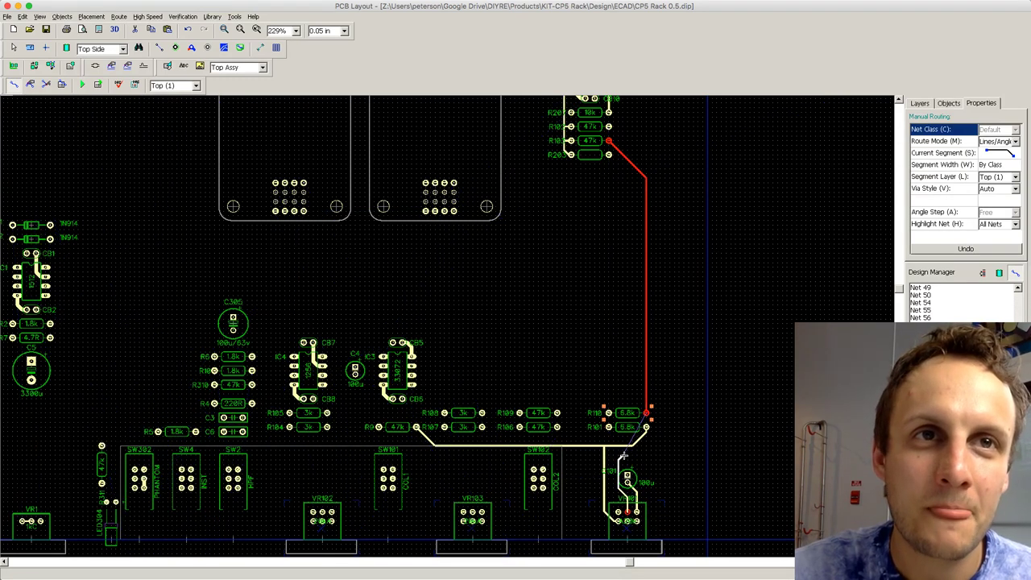
pyautogui.click(649, 413)
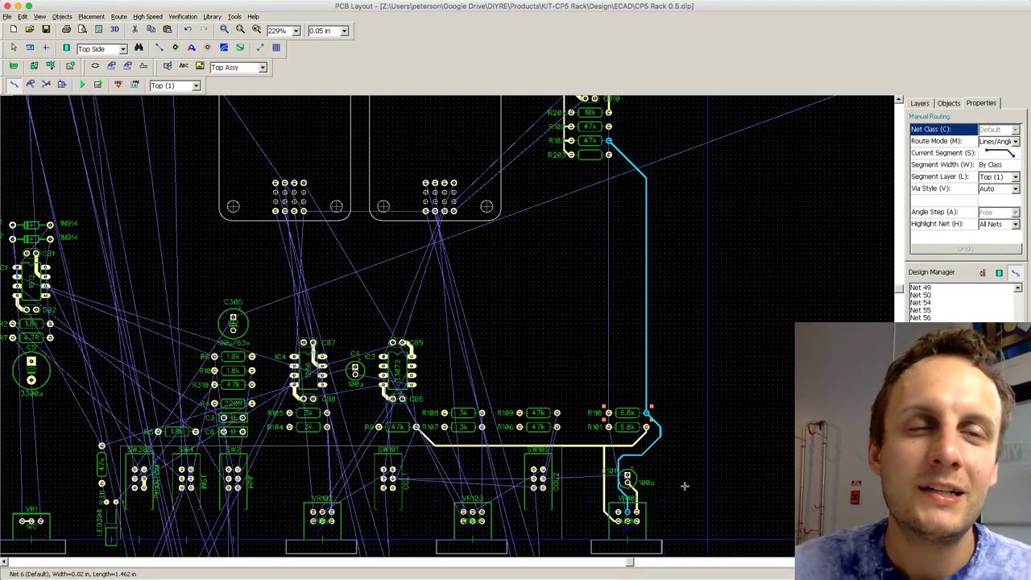
# Step: Examine the new traces around R110, R101, C101 and VR101 up close, and leave manual routing
pyautogui.scroll(2, 729, 517)
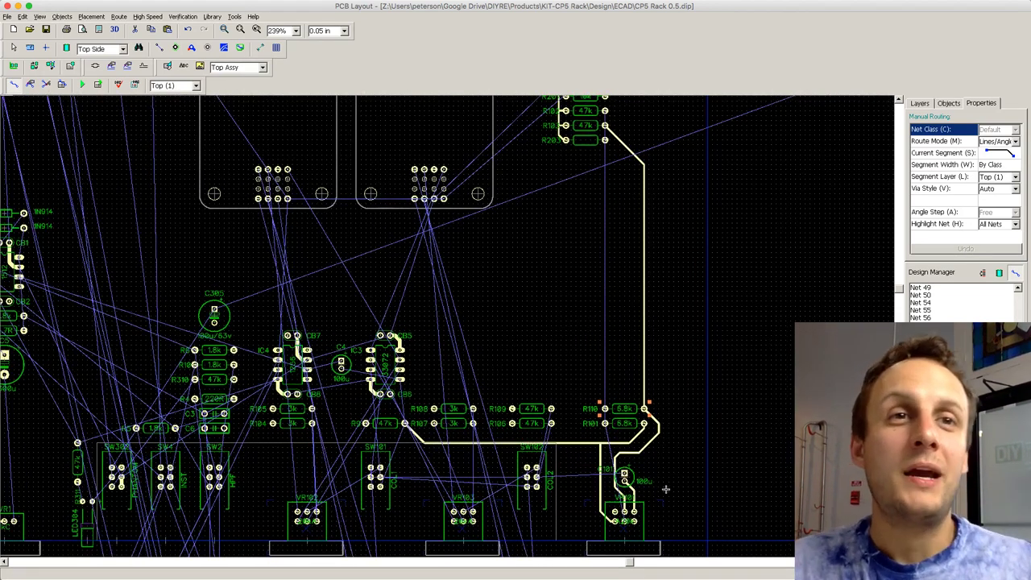
pyautogui.scroll(2, 677, 503)
pyautogui.scroll(1, 667, 493)
pyautogui.scroll(1, 685, 479)
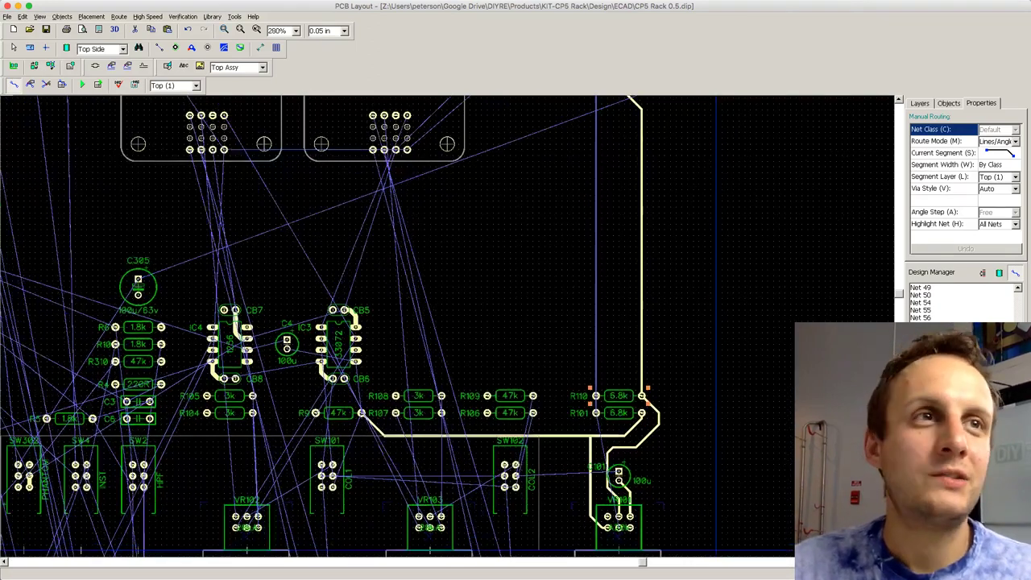
pyautogui.scroll(-3, 725, 451)
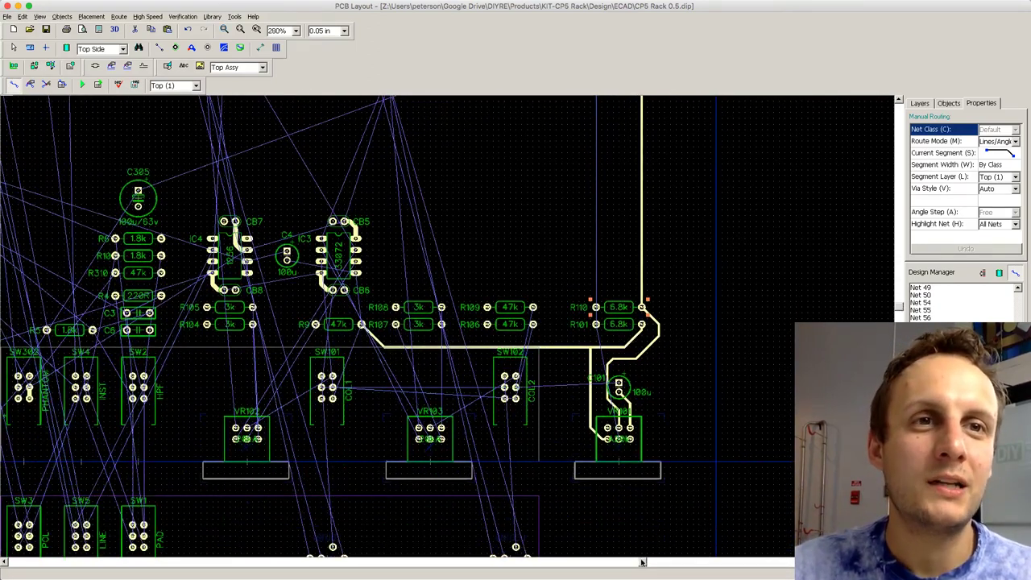
pyautogui.moveTo(642, 561); pyautogui.dragTo(670, 561)
pyautogui.scroll(1, 575, 401)
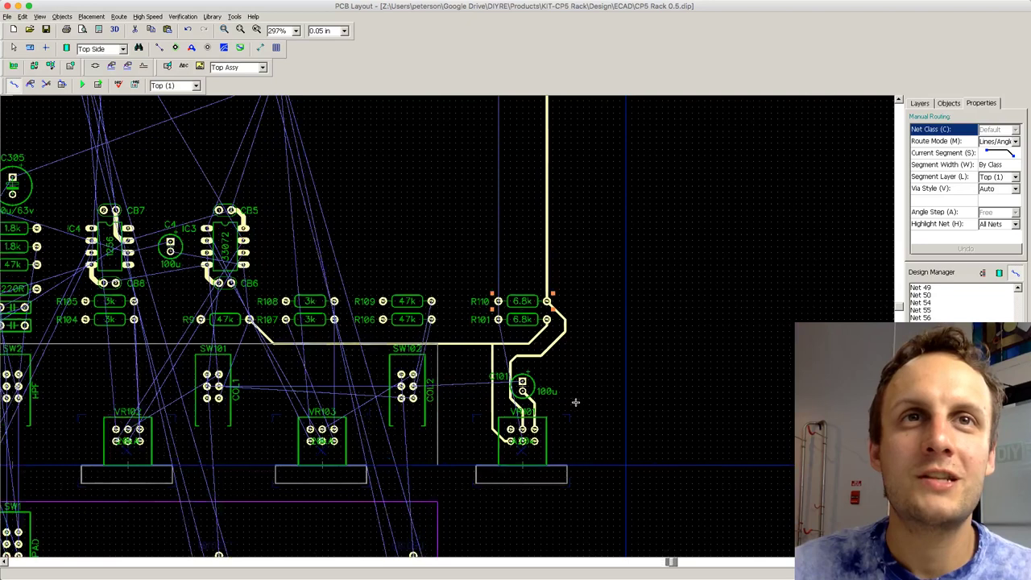
pyautogui.scroll(4, 575, 401)
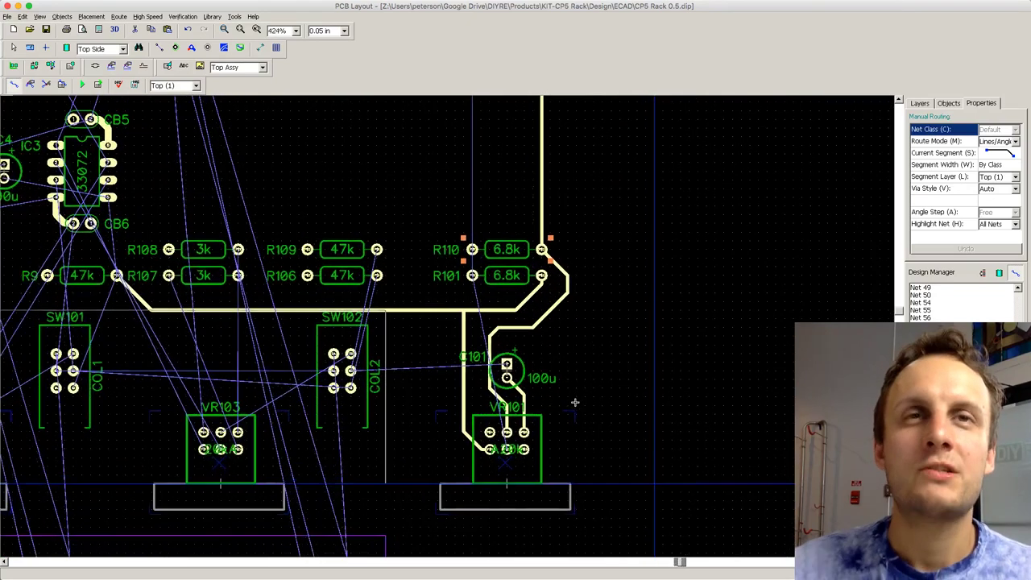
pyautogui.scroll(3, 575, 401)
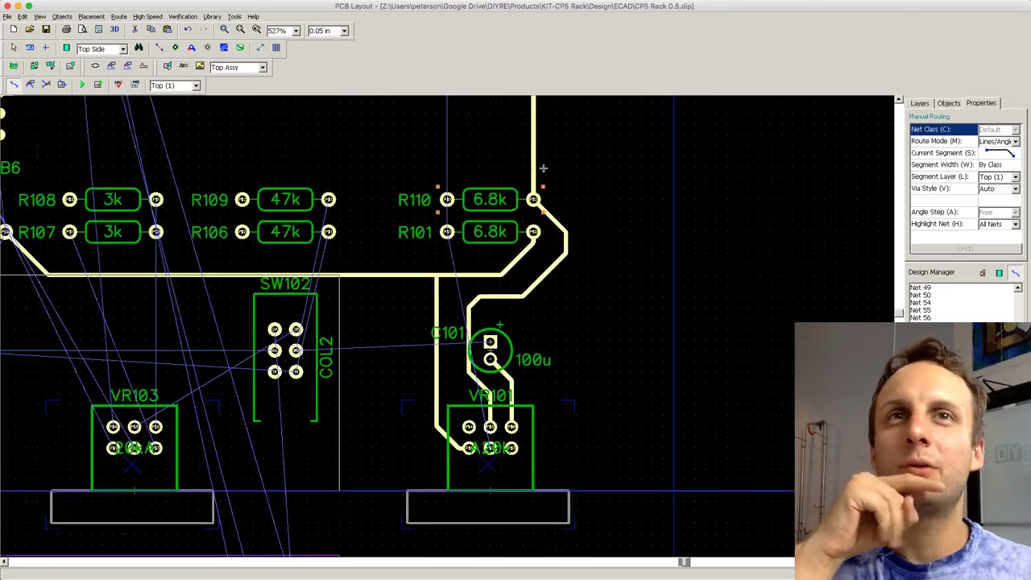
pyautogui.click(14, 48)
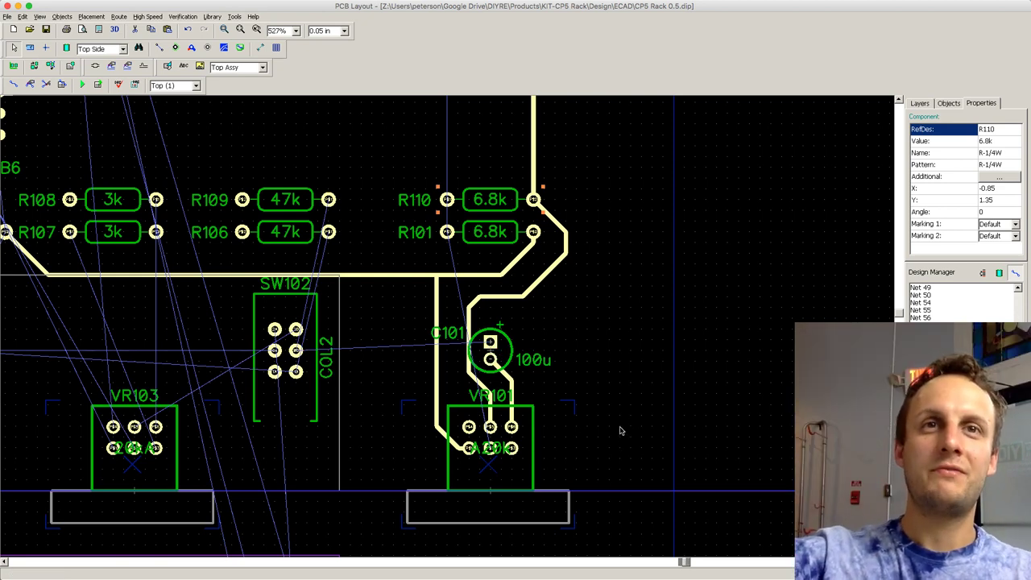
# Step: Review the whole board layout, from the potentiometers and switches along the front edge to the connectors along the rear
pyautogui.scroll(-2, 622, 431)
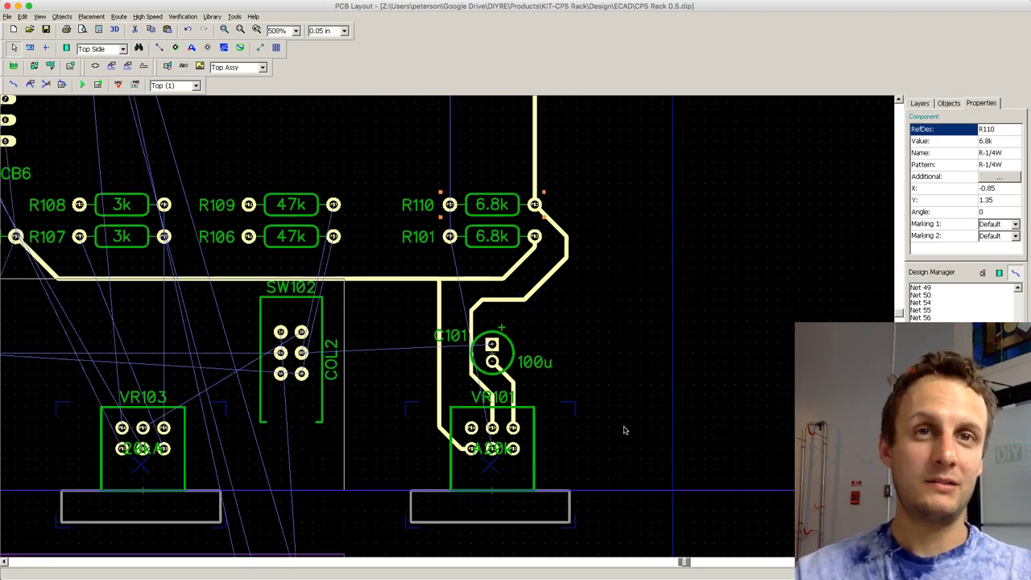
pyautogui.scroll(-4, 623, 430)
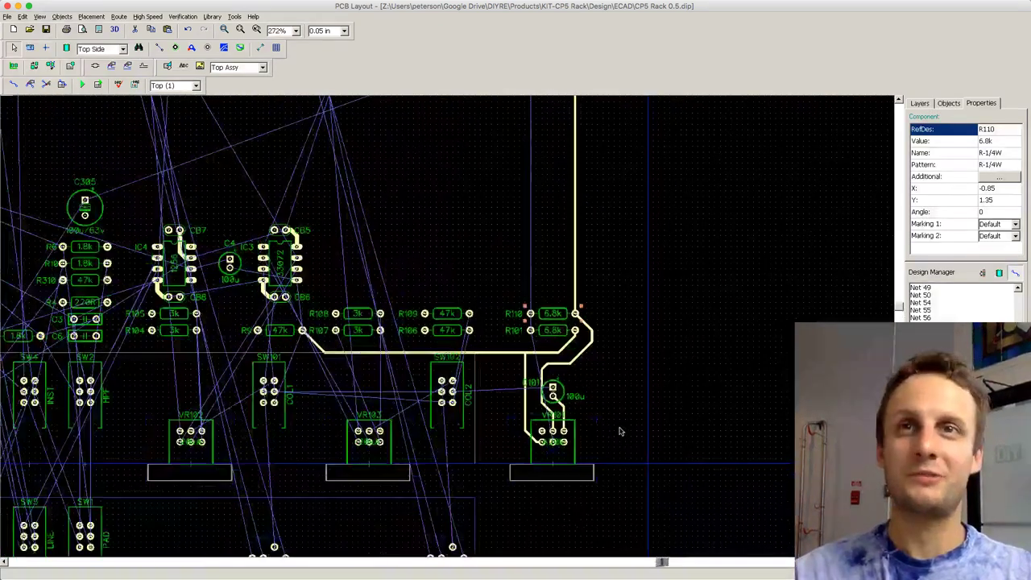
pyautogui.scroll(-3, 620, 431)
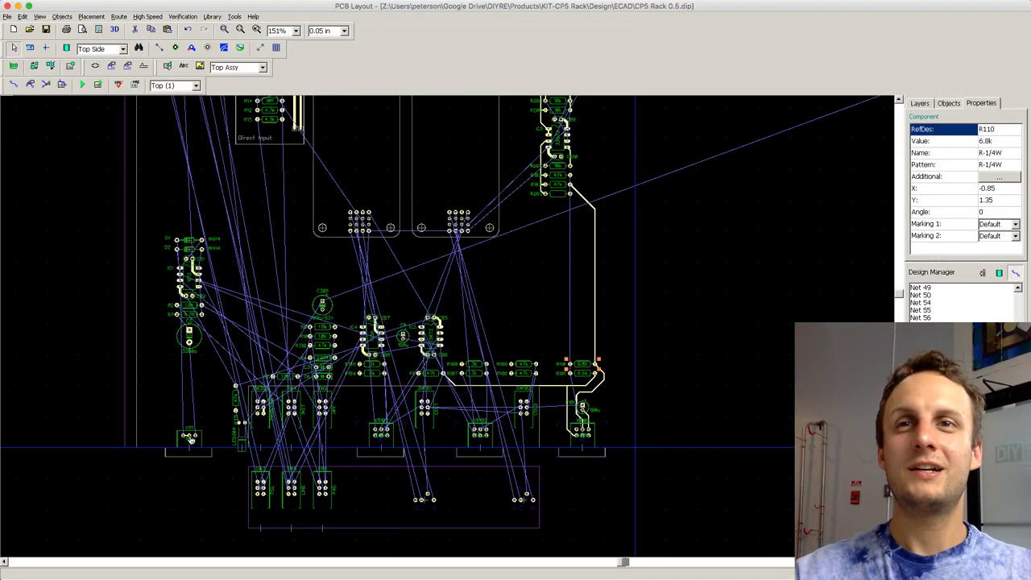
pyautogui.scroll(-1, 592, 442)
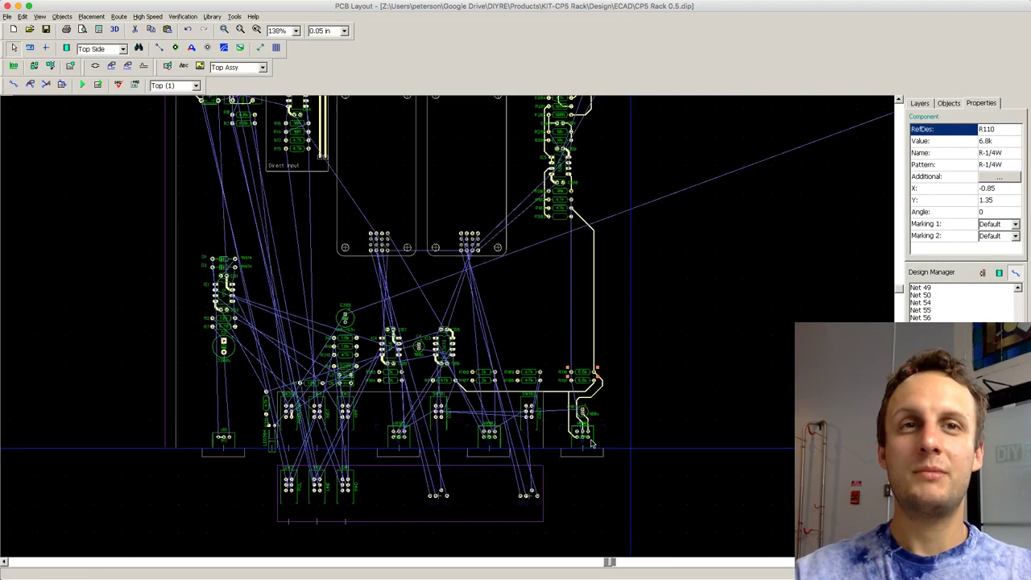
pyautogui.scroll(-3, 592, 443)
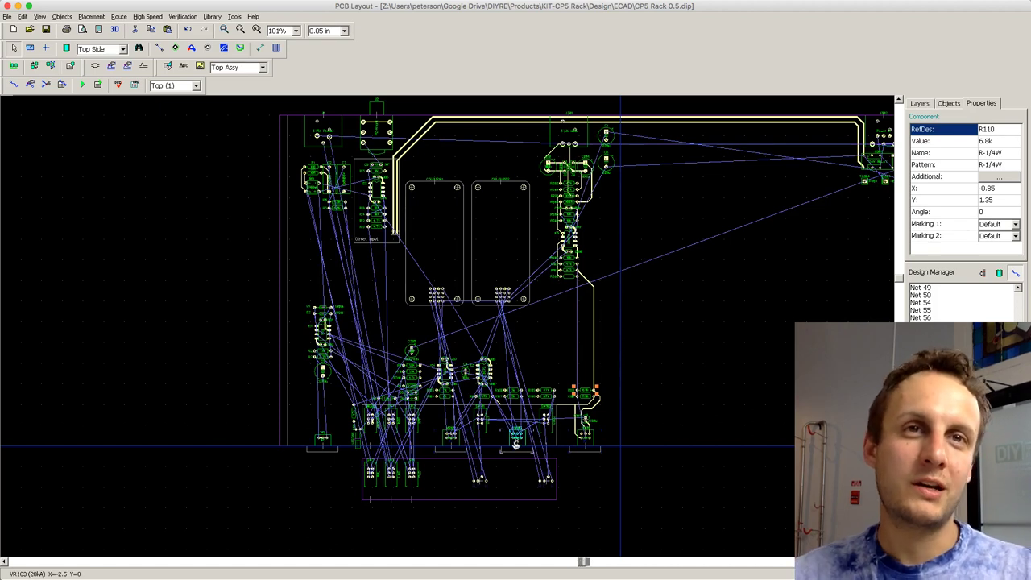
pyautogui.scroll(-1, 597, 481)
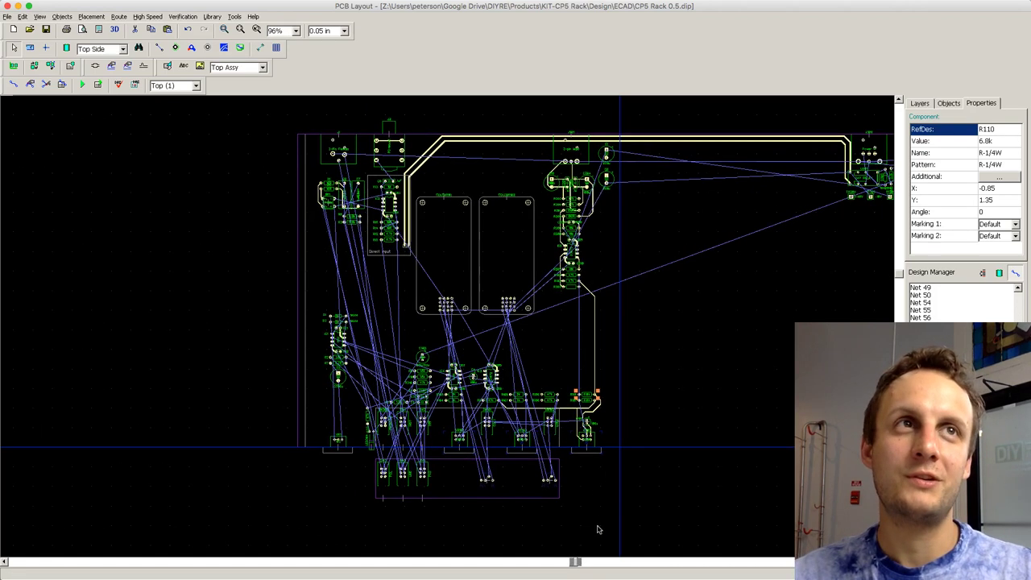
pyautogui.moveTo(578, 562); pyautogui.dragTo(694, 562)
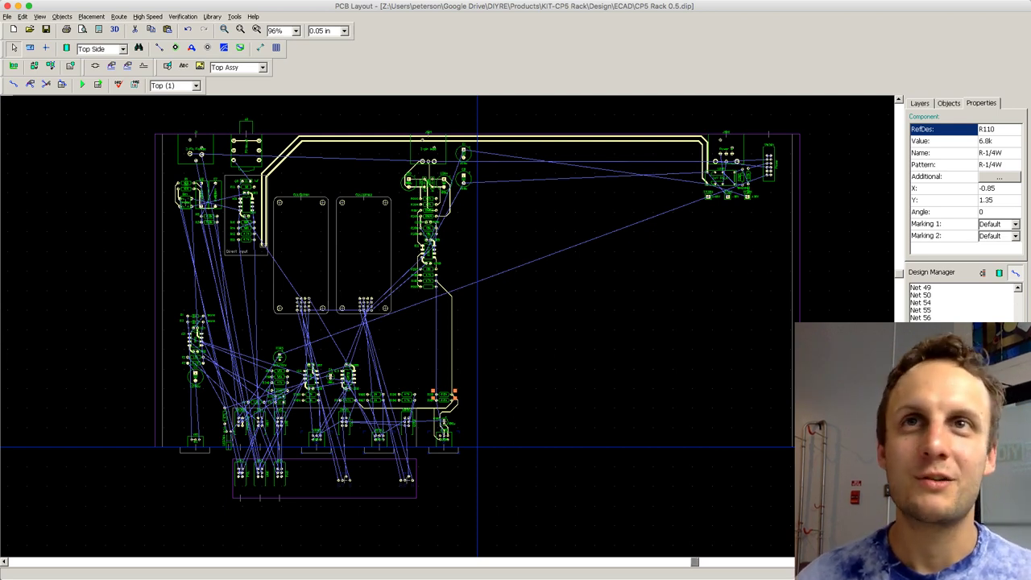
pyautogui.press('super+Tab')
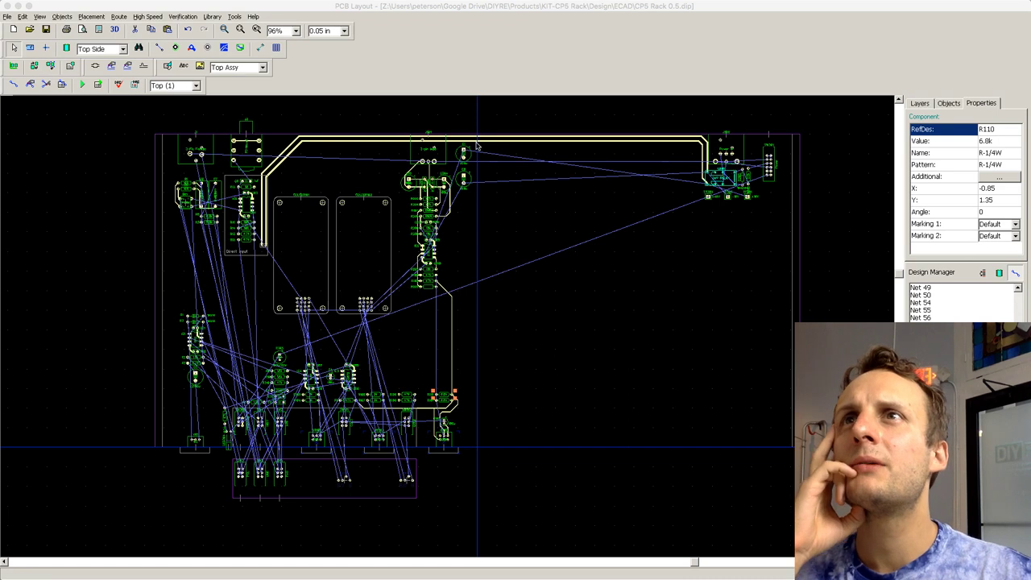
# Step: Deselect R110 and examine the power connector, relay and supply test points at the rear corner of the board
pyautogui.click(816, 164)
pyautogui.scroll(1, 829, 147)
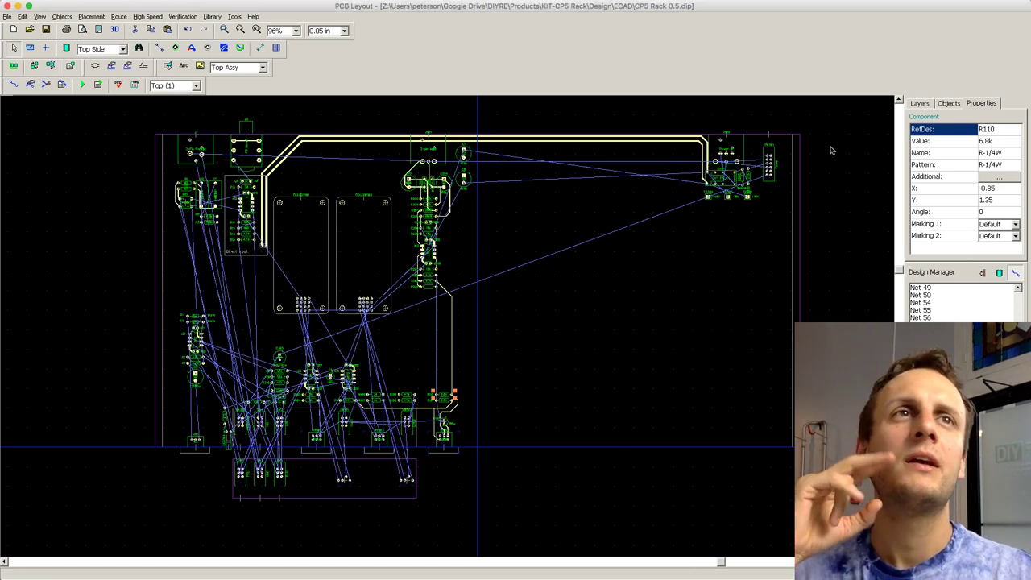
pyautogui.moveTo(723, 562); pyautogui.dragTo(729, 562)
pyautogui.scroll(-1, 767, 145)
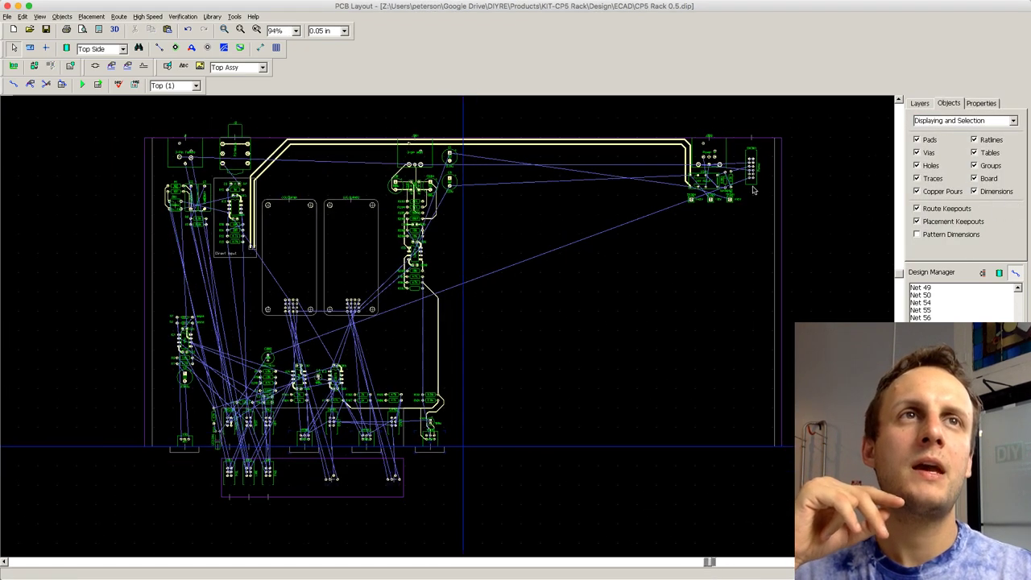
pyautogui.scroll(3, 768, 148)
pyautogui.scroll(2, 766, 148)
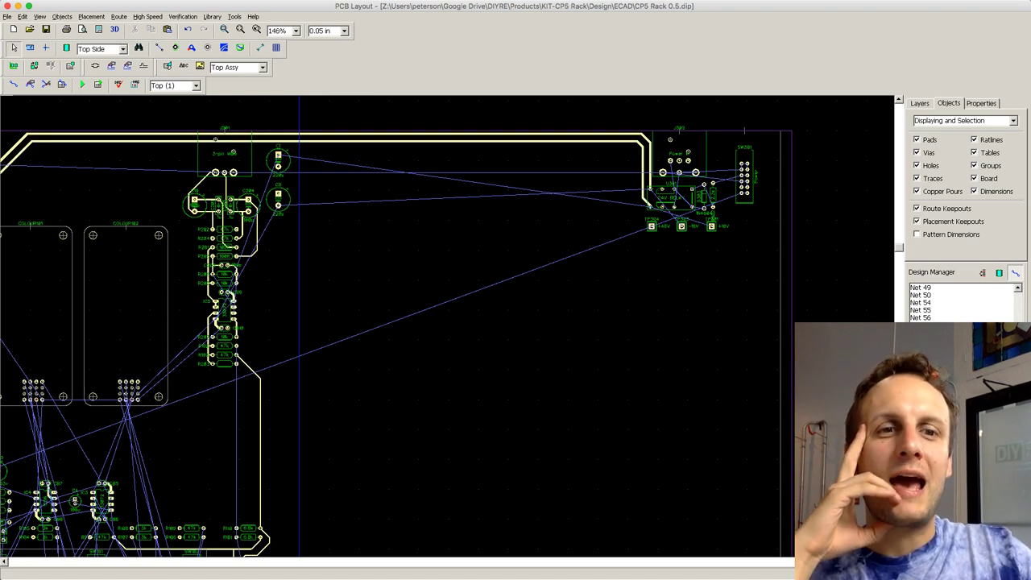
pyautogui.hscroll(-2, 447, 326)
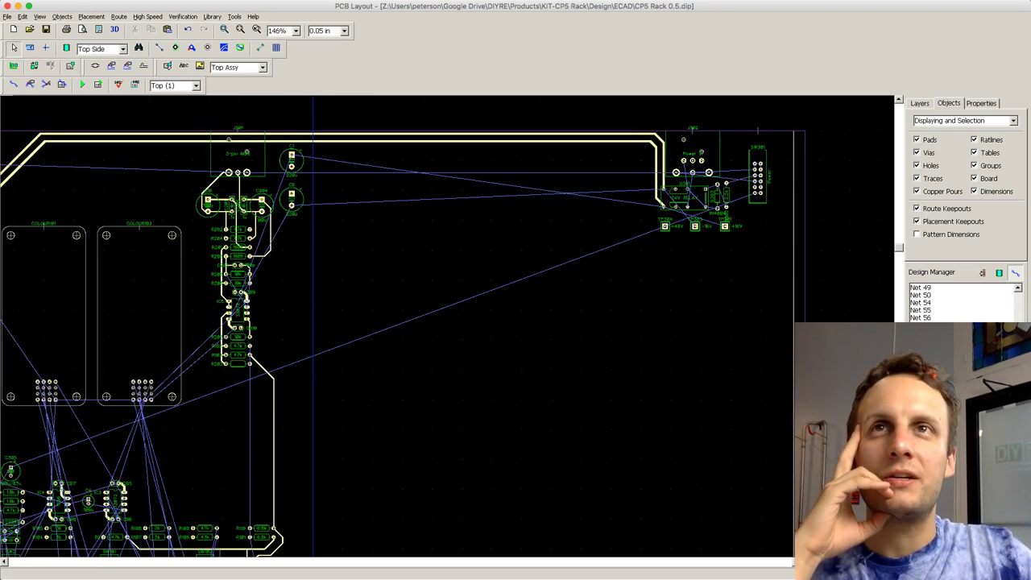
pyautogui.hscroll(1, 447, 326)
pyautogui.hscroll(-1, 403, 326)
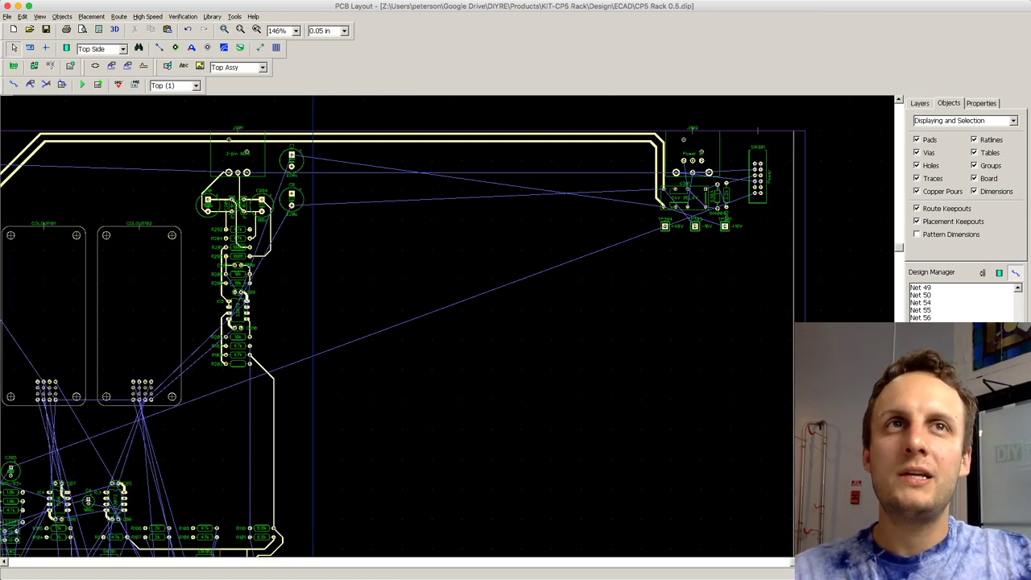
# Step: Follow the two wide power traces along the rear edge from the power connector to the Direct Input block
pyautogui.hscroll(-3, 779, 564)
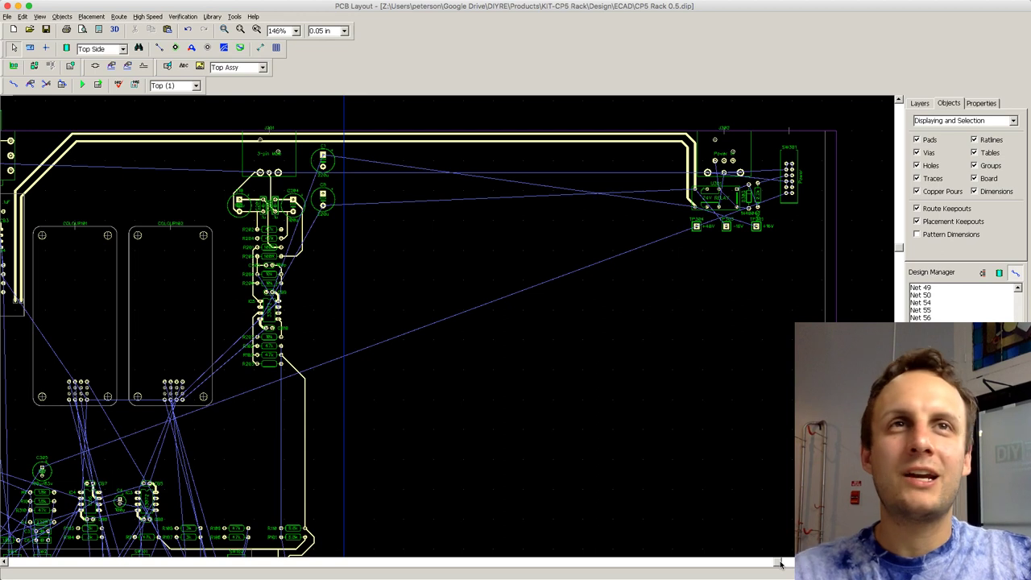
pyautogui.moveTo(779, 564); pyautogui.dragTo(765, 563)
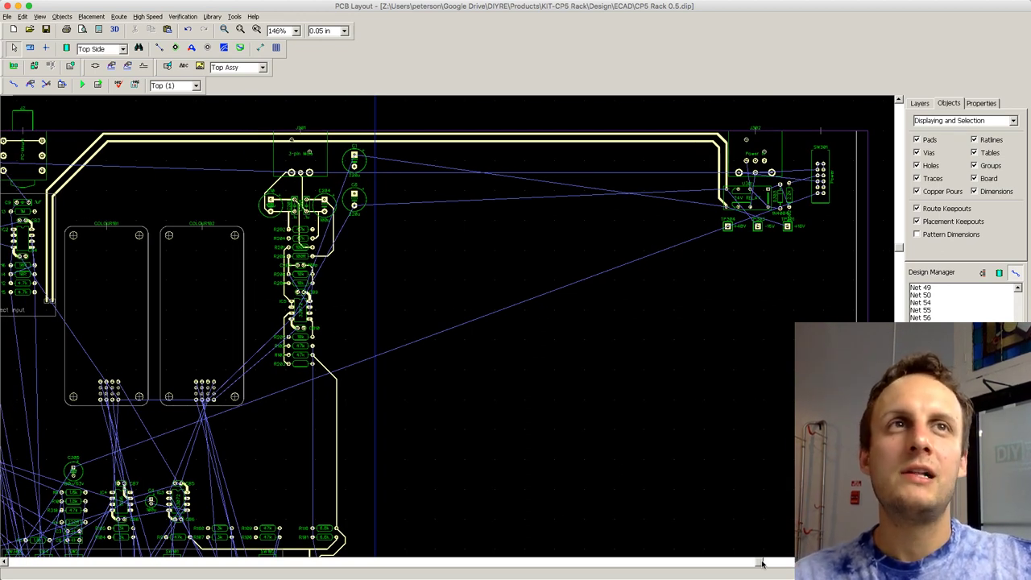
pyautogui.moveTo(762, 564); pyautogui.dragTo(725, 565)
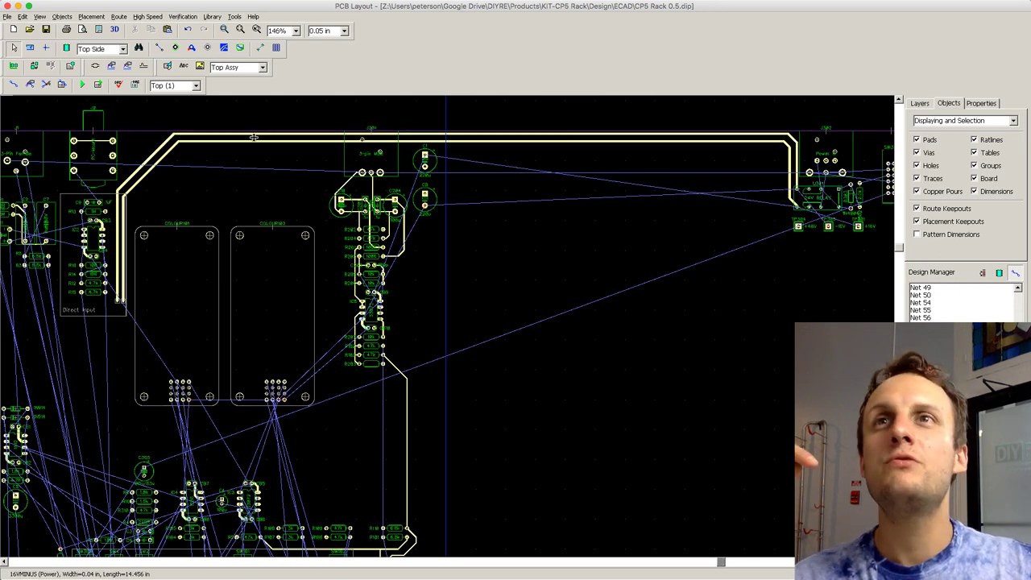
pyautogui.click(163, 143)
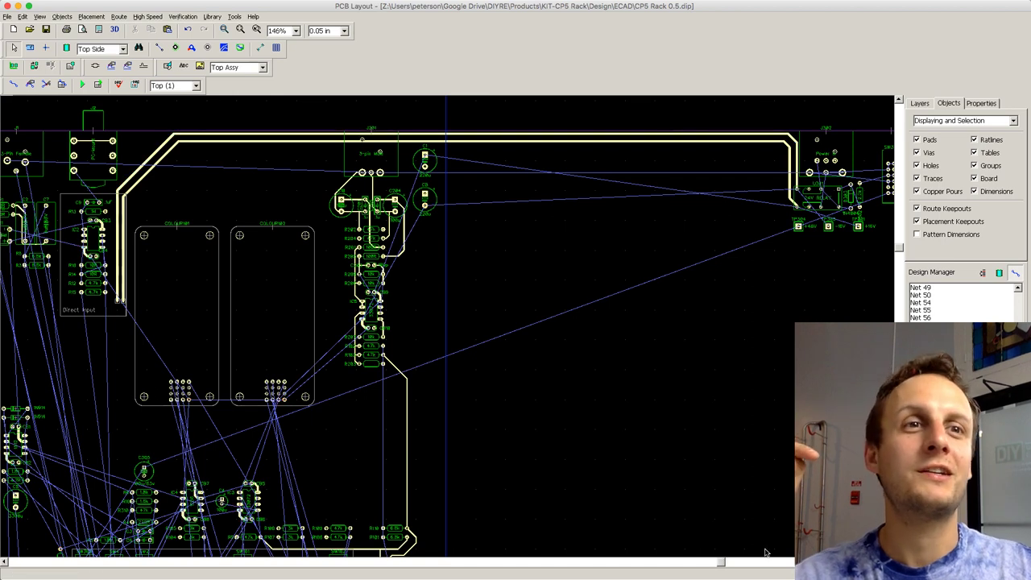
pyautogui.moveTo(721, 560); pyautogui.dragTo(701, 562)
pyautogui.hscroll(-1, 698, 561)
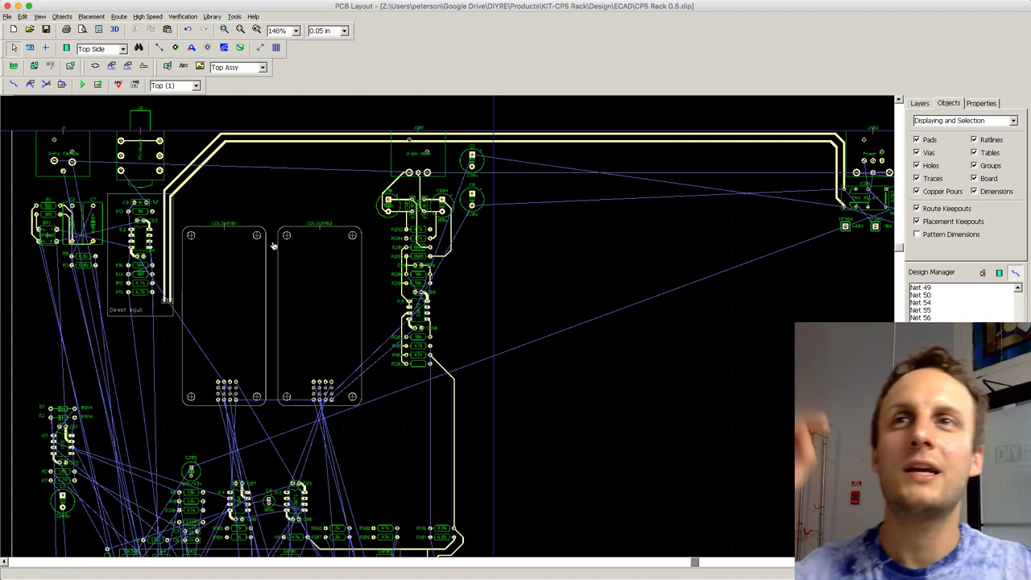
pyautogui.moveTo(697, 562); pyautogui.dragTo(585, 564)
pyautogui.moveTo(902, 251)
pyautogui.mouseDown()
pyautogui.moveTo(899, 260)
pyautogui.moveTo(898, 251)
pyautogui.mouseUp()
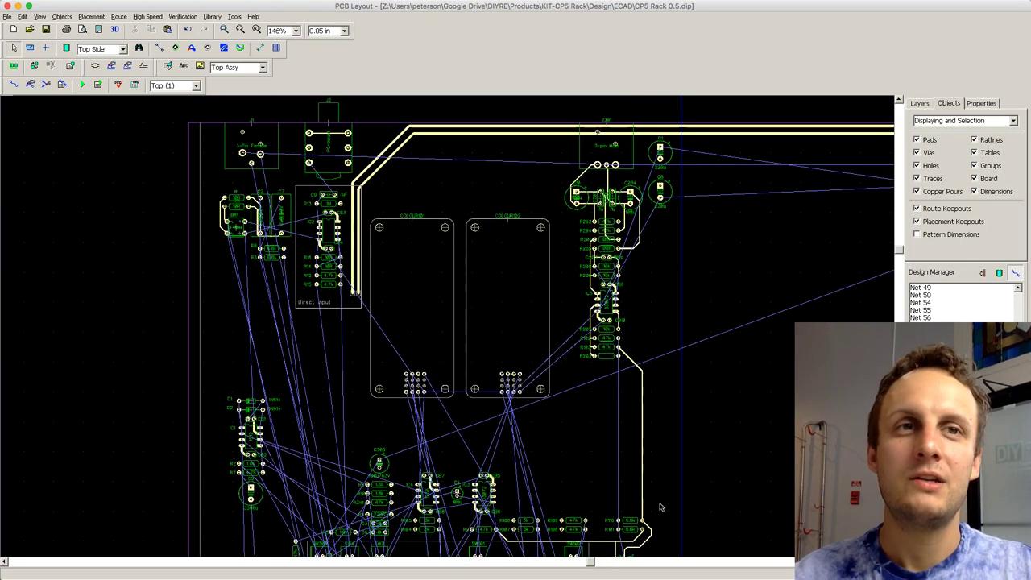
# Step: Start manual routing on the Top layer around IC2 in the Direct Input block
pyautogui.scroll(4, 387, 198)
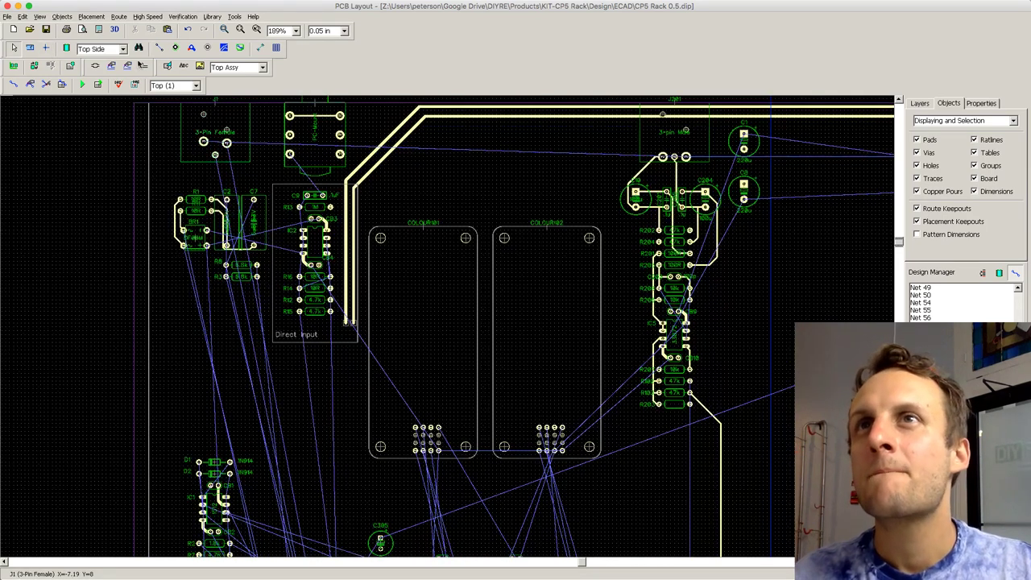
pyautogui.click(13, 85)
pyautogui.scroll(2, 315, 216)
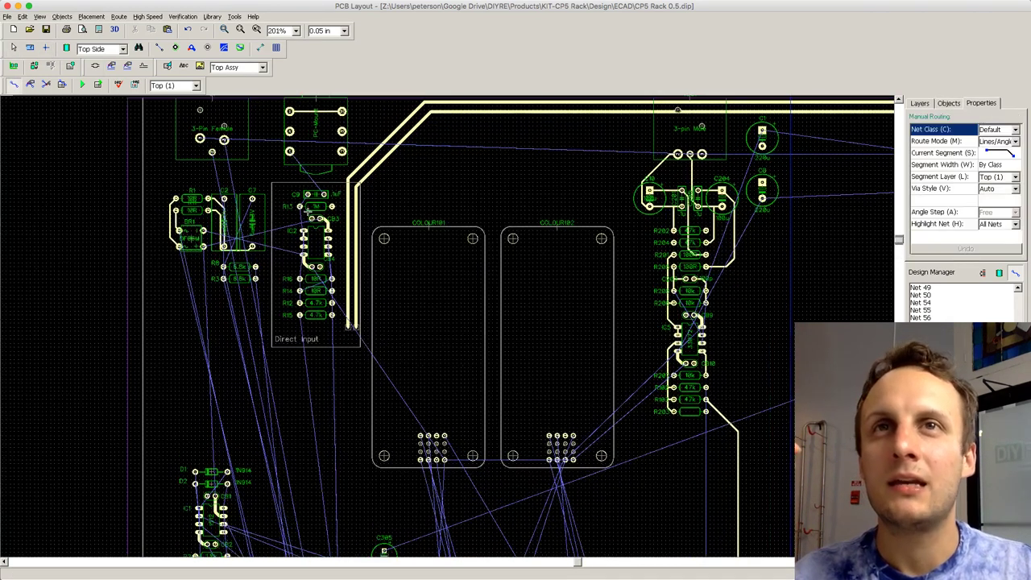
pyautogui.scroll(3, 298, 246)
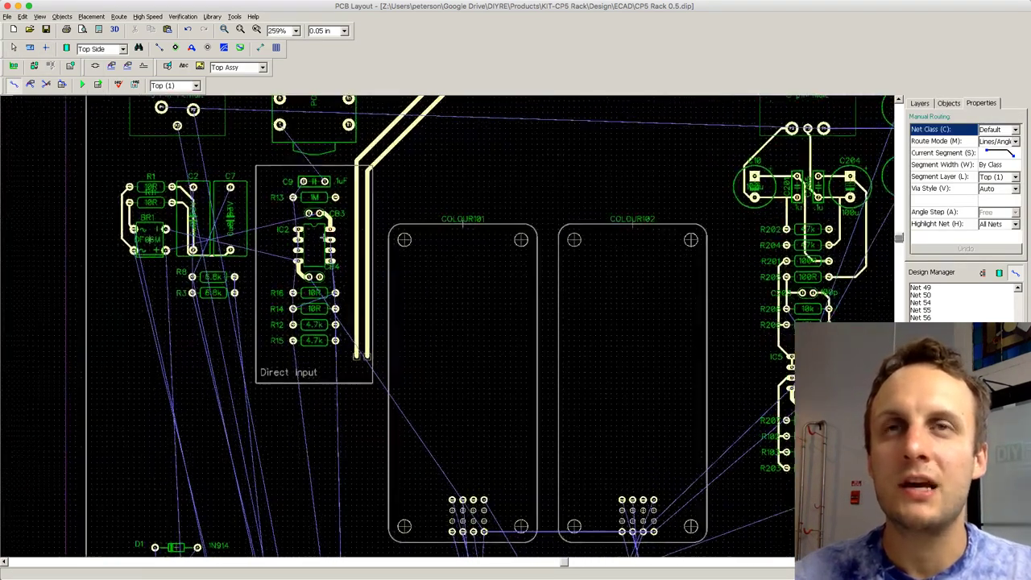
pyautogui.scroll(1, 290, 219)
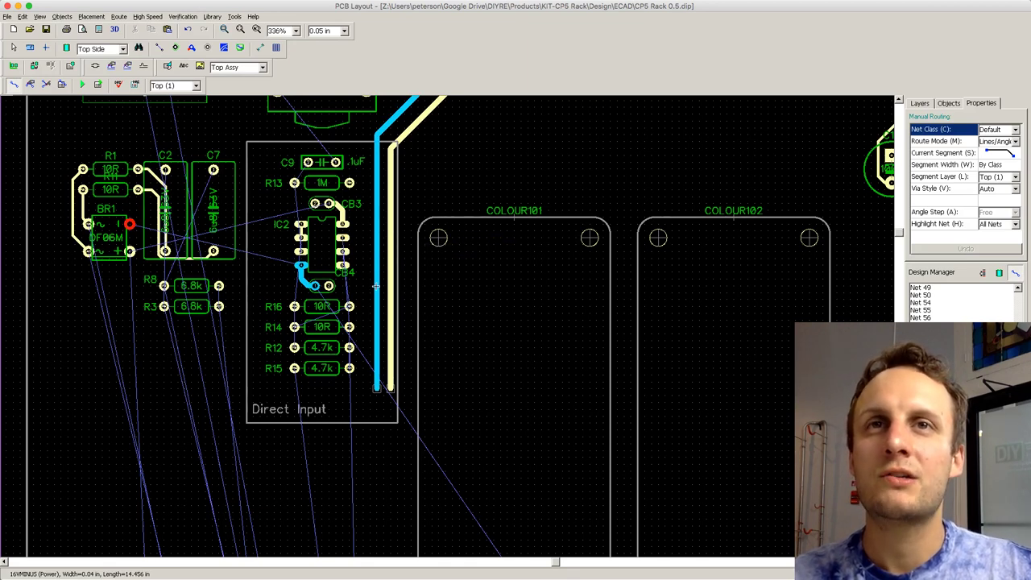
pyautogui.click(314, 288)
pyautogui.click(322, 299)
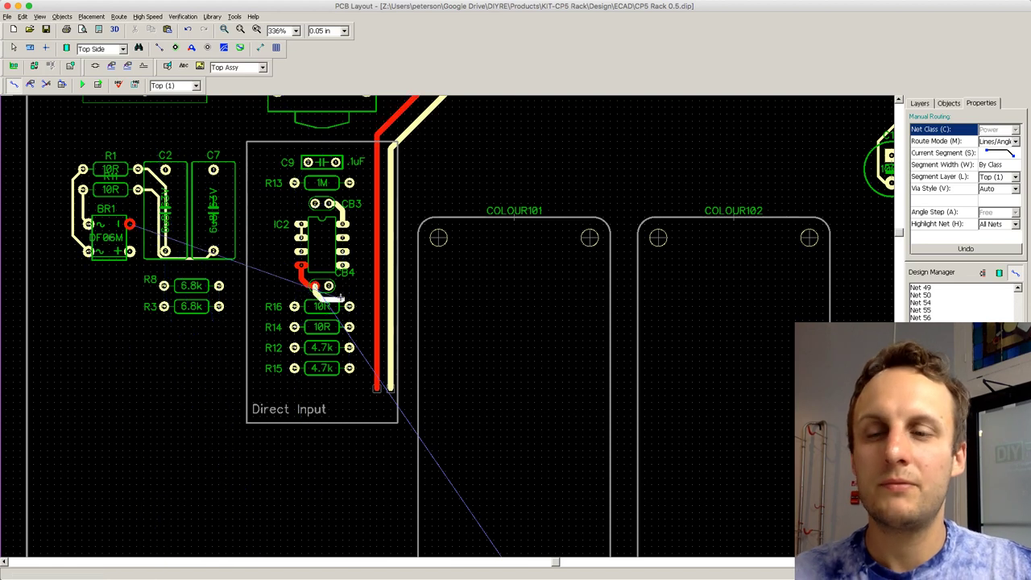
pyautogui.press('Escape')
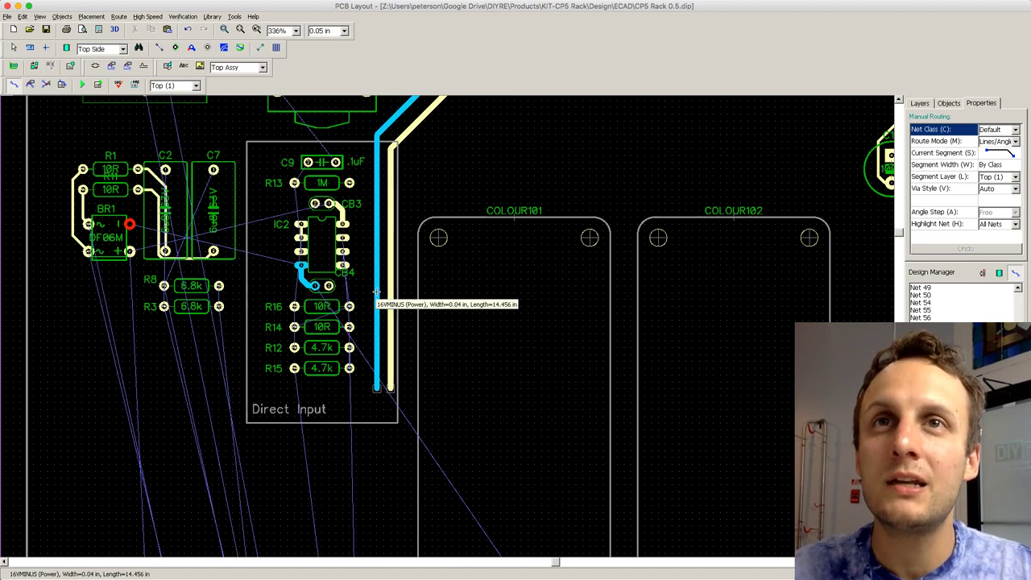
# Step: Route a Top layer branch from the 16VMINUS power trace between CB4 and R16 to CB4's 16VMINUS pad
pyautogui.click(378, 295)
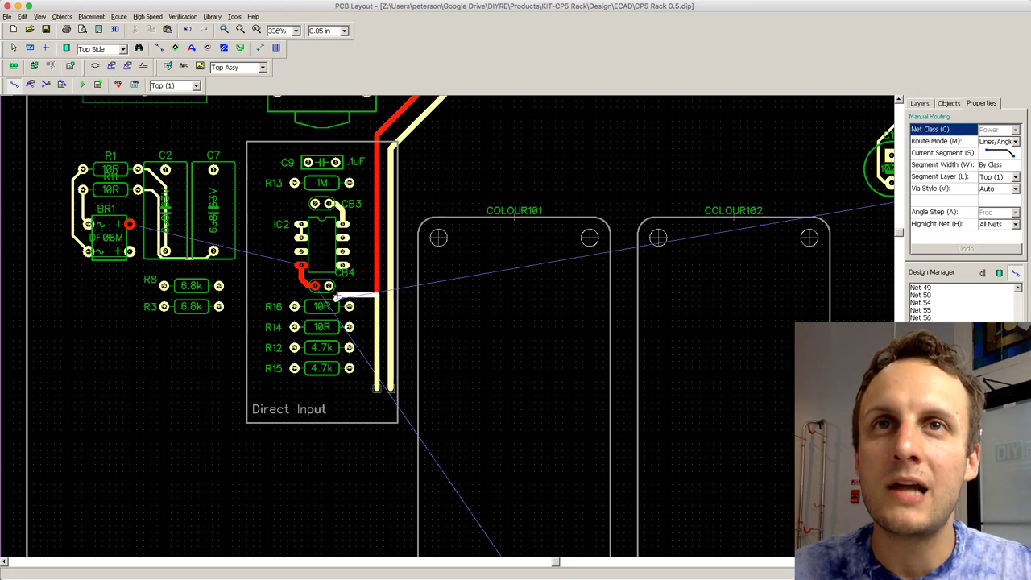
pyautogui.click(337, 298)
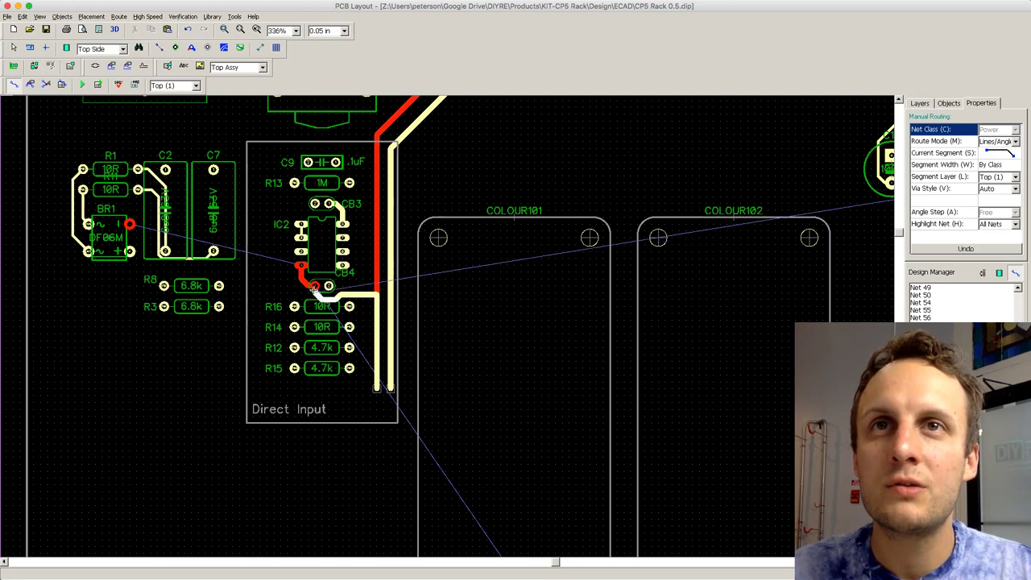
pyautogui.click(314, 288)
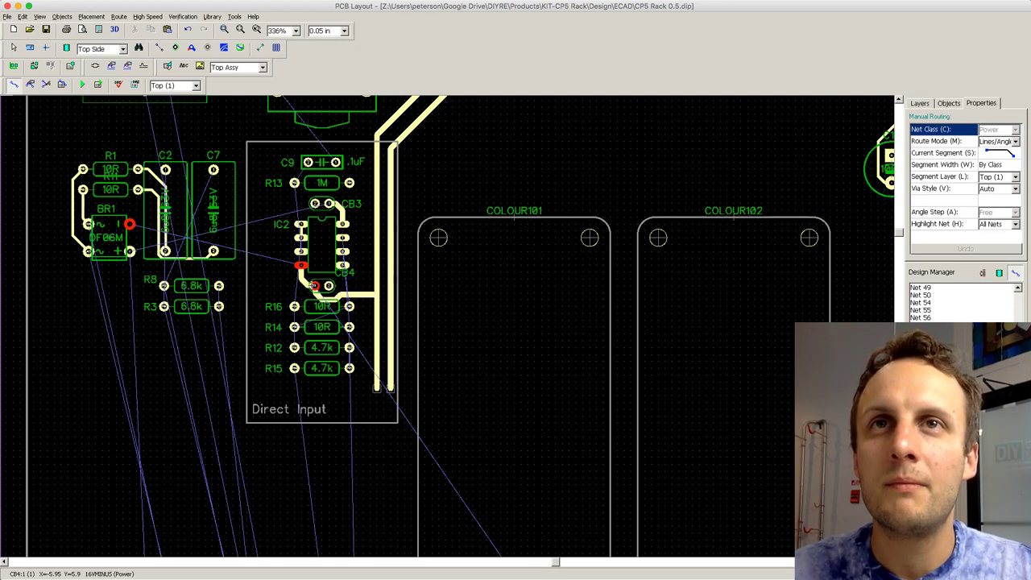
# Step: Route a Bottom layer trace from IC2's 16PLUS pin to the outer power trace and join them with a default through via
pyautogui.click(338, 219)
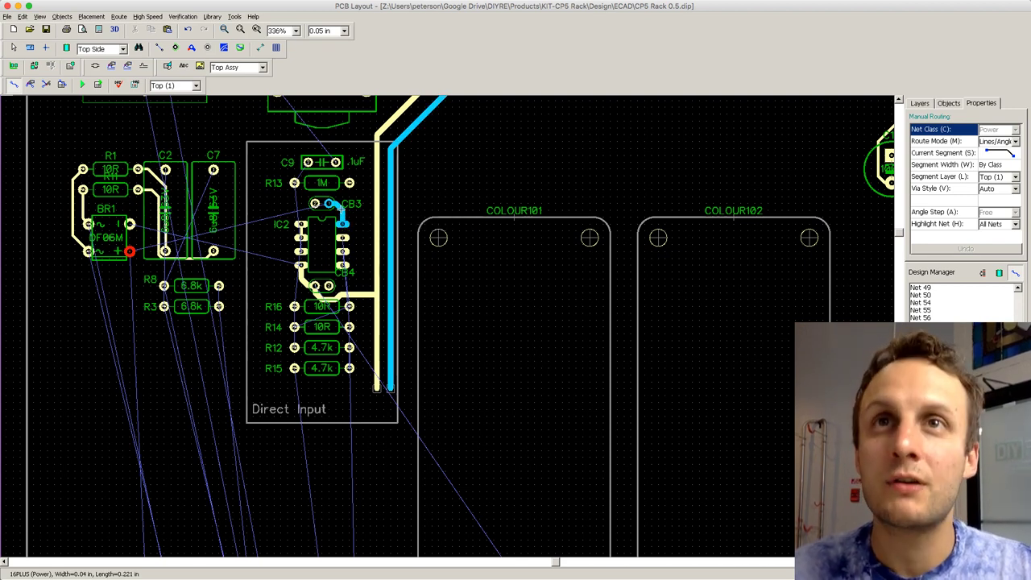
pyautogui.press('l')
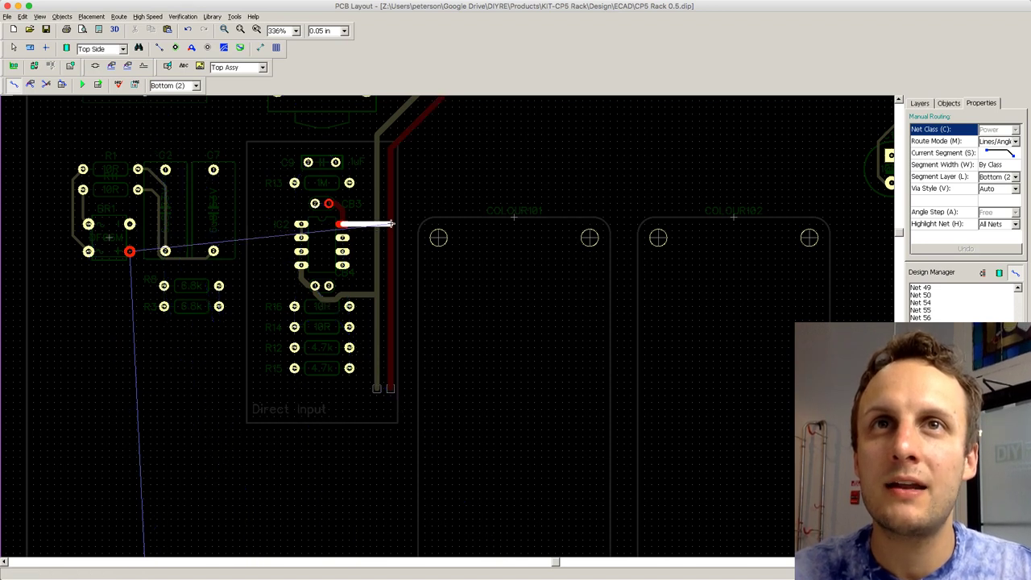
pyautogui.doubleClick(392, 224)
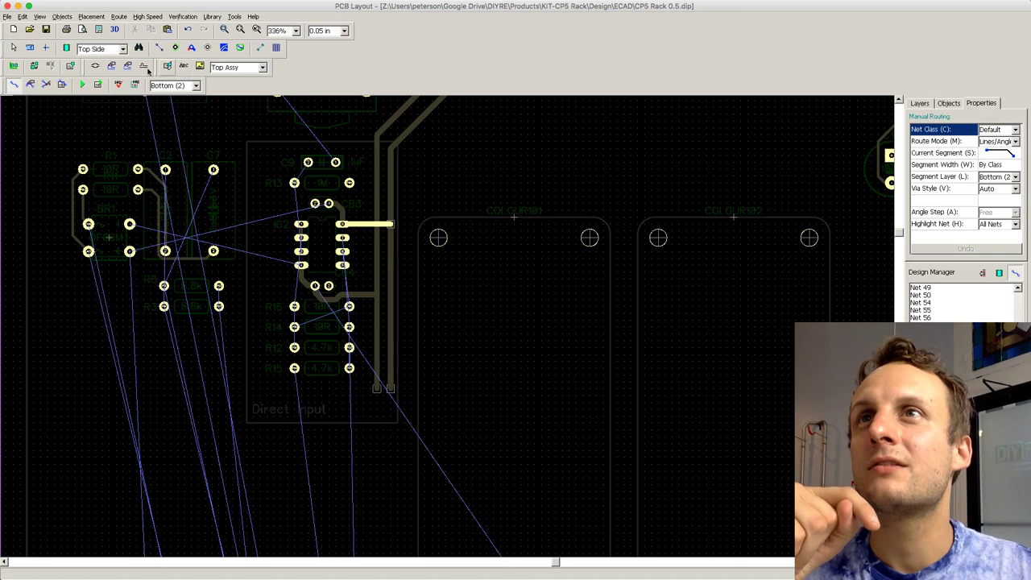
pyautogui.click(192, 47)
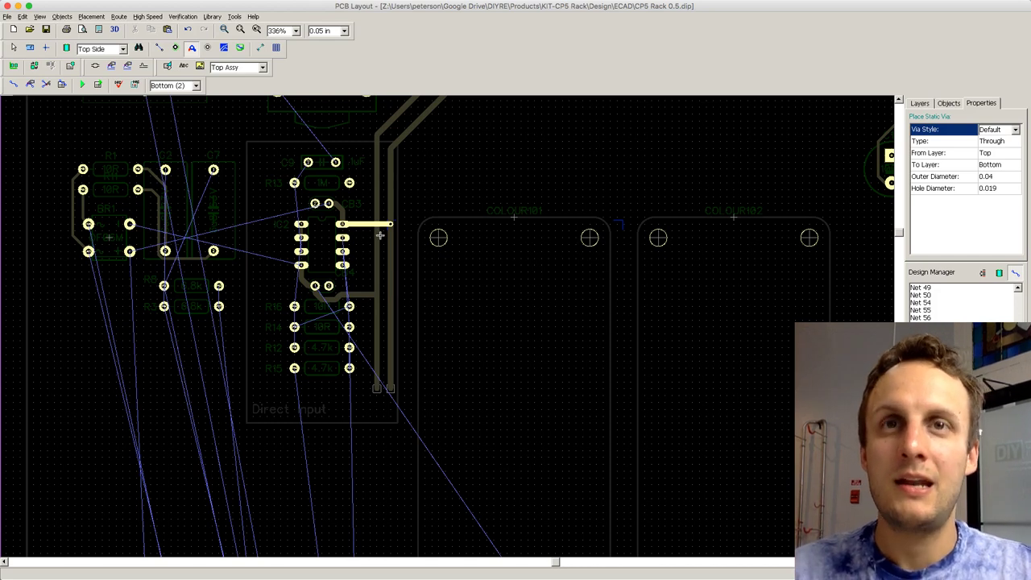
pyautogui.press('t')
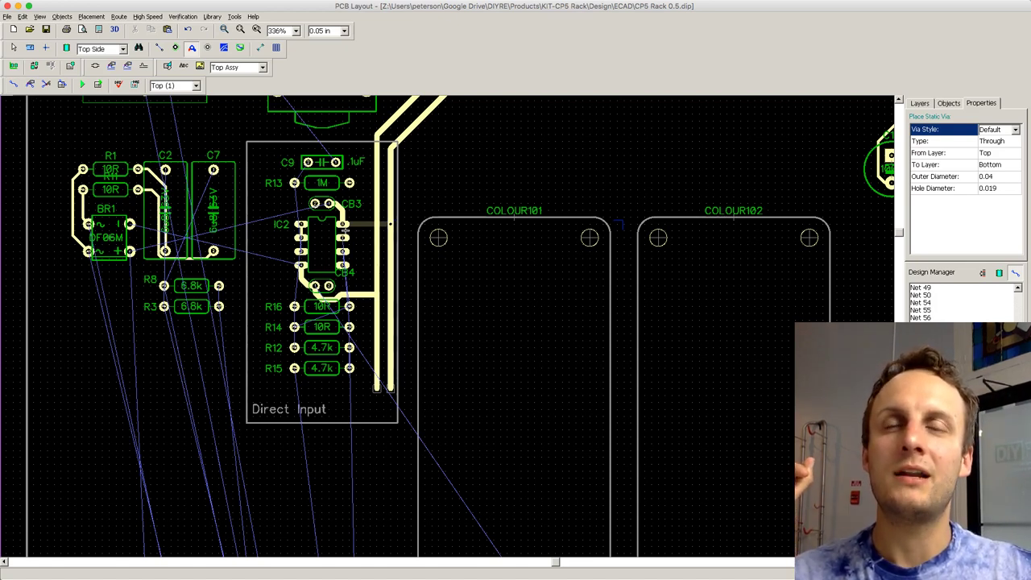
# Step: Review the new Direct Input power connections in context with the remaining ratlines, the COLOUR modules and the rear connectors
pyautogui.scroll(-1, 598, 372)
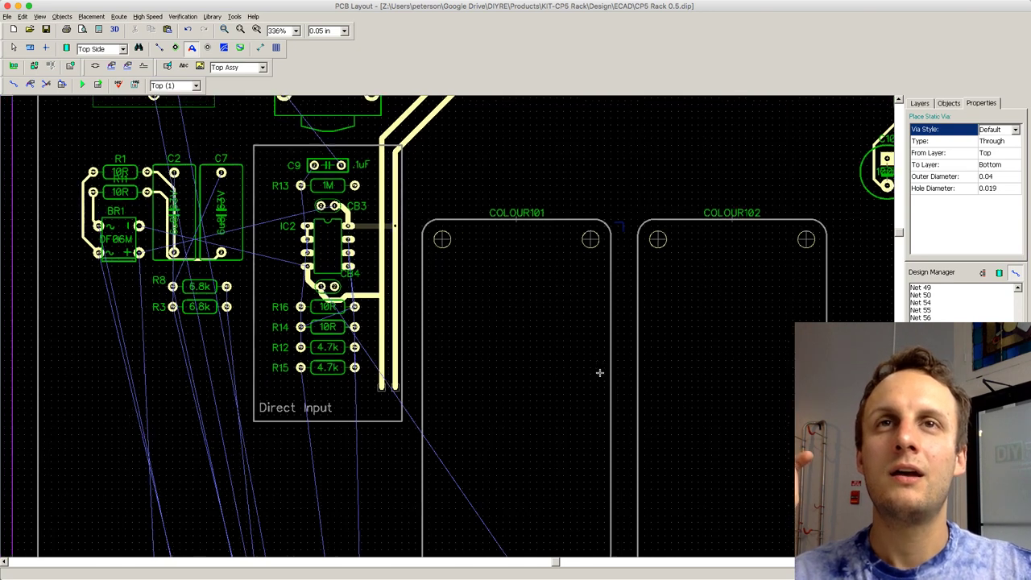
pyautogui.scroll(-3, 501, 407)
pyautogui.scroll(-5, 527, 467)
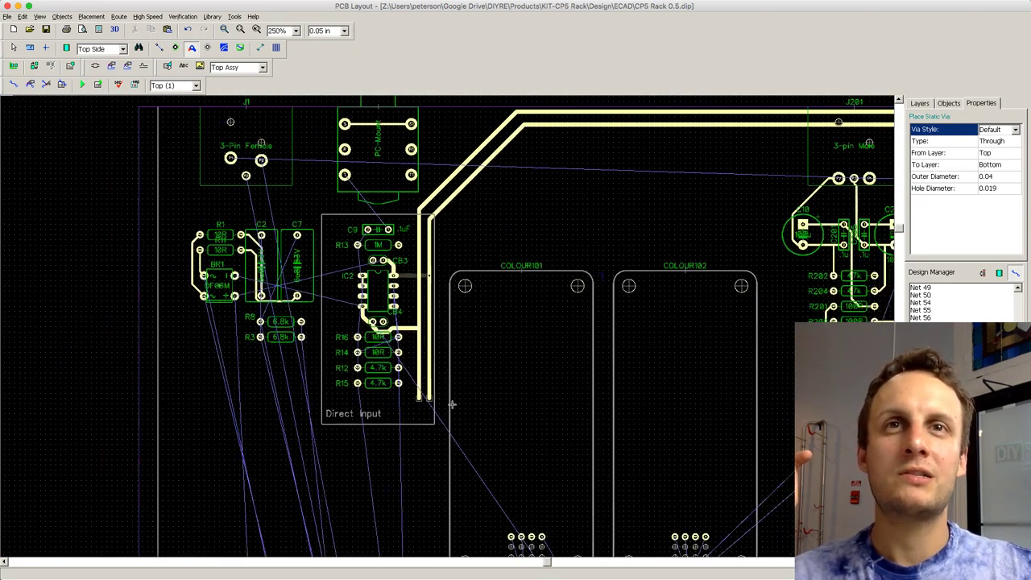
pyautogui.scroll(-3, 760, 322)
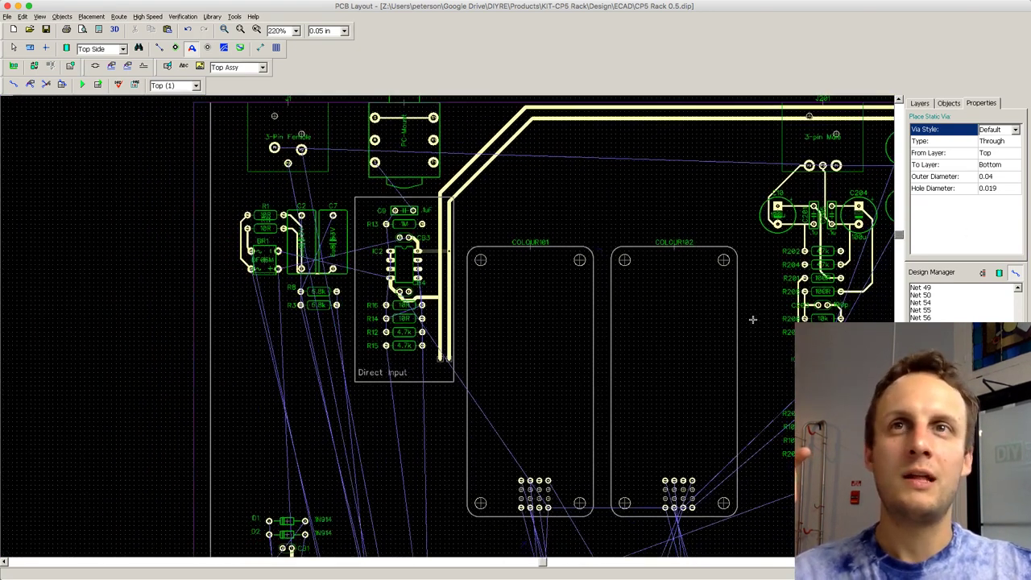
pyautogui.scroll(-1, 761, 325)
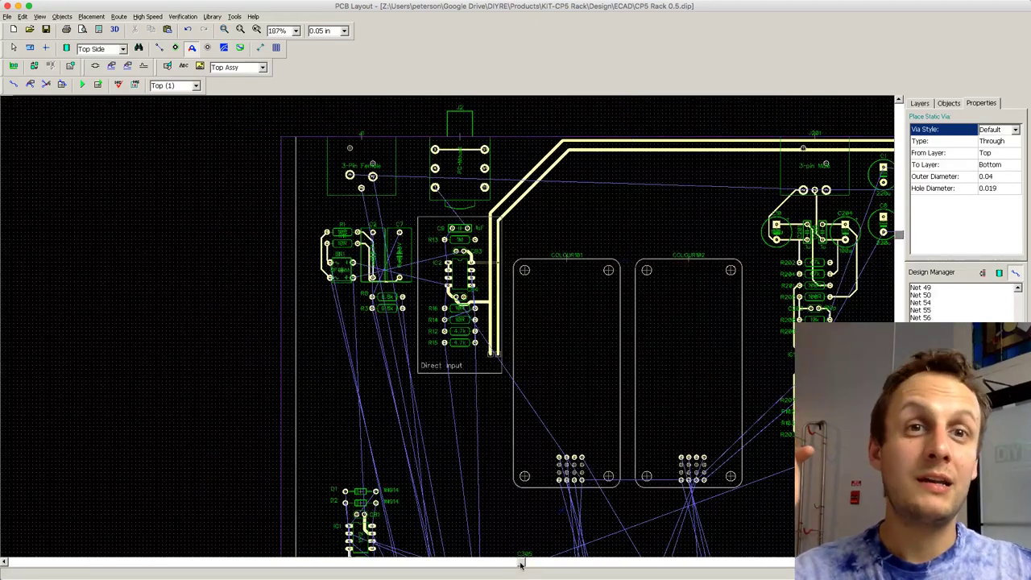
pyautogui.moveTo(519, 564); pyautogui.dragTo(566, 572)
pyautogui.scroll(-1, 881, 242)
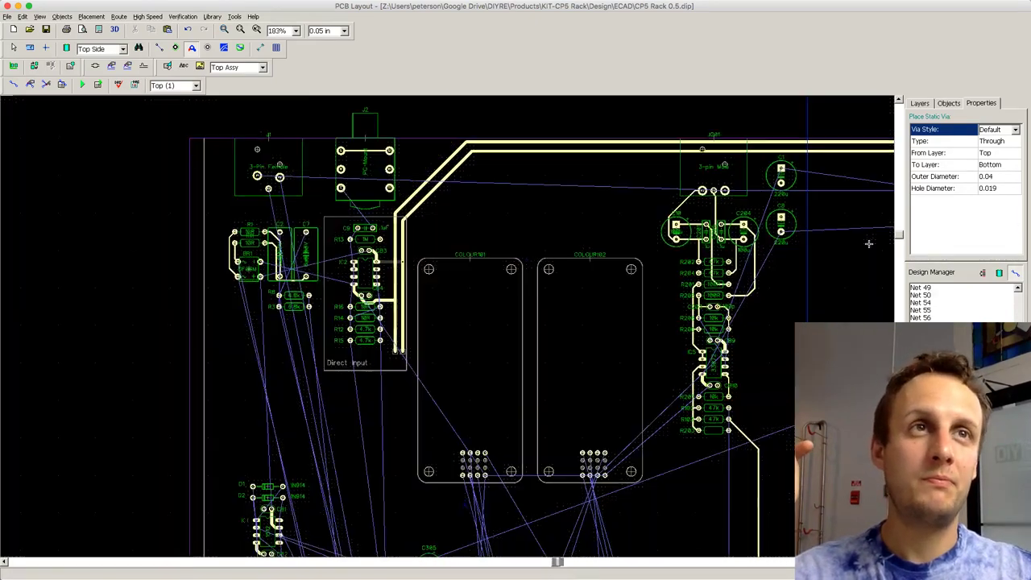
pyautogui.scroll(-2, 864, 263)
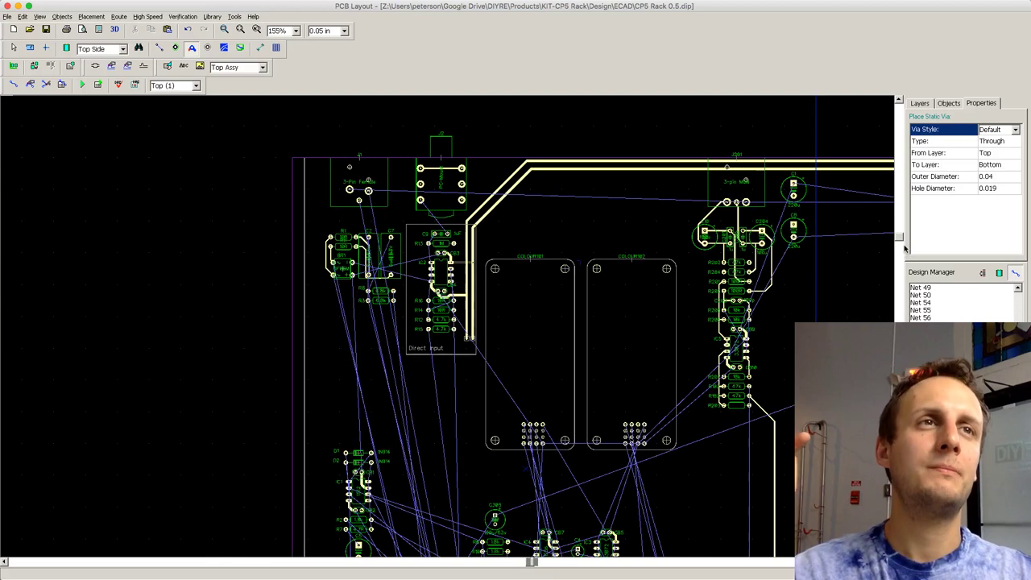
pyautogui.moveTo(900, 240); pyautogui.dragTo(904, 253)
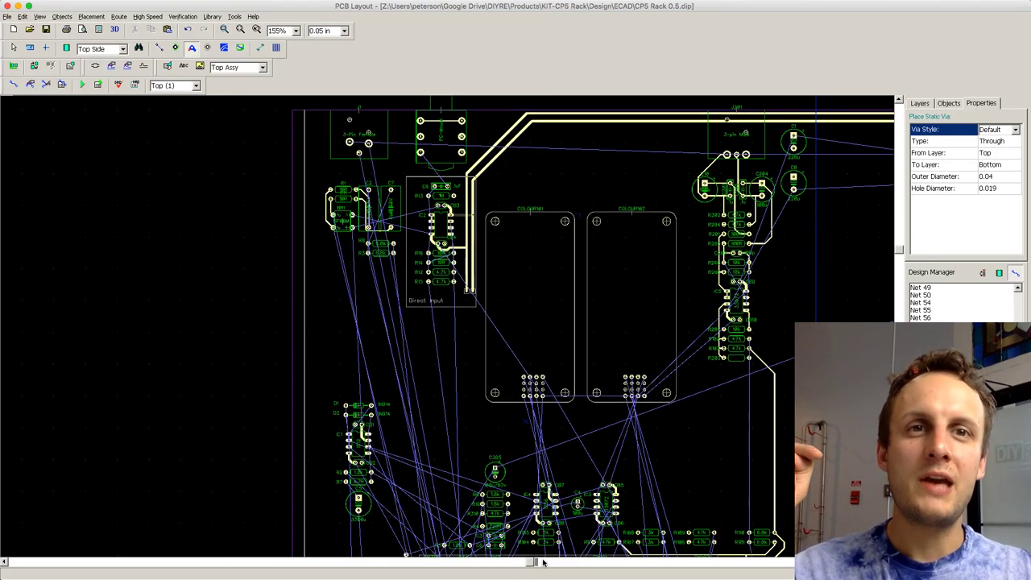
pyautogui.moveTo(530, 568); pyautogui.dragTo(586, 568)
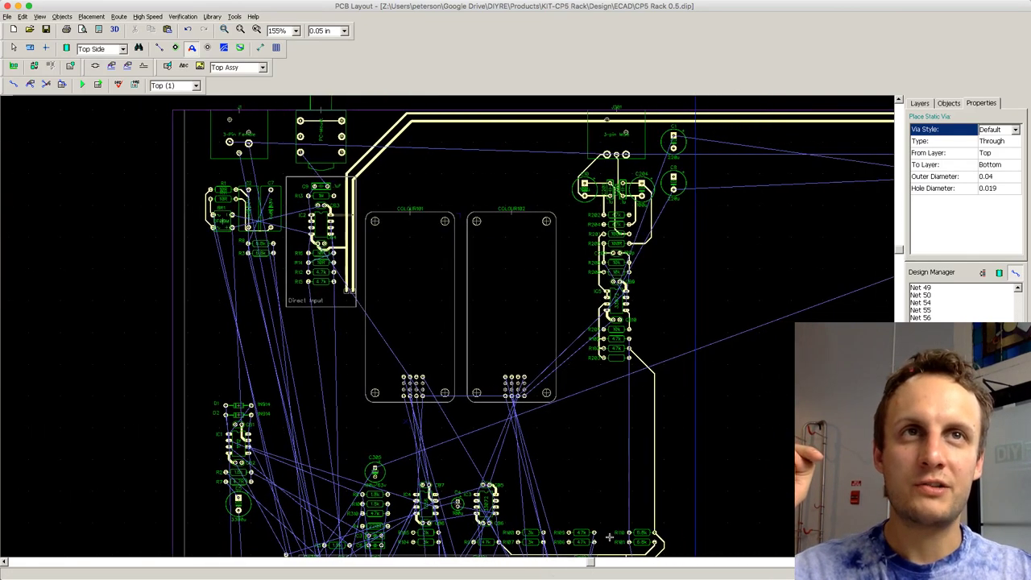
pyautogui.scroll(-1, 667, 481)
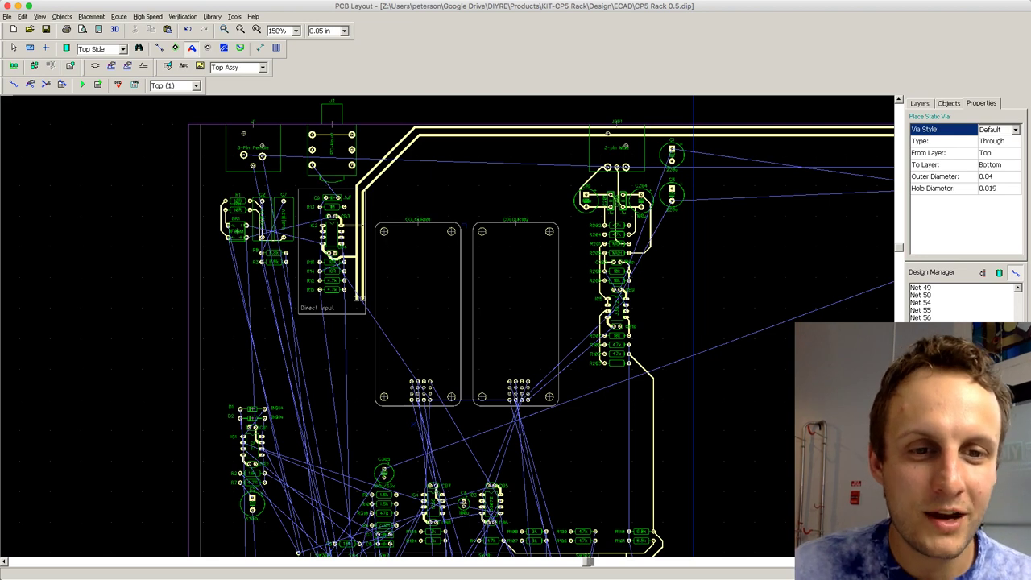
pyautogui.press('super+Tab')
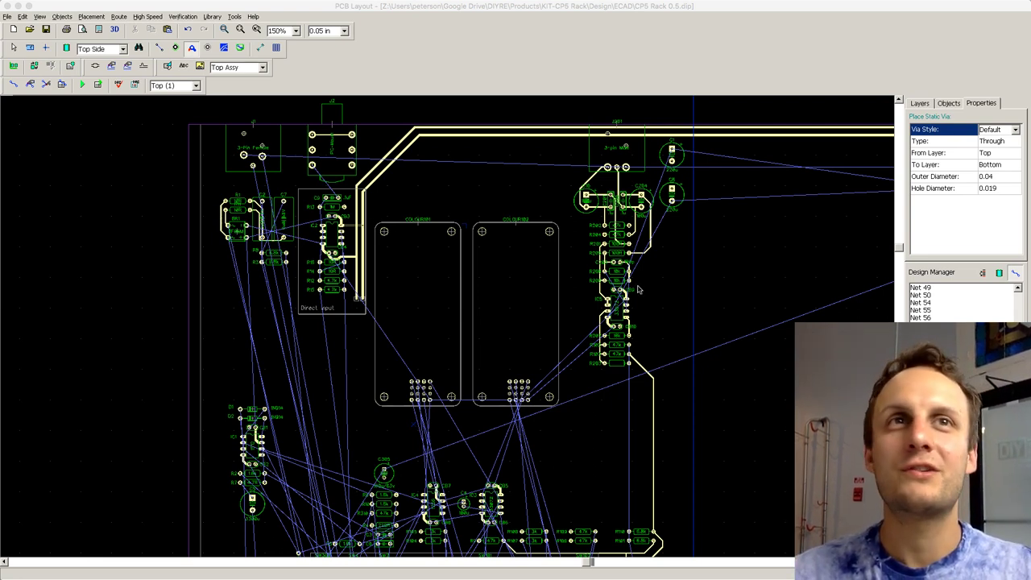
# Step: Start manual routing on the Bottom layer and route a trace from C101's square pad to SW102's right-column middle pad
pyautogui.moveTo(900, 250); pyautogui.dragTo(900, 298)
pyautogui.scroll(4, 766, 371)
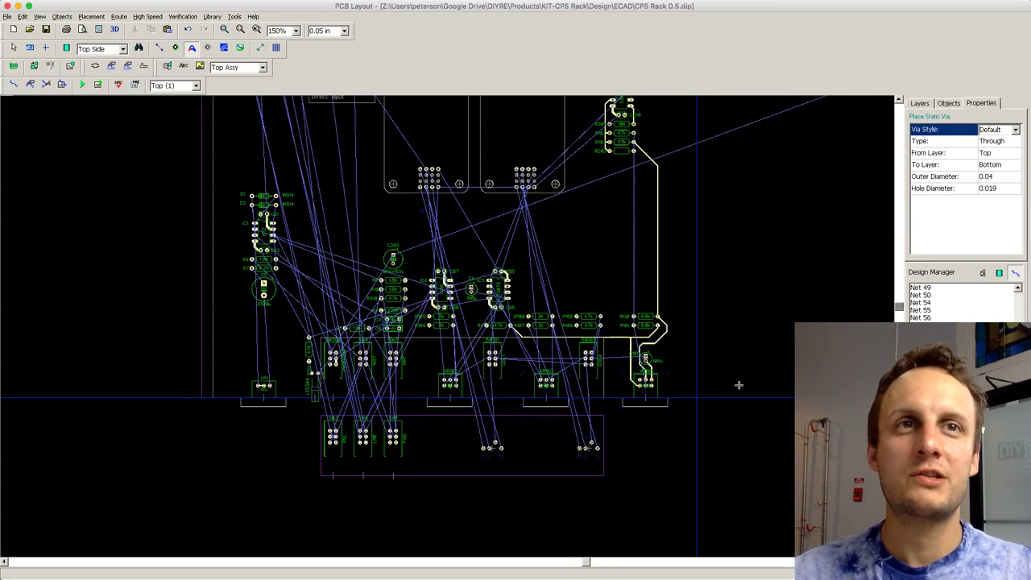
pyautogui.scroll(6, 649, 383)
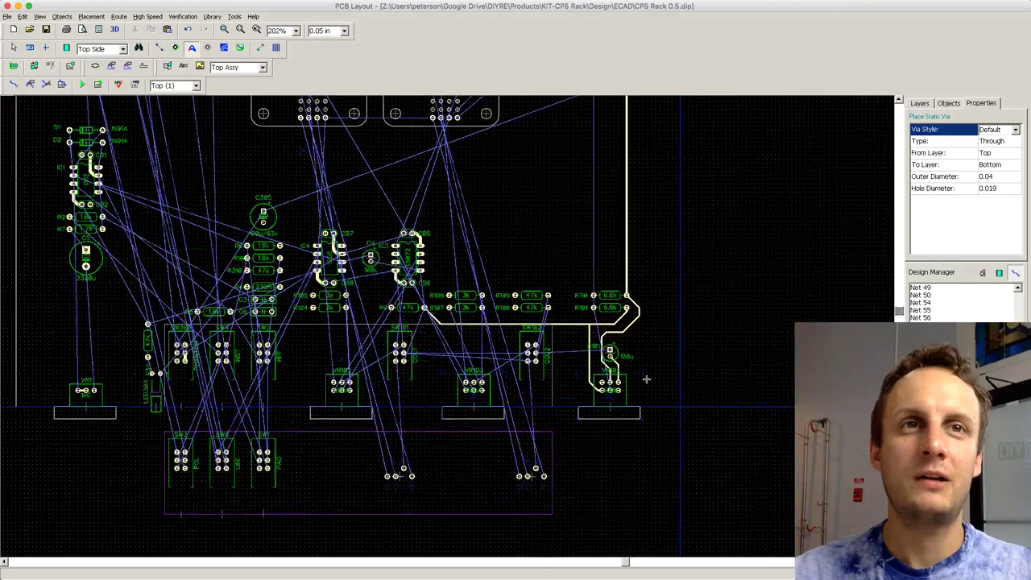
pyautogui.scroll(1, 645, 382)
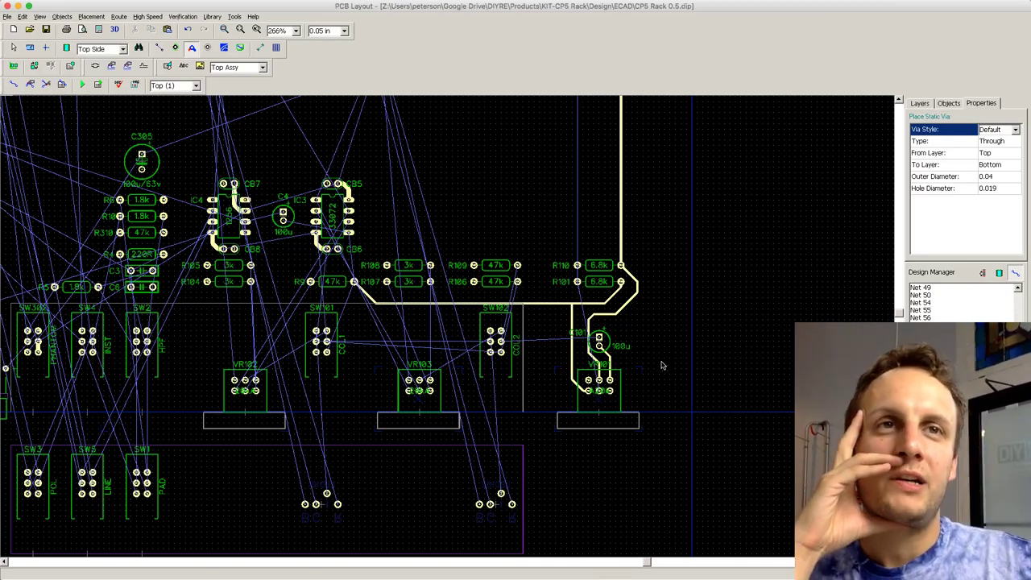
pyautogui.scroll(3, 666, 359)
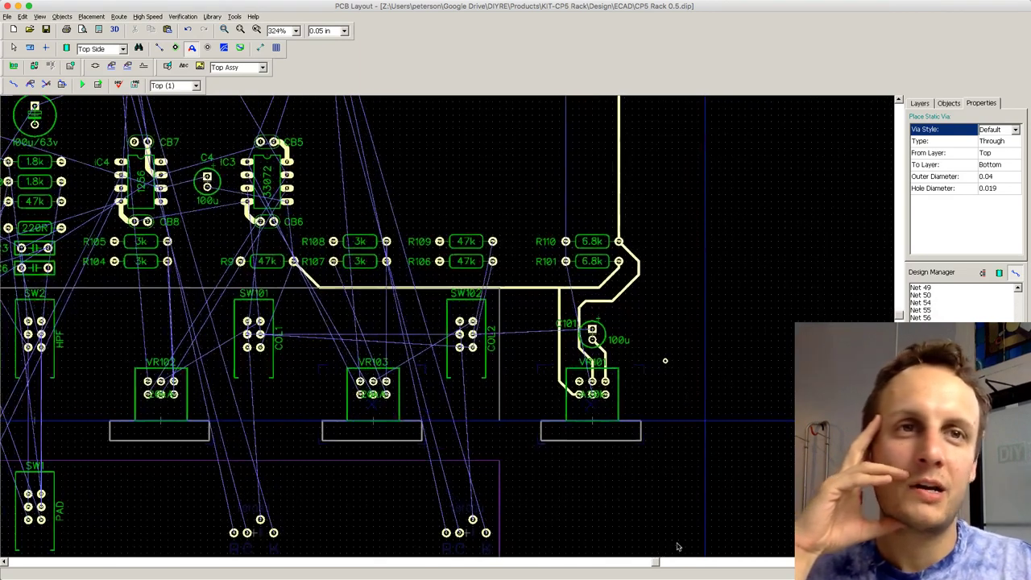
pyautogui.moveTo(655, 562); pyautogui.dragTo(670, 562)
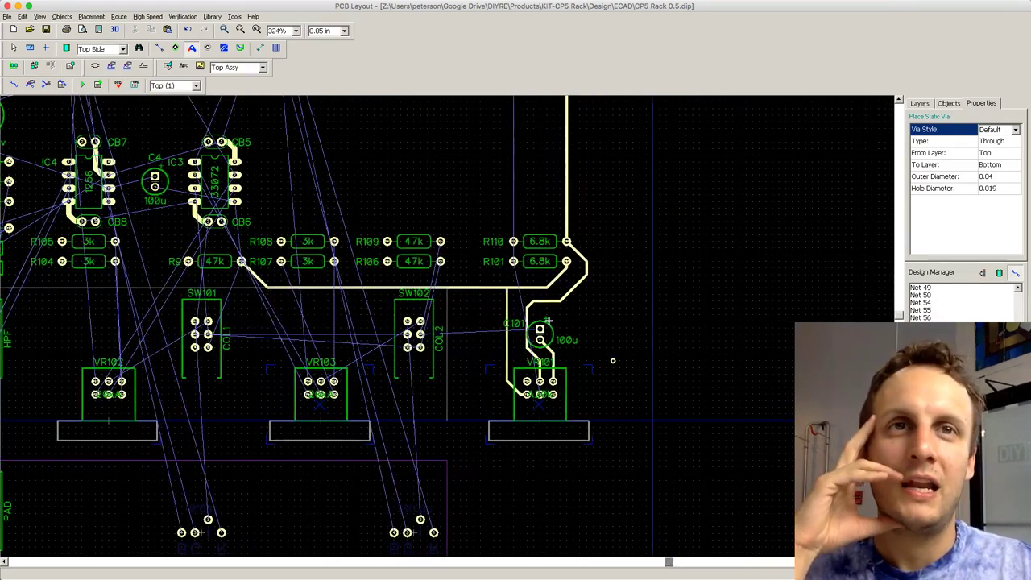
pyautogui.scroll(2, 533, 318)
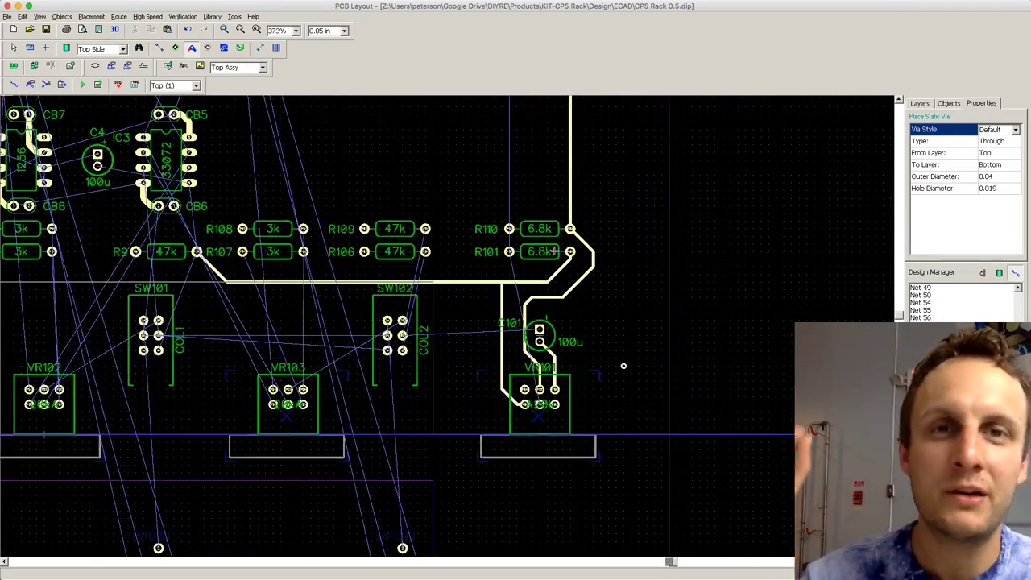
pyautogui.click(13, 47)
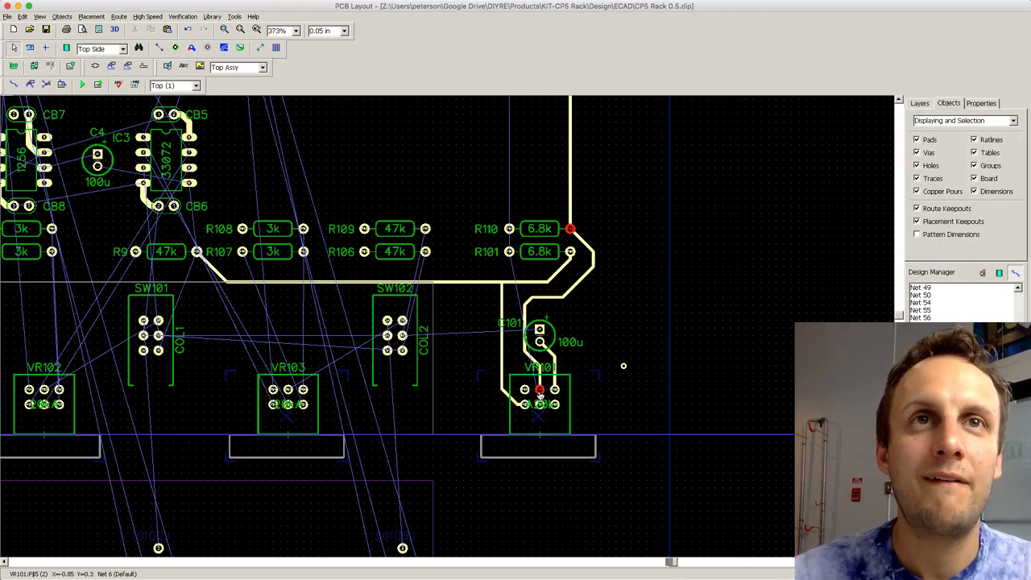
pyautogui.press('b')
pyautogui.press('r')
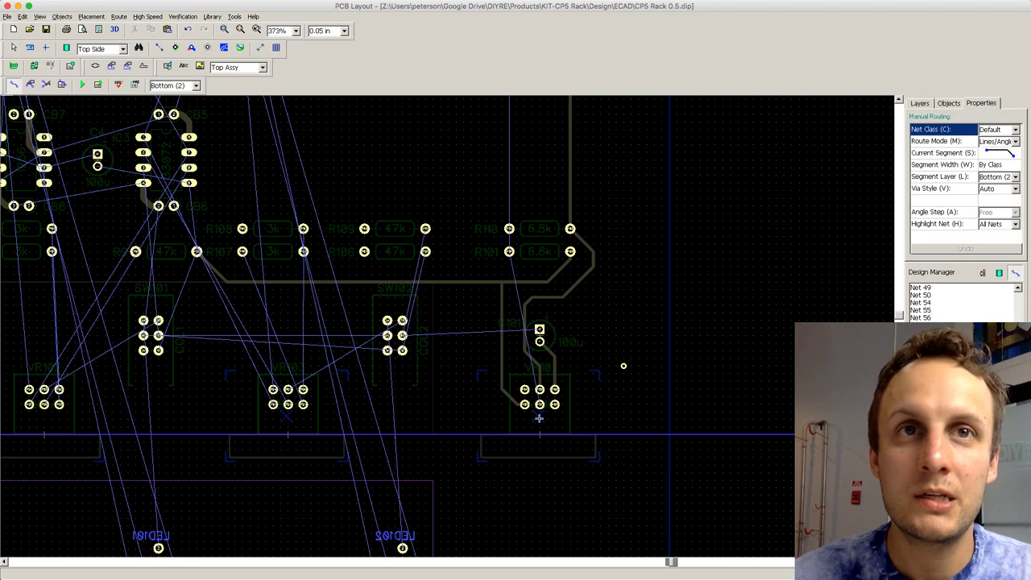
pyautogui.click(539, 331)
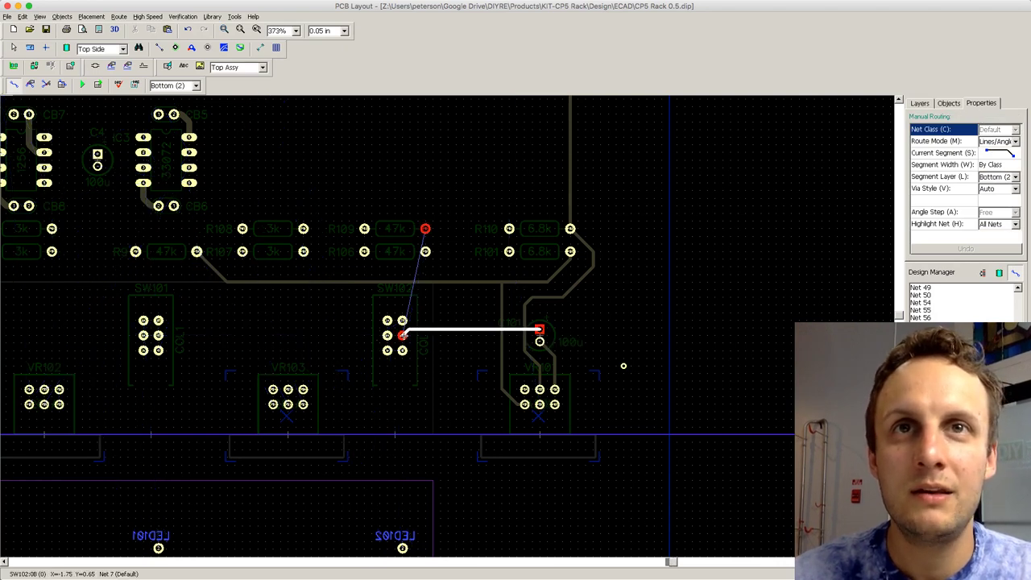
pyautogui.click(402, 335)
# Step: Route a Bottom layer trace from VR101's lower middle pin around the right side of C101 to R101's left pad
pyautogui.click(539, 405)
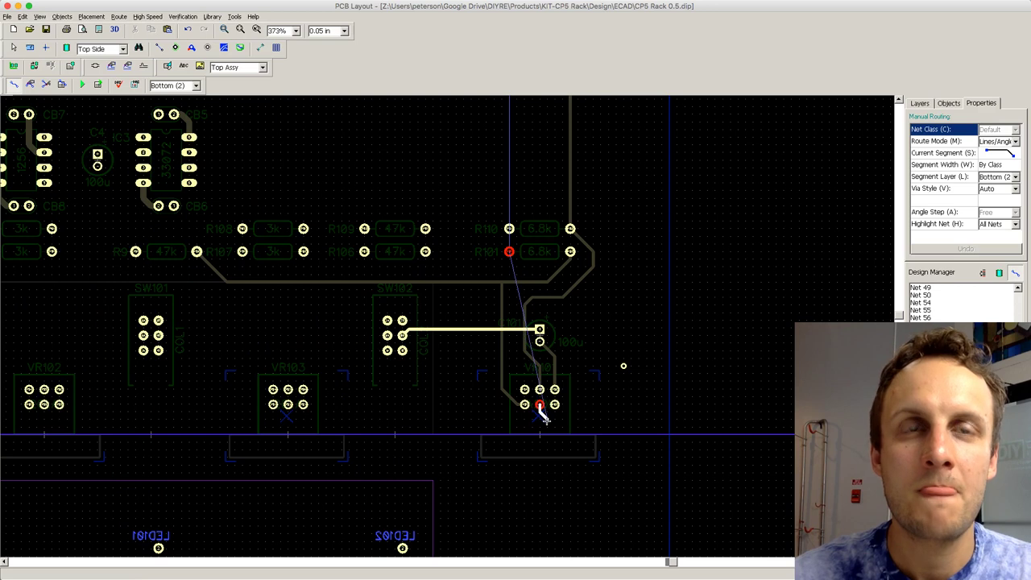
pyautogui.click(545, 418)
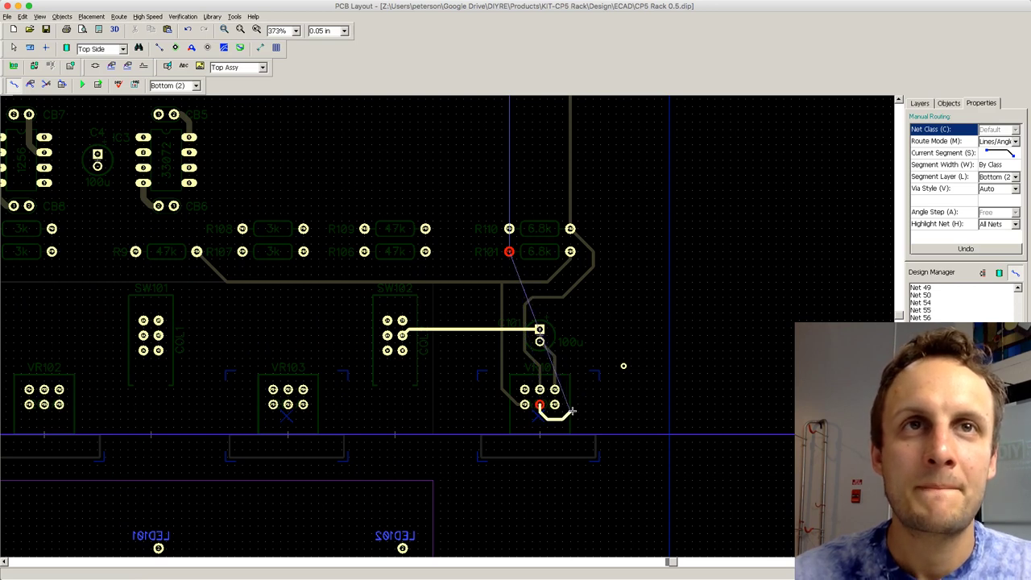
pyautogui.click(571, 411)
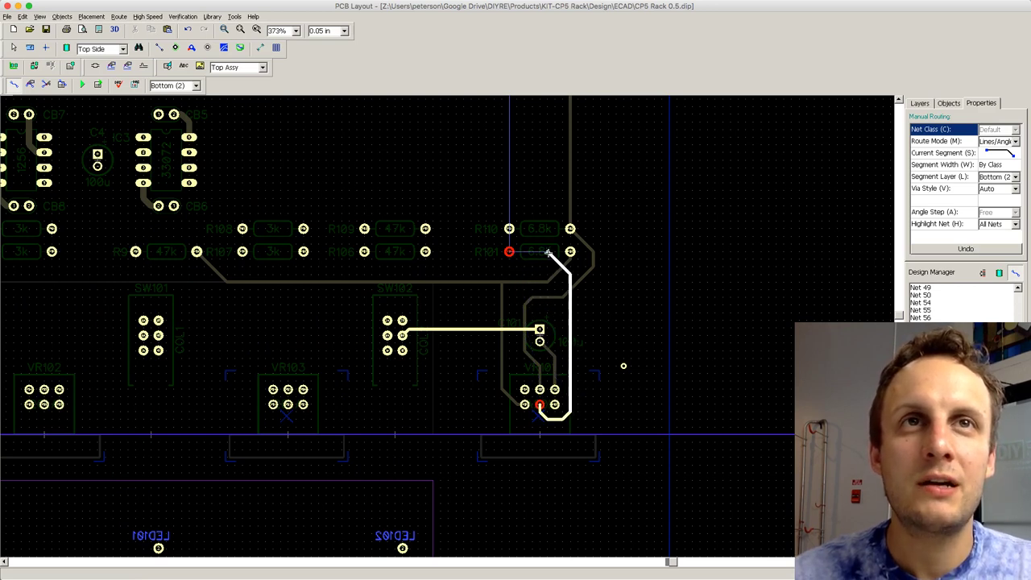
pyautogui.click(509, 252)
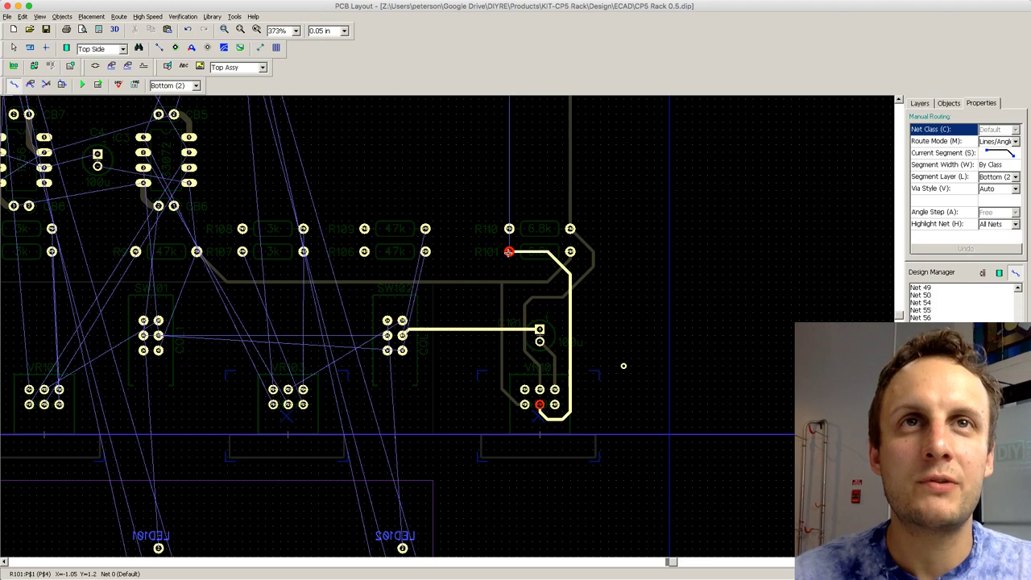
pyautogui.moveTo(899, 318); pyautogui.dragTo(899, 305)
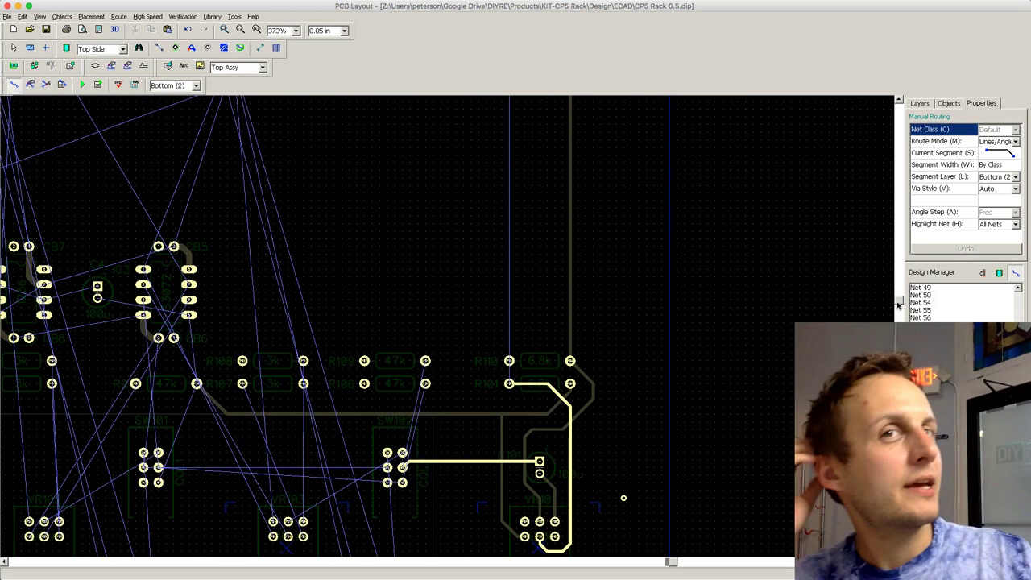
pyautogui.scroll(3, 654, 365)
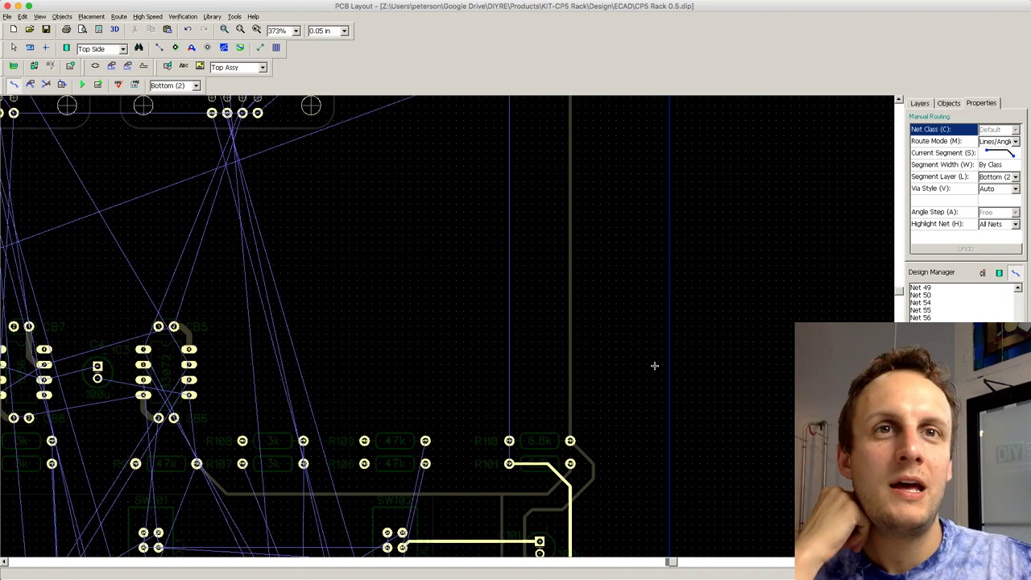
pyautogui.click(509, 463)
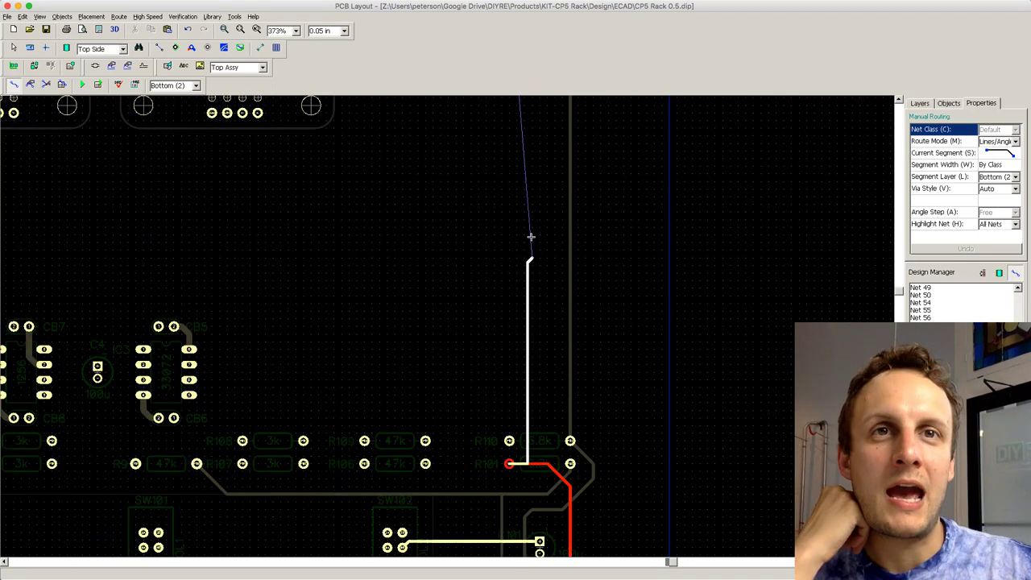
pyautogui.scroll(-2, 528, 109)
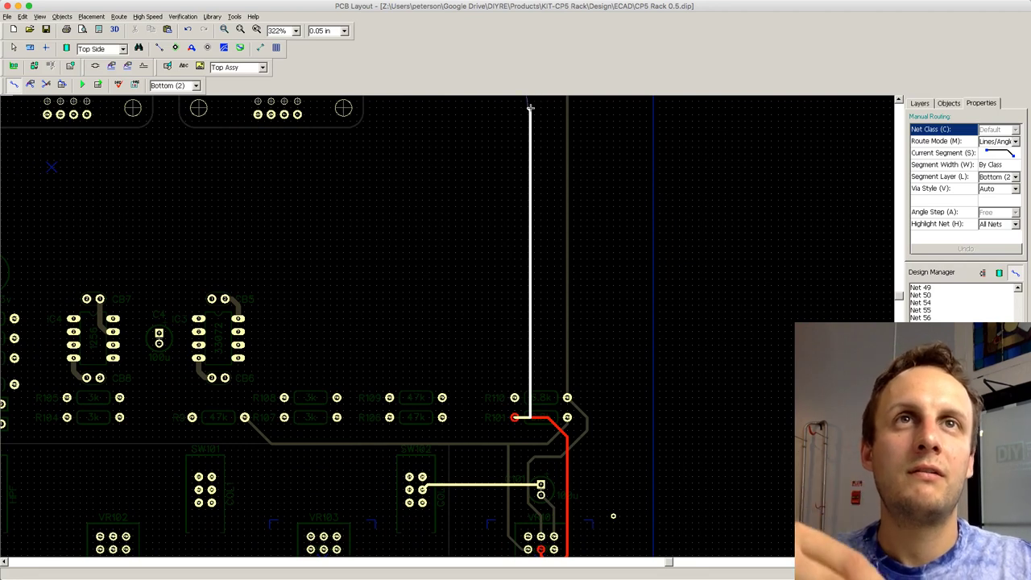
pyautogui.scroll(-1, 530, 114)
pyautogui.press('Escape')
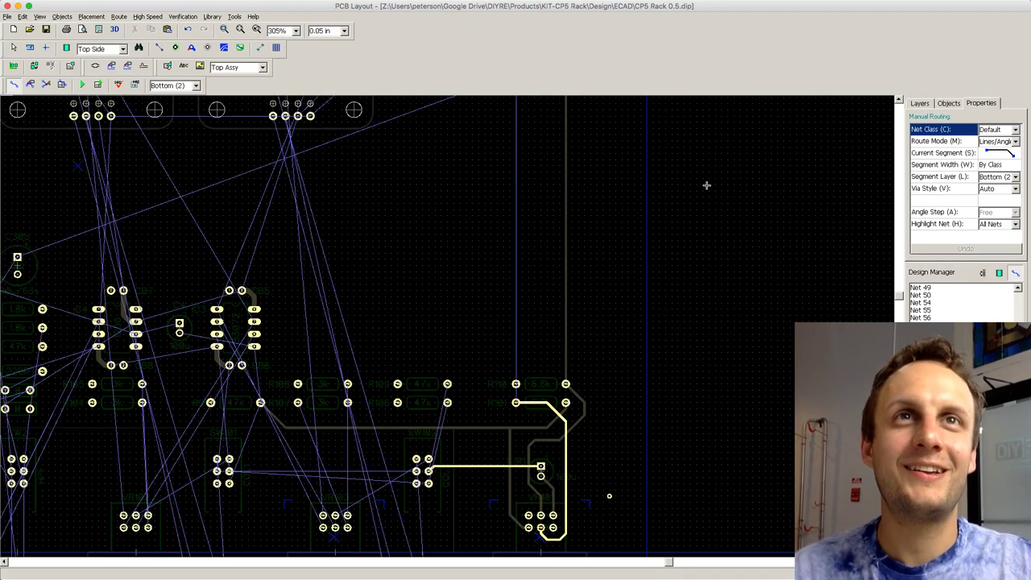
# Step: Route a Bottom layer trace from the upper 47k resistor's right pad above down to the VR101–R101 trace beside R101
pyautogui.scroll(3, 902, 294)
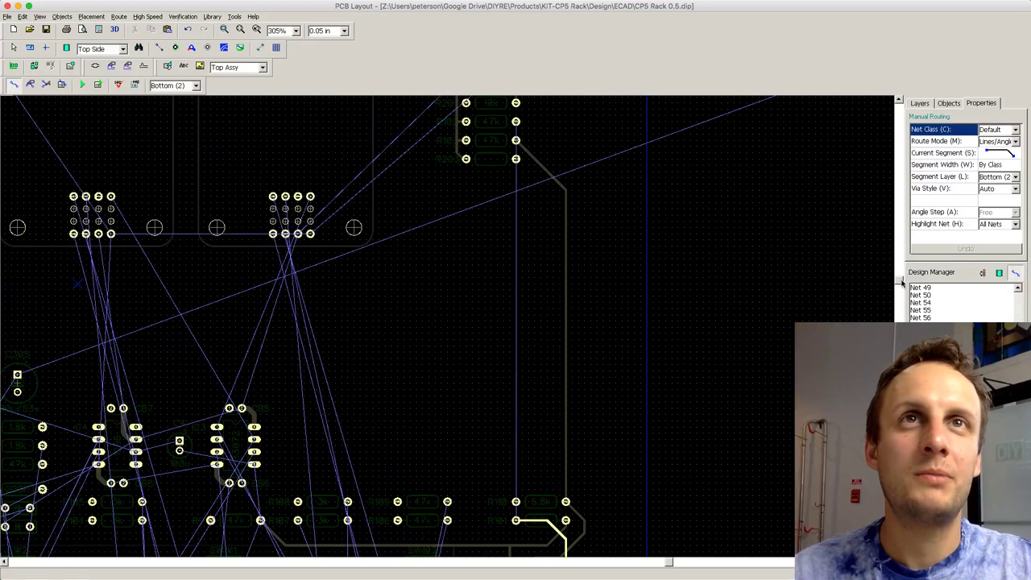
pyautogui.click(516, 121)
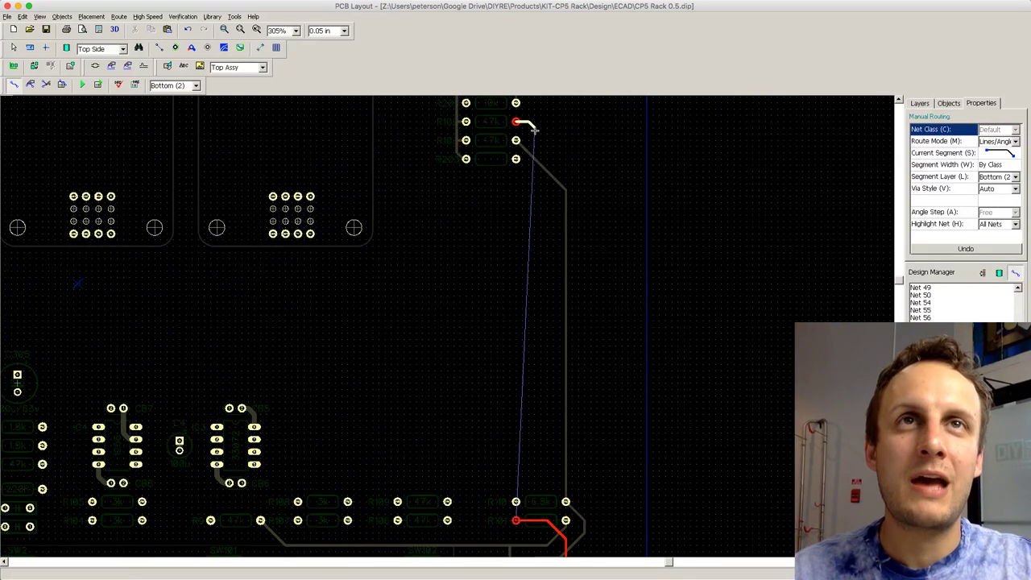
pyautogui.click(533, 129)
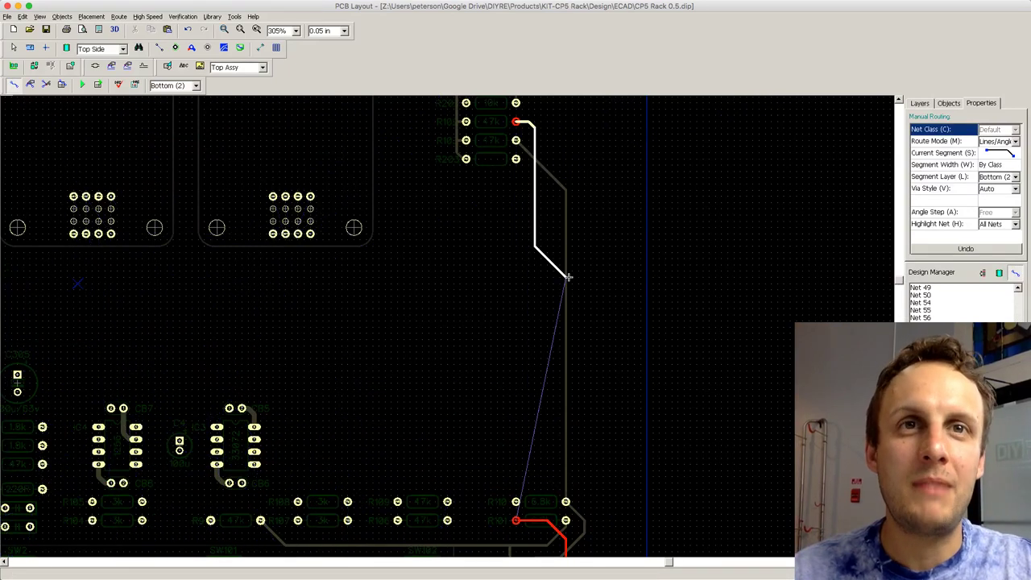
pyautogui.click(546, 521)
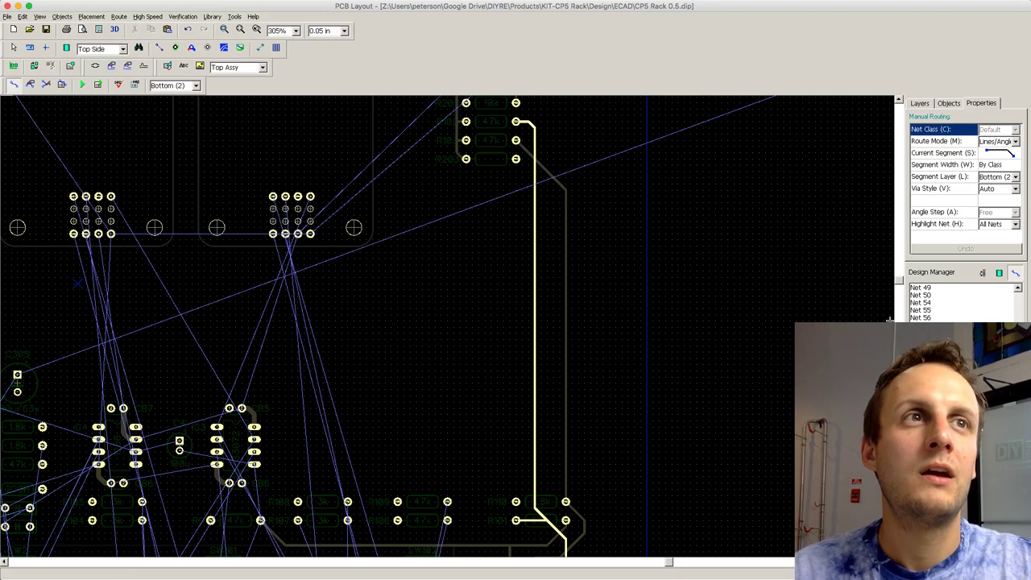
# Step: Compare the Top and Bottom layer traces around R101, SW102 and VR101, ending on the Bottom layer
pyautogui.scroll(-5, 556, 376)
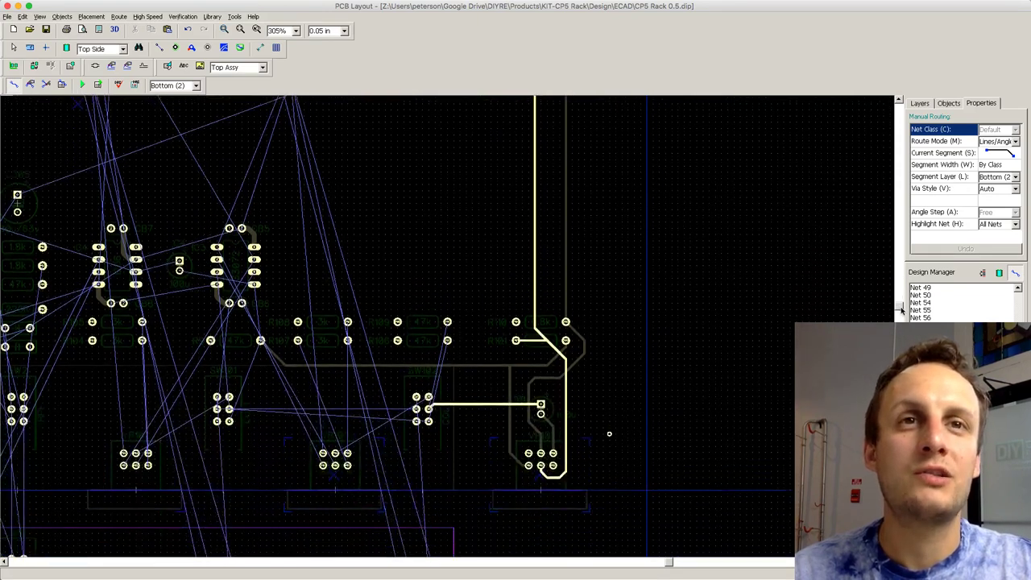
pyautogui.scroll(2, 556, 376)
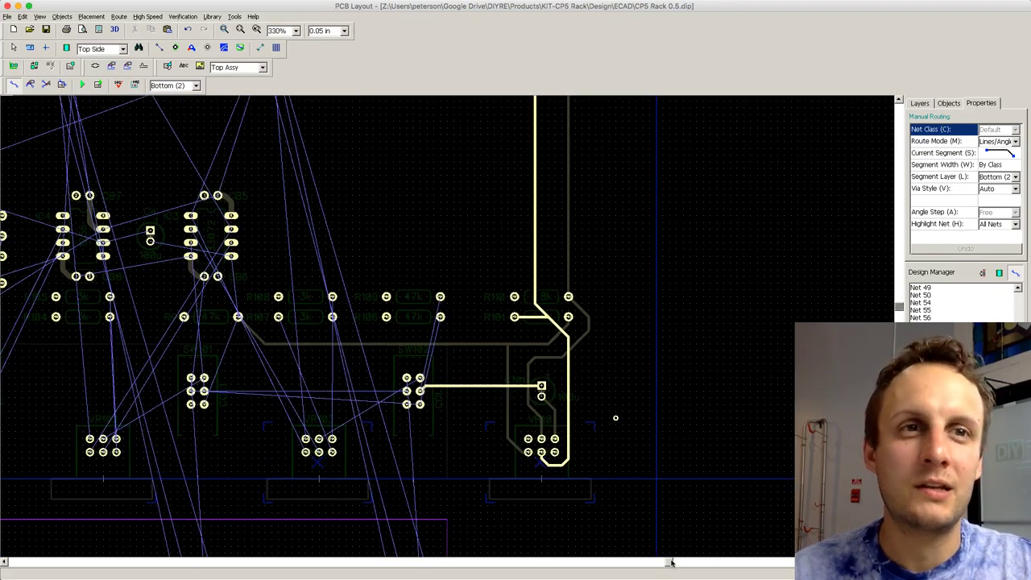
pyautogui.moveTo(671, 562); pyautogui.dragTo(660, 561)
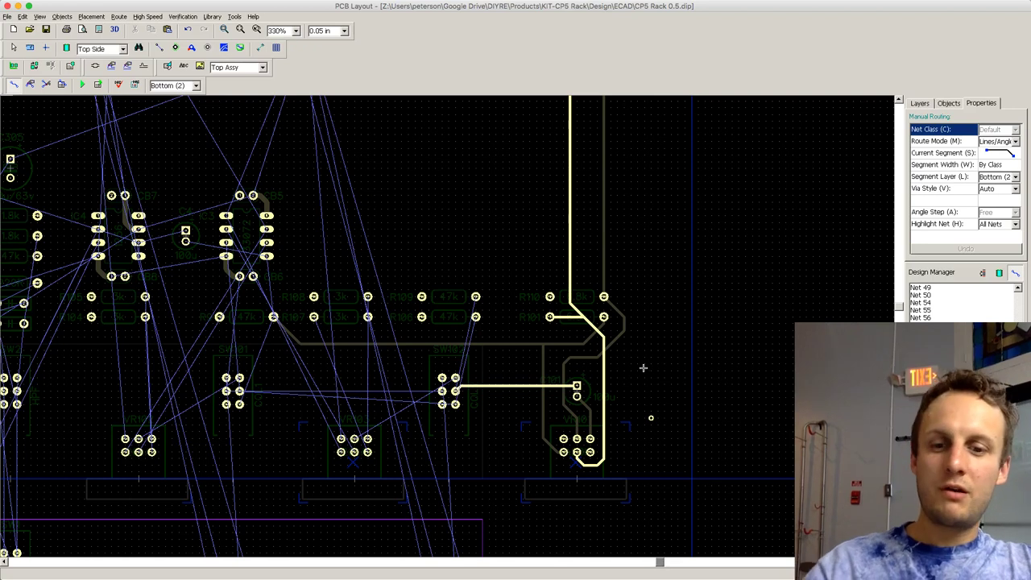
pyautogui.press('l')
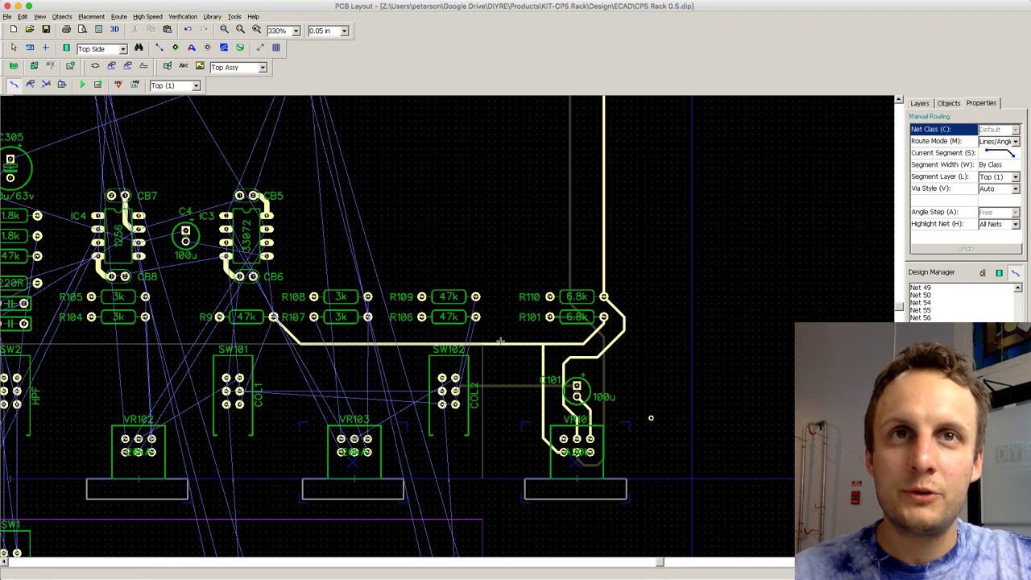
pyautogui.click(546, 342)
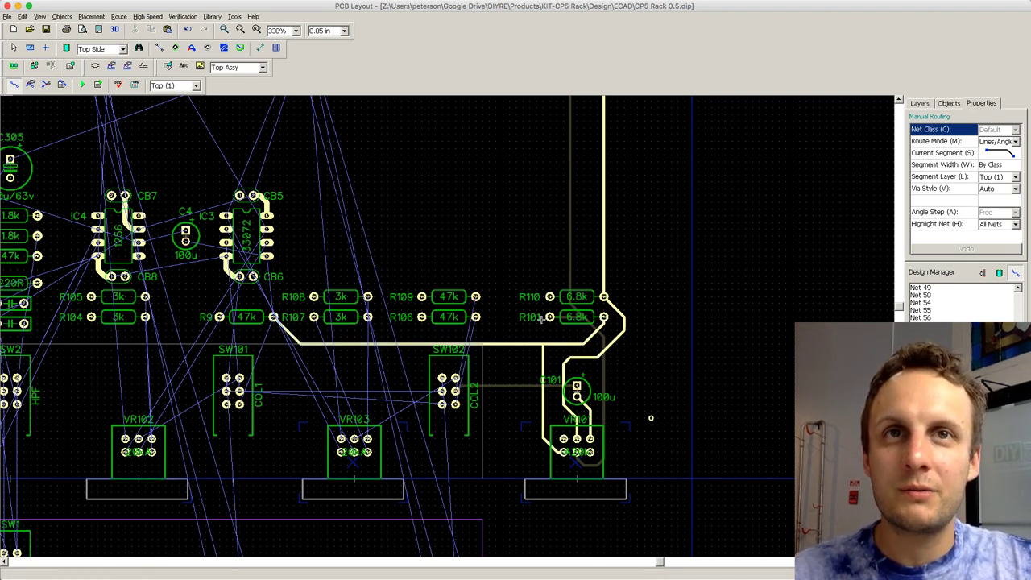
pyautogui.press('l')
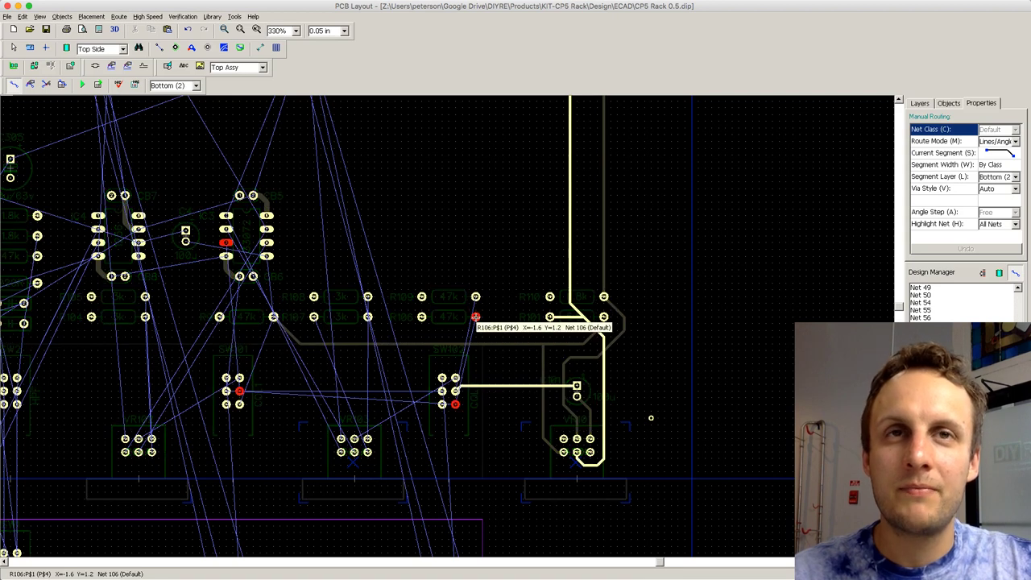
# Step: Route a Bottom layer trace from R108's right pad down past R107 to VR103's upper right pin
pyautogui.click(475, 316)
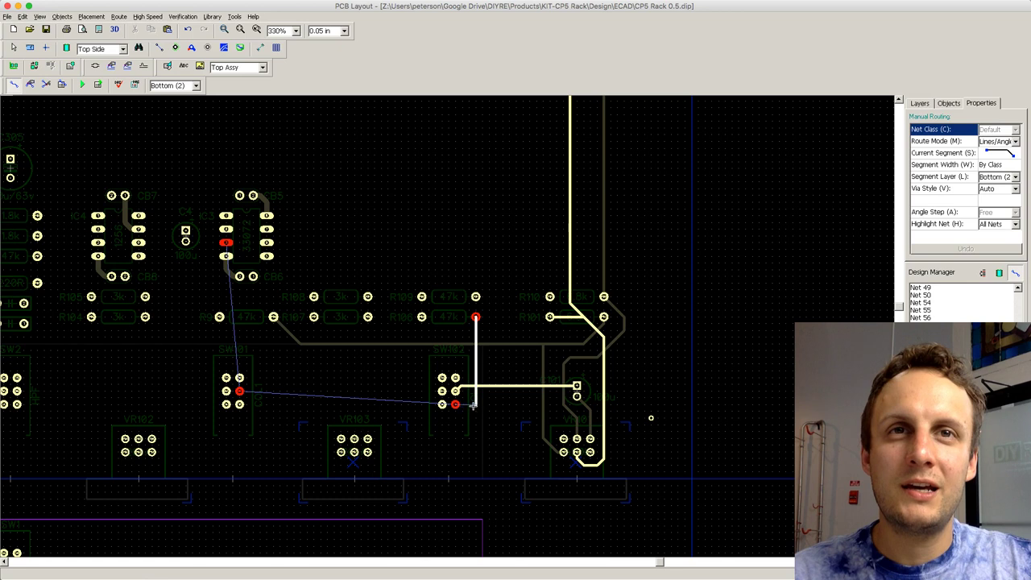
pyautogui.press('Escape')
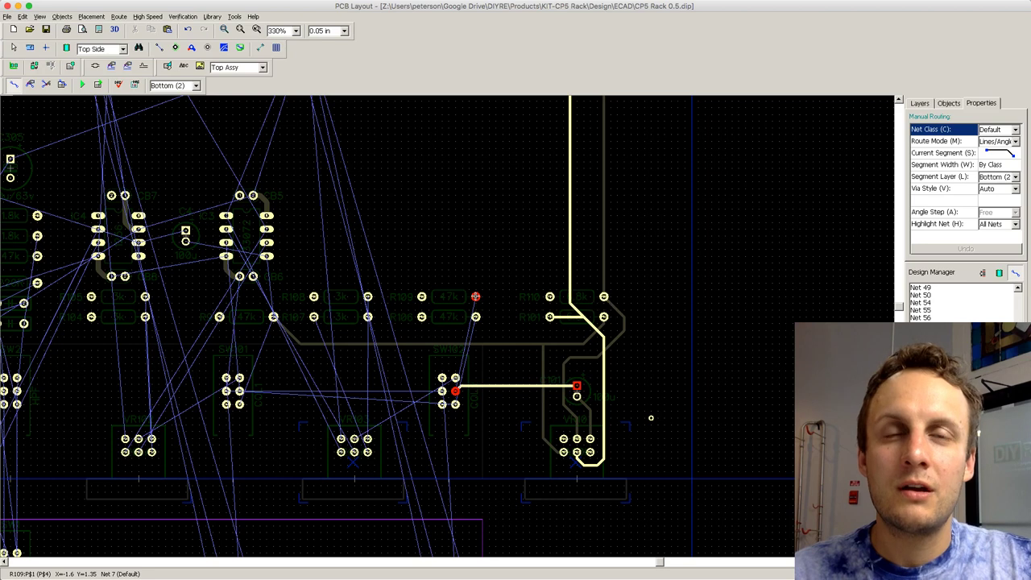
pyautogui.scroll(-1, 429, 368)
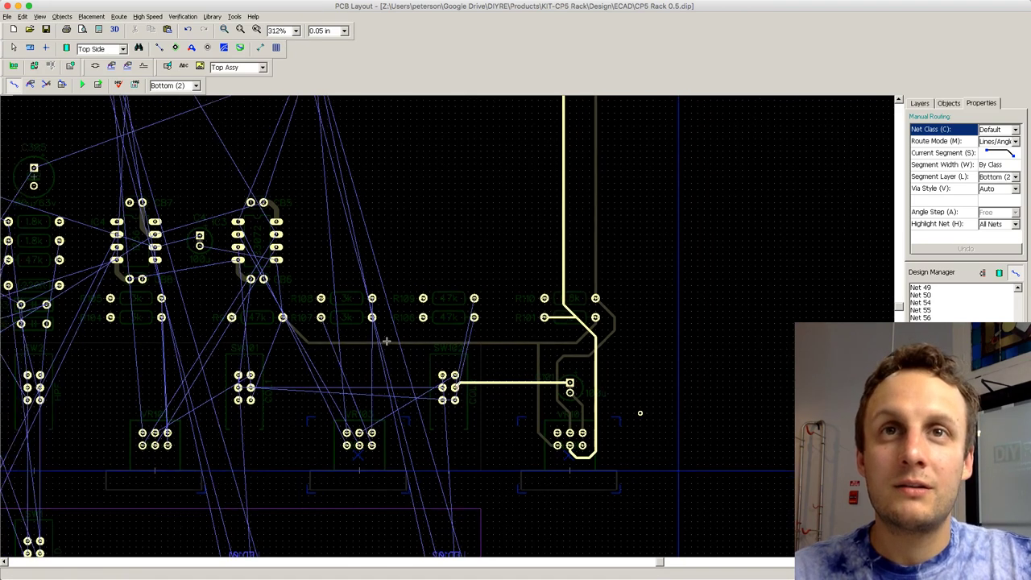
pyautogui.click(372, 297)
pyautogui.click(371, 433)
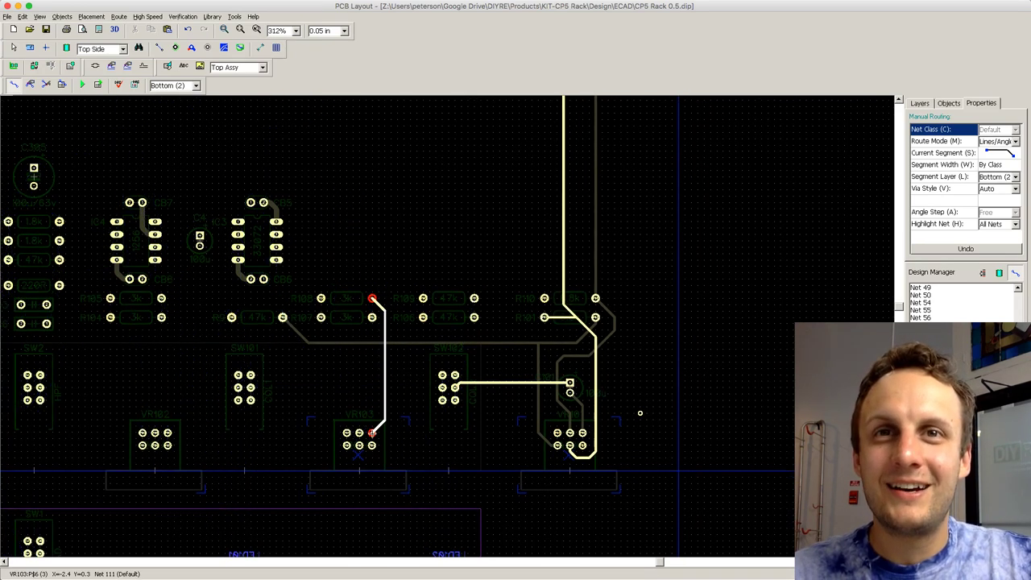
# Step: Route a Bottom layer trace from R107's left pad over R108's right pad and down to VR103's lower right pin
pyautogui.click(321, 316)
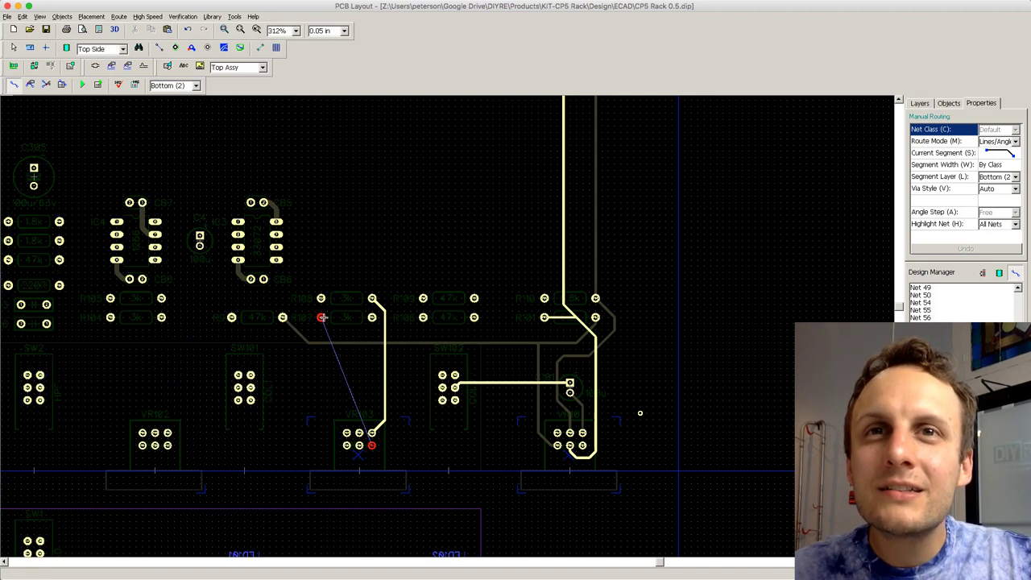
pyautogui.click(367, 286)
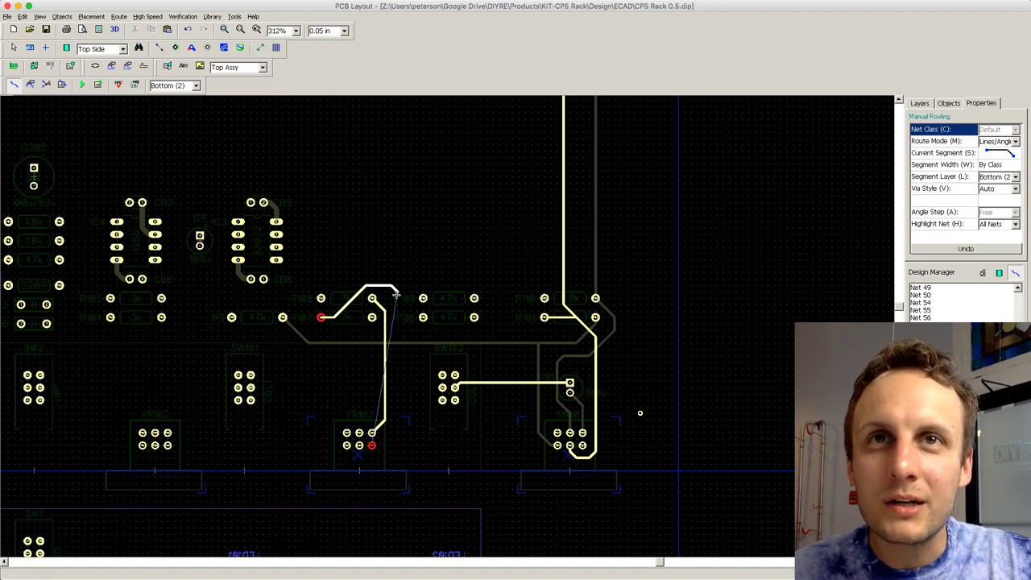
pyautogui.click(372, 445)
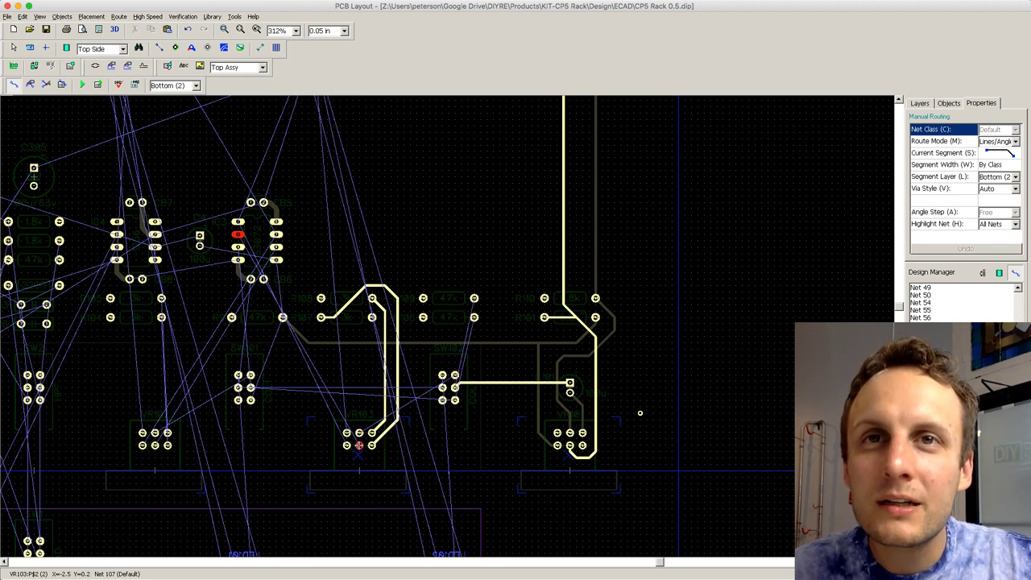
# Step: Route a Bottom layer trace from D1's left pad around the left side down to IC1 pin 3 (IN+)
pyautogui.scroll(-1, 358, 445)
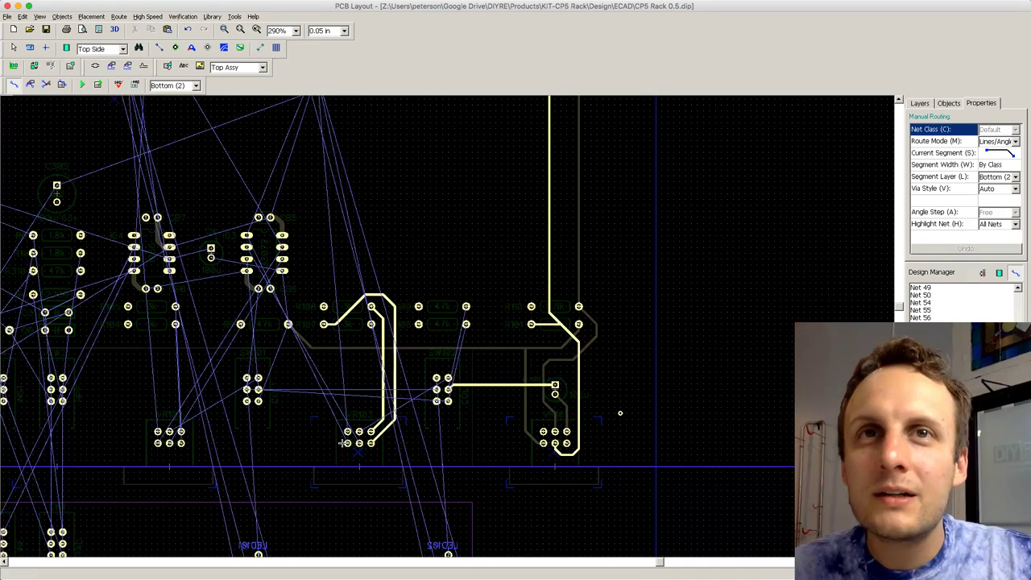
pyautogui.moveTo(659, 562); pyautogui.dragTo(597, 565)
pyautogui.click(381, 431)
pyautogui.press('Escape')
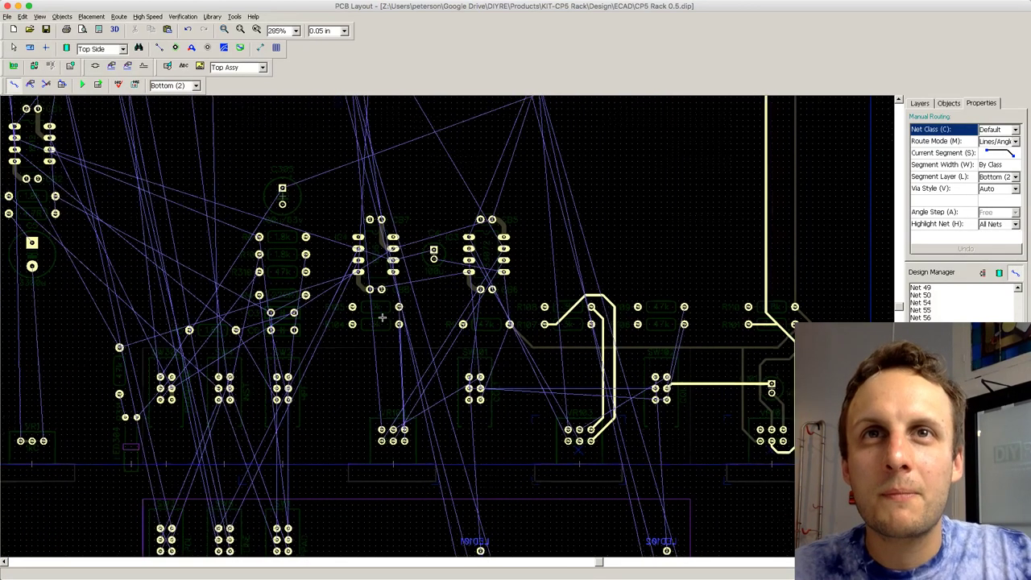
pyautogui.scroll(-4, 378, 321)
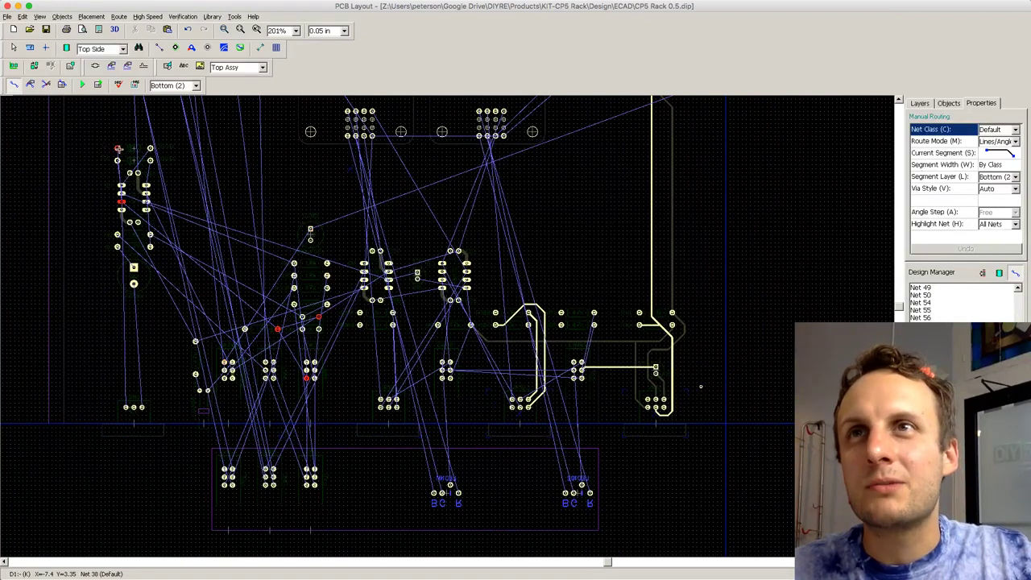
pyautogui.click(114, 149)
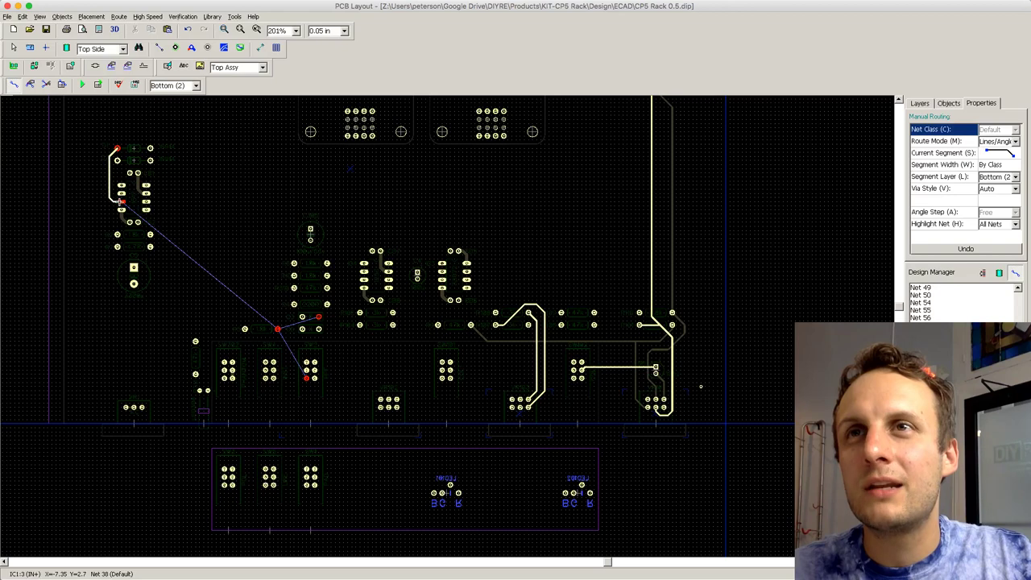
pyautogui.press('Escape')
pyautogui.scroll(2, 122, 247)
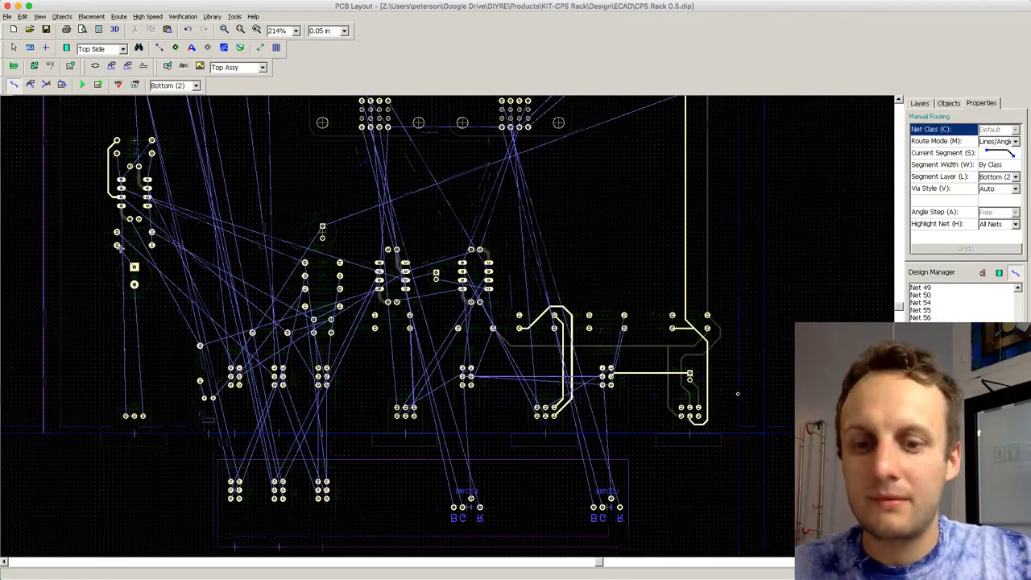
pyautogui.press('Escape')
pyautogui.click(108, 194)
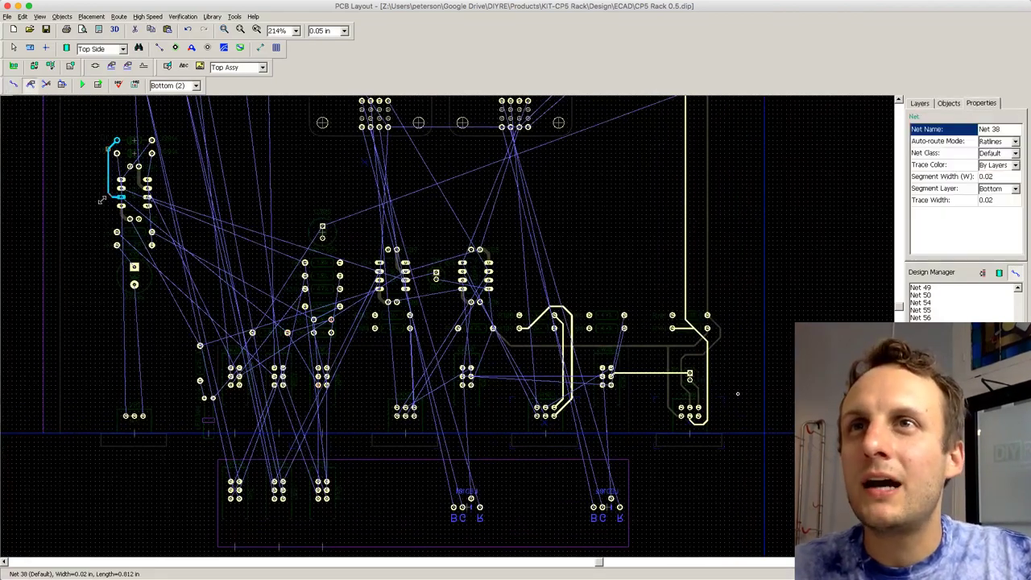
# Step: Route a Bottom layer trace from the left pad of the part below D1 to IC1 pin 2
pyautogui.click(117, 151)
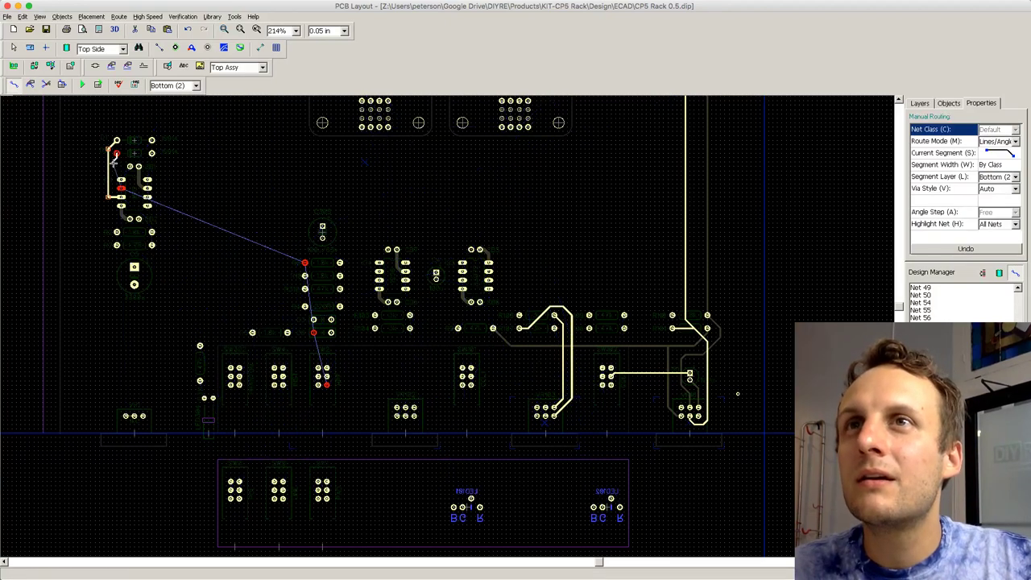
pyautogui.click(120, 188)
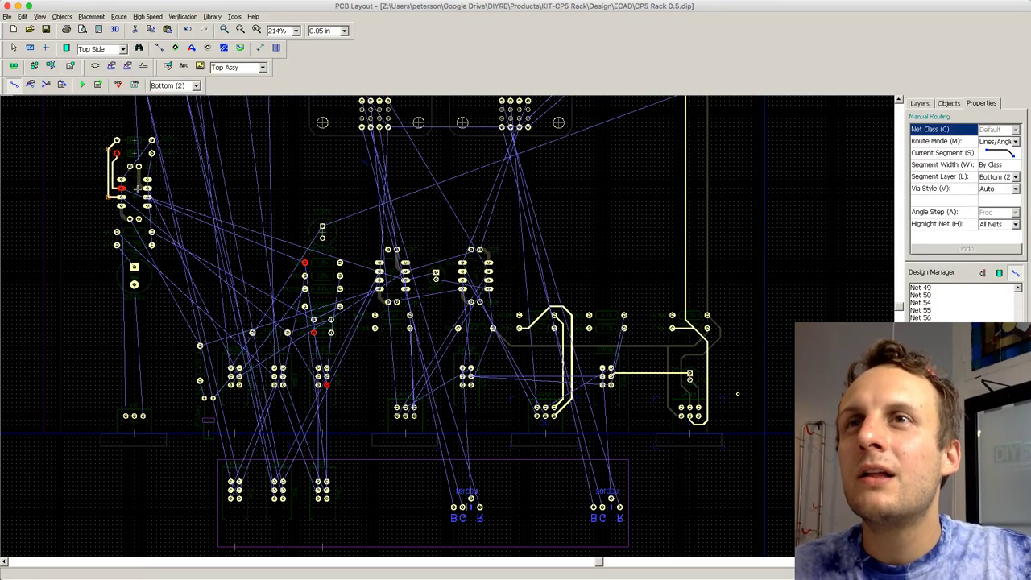
pyautogui.rightClick(434, 305)
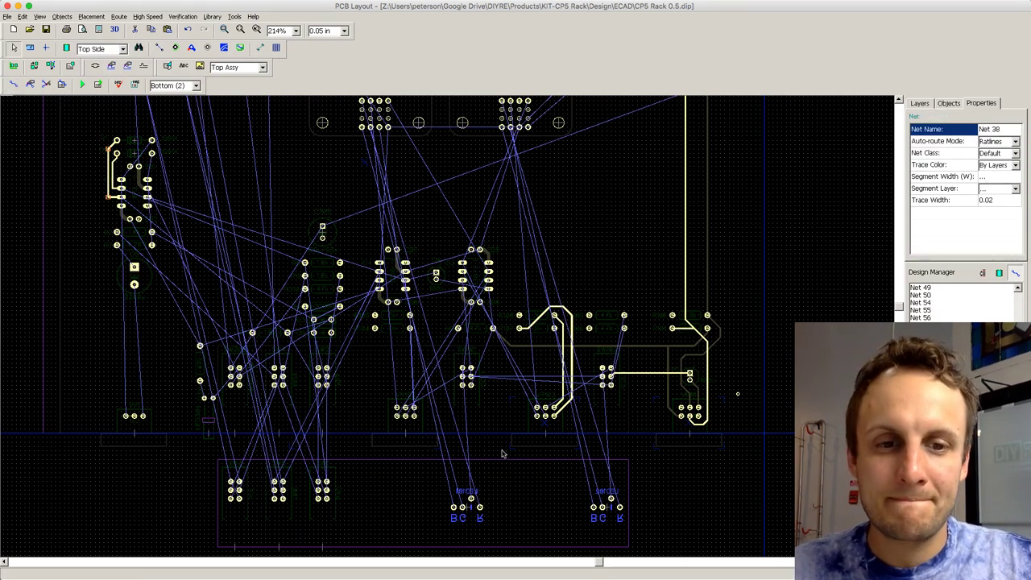
# Step: Route Bottom layer traces from D1's right pad to IC1 pin 1 and from the right pad below it to IC1's upper right pin
pyautogui.scroll(2, 137, 230)
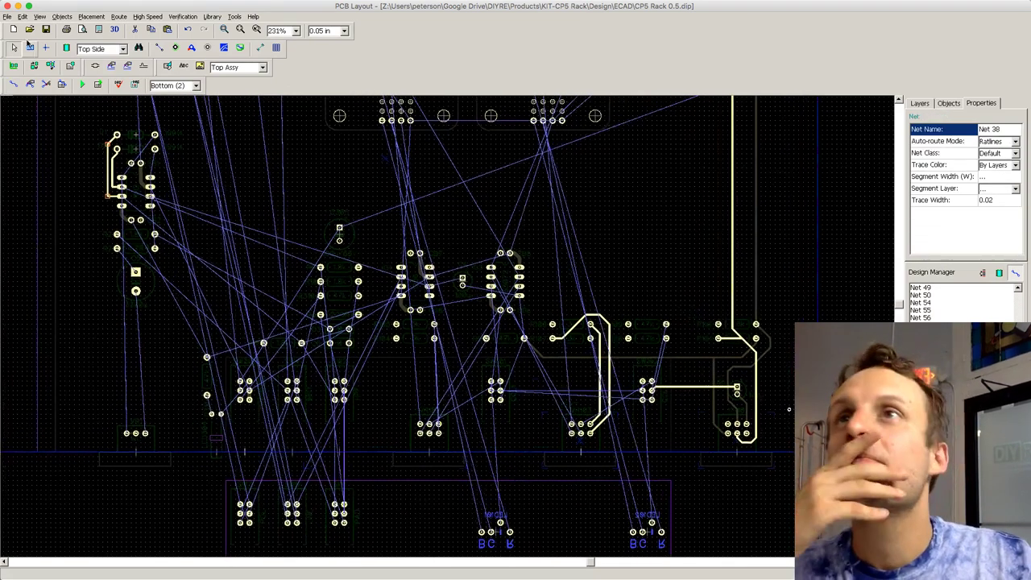
pyautogui.click(12, 84)
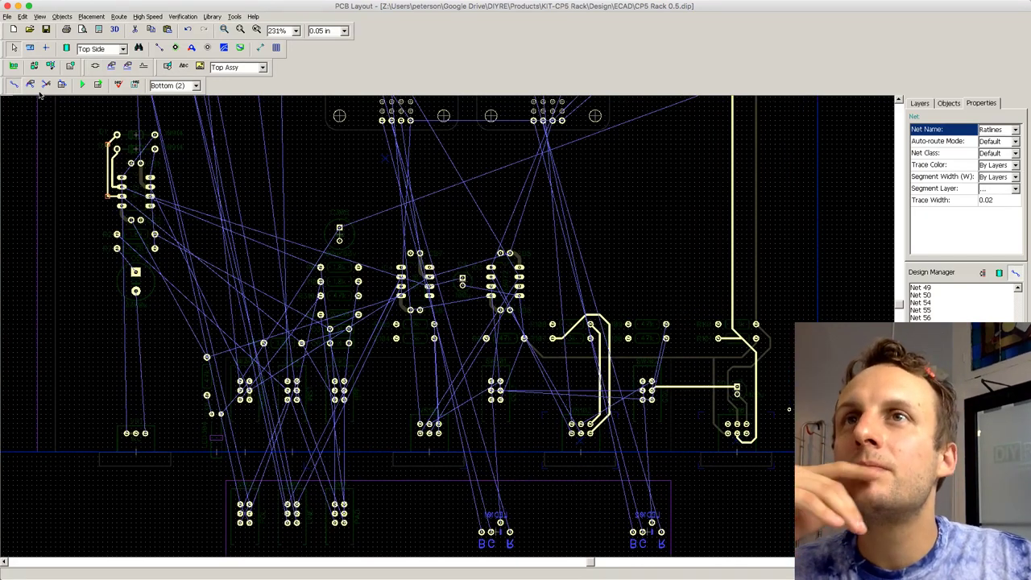
pyautogui.click(155, 137)
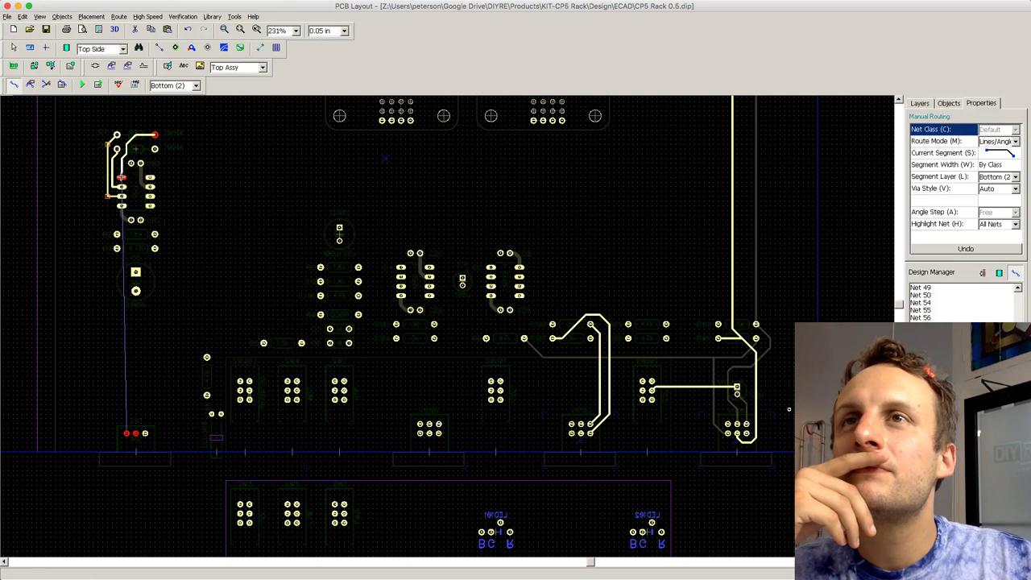
pyautogui.click(121, 177)
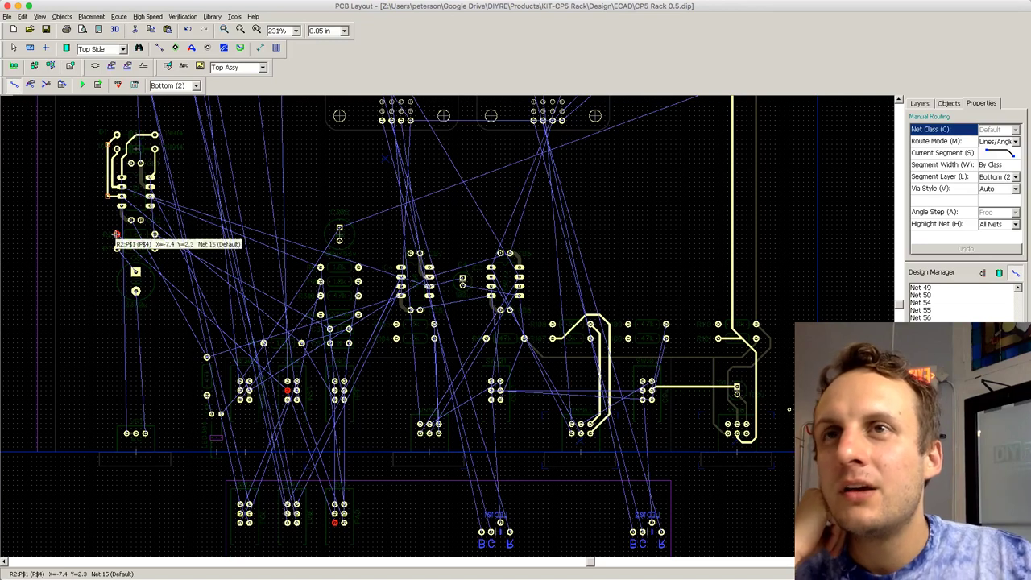
# Step: Route Bottom layer traces from the capacitor below R7: square pad to R7's left pad, round pad down to the three-pin part's right pin
pyautogui.click(135, 271)
pyautogui.click(116, 250)
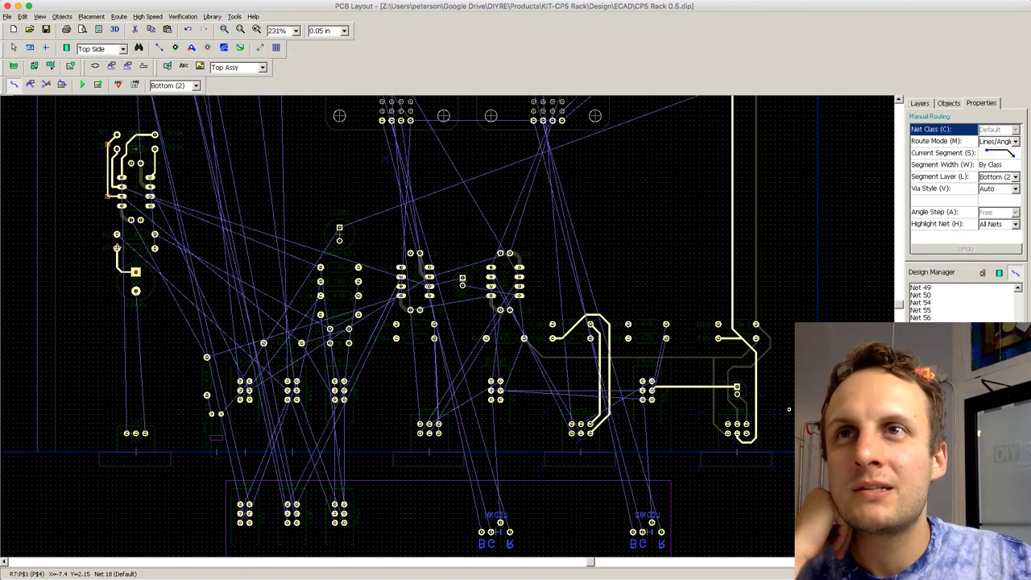
pyautogui.click(135, 291)
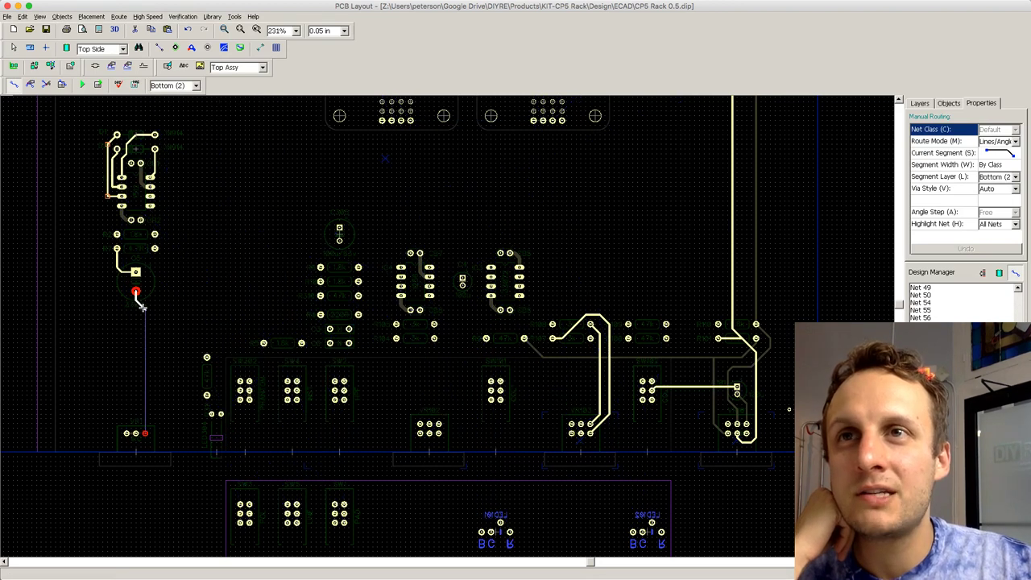
pyautogui.click(138, 305)
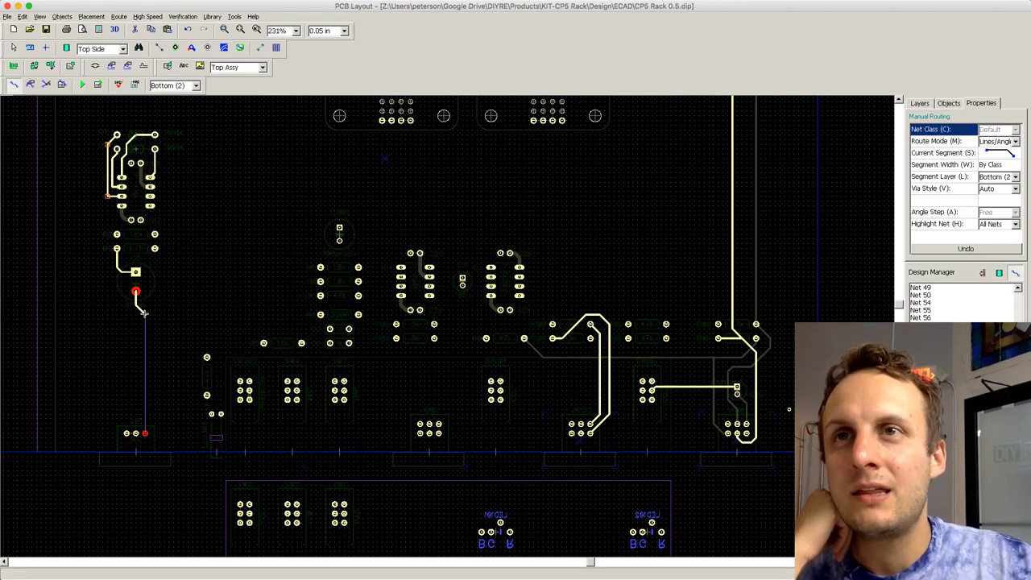
pyautogui.click(145, 432)
# Step: Route a Bottom layer trace from the three-pin part's left pin up the left side and over D1's left pad to the D1–IC1 pin 1 trace
pyautogui.click(127, 433)
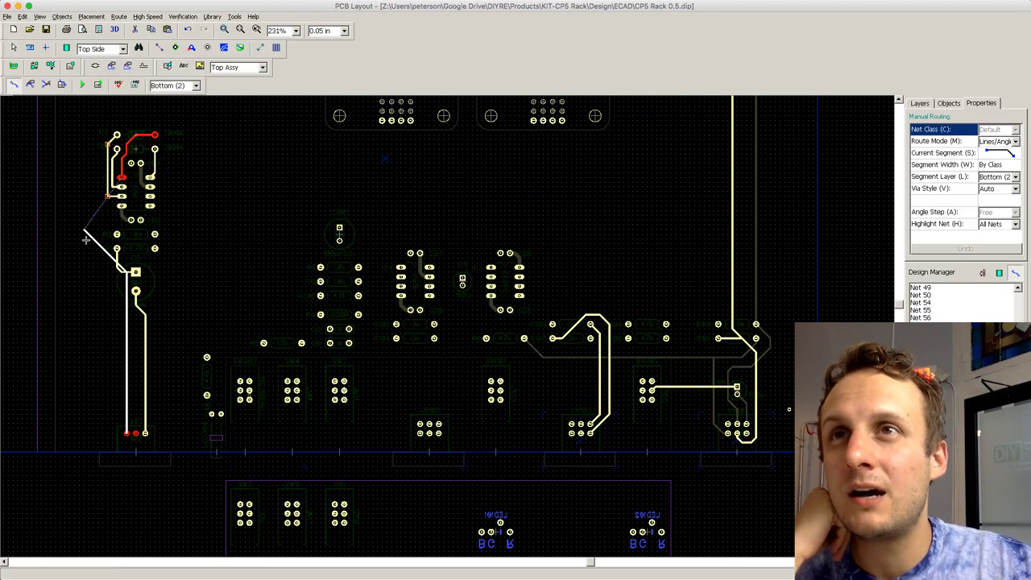
pyautogui.click(102, 283)
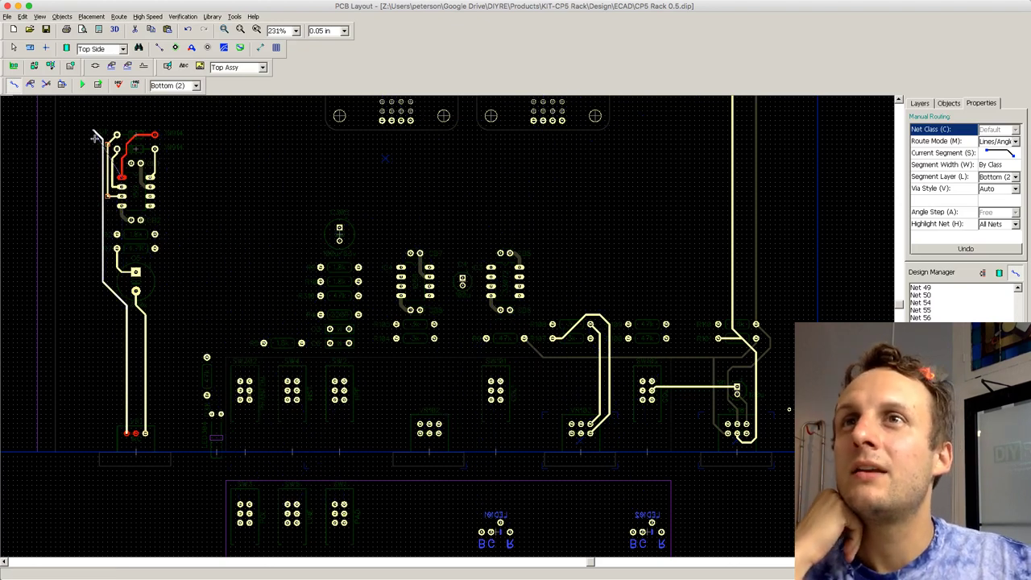
pyautogui.click(125, 126)
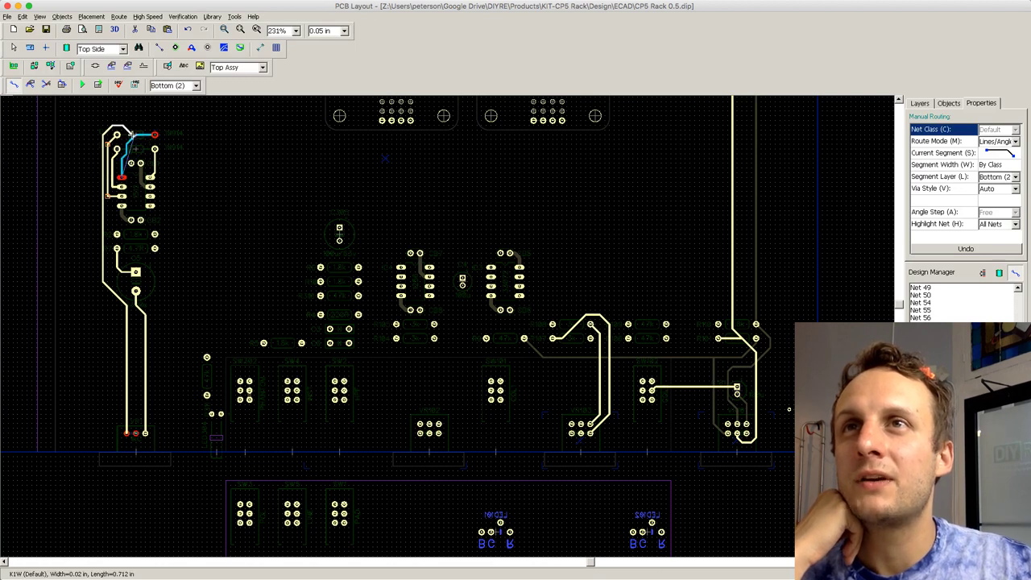
pyautogui.doubleClick(126, 128)
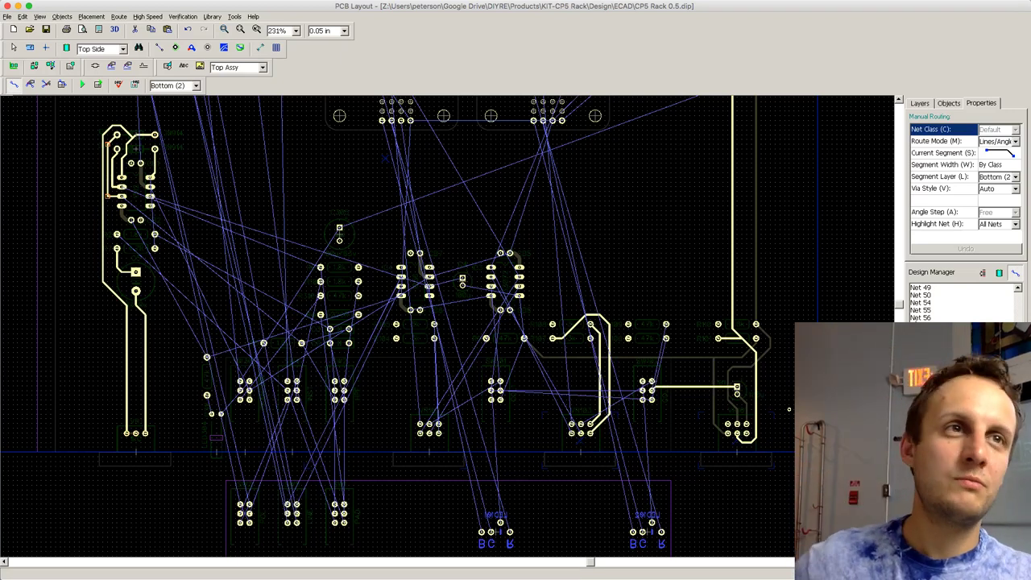
# Step: In the Direct Input section, route a Bottom layer trace from the upper capacitor's left pad through R13's left pad to IC2 pin 3
pyautogui.moveTo(901, 306); pyautogui.dragTo(901, 291)
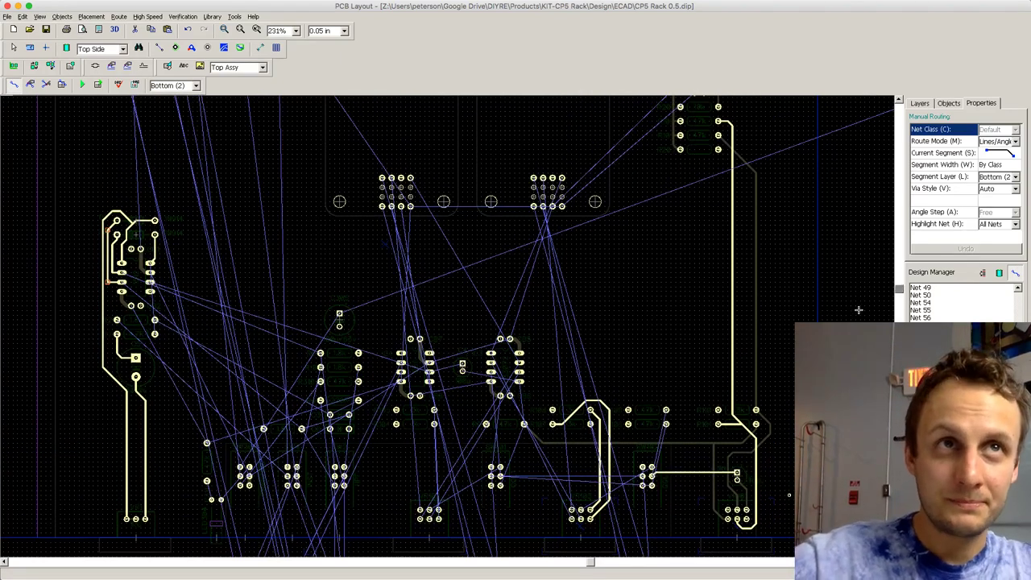
pyautogui.scroll(-1, 857, 309)
pyautogui.moveTo(592, 562); pyautogui.dragTo(617, 562)
pyautogui.scroll(-1, 868, 316)
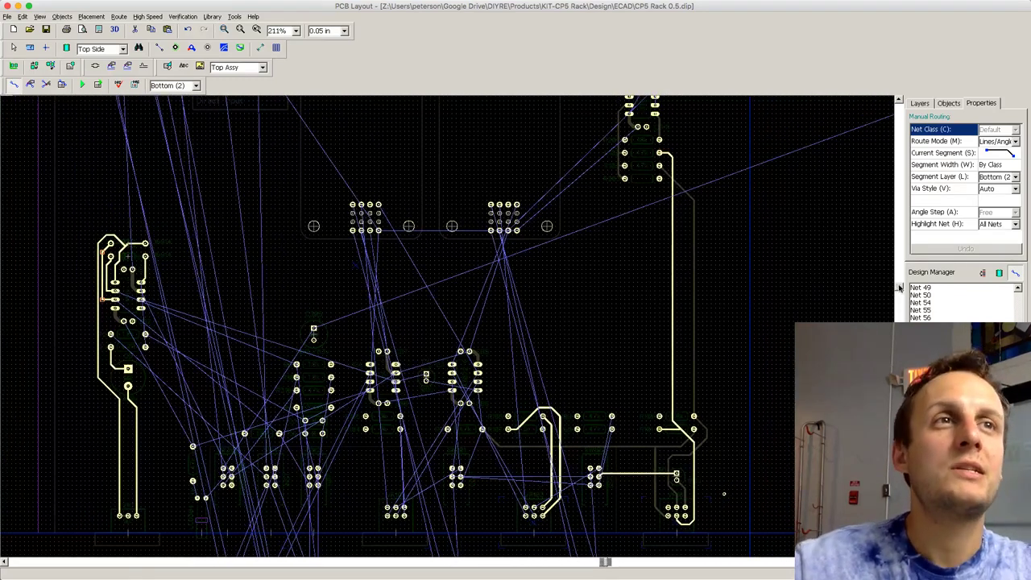
pyautogui.moveTo(899, 287); pyautogui.dragTo(907, 249)
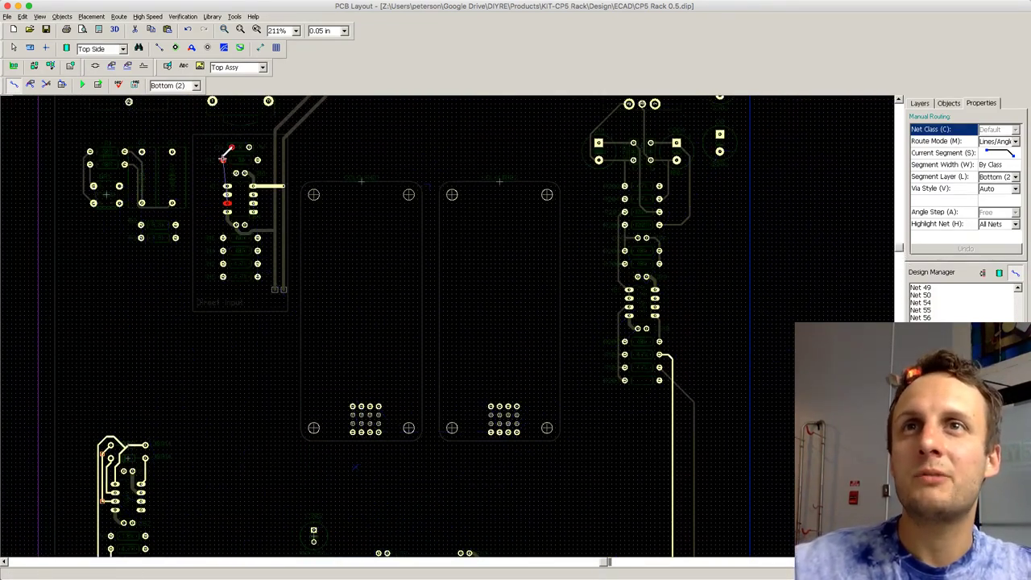
pyautogui.scroll(1, 209, 164)
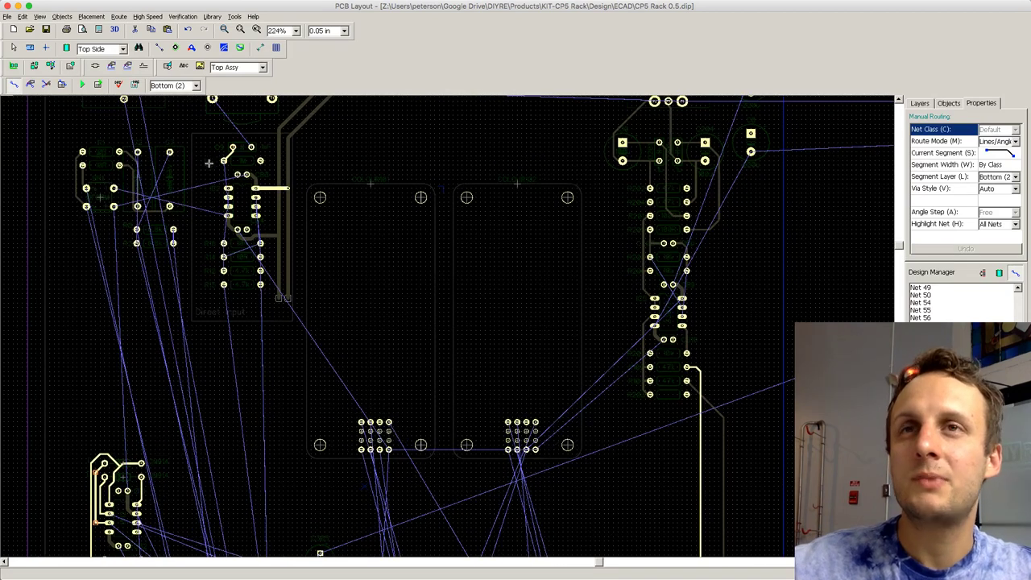
pyautogui.click(230, 206)
pyautogui.click(215, 201)
pyautogui.click(232, 148)
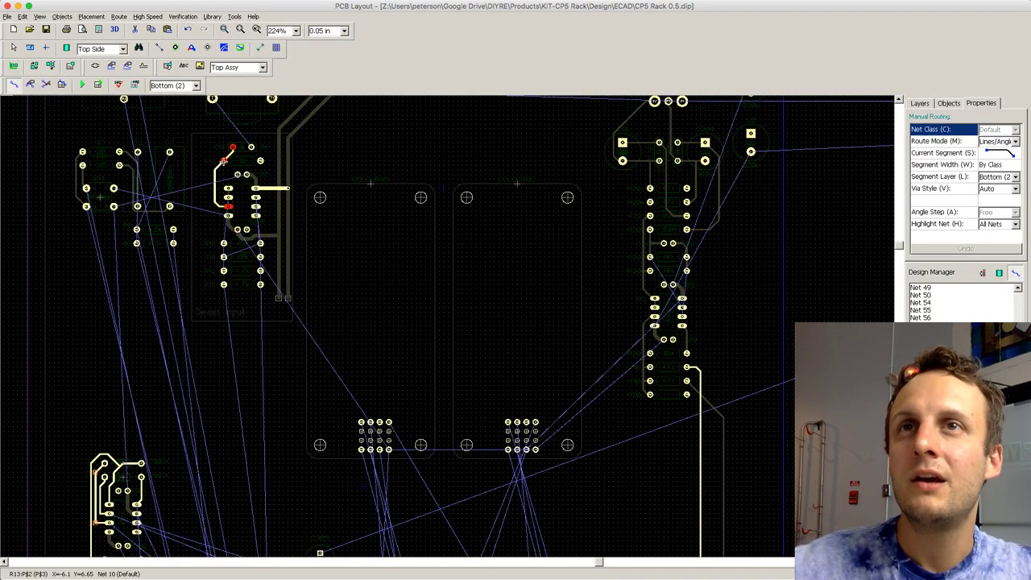
pyautogui.rightClick(216, 206)
pyautogui.moveTo(206, 208); pyautogui.dragTo(207, 214)
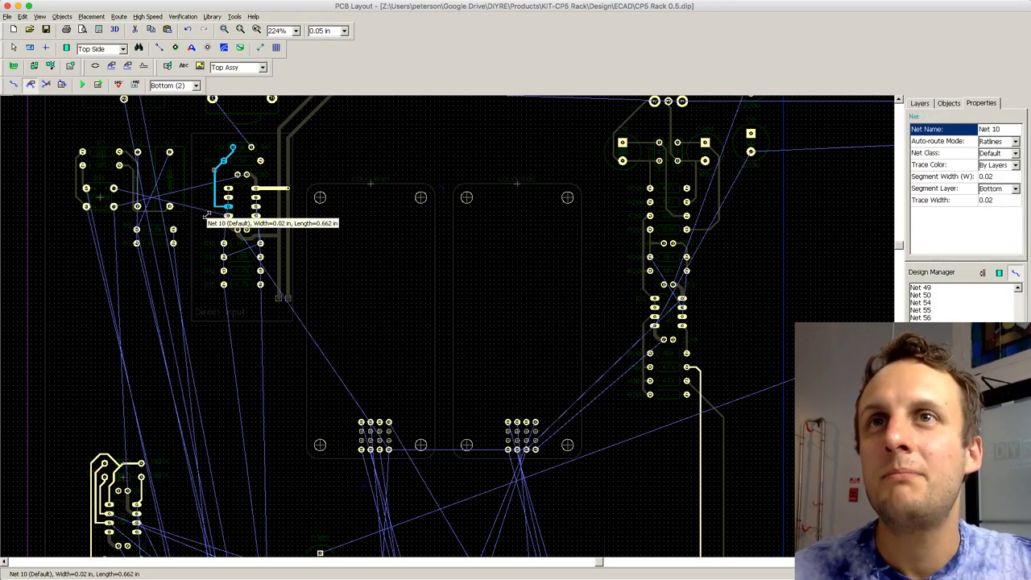
pyautogui.click(14, 85)
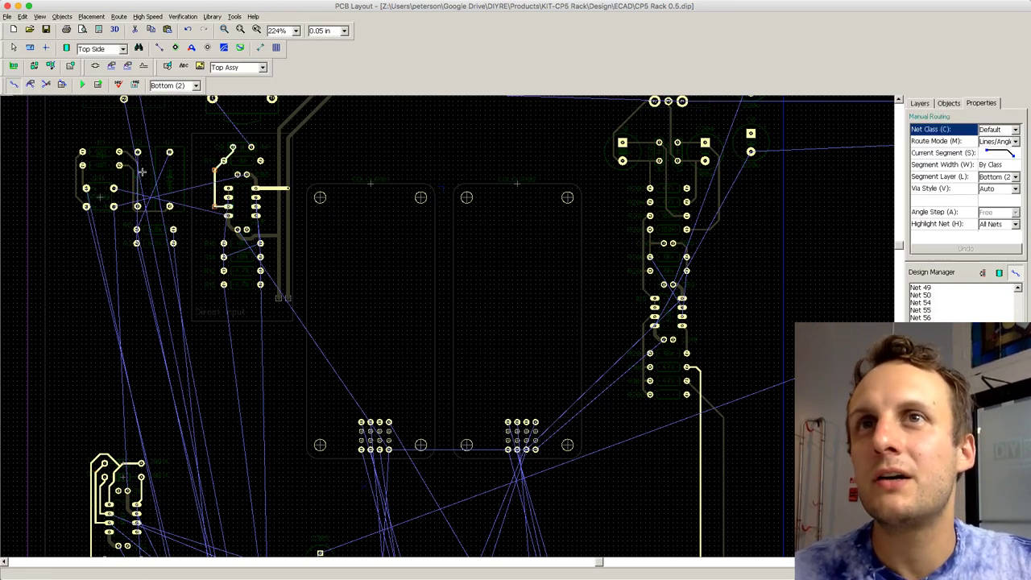
pyautogui.click(214, 207)
pyautogui.scroll(2, 214, 210)
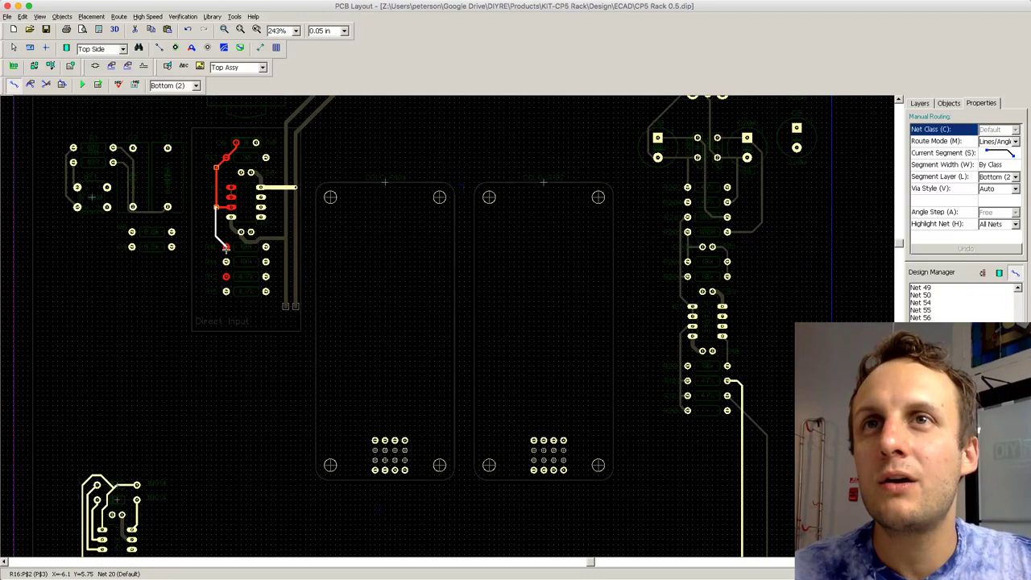
pyautogui.press('Escape')
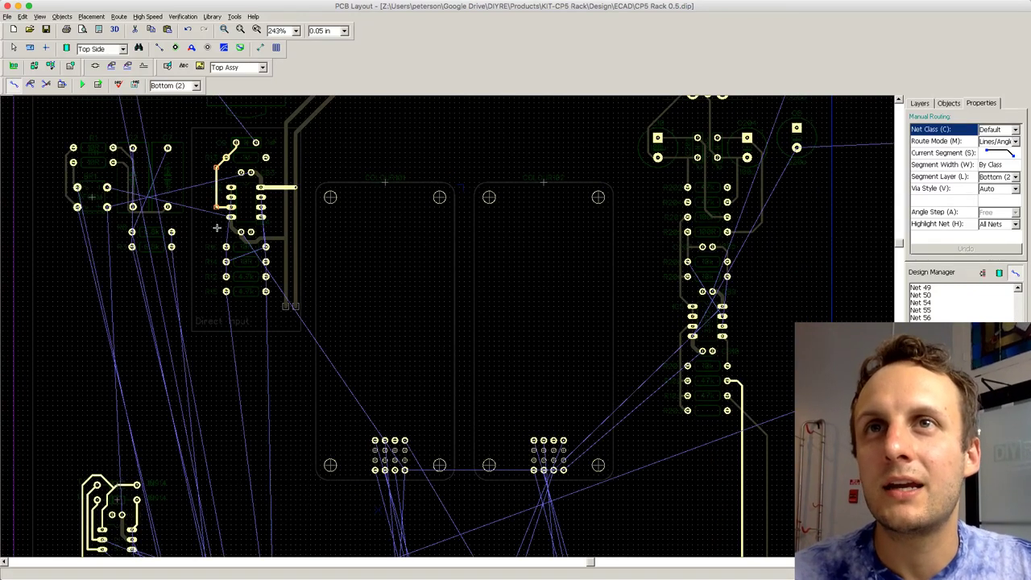
# Step: Route a Bottom layer trace from R16's left pad up between IC2's pin rows to IC2 pin 2 (-IN)
pyautogui.scroll(-1, 216, 228)
pyautogui.click(227, 247)
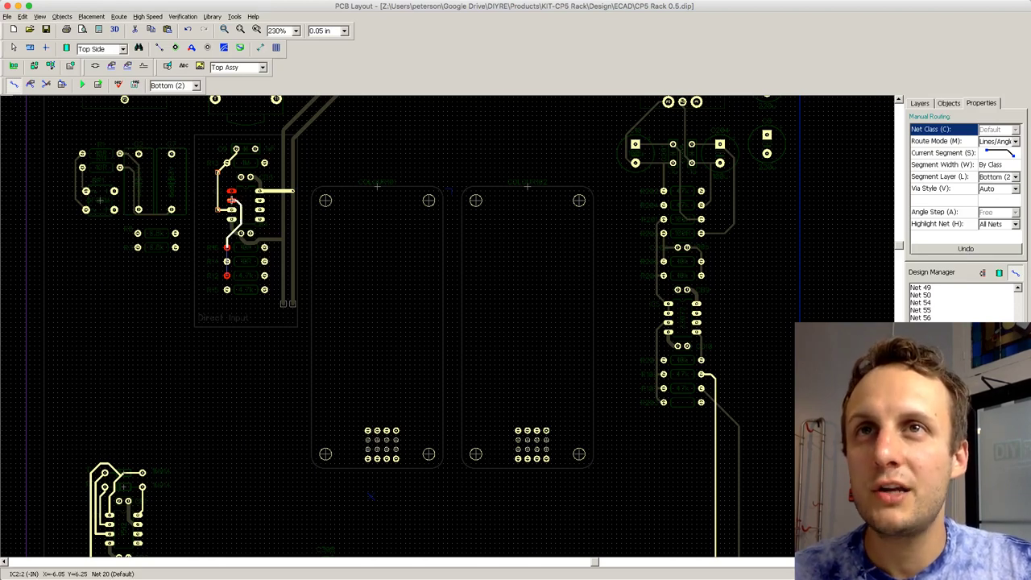
pyautogui.press('Escape')
# Step: Route a Bottom layer trace from the left pad two resistors below R16 up to the R16–IC2 trace
pyautogui.scroll(1, 229, 198)
pyautogui.click(224, 197)
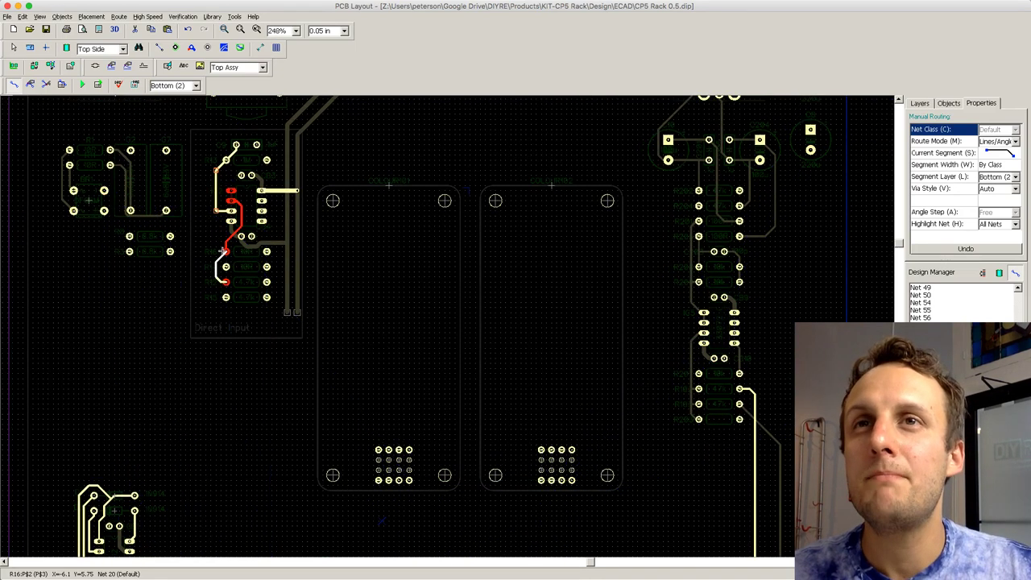
pyautogui.click(225, 242)
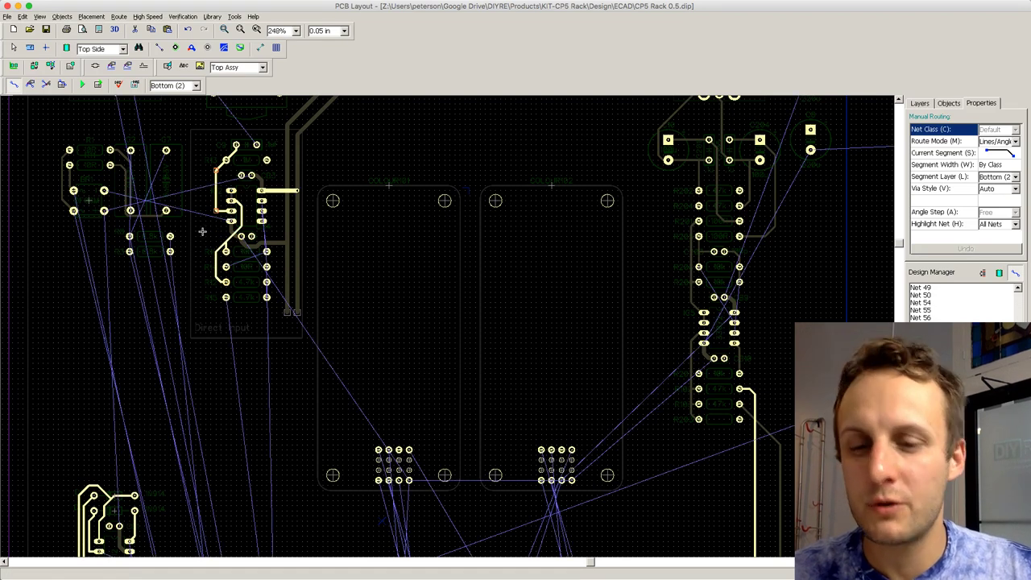
# Step: Reshape the Net 20 trace above R16 so it runs straight down into R16's left pad
pyautogui.scroll(1, 224, 241)
pyautogui.click(219, 252)
pyautogui.click(222, 246)
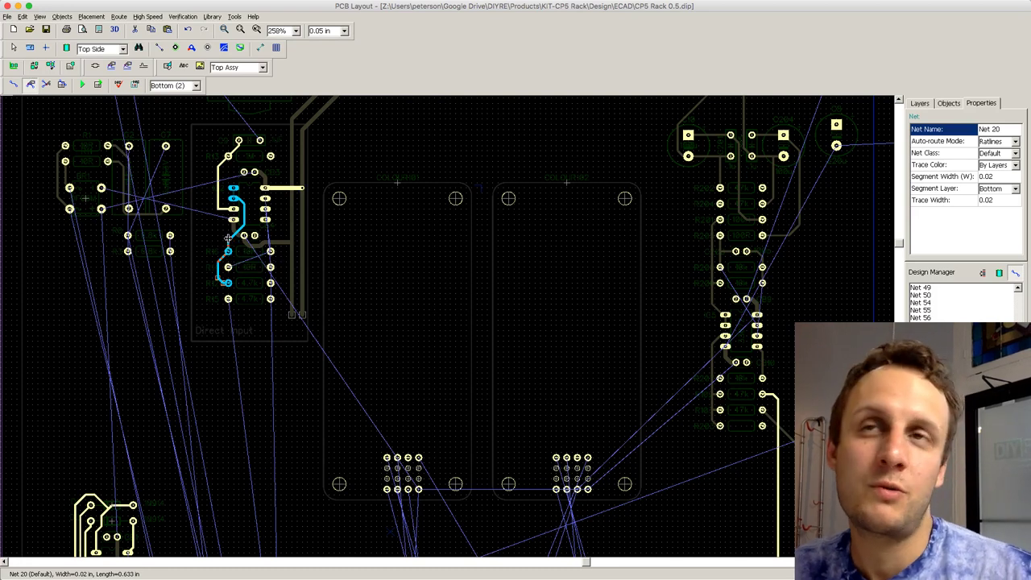
pyautogui.click(203, 299)
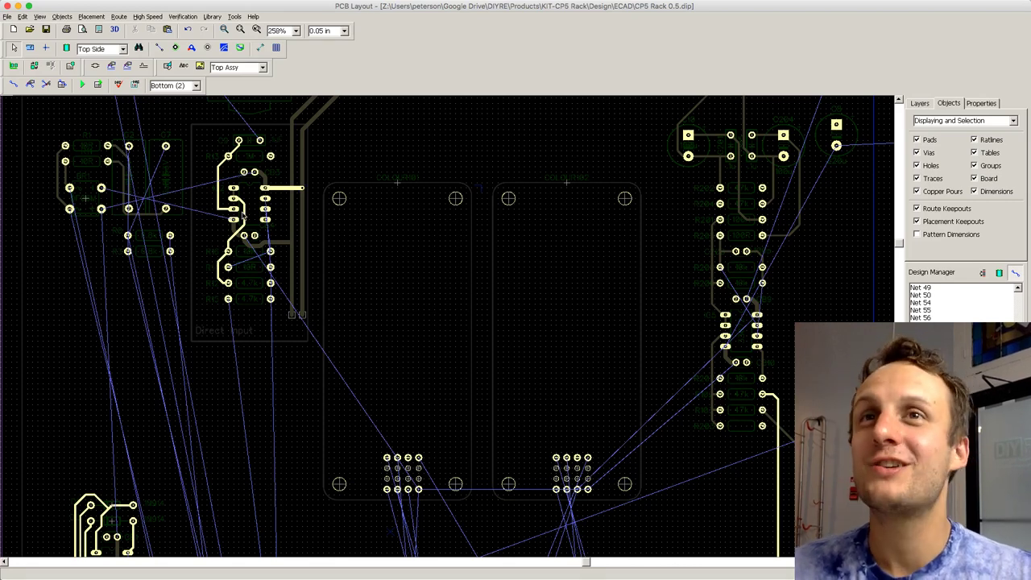
# Step: Route a Bottom layer 16VMINUS trace from IC2 pin 4 (V-) across to BR1's negative pad
pyautogui.click(13, 84)
pyautogui.click(233, 219)
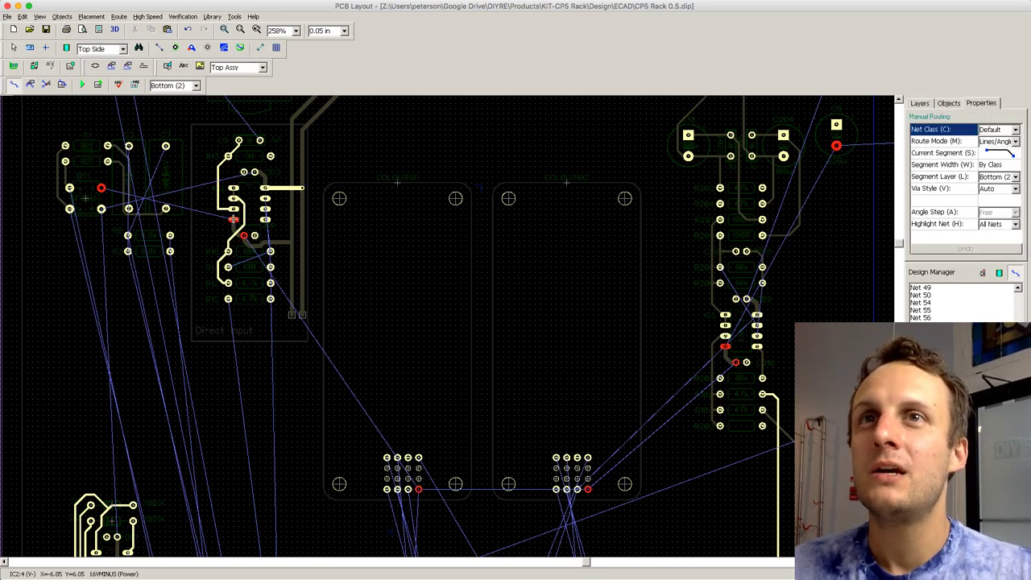
pyautogui.press('Escape')
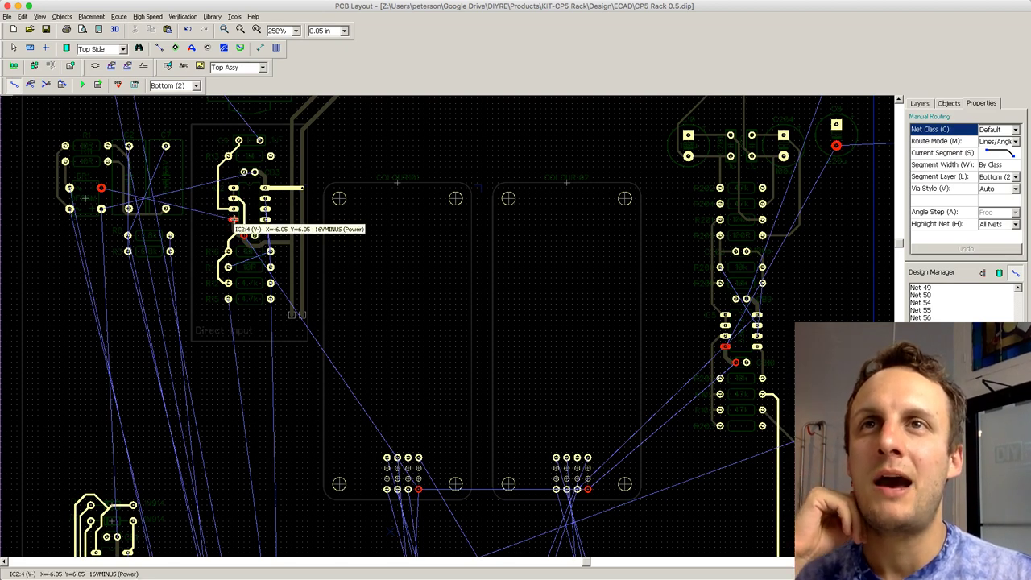
pyautogui.click(233, 219)
pyautogui.scroll(1, 195, 216)
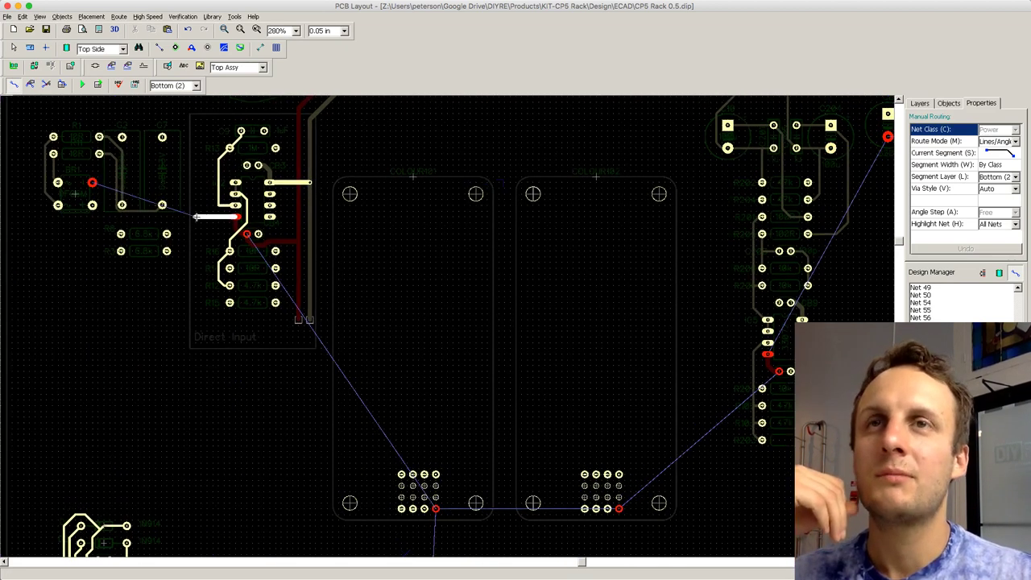
pyautogui.scroll(6, 196, 216)
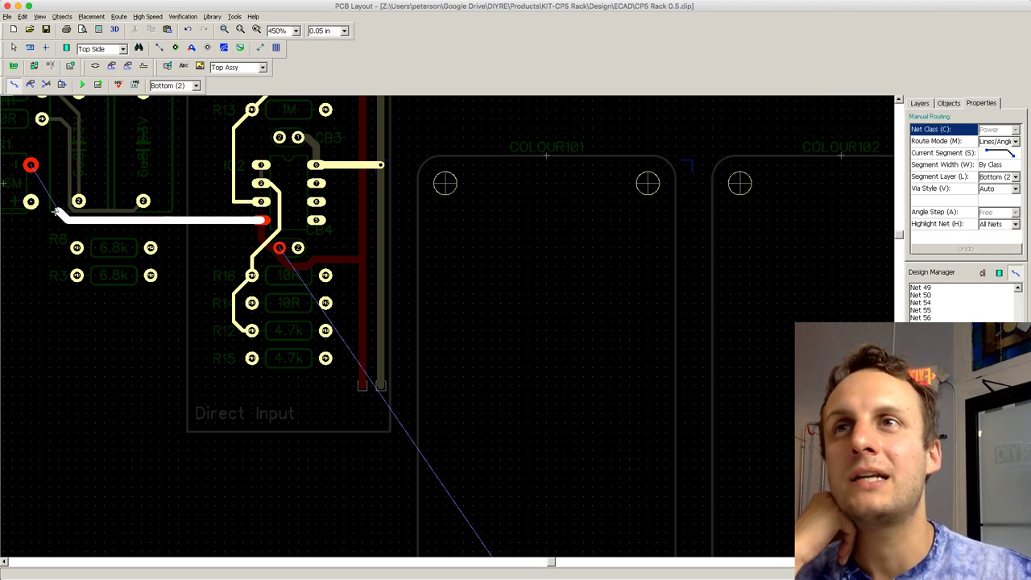
pyautogui.click(31, 165)
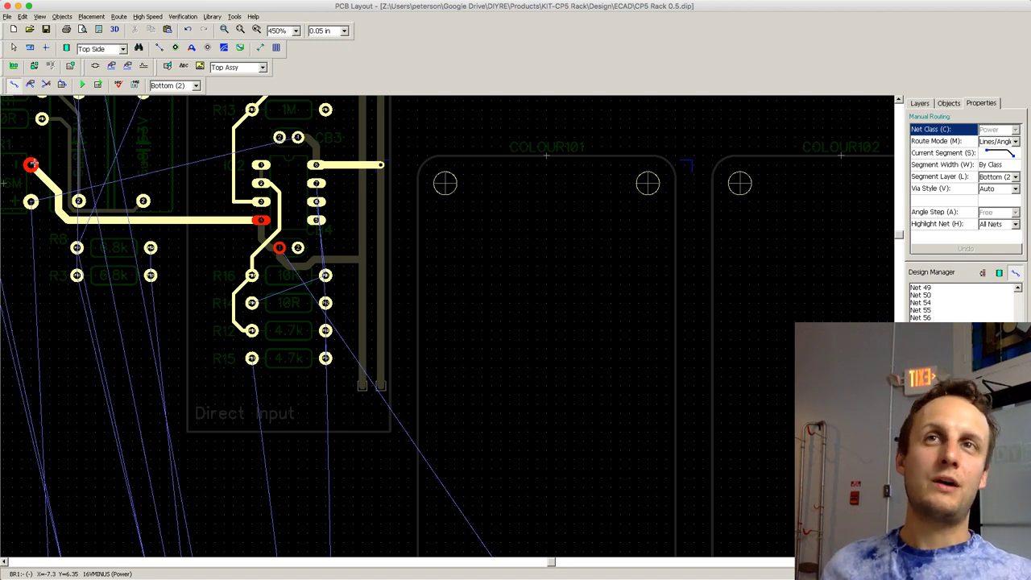
# Step: Examine the remaining power connections around BR1, the Direct Input section and the two COLOUR modules
pyautogui.scroll(-1, 32, 163)
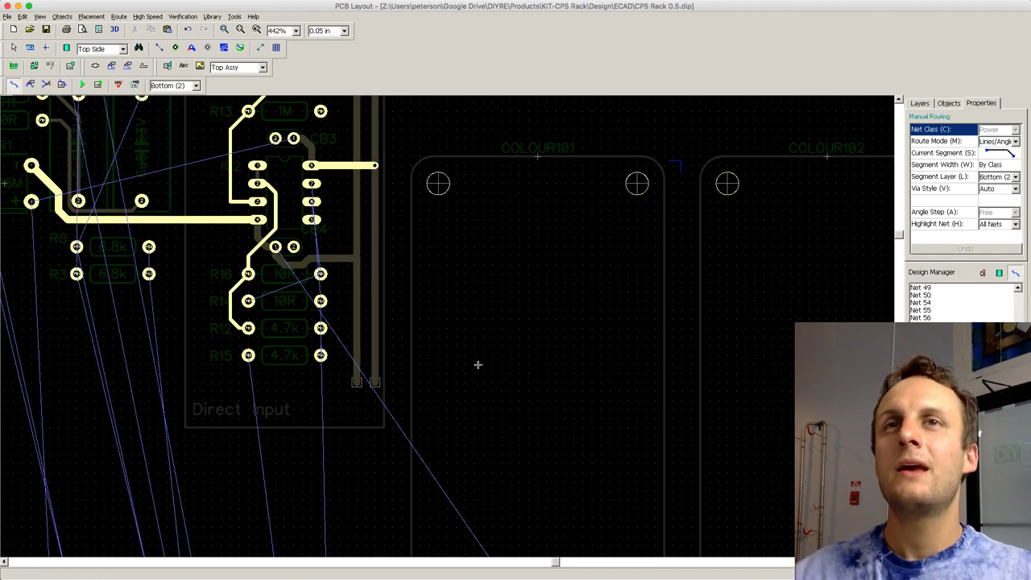
pyautogui.scroll(-4, 475, 352)
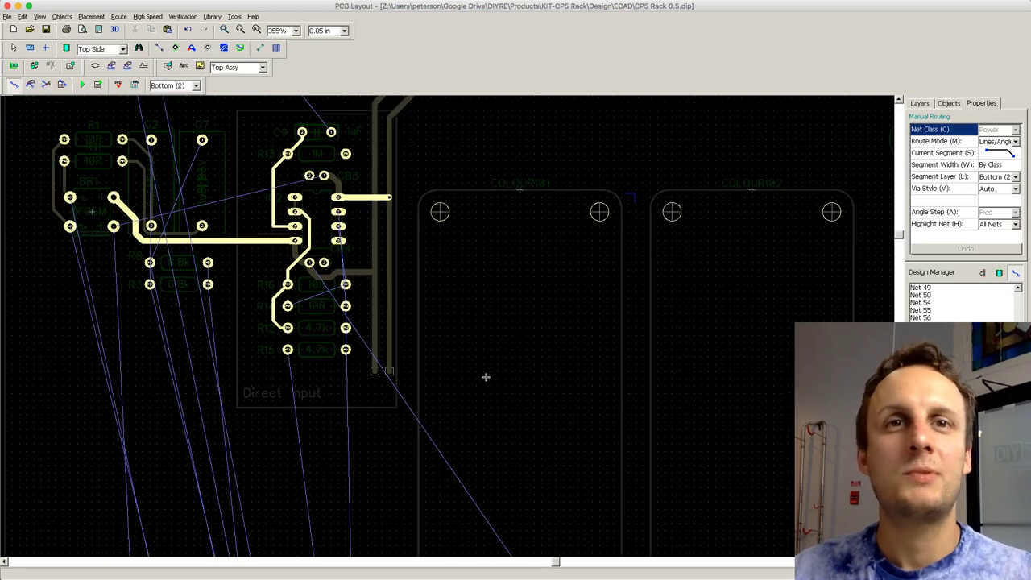
pyautogui.scroll(-1, 533, 427)
pyautogui.moveTo(553, 562); pyautogui.dragTo(605, 561)
pyautogui.scroll(-1, 625, 523)
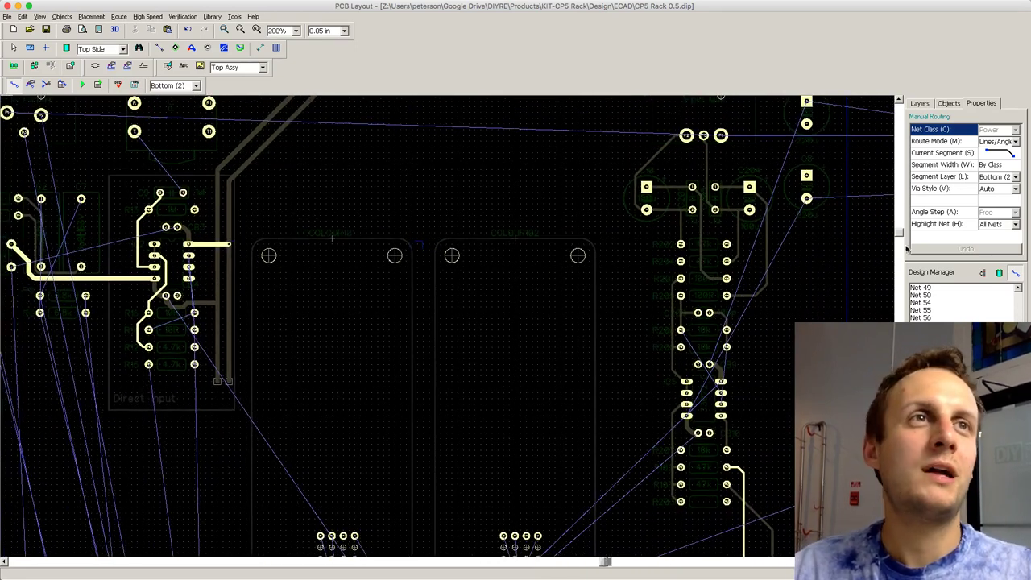
pyautogui.moveTo(900, 234); pyautogui.dragTo(899, 222)
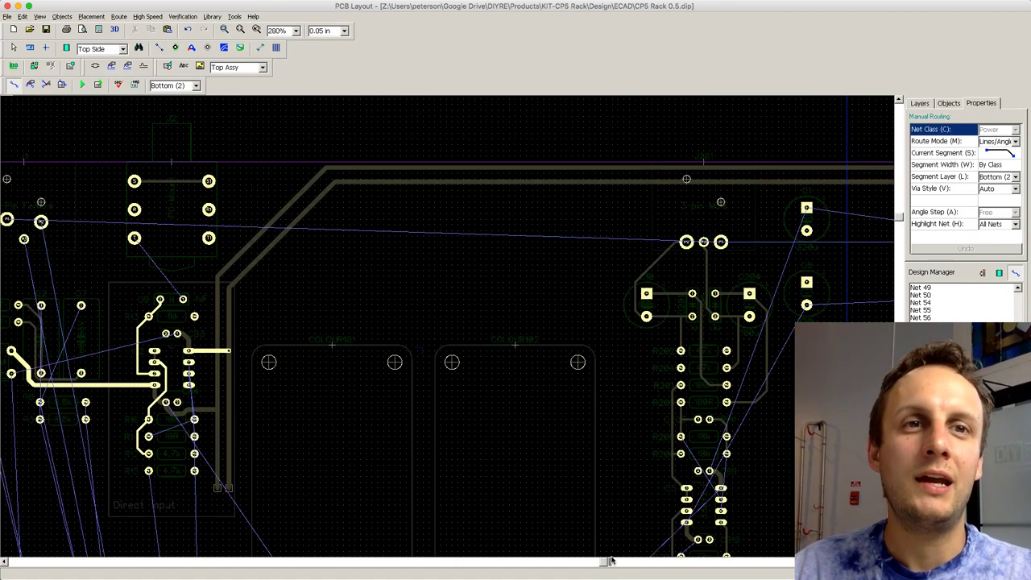
pyautogui.moveTo(609, 559); pyautogui.dragTo(567, 560)
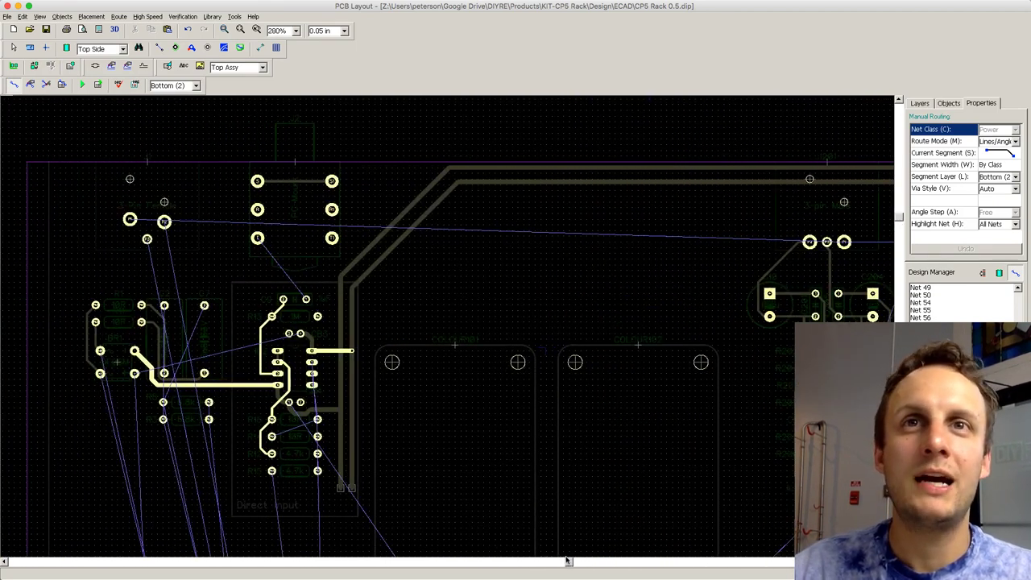
pyautogui.scroll(-1, 665, 335)
pyautogui.moveTo(900, 219); pyautogui.dragTo(899, 246)
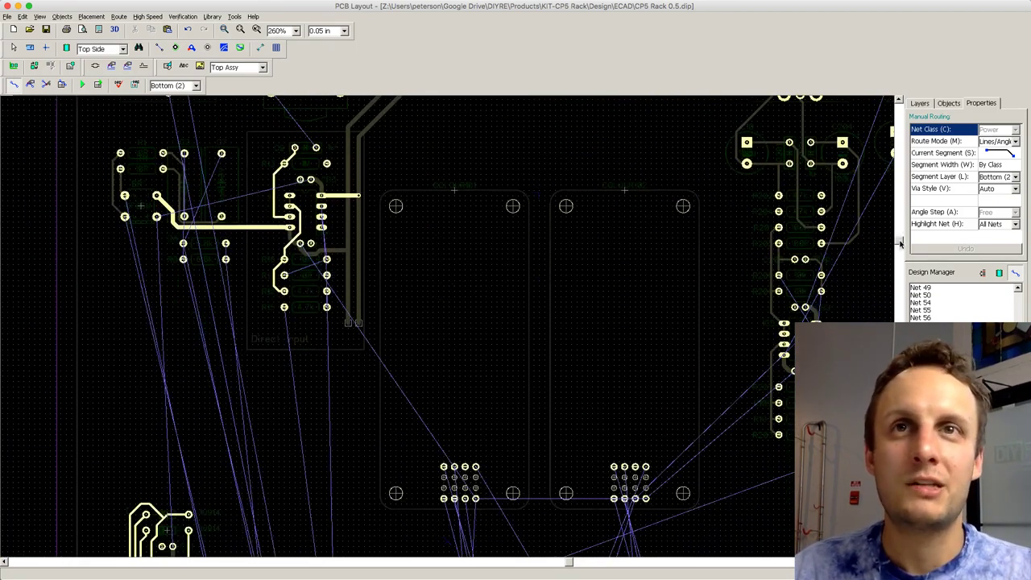
pyautogui.scroll(-1, 687, 372)
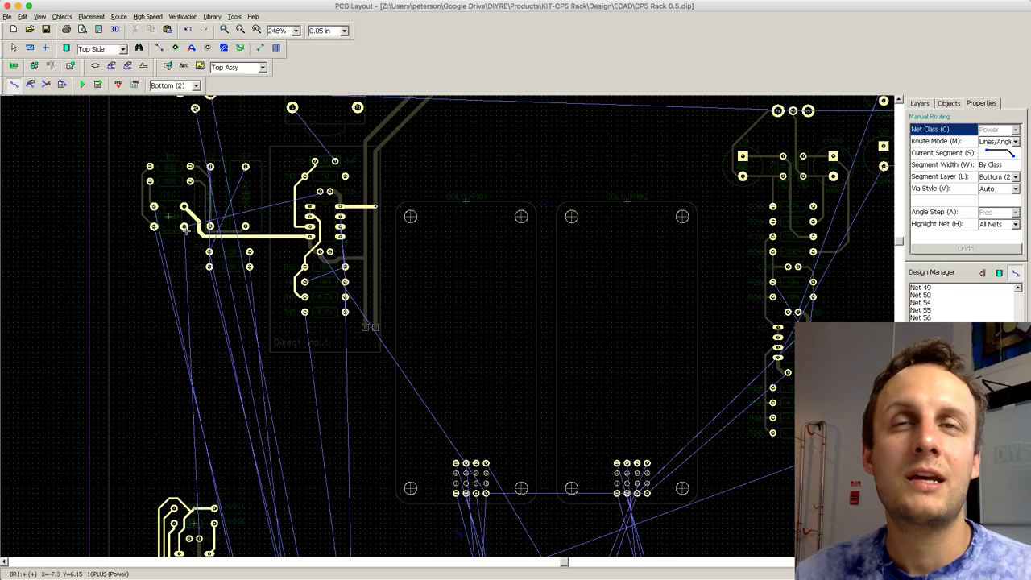
pyautogui.scroll(4, 185, 227)
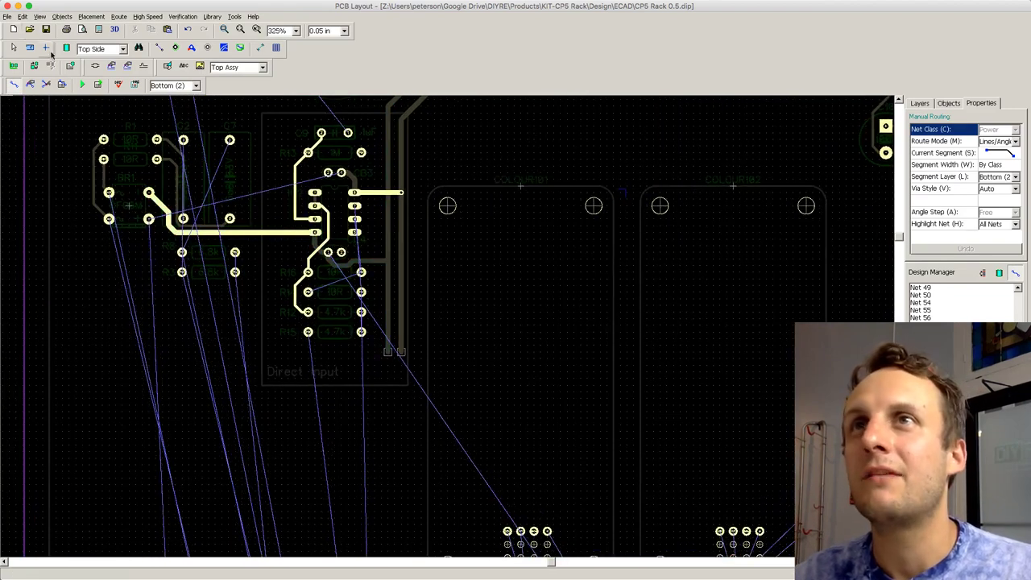
pyautogui.scroll(2, 140, 113)
# Step: Select R16 and inspect the unrouted connections around IC1, IC4, IC3 and the front-panel switches
pyautogui.click(13, 49)
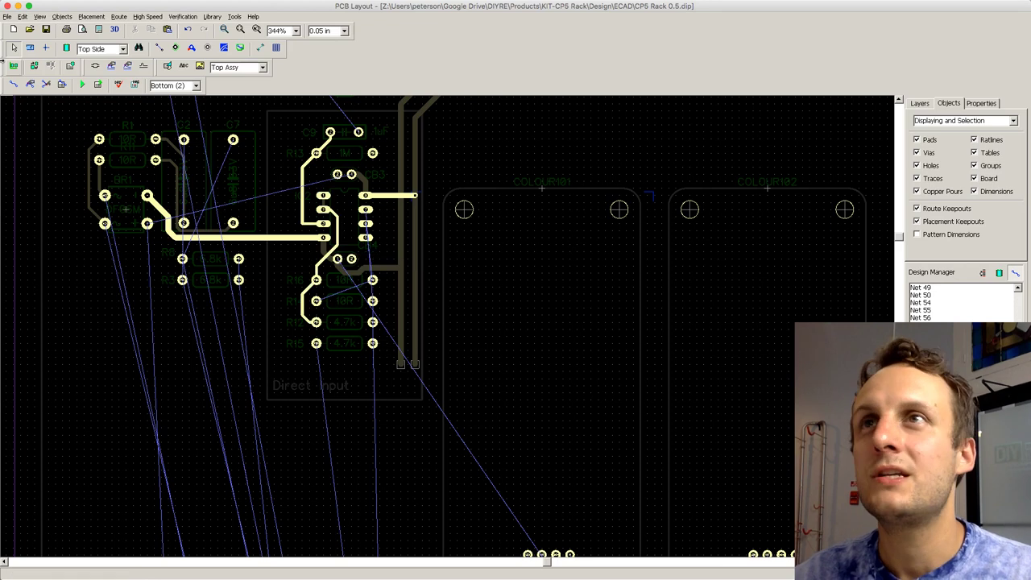
pyautogui.click(369, 273)
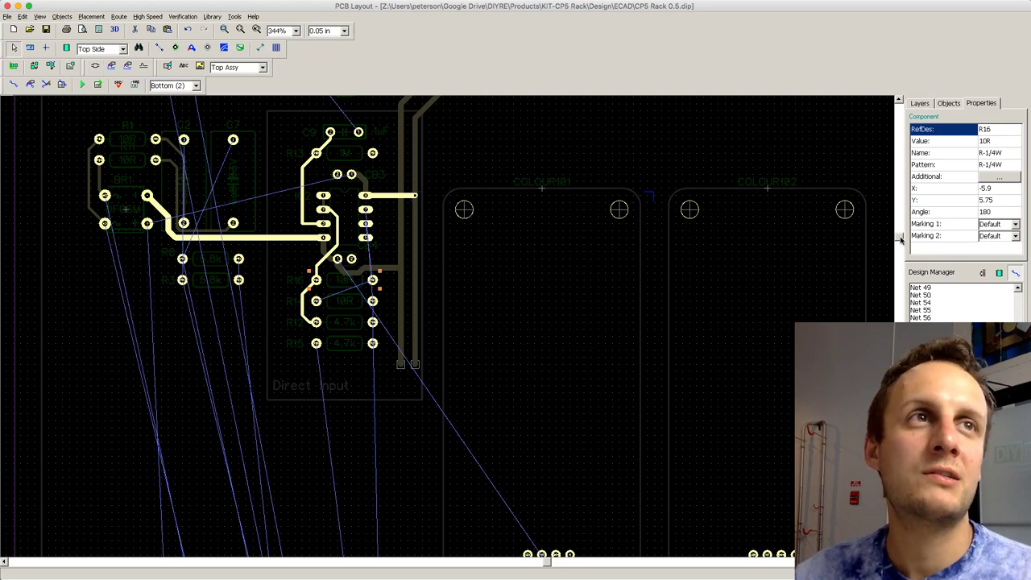
pyautogui.moveTo(900, 240); pyautogui.dragTo(900, 272)
pyautogui.scroll(-2, 643, 350)
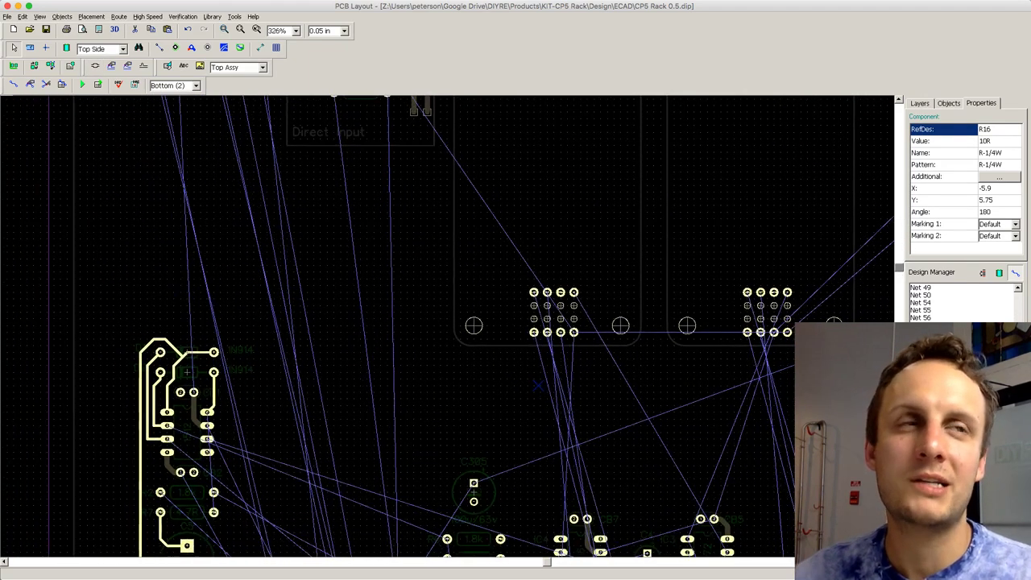
pyautogui.scroll(-3, 898, 266)
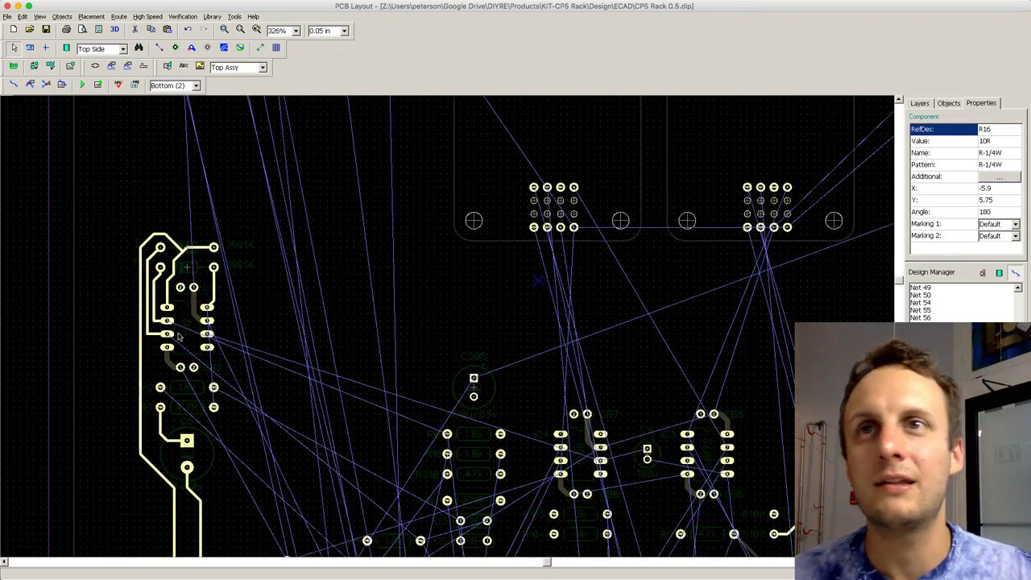
pyautogui.scroll(3, 178, 337)
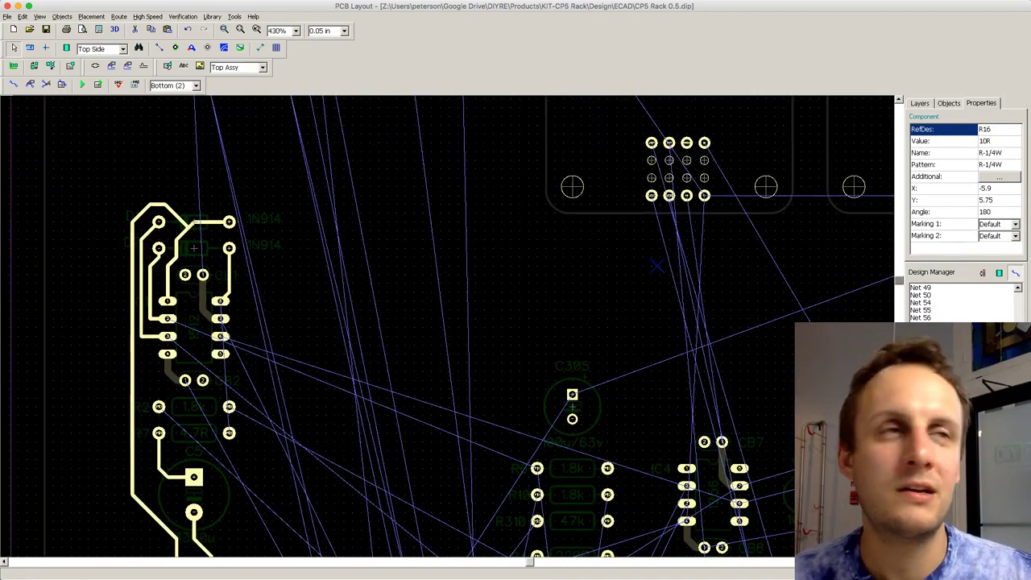
pyautogui.moveTo(901, 279); pyautogui.dragTo(900, 301)
pyautogui.scroll(-1, 581, 503)
pyautogui.moveTo(523, 564); pyautogui.dragTo(610, 565)
pyautogui.scroll(-1, 644, 538)
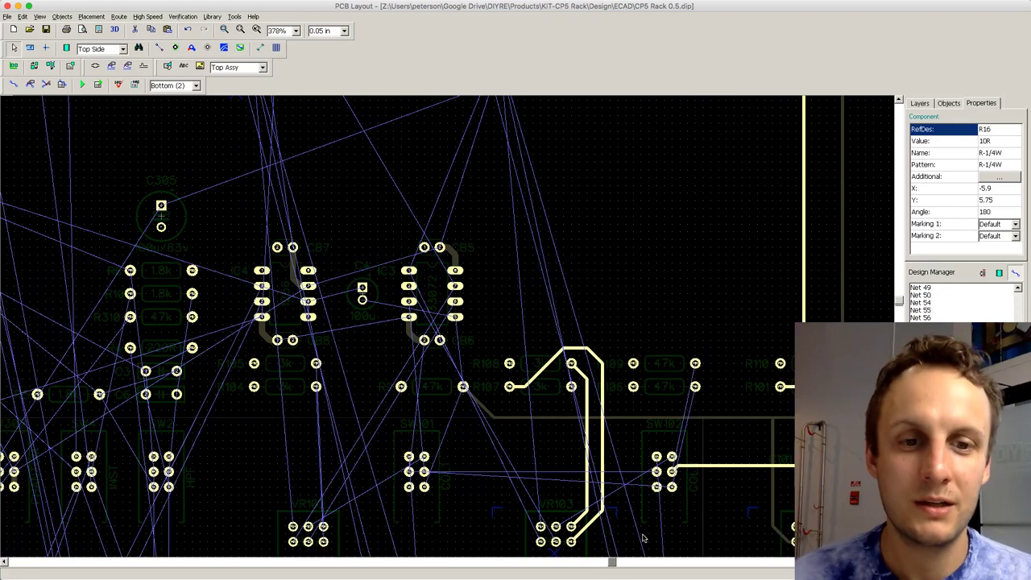
pyautogui.scroll(-1, 628, 479)
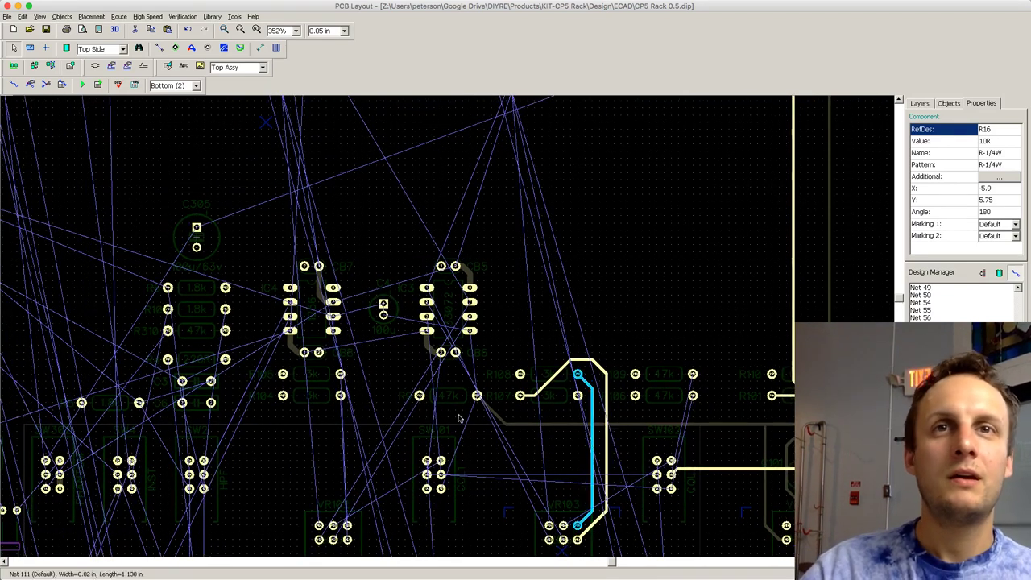
# Step: Switch manual routing to the Top layer and try starting a trace from the 16PLUS rail's lower end in the Direct Input section
pyautogui.click(13, 86)
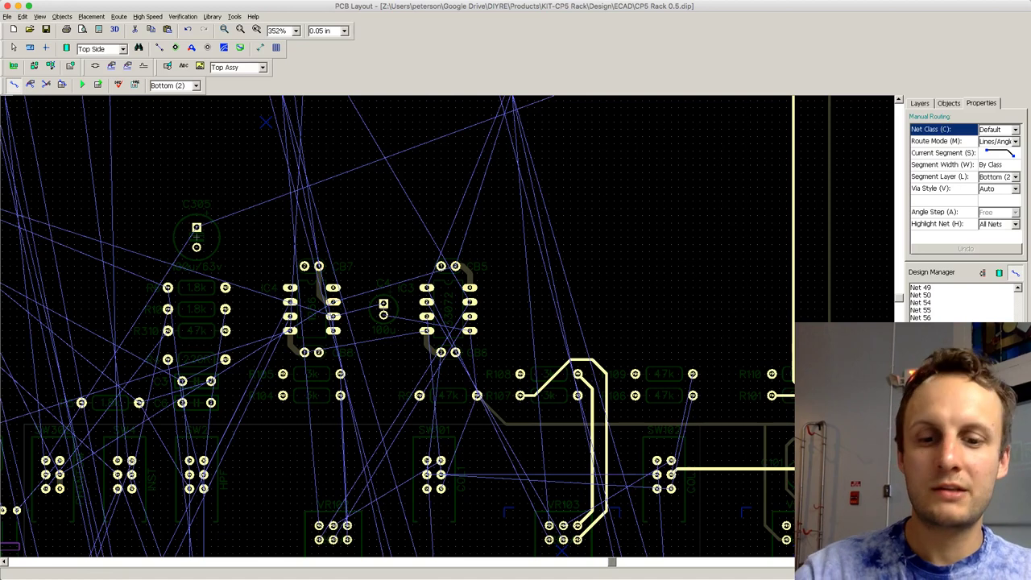
pyautogui.press('l')
pyautogui.moveTo(612, 562); pyautogui.dragTo(556, 562)
pyautogui.moveTo(899, 298); pyautogui.dragTo(900, 264)
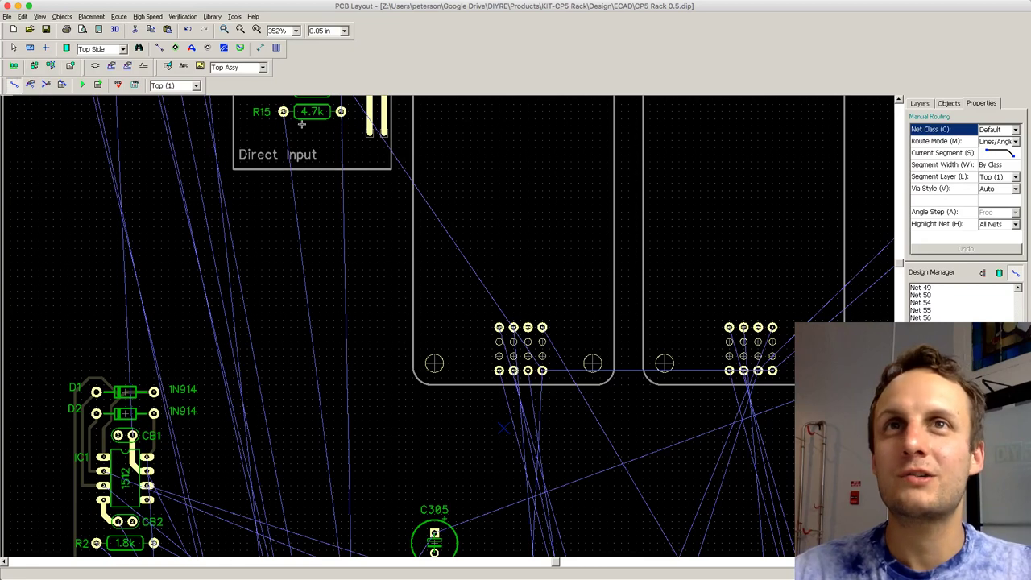
pyautogui.click(385, 130)
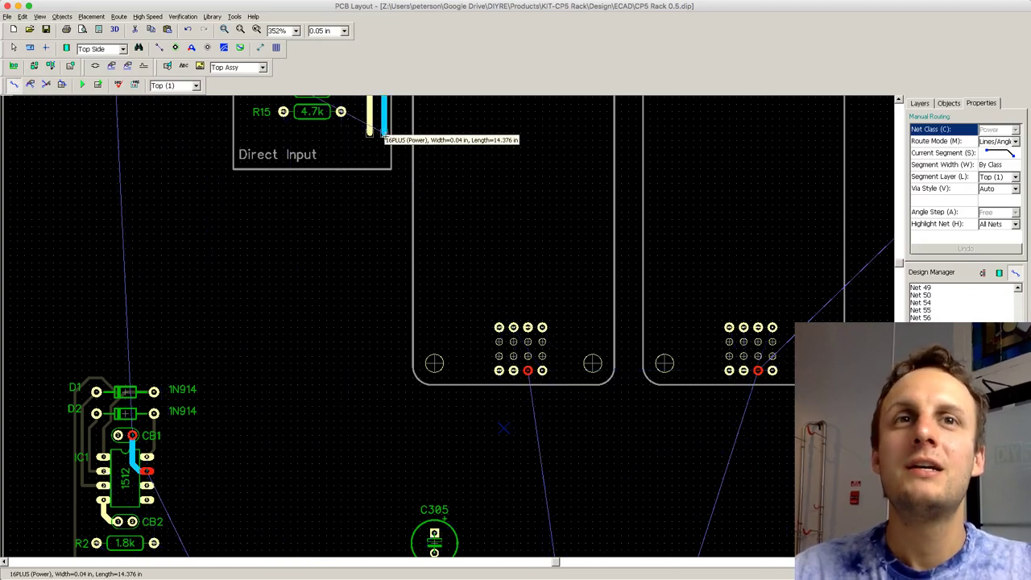
pyautogui.press('Escape')
# Step: Highlight the 16PLUS net to see its traces and pads across the whole board
pyautogui.scroll(-5, 439, 240)
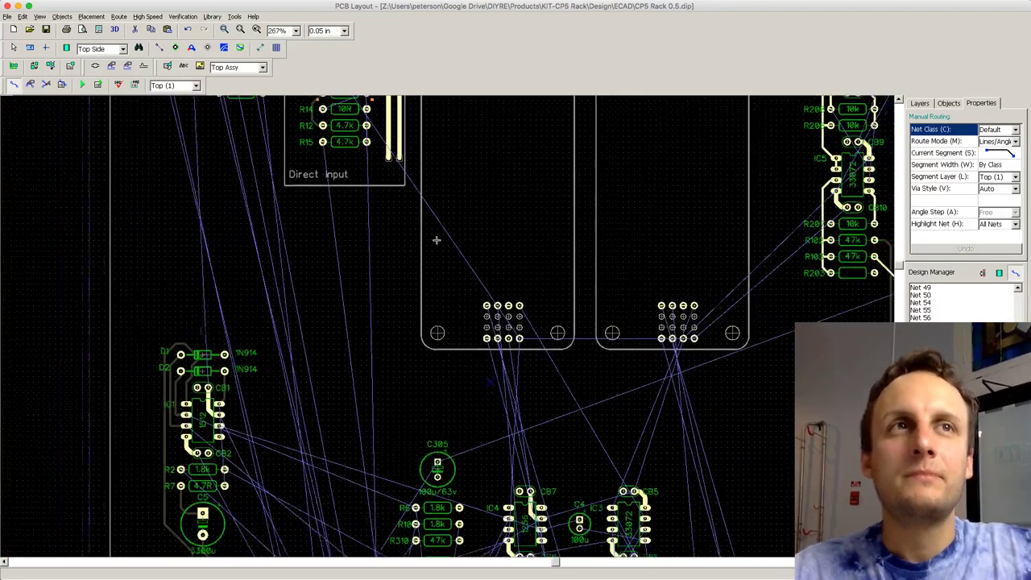
pyautogui.scroll(-1, 436, 239)
pyautogui.moveTo(555, 568); pyautogui.dragTo(584, 576)
pyautogui.scroll(-4, 587, 425)
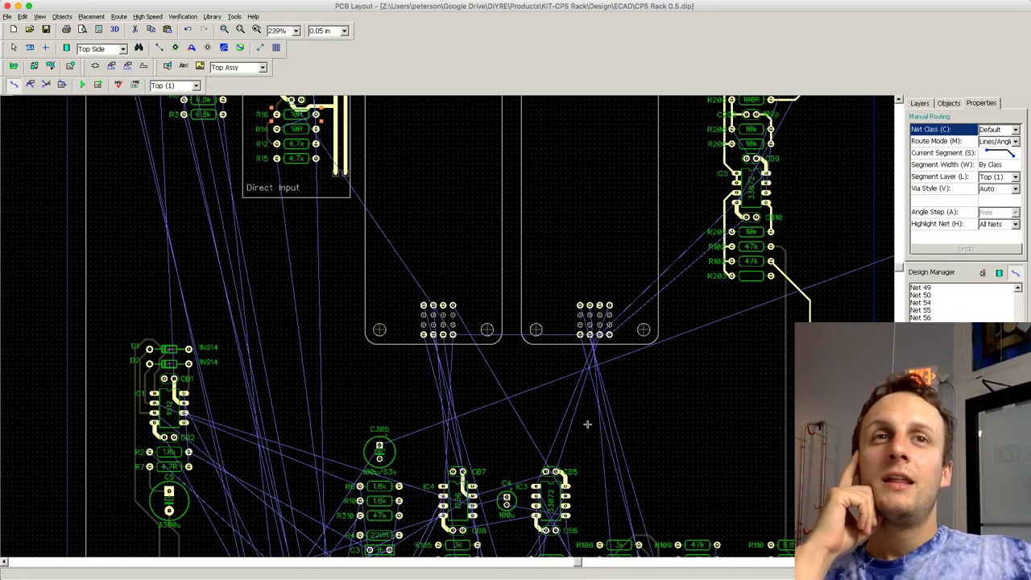
pyautogui.scroll(-4, 502, 362)
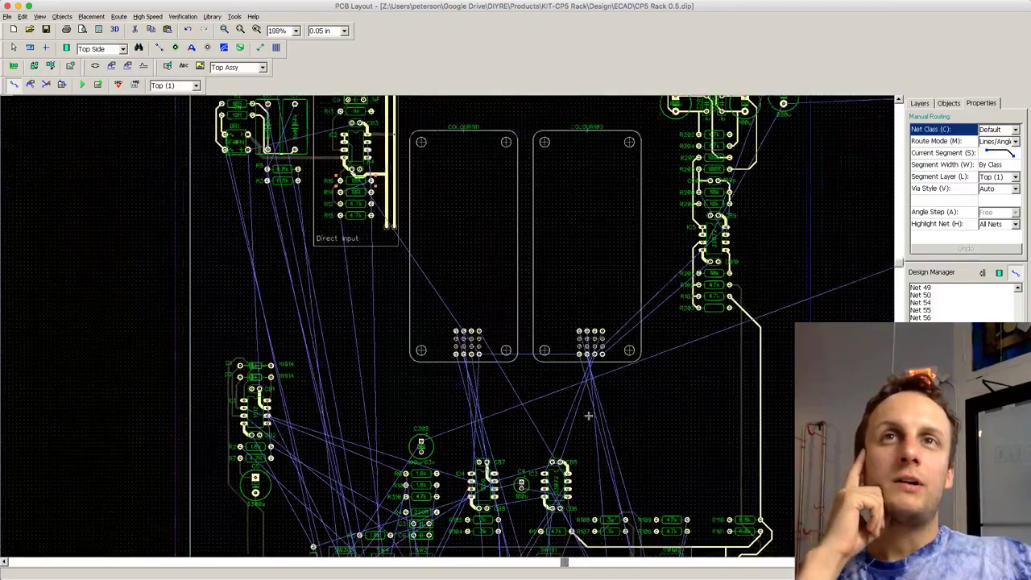
pyautogui.scroll(-3, 441, 296)
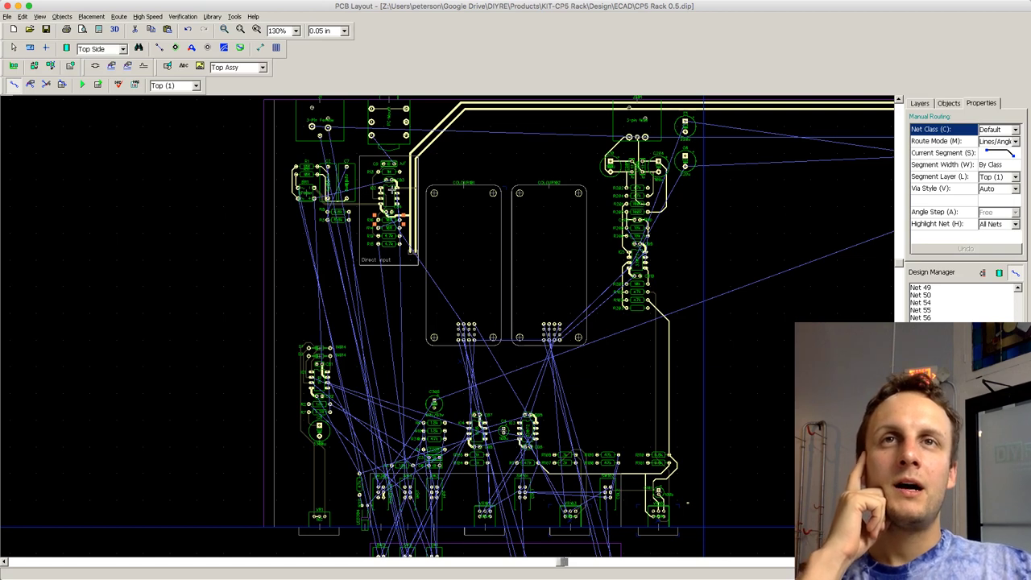
pyautogui.moveTo(1016, 370); pyautogui.dragTo(1016, 311)
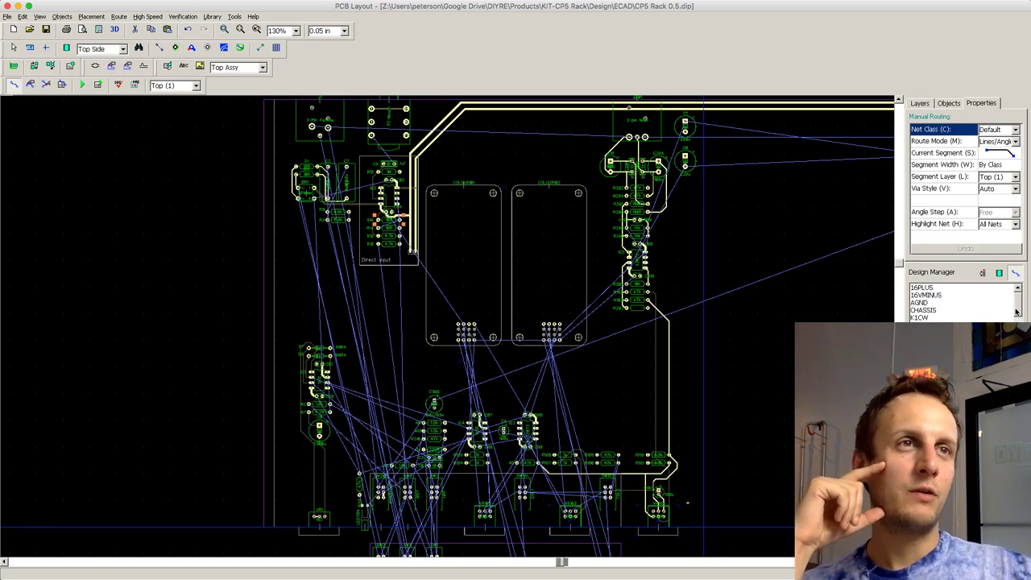
pyautogui.click(943, 290)
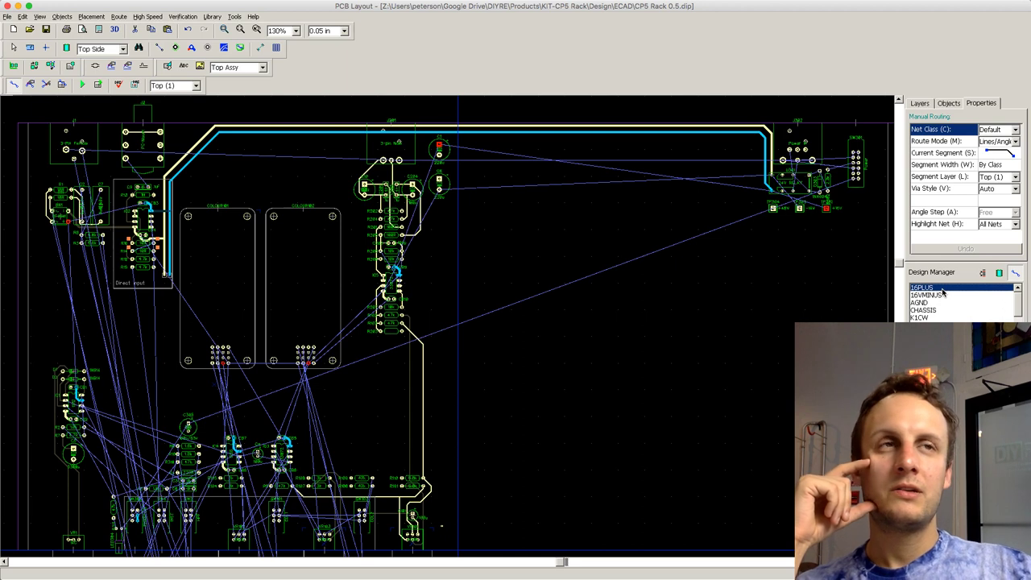
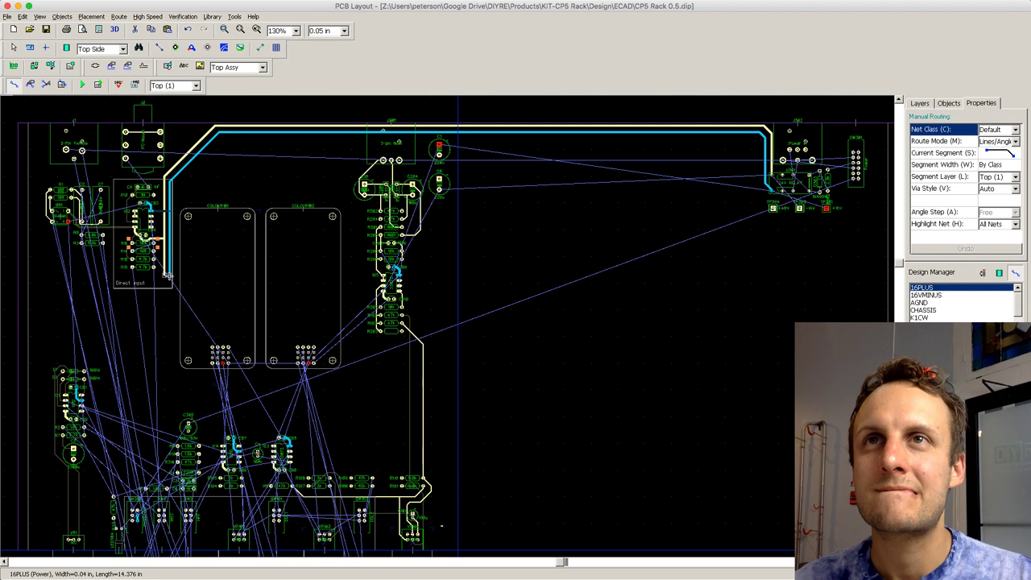
# Step: Shift the diagonal segments of the 16PLUS and 16VMINUS rails above the Direct Input section closer to the COLOUR101 module
pyautogui.press('e')
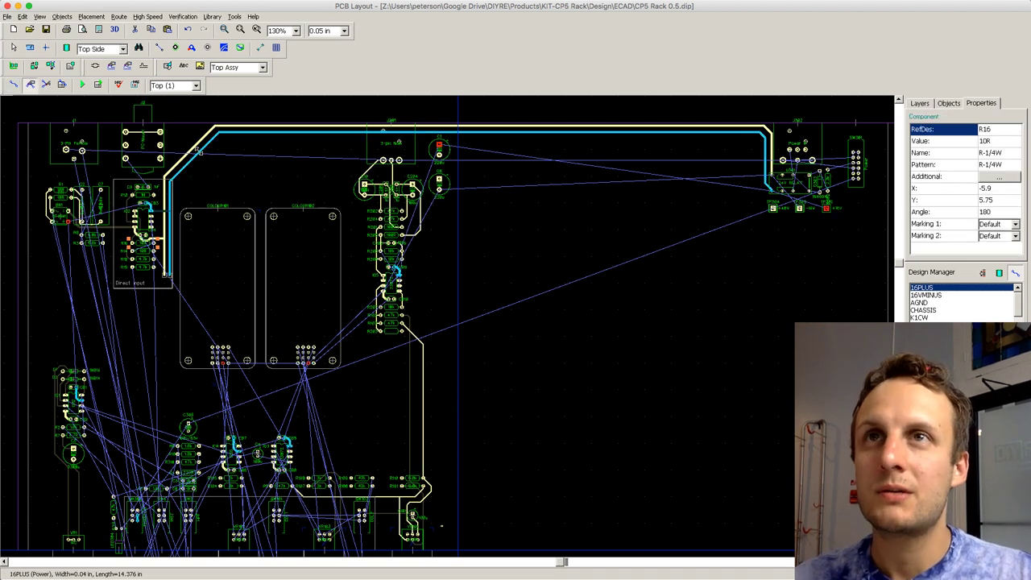
pyautogui.moveTo(198, 151); pyautogui.dragTo(200, 170)
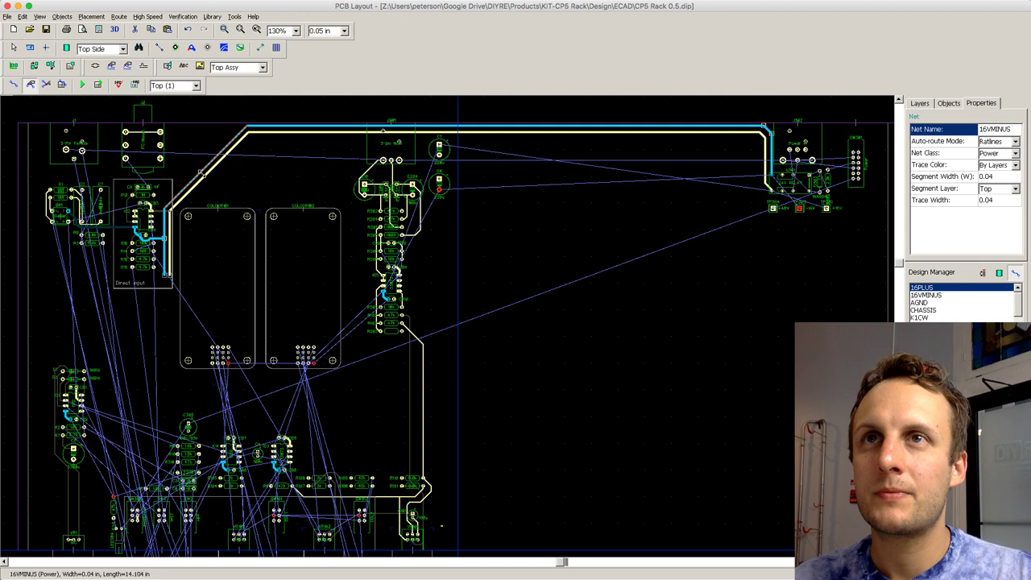
# Step: Route a Top layer 16PLUS trace from IC5's positive supply pin out past the capacitors and up to the horizontal 16PLUS rail
pyautogui.click(14, 86)
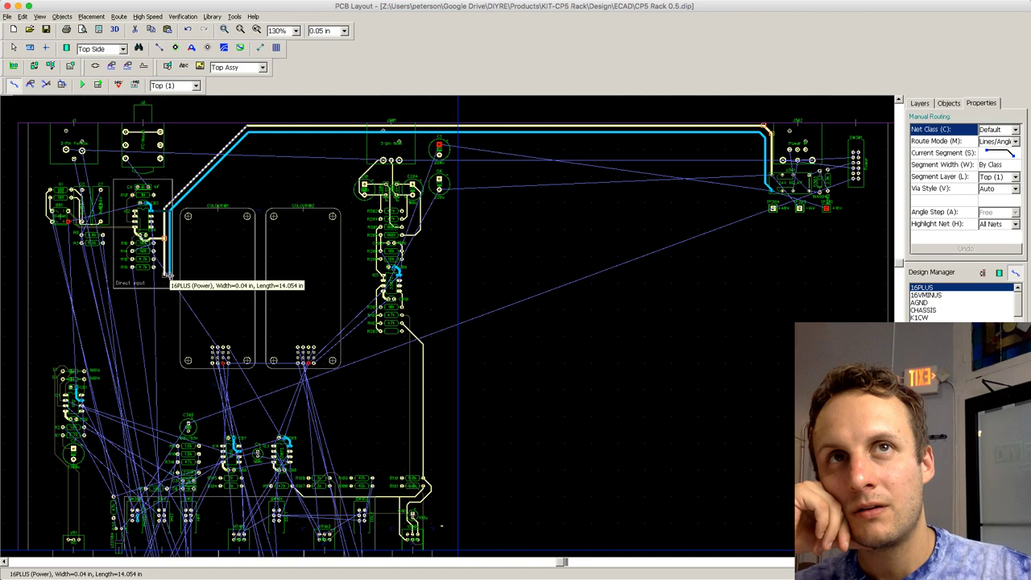
pyautogui.click(396, 273)
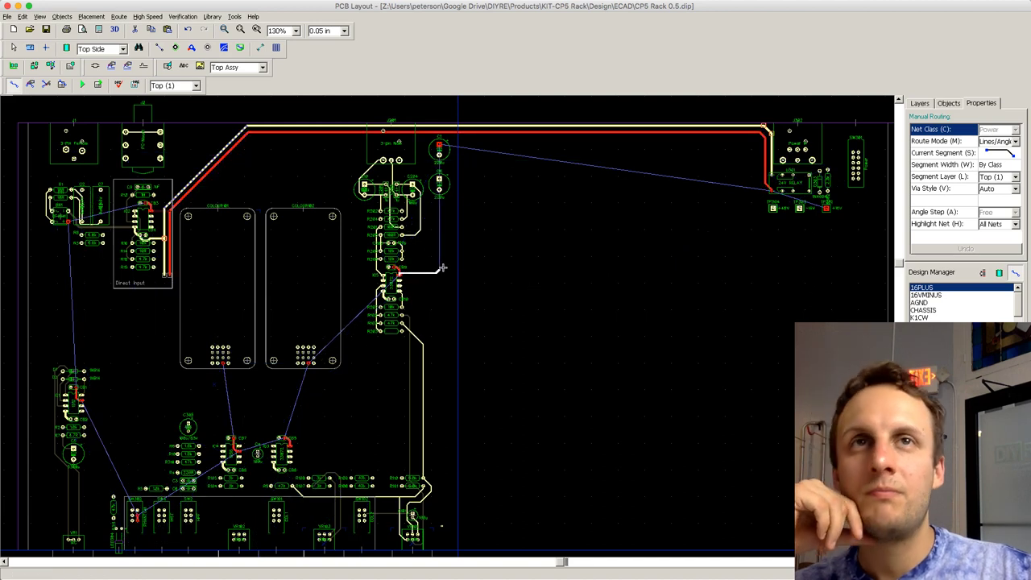
pyautogui.click(458, 254)
pyautogui.click(459, 128)
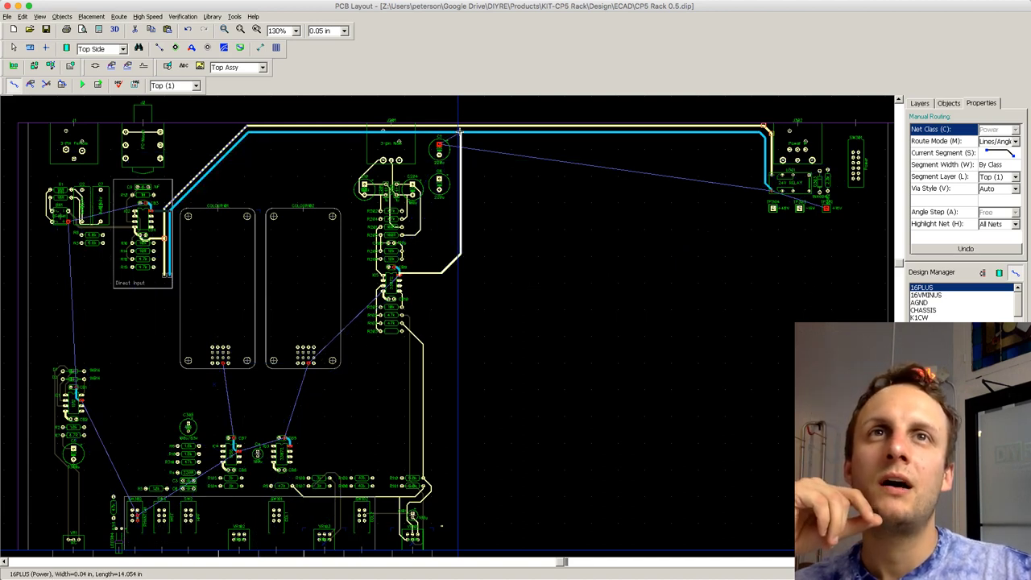
# Step: Route a short Top layer 16PLUS trace from the upper electrolytic capacitor's positive pad to the horizontal 16PLUS rail
pyautogui.click(439, 145)
pyautogui.click(439, 133)
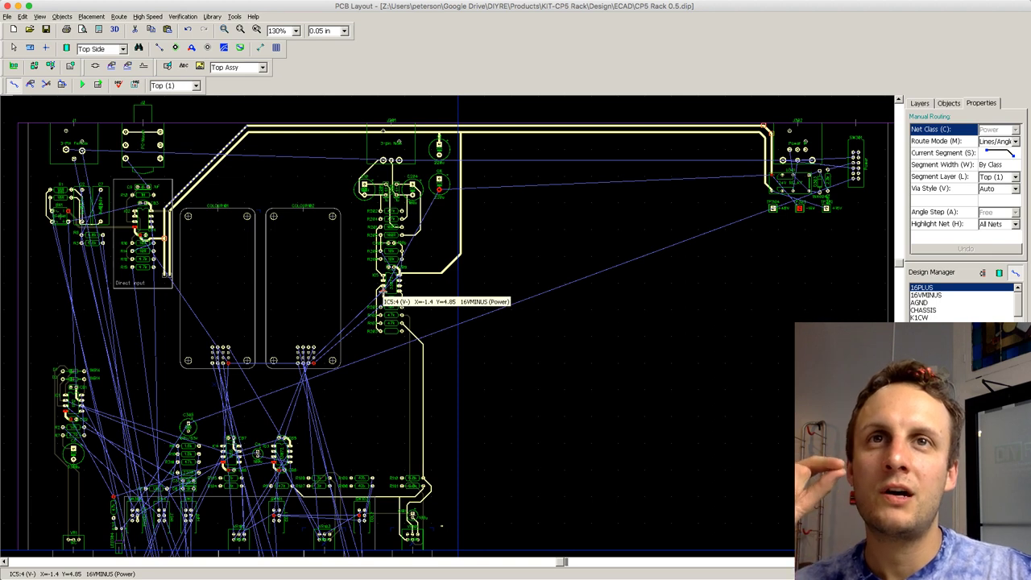
# Step: Highlight the 16VMINUS net from its trace at IC5's negative supply pin and switch manual routing to the Bottom layer
pyautogui.click(376, 292)
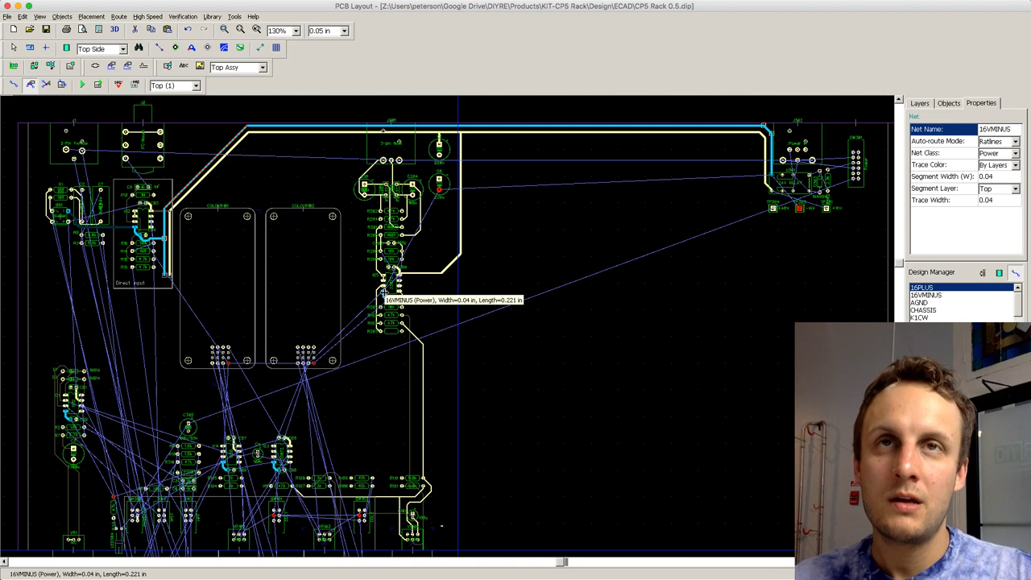
pyautogui.press('b')
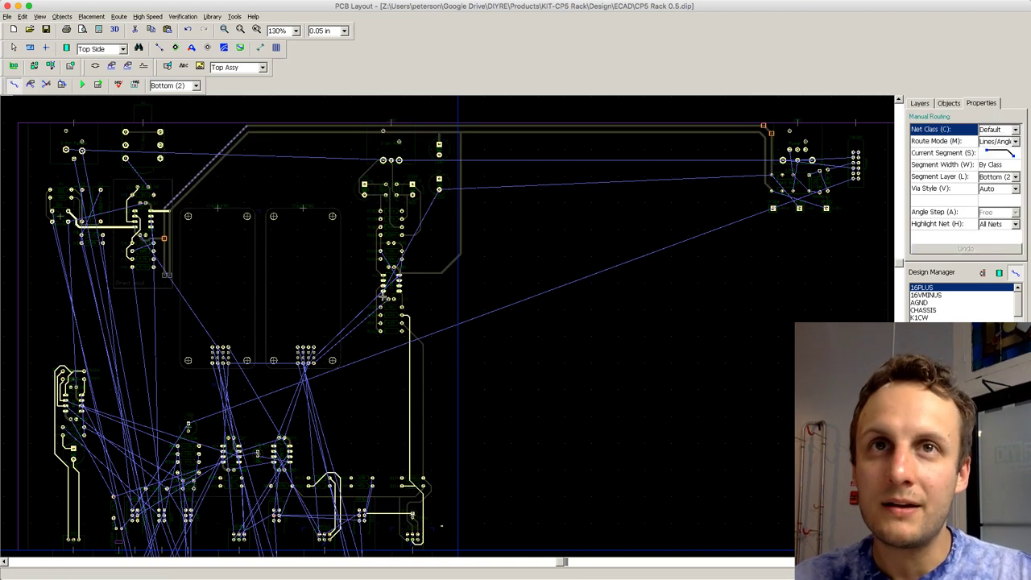
pyautogui.click(383, 294)
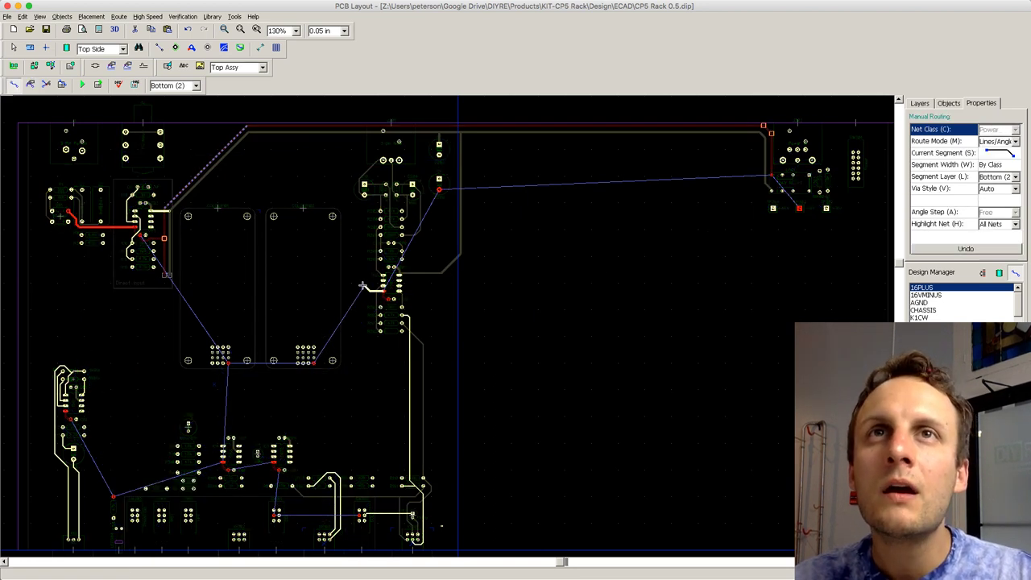
pyautogui.click(362, 285)
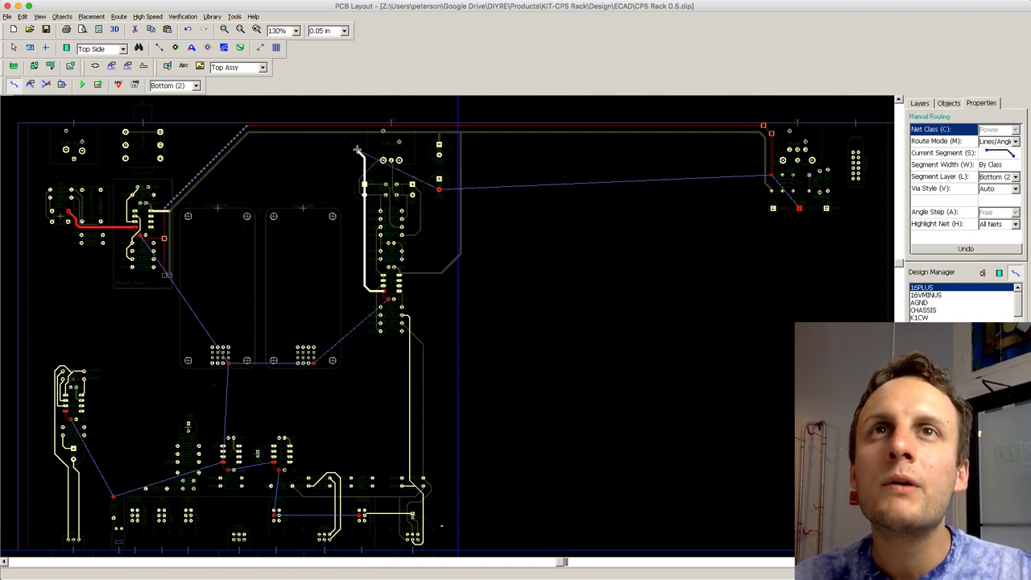
pyautogui.press('Escape')
pyautogui.click(385, 294)
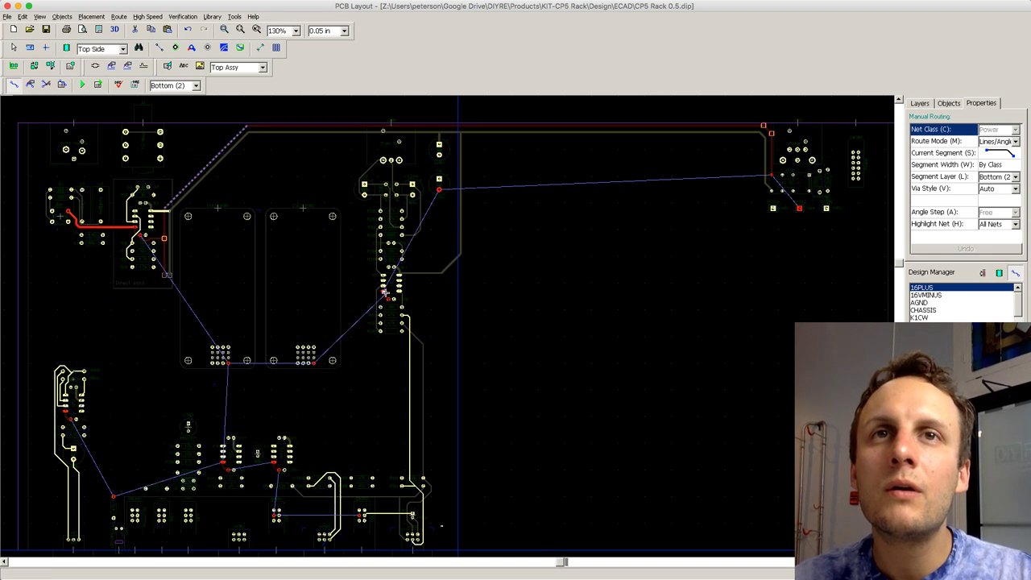
pyautogui.press('Escape')
# Step: Route a Bottom layer 16VMINUS trace from the capacitor pad below IC5 to C8's negative pad, and compare it with the Top layer
pyautogui.click(385, 295)
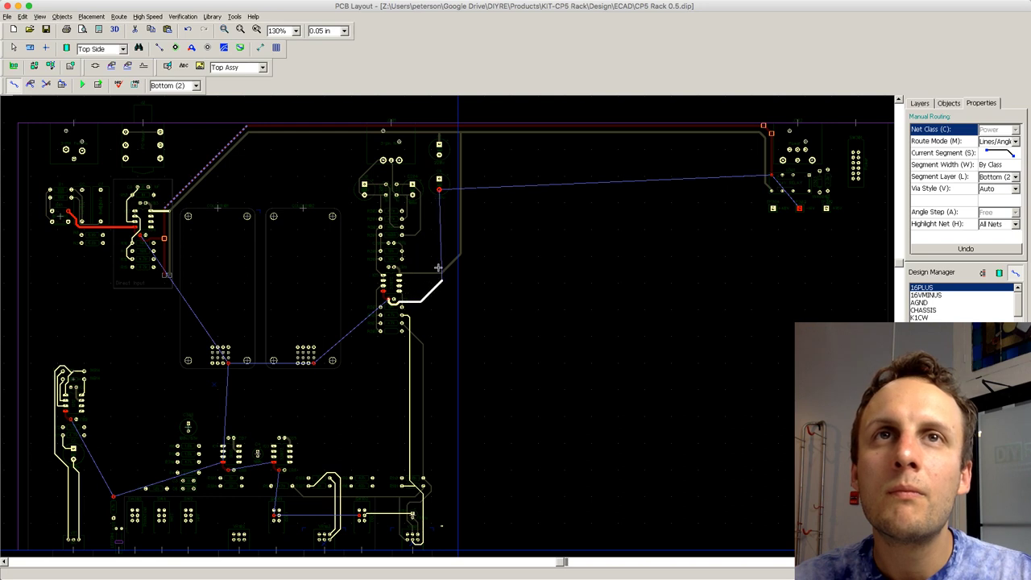
pyautogui.click(439, 190)
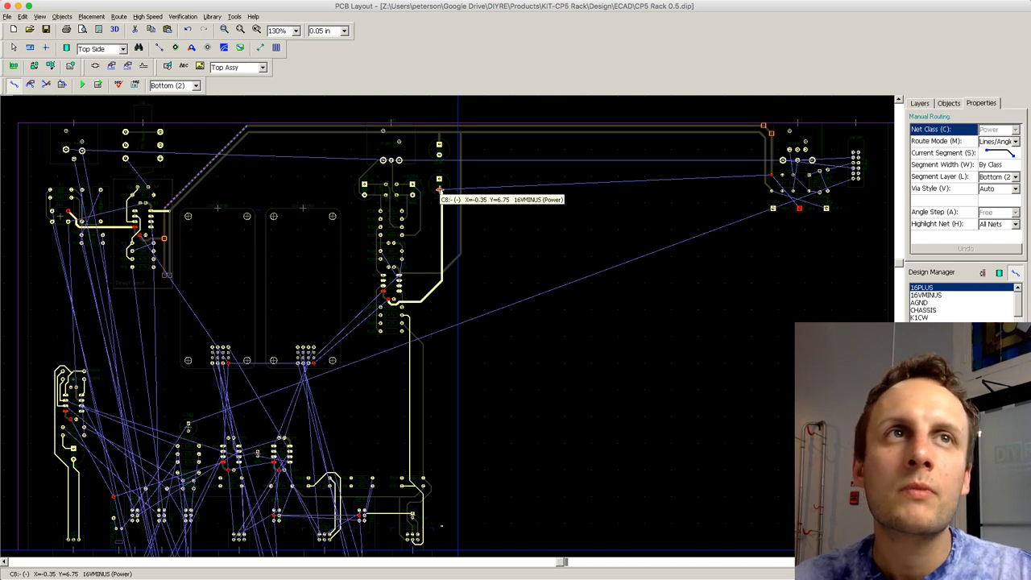
pyautogui.press('l')
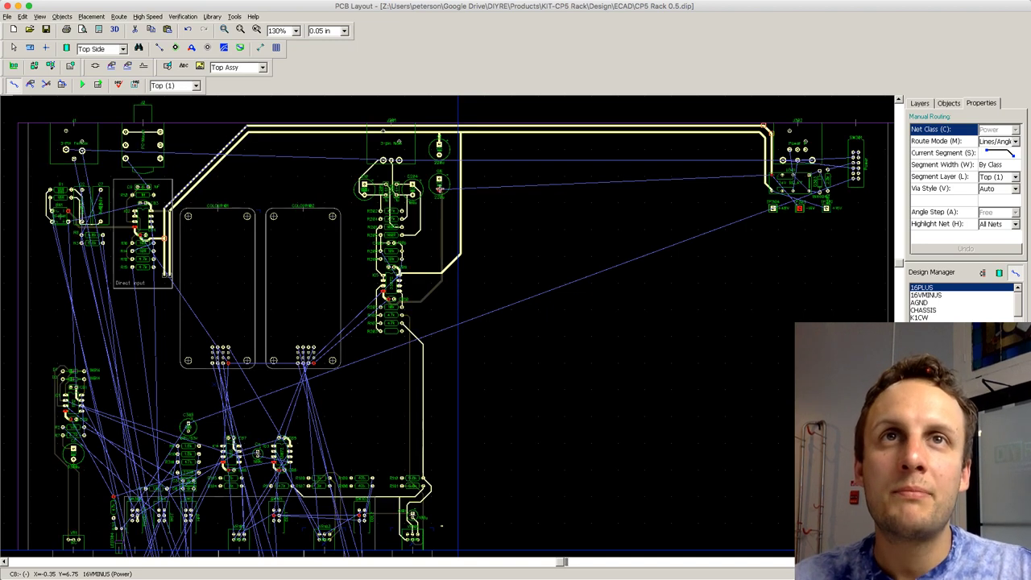
pyautogui.press('l')
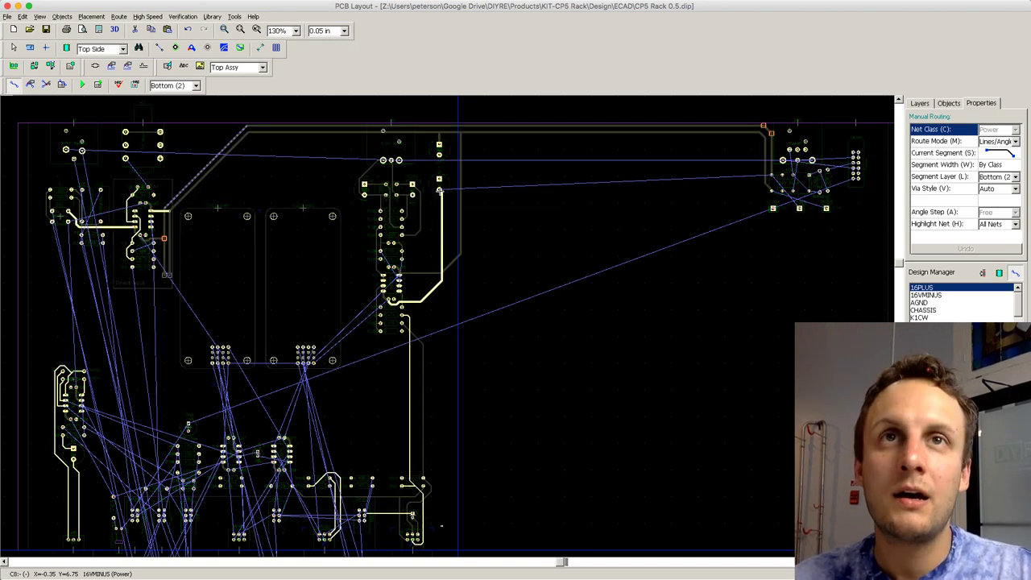
# Step: Shift the vertical 16VMINUS trace segment beside C8 outward and square off its corner at the C8 pad on the bottom layer
pyautogui.press('e')
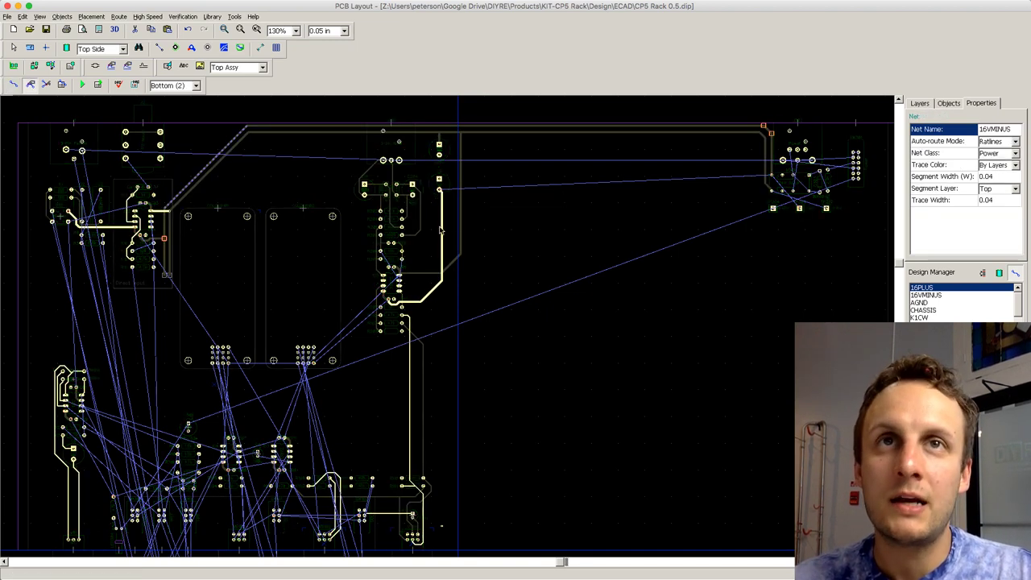
pyautogui.moveTo(442, 224); pyautogui.dragTo(447, 222)
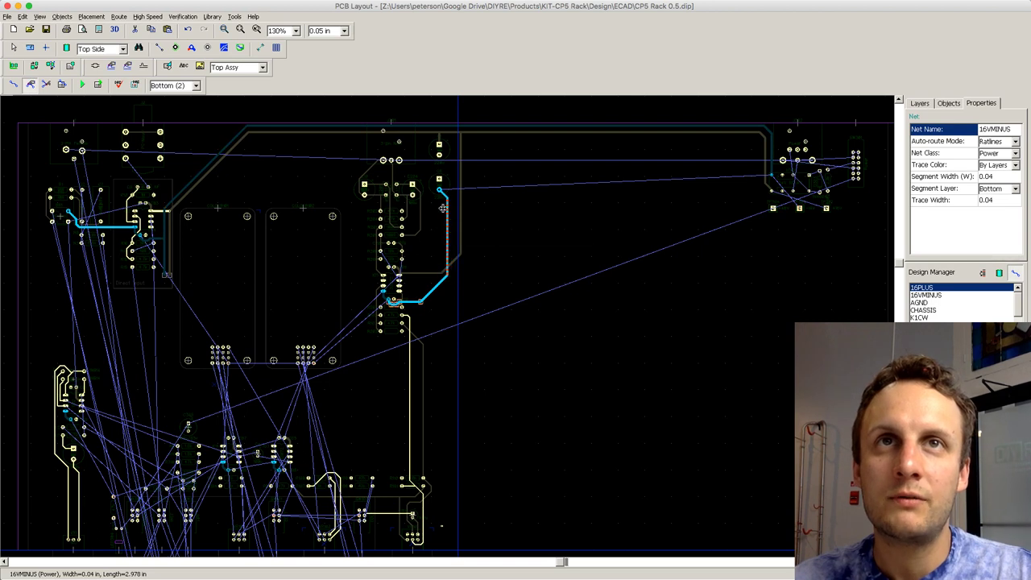
pyautogui.moveTo(444, 186); pyautogui.dragTo(449, 187)
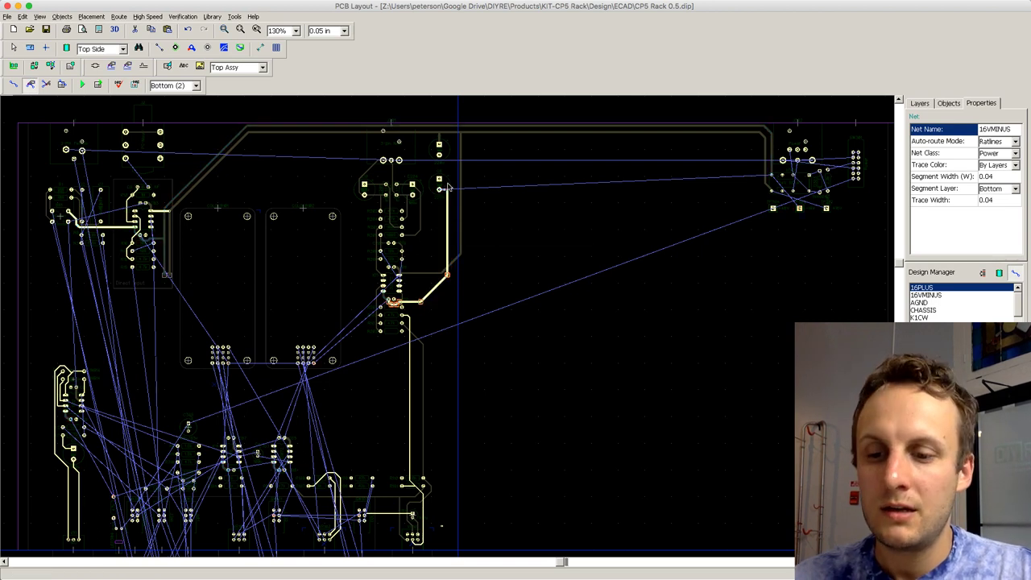
# Step: Place a static via at X -0.2, Y 7.95 on the upper horizontal 16VMINUS trace, in line with C8's vertical trace, and check both layers
pyautogui.click(192, 48)
pyautogui.scroll(2, 459, 122)
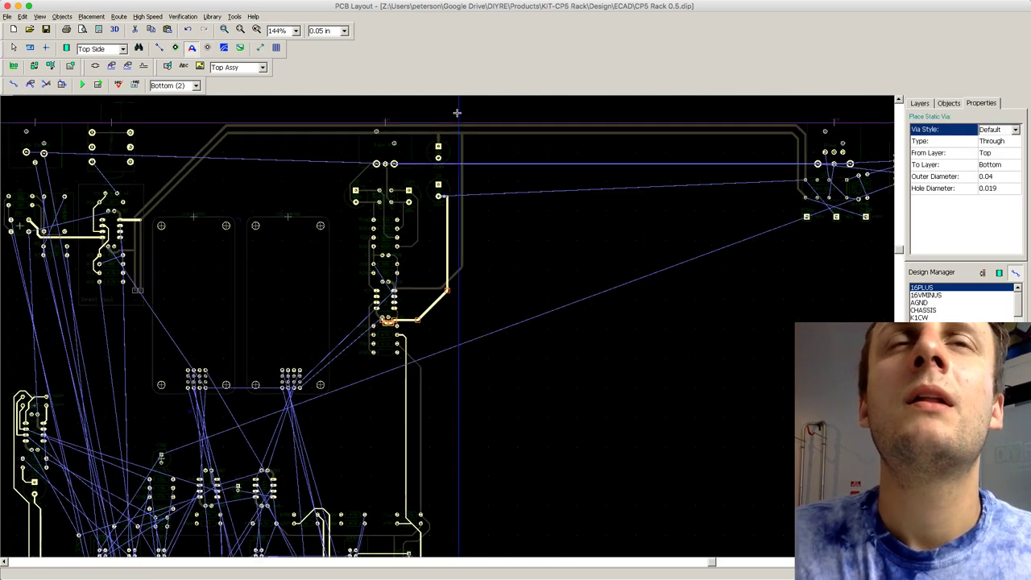
pyautogui.scroll(1, 459, 185)
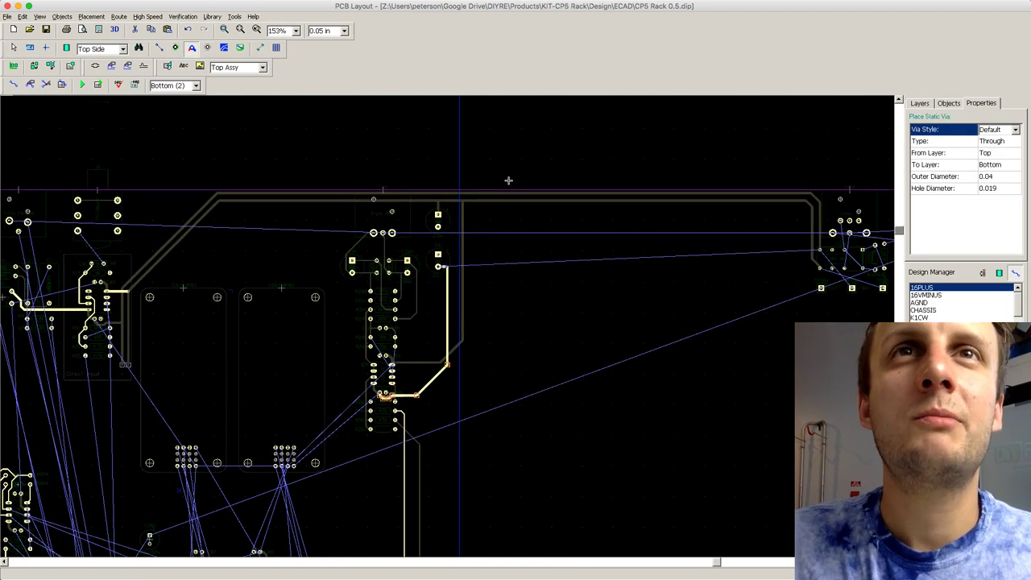
pyautogui.scroll(2, 409, 195)
pyautogui.scroll(2, 427, 195)
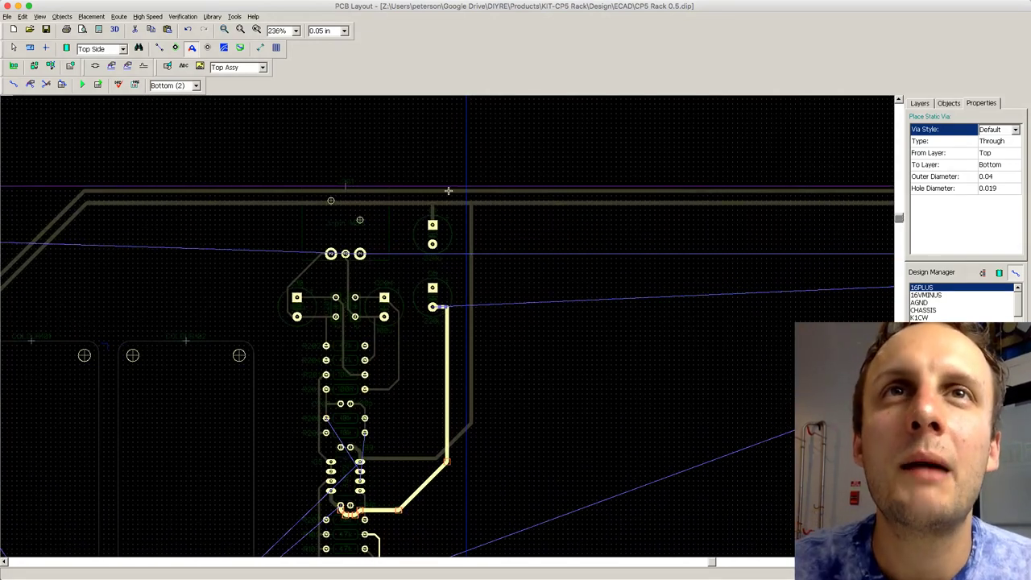
pyautogui.click(448, 190)
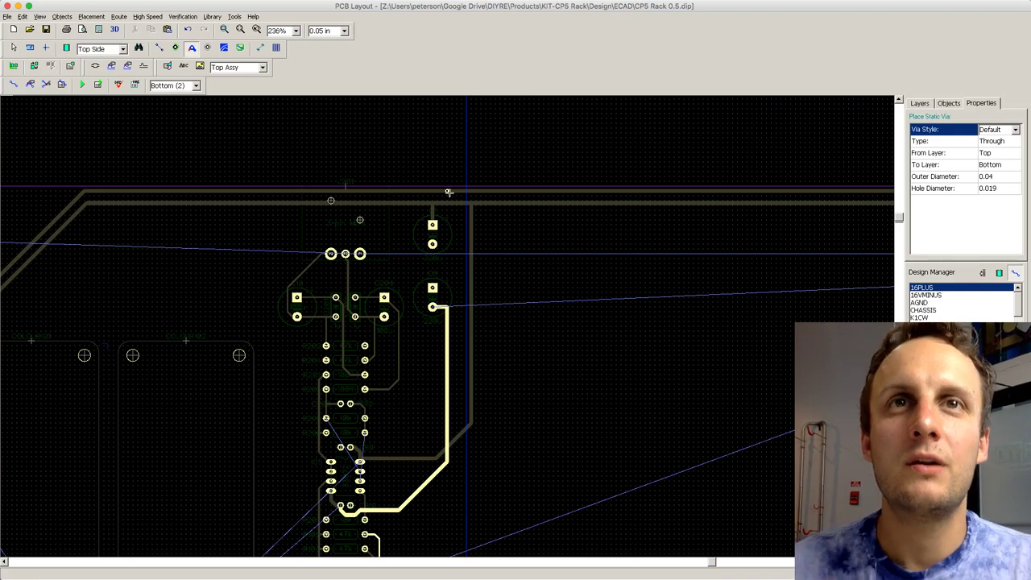
pyautogui.press('*')
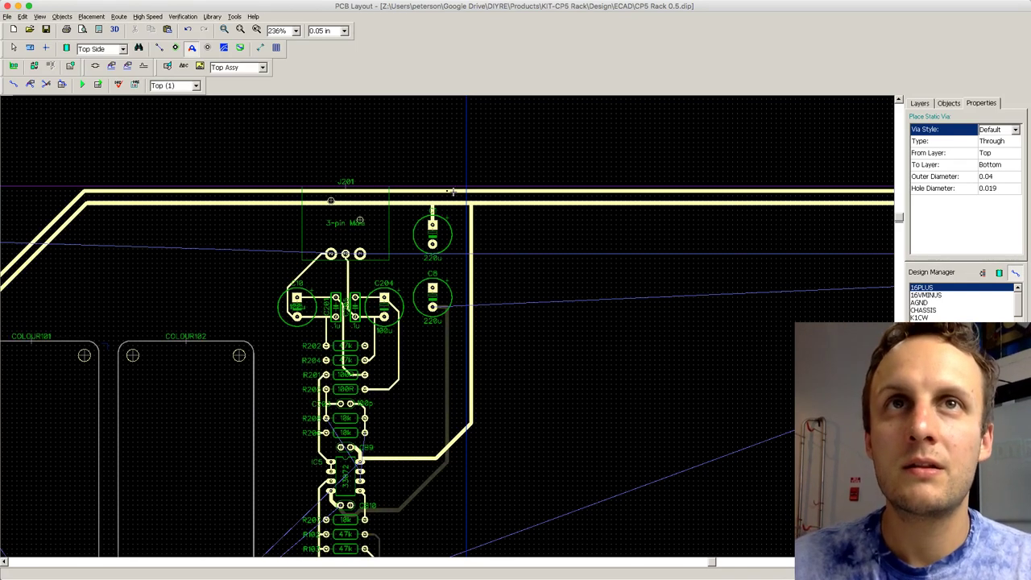
pyautogui.press('Escape')
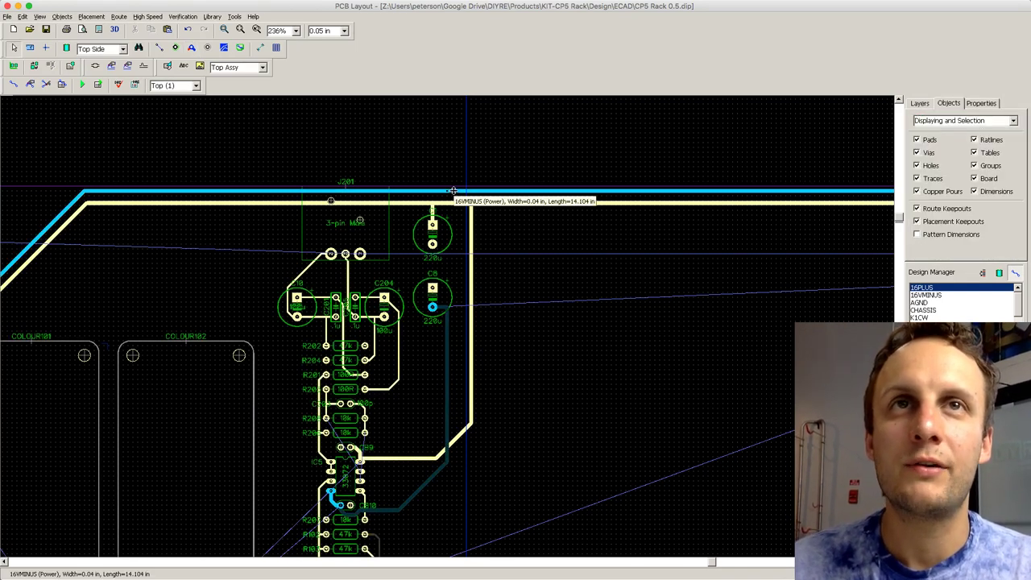
pyautogui.press('b')
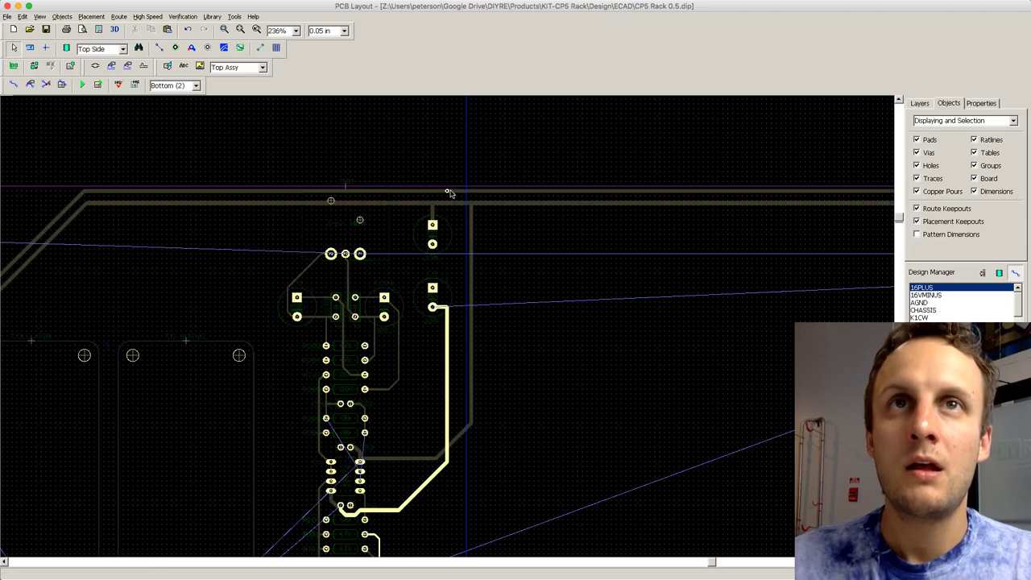
pyautogui.click(448, 192)
pyautogui.moveTo(449, 193); pyautogui.dragTo(448, 192)
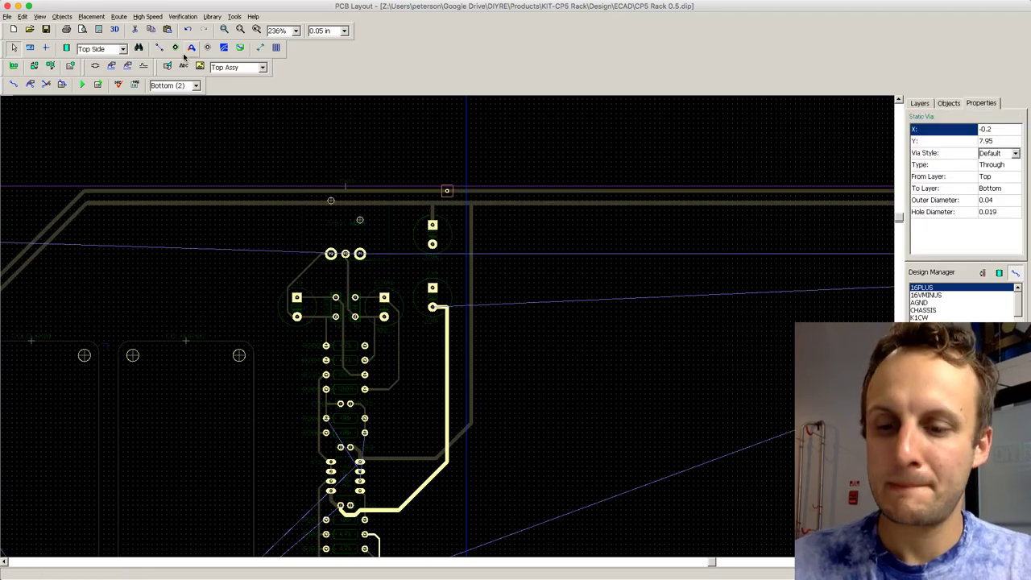
# Step: Route a straight 16VMINUS trace on the bottom layer from the corner beside C8 up to the static via
pyautogui.click(14, 85)
pyautogui.click(448, 303)
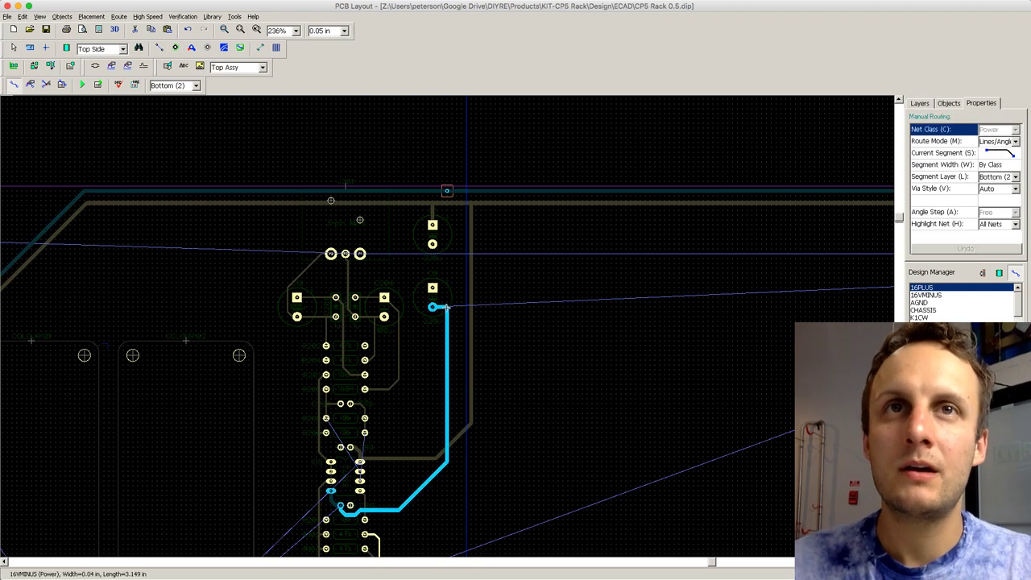
pyautogui.click(447, 191)
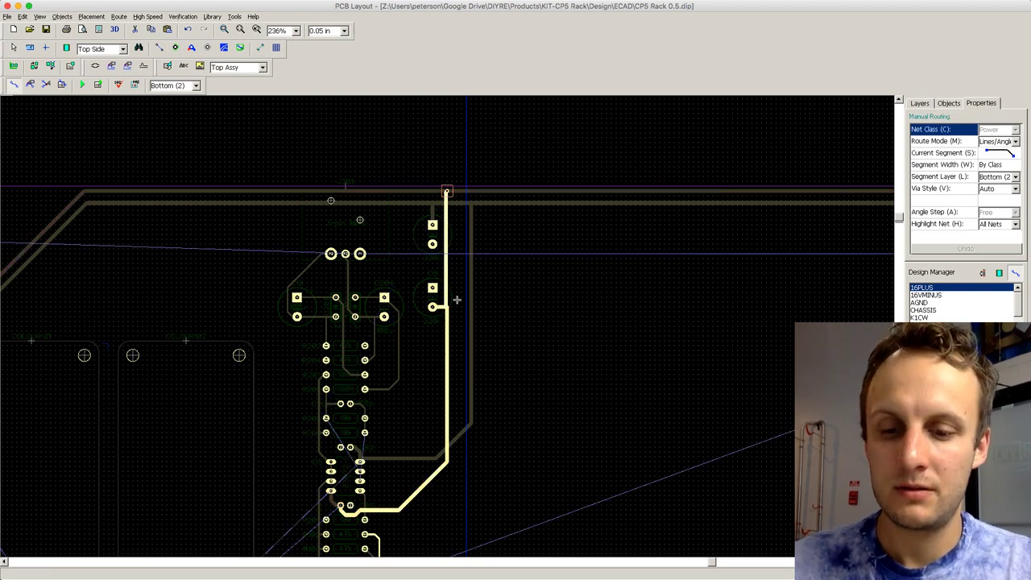
pyautogui.press('Escape')
# Step: Extend the vertical 16PLUS and 16VMINUS traces beside COLOUR101 down past its lower edge on the top layer
pyautogui.scroll(-1, 451, 396)
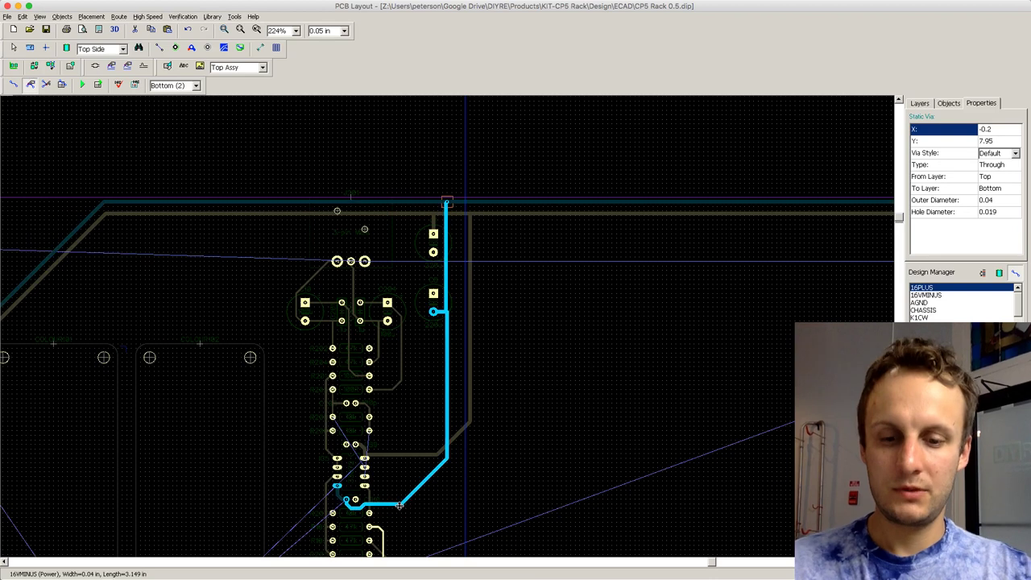
pyautogui.press('1')
pyautogui.scroll(-1, 362, 451)
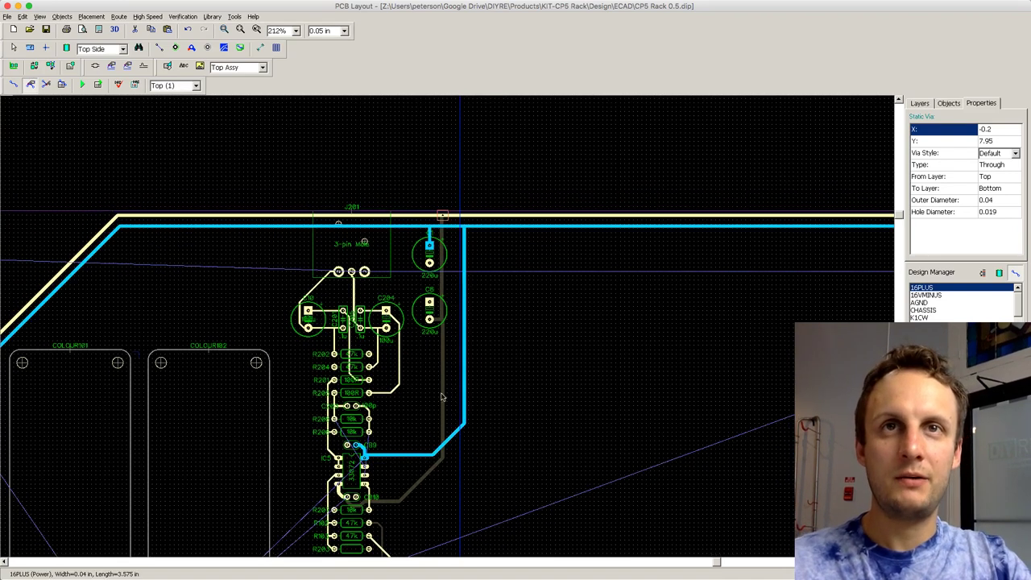
pyautogui.scroll(1, 431, 310)
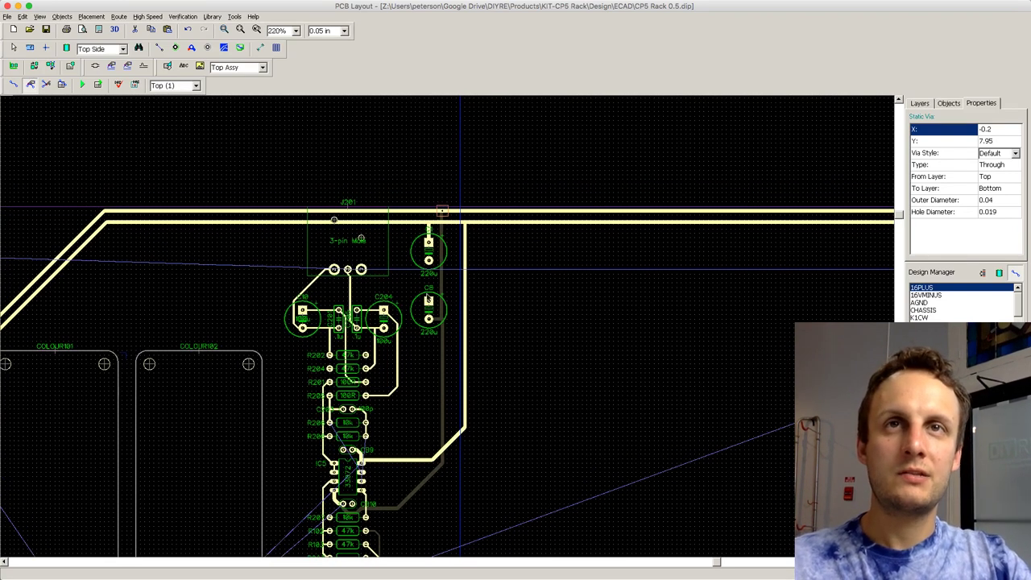
pyautogui.scroll(-3, 520, 427)
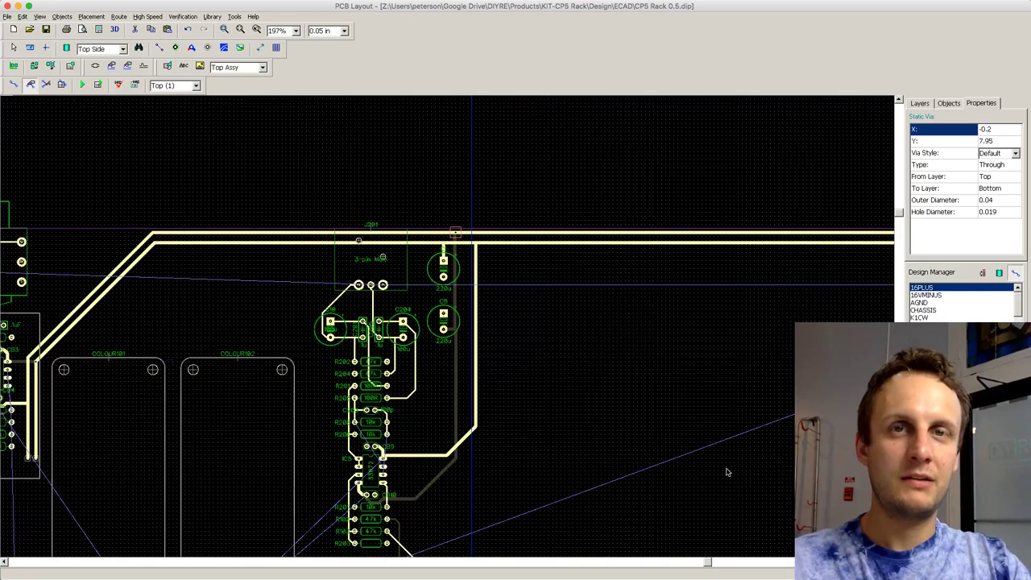
pyautogui.scroll(-2, 708, 467)
pyautogui.moveTo(700, 561); pyautogui.dragTo(602, 562)
pyautogui.moveTo(898, 221); pyautogui.dragTo(899, 258)
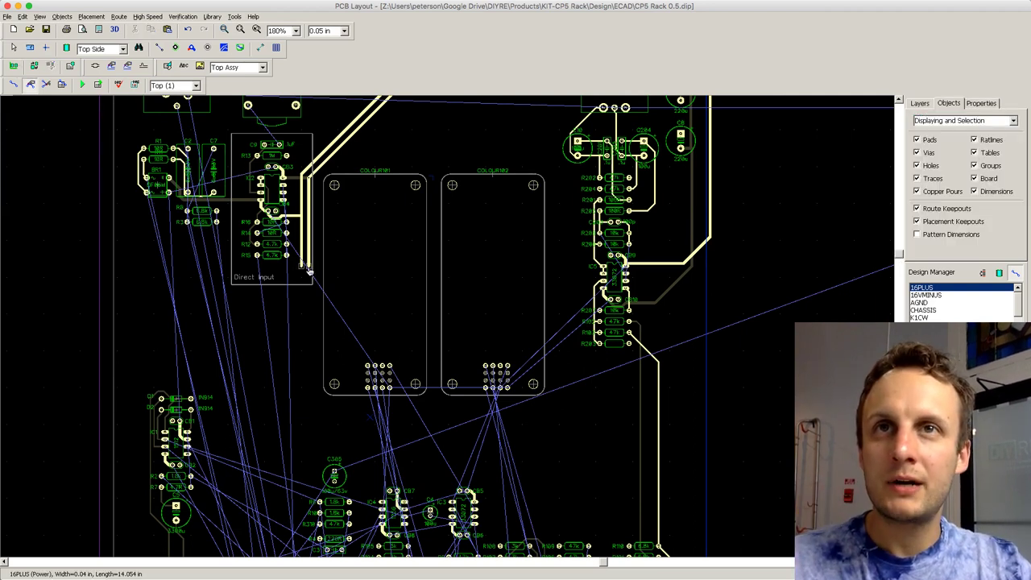
pyautogui.moveTo(309, 266); pyautogui.dragTo(306, 367)
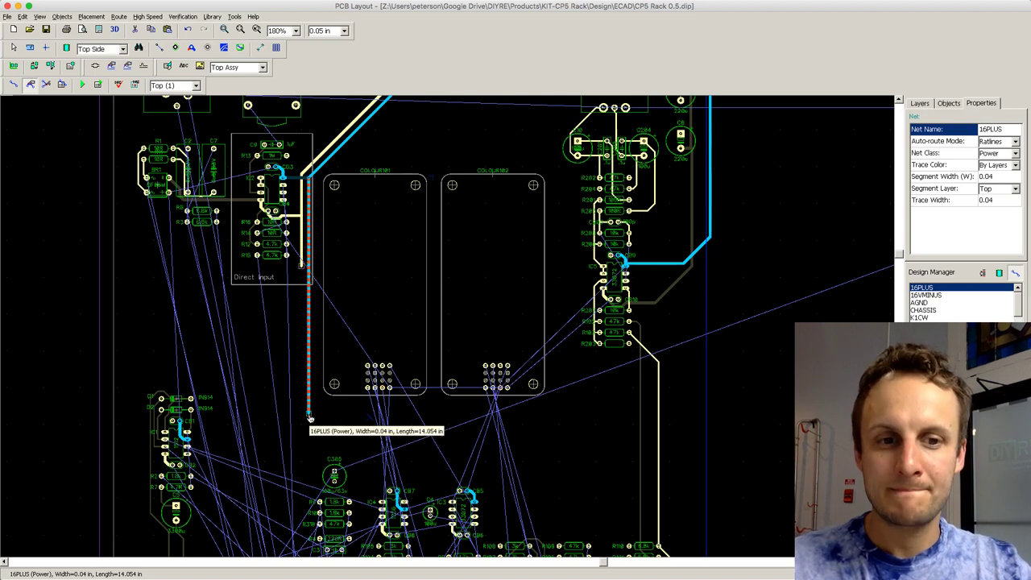
pyautogui.click(308, 414)
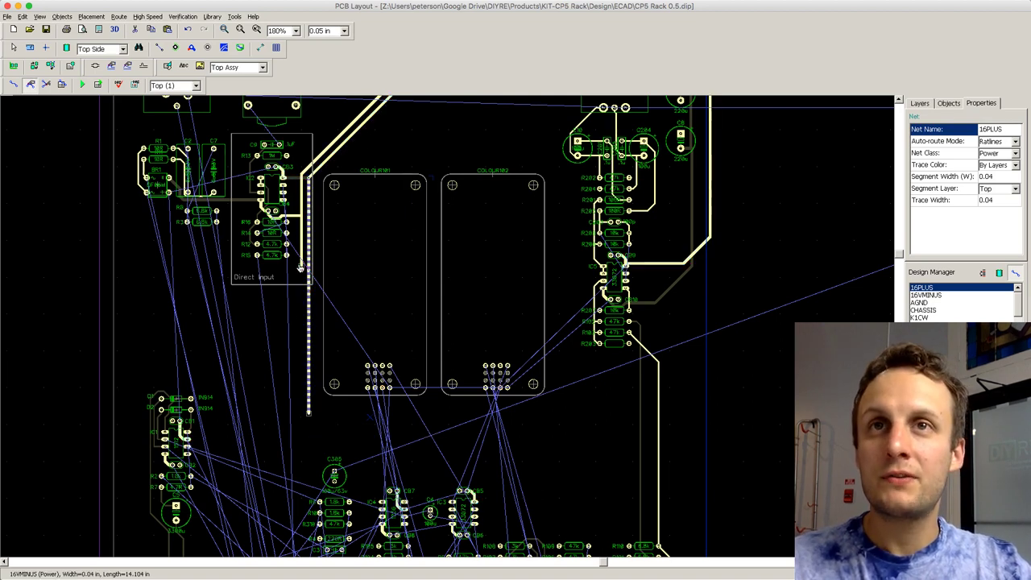
pyautogui.click(301, 277)
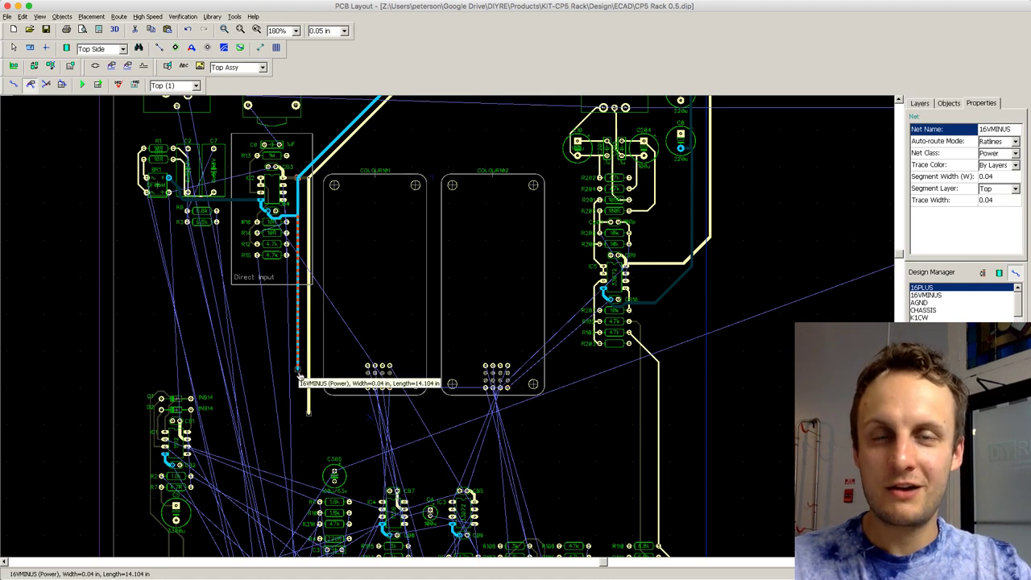
pyautogui.click(303, 416)
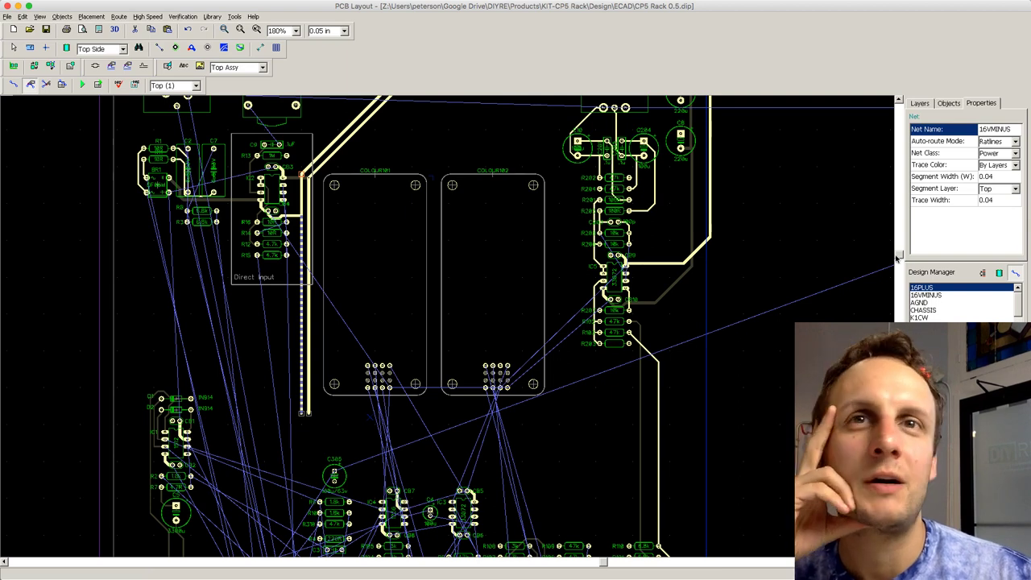
# Step: Connect the V+ pads of COLOUR101 and COLOUR102 to the vertical 16PLUS trace on the top layer and straighten the COLOUR101 branch
pyautogui.scroll(3, 414, 328)
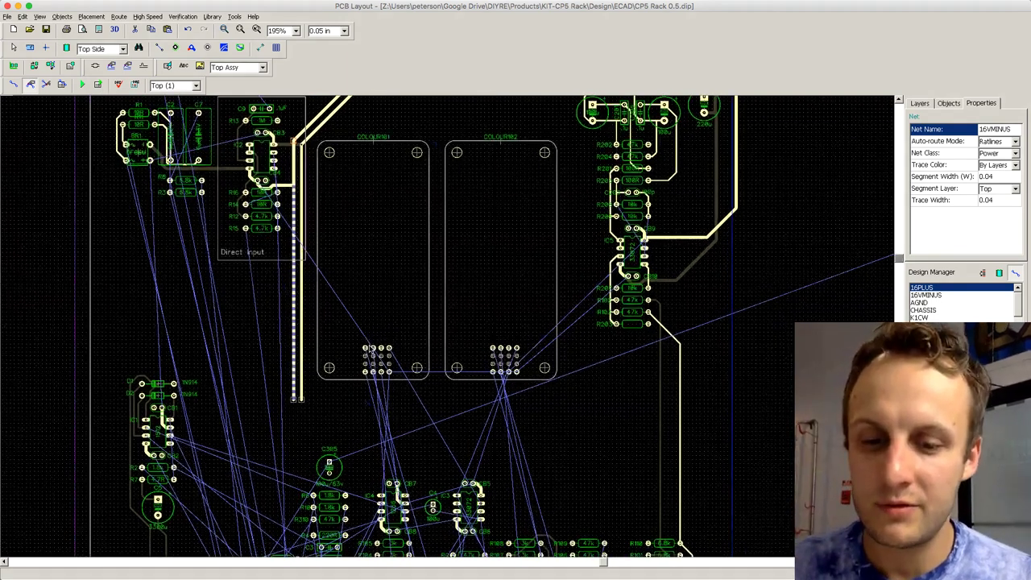
pyautogui.scroll(2, 396, 399)
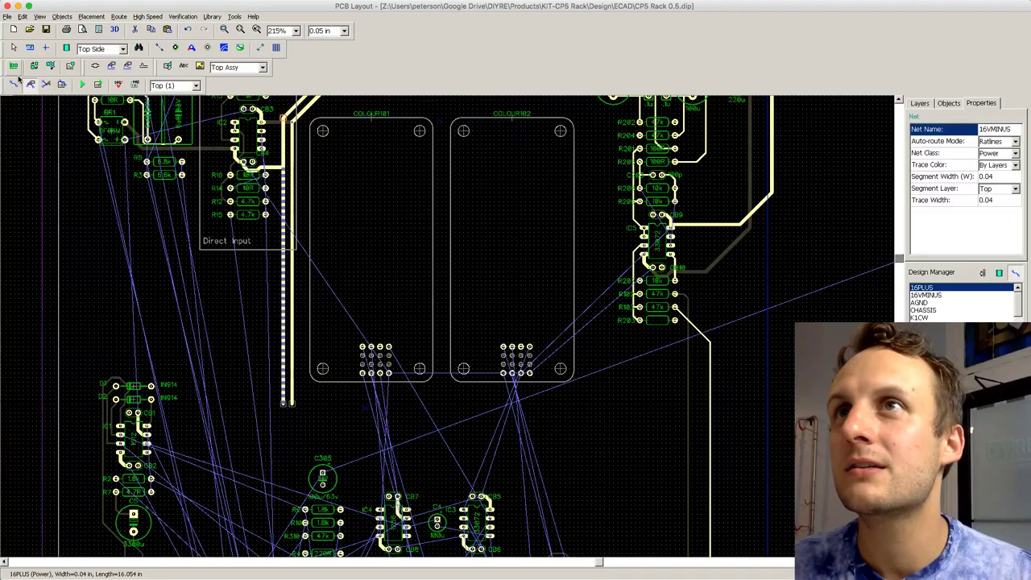
pyautogui.click(13, 85)
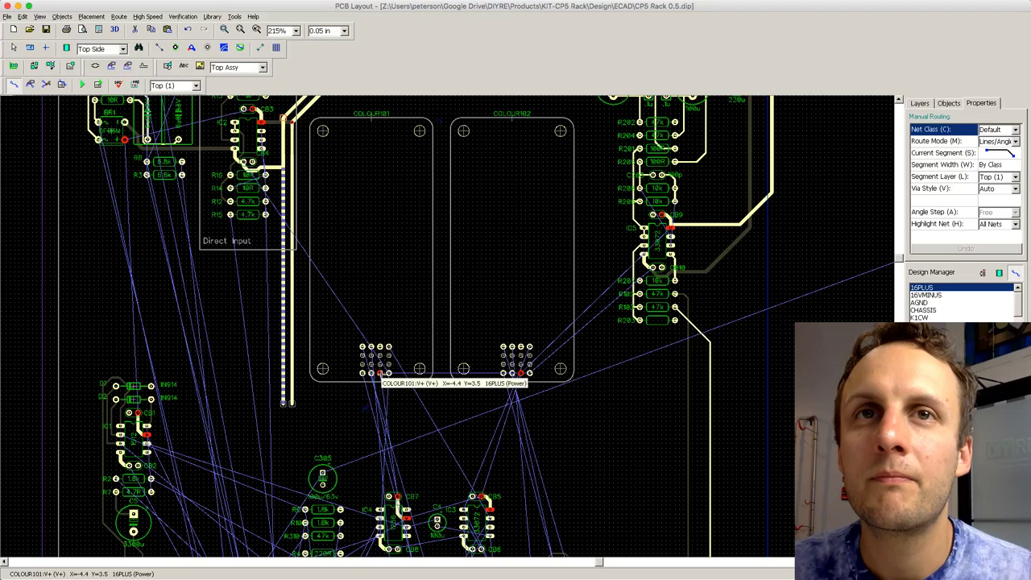
pyautogui.click(378, 374)
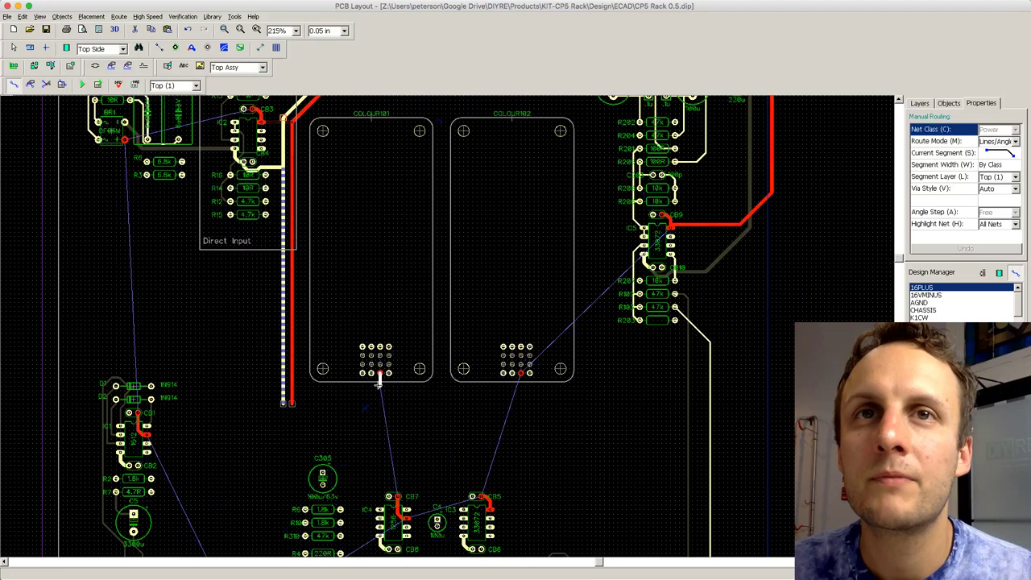
pyautogui.click(292, 386)
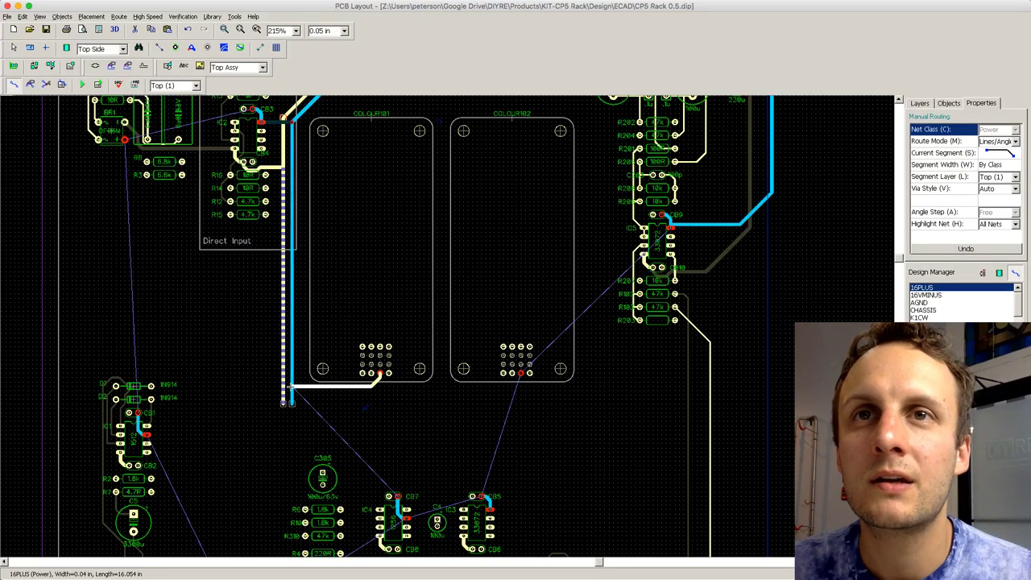
pyautogui.click(512, 386)
pyautogui.click(372, 387)
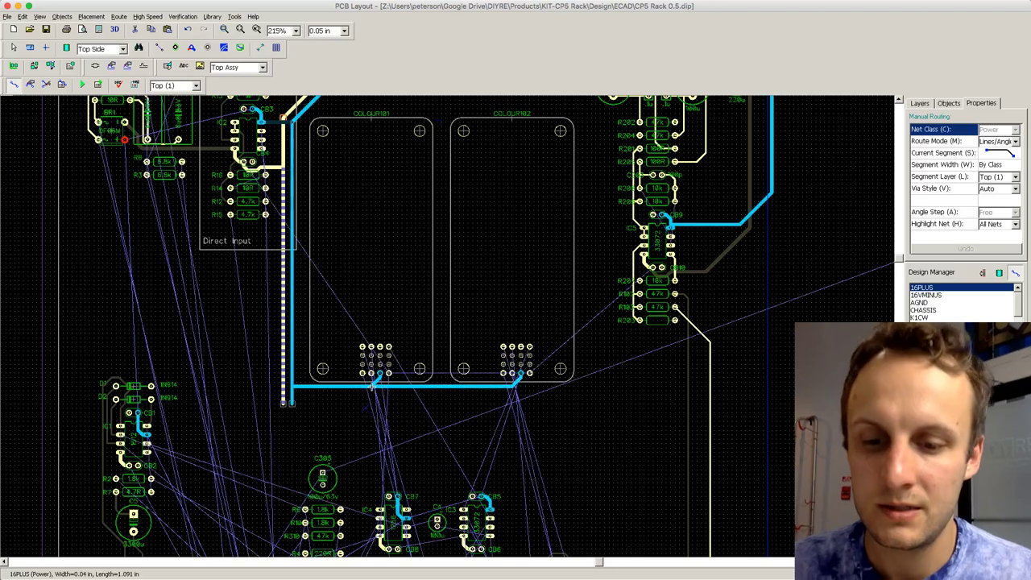
pyautogui.rightClick(372, 385)
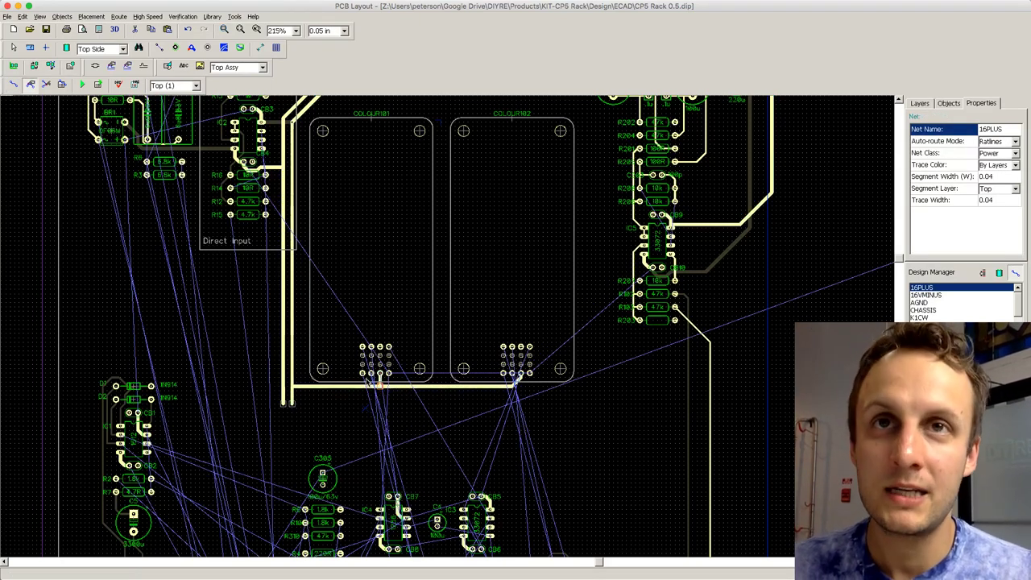
# Step: Connect the V- pads of COLOUR101 and COLOUR102 to the vertical 16VMINUS trace with a shared trace on the bottom layer
pyautogui.press('b')
pyautogui.rightClick(370, 378)
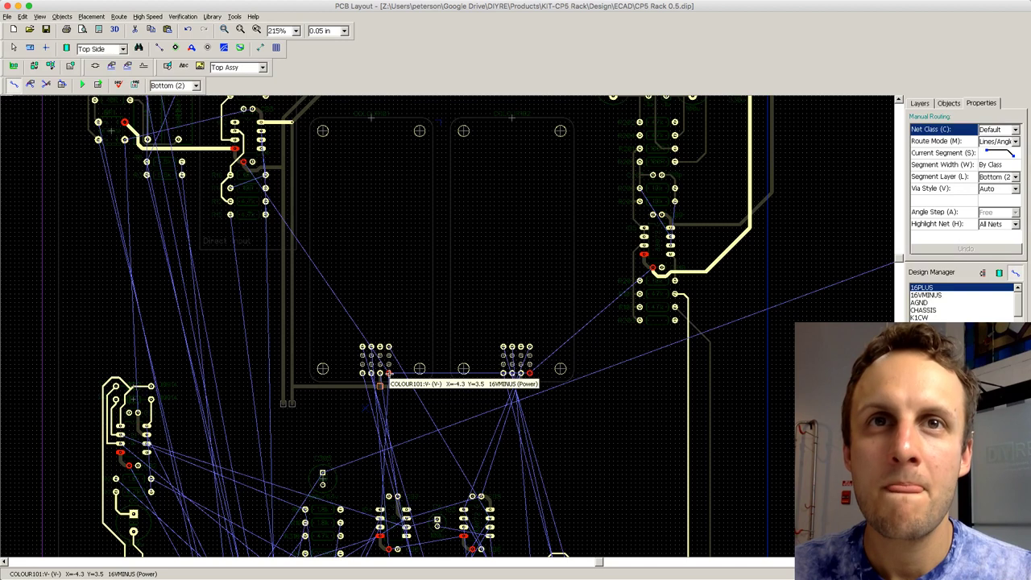
pyautogui.click(388, 373)
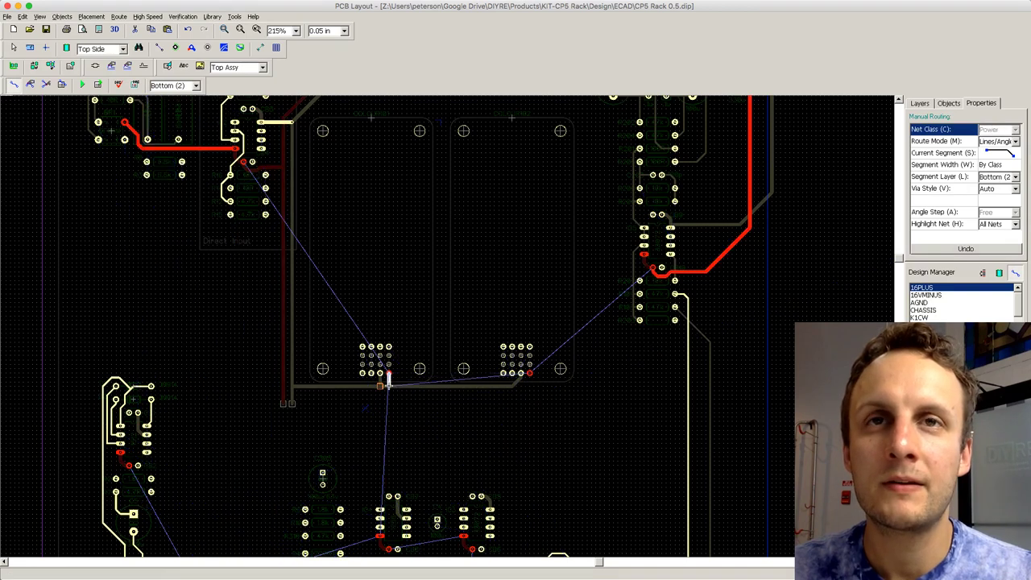
pyautogui.doubleClick(282, 387)
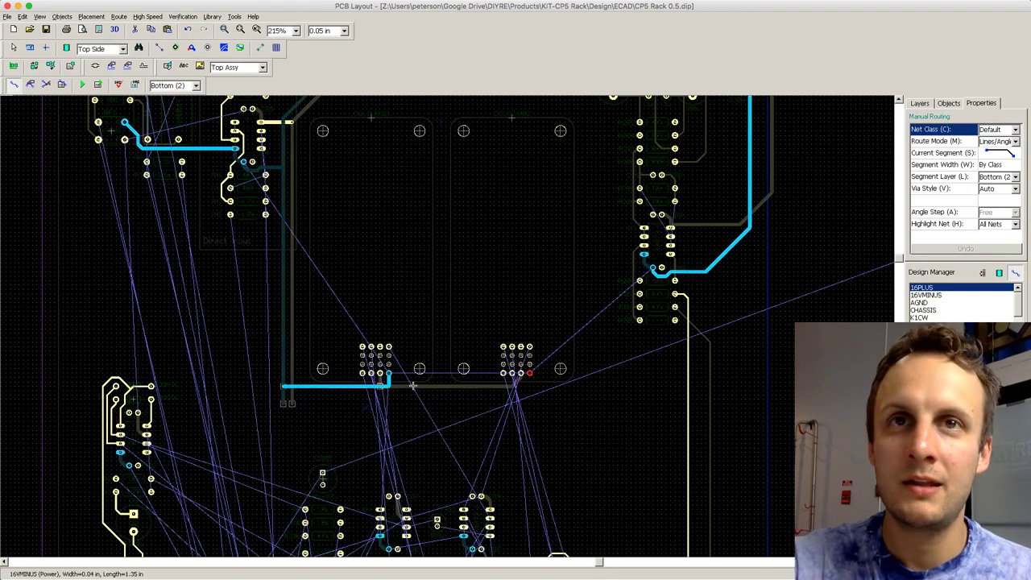
pyautogui.click(529, 378)
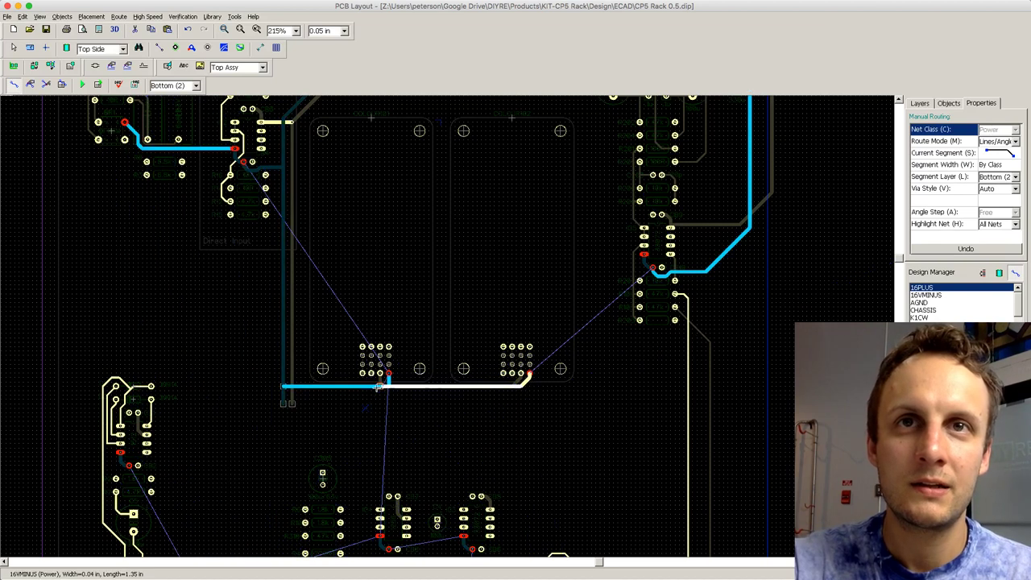
pyautogui.click(388, 386)
# Step: Compare the power branches below COLOUR101 and COLOUR102 on both layers and review the overall power routing across the board
pyautogui.click(192, 49)
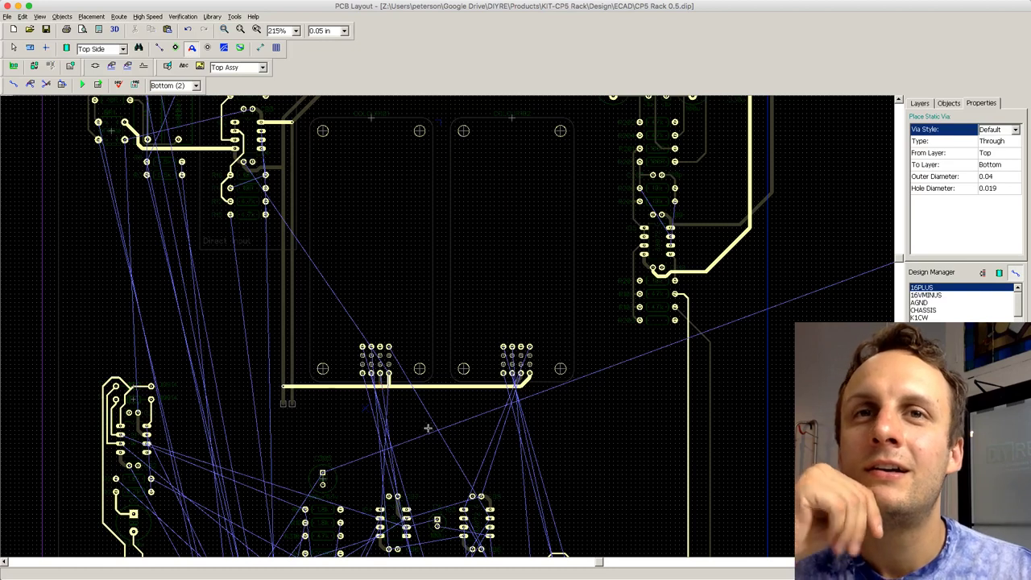
pyautogui.scroll(1, 416, 364)
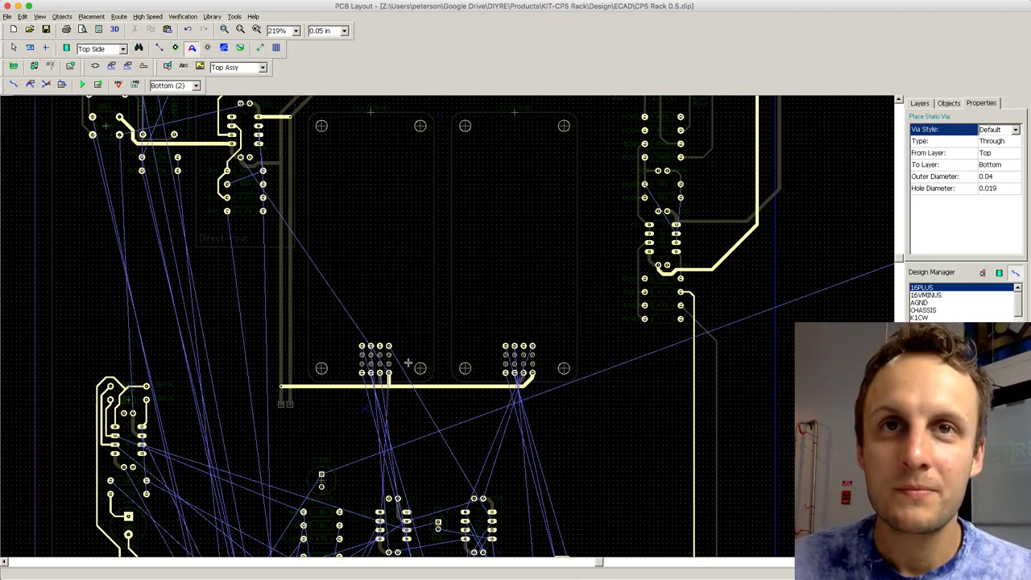
pyautogui.press('t')
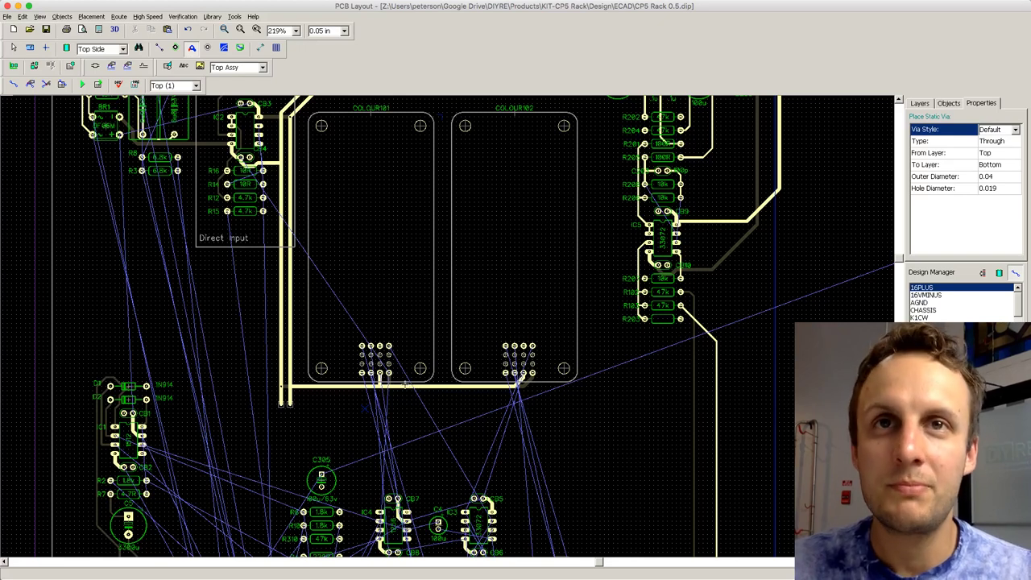
pyautogui.press('Tab')
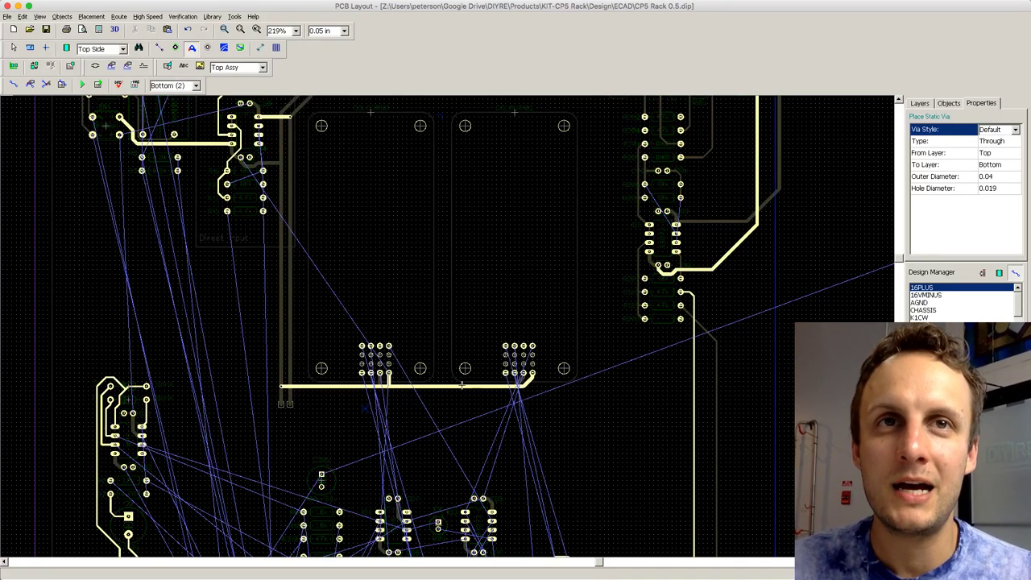
pyautogui.press('Tab')
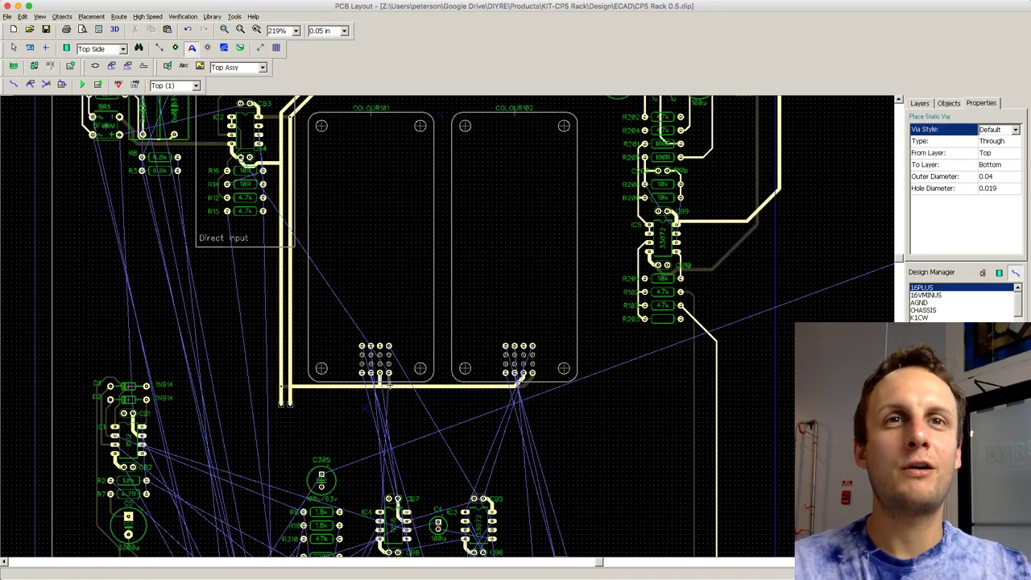
pyautogui.press('Tab')
pyautogui.press('Tab')
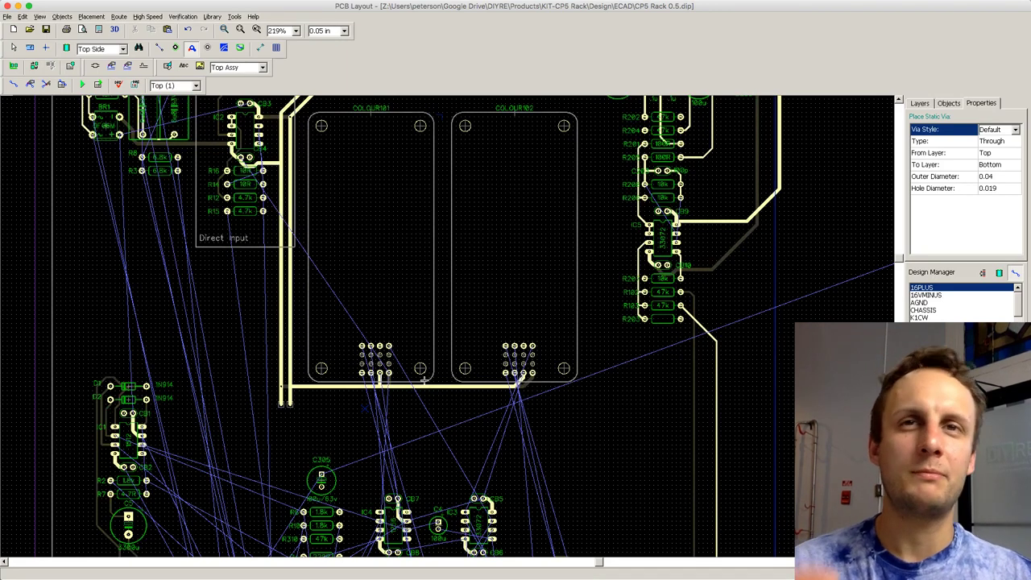
pyautogui.scroll(-3, 468, 372)
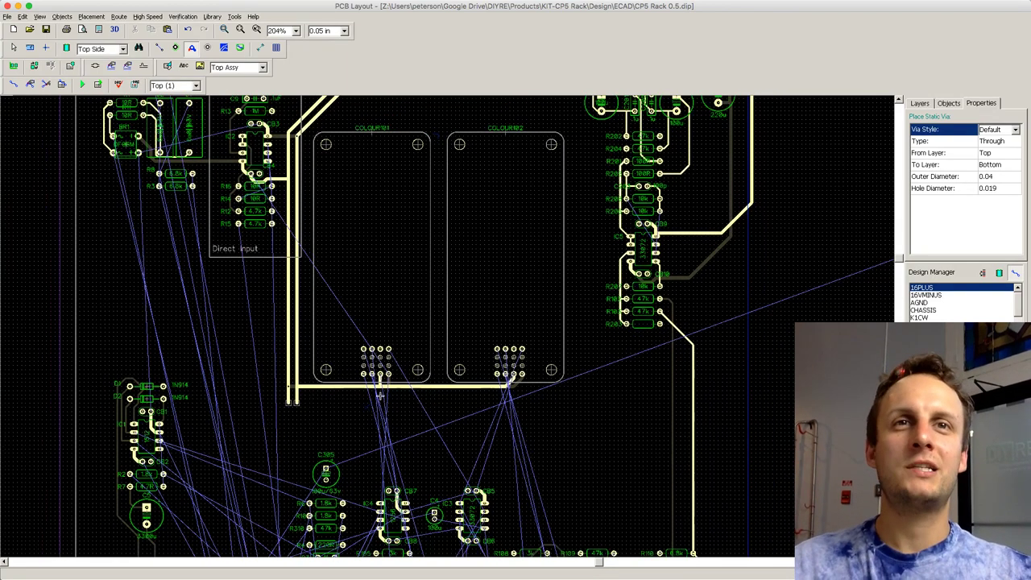
pyautogui.scroll(4, 468, 371)
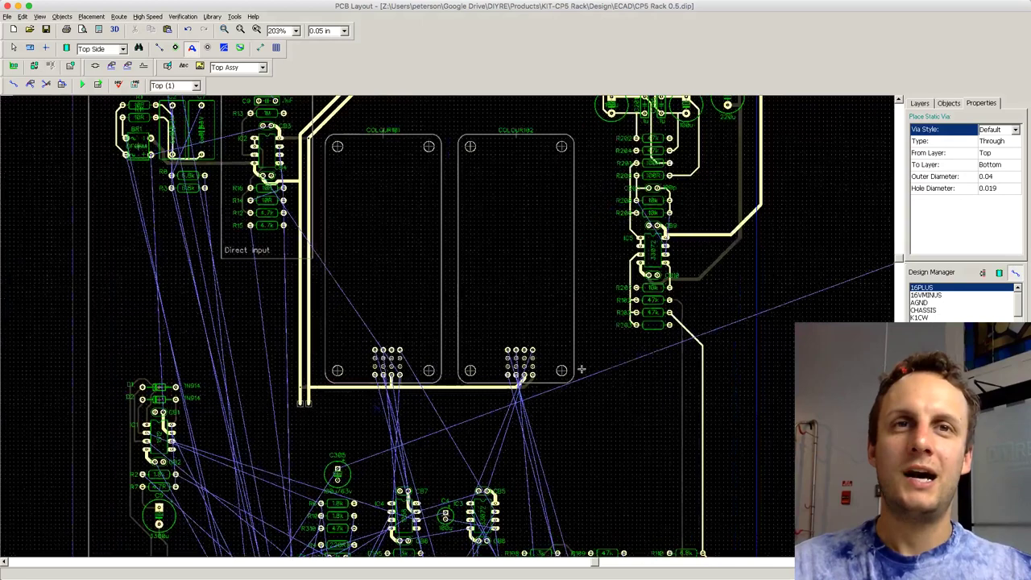
pyautogui.scroll(1, 306, 376)
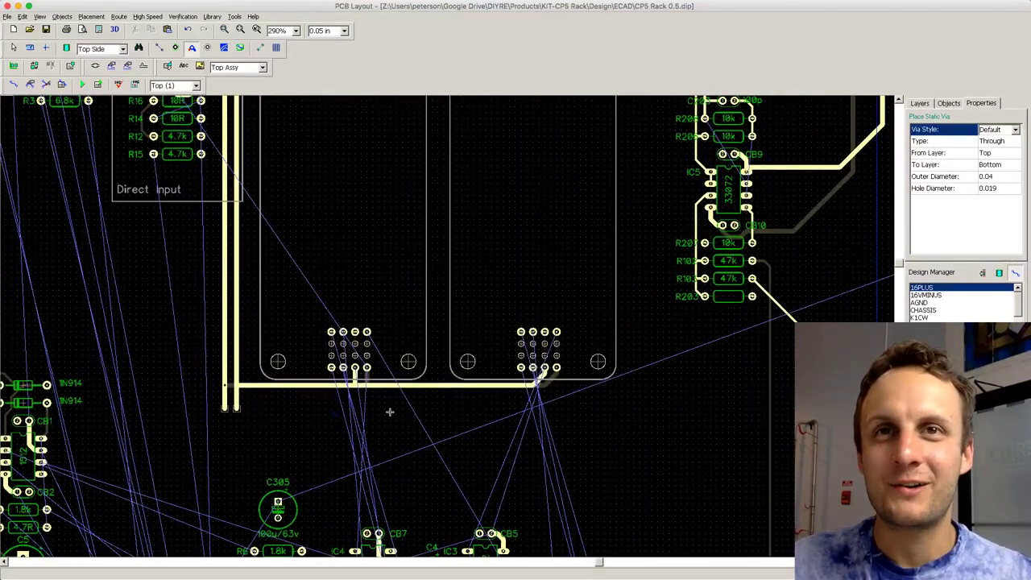
pyautogui.scroll(-5, 590, 460)
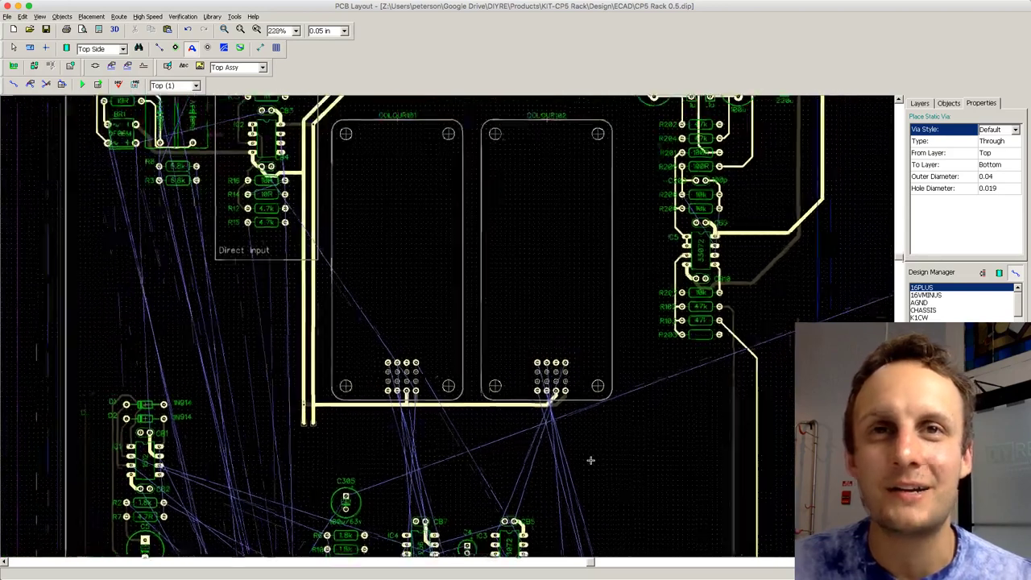
pyautogui.scroll(-1, 591, 460)
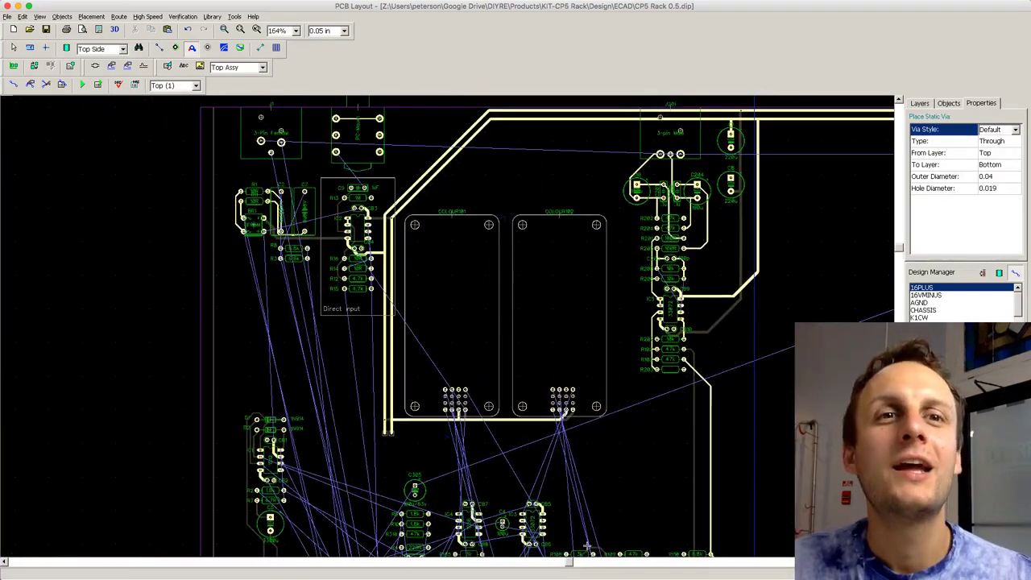
pyautogui.moveTo(573, 563); pyautogui.dragTo(630, 565)
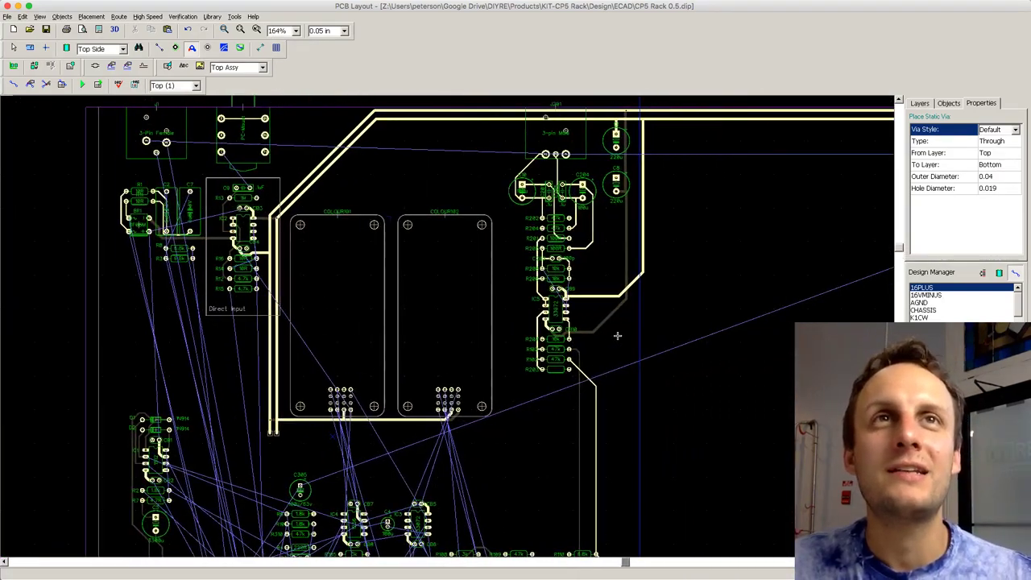
pyautogui.scroll(-2, 617, 335)
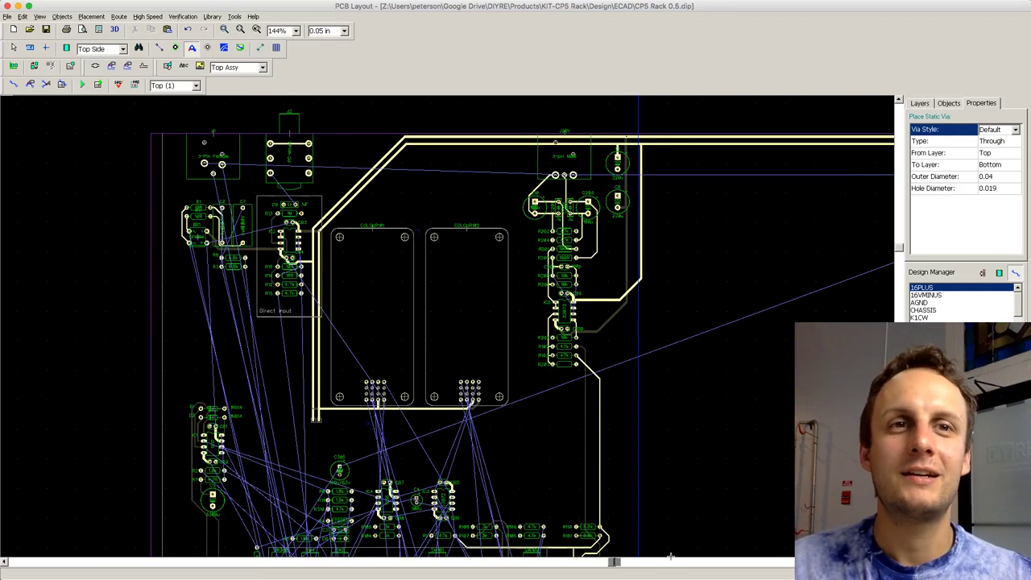
pyautogui.moveTo(617, 565); pyautogui.dragTo(662, 564)
pyautogui.scroll(-2, 611, 502)
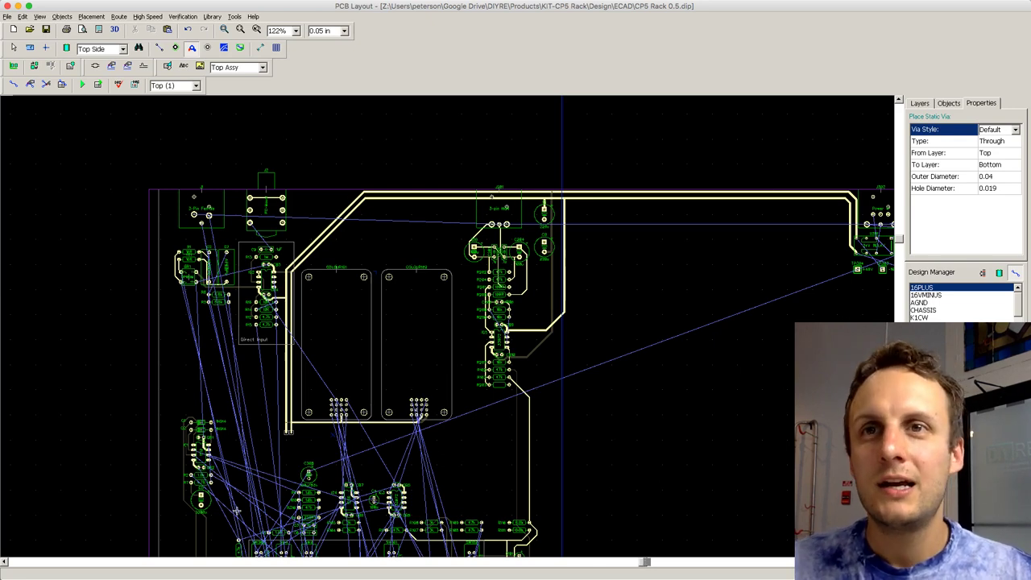
# Step: Extend the vertical 16PLUS and 16VMINUS traces on the top layer down to beside C305
pyautogui.scroll(3, 237, 509)
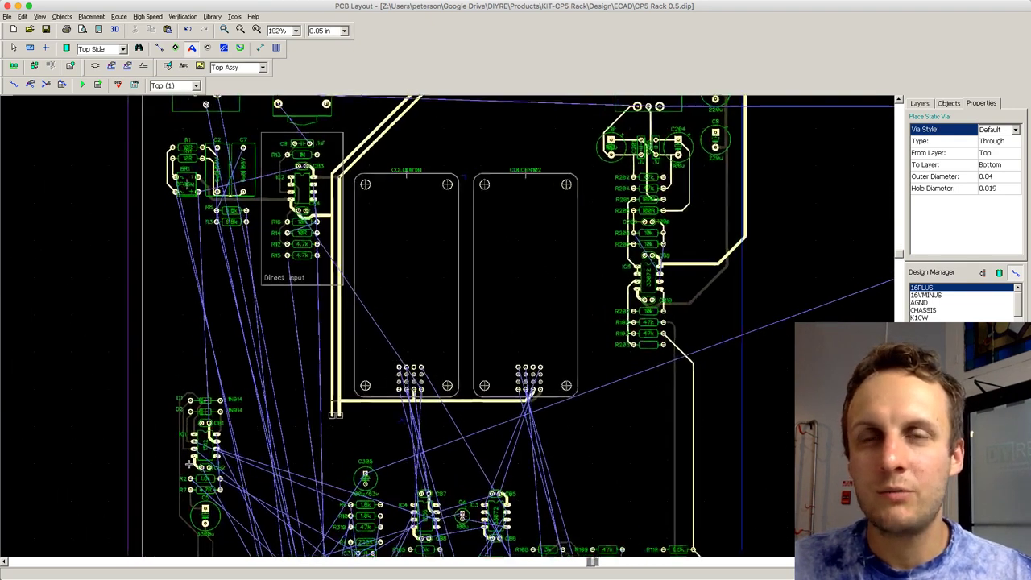
pyautogui.scroll(3, 189, 463)
pyautogui.moveTo(899, 261); pyautogui.dragTo(898, 281)
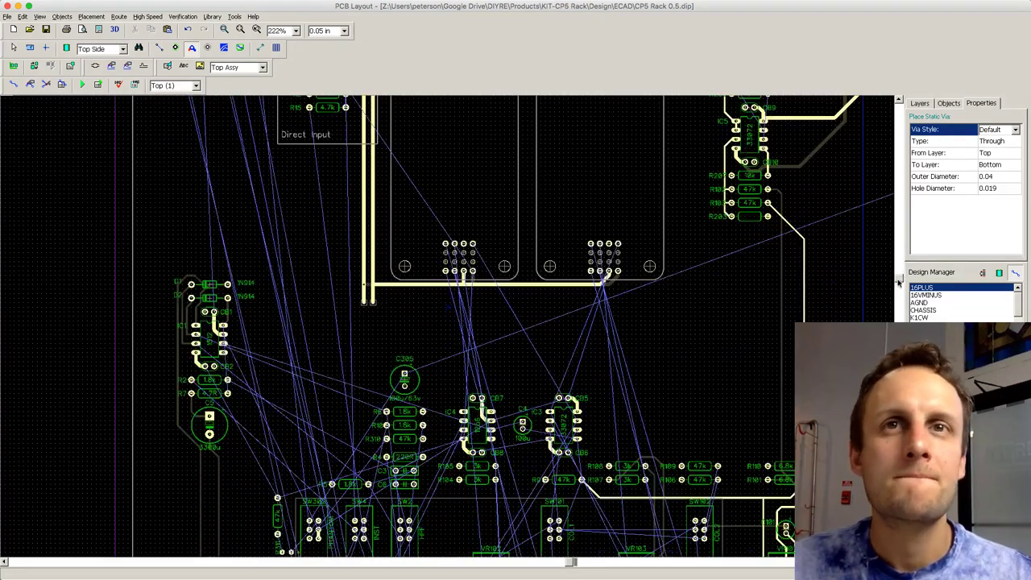
pyautogui.press('Escape')
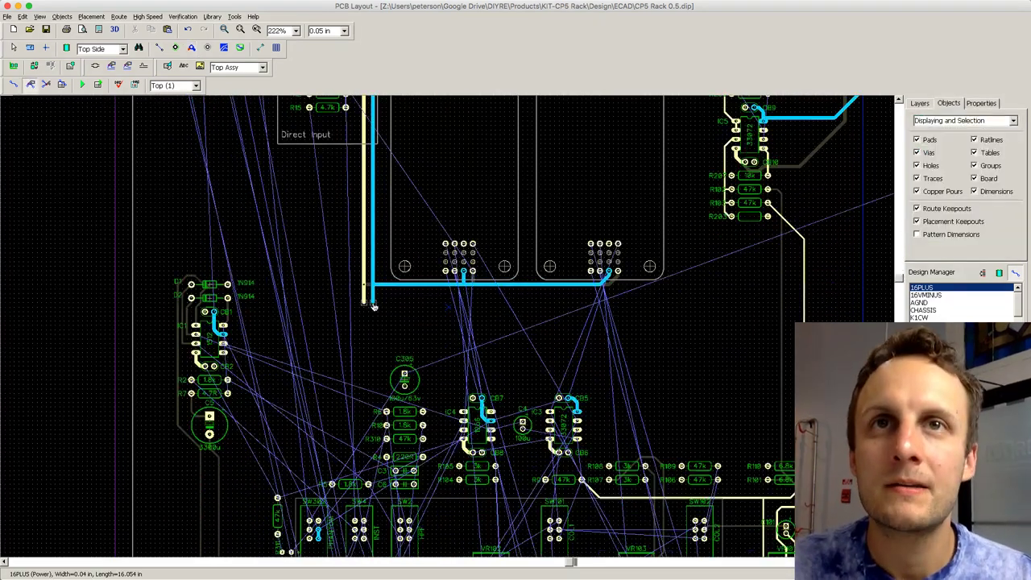
pyautogui.click(373, 306)
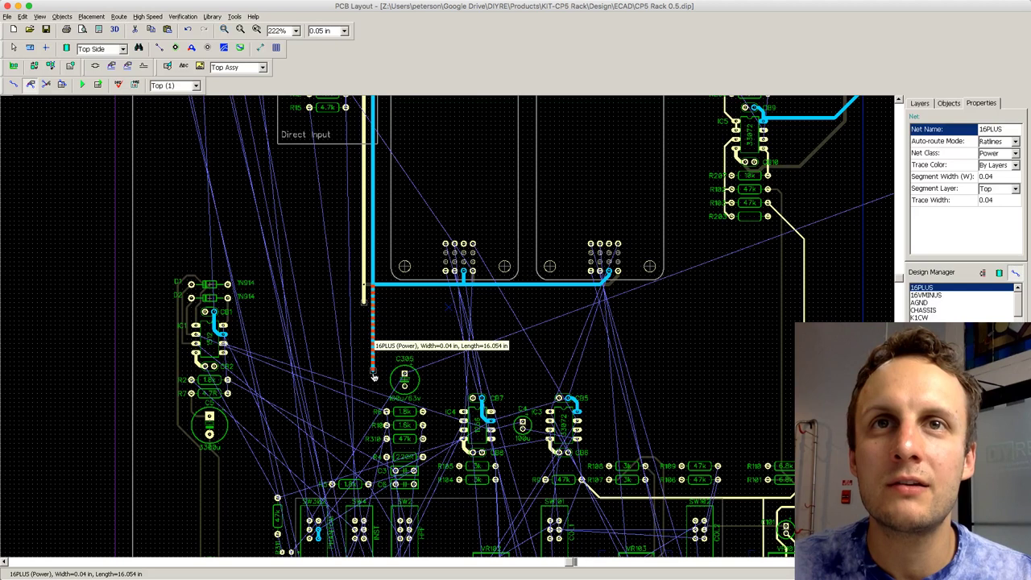
pyautogui.click(373, 387)
pyautogui.click(364, 306)
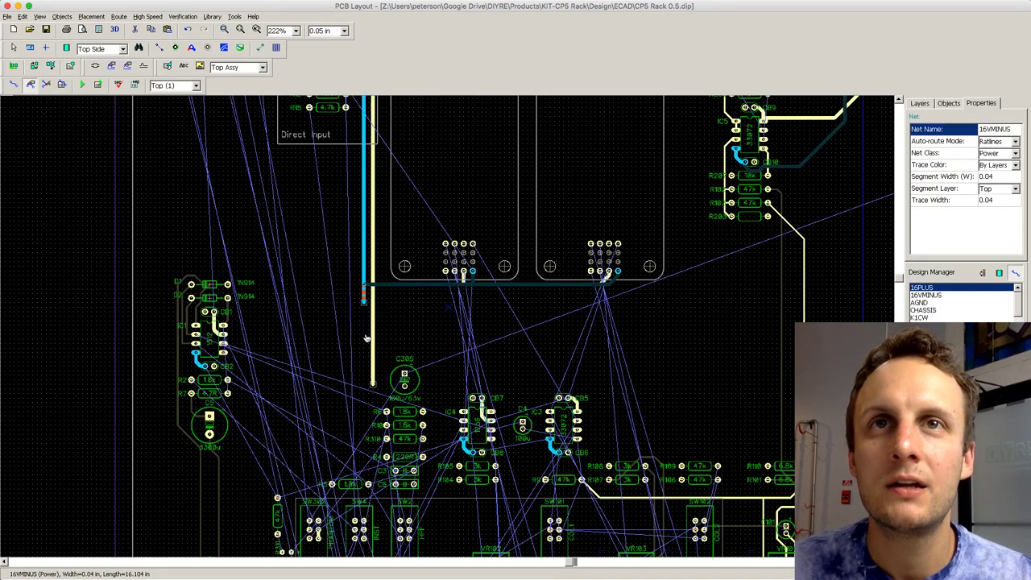
pyautogui.click(365, 385)
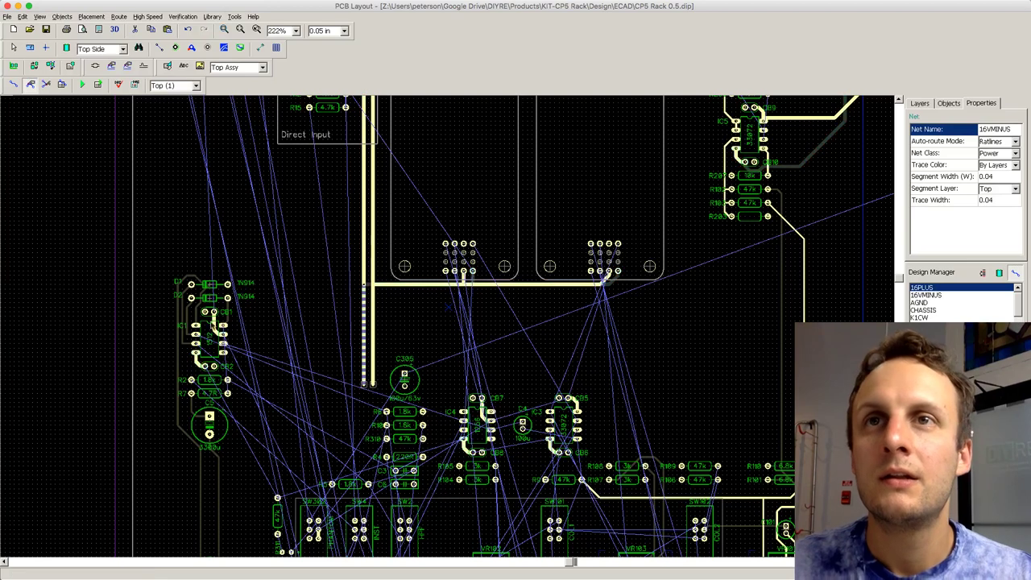
# Step: Route a 16VMINUS trace on the top layer from CB2's pad beside IC1 across to the vertical 16VMINUS trace
pyautogui.scroll(1, 200, 325)
pyautogui.scroll(1, 262, 378)
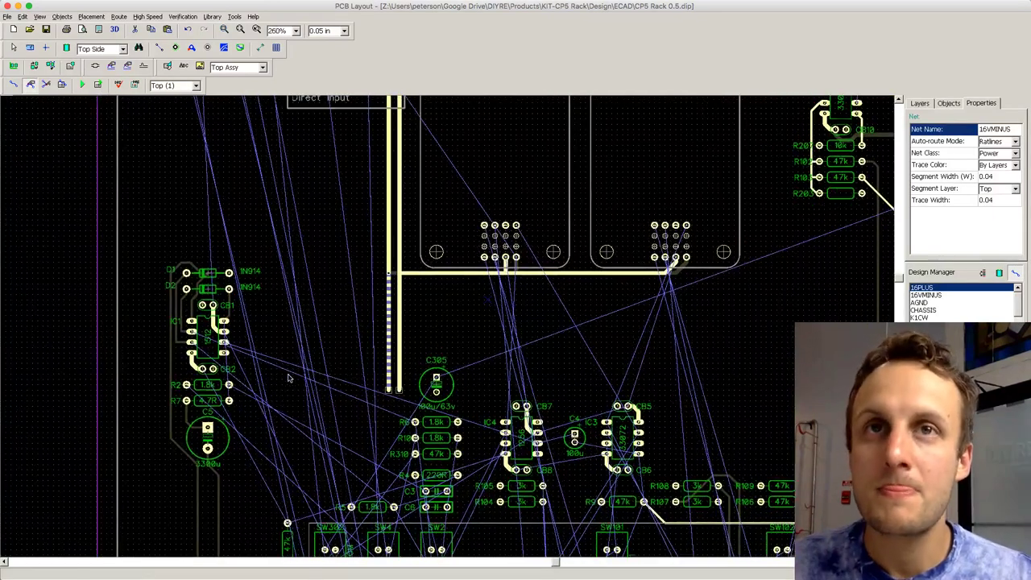
pyautogui.click(364, 323)
pyautogui.scroll(1, 365, 323)
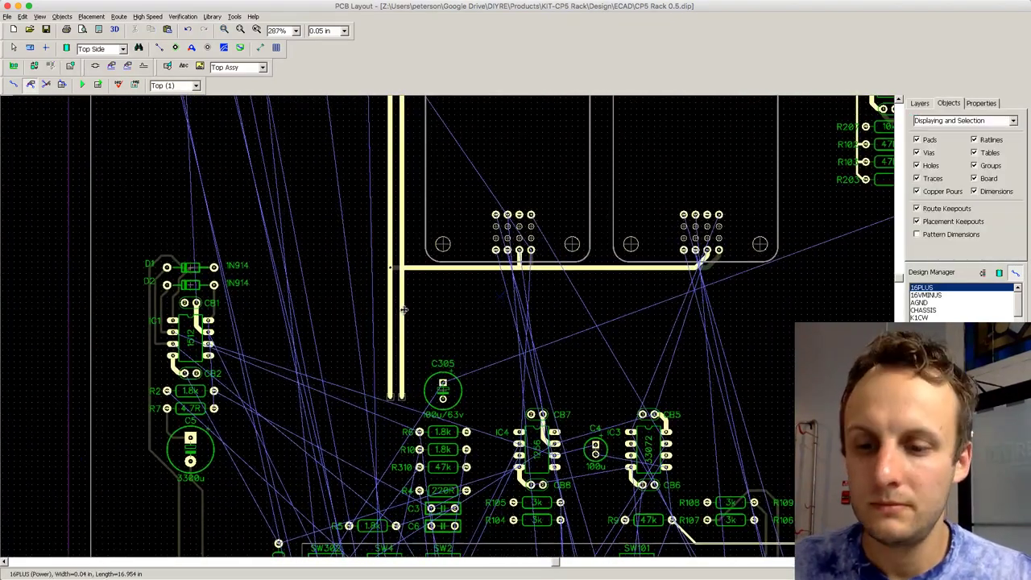
pyautogui.click(191, 321)
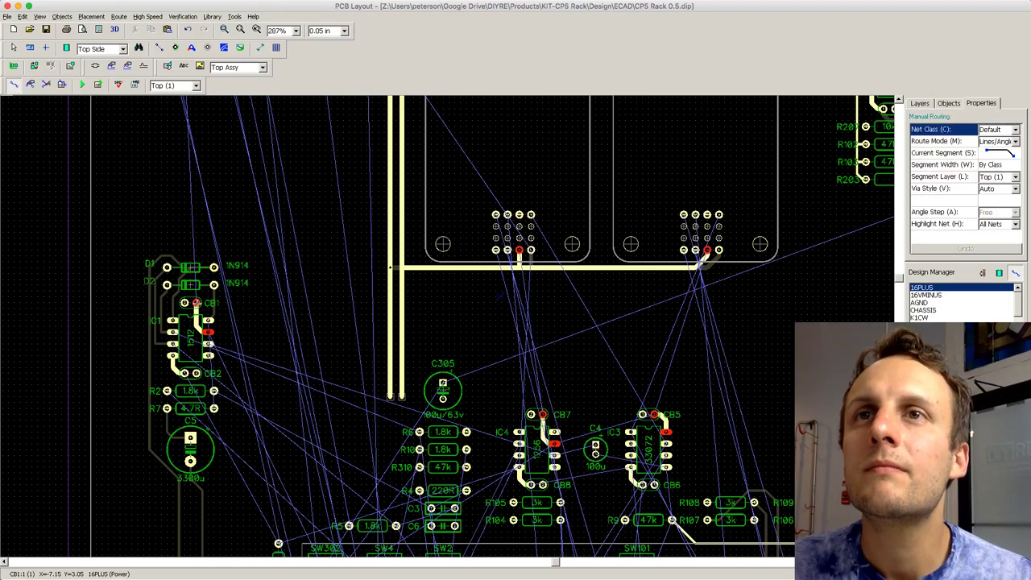
pyautogui.click(207, 322)
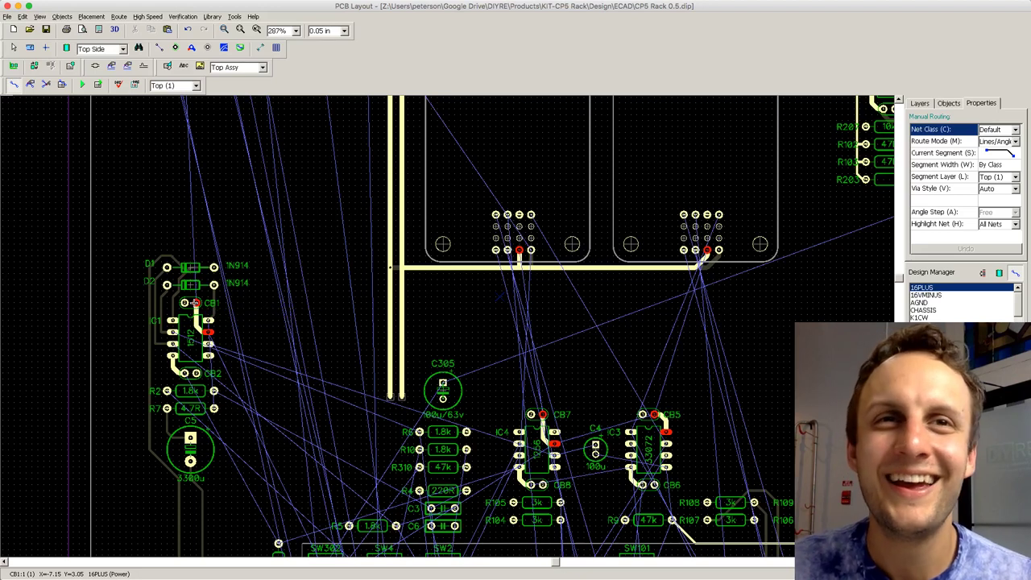
pyautogui.scroll(3, 406, 403)
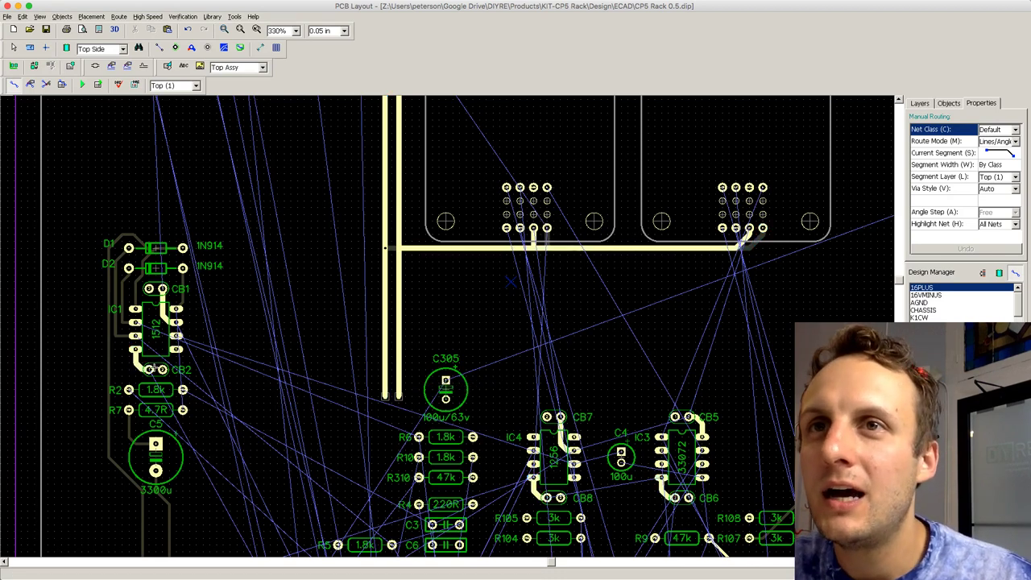
pyautogui.click(150, 368)
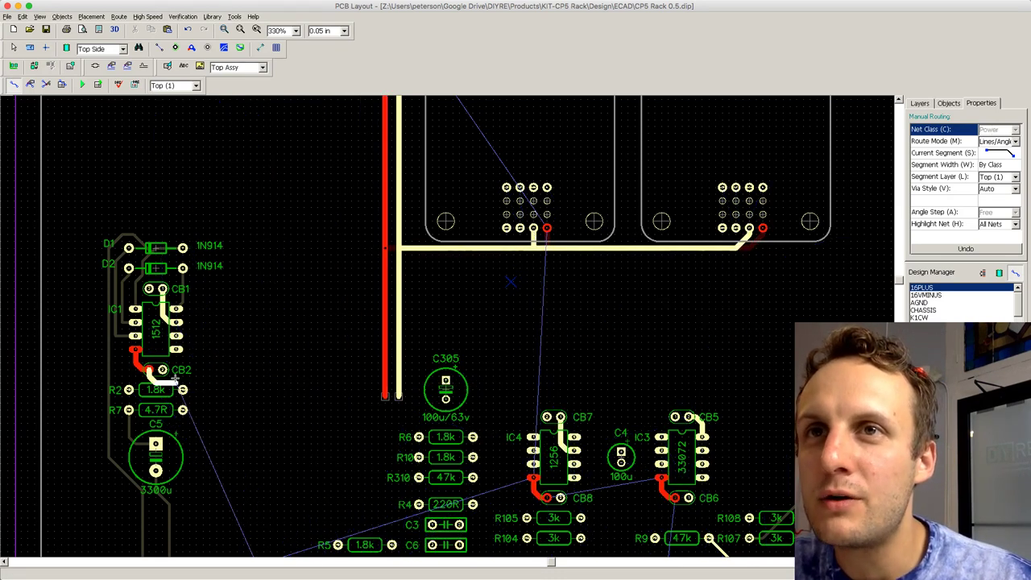
pyautogui.click(383, 377)
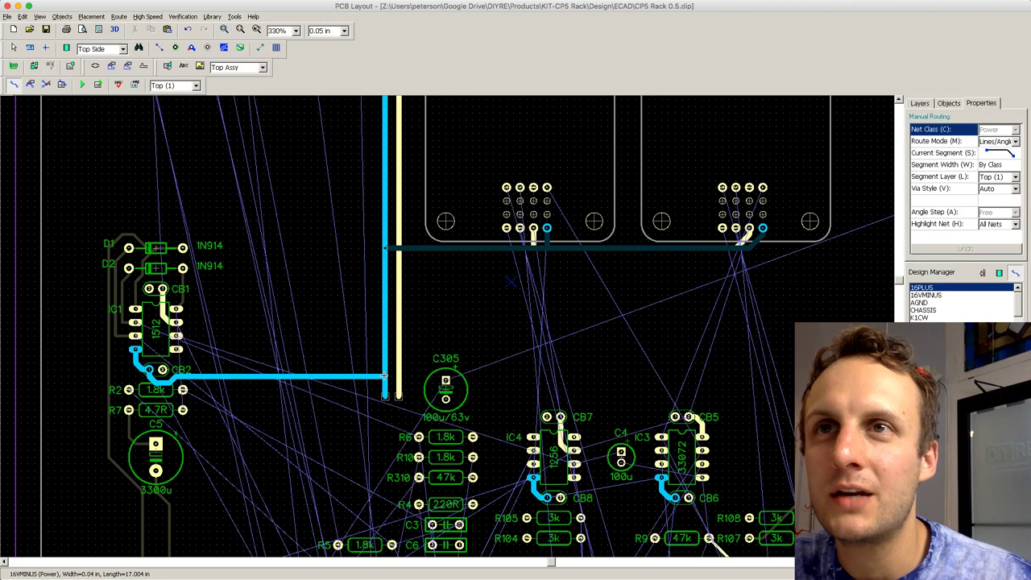
# Step: Reshape the 16VMINUS trace around CB2 so it runs diagonally from IC1's pin below the capacitor's pads
pyautogui.scroll(2, 193, 359)
pyautogui.rightClick(192, 358)
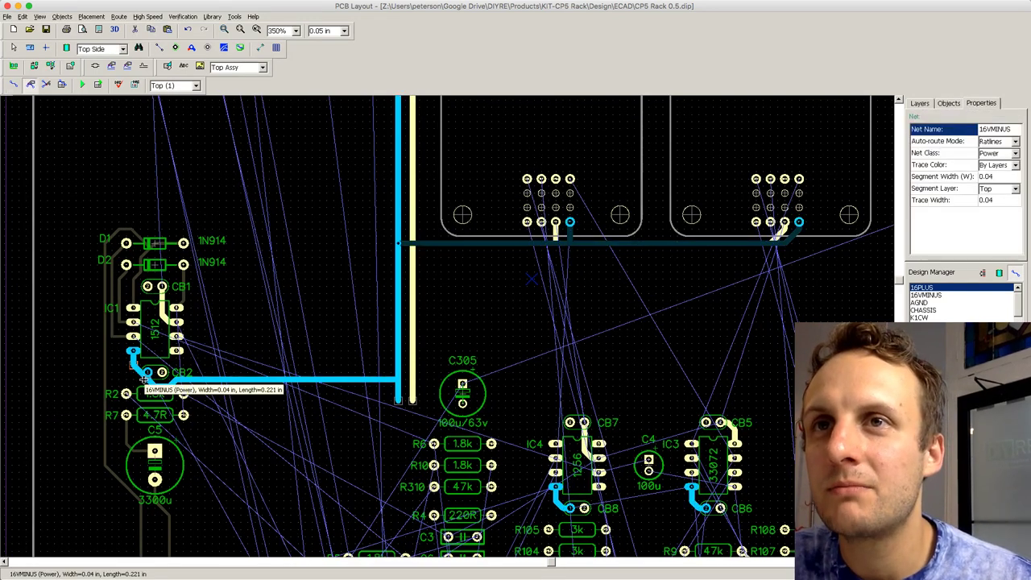
pyautogui.click(77, 371)
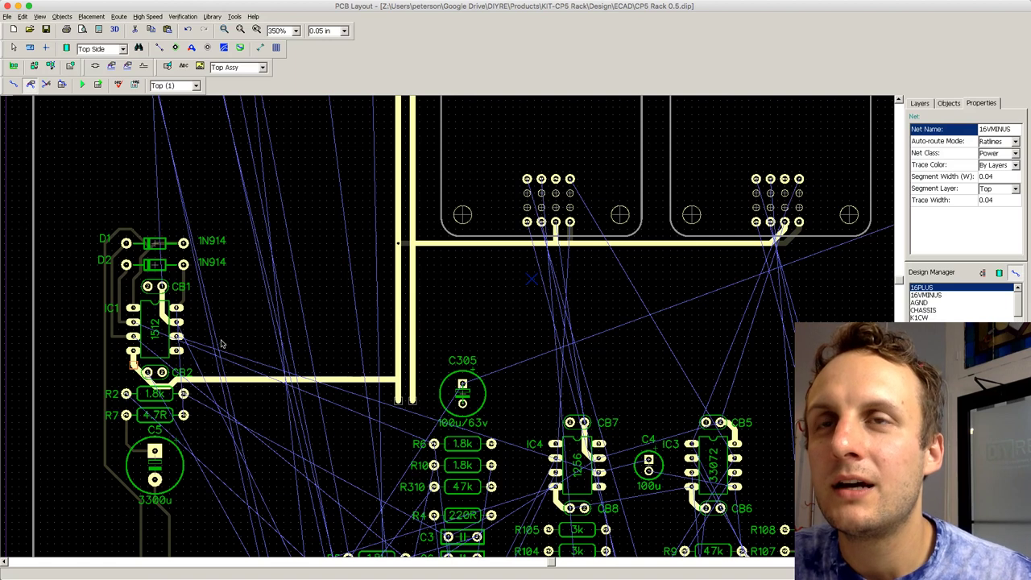
pyautogui.scroll(2, 218, 345)
pyautogui.click(140, 385)
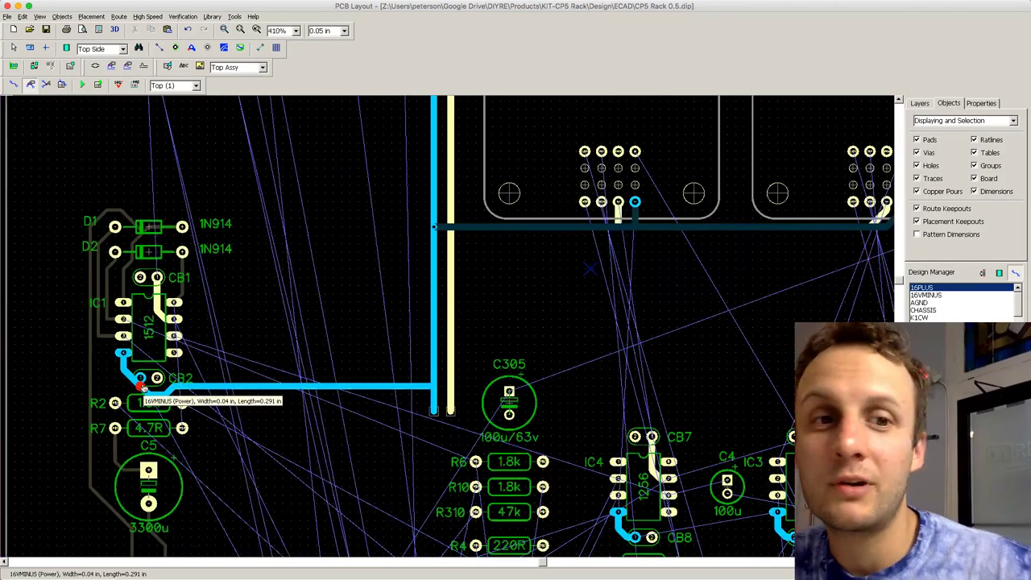
pyautogui.click(191, 346)
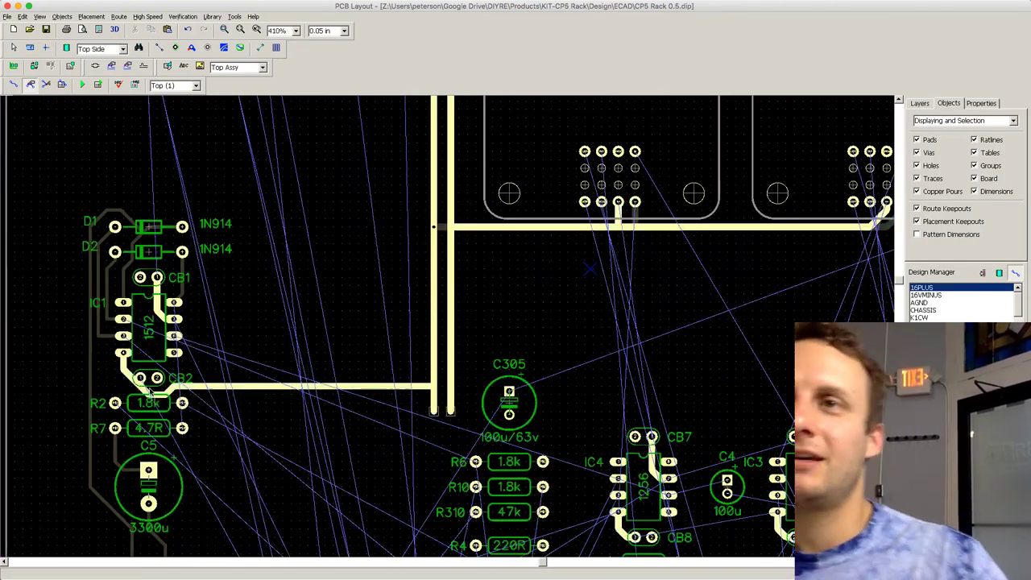
# Step: Route a 16PLUS trace on the bottom layer from IC1's pin beside CB1 straight across to a via on the vertical 16PLUS trace
pyautogui.click(157, 277)
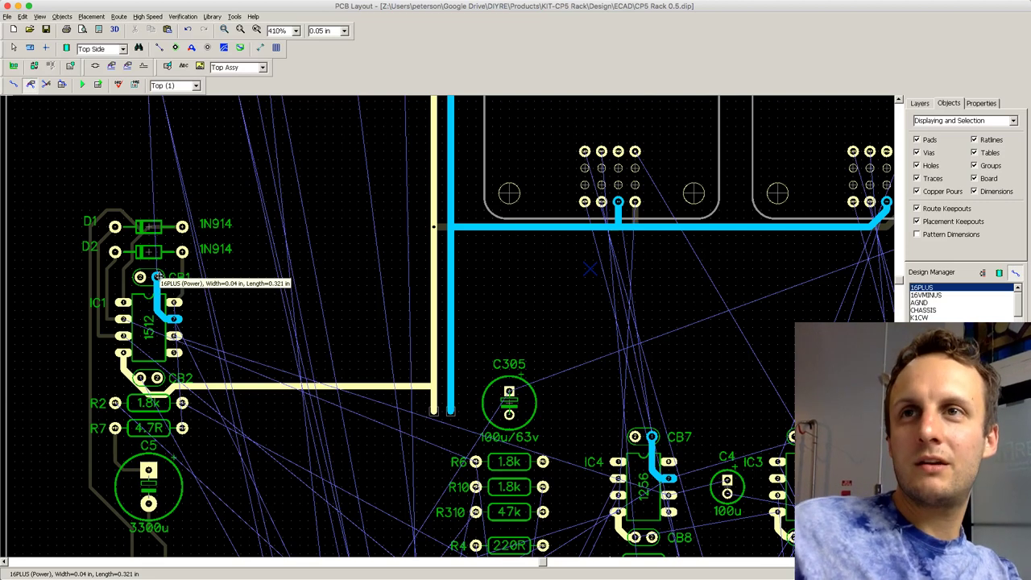
pyautogui.click(117, 296)
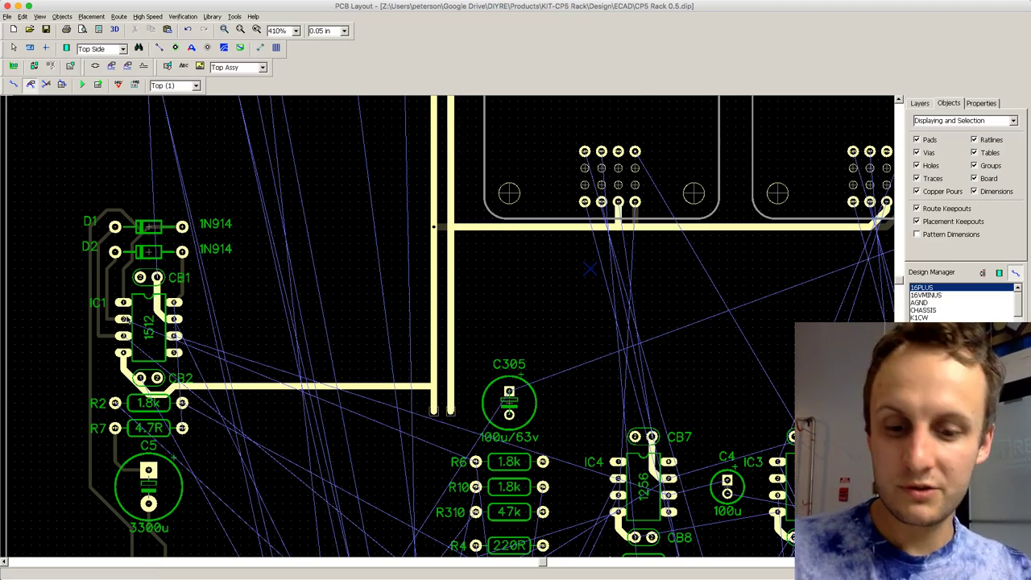
pyautogui.press('b')
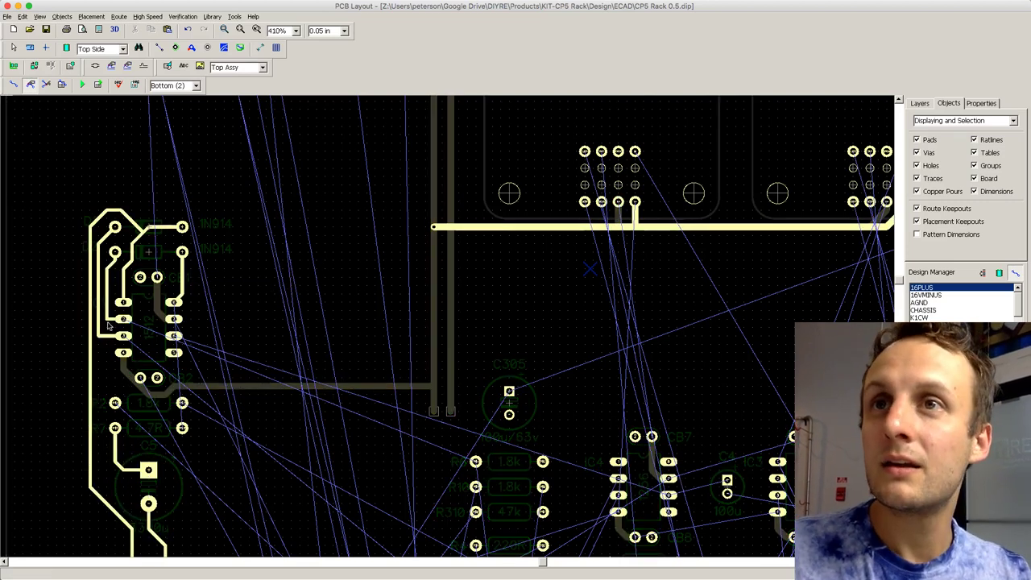
pyautogui.click(111, 322)
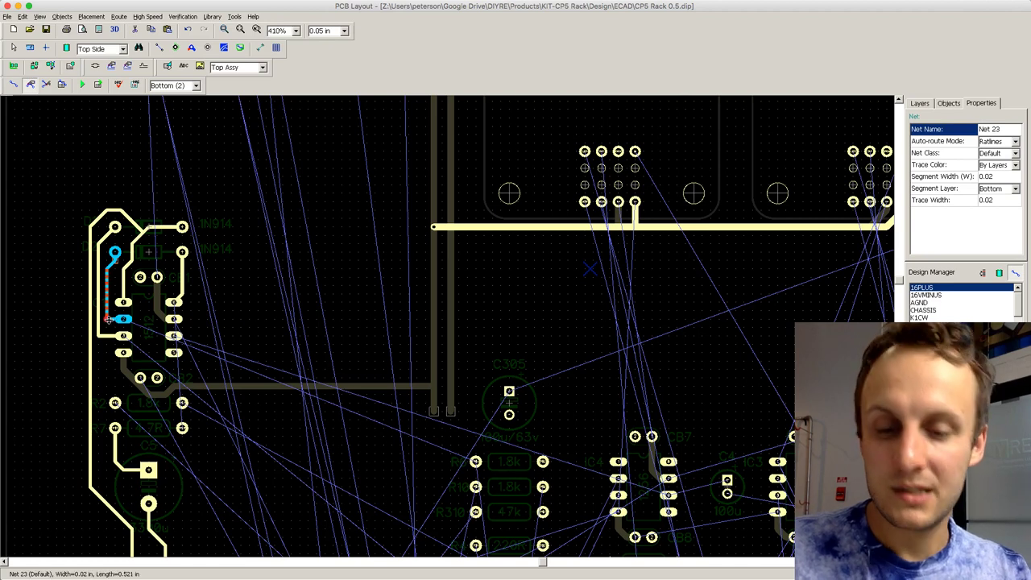
pyautogui.press('*')
pyautogui.click(395, 387)
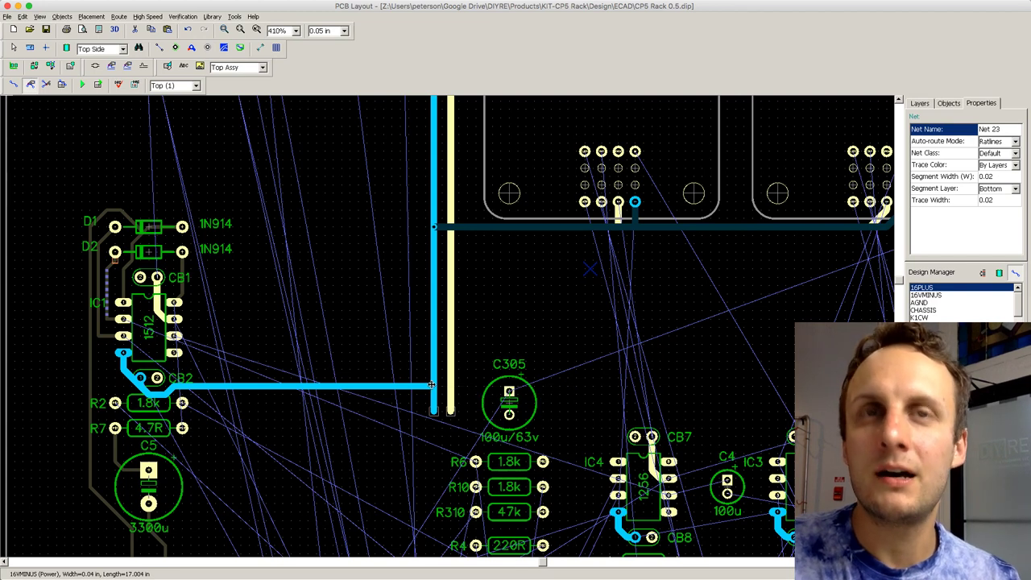
pyautogui.press('*')
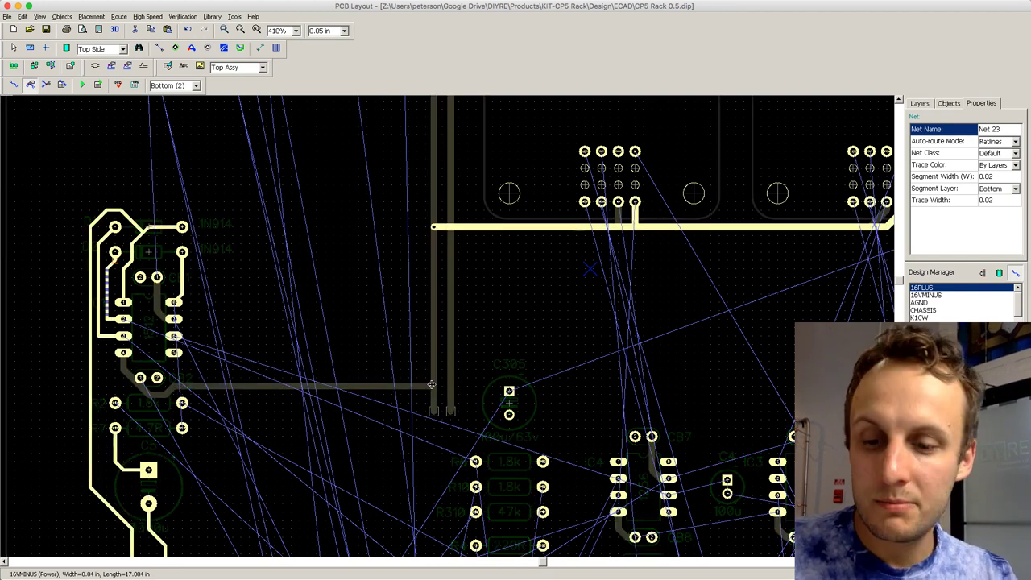
pyautogui.press('r')
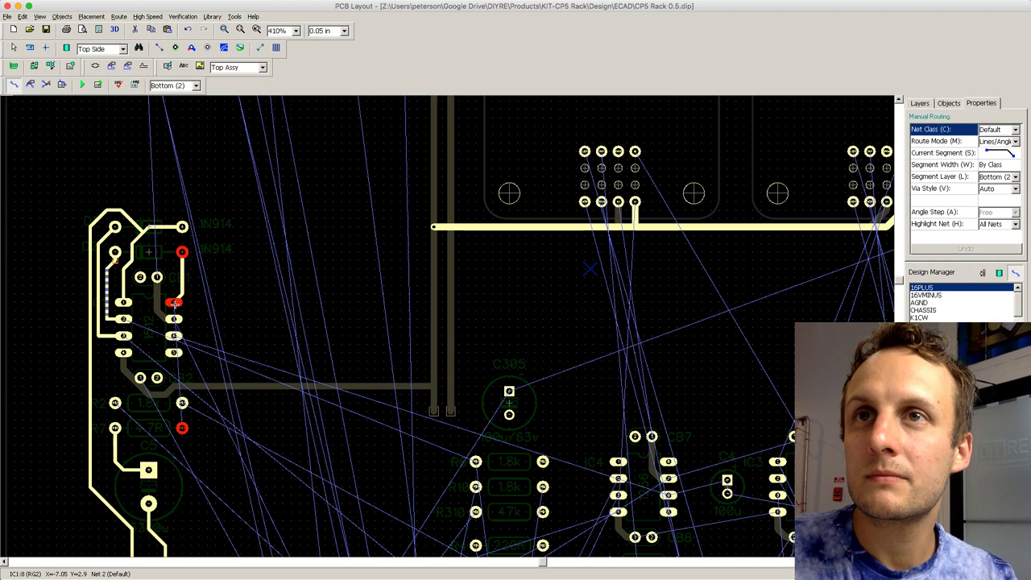
pyautogui.click(174, 319)
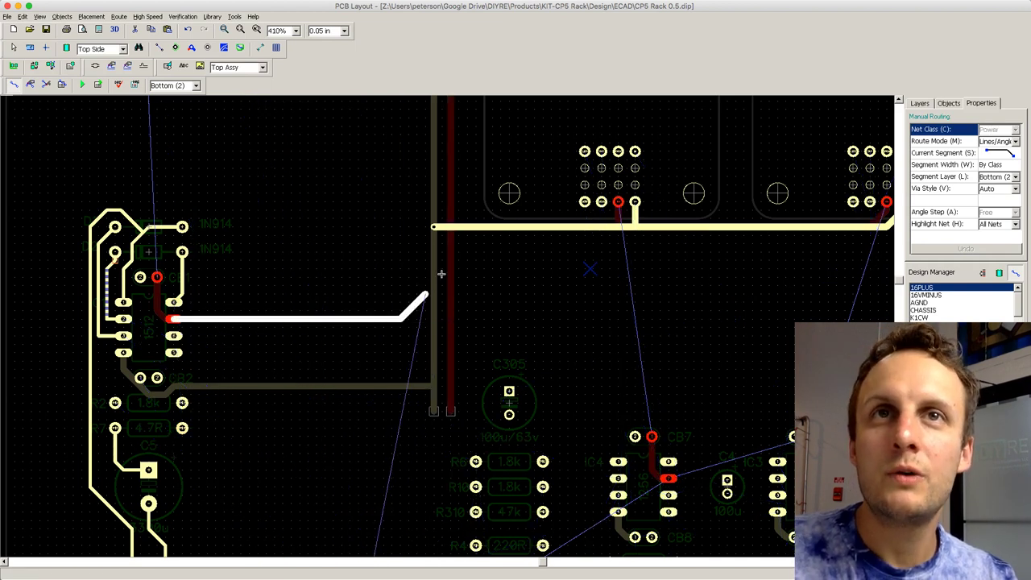
pyautogui.doubleClick(451, 319)
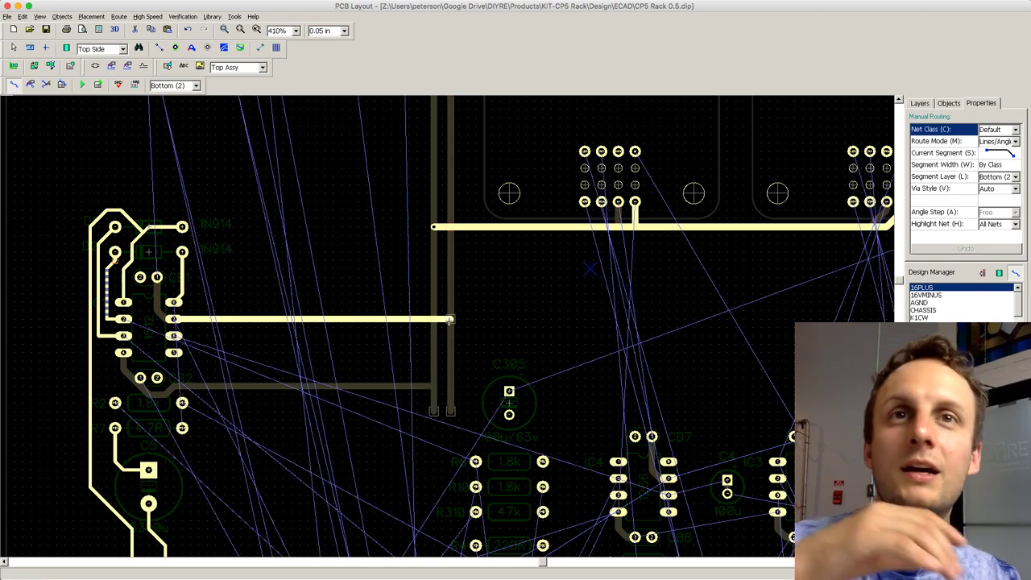
pyautogui.click(192, 48)
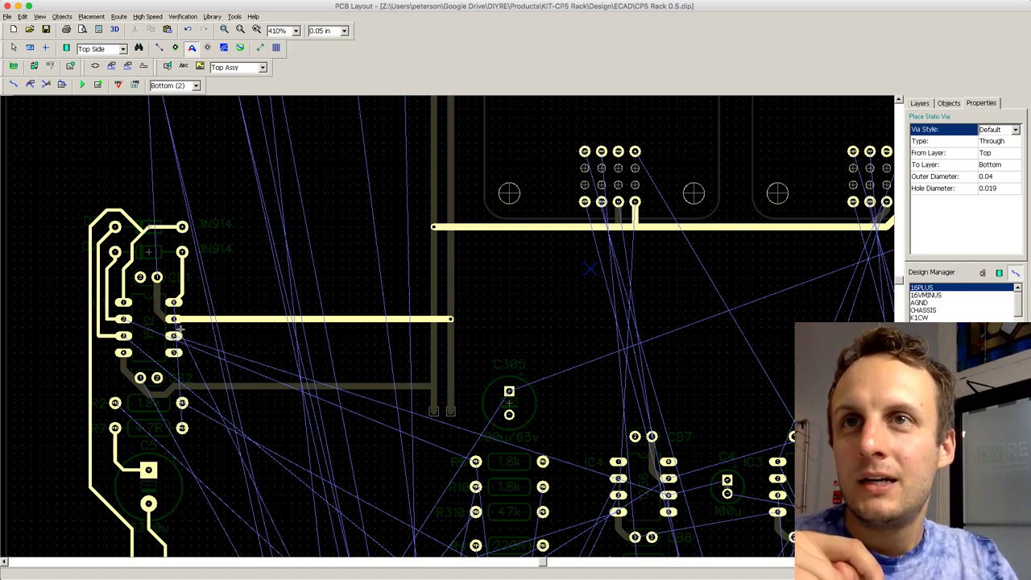
# Step: Review the top-layer power routing from IC1 past the COLOUR modules and op-amps to the IC5 section
pyautogui.scroll(-1, 322, 388)
pyautogui.scroll(-1, 561, 377)
pyautogui.press('t')
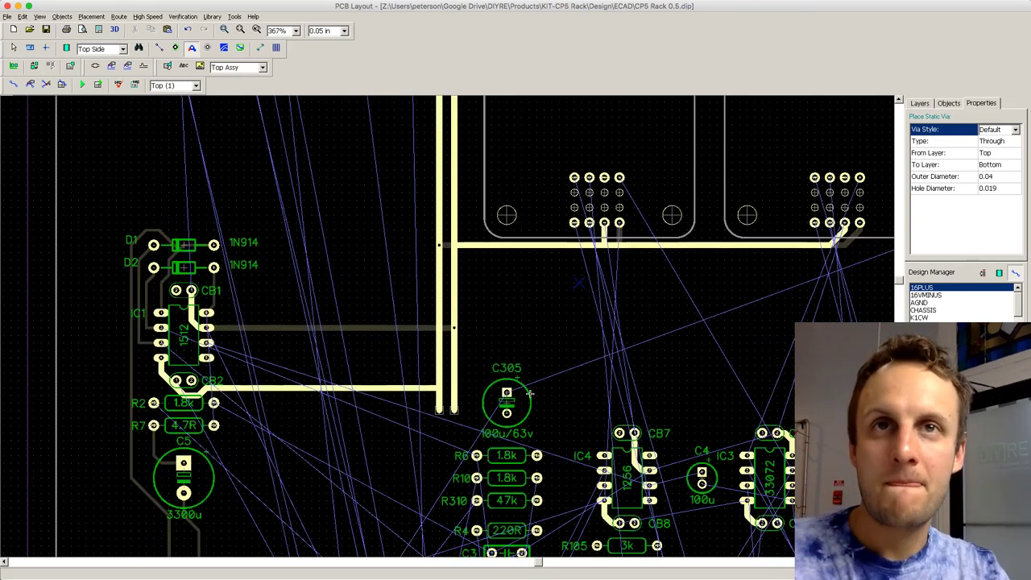
pyautogui.scroll(-4, 529, 392)
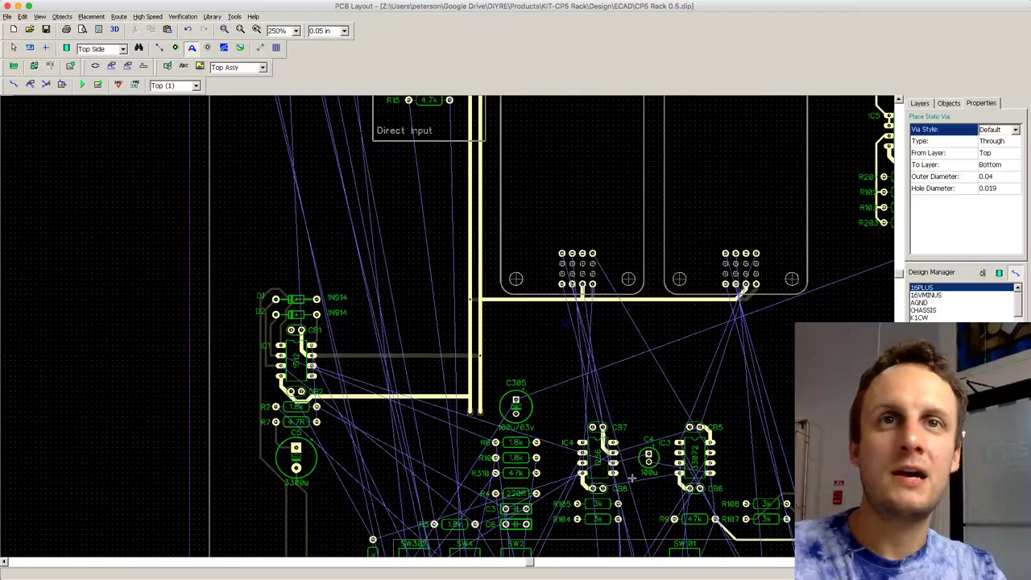
pyautogui.scroll(-2, 633, 478)
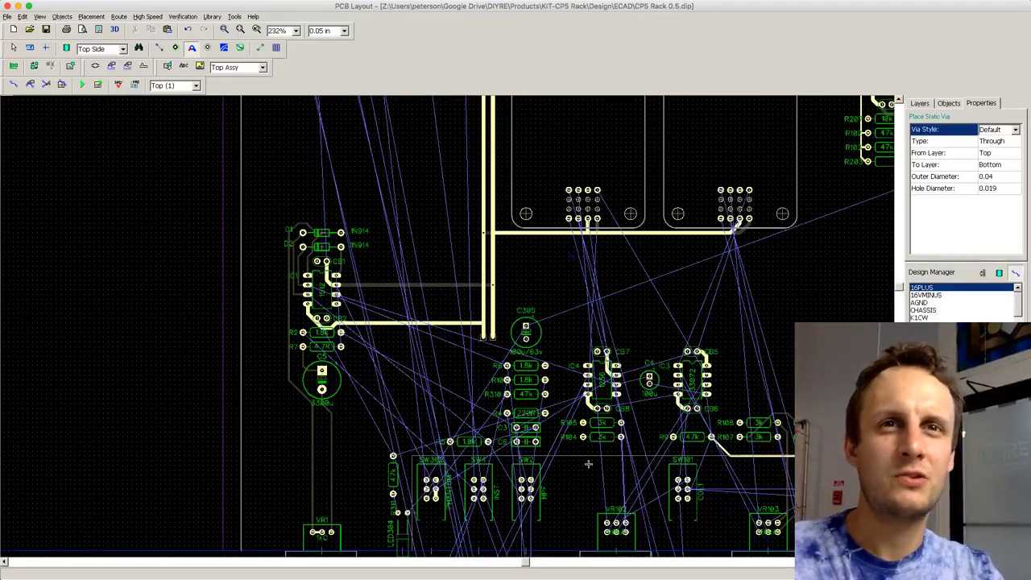
pyautogui.moveTo(530, 563); pyautogui.dragTo(614, 564)
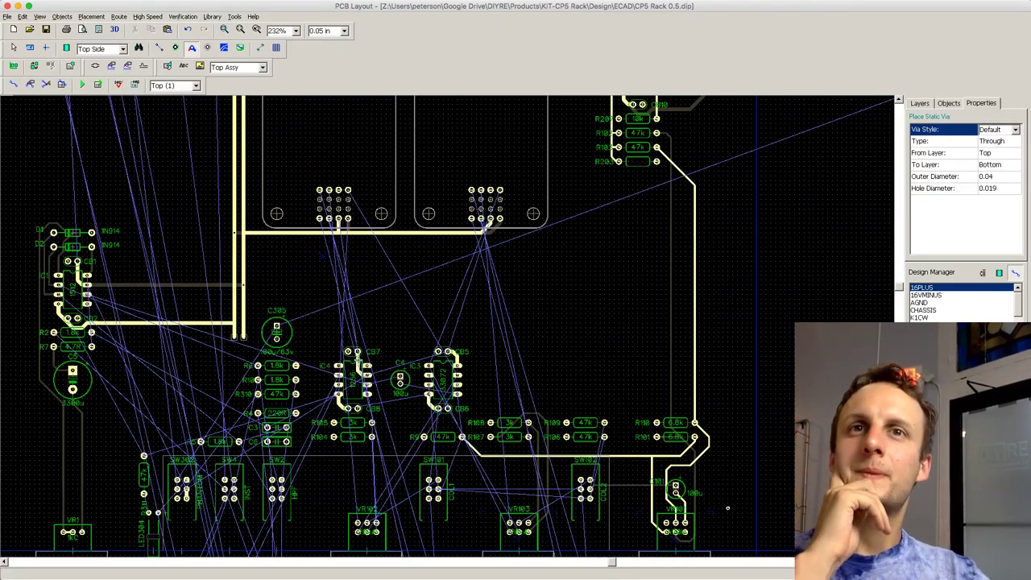
pyautogui.scroll(-4, 727, 507)
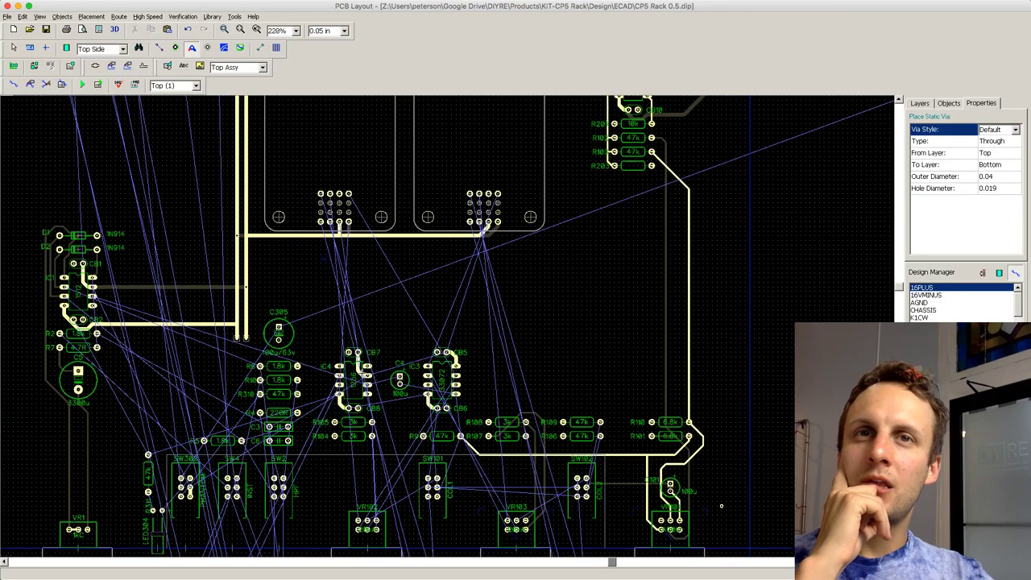
pyautogui.scroll(-1, 610, 467)
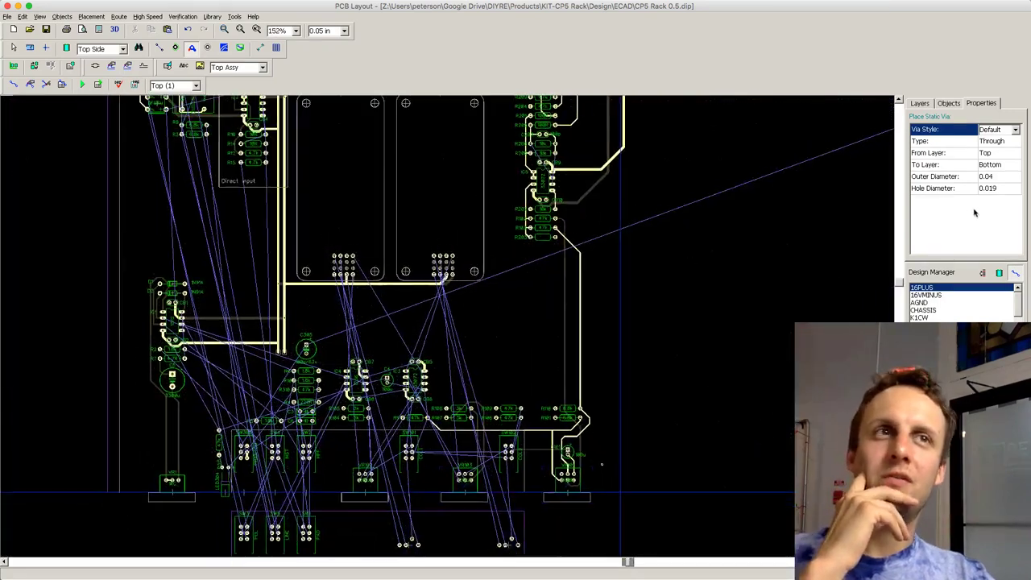
pyautogui.moveTo(903, 277); pyautogui.dragTo(903, 266)
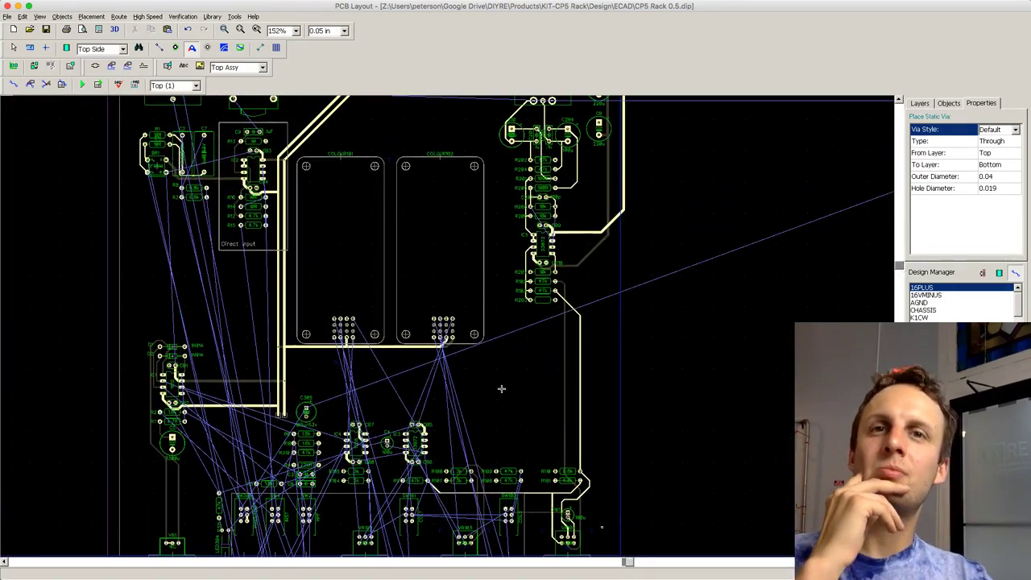
pyautogui.scroll(-1, 447, 398)
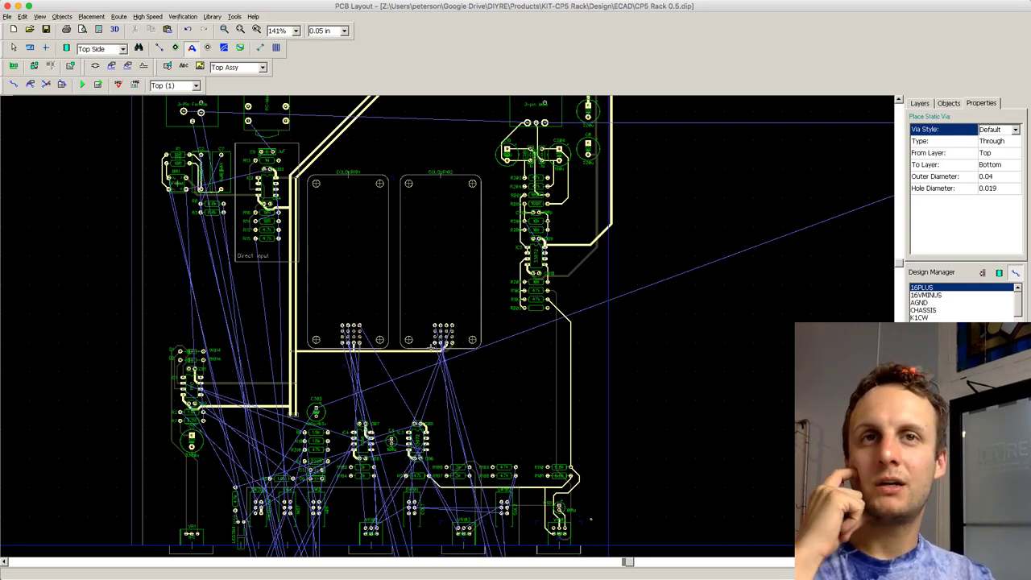
pyautogui.scroll(-1, 430, 354)
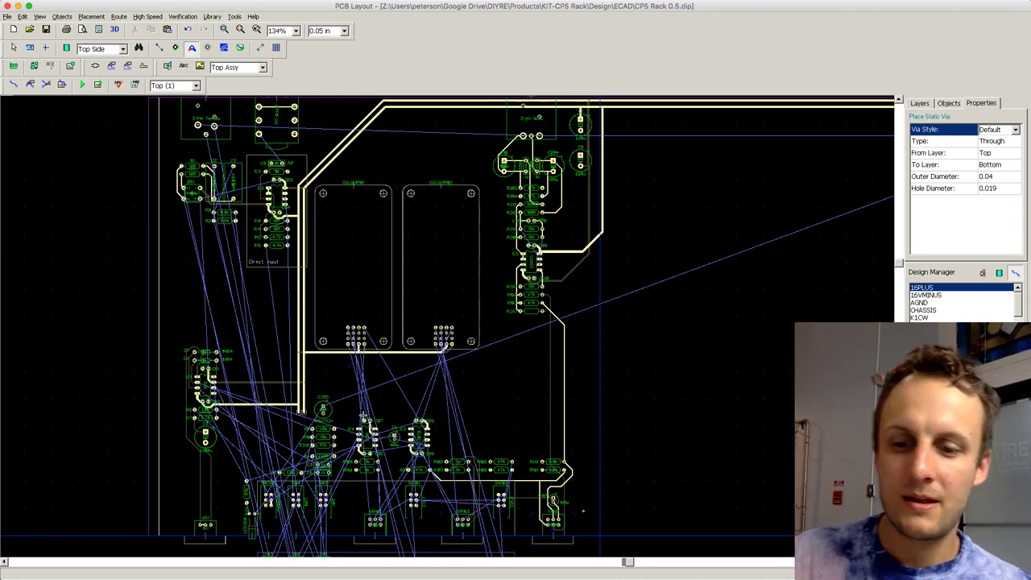
pyautogui.press('super+Tab')
pyautogui.press('super+Tab')
pyautogui.press('super+Tab')
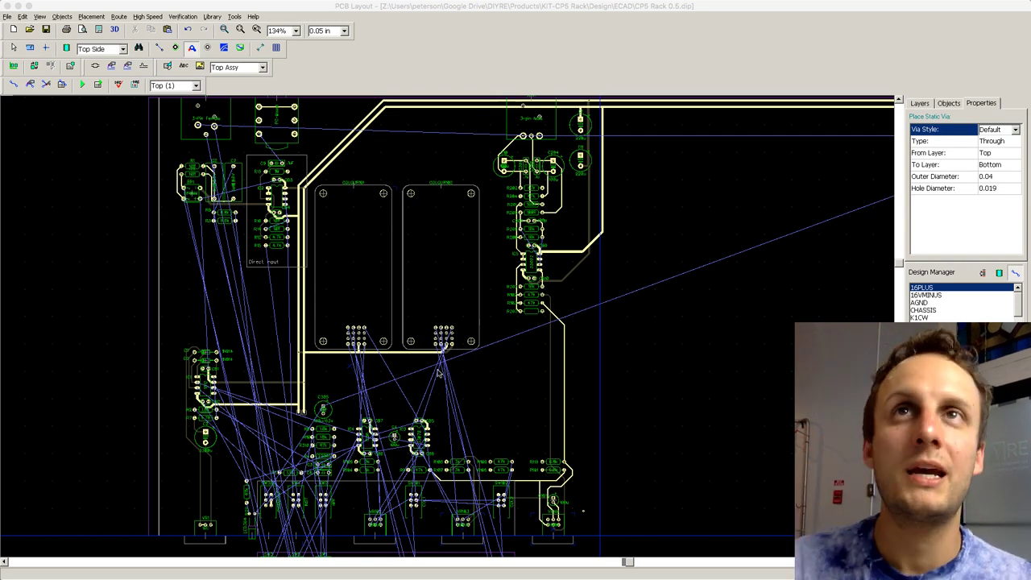
pyautogui.click(327, 74)
# Step: Try to route a 16PLUS trace on the top layer from CB7 straight up to the horizontal 16PLUS branch below COLOUR101
pyautogui.scroll(3, 377, 380)
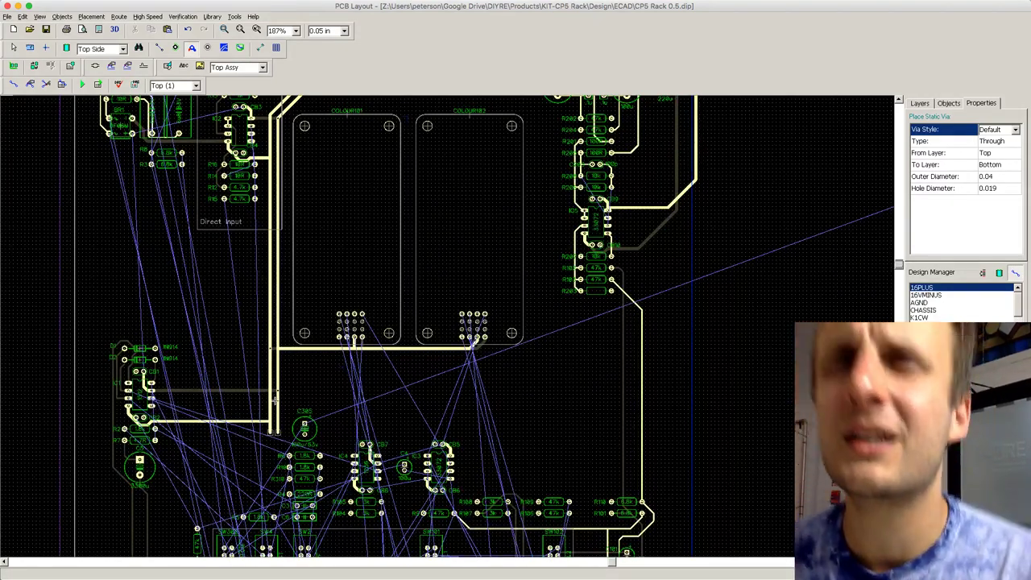
pyautogui.scroll(2, 278, 402)
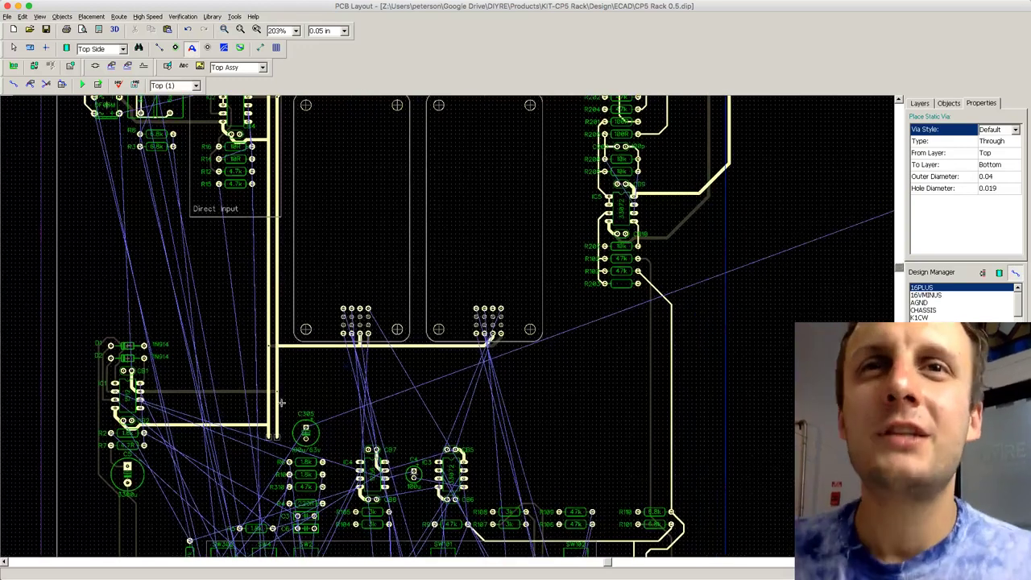
pyautogui.press('t')
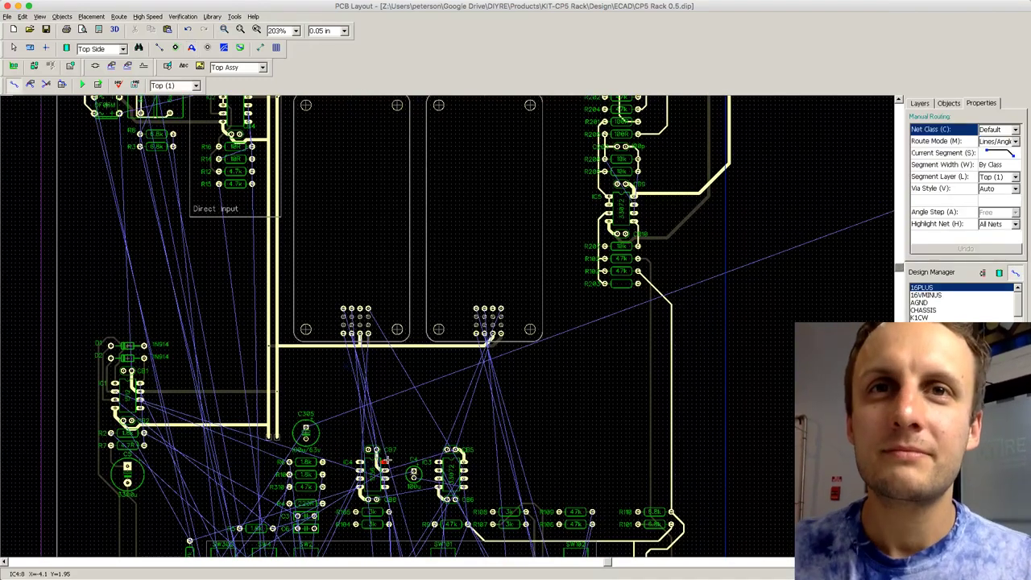
pyautogui.scroll(1, 377, 407)
pyautogui.click(375, 448)
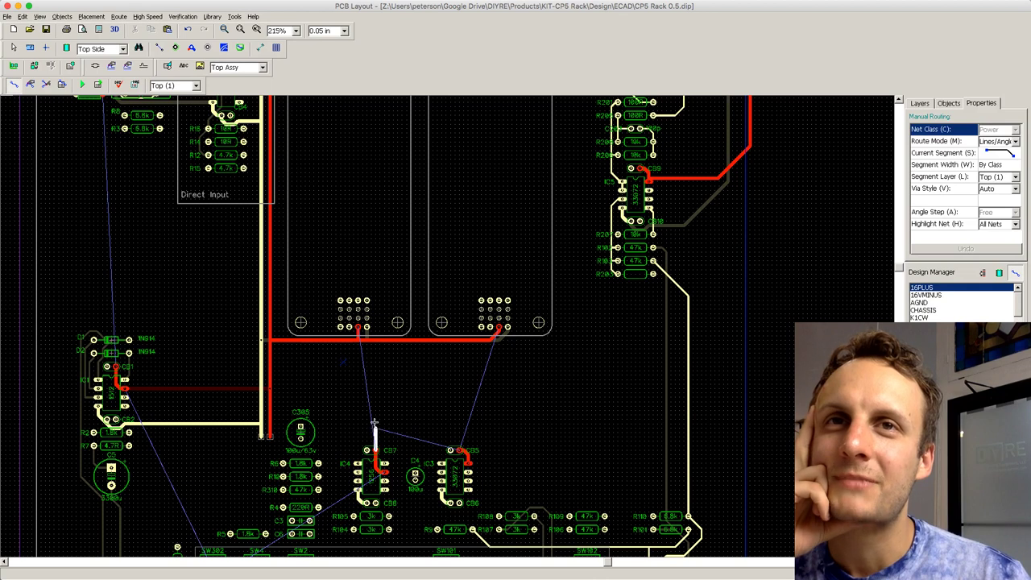
pyautogui.click(358, 341)
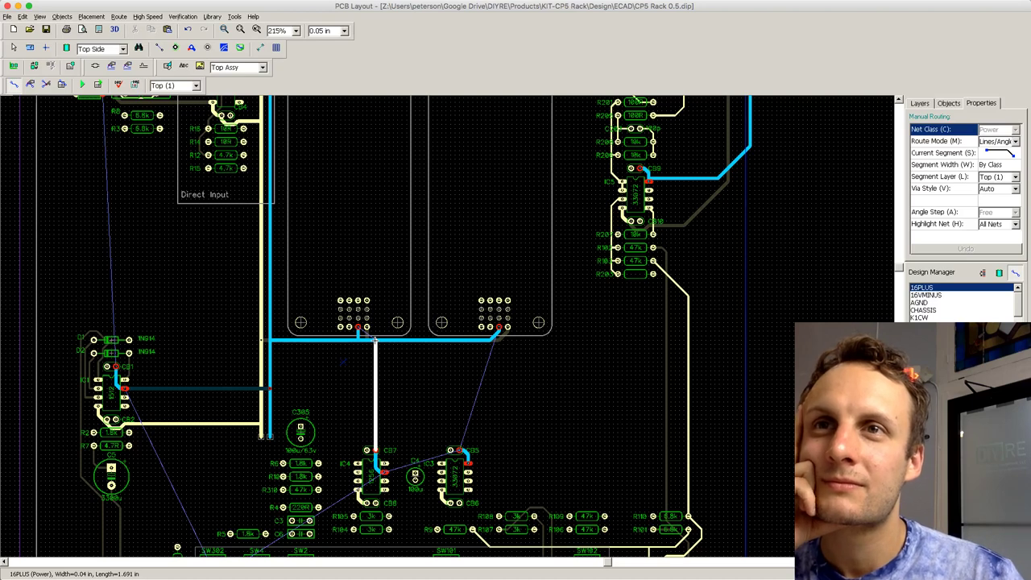
pyautogui.press('Escape')
# Step: Delete the top-layer 16VMINUS trace running from CB2 beside IC1 to the vertical 16VMINUS trace
pyautogui.scroll(-2, 374, 347)
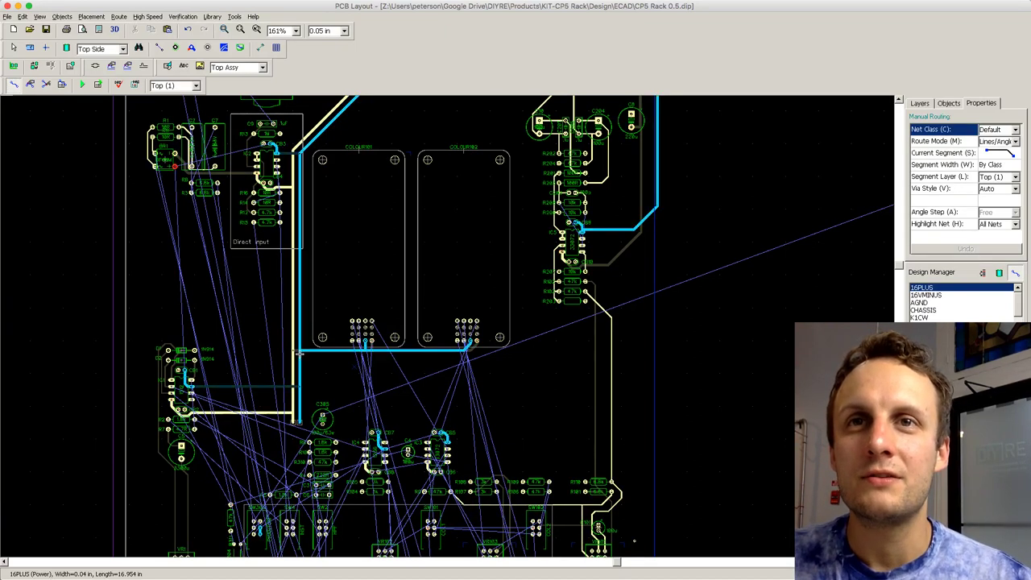
pyautogui.scroll(1, 262, 328)
pyautogui.scroll(1, 262, 329)
pyautogui.rightClick(257, 409)
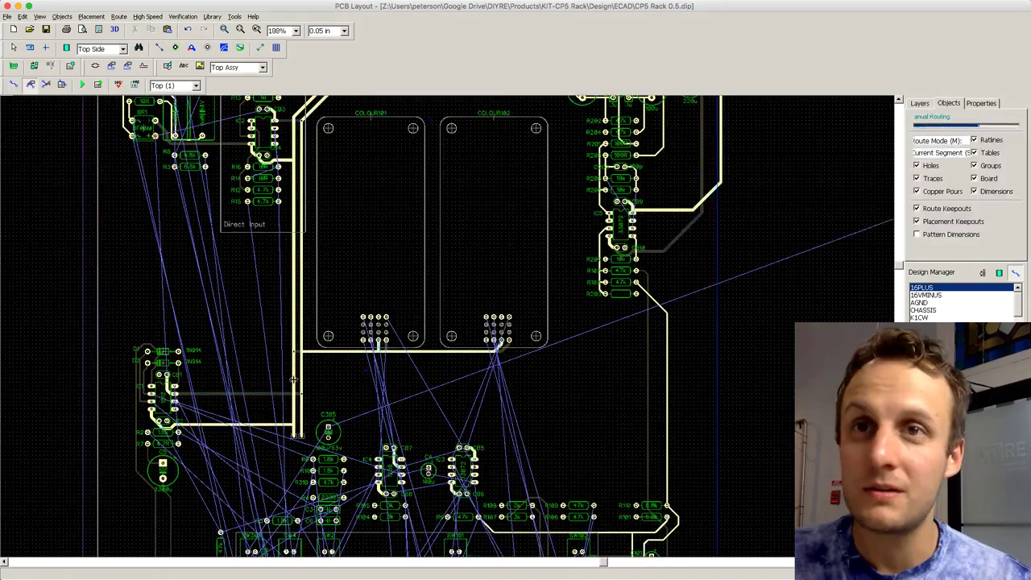
pyautogui.click(256, 426)
pyautogui.click(256, 424)
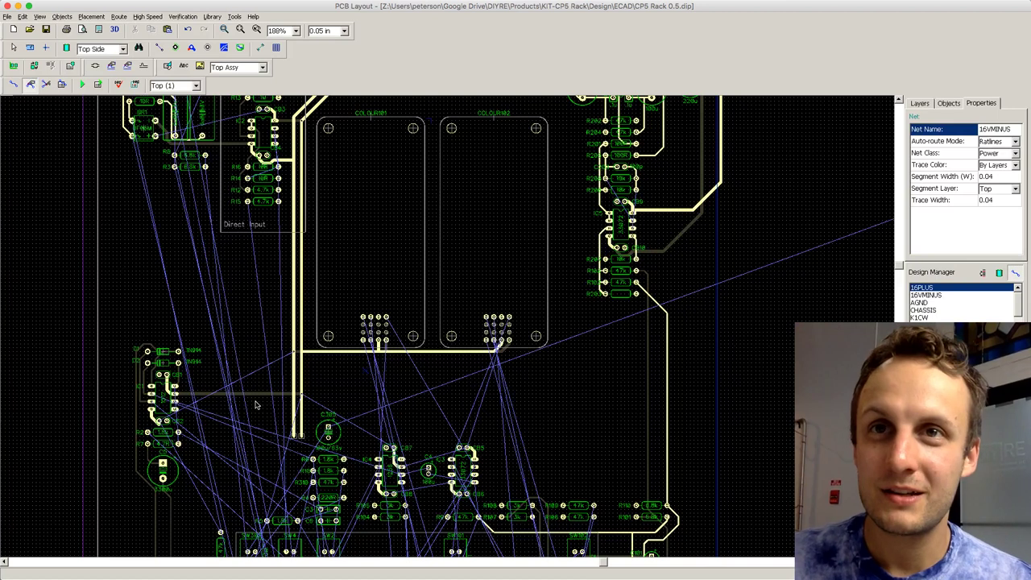
# Step: Delete the bottom-layer 16PLUS trace between IC1 and the vertical 16PLUS trace, together with the via at its end
pyautogui.press('b')
pyautogui.click(261, 393)
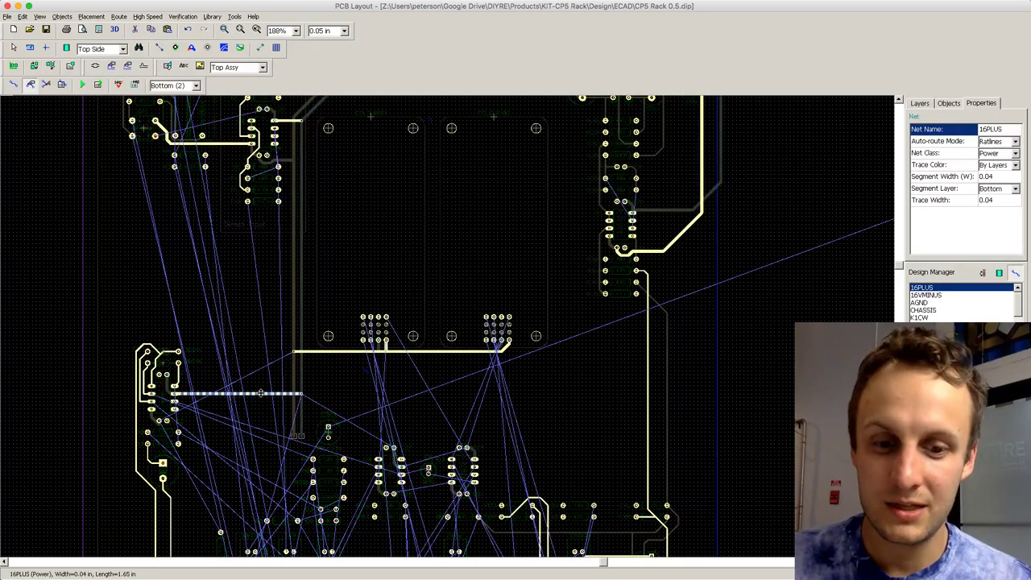
pyautogui.press('Delete')
pyautogui.scroll(1, 262, 393)
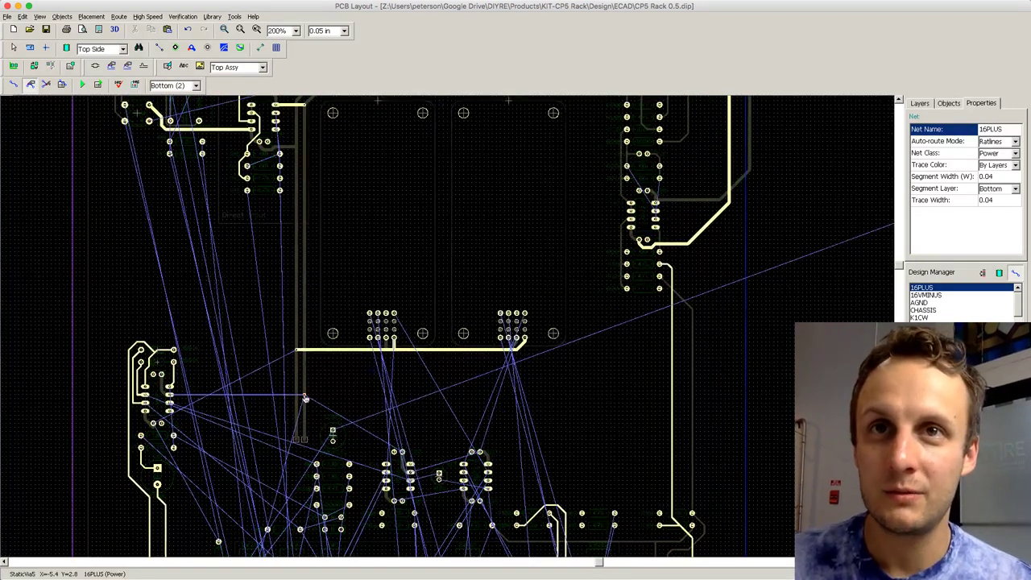
pyautogui.click(305, 397)
pyautogui.press('Delete')
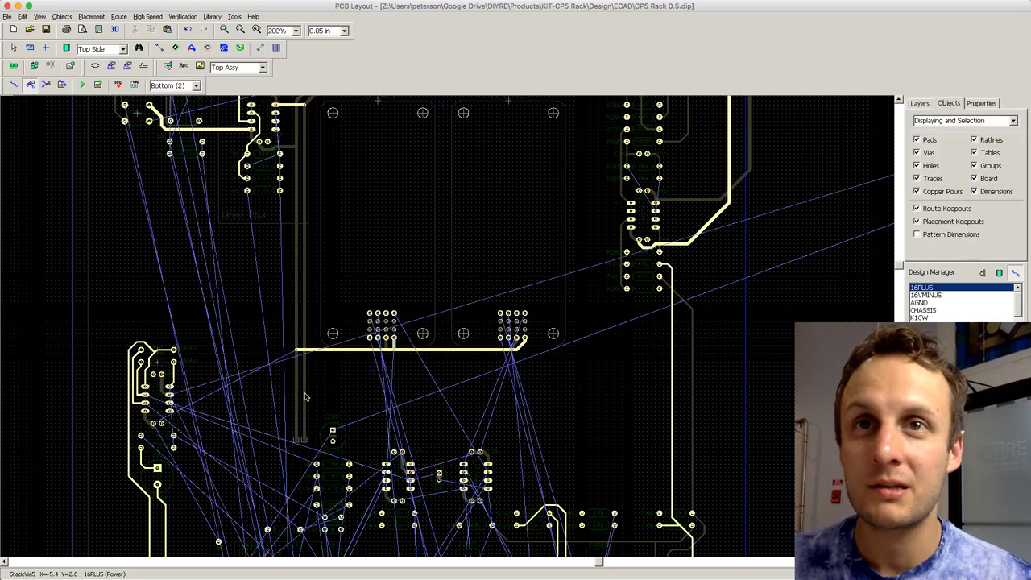
# Step: Shorten the vertical 16VMINUS and 16PLUS traces on the top layer so they end at the horizontal branches below the COLOUR modules
pyautogui.scroll(1, 306, 398)
pyautogui.press('t')
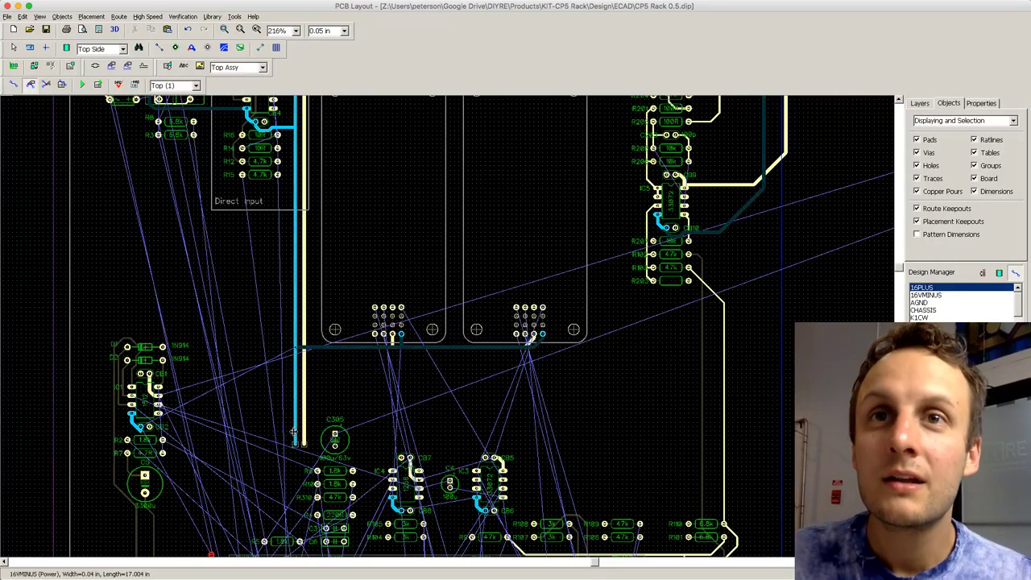
pyautogui.moveTo(295, 445); pyautogui.dragTo(295, 371)
pyautogui.click(300, 370)
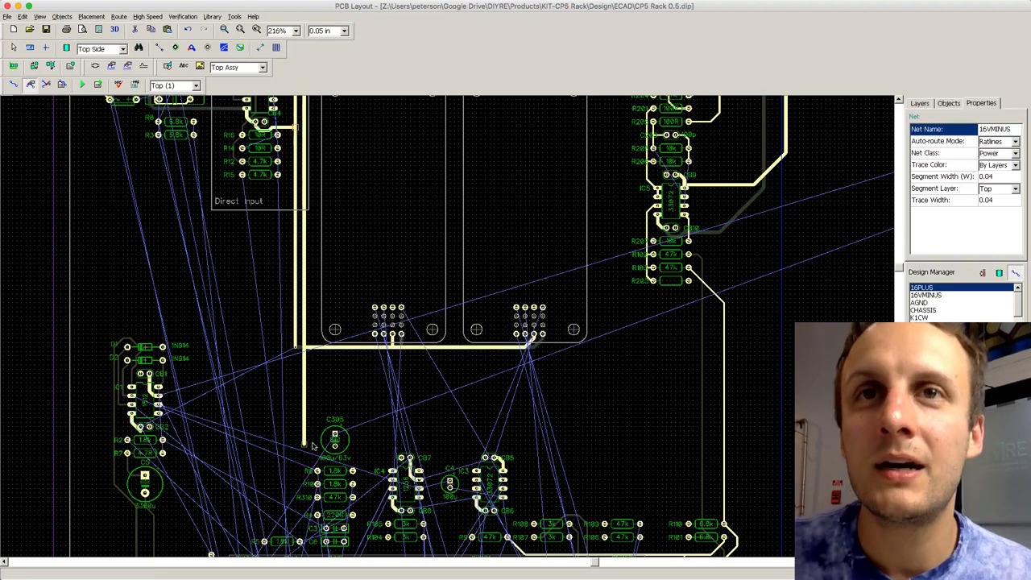
pyautogui.moveTo(300, 372); pyautogui.dragTo(304, 360)
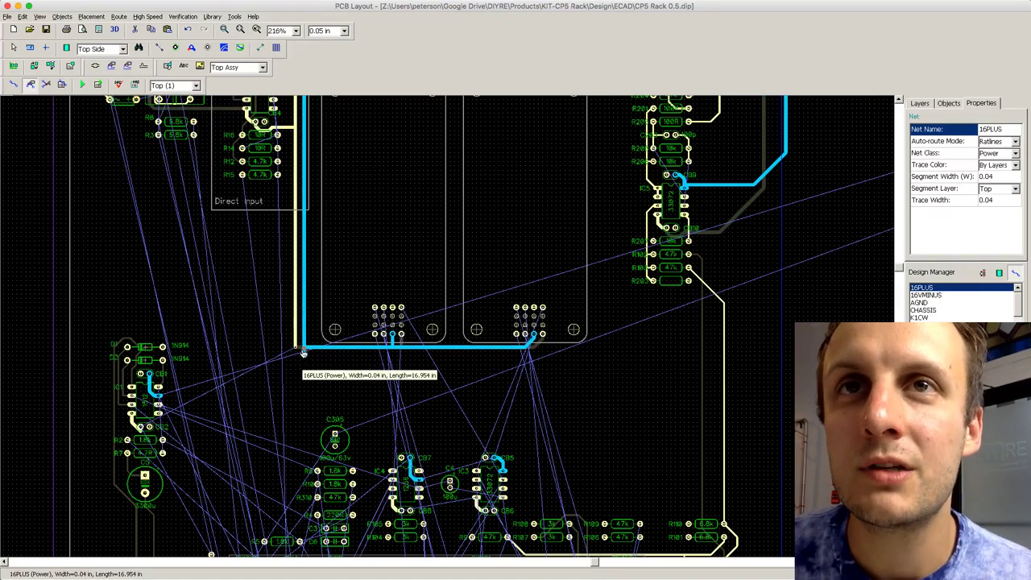
pyautogui.click(311, 362)
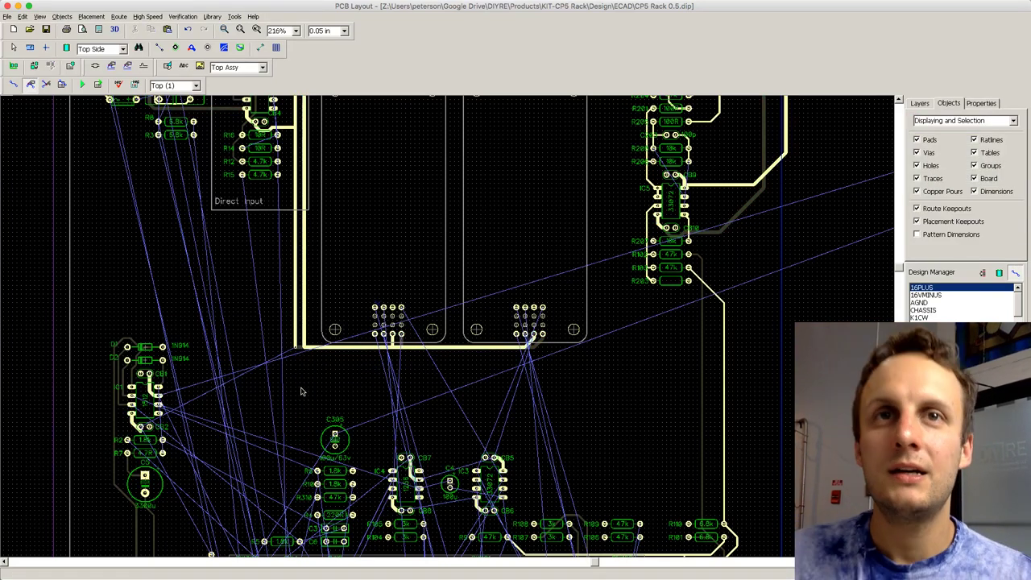
# Step: Try to route a top-layer 16PLUS trace from the horizontal branch below COLOUR101 down to CB7, with its vertical run slightly offset from the pad
pyautogui.scroll(2, 379, 437)
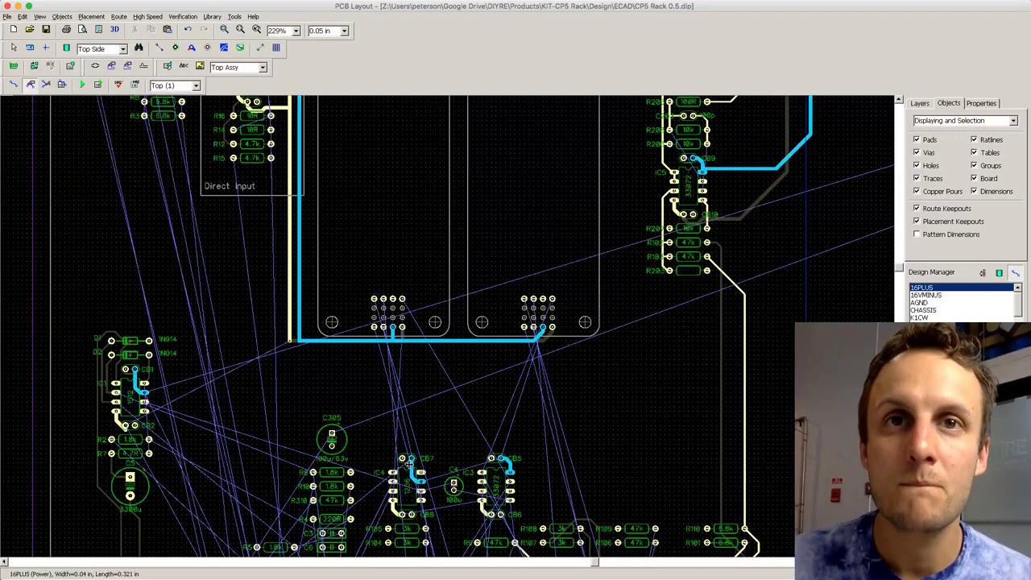
pyautogui.scroll(1, 377, 442)
pyautogui.click(415, 331)
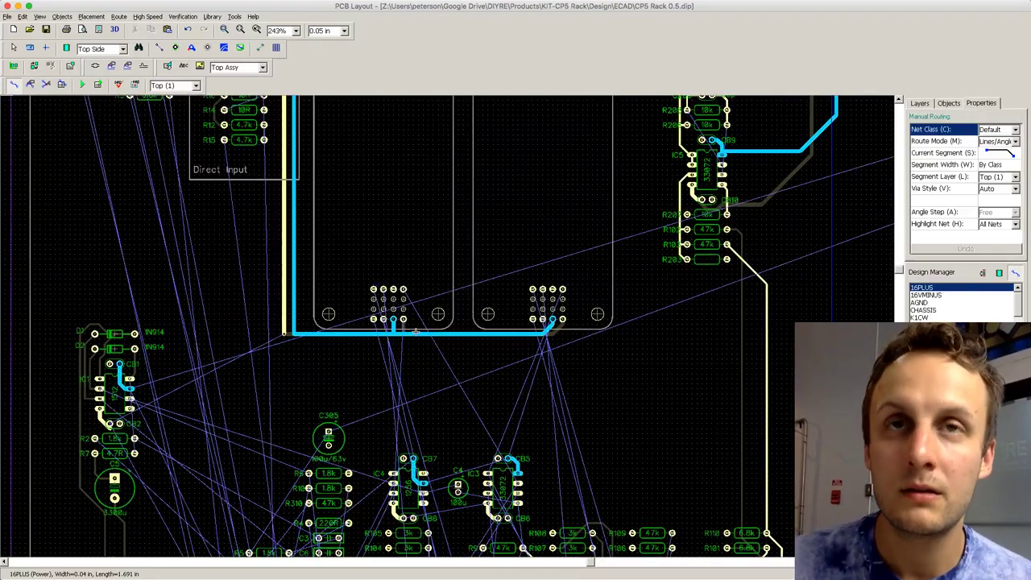
pyautogui.press('super+Tab')
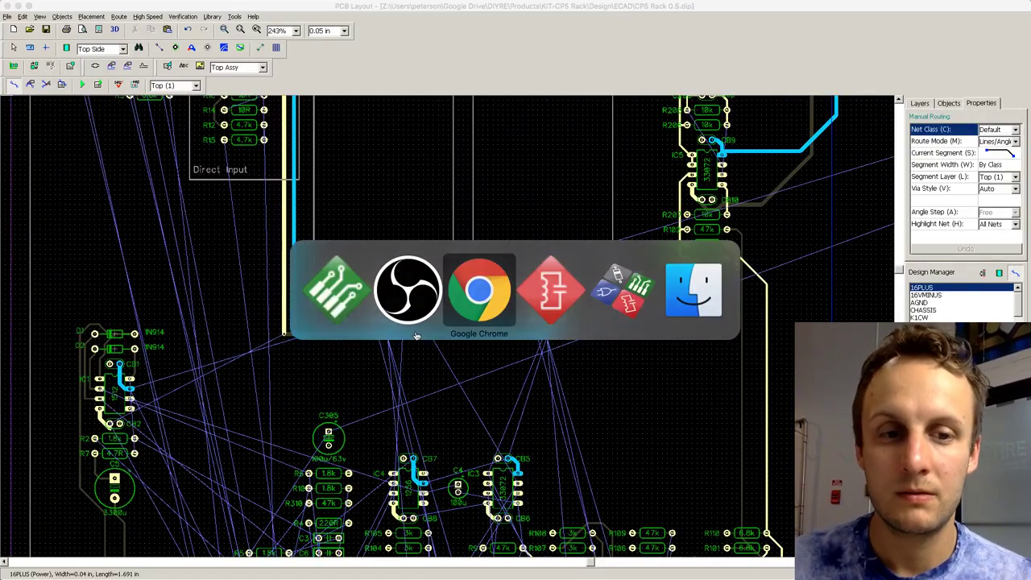
pyautogui.click(413, 350)
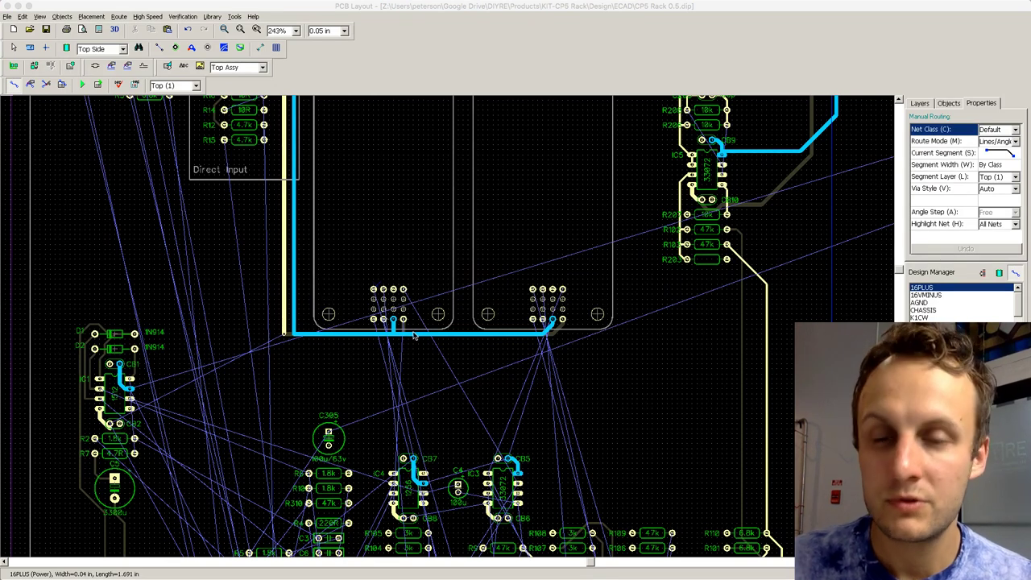
pyautogui.click(416, 345)
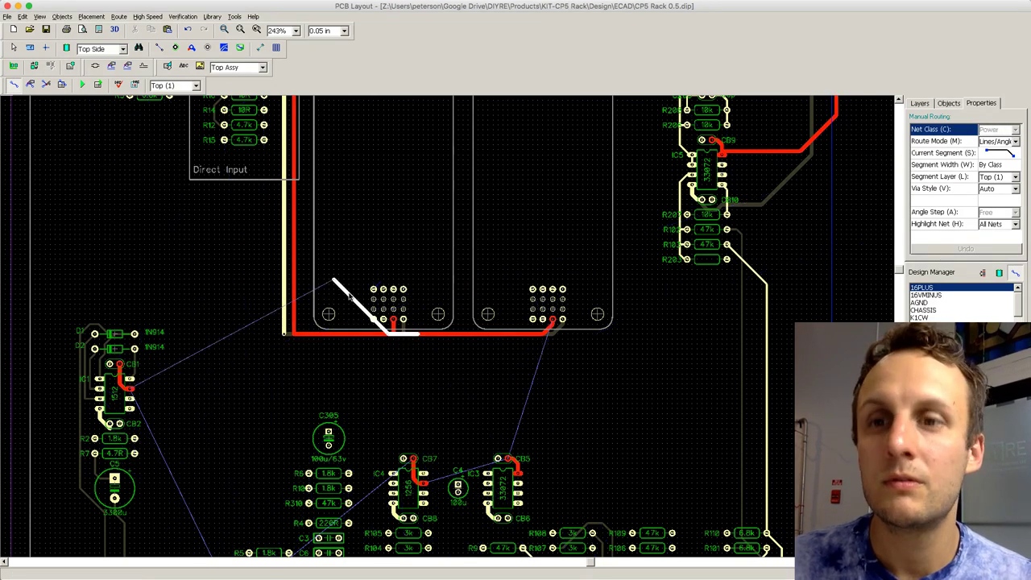
pyautogui.click(414, 458)
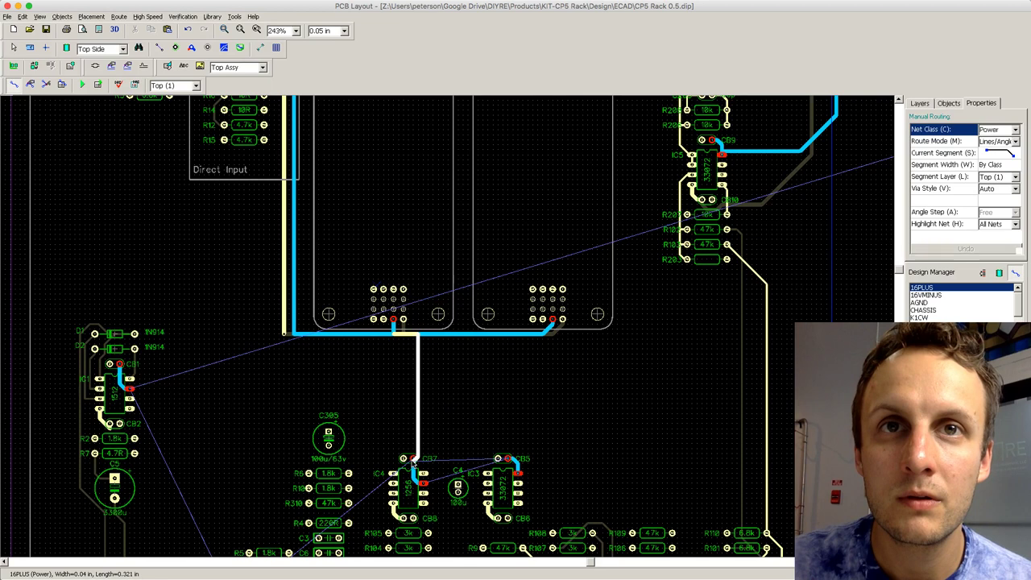
pyautogui.hotkey('ctrl', 'z')
# Step: Route 16PLUS traces on the top layer from CB7, CB5 and CB1 up to the horizontal 16PLUS branch below the COLOUR modules
pyautogui.click(414, 458)
pyautogui.click(414, 334)
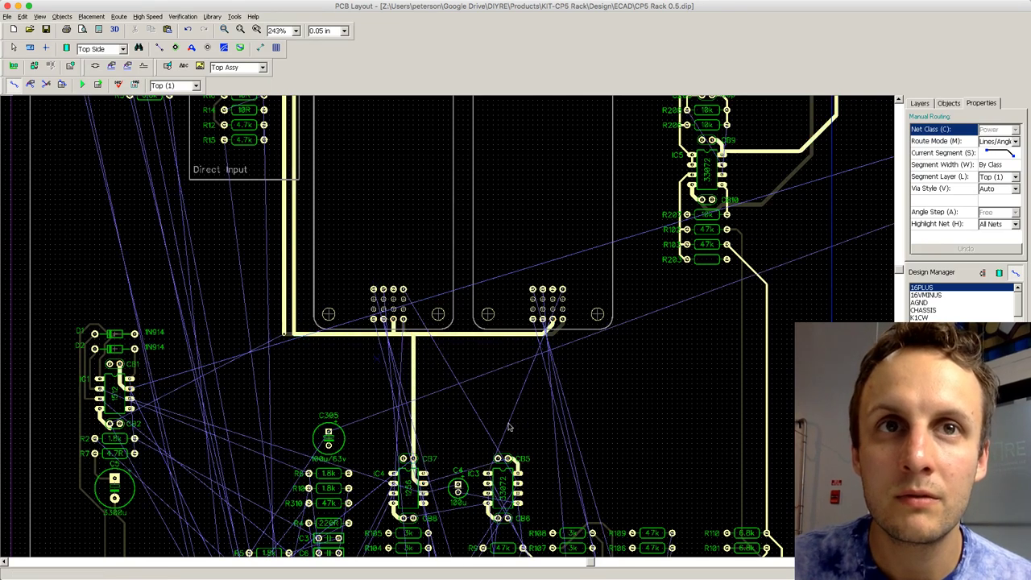
pyautogui.click(508, 459)
pyautogui.click(507, 333)
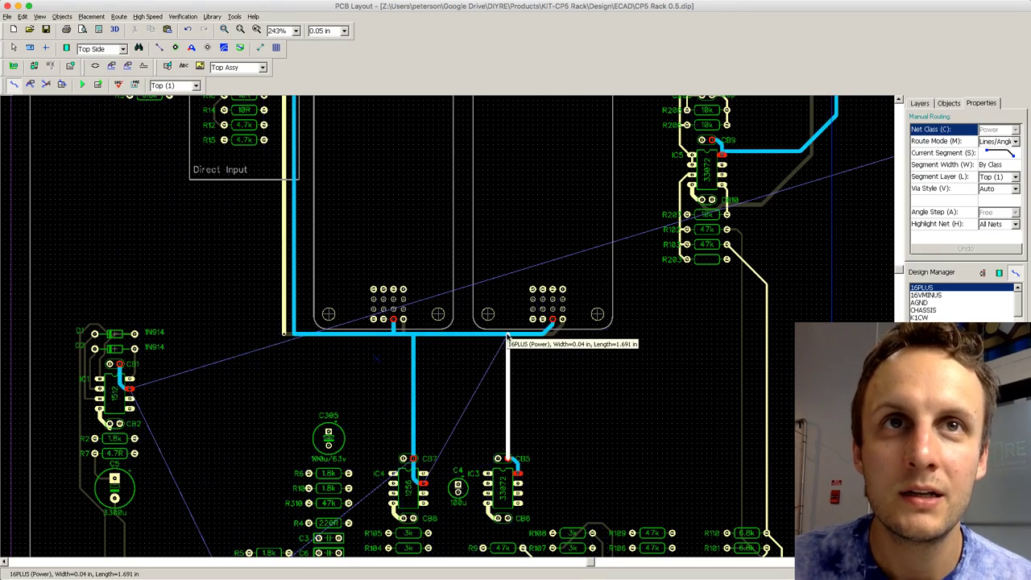
pyautogui.click(129, 388)
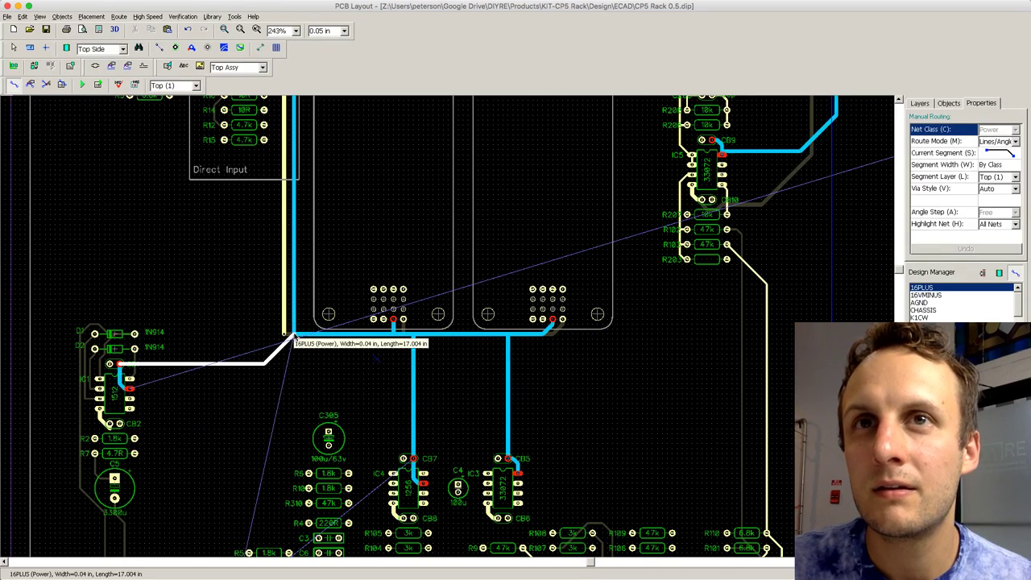
pyautogui.click(294, 337)
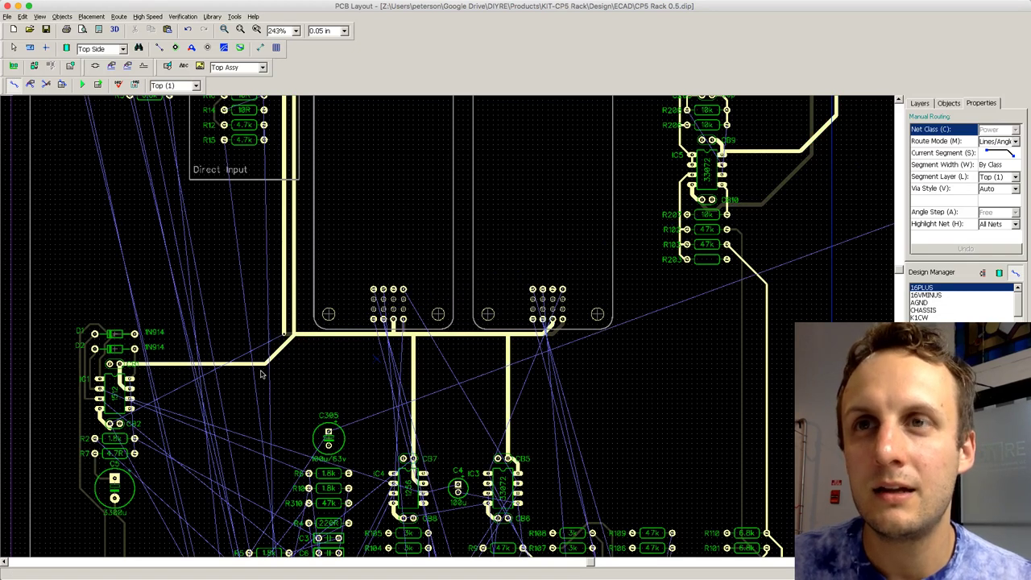
# Step: Route a 16VMINUS trace on the bottom layer from the via at the end of the vertical 16VMINUS trace to CB2 beside IC1
pyautogui.press('b')
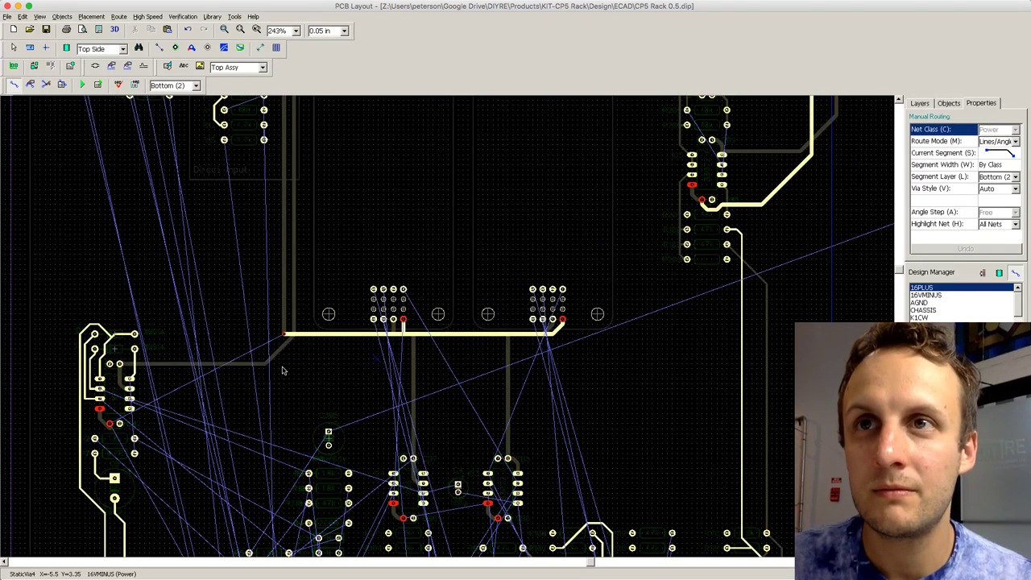
pyautogui.click(284, 333)
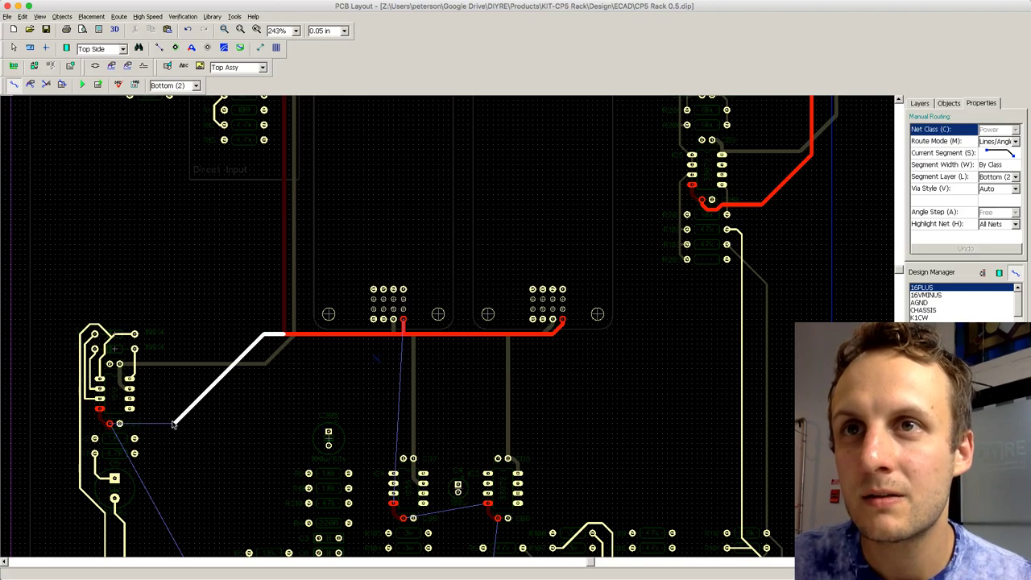
pyautogui.click(165, 425)
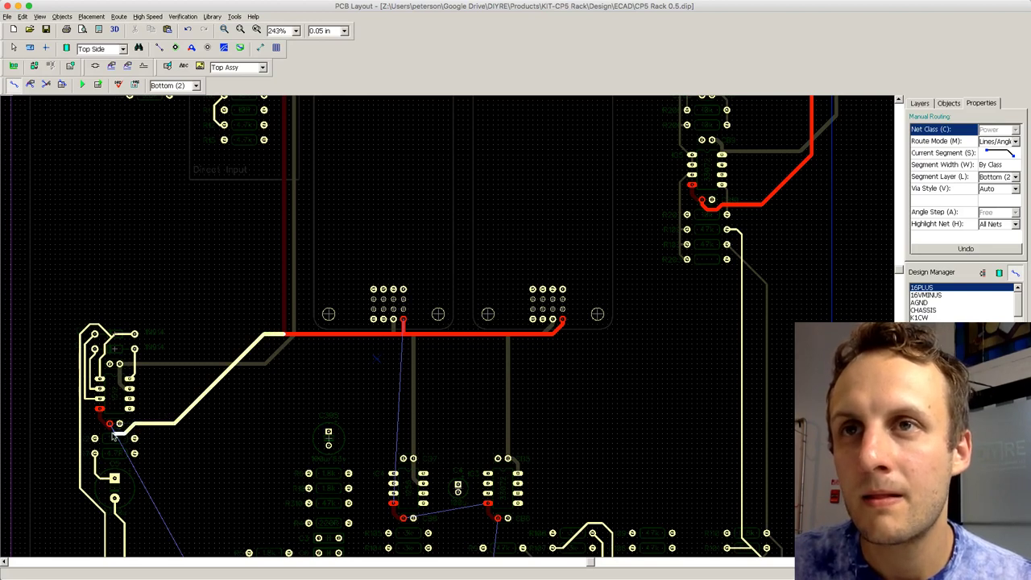
pyautogui.click(110, 427)
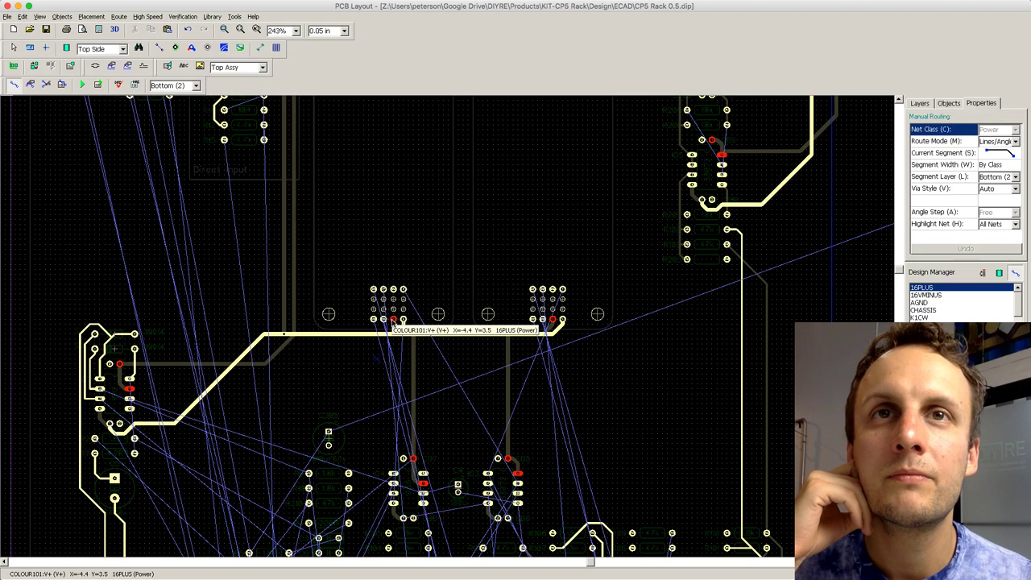
# Step: Route bottom-layer 16VMINUS traces between the horizontal branch below the COLOUR modules and the negative supply pins of IC4 and IC3
pyautogui.click(406, 336)
pyautogui.click(405, 337)
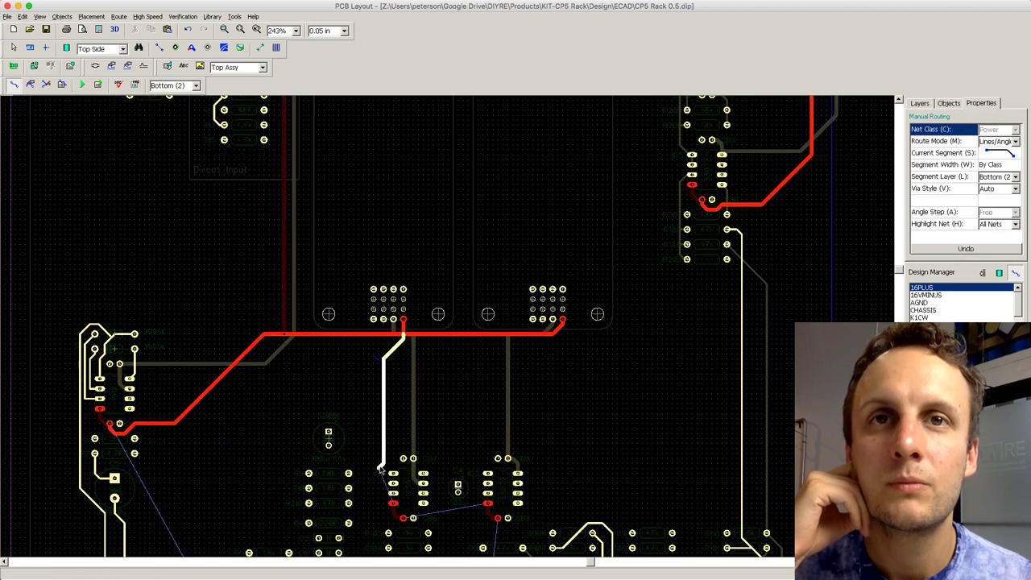
pyautogui.click(387, 505)
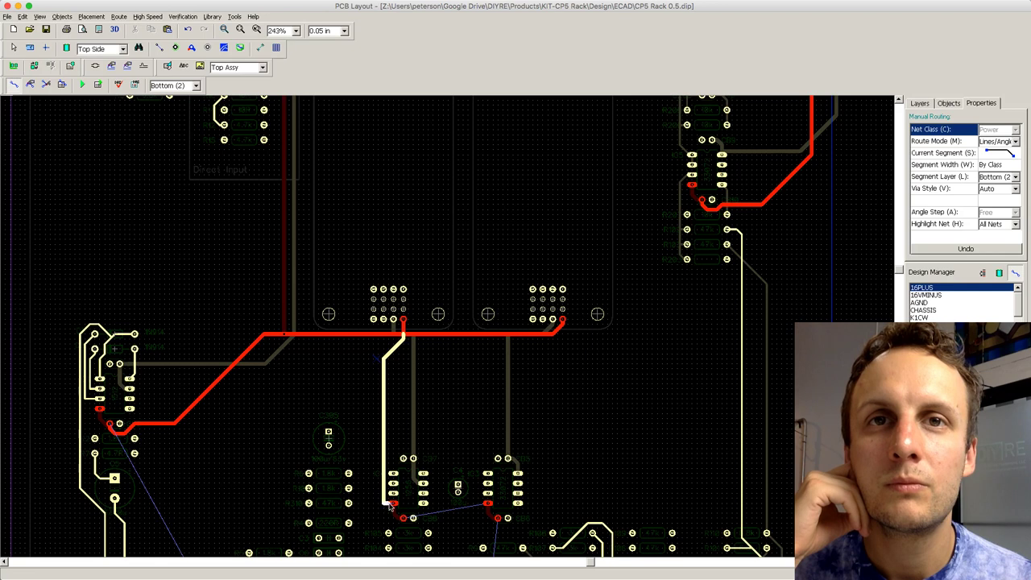
pyautogui.click(482, 502)
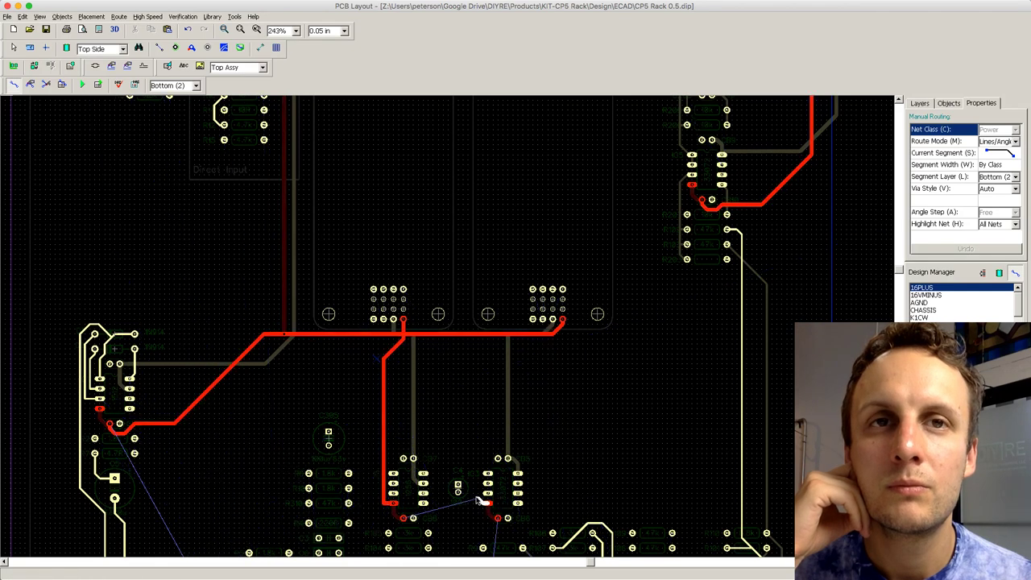
pyautogui.click(478, 335)
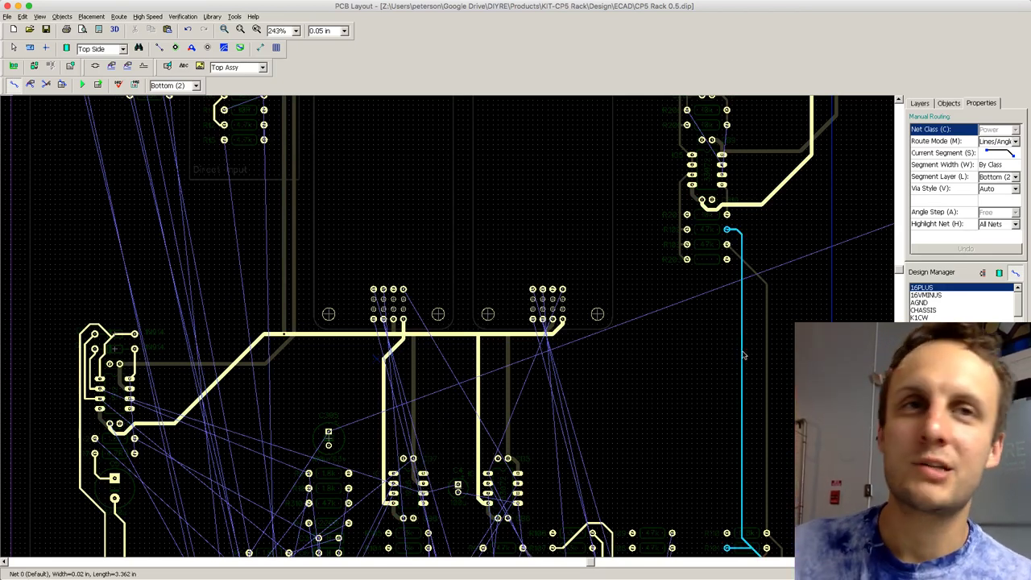
# Step: Straighten the bottom-layer 16VMINUS trace to IC4 so it runs vertically into the horizontal 16VMINUS branch without the diagonal jog
pyautogui.scroll(-2, 901, 274)
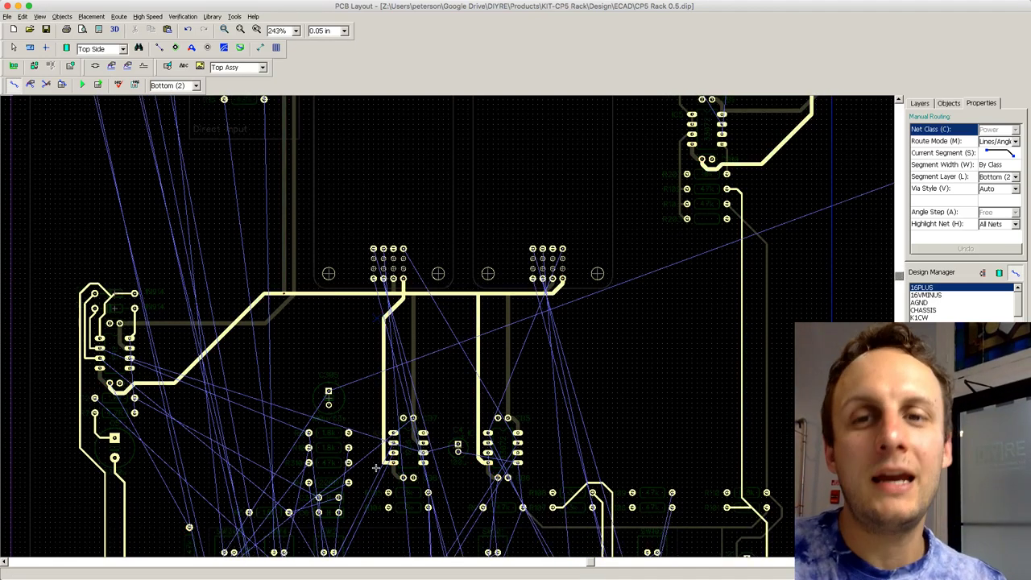
pyautogui.press('Escape')
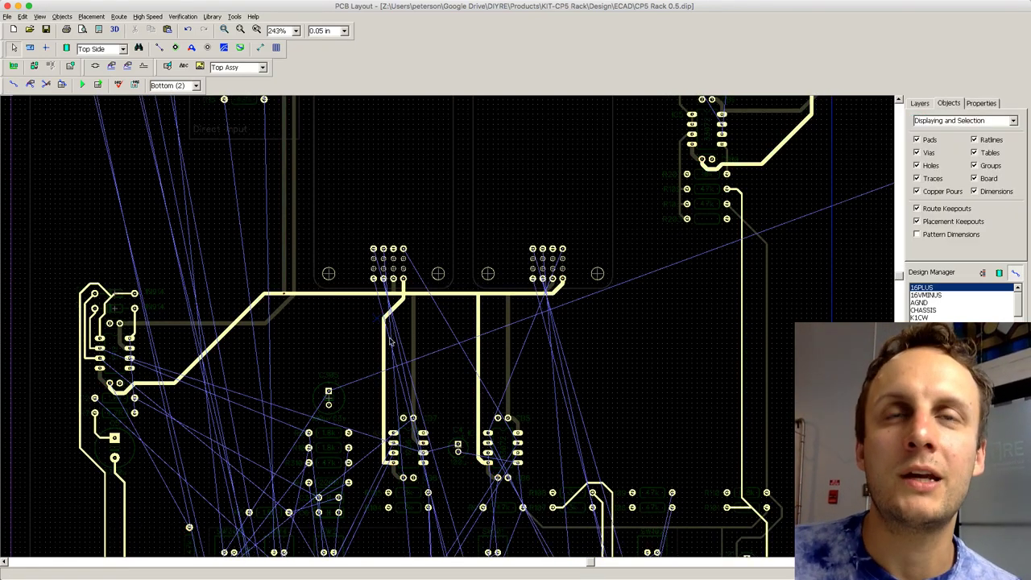
pyautogui.press('e')
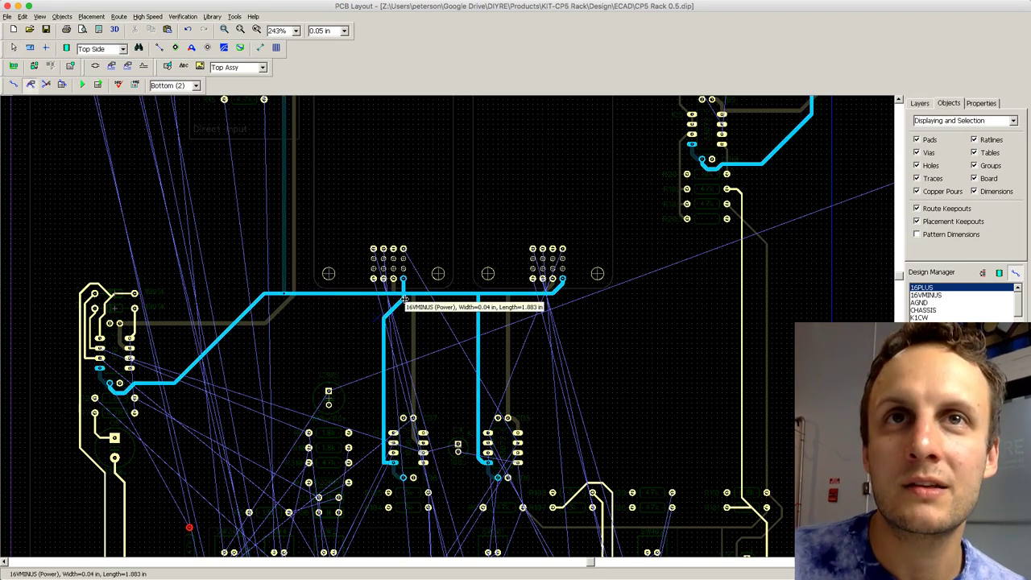
pyautogui.click(403, 299)
pyautogui.moveTo(390, 299); pyautogui.dragTo(384, 297)
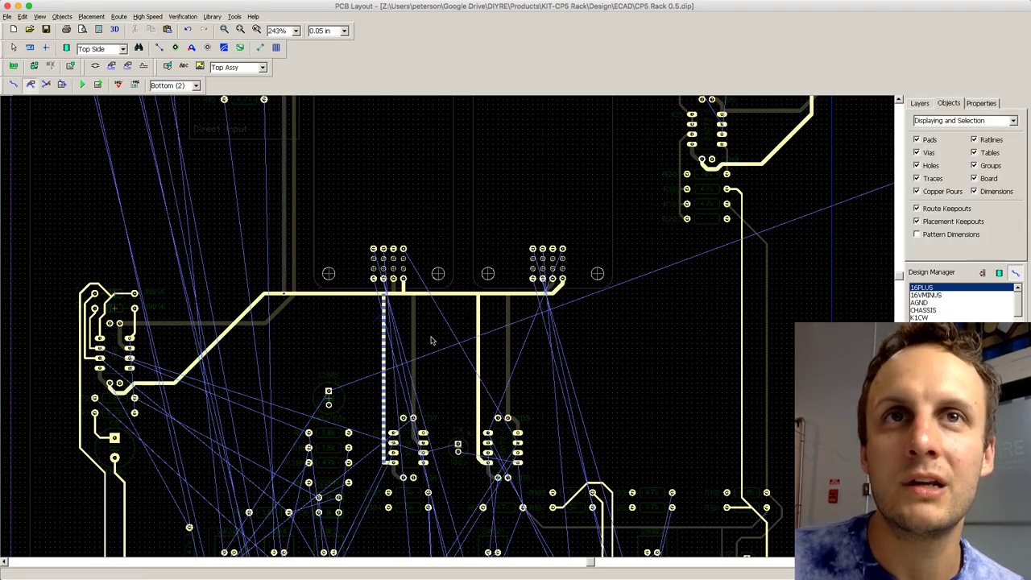
# Step: Examine the power routing across the whole board with the top layer active, highlighting the 16PLUS and 16VMINUS nets
pyautogui.scroll(-1, 460, 374)
pyautogui.press('t')
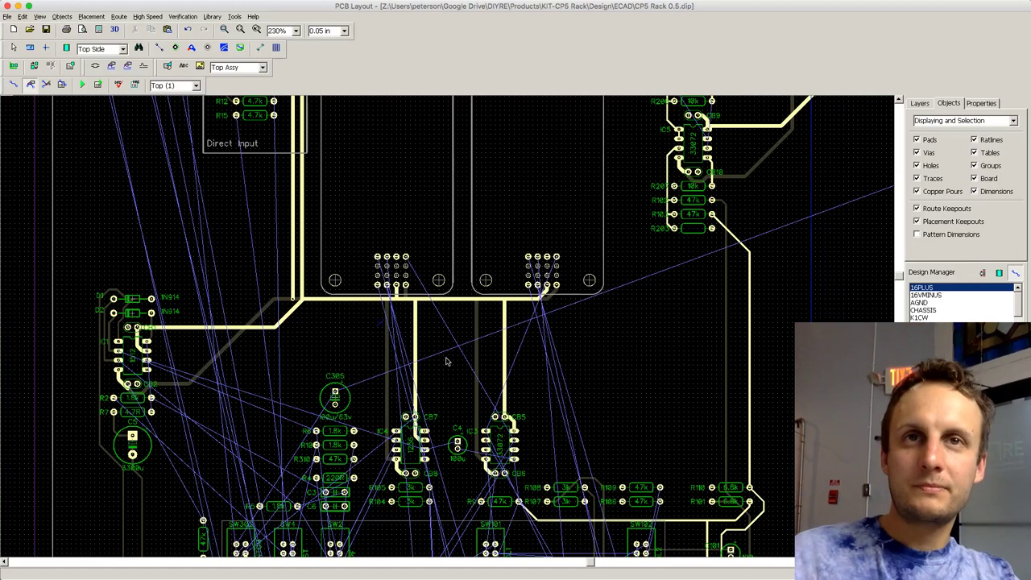
pyautogui.scroll(-3, 445, 362)
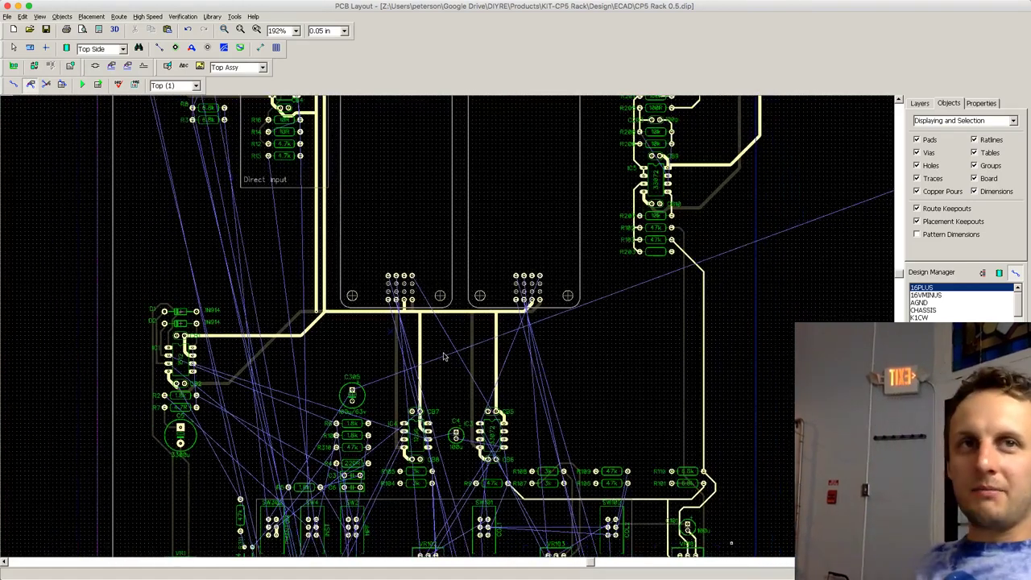
pyautogui.scroll(-1, 460, 375)
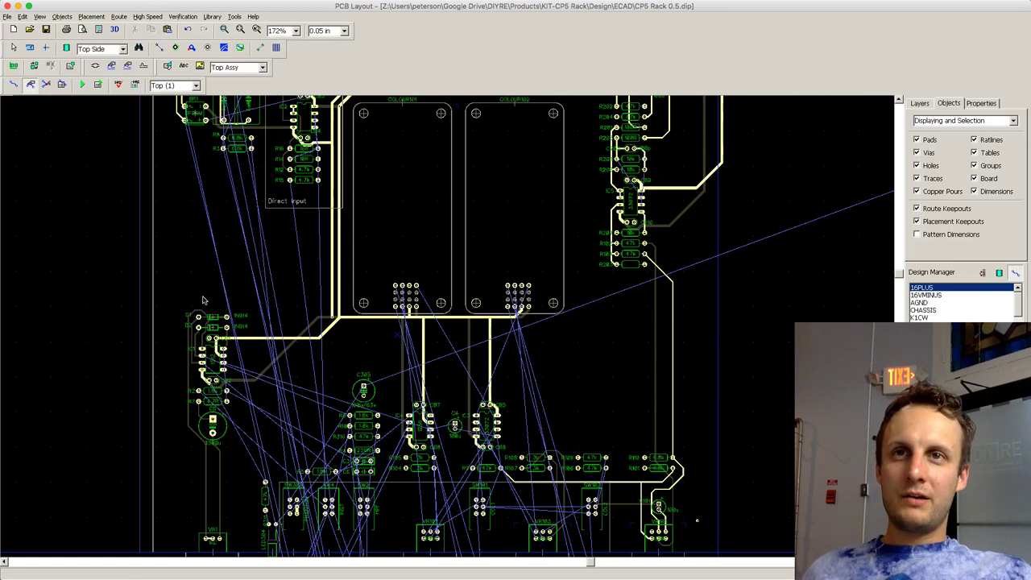
pyautogui.scroll(-1, 373, 293)
pyautogui.scroll(-3, 372, 293)
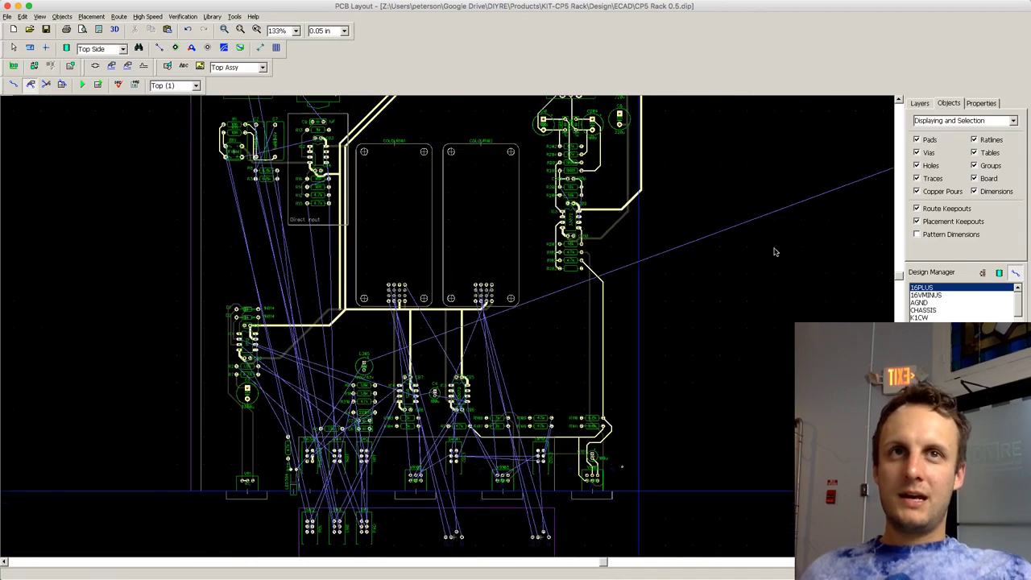
pyautogui.scroll(-1, 850, 296)
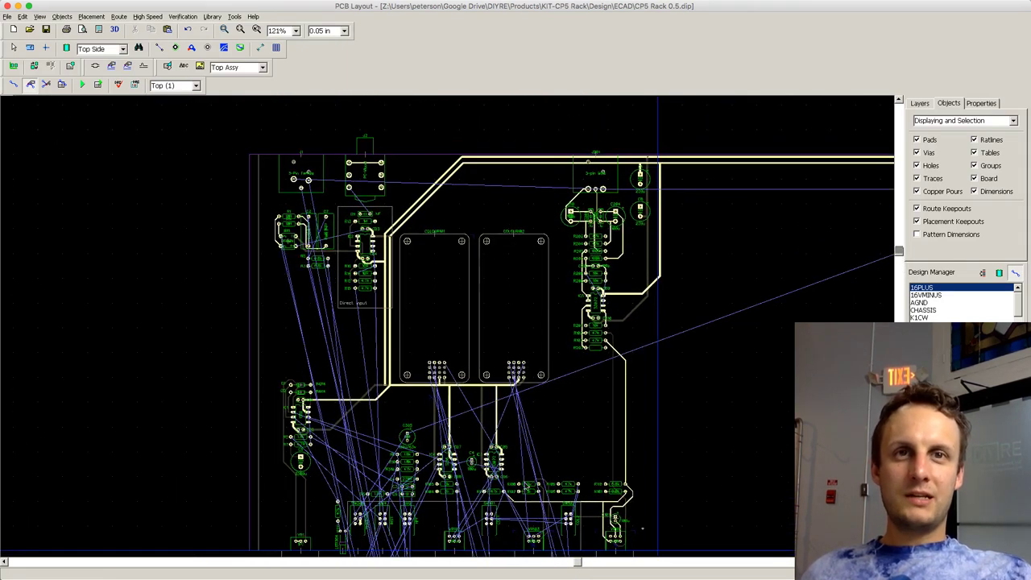
pyautogui.moveTo(580, 563); pyautogui.dragTo(641, 565)
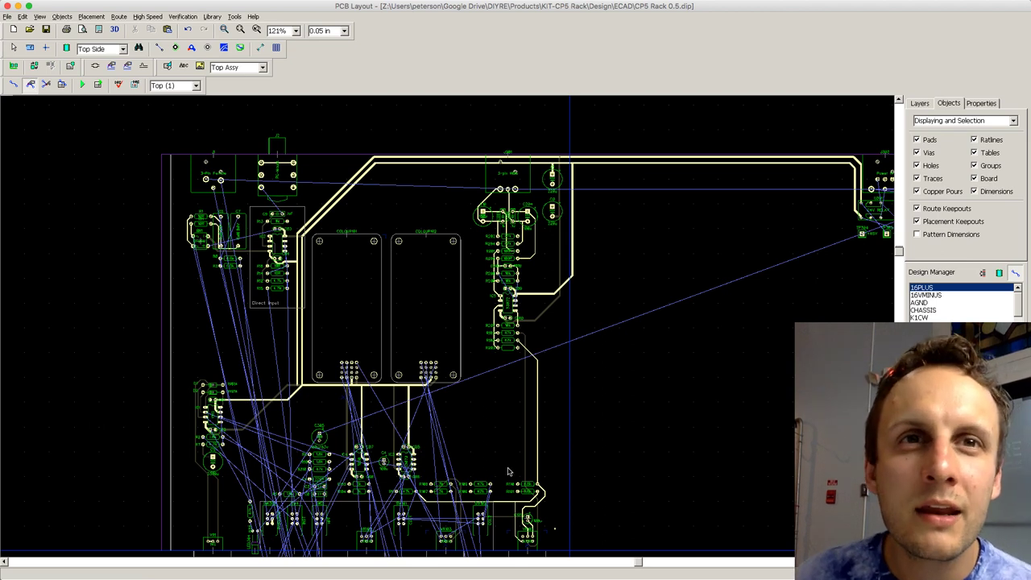
pyautogui.click(921, 288)
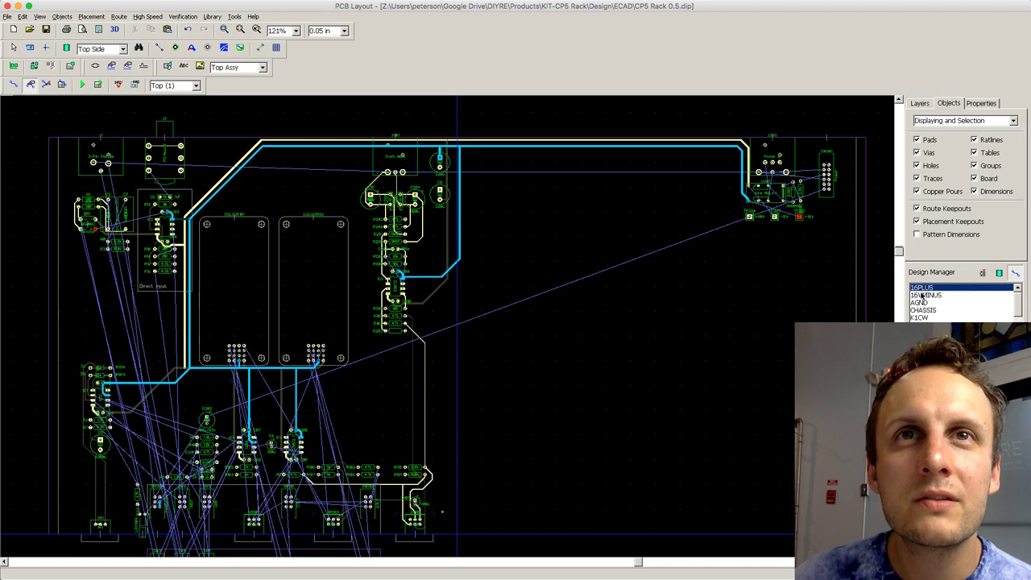
pyautogui.click(923, 296)
pyautogui.click(922, 288)
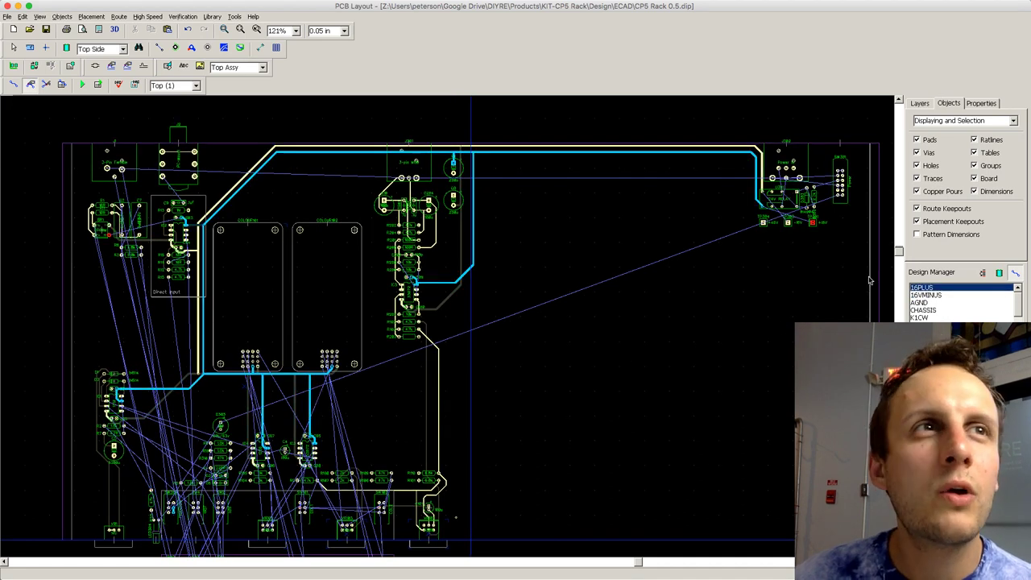
# Step: Inspect the properties of the 16PLUS trace along the board's upper edge and review the overall layout
pyautogui.moveTo(900, 252)
pyautogui.mouseDown()
pyautogui.moveTo(900, 282)
pyautogui.moveTo(900, 272)
pyautogui.mouseUp()
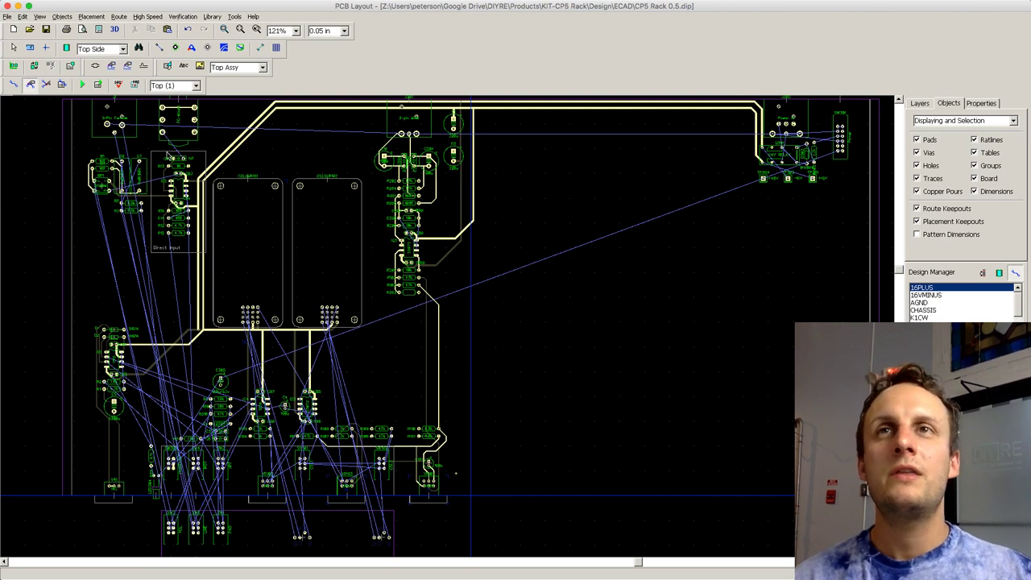
pyautogui.scroll(2, 239, 166)
pyautogui.scroll(-3, 240, 165)
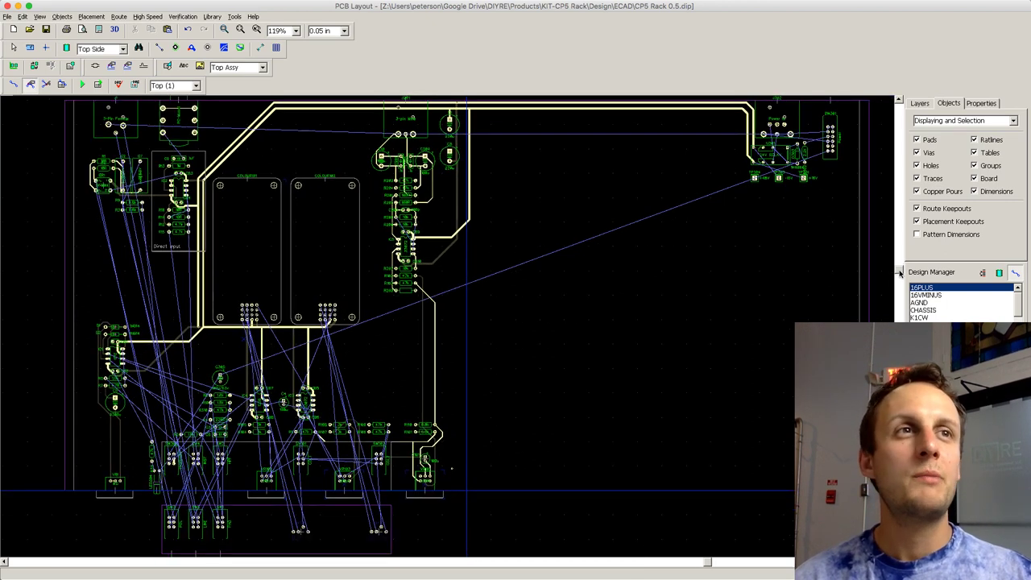
pyautogui.moveTo(900, 273); pyautogui.dragTo(899, 266)
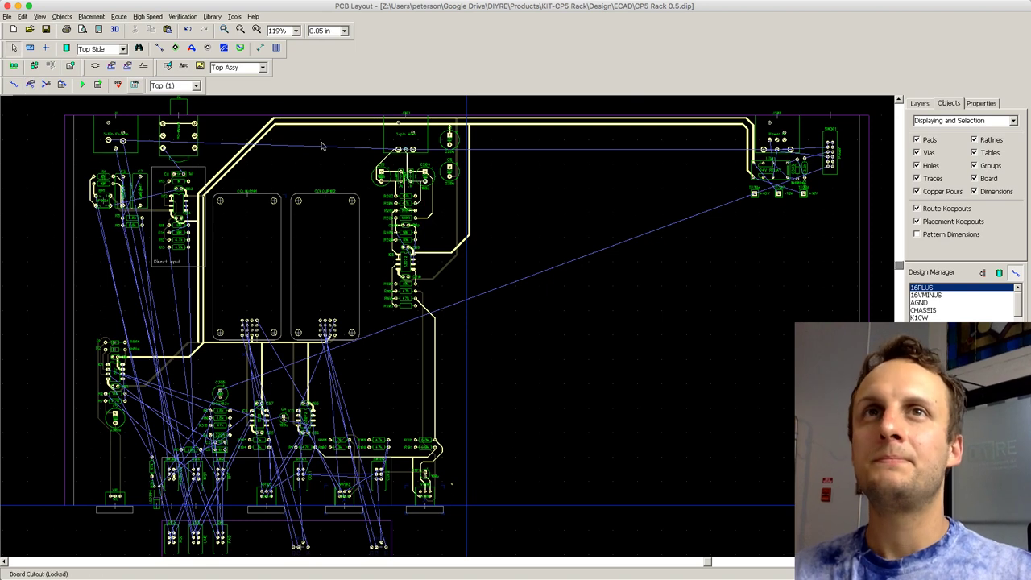
pyautogui.click(357, 124)
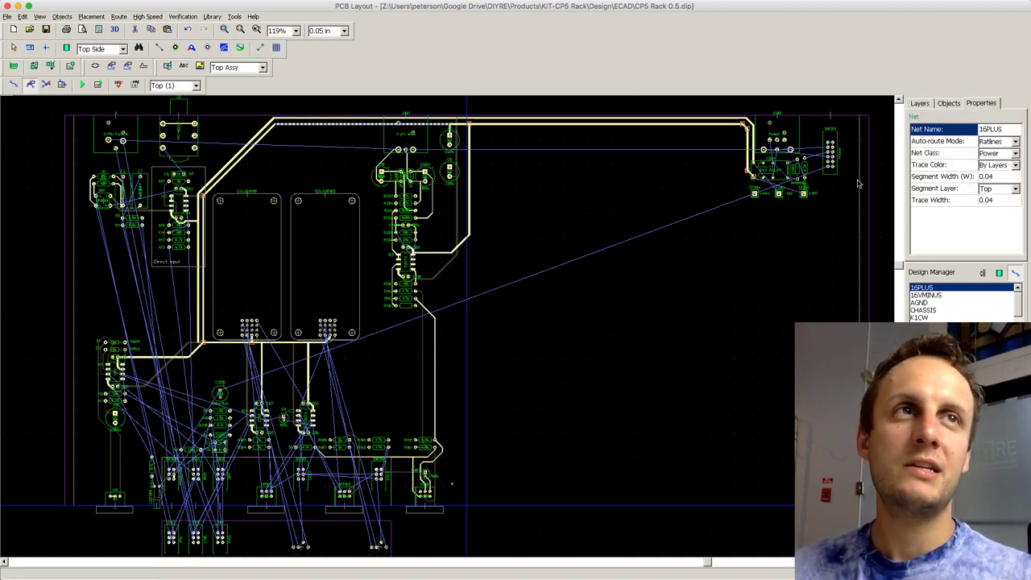
pyautogui.scroll(-2, 856, 201)
pyautogui.scroll(-2, 808, 347)
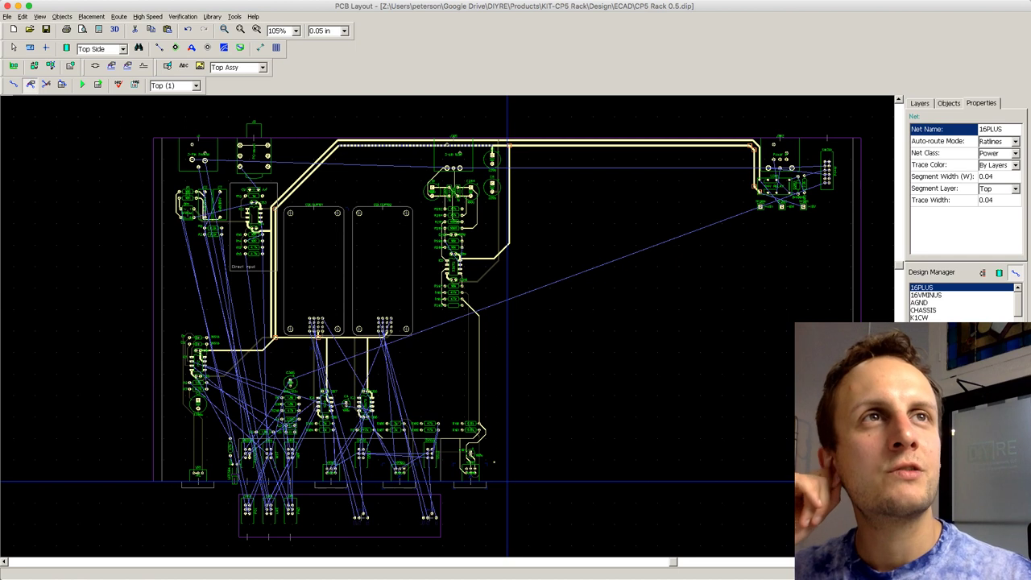
# Step: Inspect the net properties of the 16VMINUS and 16PLUS traces along the board's upper edge
pyautogui.click(733, 141)
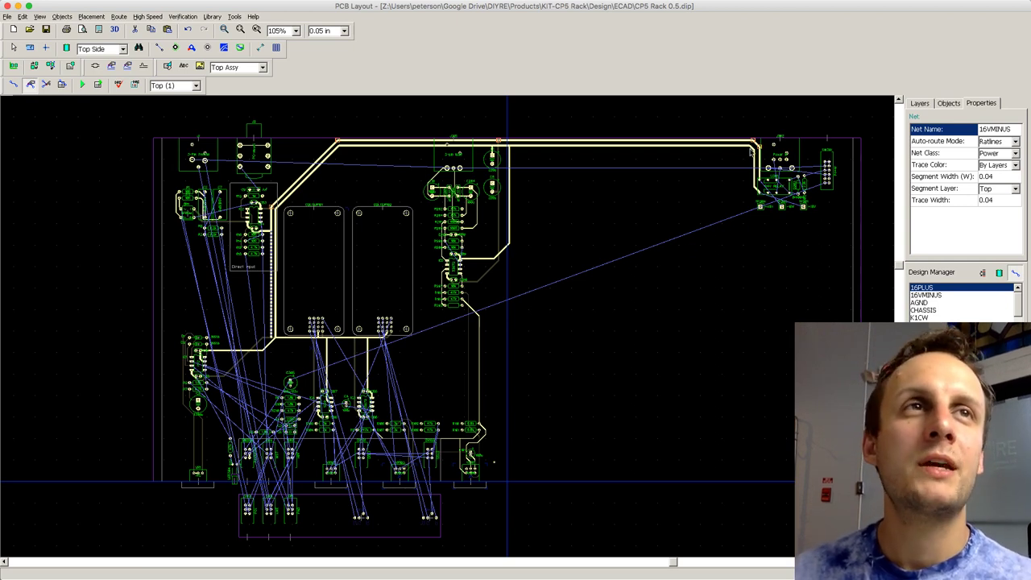
pyautogui.click(751, 149)
pyautogui.scroll(1, 825, 265)
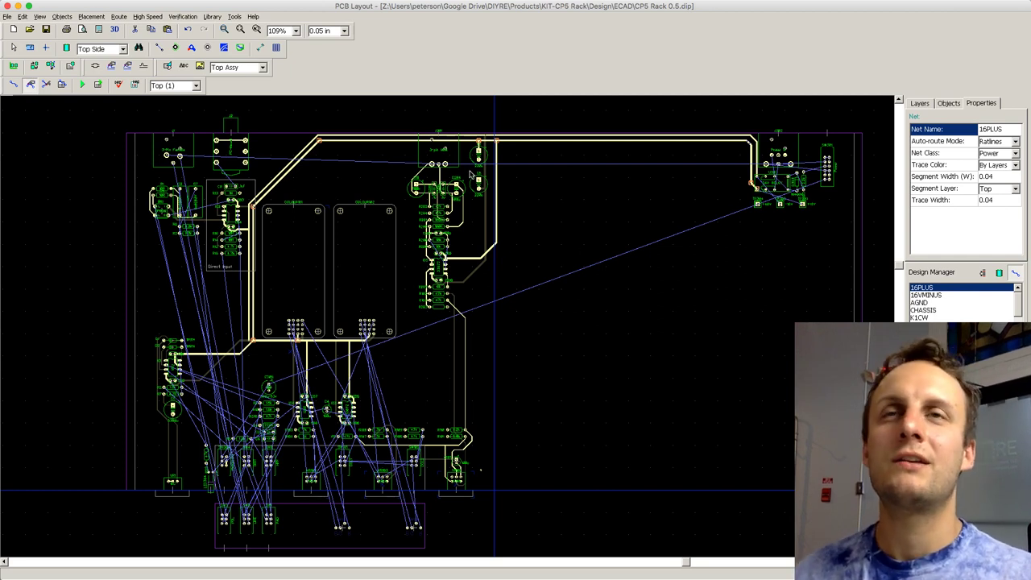
pyautogui.click(566, 210)
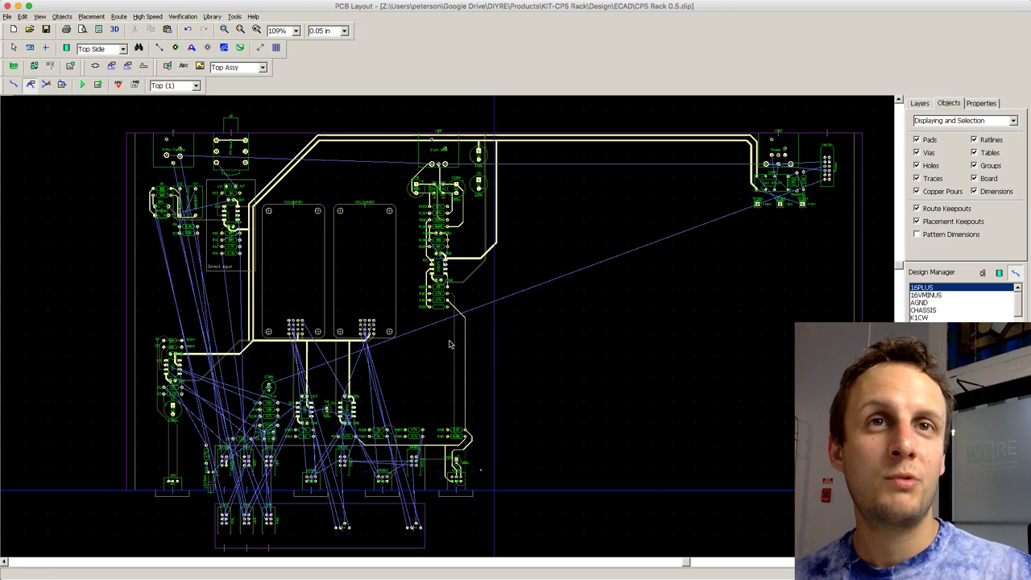
# Step: Shift the 16PLUS junction near the lower corner of the COLOUR101 module slightly along the horizontal branch, adding a short diagonal at the corner
pyautogui.scroll(1, 467, 362)
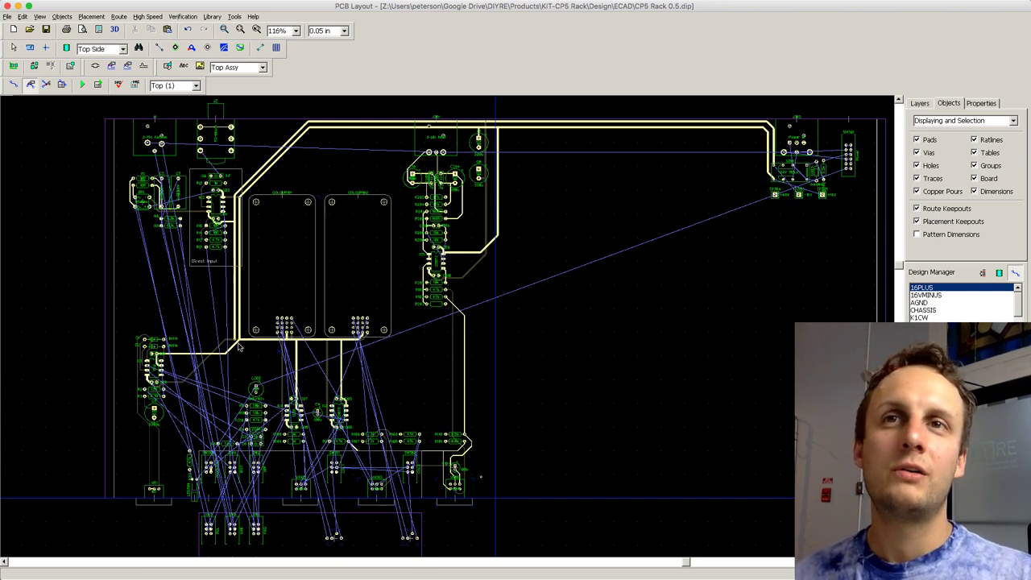
pyautogui.scroll(3, 231, 355)
pyautogui.scroll(2, 231, 362)
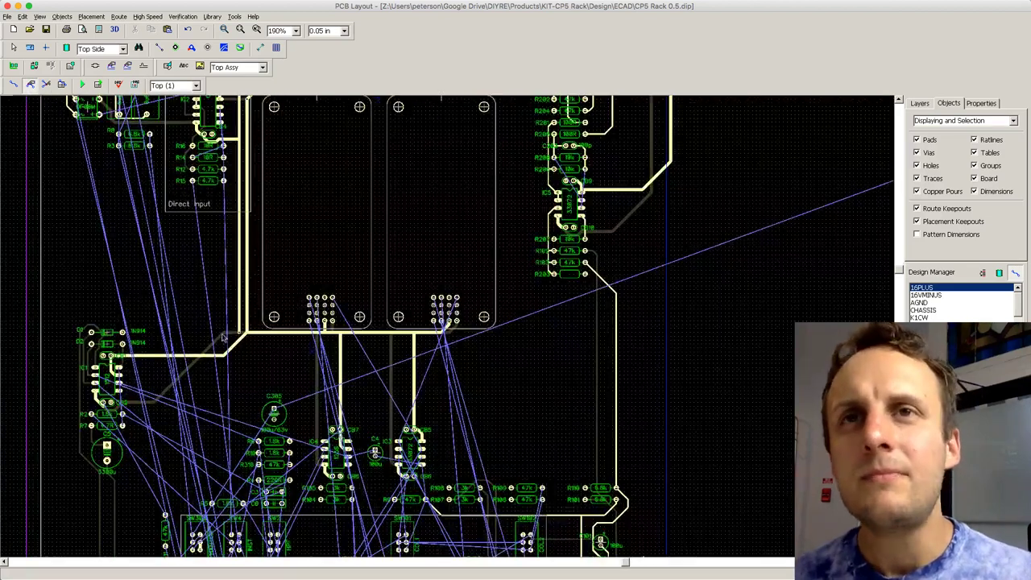
pyautogui.click(238, 342)
pyautogui.moveTo(239, 341); pyautogui.dragTo(243, 343)
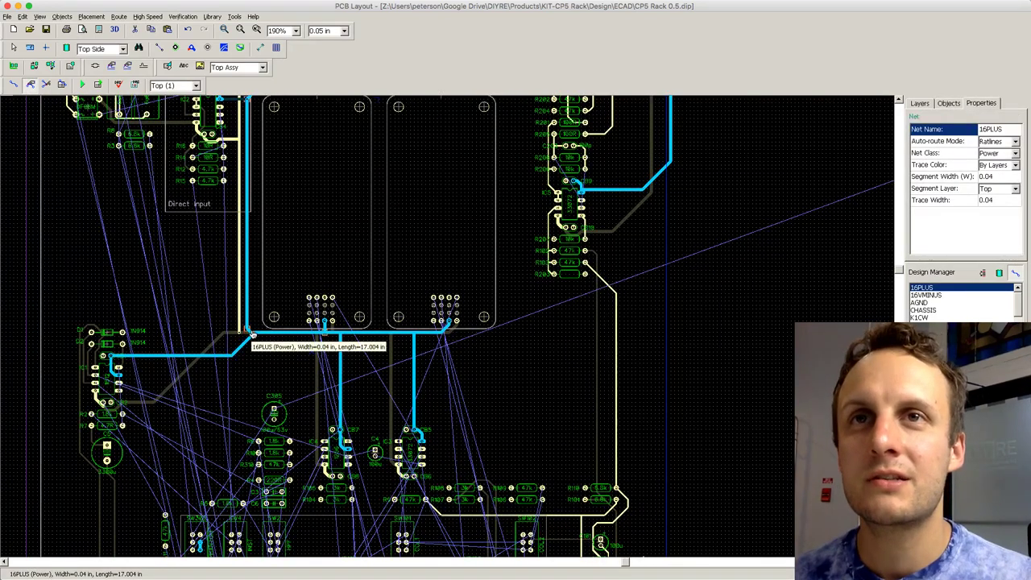
pyautogui.click(256, 349)
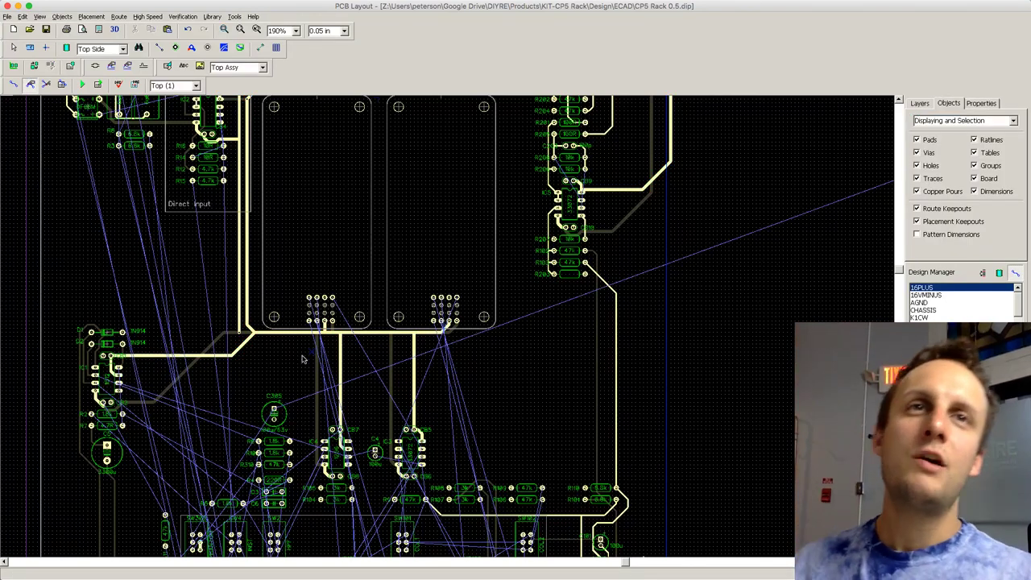
pyautogui.click(628, 424)
pyautogui.click(639, 416)
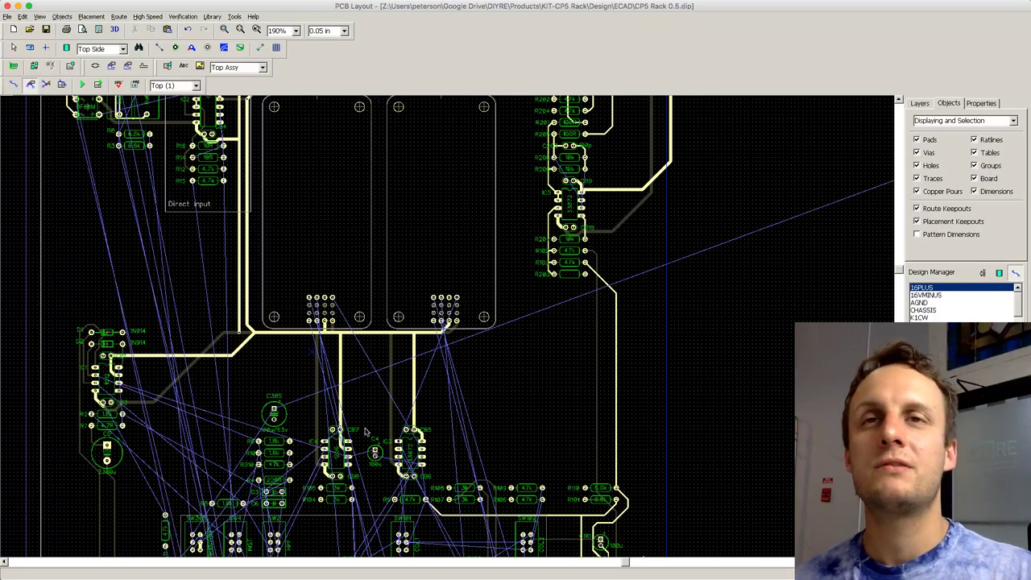
# Step: Move the 16PLUS junction back in line with the vertical supply trace beside COLOUR101, removing the short diagonal at the corner
pyautogui.moveTo(240, 336)
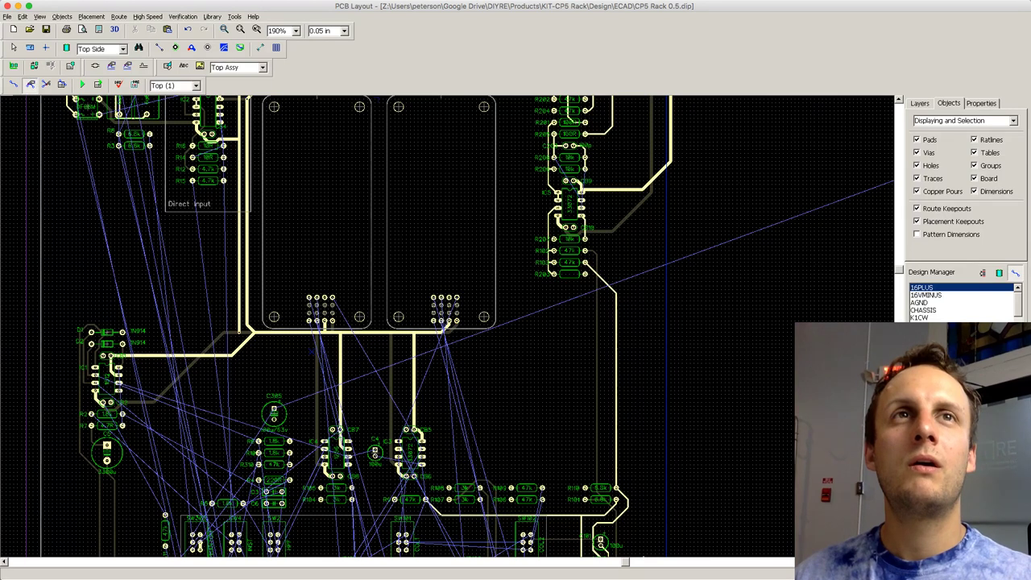
pyautogui.scroll(-3, 795, 427)
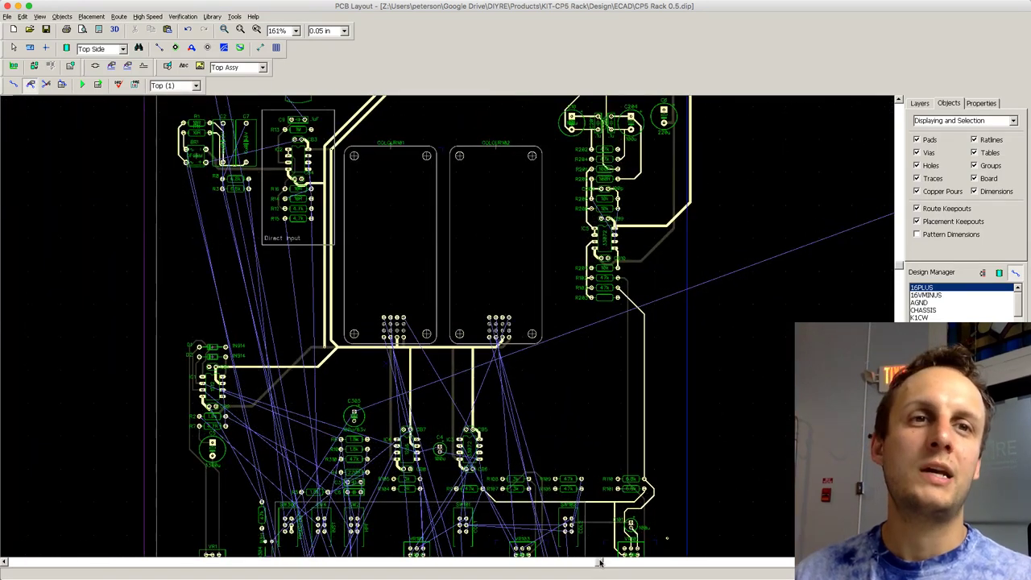
pyautogui.moveTo(600, 562); pyautogui.dragTo(708, 562)
pyautogui.scroll(-1, 701, 544)
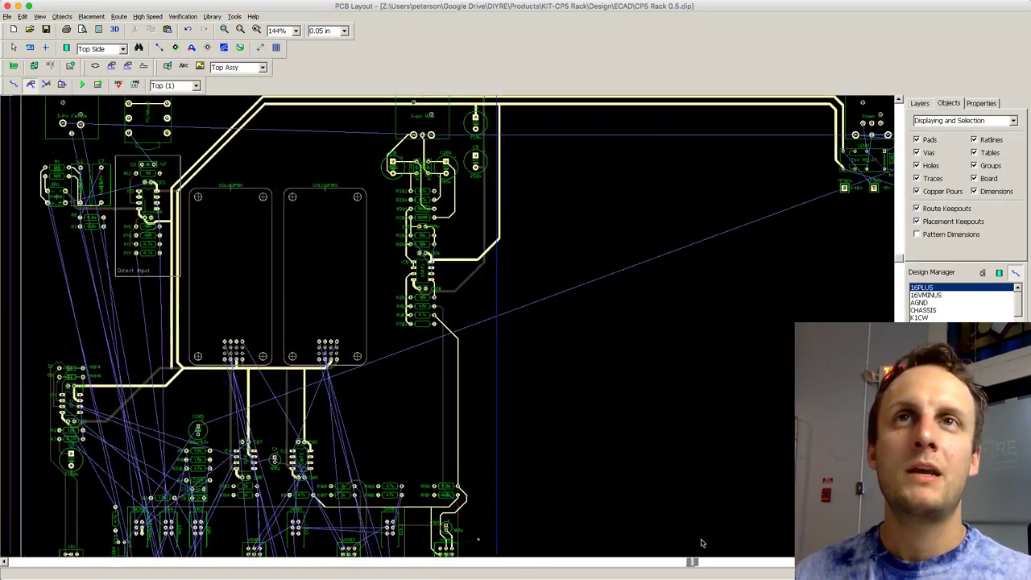
pyautogui.scroll(-1, 701, 543)
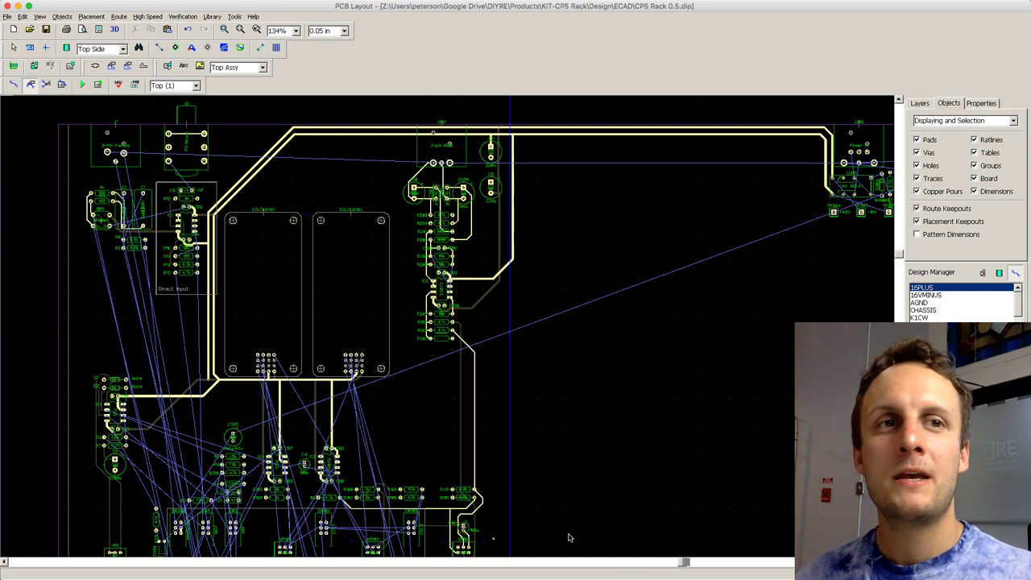
pyautogui.moveTo(684, 563); pyautogui.dragTo(700, 562)
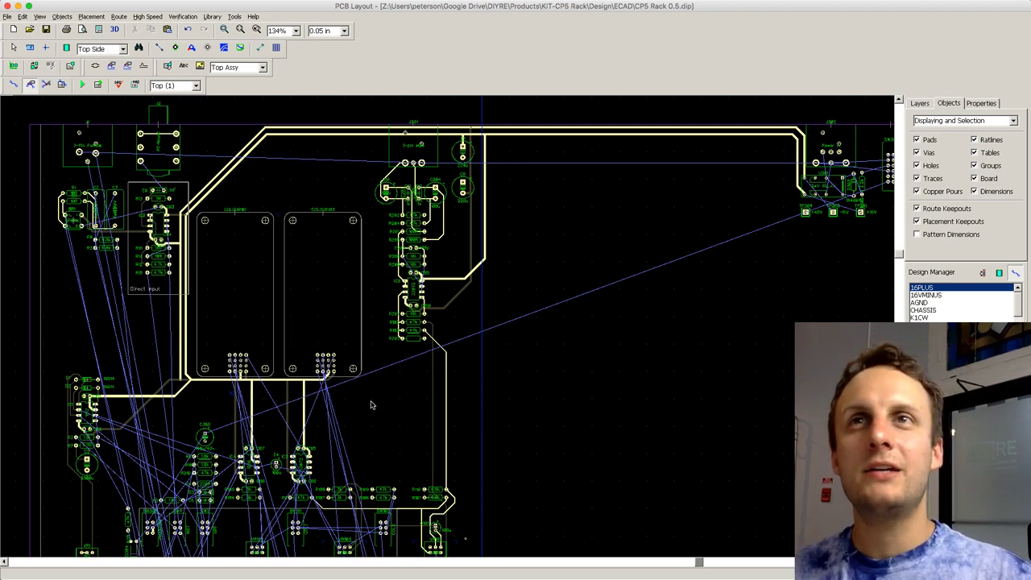
pyautogui.scroll(2, 114, 342)
pyautogui.scroll(1, 157, 370)
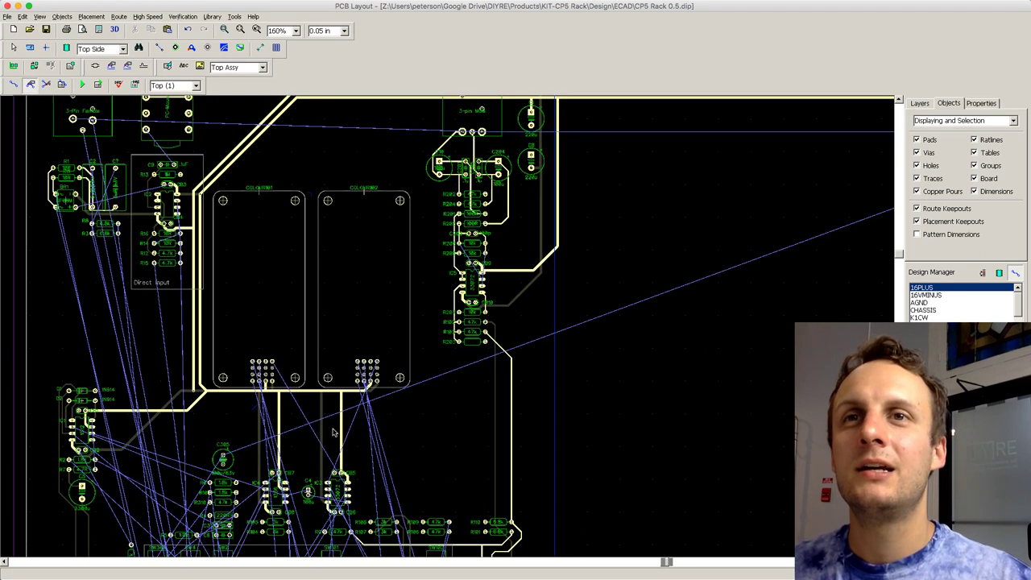
pyautogui.click(203, 389)
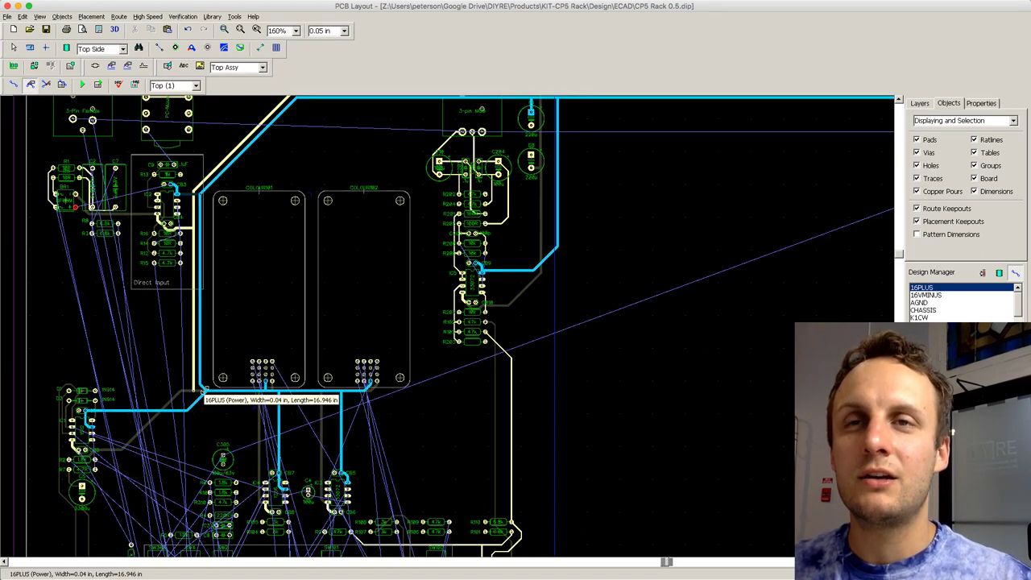
pyautogui.moveTo(204, 390); pyautogui.dragTo(200, 393)
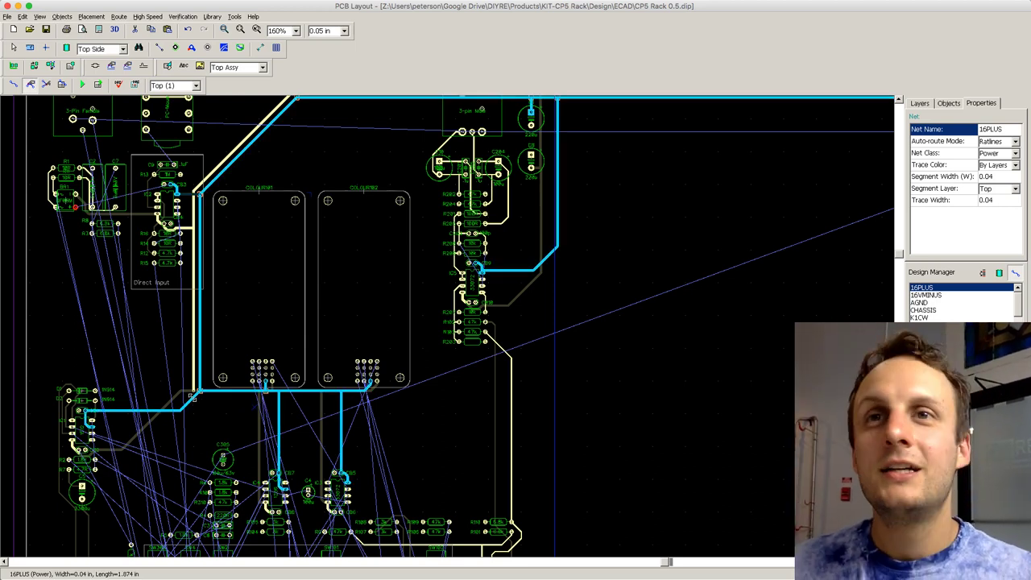
pyautogui.click(204, 407)
# Step: Examine the power and signal routing around IC3, IC4, IC1 and the front-panel switches and potentiometers
pyautogui.scroll(5, 194, 394)
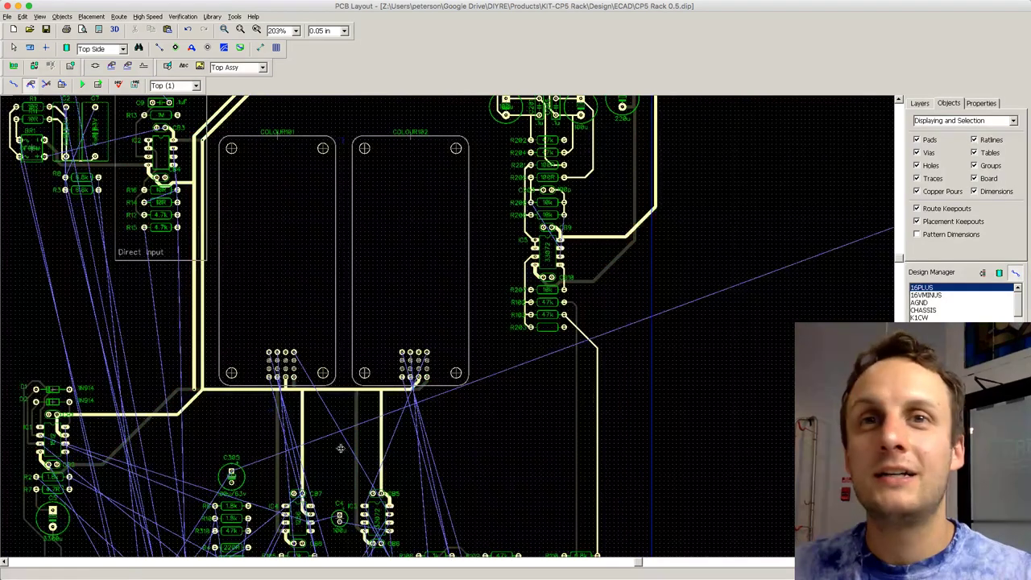
pyautogui.moveTo(637, 561); pyautogui.dragTo(605, 562)
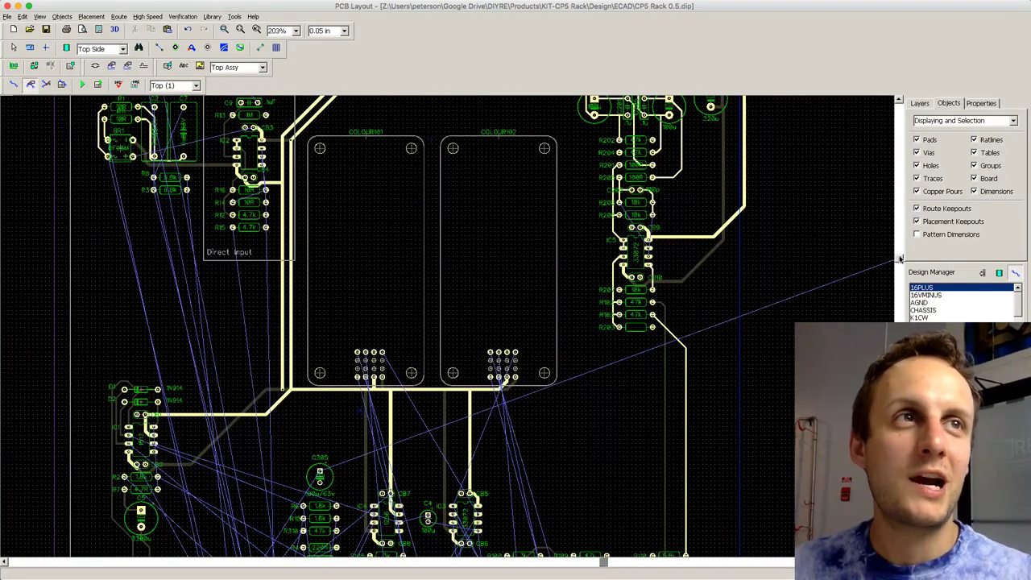
pyautogui.moveTo(900, 258); pyautogui.dragTo(900, 299)
pyautogui.scroll(5, 621, 370)
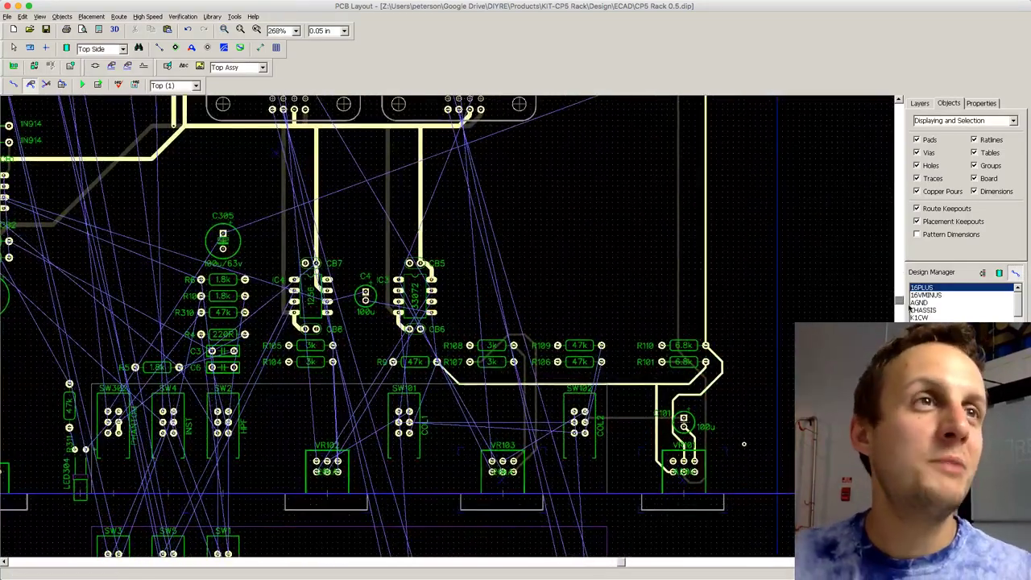
pyautogui.click(707, 351)
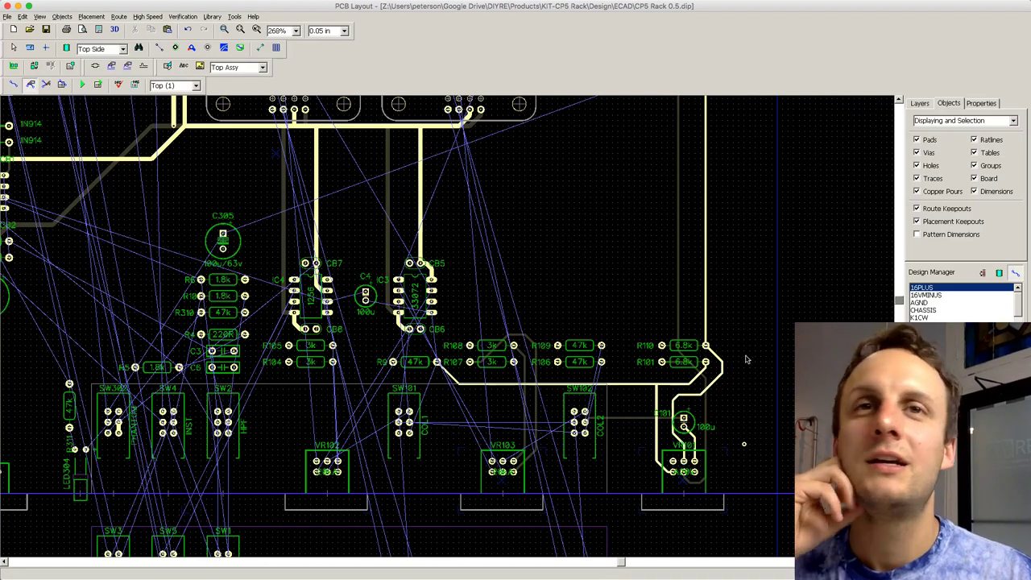
pyautogui.moveTo(625, 562); pyautogui.dragTo(618, 563)
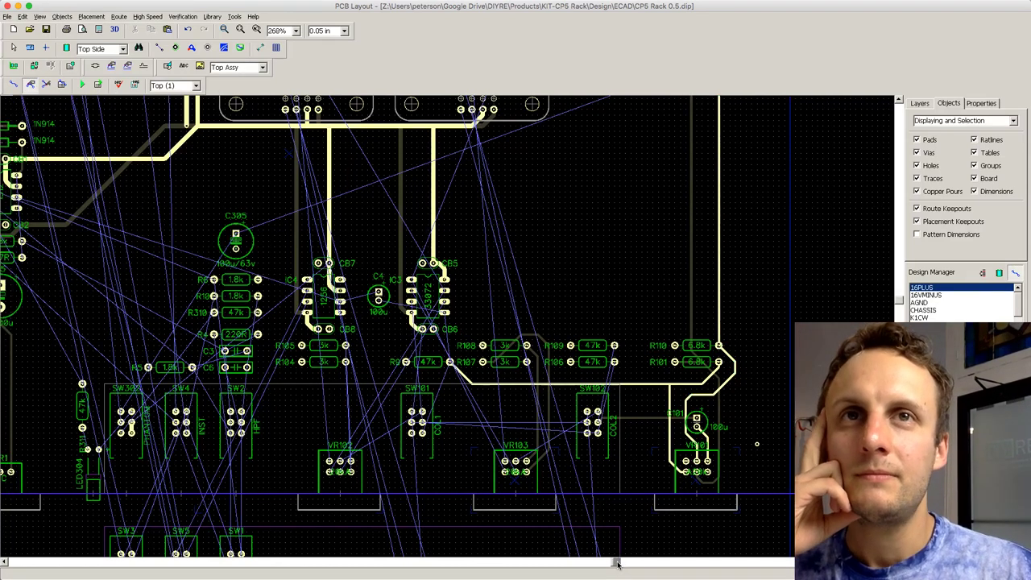
pyautogui.moveTo(618, 563); pyautogui.dragTo(594, 563)
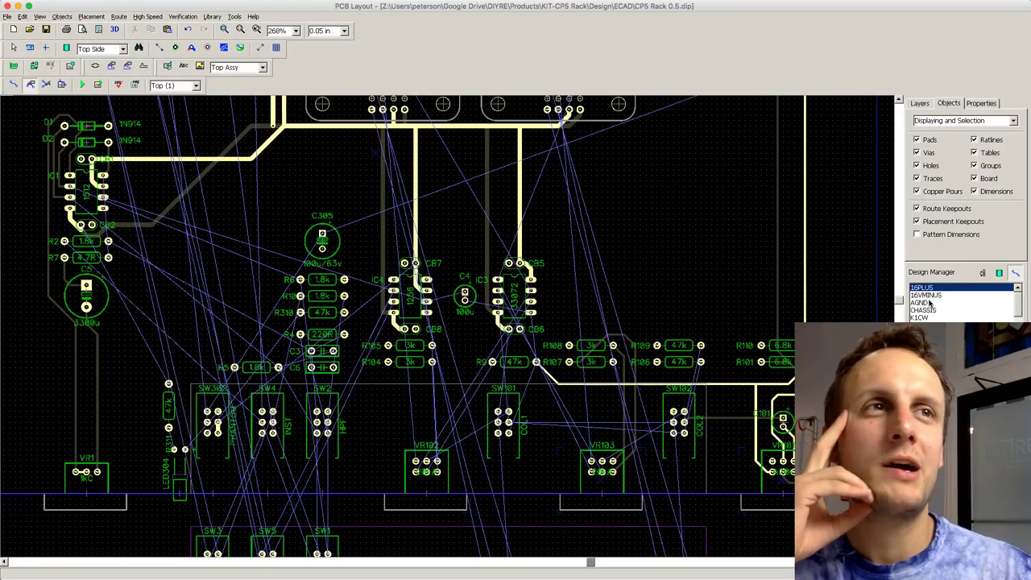
pyautogui.moveTo(897, 298); pyautogui.dragTo(901, 312)
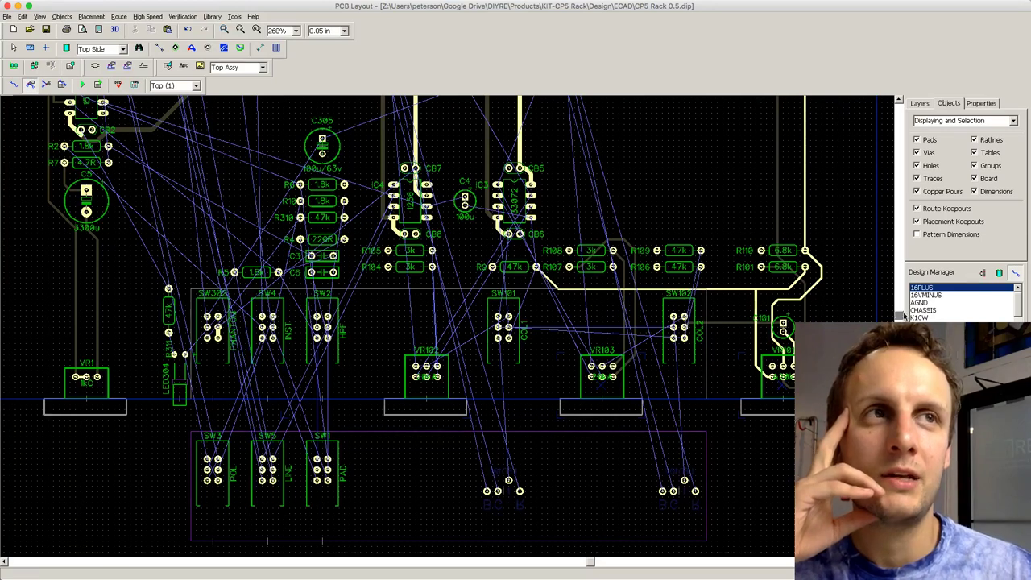
# Step: Inspect the net properties of the short trace between the bridge rectifier BR1 and the 10R resistor above it
pyautogui.scroll(10, 57, 348)
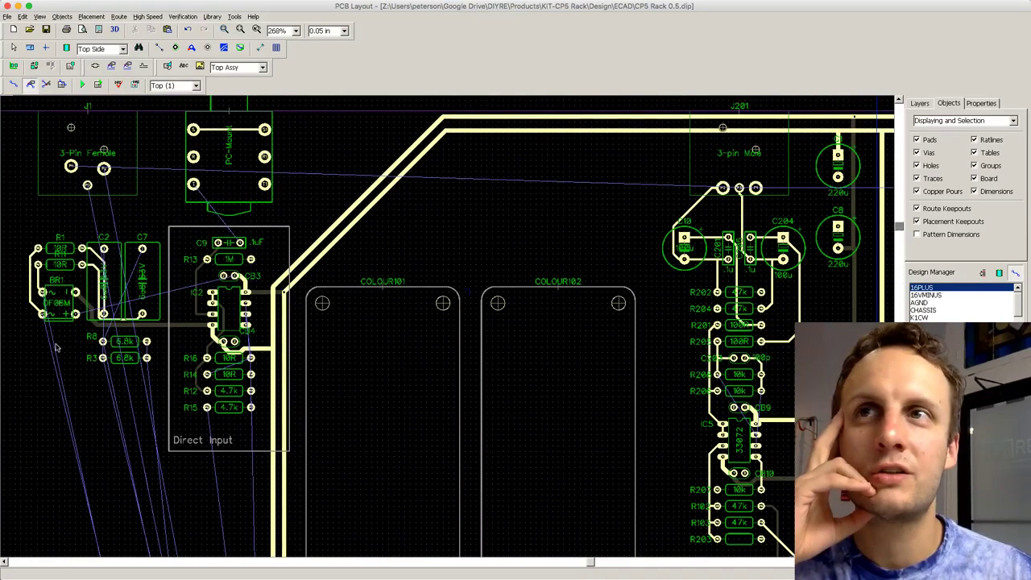
pyautogui.scroll(1, 57, 300)
pyautogui.click(67, 300)
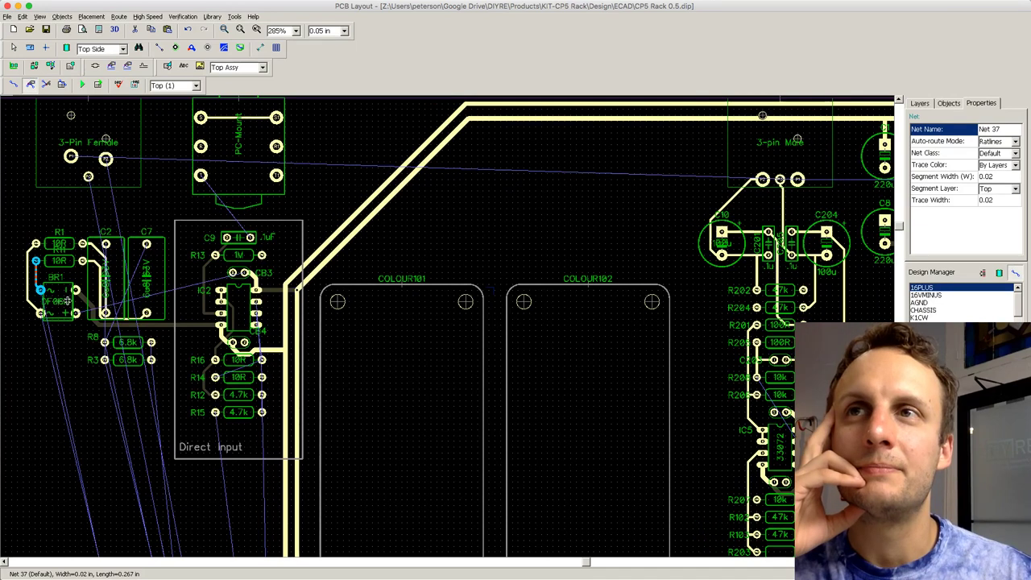
pyautogui.click(44, 278)
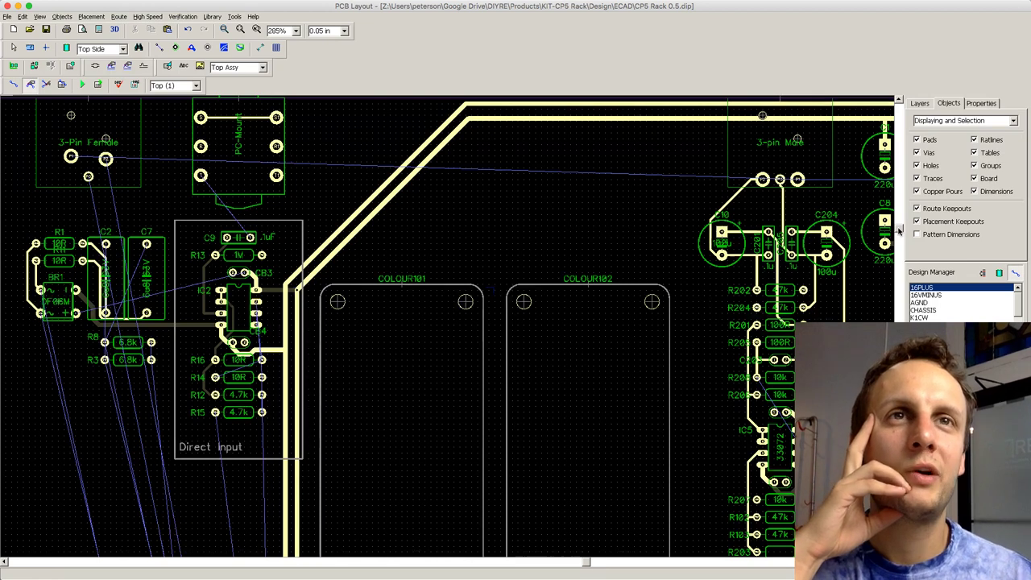
# Step: Examine the supply branches to IC1, IC3 and IC4 and the unrouted connections between the COLOUR modules and the front-panel controls
pyautogui.moveTo(898, 229); pyautogui.dragTo(899, 264)
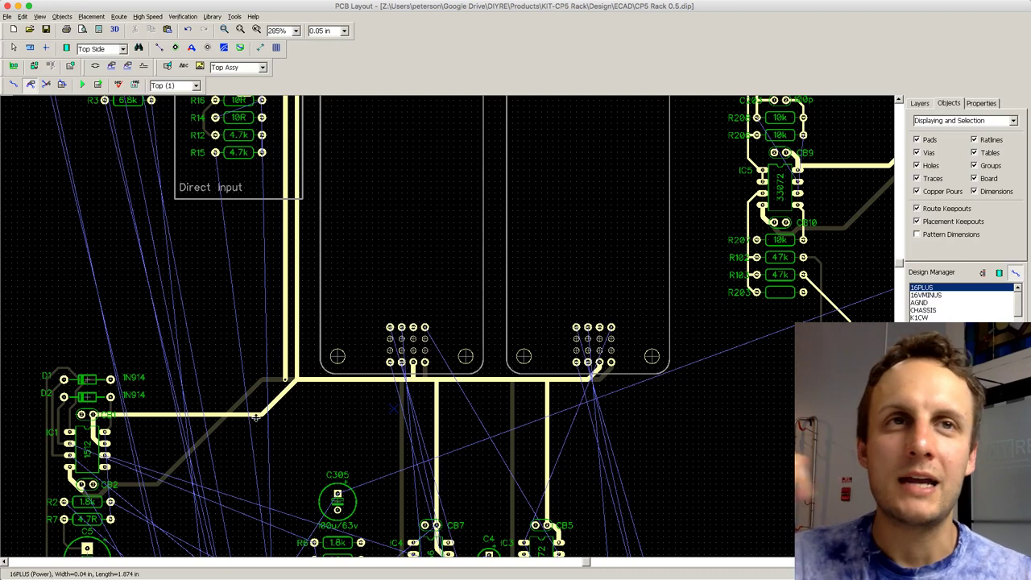
pyautogui.moveTo(900, 263); pyautogui.dragTo(906, 302)
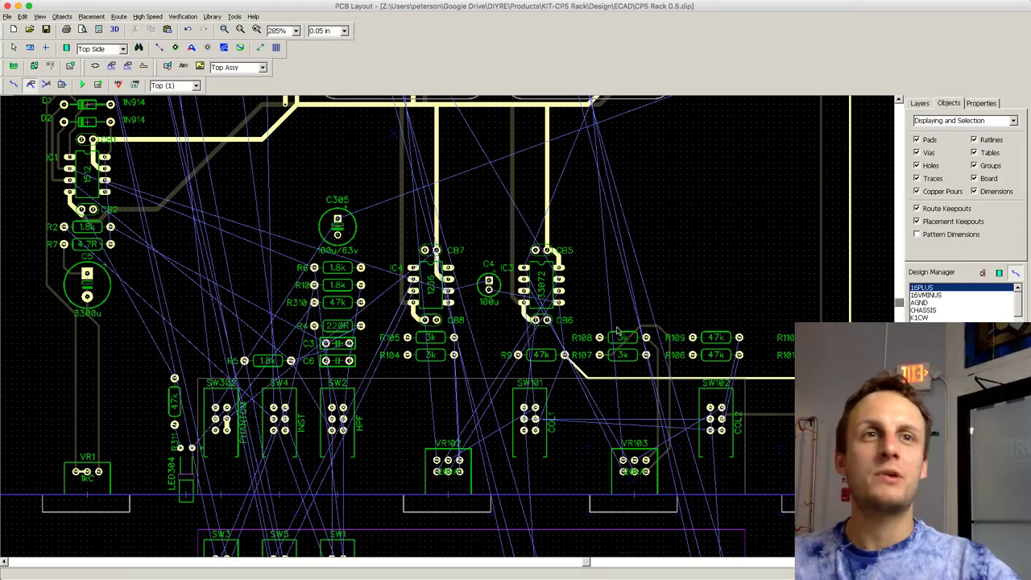
pyautogui.scroll(-2, 616, 330)
pyautogui.scroll(3, 899, 301)
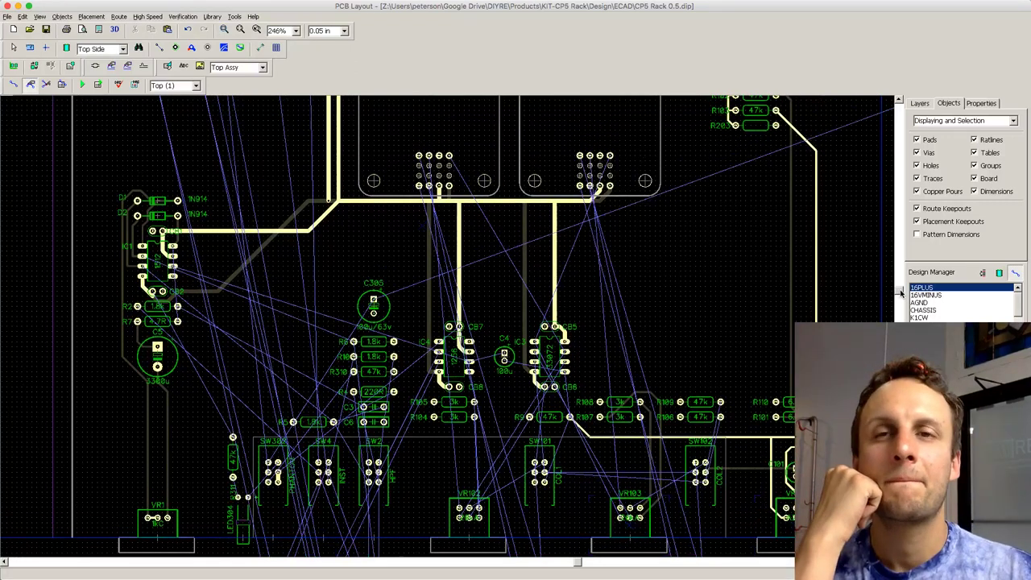
pyautogui.scroll(8, 900, 294)
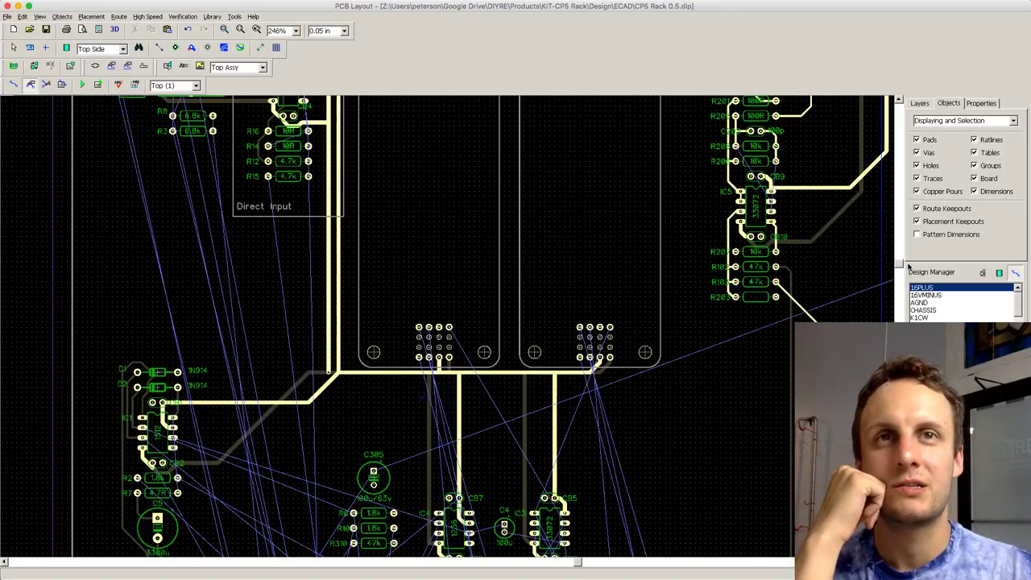
pyautogui.scroll(-2, 908, 265)
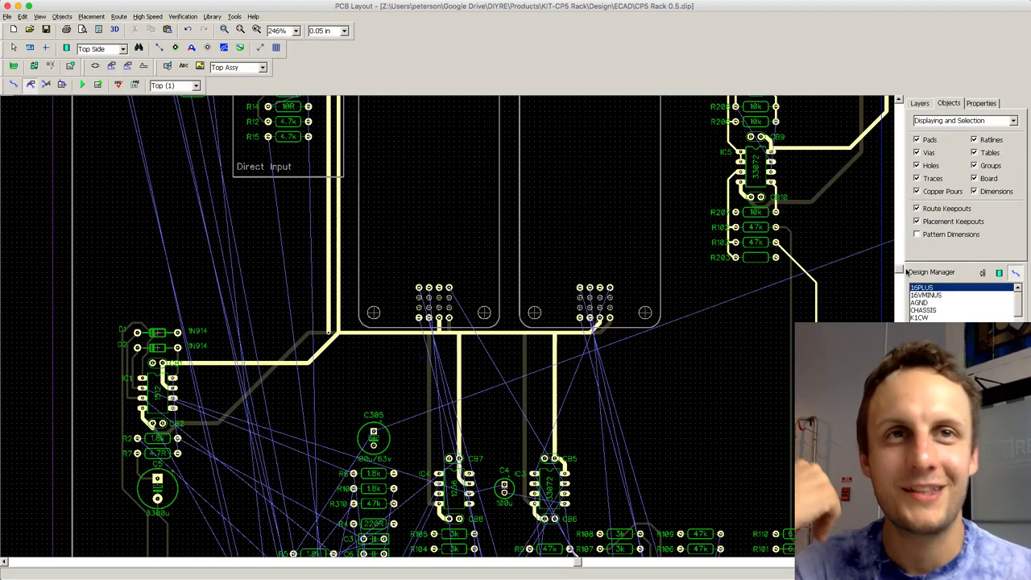
pyautogui.scroll(6, 910, 266)
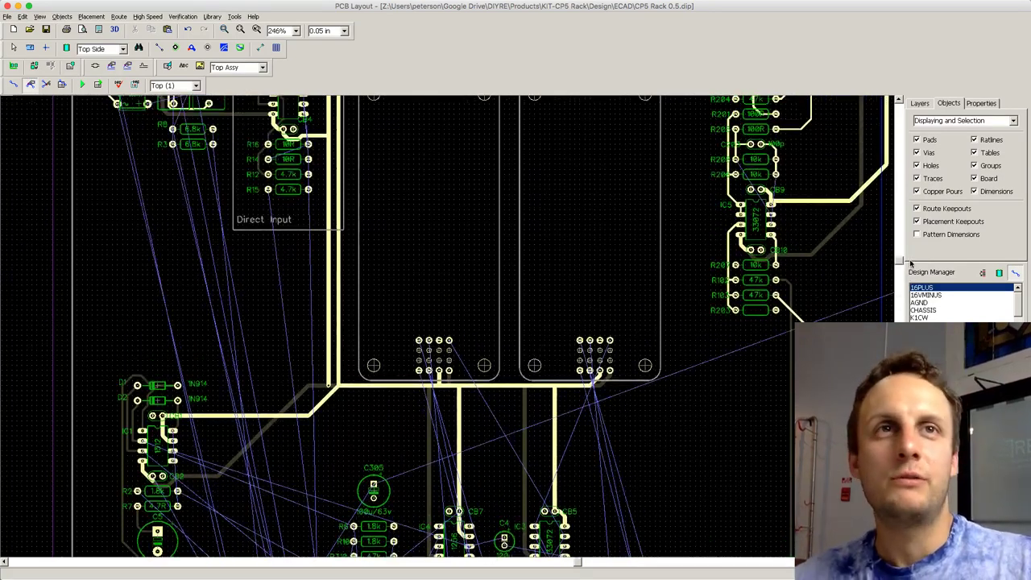
pyautogui.scroll(-12, 911, 251)
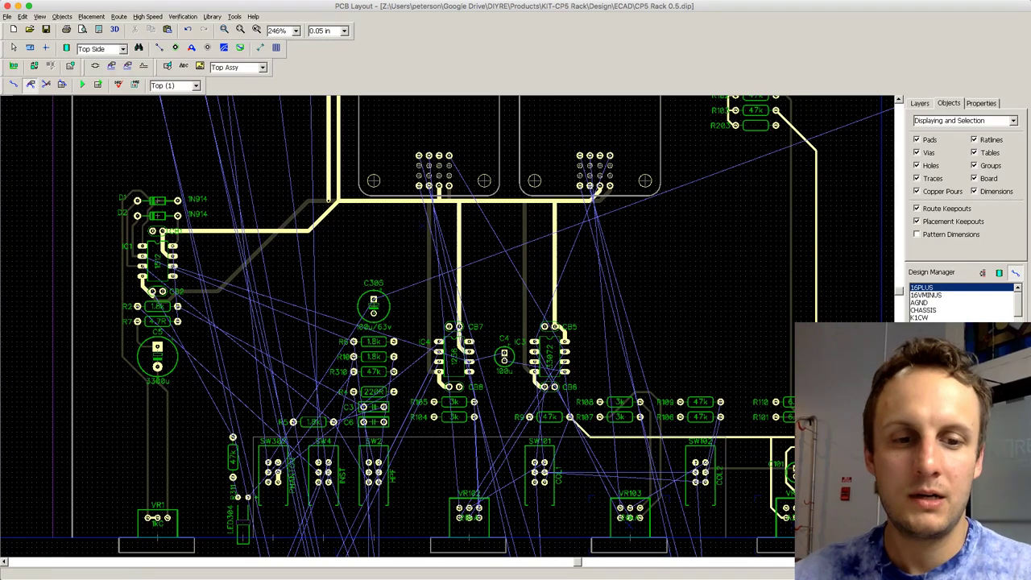
pyautogui.scroll(-1, 801, 318)
pyautogui.moveTo(897, 296); pyautogui.dragTo(898, 307)
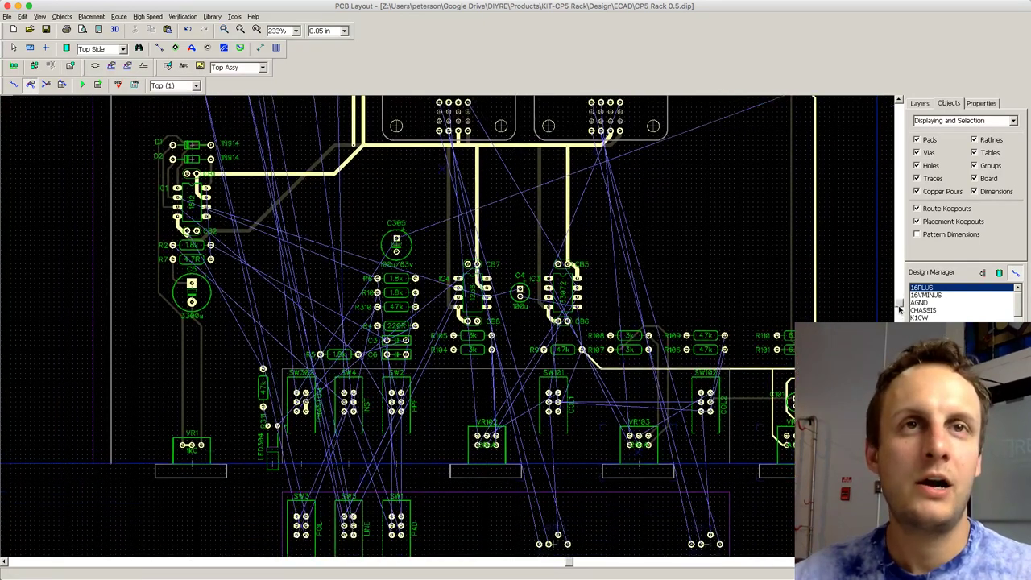
pyautogui.keyDown('ctrl'); pyautogui.scroll(-4, 900, 310); pyautogui.keyUp('ctrl')
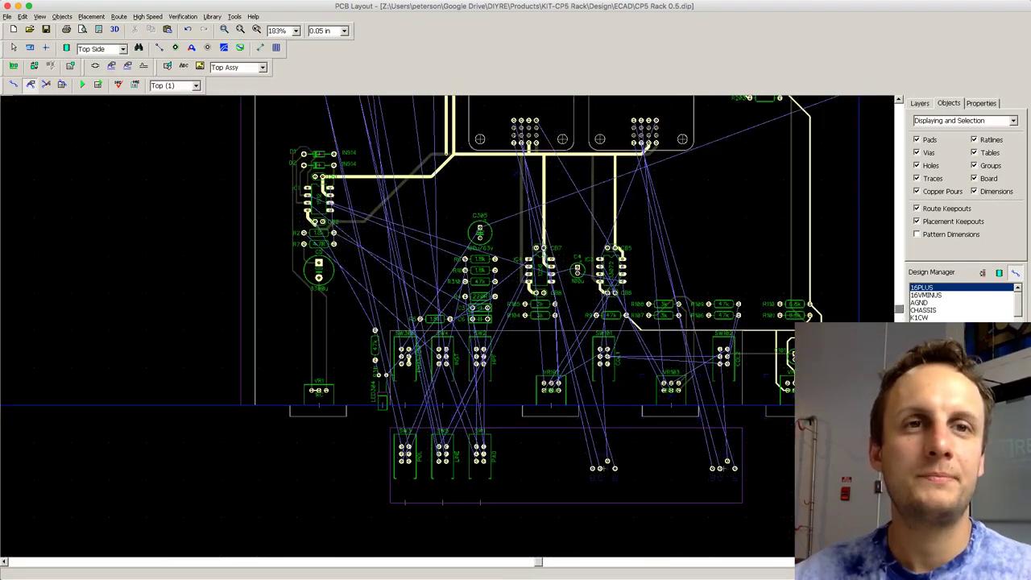
# Step: Try to move the lower sub-board outline with its PAD, LINE and POL switches up over the main board's front controls
pyautogui.moveTo(539, 565); pyautogui.dragTo(590, 565)
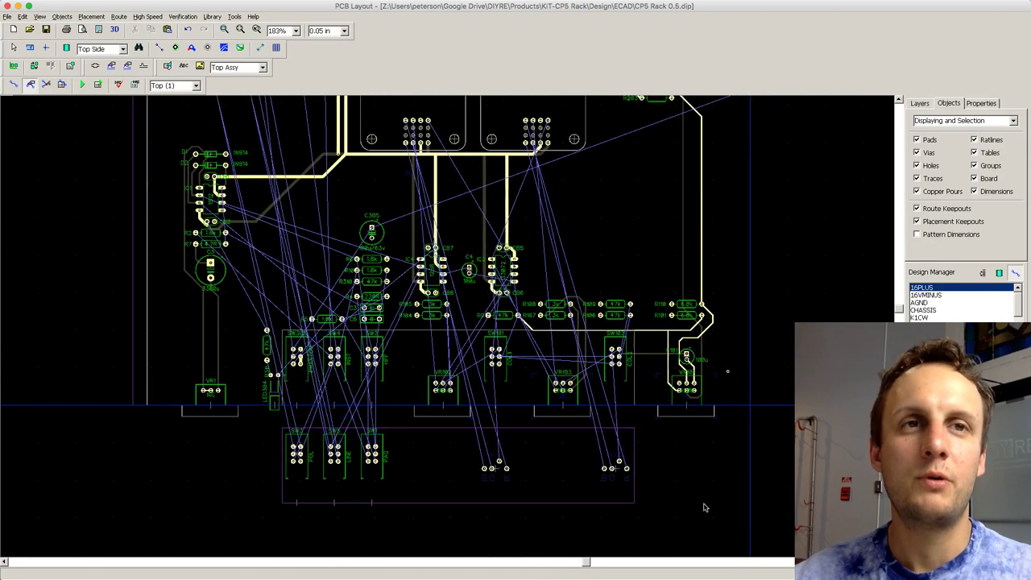
pyautogui.keyDown('ctrl'); pyautogui.scroll(-1, 765, 411); pyautogui.keyUp('ctrl')
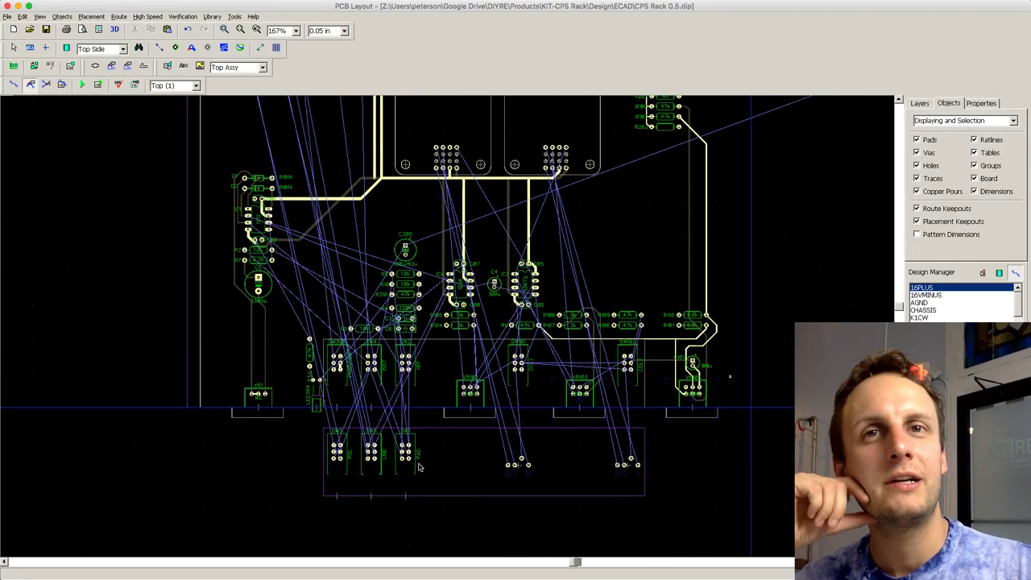
pyautogui.moveTo(307, 421); pyautogui.dragTo(662, 506)
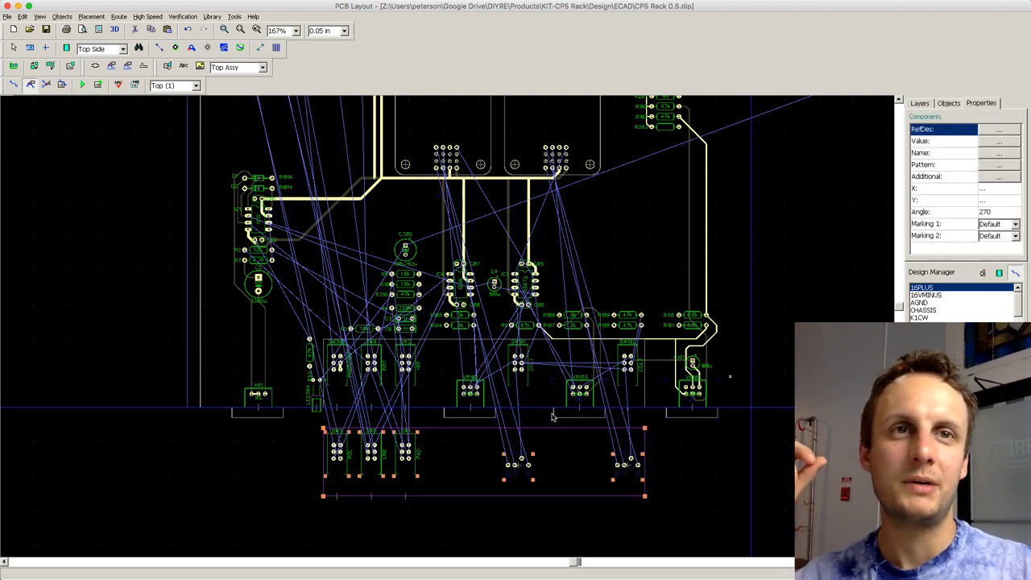
pyautogui.moveTo(550, 428); pyautogui.dragTo(546, 343)
pyautogui.hotkey('ctrl', 'z')
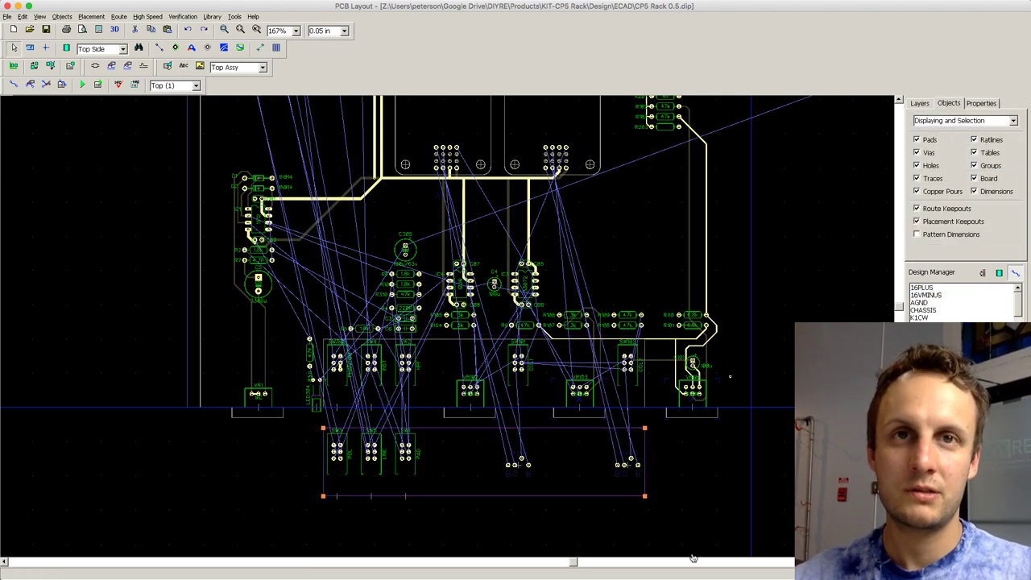
pyautogui.moveTo(589, 479); pyautogui.dragTo(318, 420)
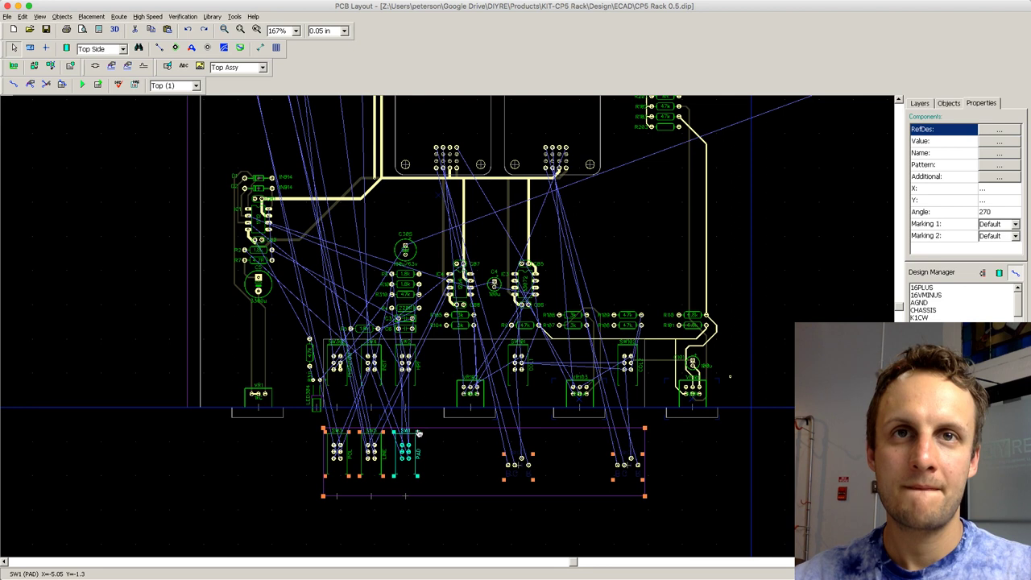
pyautogui.moveTo(428, 432); pyautogui.dragTo(428, 342)
pyautogui.hotkey('ctrl', 'z')
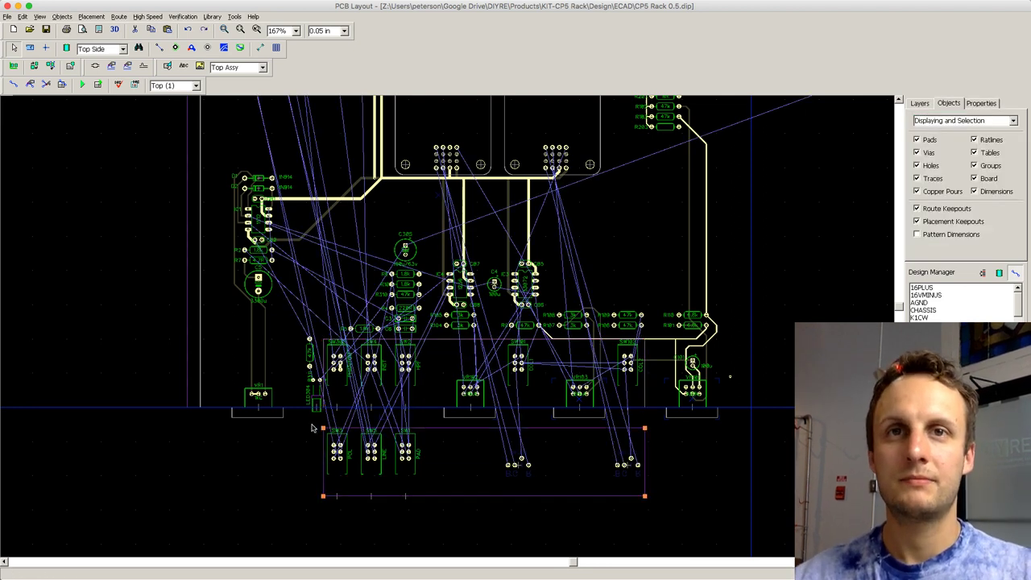
# Step: Select the complete sub-board group below the main board and shift it up until it overlays the matching switch outline at the front edge
pyautogui.moveTo(308, 418); pyautogui.dragTo(681, 558)
pyautogui.press('Up')
pyautogui.press('Up')
pyautogui.press('Up')
pyautogui.press('Up')
pyautogui.press('Up')
pyautogui.press('Up')
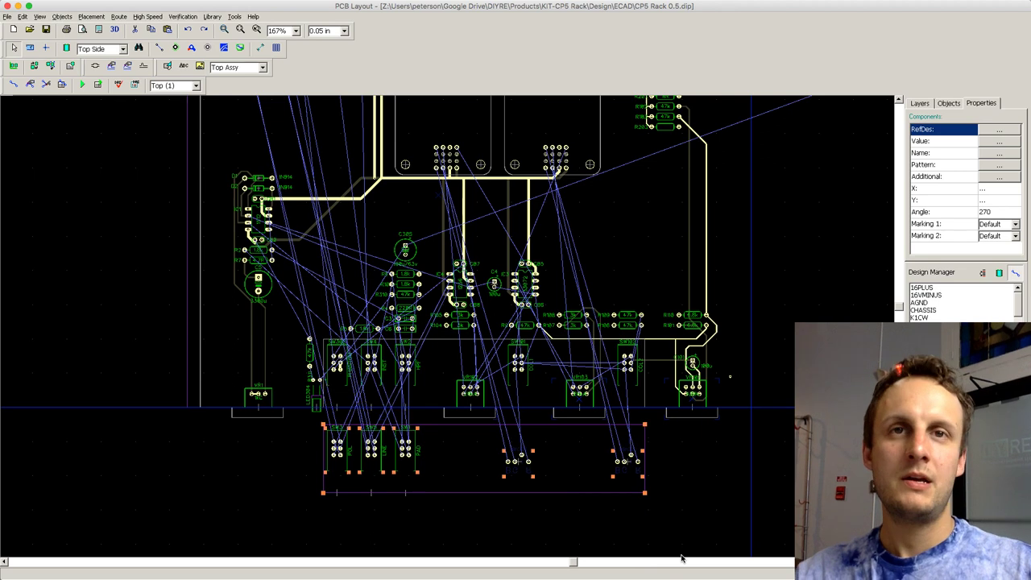
pyautogui.press('Up')
pyautogui.press('Up')
pyautogui.press('Up')
pyautogui.press('Up')
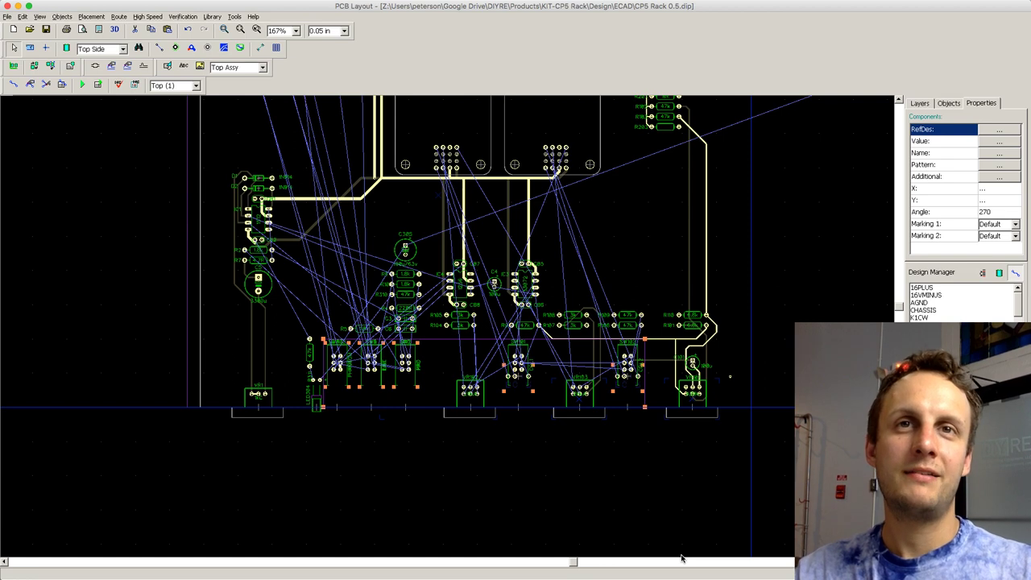
# Step: Shift the selected sub-board group down until it sits clear below the main board's front edge, and deselect it
pyautogui.press('Down')
pyautogui.press('Down')
pyautogui.press('Down')
pyautogui.press('Down')
pyautogui.press('Down')
pyautogui.press('Down')
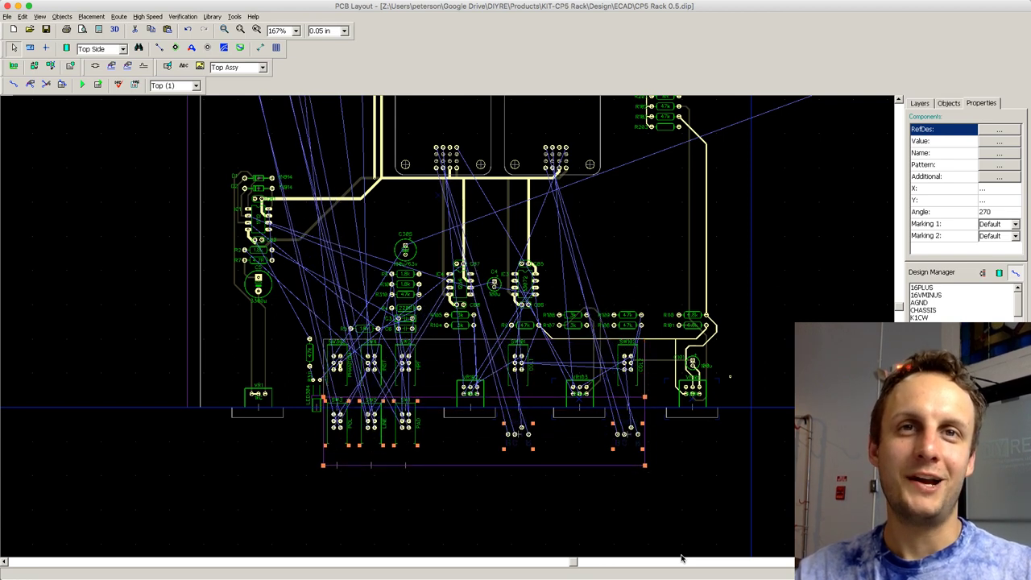
pyautogui.press('Down')
pyautogui.press('Down')
pyautogui.press('Down')
pyautogui.press('Down')
pyautogui.press('Down')
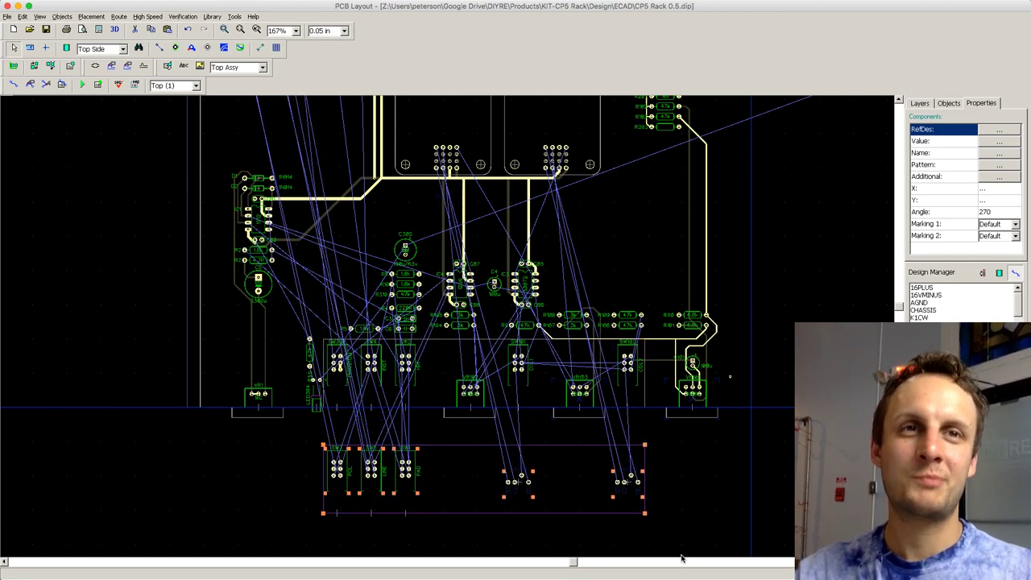
pyautogui.click(719, 512)
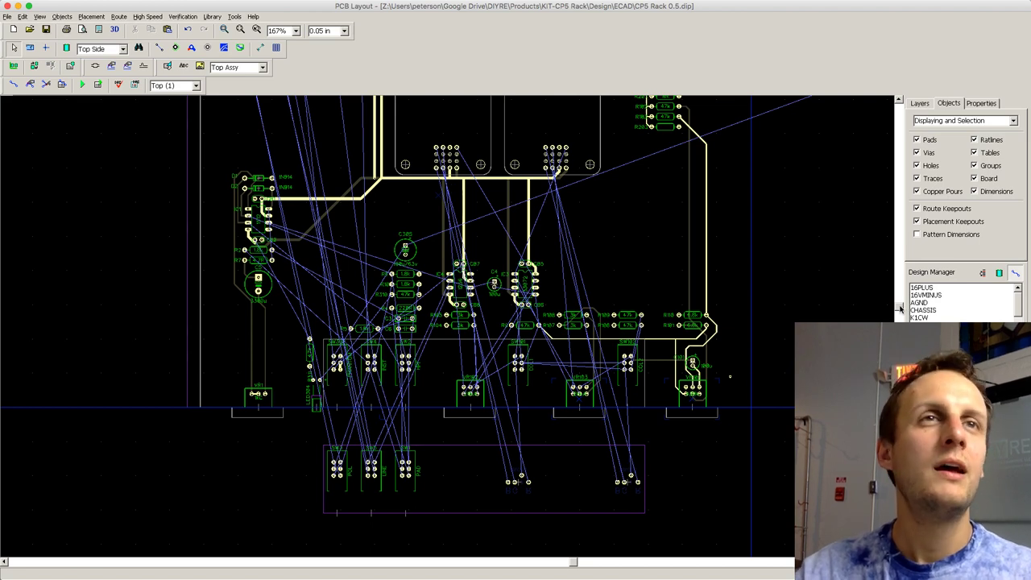
# Step: Manually route a top-layer trace from the positive pad of capacitor C4 to pin 6 of IC4
pyautogui.scroll(5, 901, 308)
pyautogui.scroll(3, 498, 352)
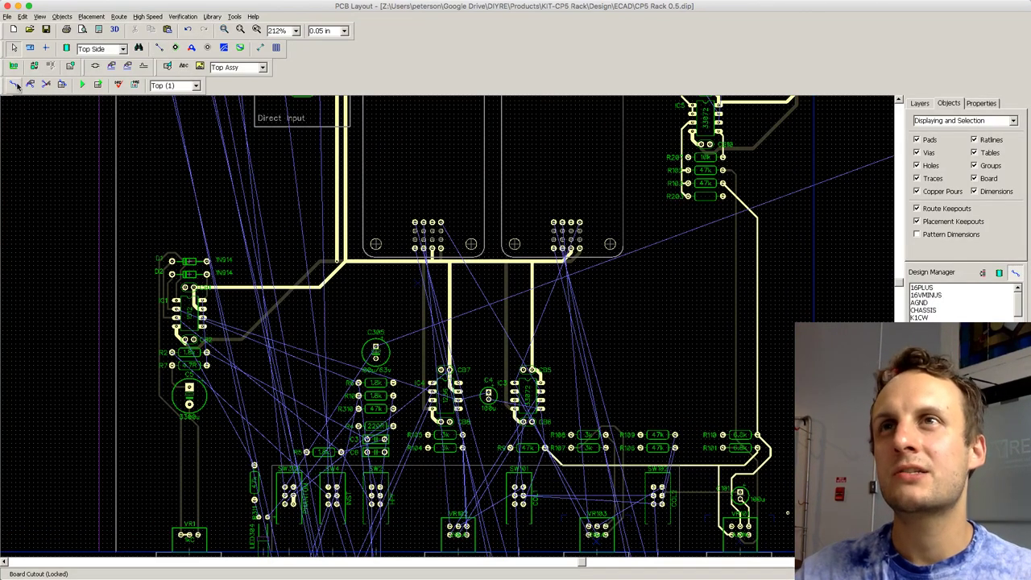
pyautogui.click(16, 84)
pyautogui.scroll(1, 488, 248)
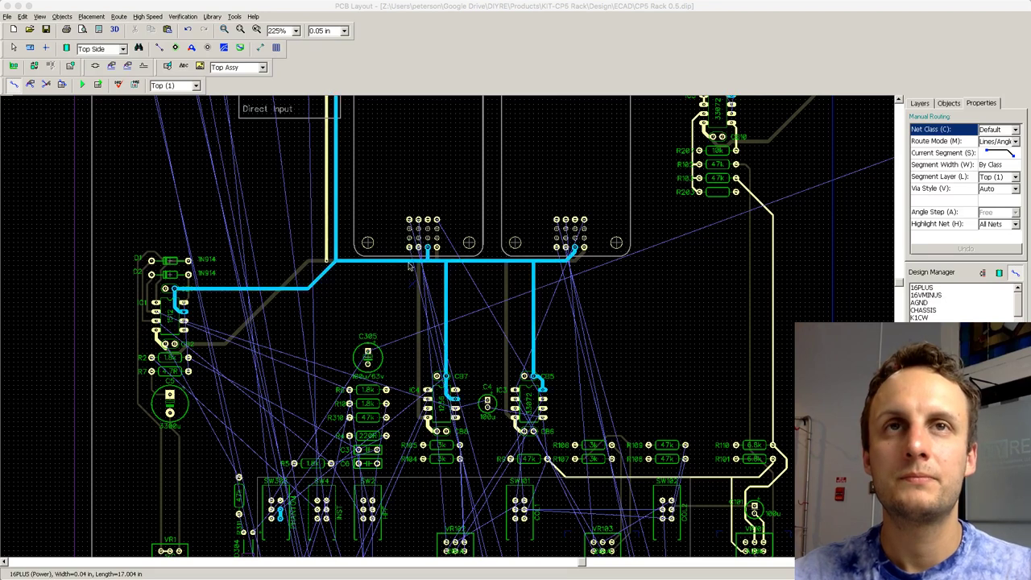
pyautogui.click(409, 294)
pyautogui.press('Escape')
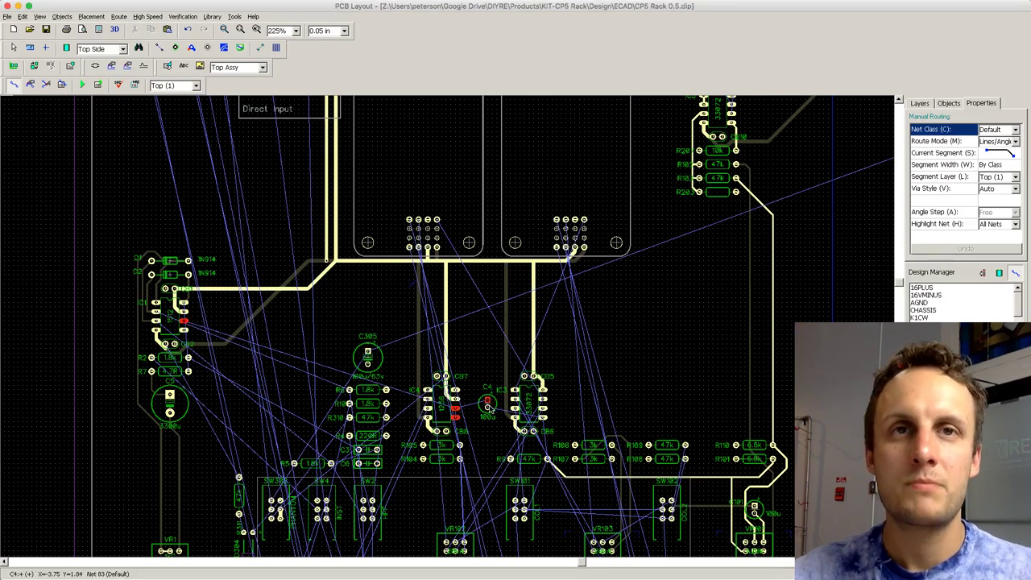
pyautogui.scroll(3, 485, 405)
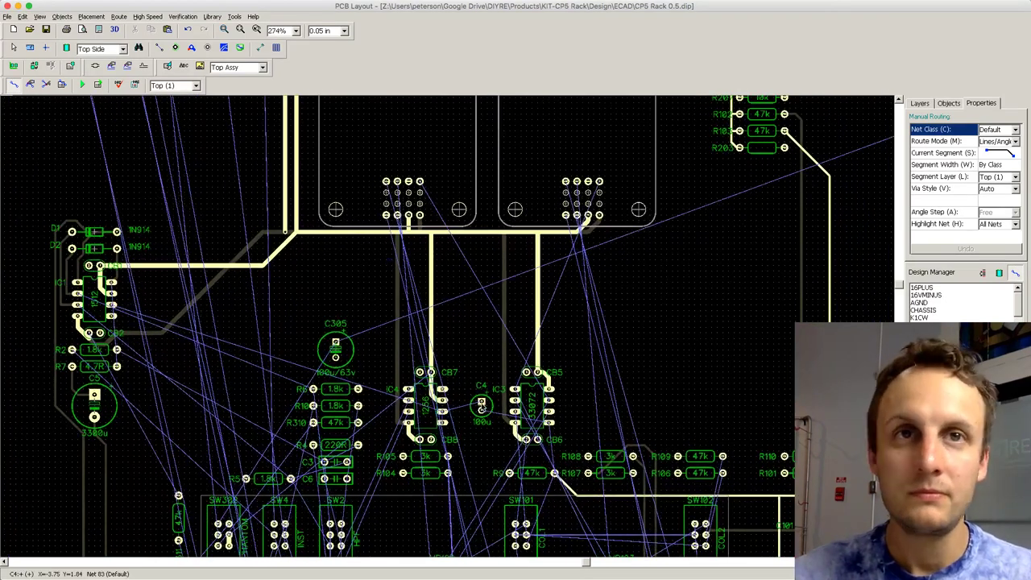
pyautogui.click(481, 402)
pyautogui.click(459, 412)
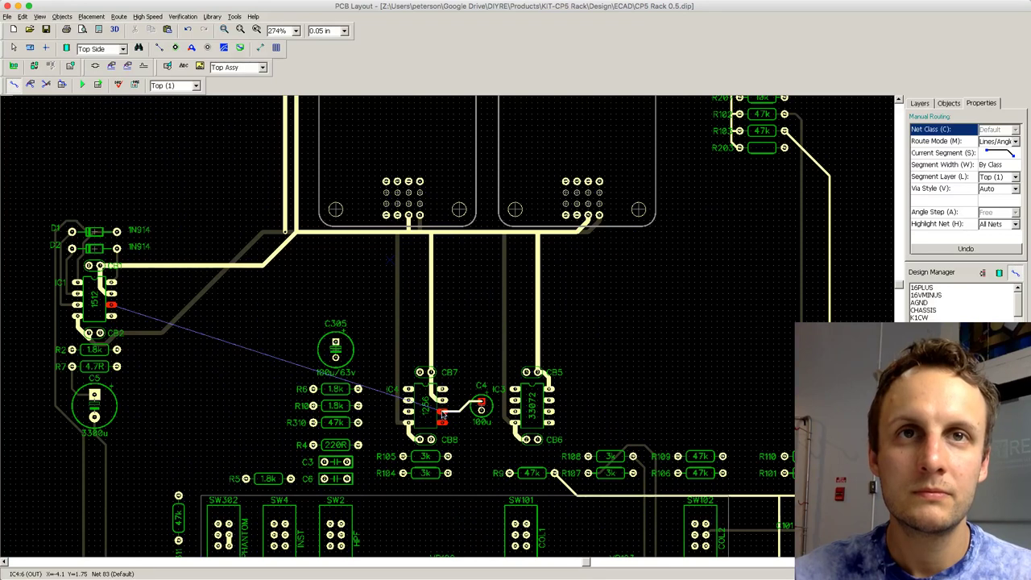
pyautogui.click(443, 412)
pyautogui.click(441, 413)
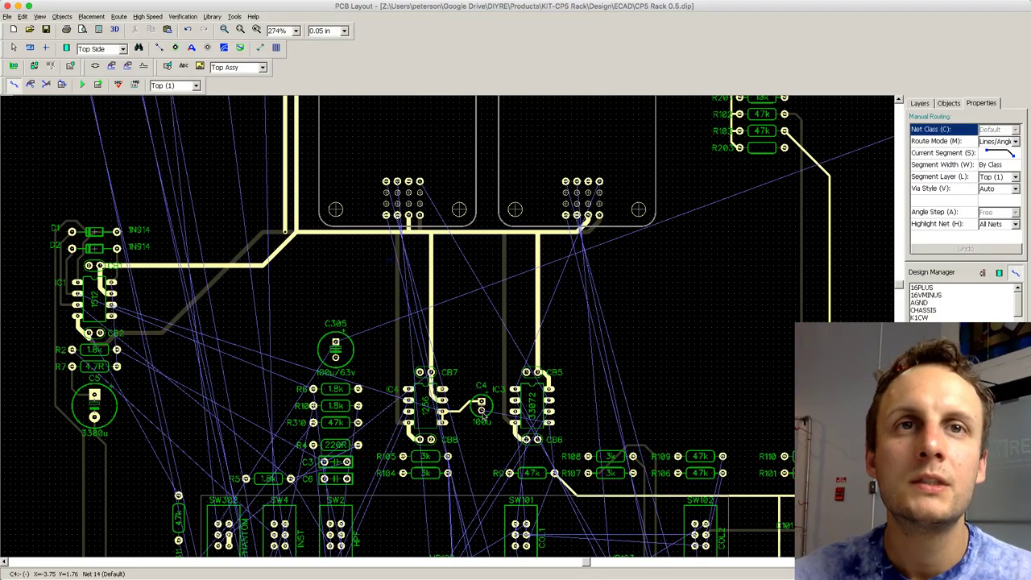
# Step: Route a top-layer trace from C4's negative pad between pins 3 and 4 of IC3 to its pin 5
pyautogui.click(481, 410)
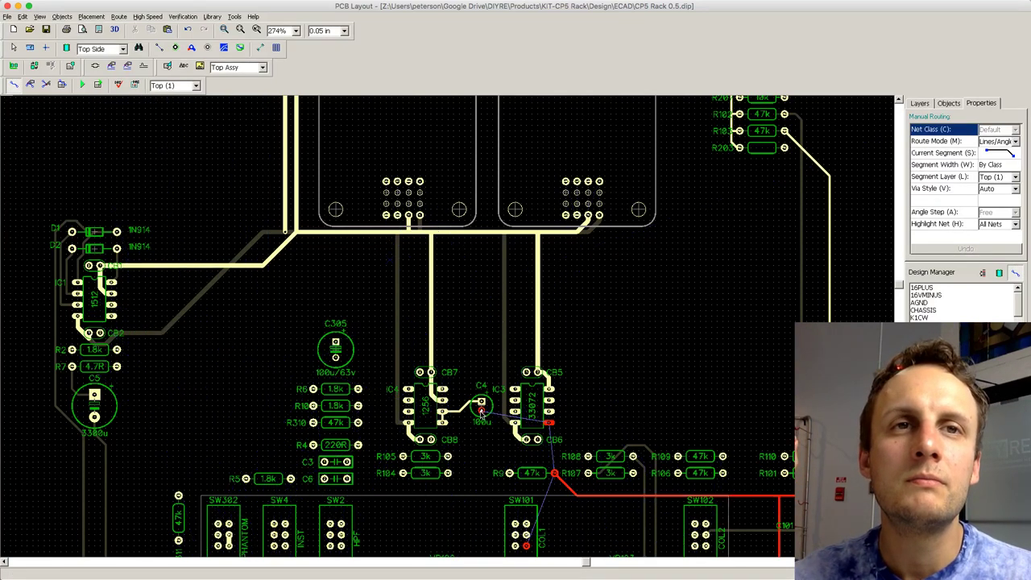
pyautogui.click(514, 418)
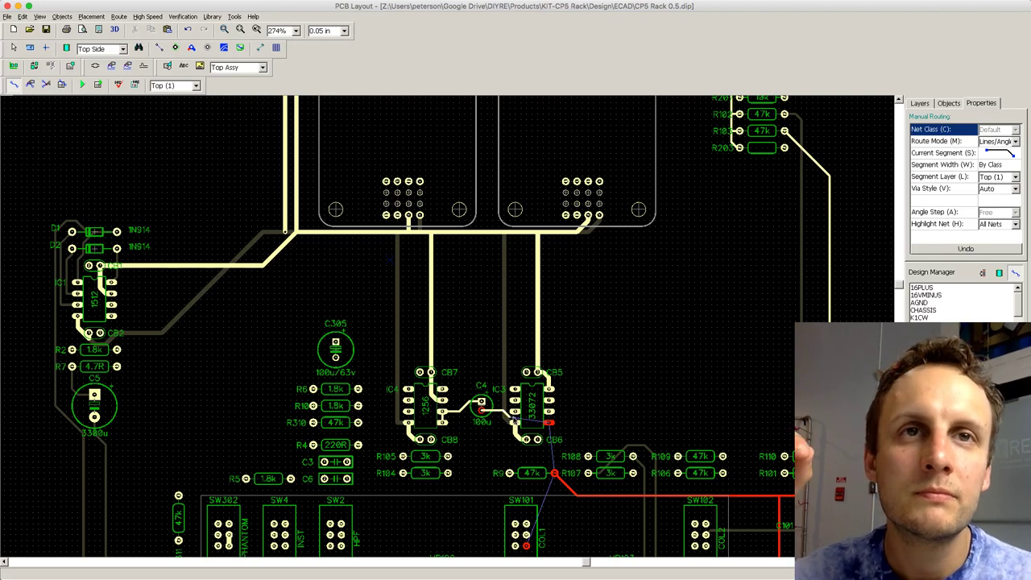
pyautogui.click(547, 424)
# Step: Shift the diagonal segment of the C4-to-IC3 trace toward C4 for more clearance from pin 3 of IC3
pyautogui.scroll(3, 539, 427)
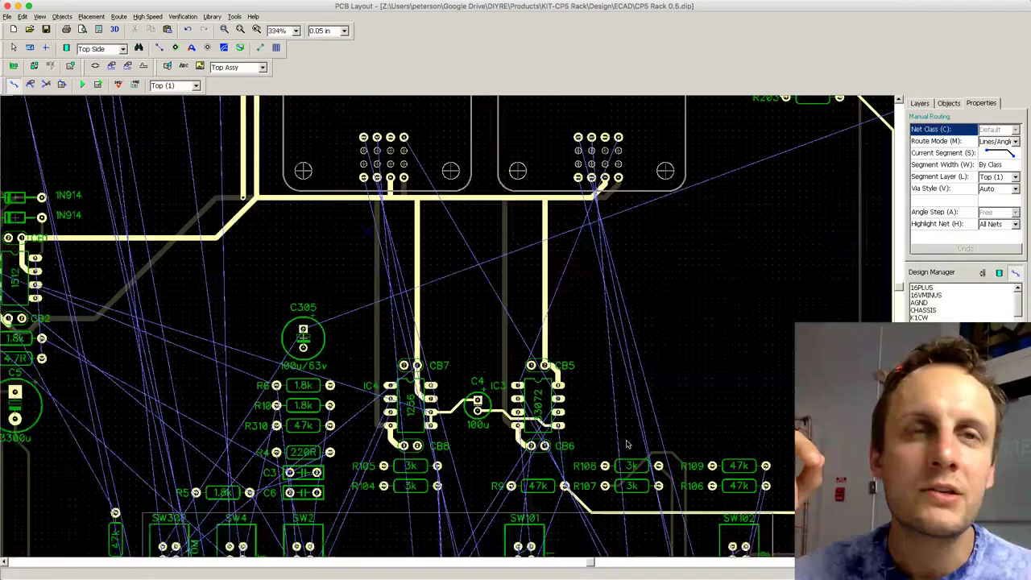
pyautogui.scroll(3, 499, 427)
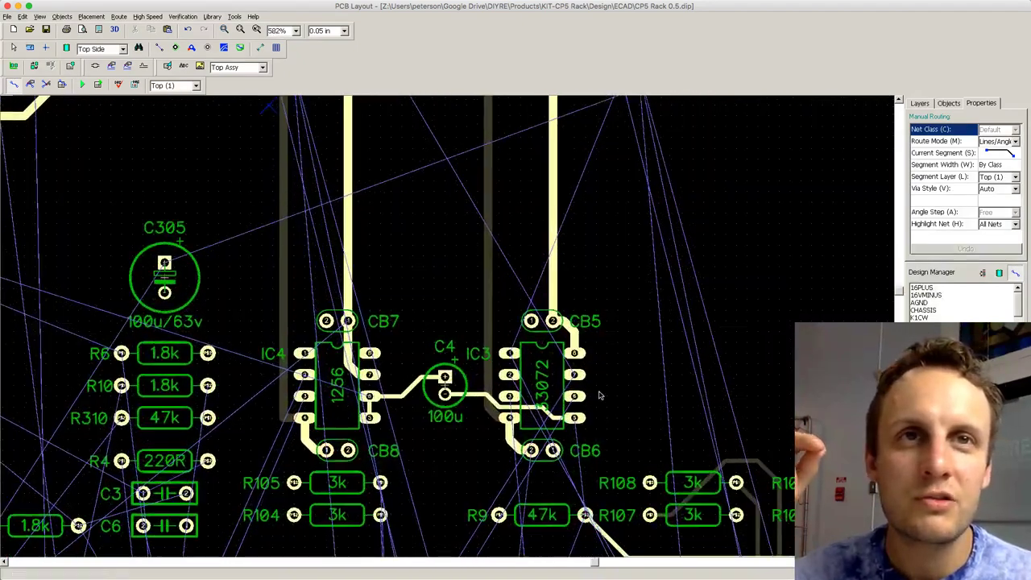
pyautogui.scroll(3, 499, 403)
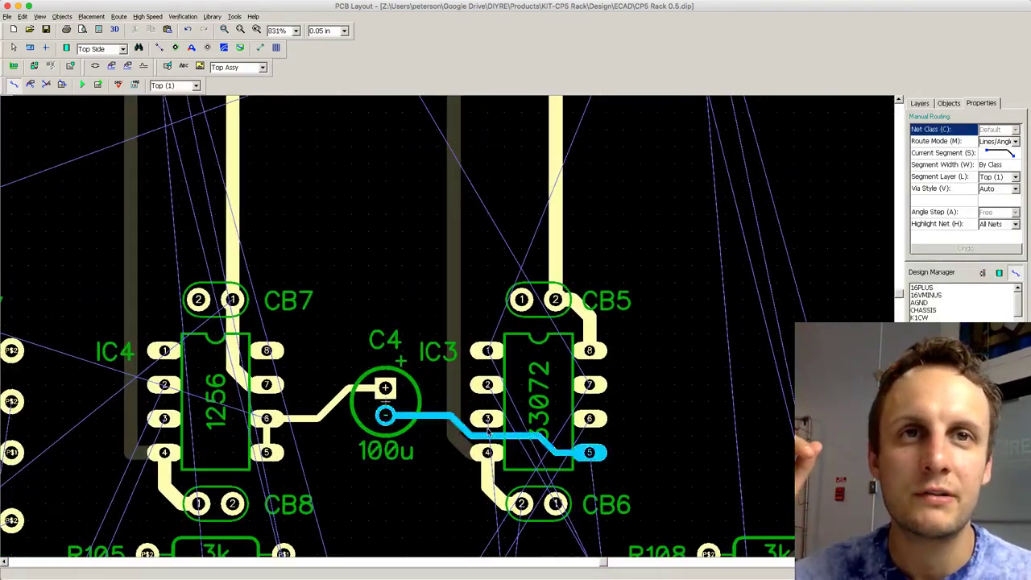
pyautogui.press('Escape')
pyautogui.click(451, 427)
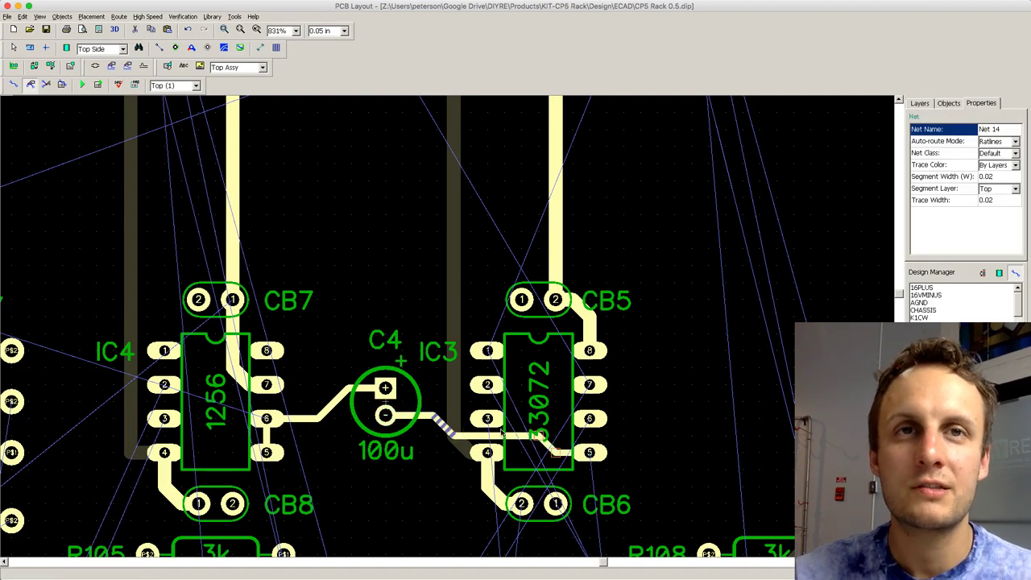
# Step: Resume manual routing and connect the R9 pad at the long signal trace to pin 5 of IC3
pyautogui.press('t')
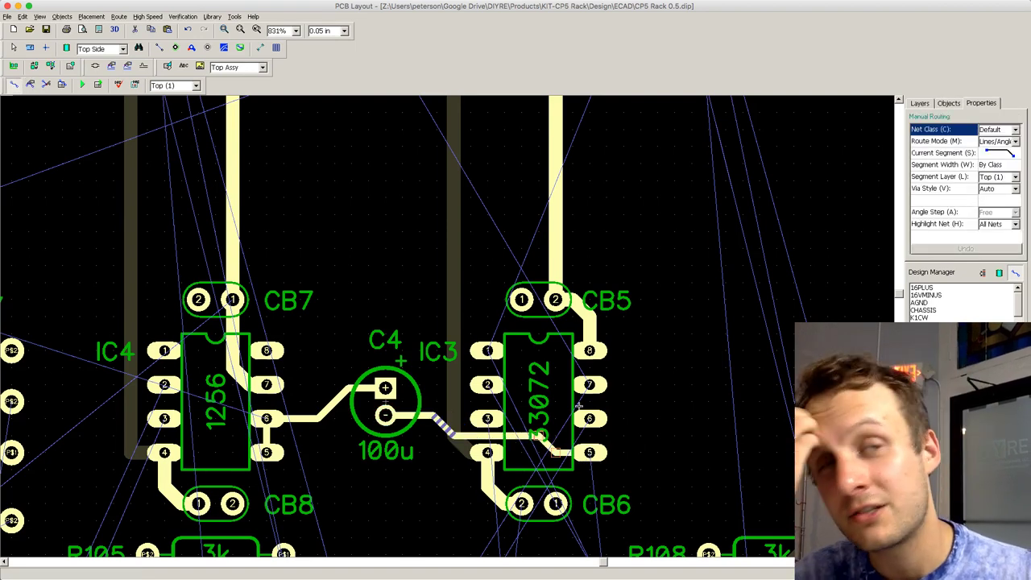
pyautogui.scroll(-5, 902, 306)
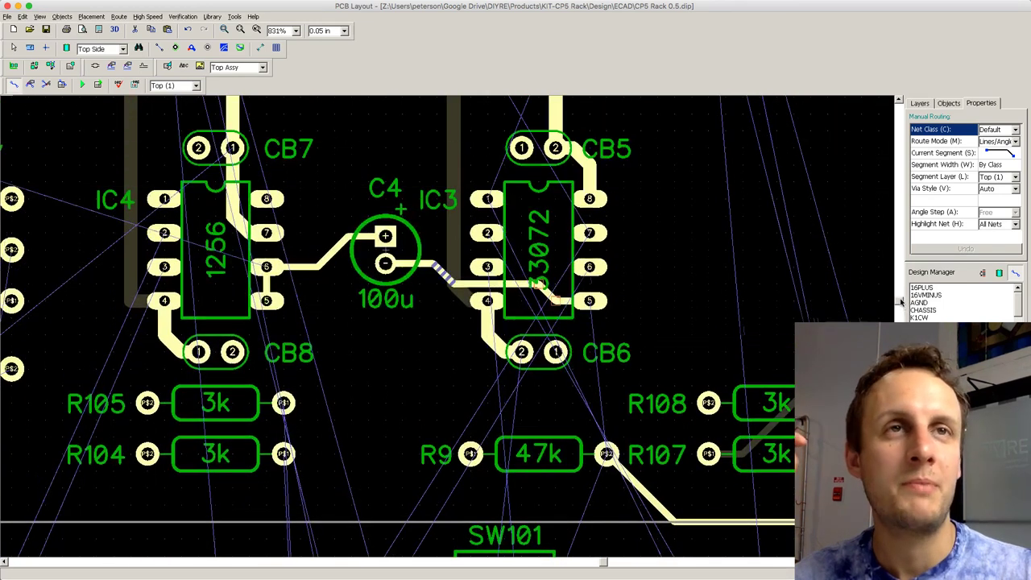
pyautogui.click(606, 455)
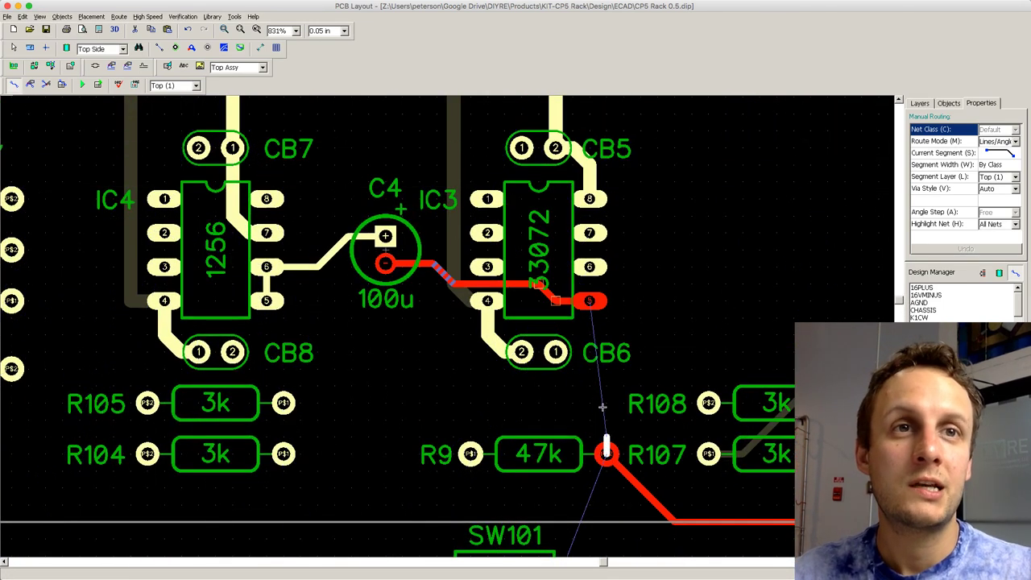
pyautogui.click(589, 302)
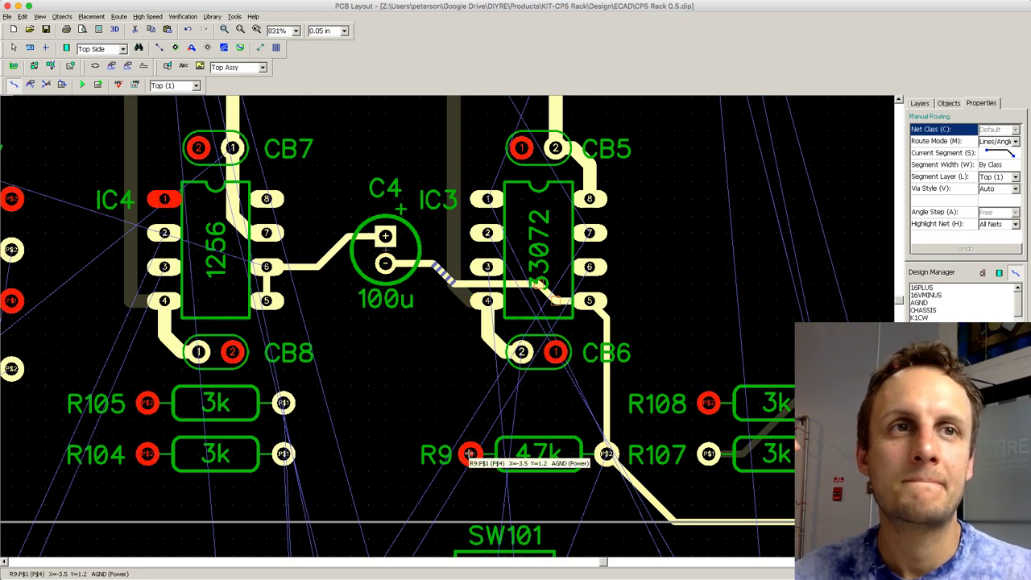
pyautogui.click(283, 404)
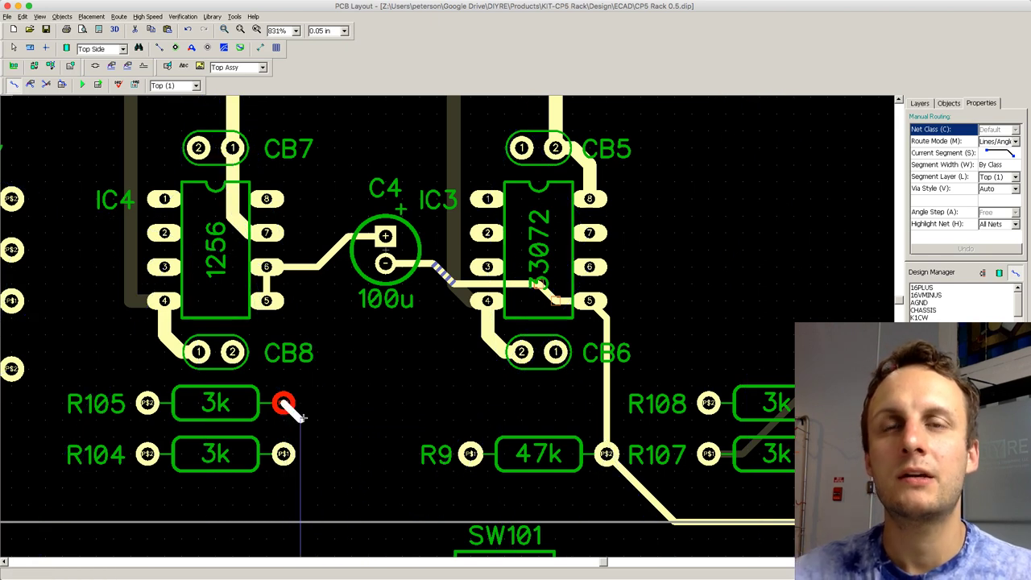
pyautogui.press('Escape')
pyautogui.click(283, 454)
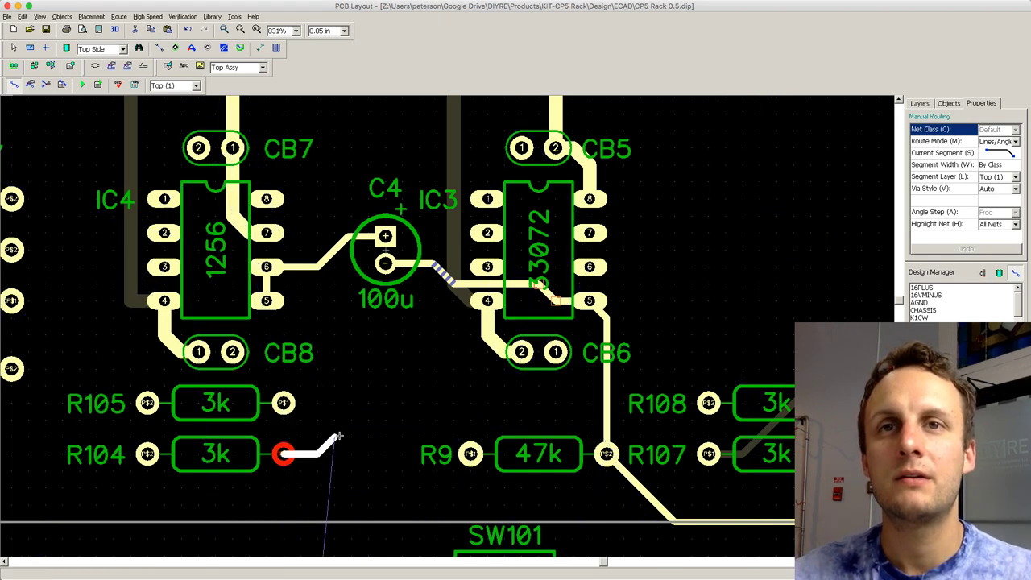
pyautogui.press('Escape')
# Step: Examine the unrouted connections among IC1, C5, the R4 to R10 resistor group, the PHANTOM, INST and HPF switches, and IC4
pyautogui.scroll(-1, 334, 435)
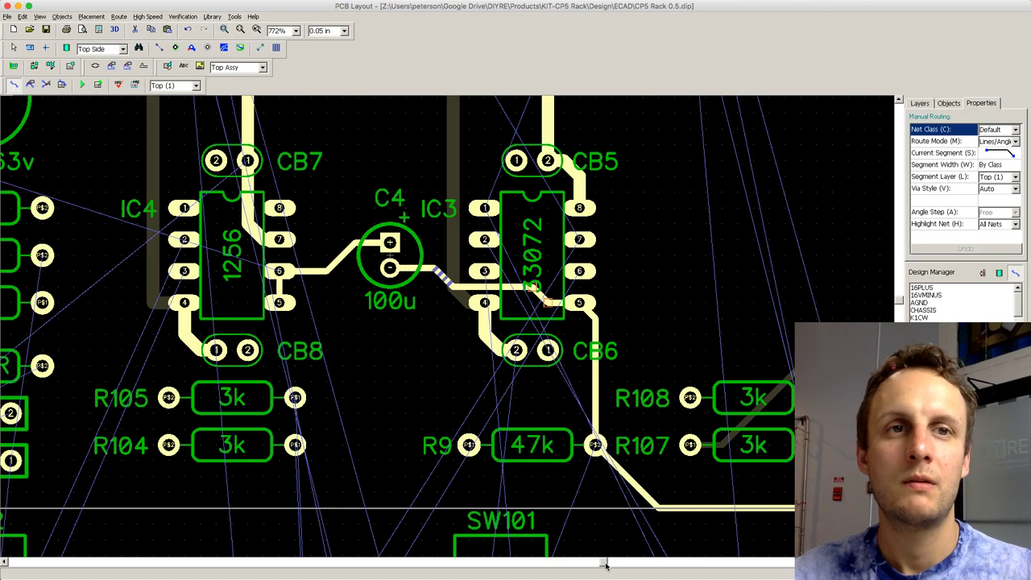
pyautogui.moveTo(606, 565); pyautogui.dragTo(517, 562)
pyautogui.scroll(-1, 249, 272)
pyautogui.scroll(-1, 250, 272)
pyautogui.scroll(-4, 517, 400)
pyautogui.scroll(-1, 599, 418)
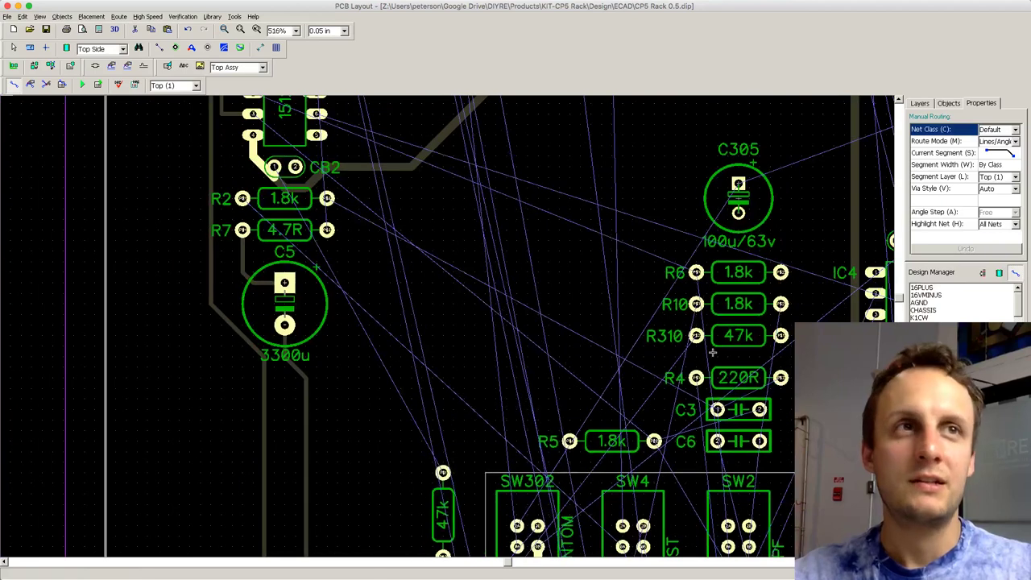
pyautogui.moveTo(897, 300); pyautogui.dragTo(899, 312)
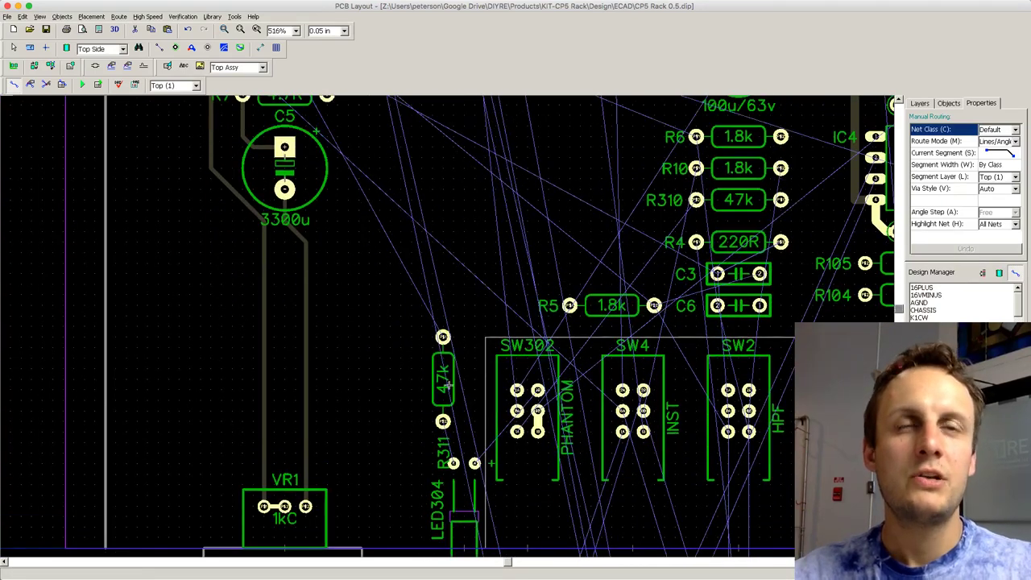
pyautogui.scroll(-1, 448, 385)
pyautogui.scroll(-5, 491, 406)
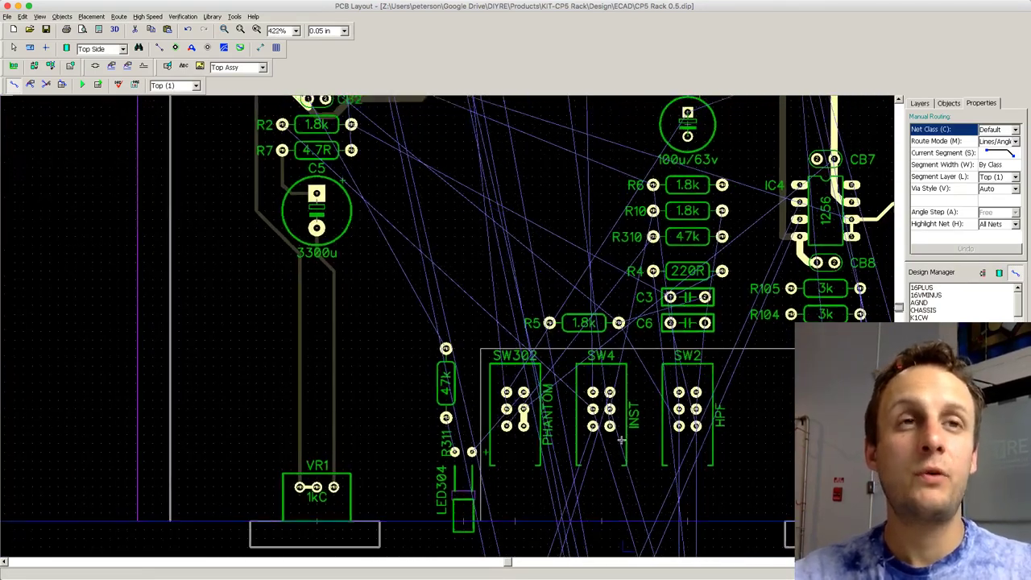
pyautogui.scroll(-1, 617, 402)
pyautogui.moveTo(491, 558); pyautogui.dragTo(566, 556)
pyautogui.scroll(-3, 886, 307)
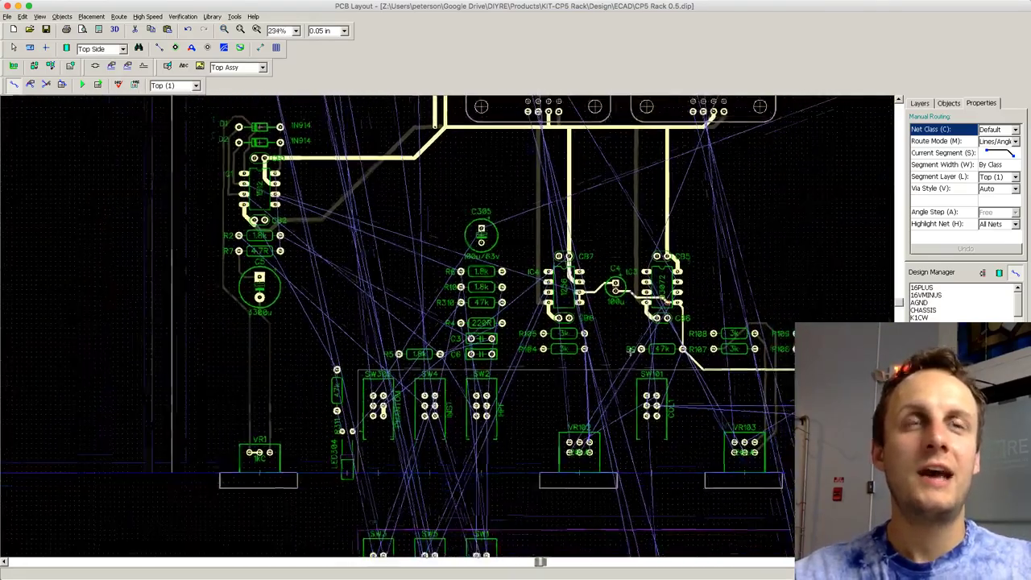
pyautogui.scroll(5, 885, 307)
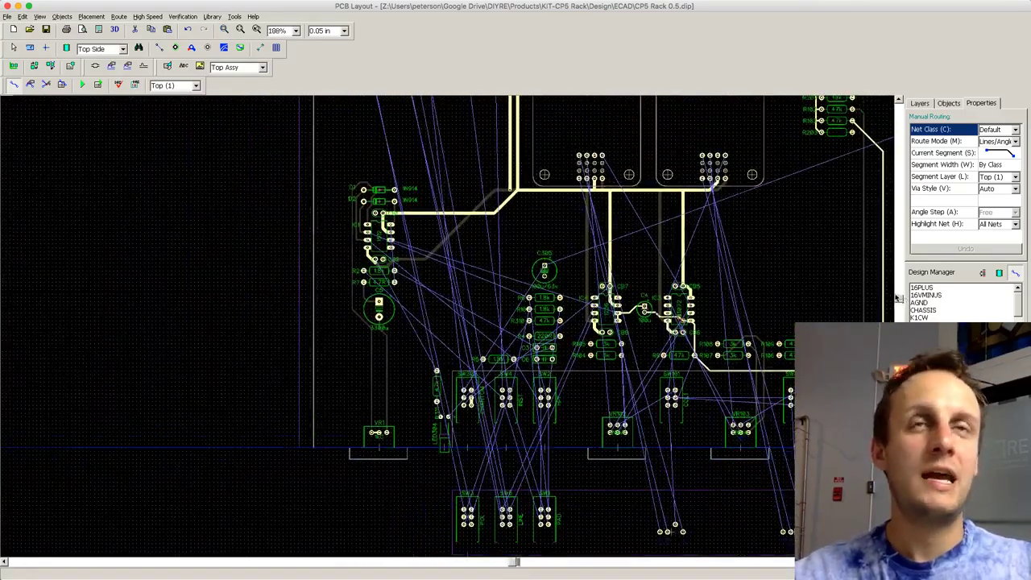
# Step: Move resistor R311 beside LED304 to X -6.4, Y 0.95
pyautogui.scroll(-1, 729, 351)
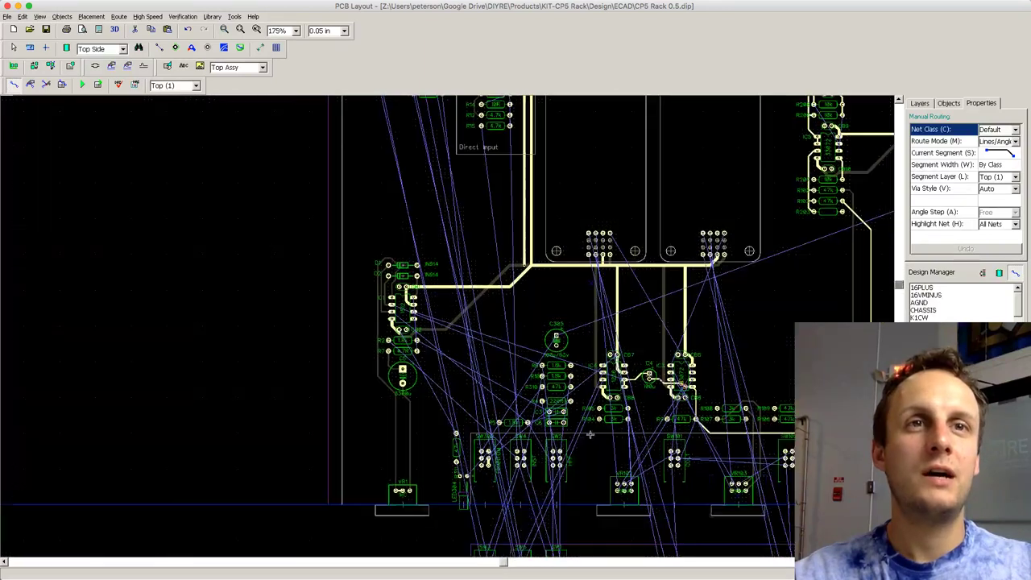
pyautogui.moveTo(501, 565); pyautogui.dragTo(522, 565)
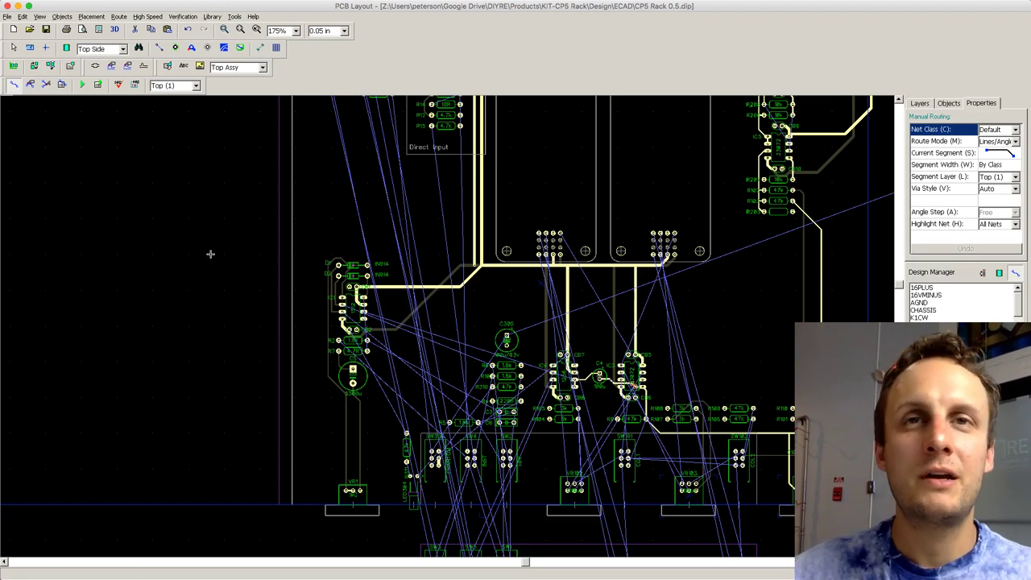
pyautogui.click(15, 49)
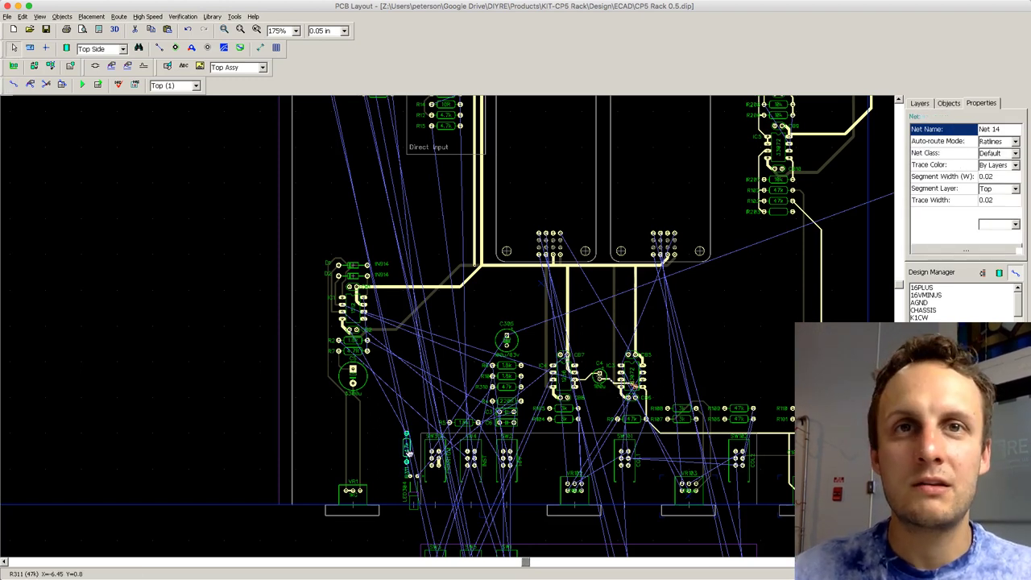
pyautogui.moveTo(408, 387); pyautogui.dragTo(409, 441)
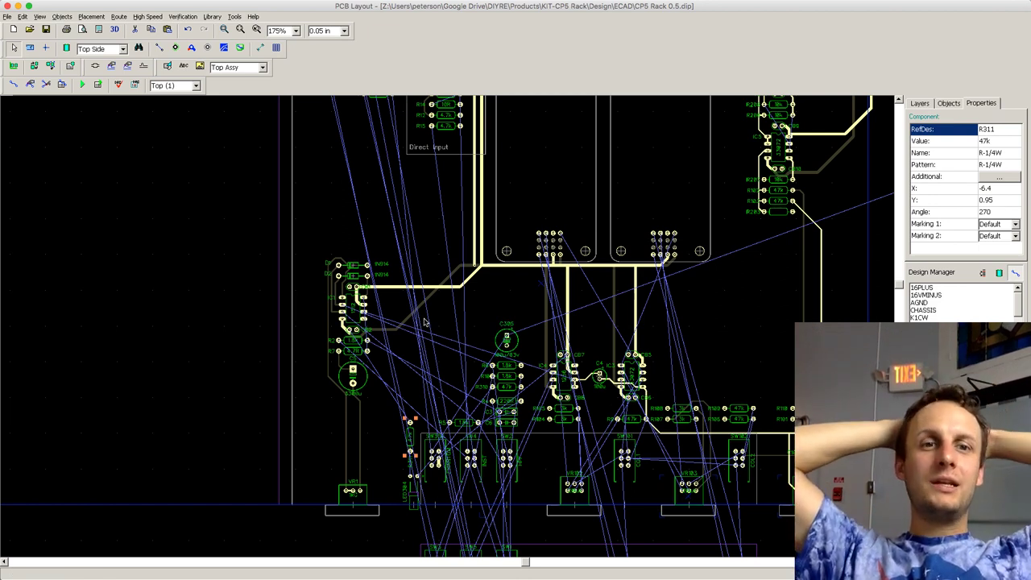
pyautogui.moveTo(955, 4)
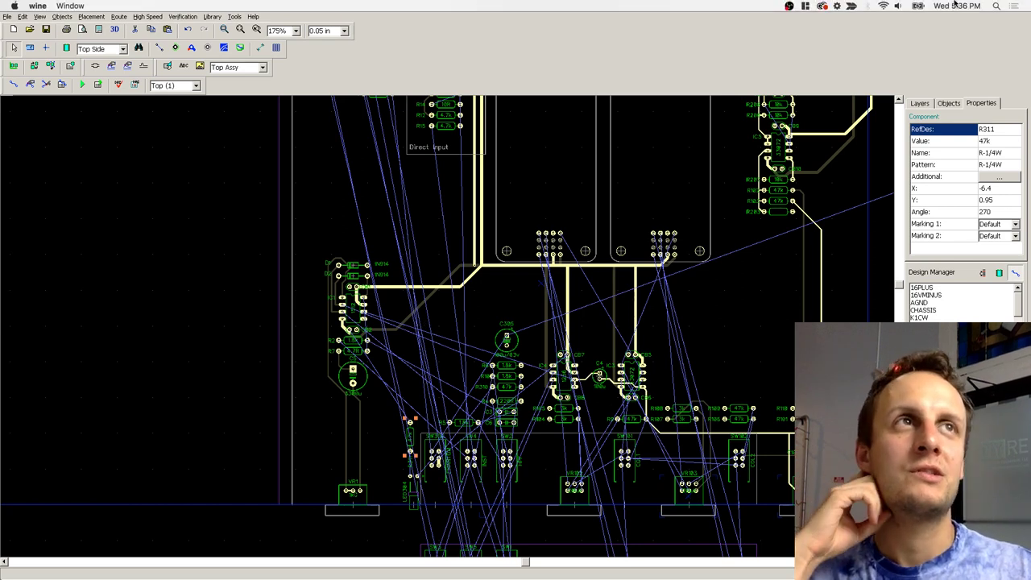
# Step: Route a top-layer trace from R6's Net 23 pad between R7 and C5 and up to pin 2 of IC1
pyautogui.press('t')
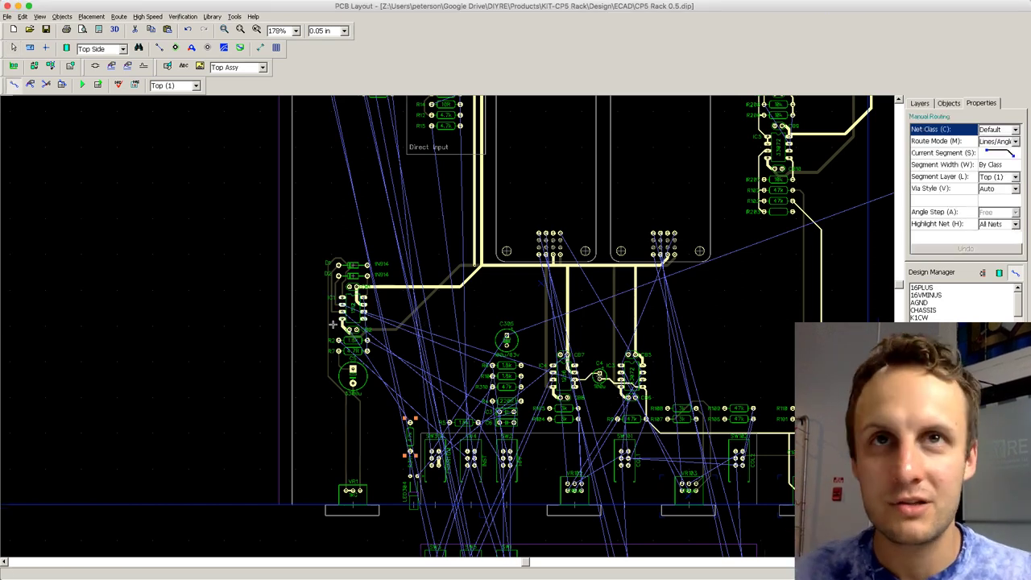
pyautogui.scroll(3, 333, 325)
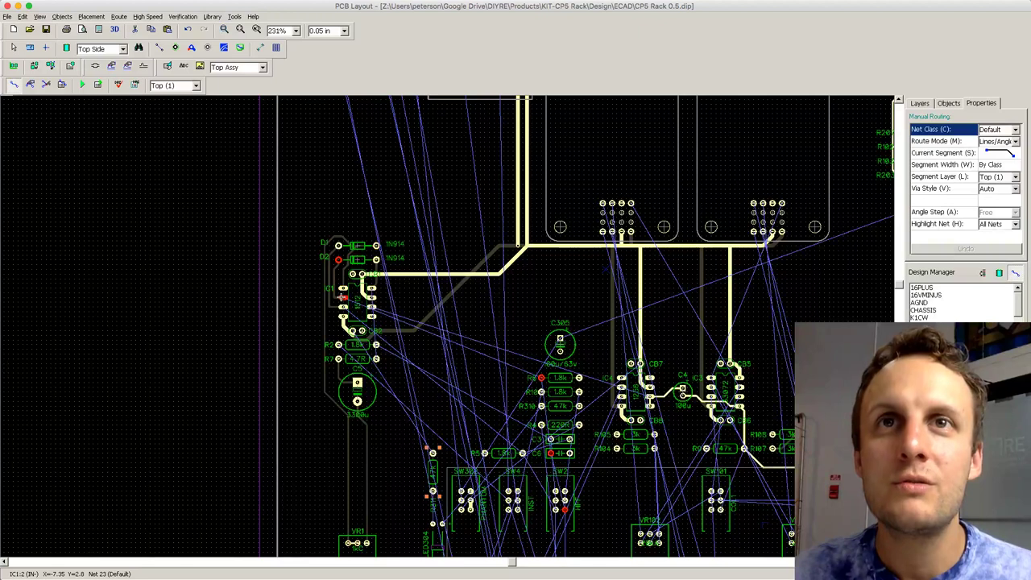
pyautogui.scroll(2, 342, 297)
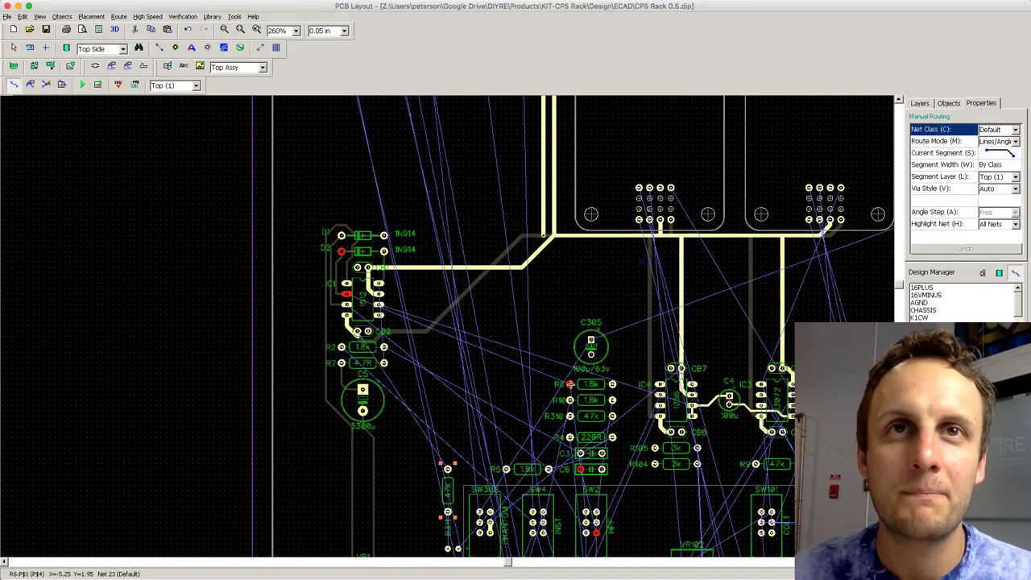
pyautogui.click(570, 384)
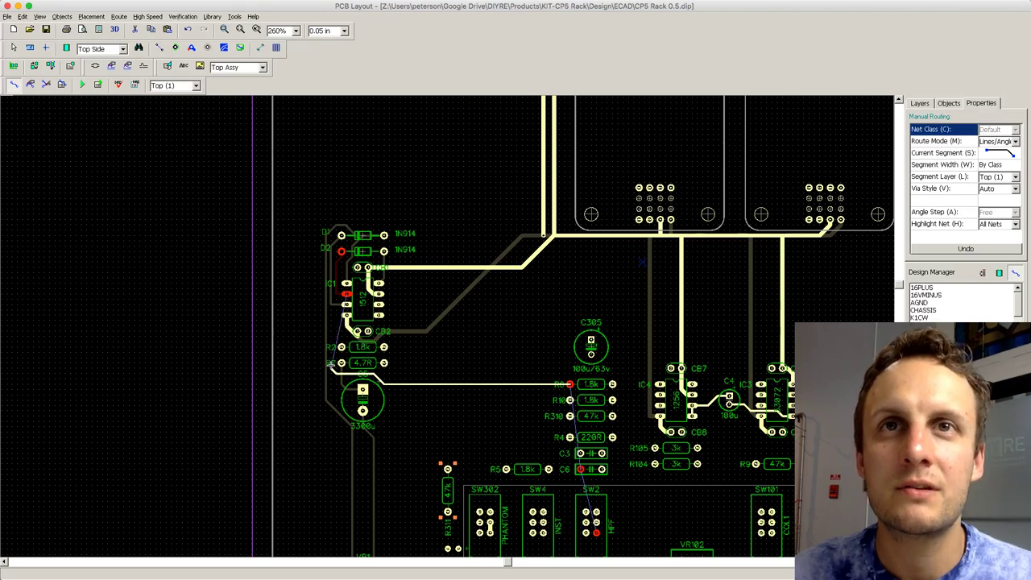
pyautogui.click(344, 295)
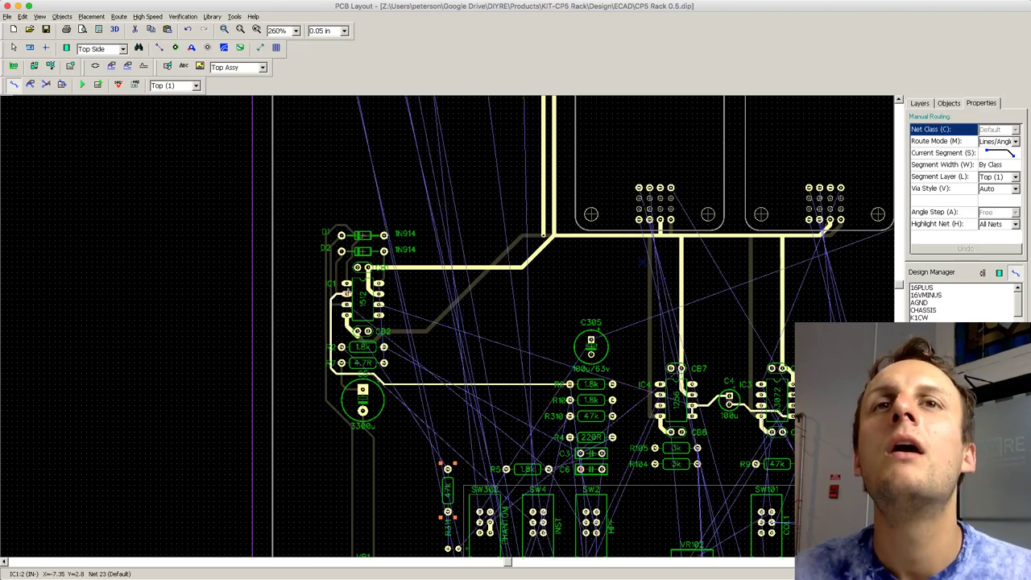
# Step: Connect D2's Net 23 pad to the new trace beside pin 2 of IC1 on the top layer
pyautogui.click(341, 251)
pyautogui.click(328, 301)
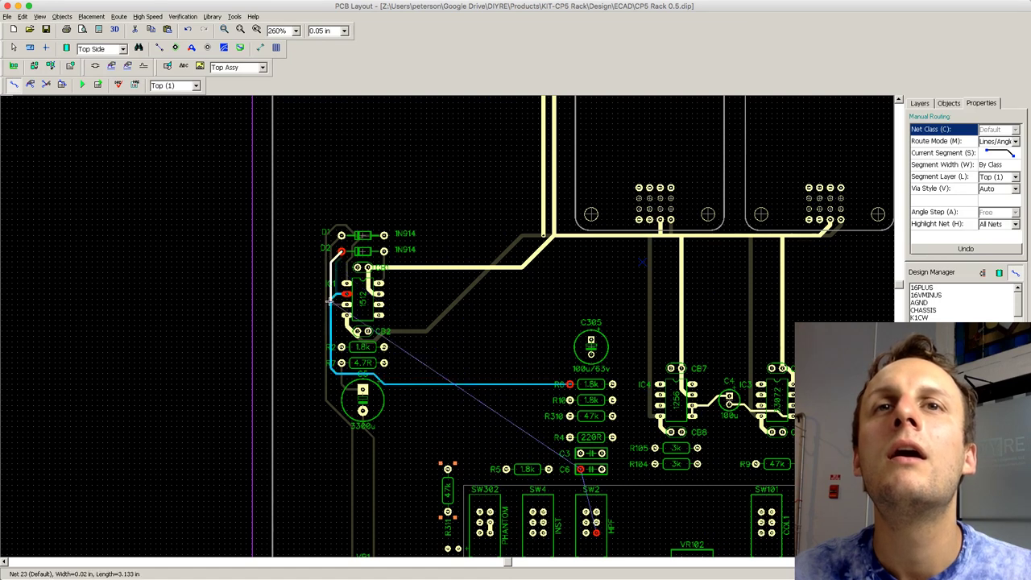
pyautogui.rightClick(330, 302)
pyautogui.click(332, 296)
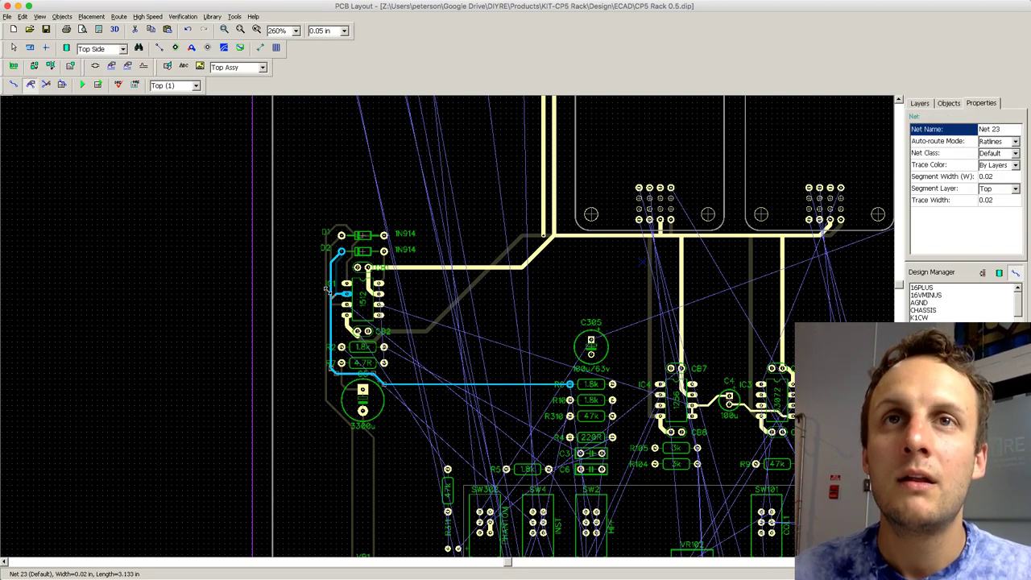
# Step: Resume manual routing and connect R10's pad nearest its label to the middle contact of the INST switch SW4 on the top layer
pyautogui.press('t')
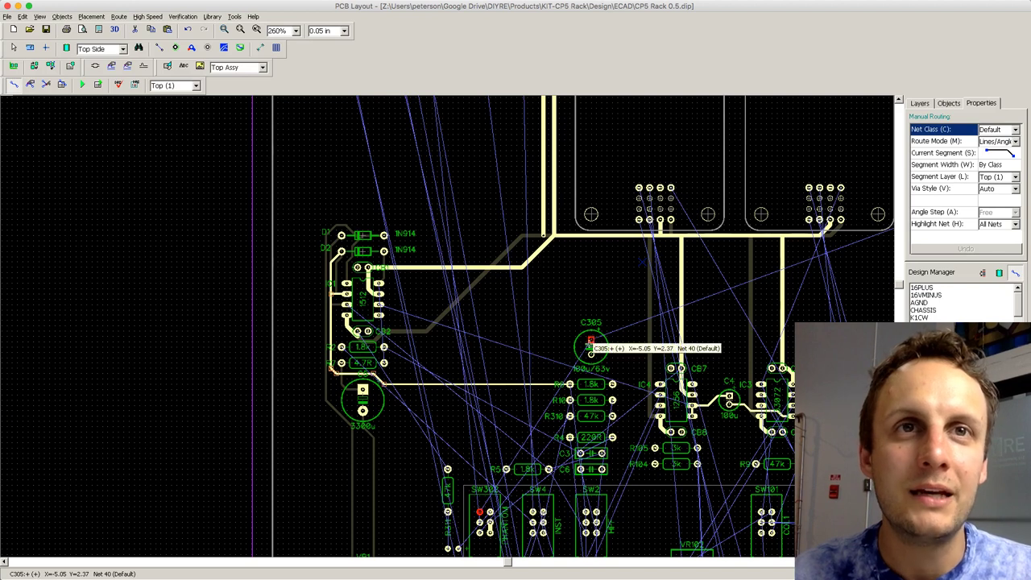
pyautogui.click(569, 401)
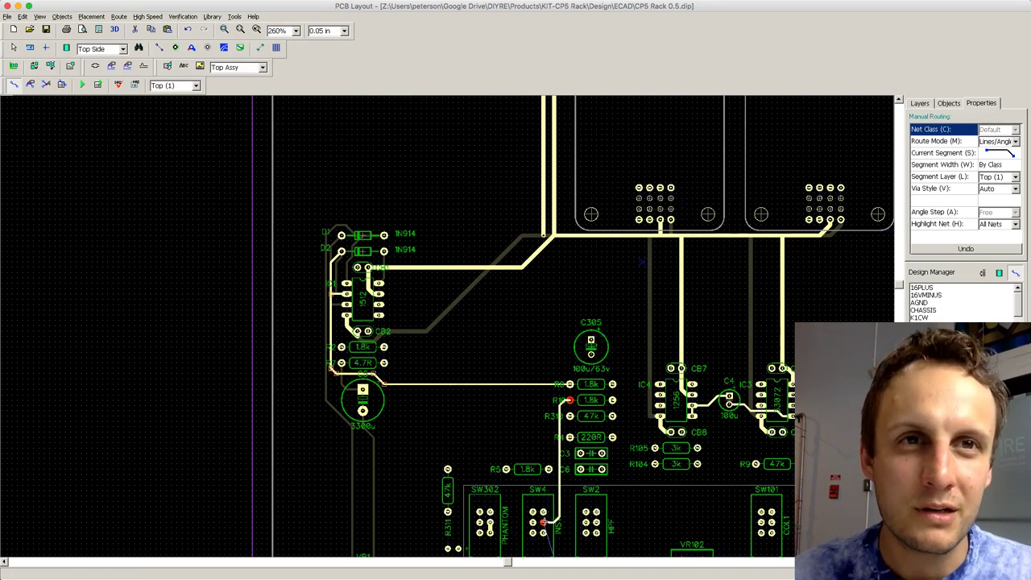
pyautogui.click(544, 522)
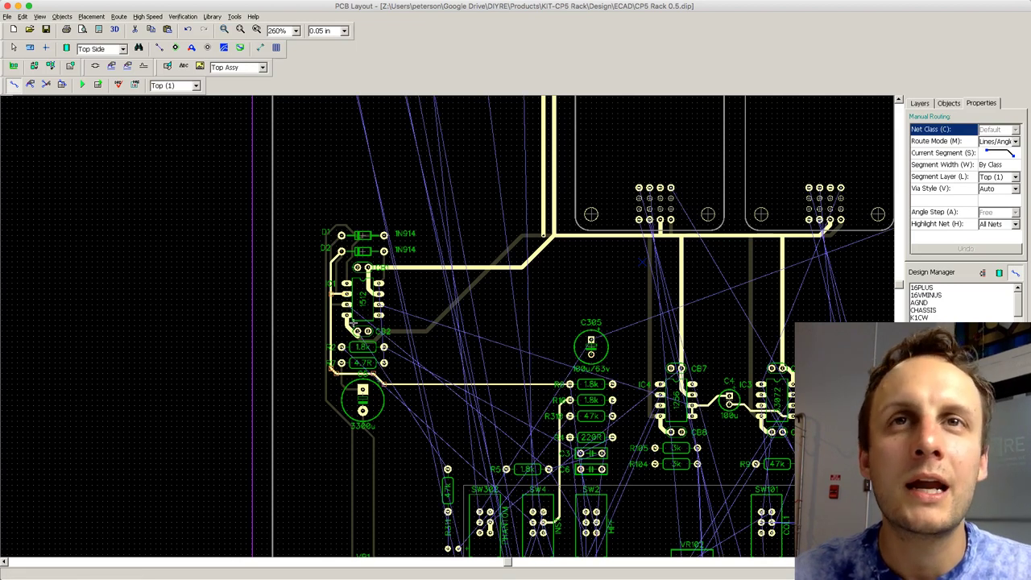
# Step: Route a top-layer trace from R2's Net 3 pad over and around R6, R10 and R310 to R4's pad
pyautogui.scroll(-3, 890, 284)
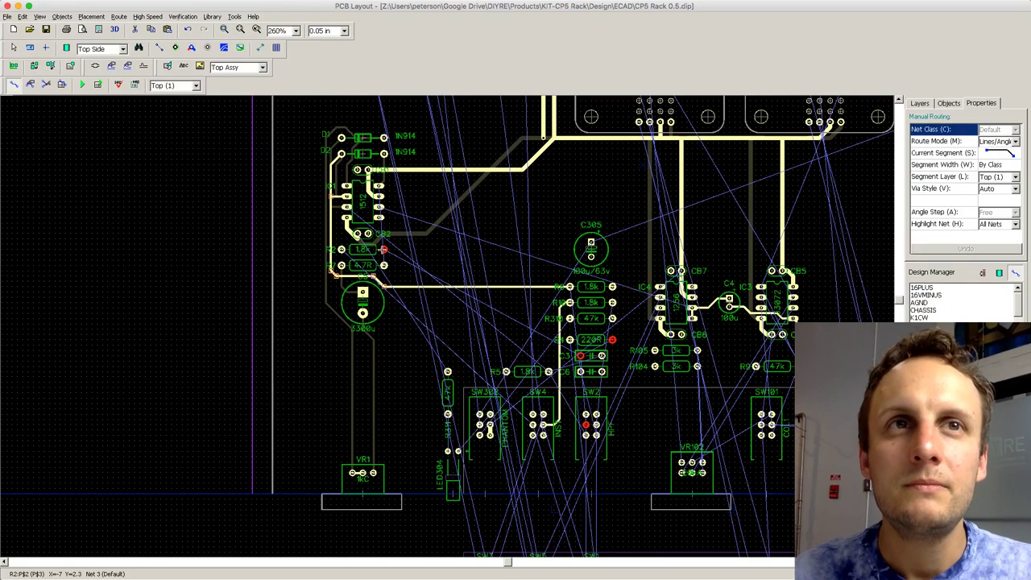
pyautogui.click(384, 249)
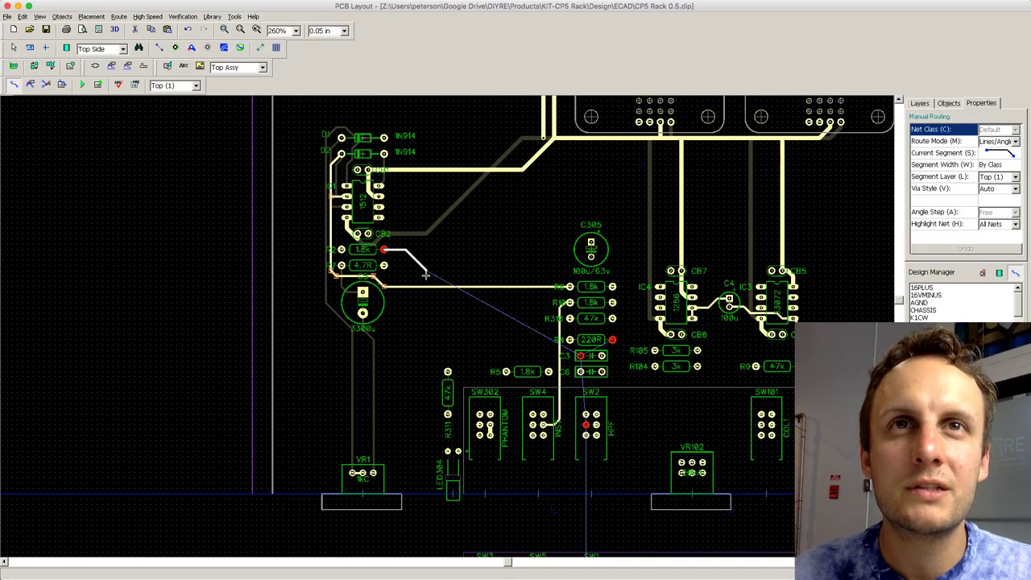
pyautogui.click(431, 276)
pyautogui.click(628, 285)
pyautogui.click(624, 340)
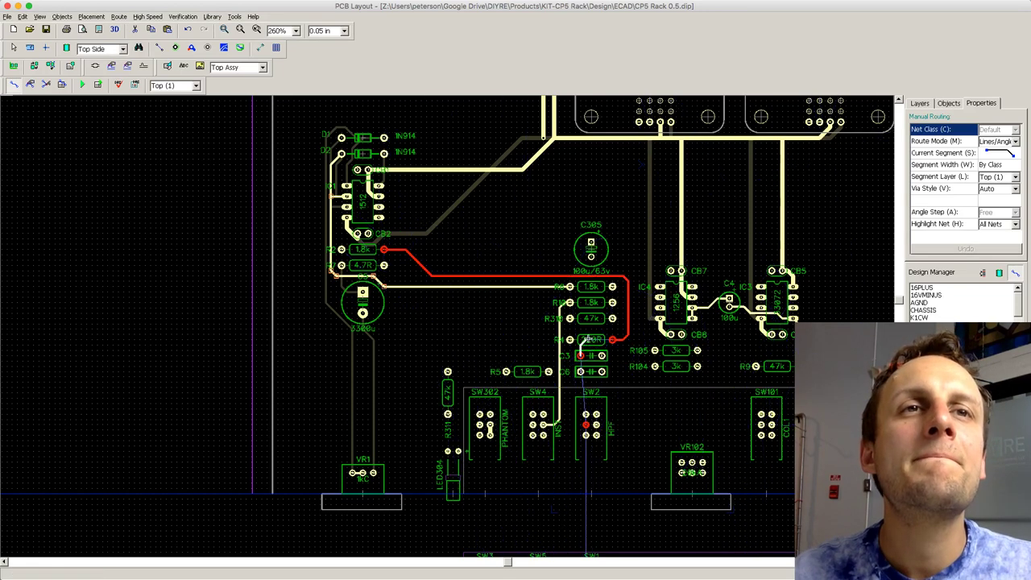
# Step: Continue the Net 3 trace from R4 to C3's pad and down to the middle contact of the HPF switch SW2
pyautogui.click(612, 340)
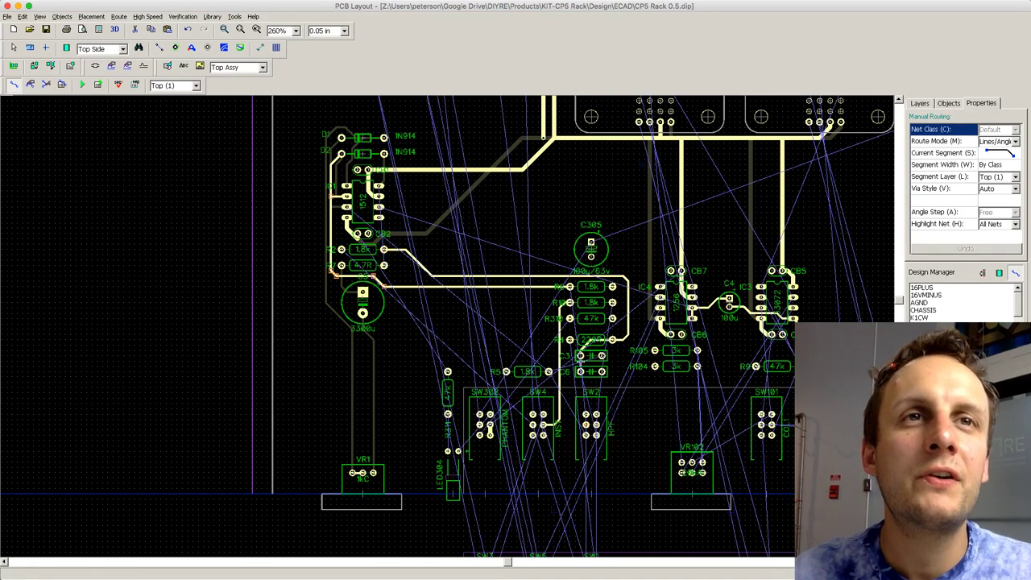
pyautogui.click(580, 355)
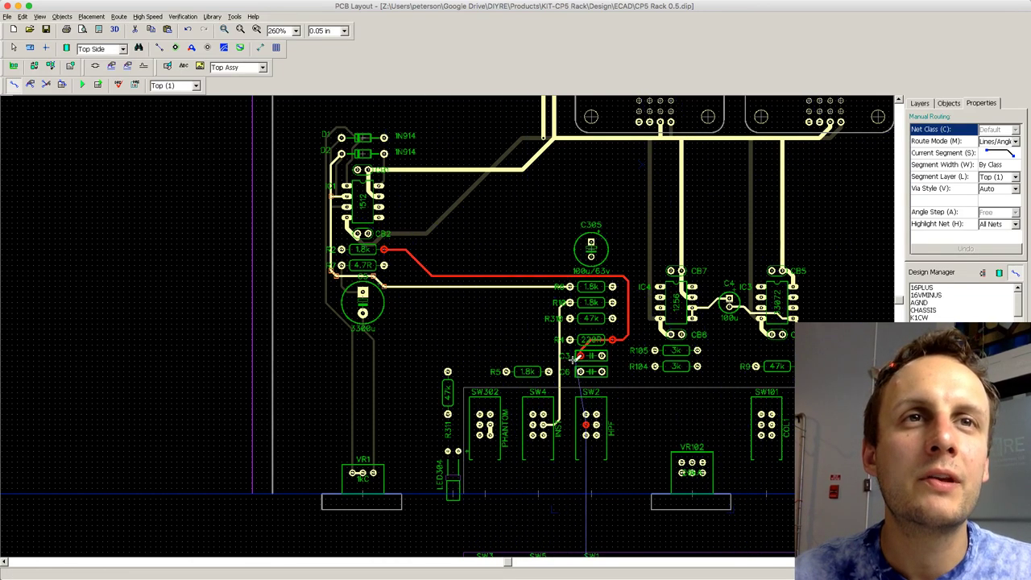
pyautogui.click(584, 424)
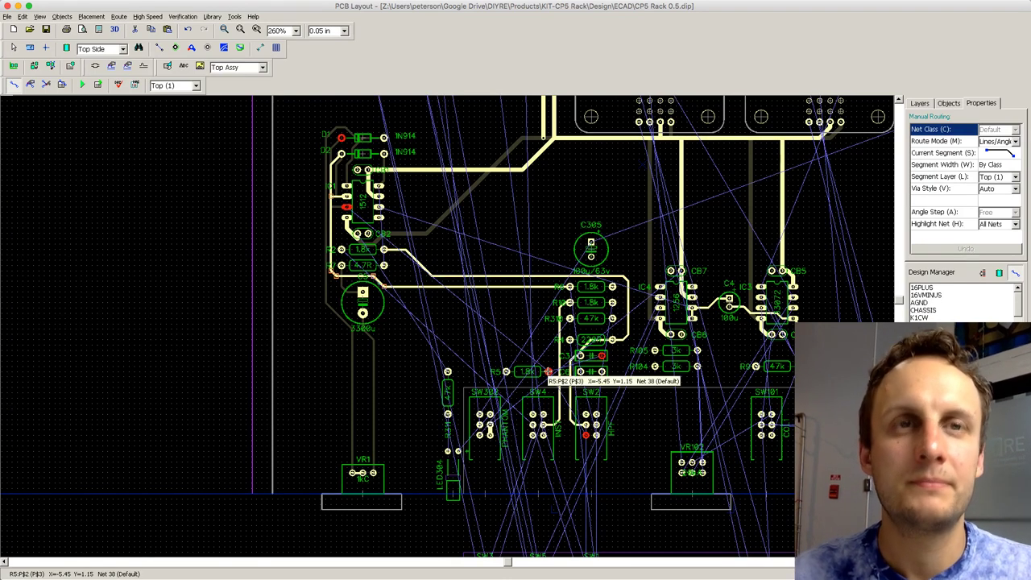
# Step: Route a bottom-layer trace between R5's Net 38 pad and C3's matching pad, passing above C3's other pad
pyautogui.press('l')
pyautogui.click(548, 371)
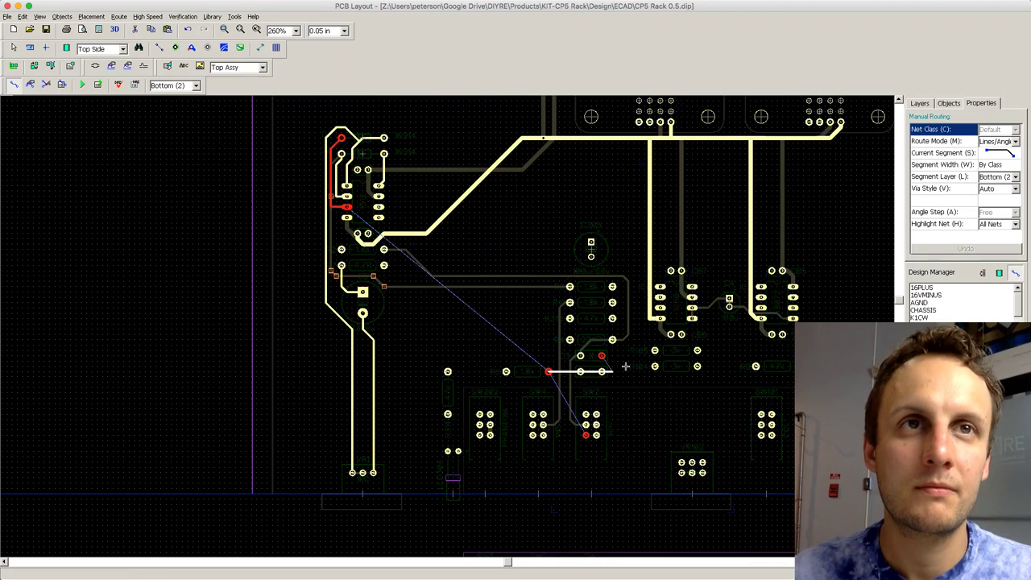
pyautogui.click(568, 364)
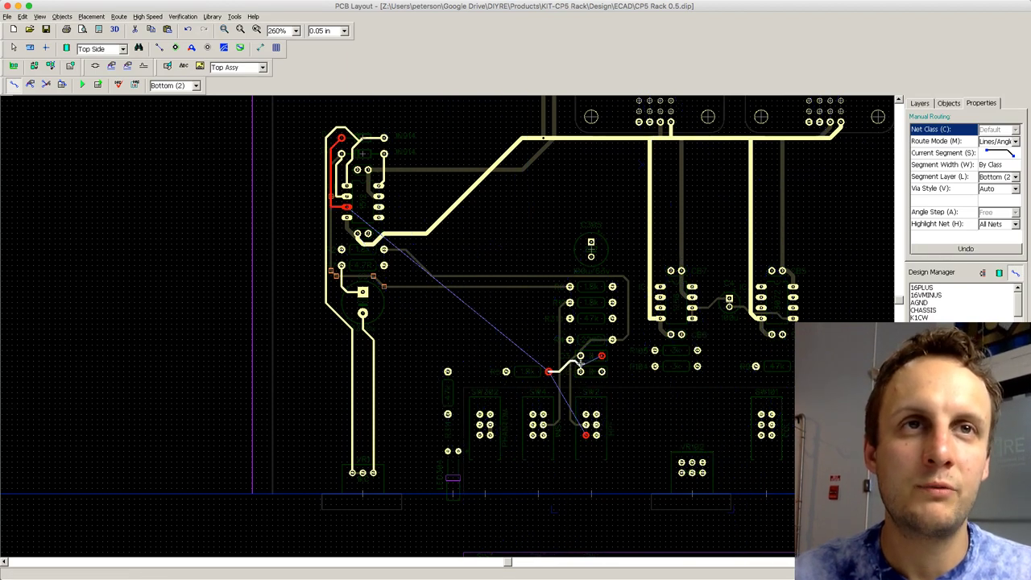
pyautogui.press('Escape')
pyautogui.click(602, 355)
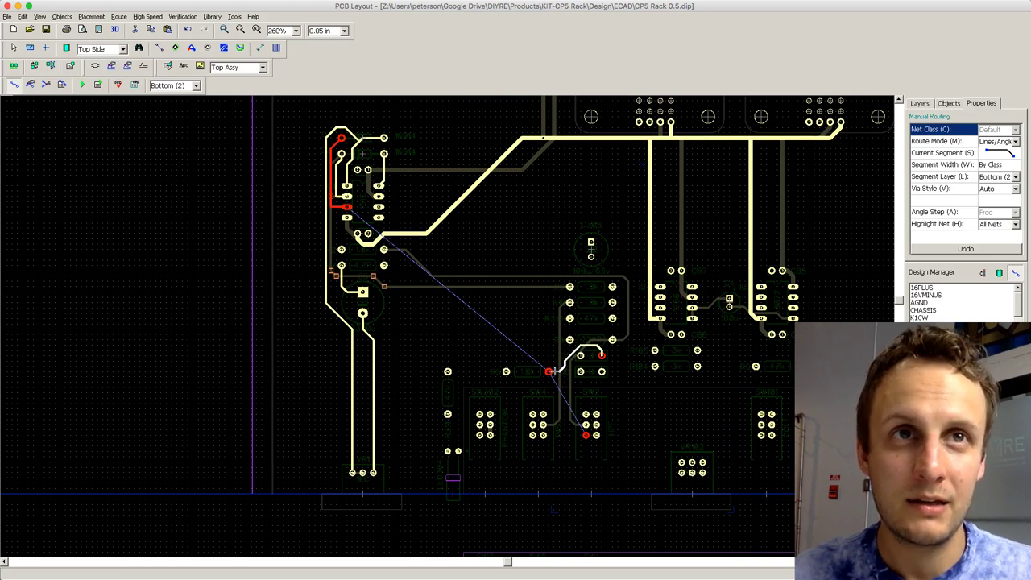
pyautogui.press('Escape')
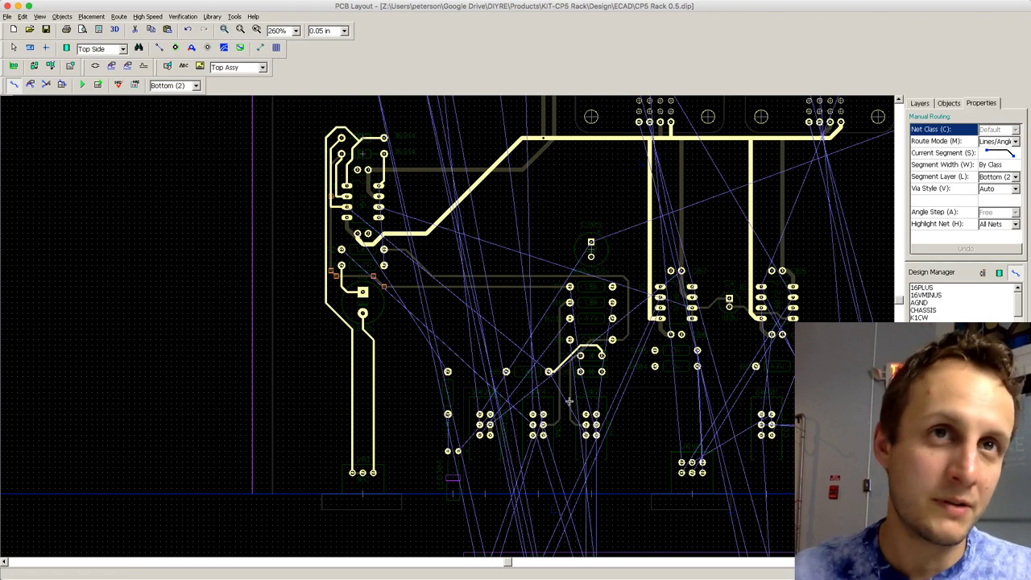
# Step: Connect the lower Net 38 contact of the HPF switch SW2 to the R5-to-C3 trace on the bottom layer
pyautogui.click(586, 435)
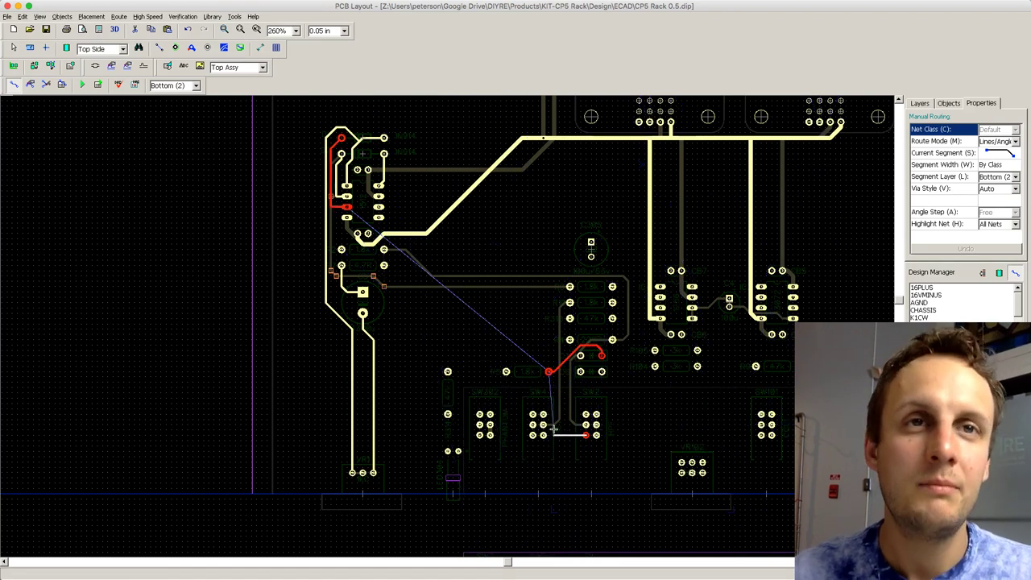
pyautogui.click(559, 369)
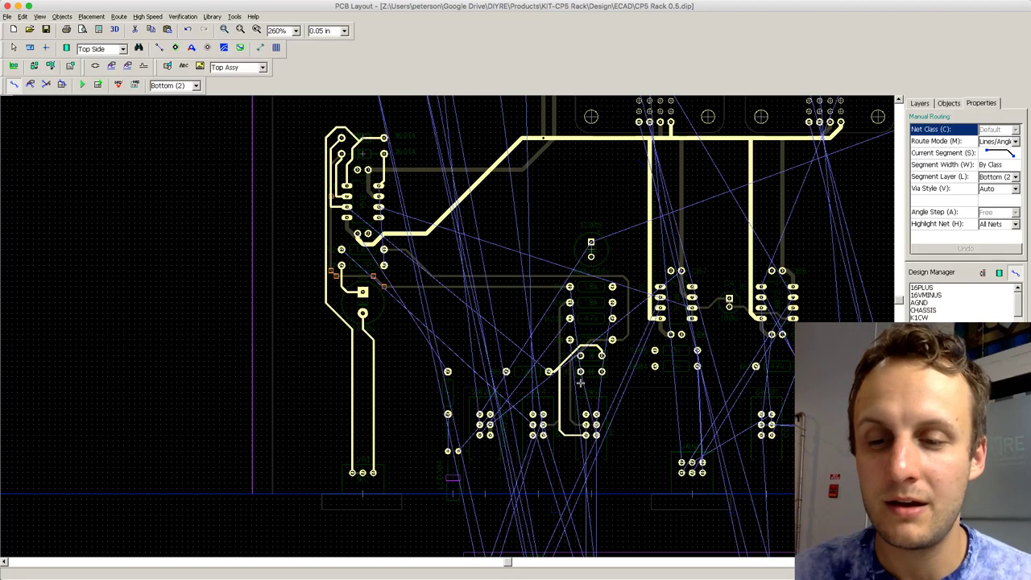
# Step: Route a bottom-layer trace from the existing trace at pin 3 of IC1 down between C5's pads and across to R5's Net 38 pad
pyautogui.click(548, 370)
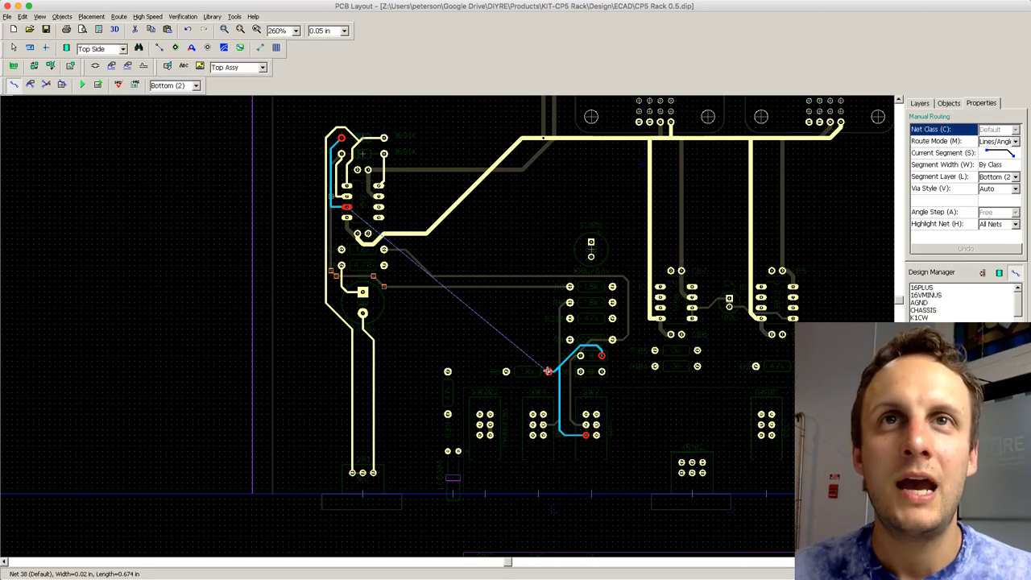
pyautogui.press('Escape')
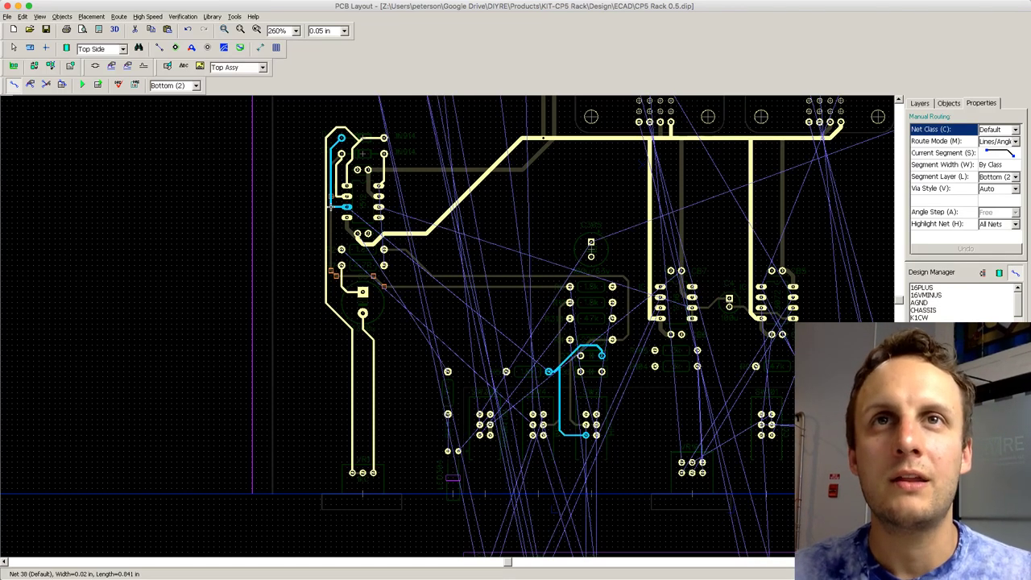
pyautogui.click(330, 207)
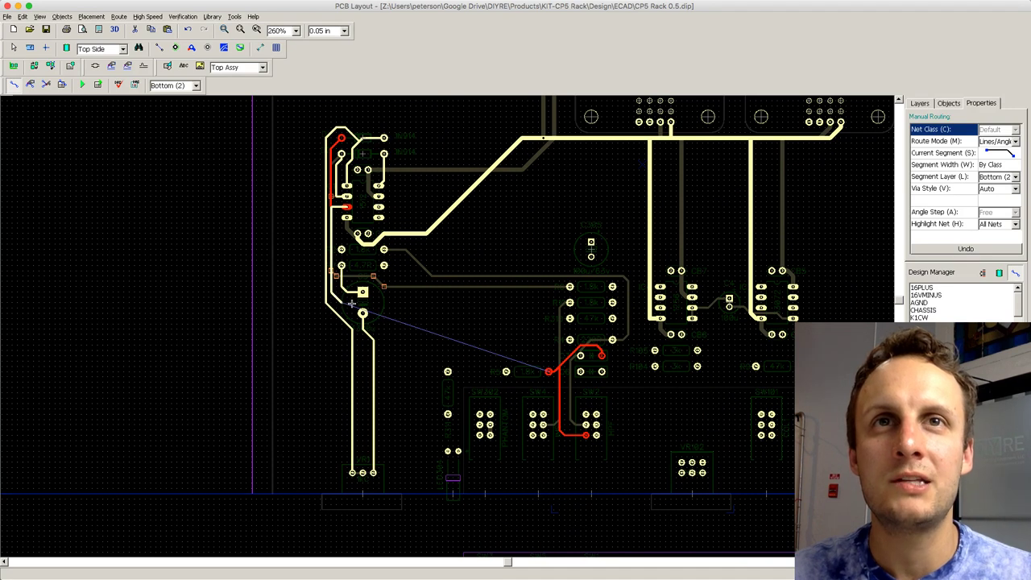
pyautogui.click(548, 370)
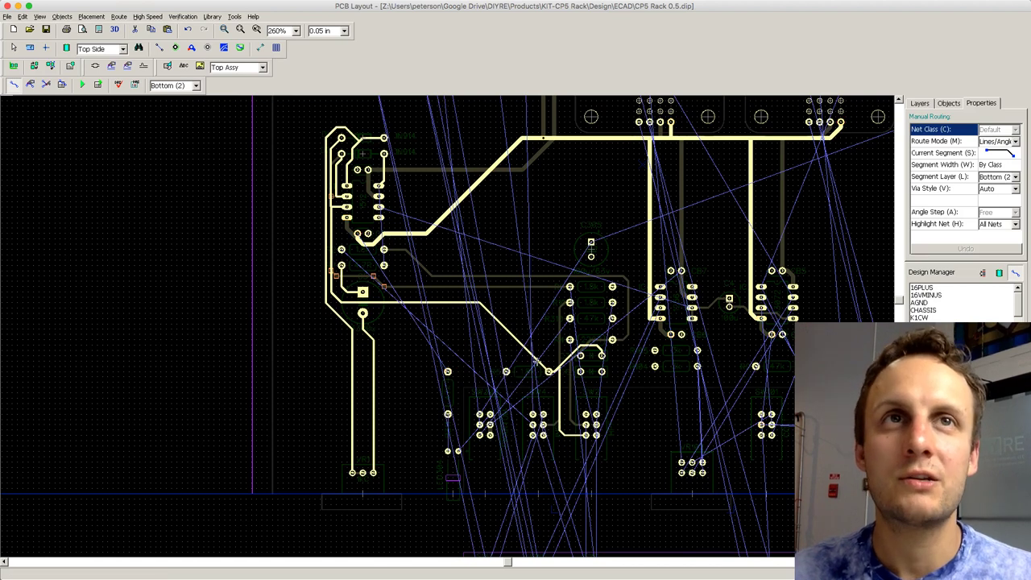
pyautogui.moveTo(505, 562); pyautogui.dragTo(542, 562)
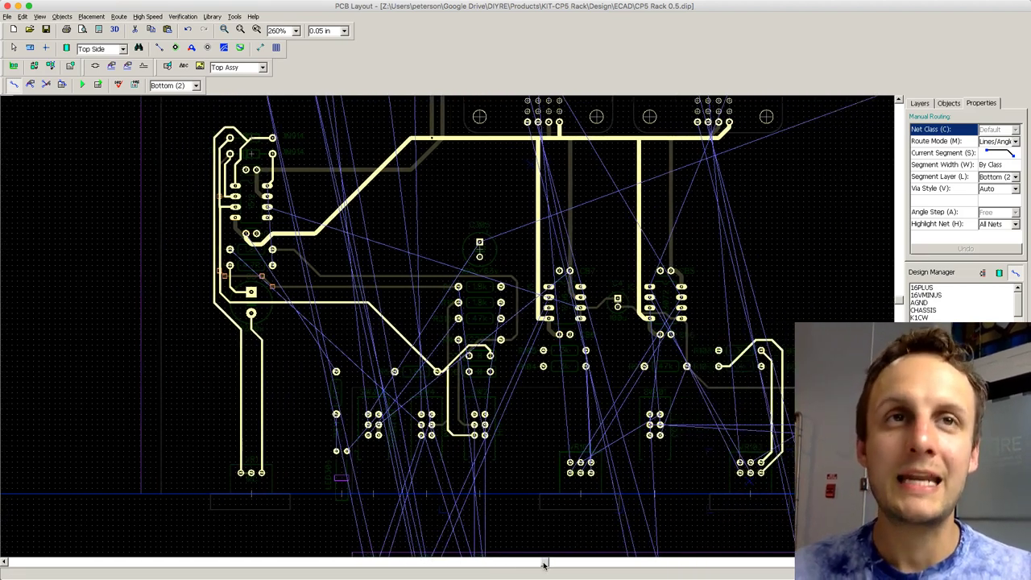
pyautogui.press('t')
pyautogui.scroll(-1, 630, 471)
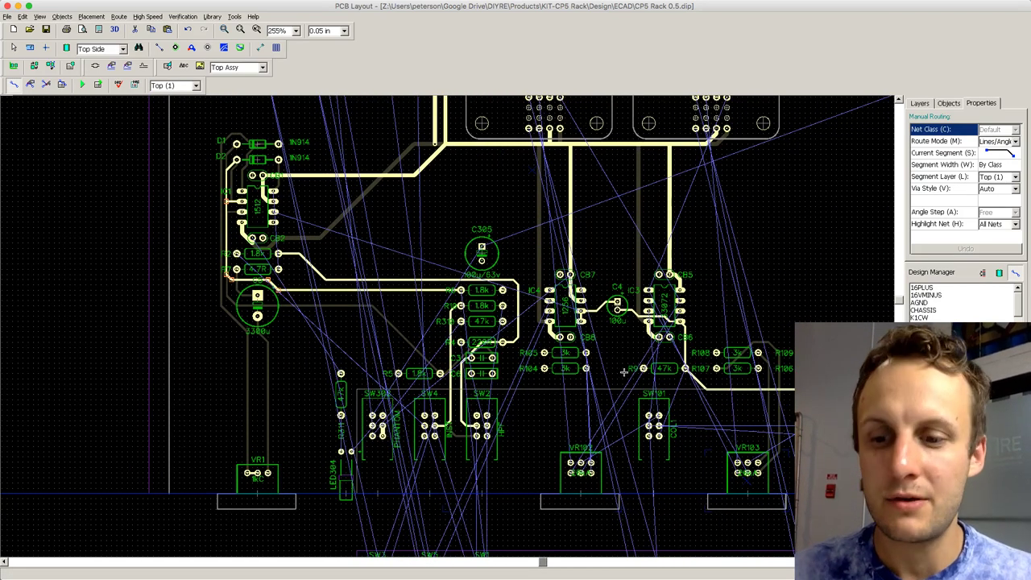
pyautogui.click(557, 272)
pyautogui.press('Escape')
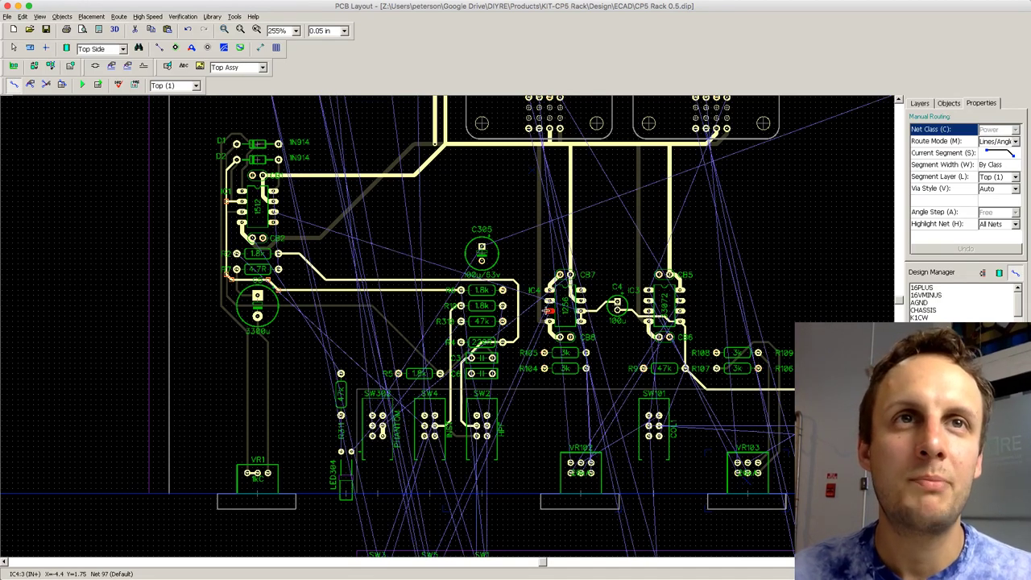
pyautogui.moveTo(537, 244); pyautogui.dragTo(534, 244, button='middle')
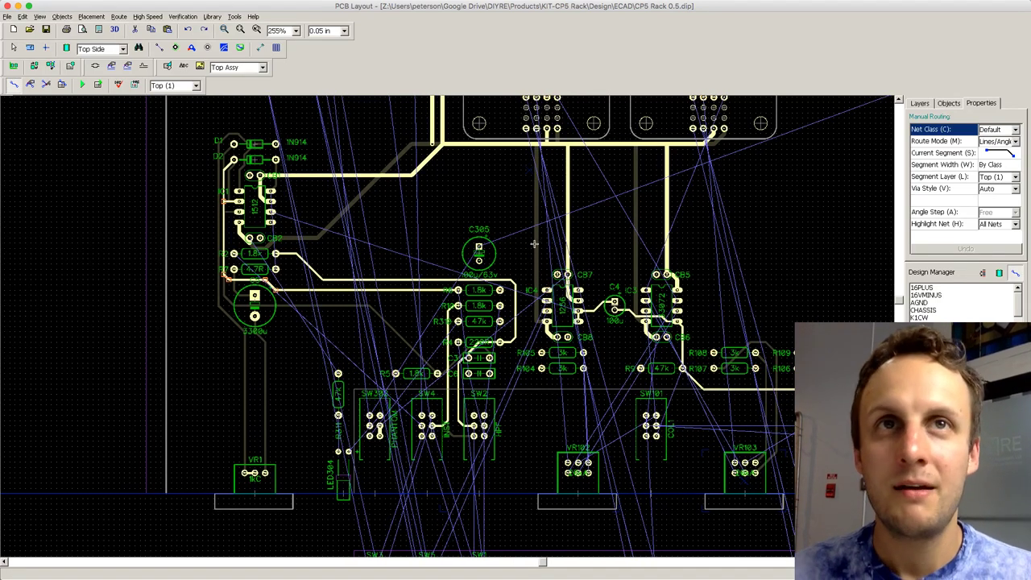
pyautogui.click(478, 247)
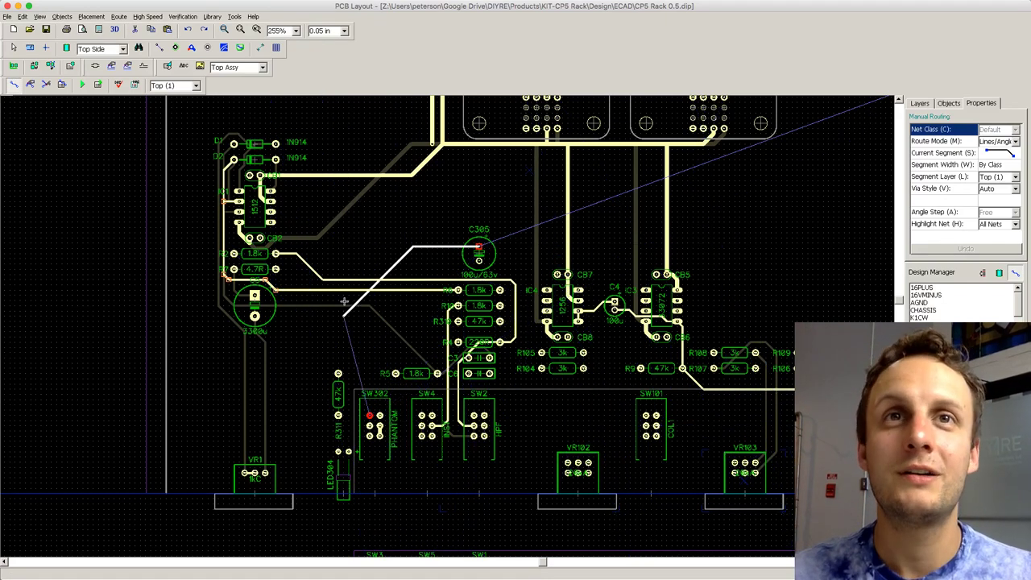
pyautogui.press('Escape')
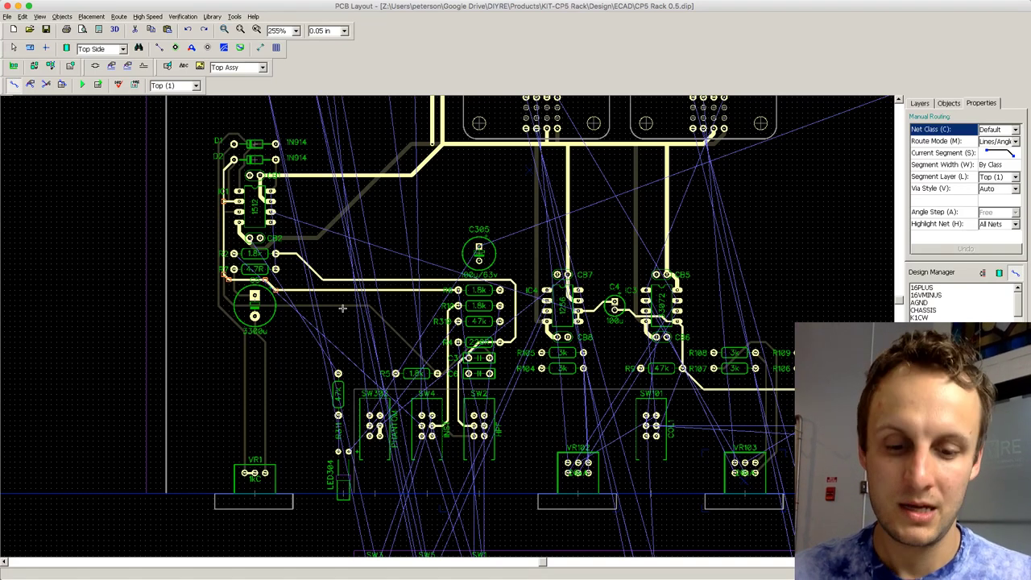
# Step: Delete the bottom-layer Net 38 trace section between pin 3 of IC1 and R5's pad
pyautogui.press('b')
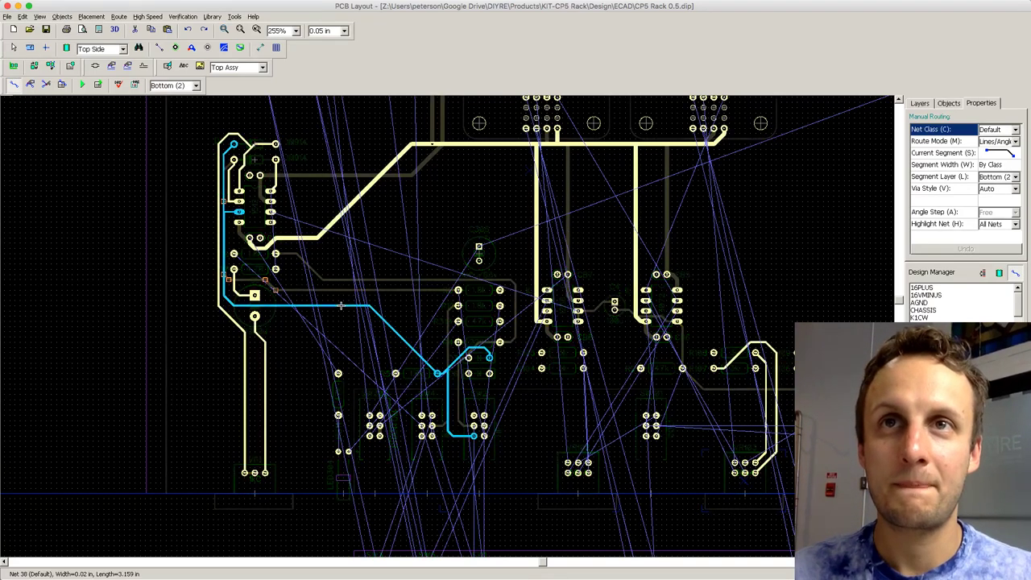
pyautogui.press('Escape')
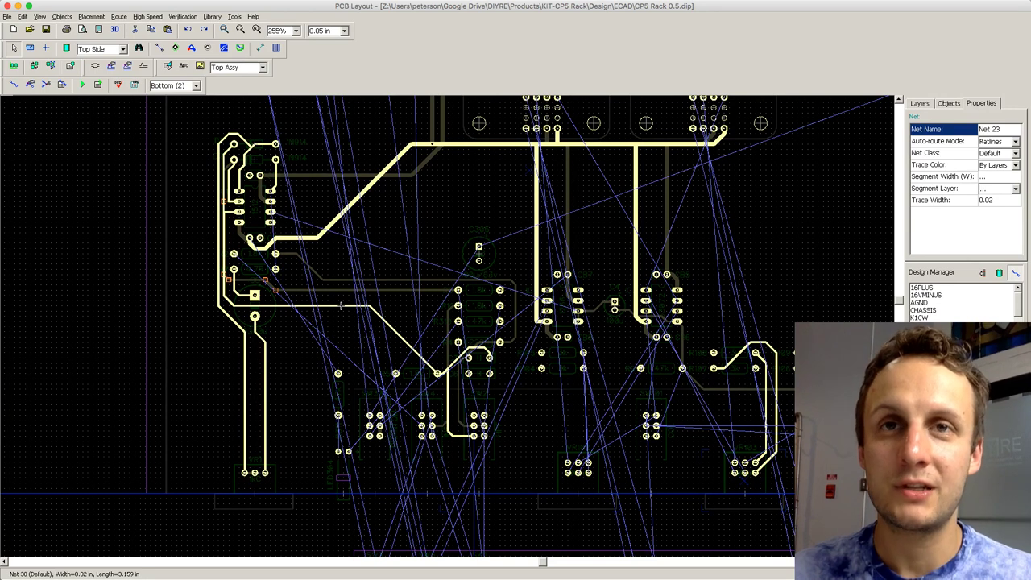
pyautogui.click(341, 306)
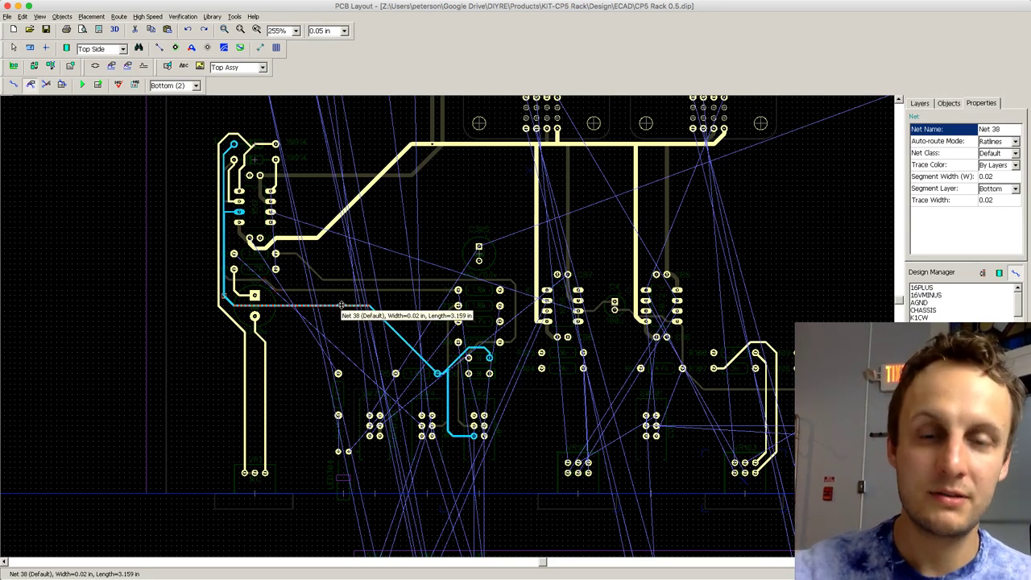
pyautogui.press('Delete')
# Step: Route top-layer traces from R311's lower pad to LED304 and from LED304's other pad to the upper right contact of the PHANTOM switch SW302
pyautogui.press('t')
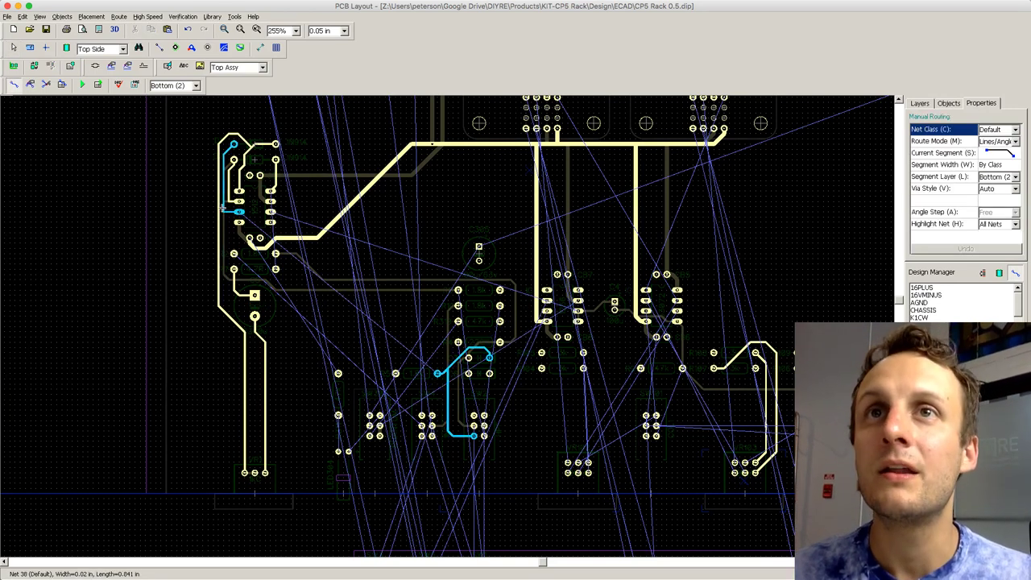
pyautogui.press('t')
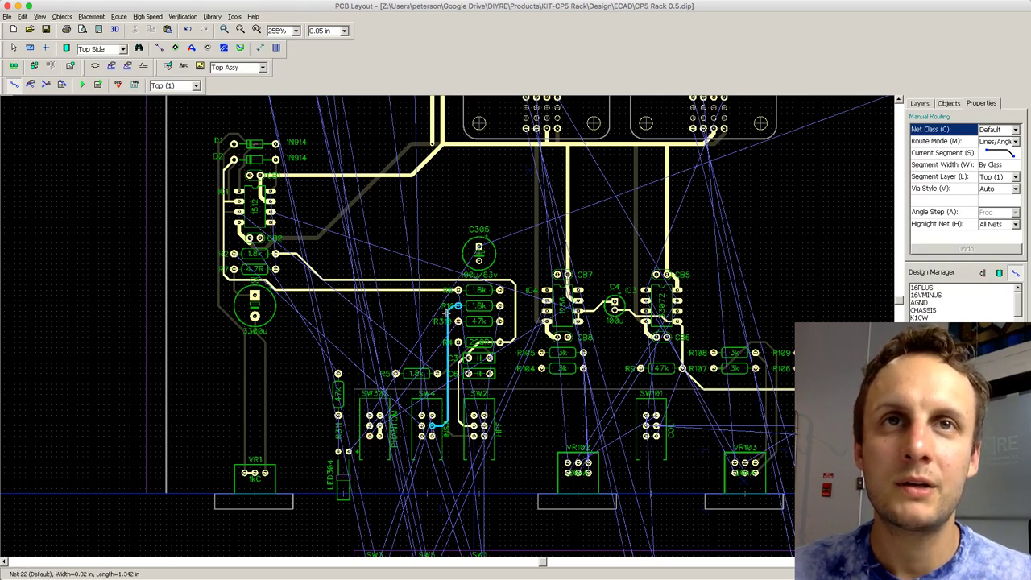
pyautogui.click(338, 373)
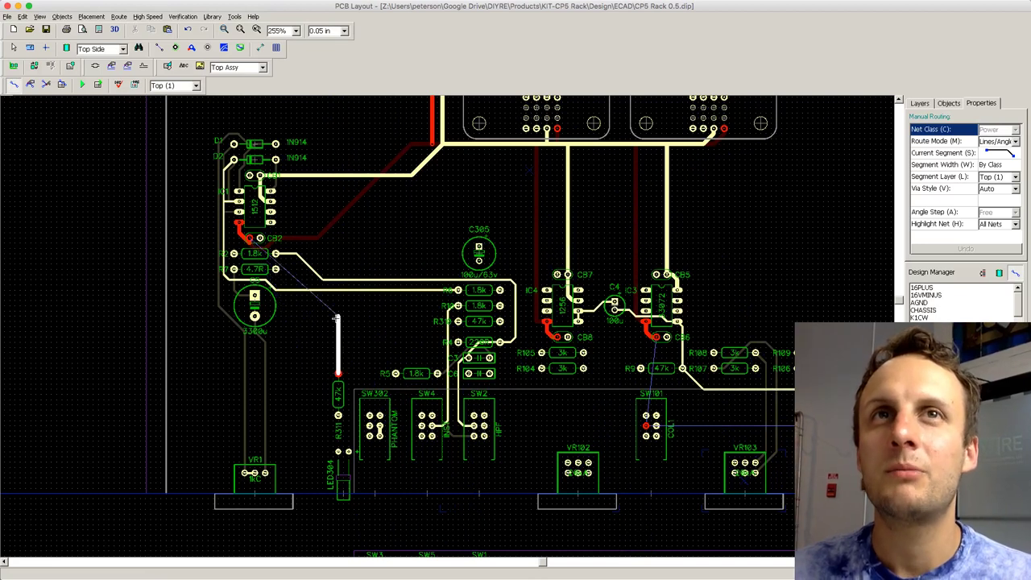
pyautogui.press('Escape')
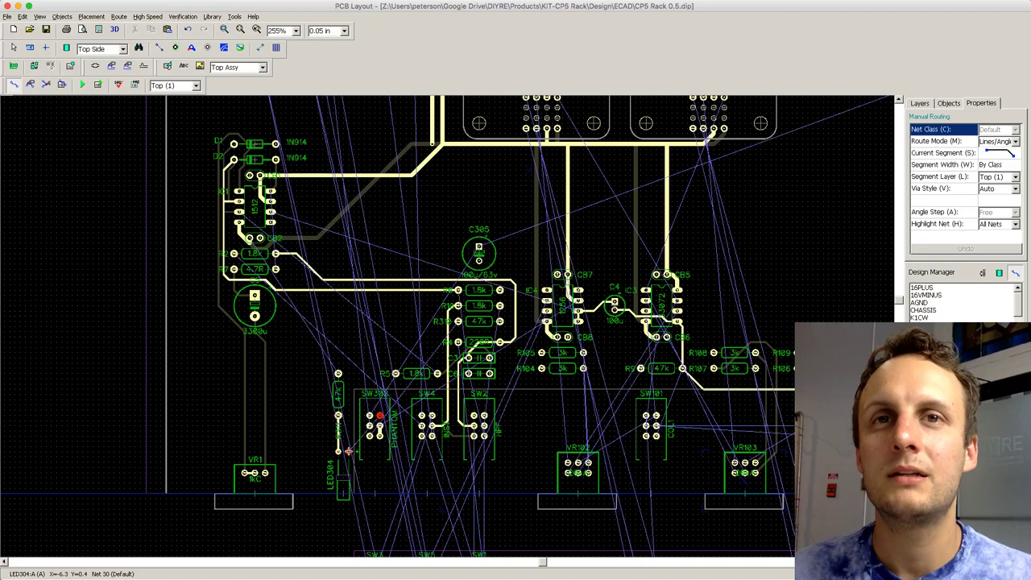
pyautogui.click(348, 451)
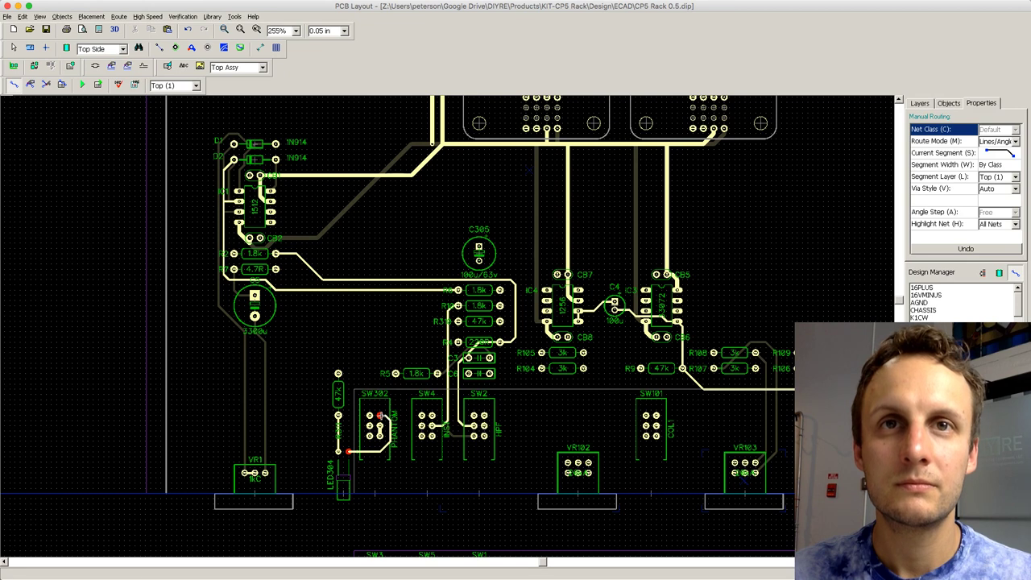
pyautogui.press('Escape')
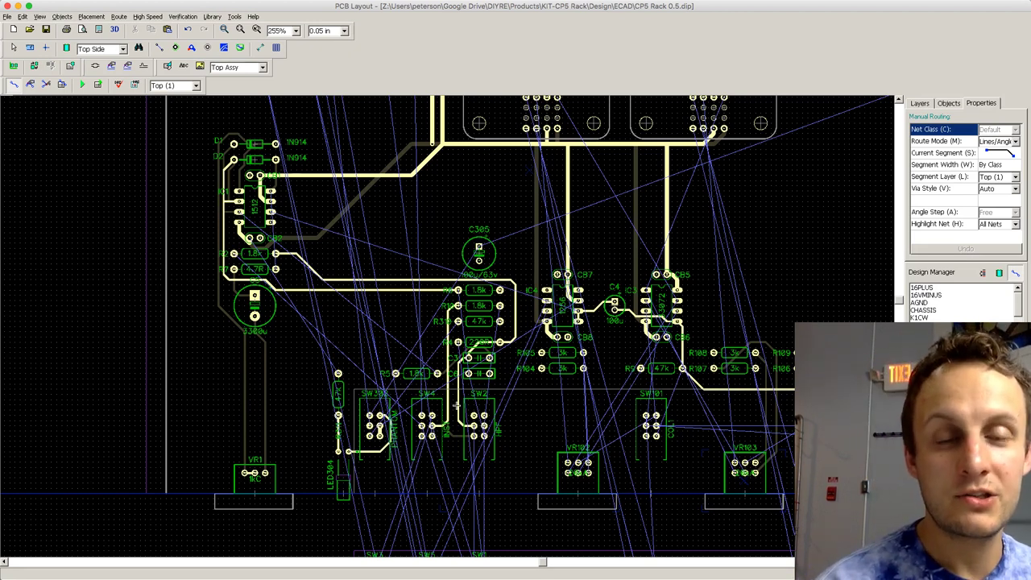
# Step: Move the vertical part of the Net 3 trace closer to the 1.8k and 47k resistors and bevel its upper and lower corners
pyautogui.moveTo(548, 560); pyautogui.dragTo(629, 564)
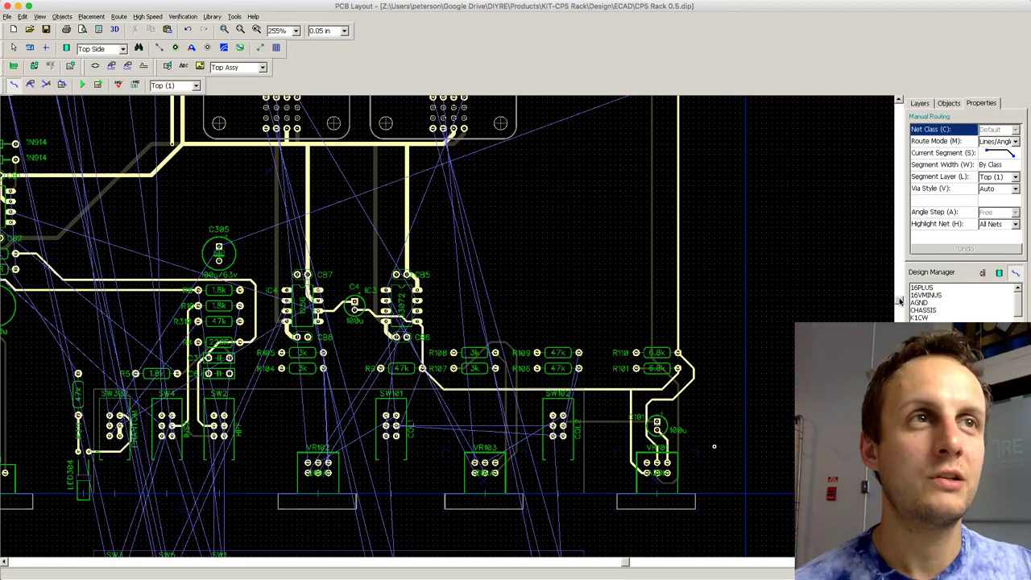
pyautogui.moveTo(900, 302); pyautogui.dragTo(900, 298)
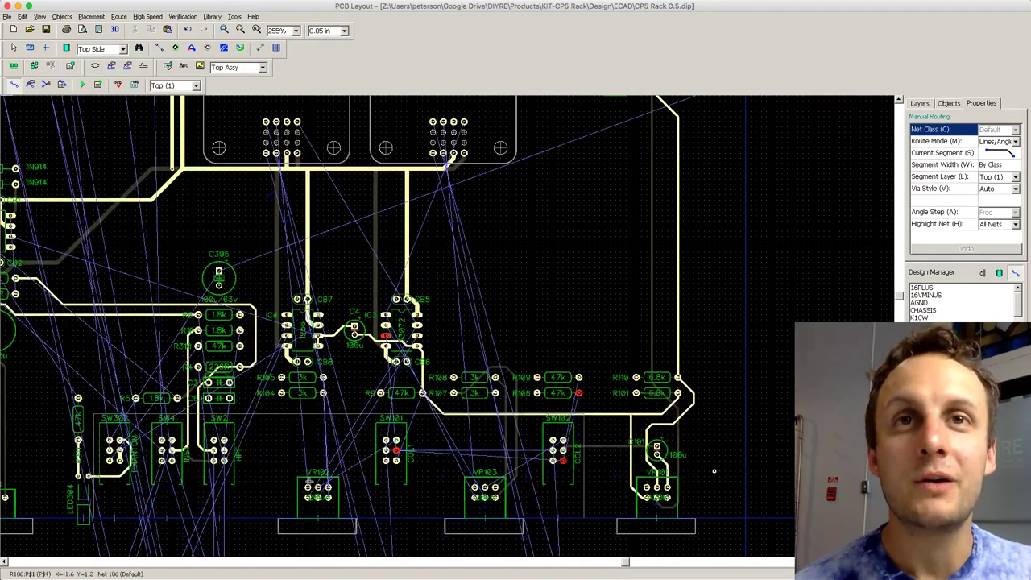
pyautogui.moveTo(624, 562); pyautogui.dragTo(568, 562)
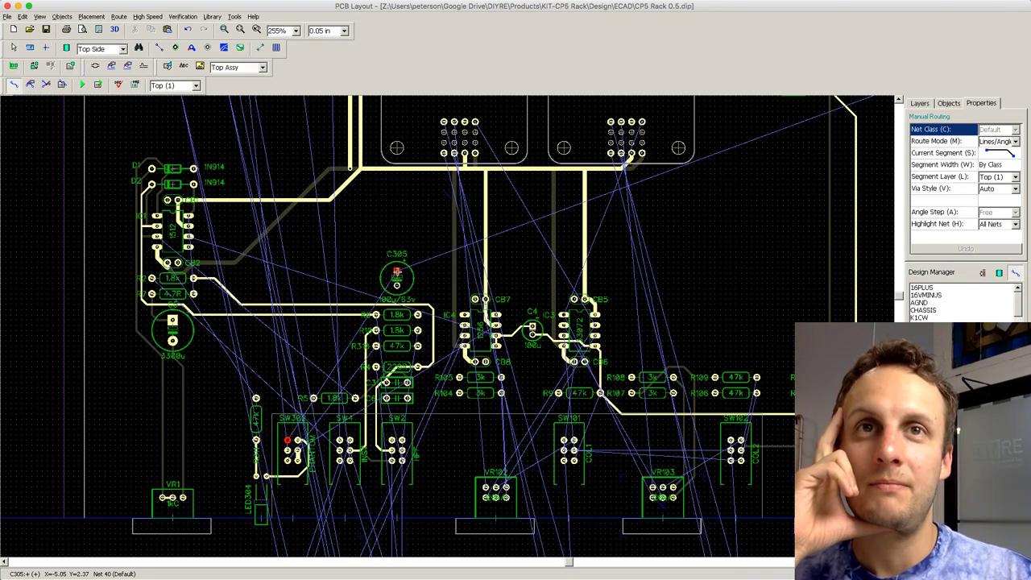
pyautogui.rightClick(396, 272)
pyautogui.click(435, 342)
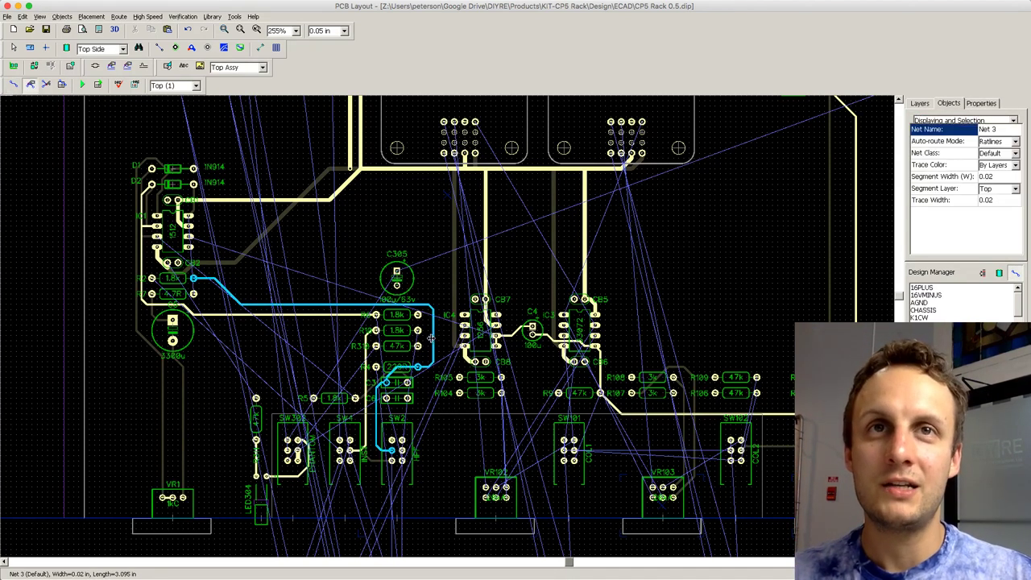
pyautogui.moveTo(428, 306); pyautogui.dragTo(424, 309)
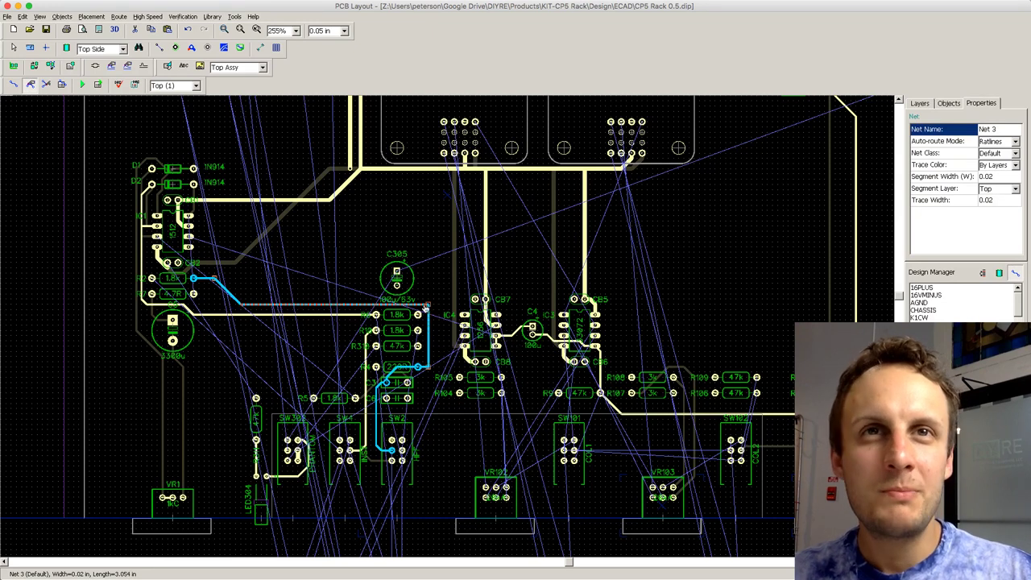
pyautogui.moveTo(426, 364); pyautogui.dragTo(423, 366)
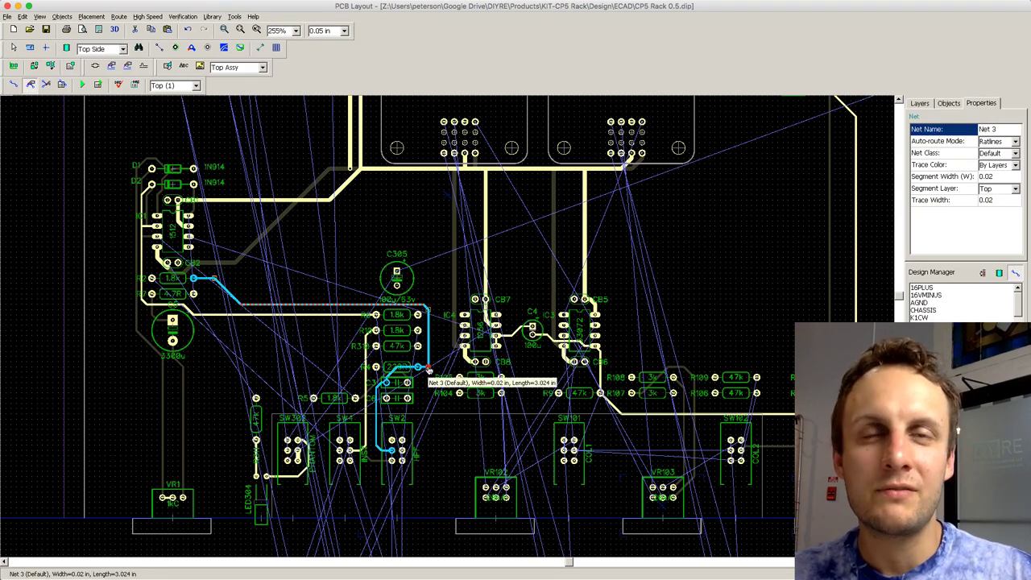
pyautogui.click(312, 335)
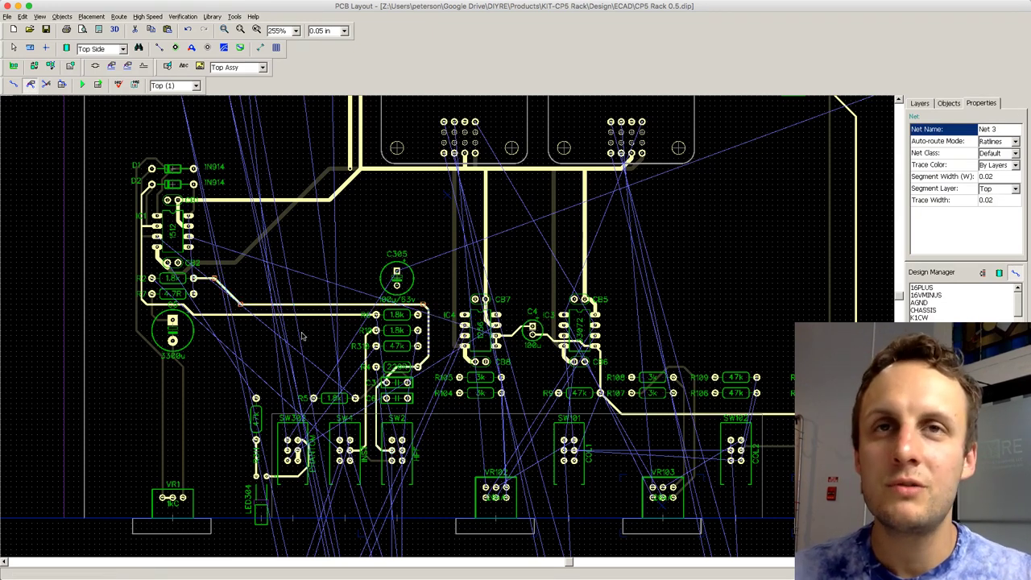
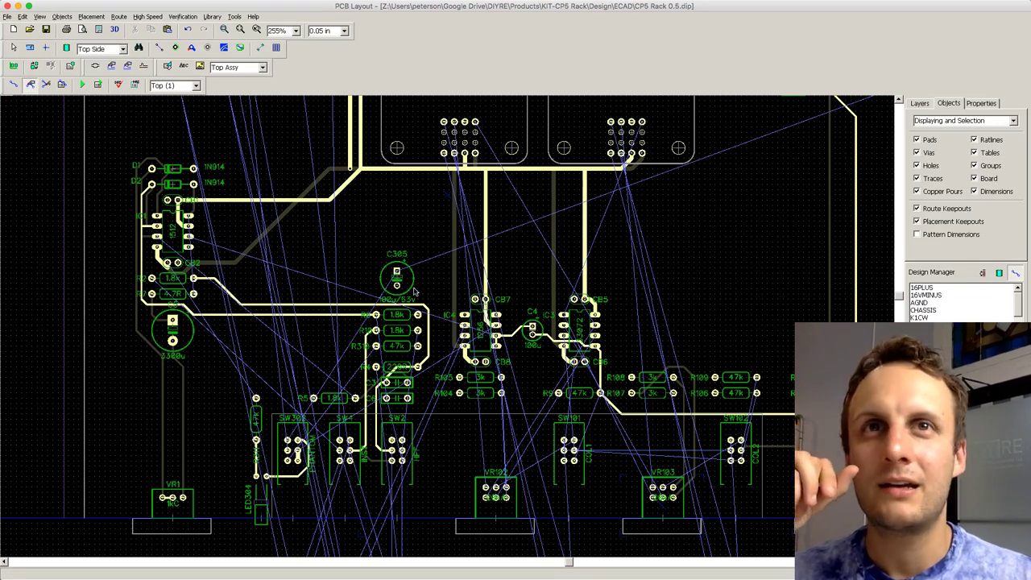
# Step: Route a bottom-layer Net 40 trace from C305's positive pad down to the upper left contact of the PHANTOM switch SW302
pyautogui.press('t')
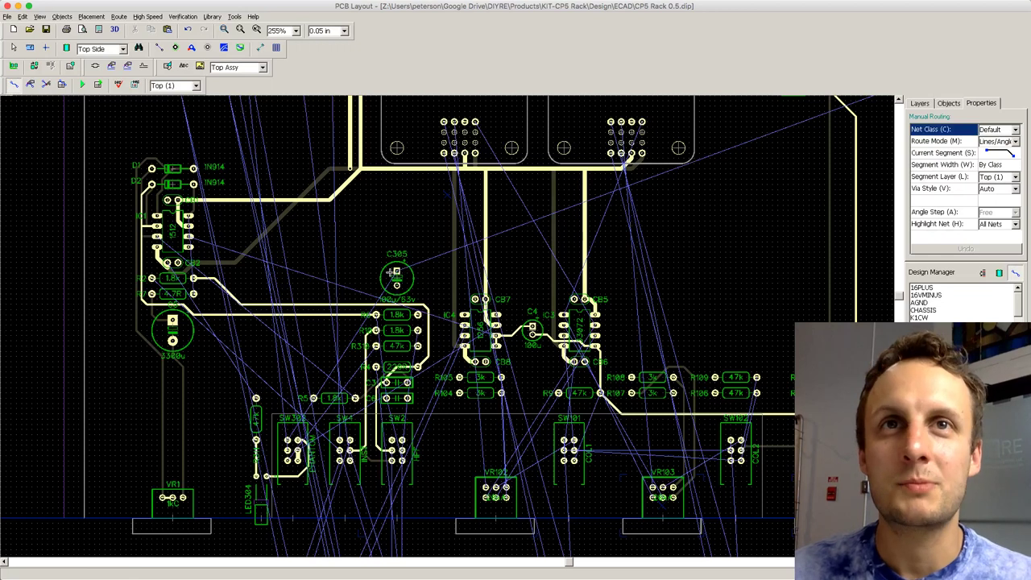
pyautogui.click(396, 272)
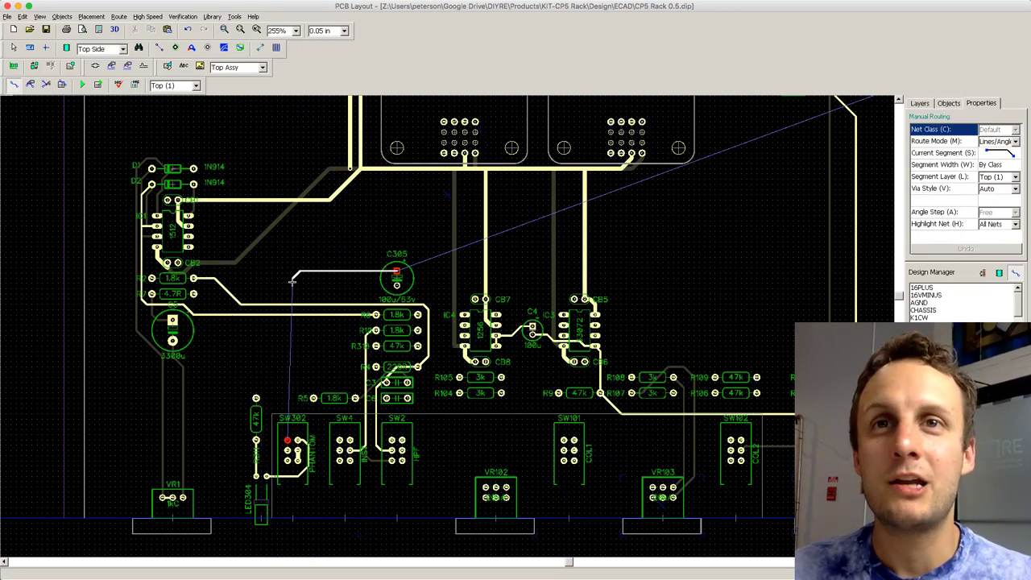
pyautogui.press('Escape')
pyautogui.press('b')
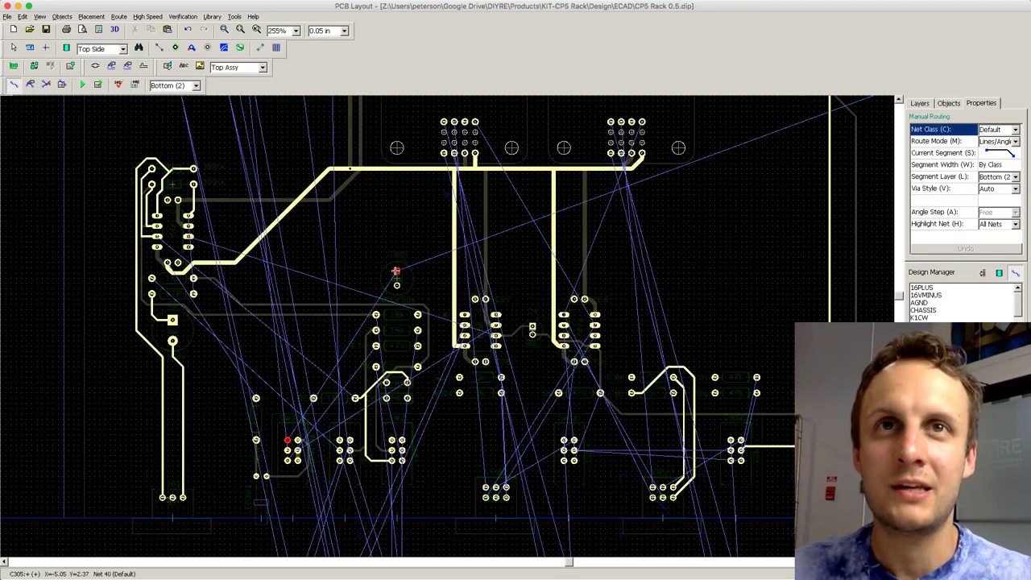
pyautogui.click(396, 271)
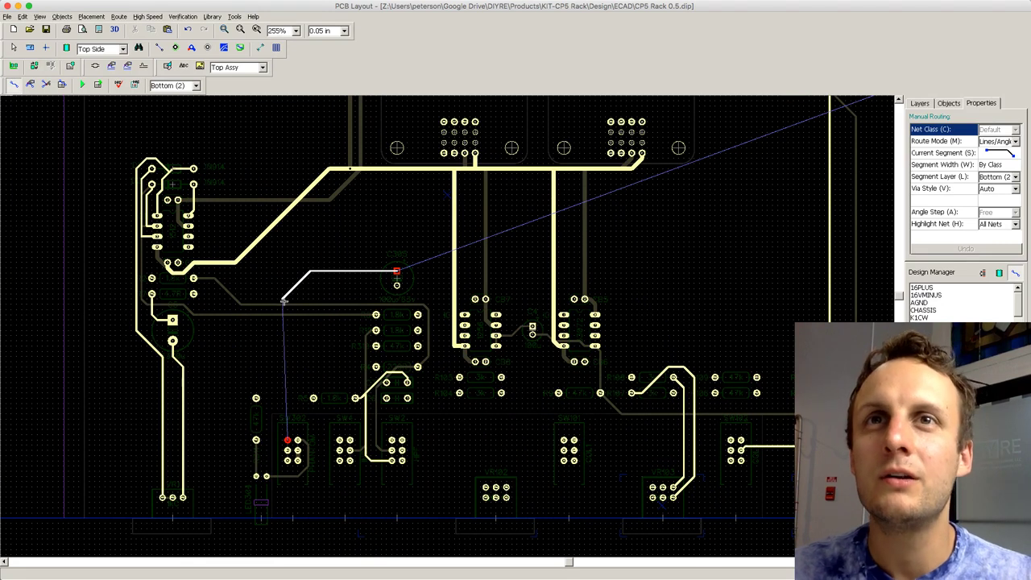
pyautogui.click(286, 303)
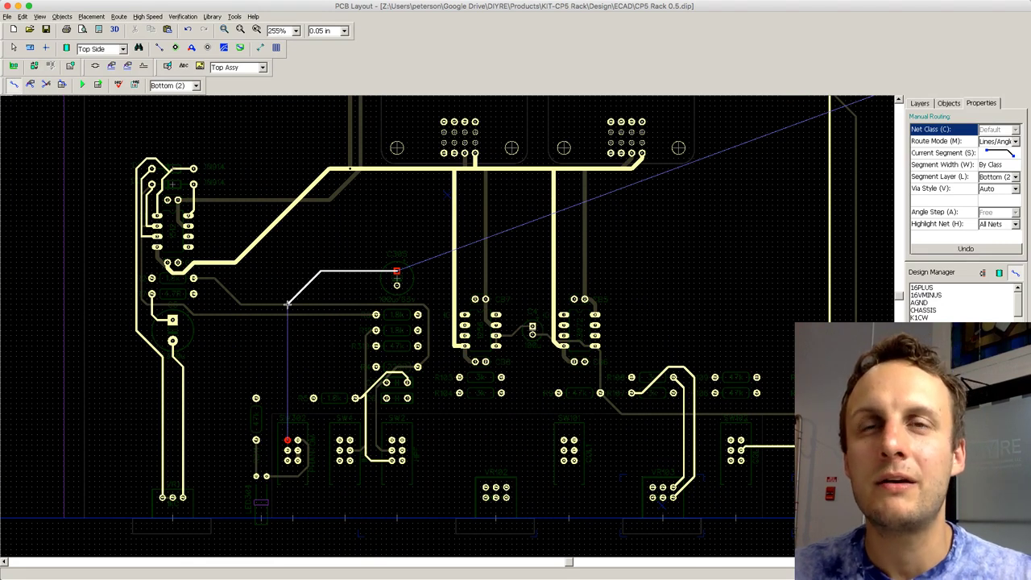
pyautogui.click(287, 441)
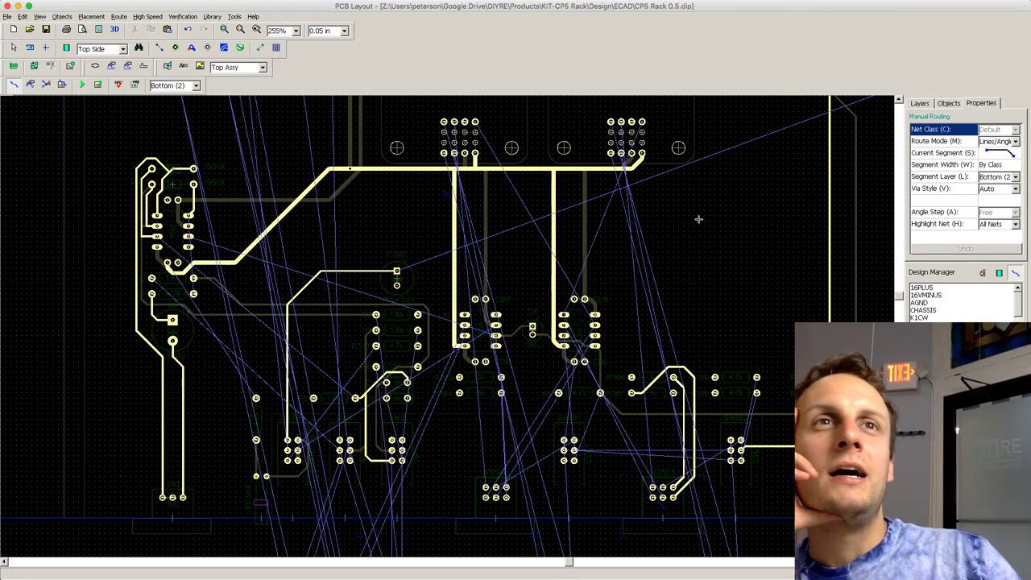
# Step: Route a bottom-layer Net 31 trace from the right pad of the resistor just above IC5 down to IC5's pin 6
pyautogui.scroll(2, 741, 259)
pyautogui.scroll(3, 871, 240)
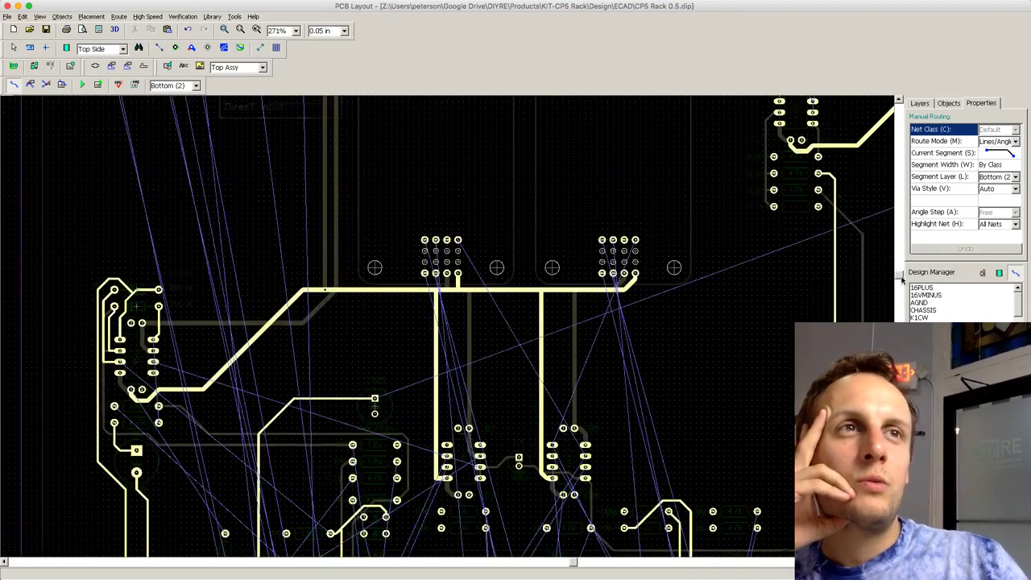
pyautogui.moveTo(577, 563)
pyautogui.mouseDown()
pyautogui.moveTo(639, 565)
pyautogui.moveTo(588, 563)
pyautogui.mouseUp()
pyautogui.scroll(-1, 589, 474)
pyautogui.scroll(-4, 588, 473)
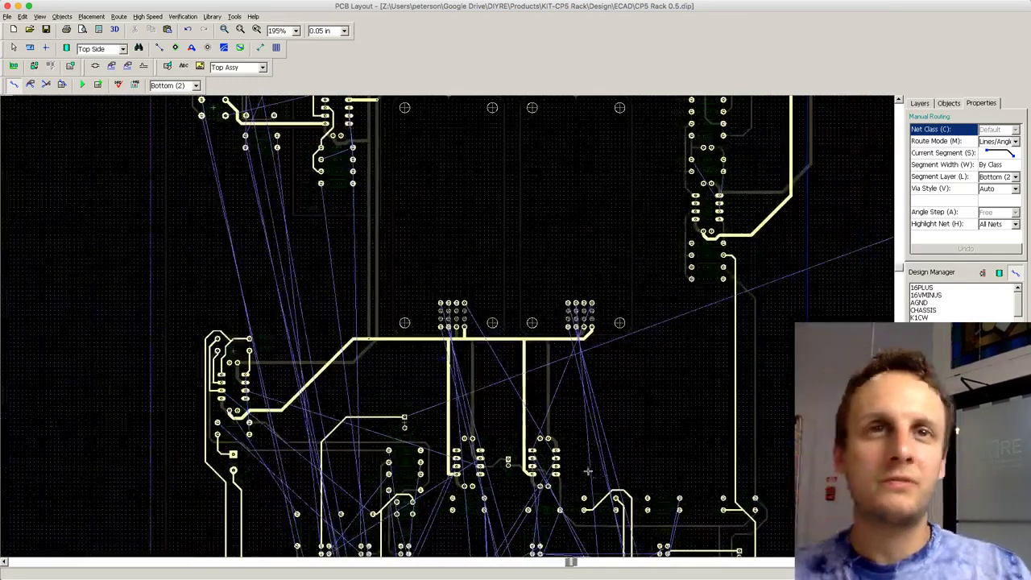
pyautogui.moveTo(564, 567); pyautogui.dragTo(624, 563)
pyautogui.scroll(-3, 594, 411)
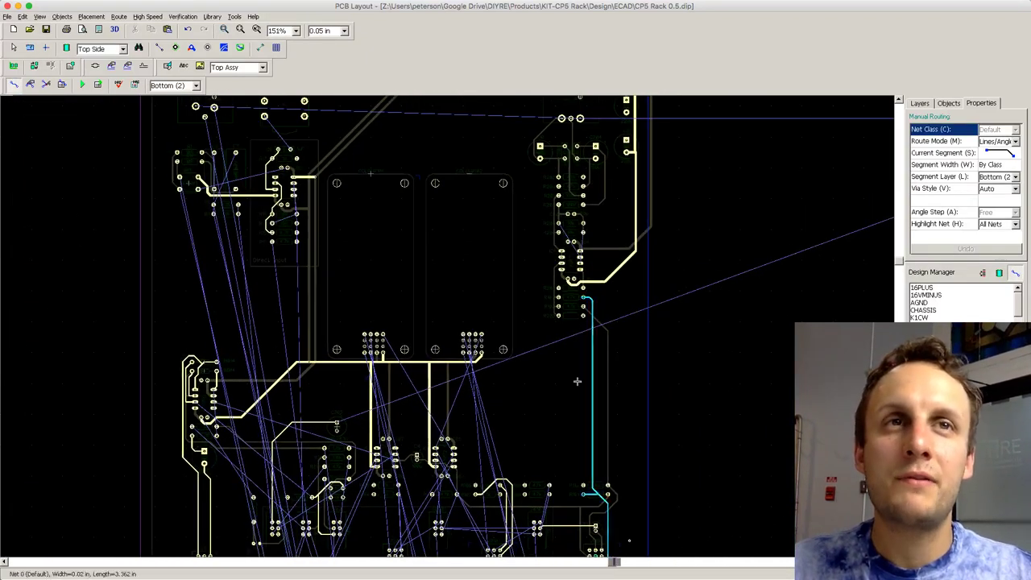
pyautogui.scroll(3, 581, 232)
pyautogui.click(583, 238)
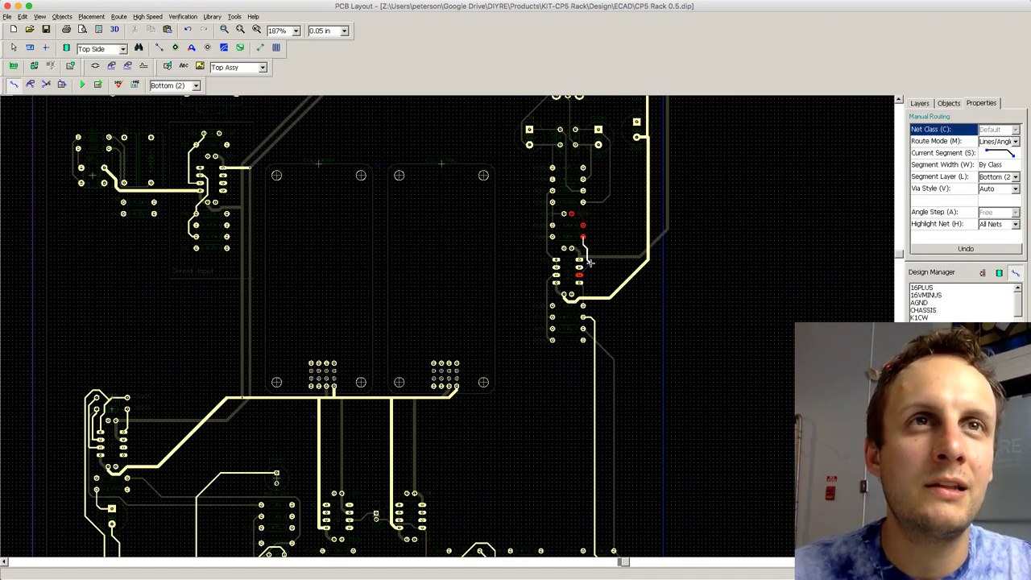
pyautogui.click(582, 275)
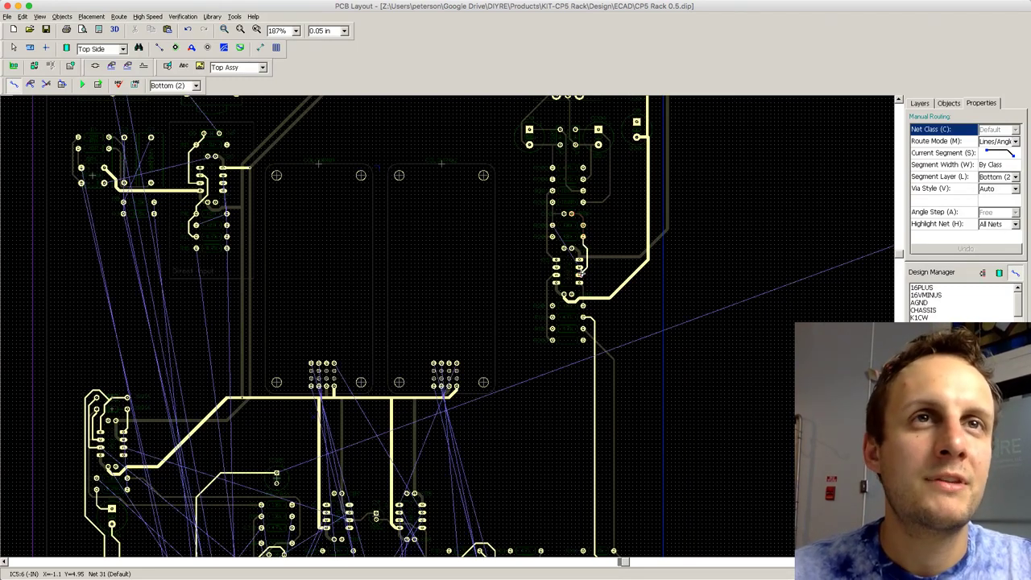
# Step: Route a bottom-layer trace from IC5's pin 7 across to the left pad of the second resistor above IC5
pyautogui.click(569, 260)
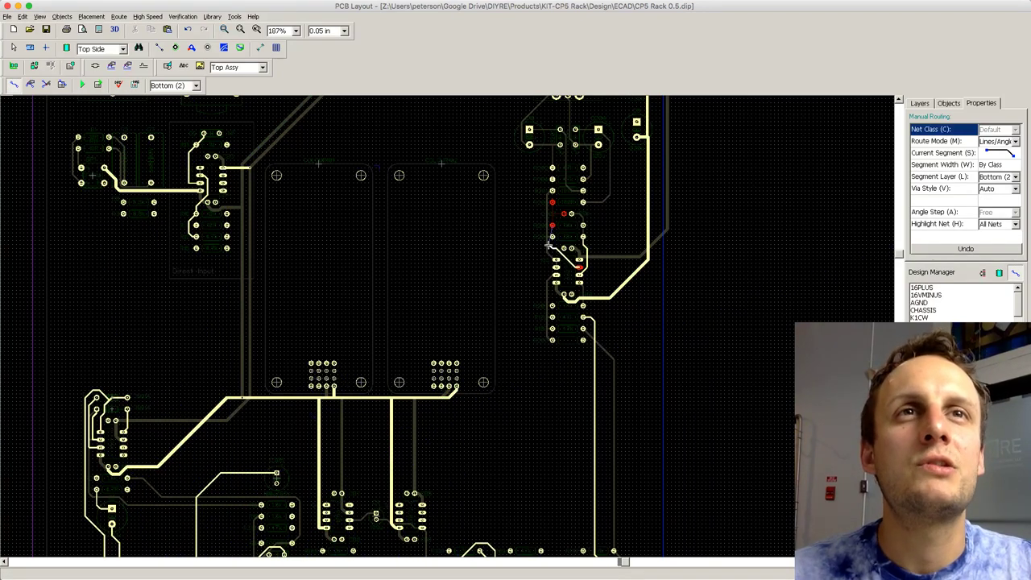
pyautogui.press('Escape')
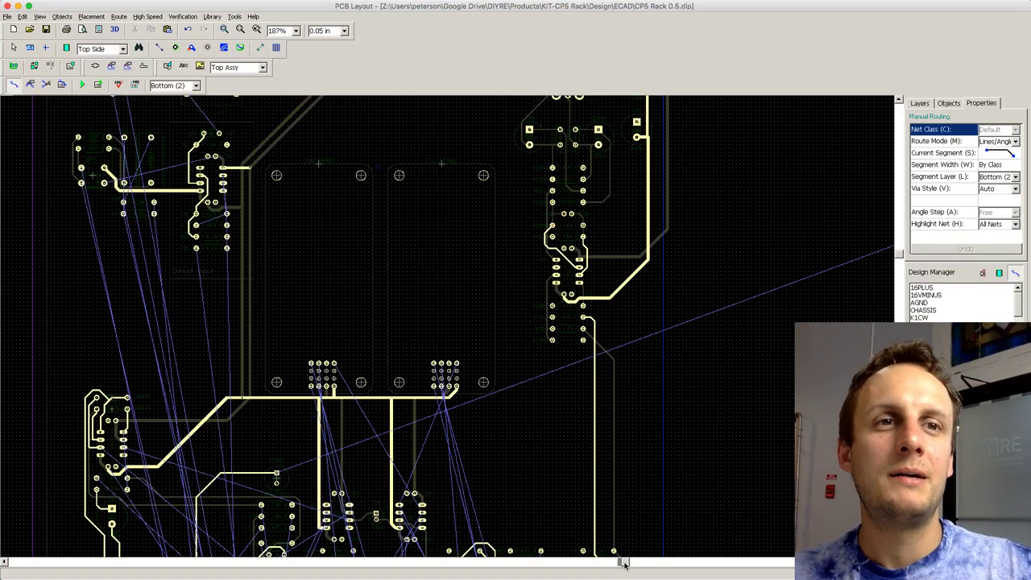
# Step: Route a bottom-layer trace along the board's upper edge from the upper left connector's left pad to the right pad of the upper middle connector
pyautogui.moveTo(624, 564); pyautogui.dragTo(507, 564)
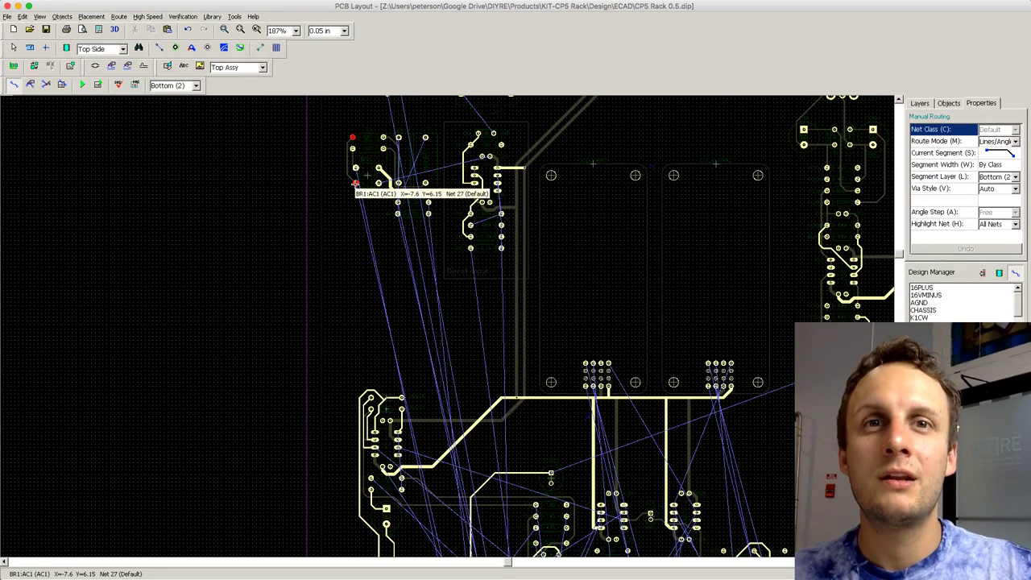
pyautogui.scroll(-1, 802, 272)
pyautogui.scroll(-2, 801, 272)
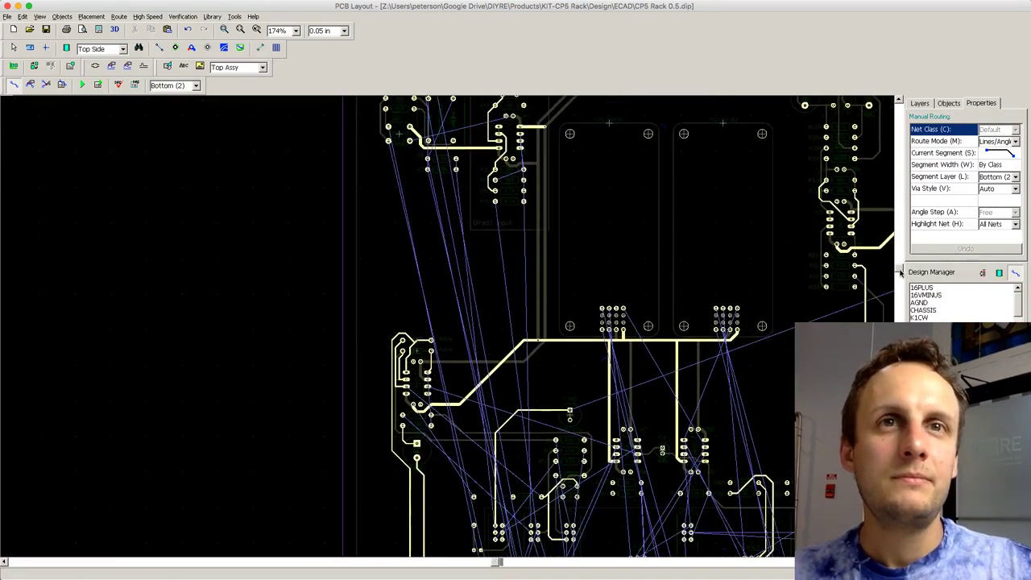
pyautogui.scroll(-1, 722, 264)
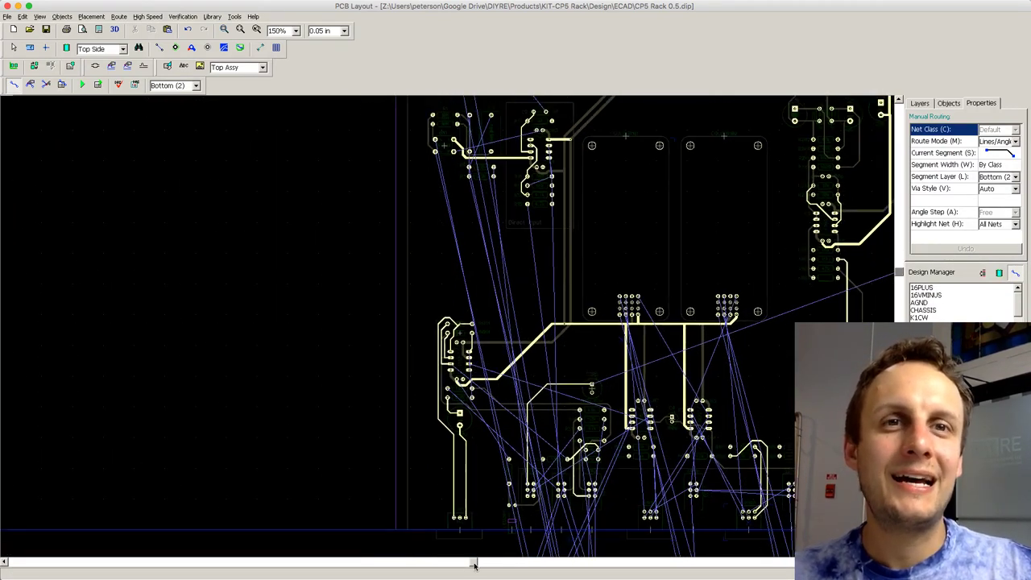
pyautogui.moveTo(474, 564); pyautogui.dragTo(579, 562)
pyautogui.scroll(-4, 644, 459)
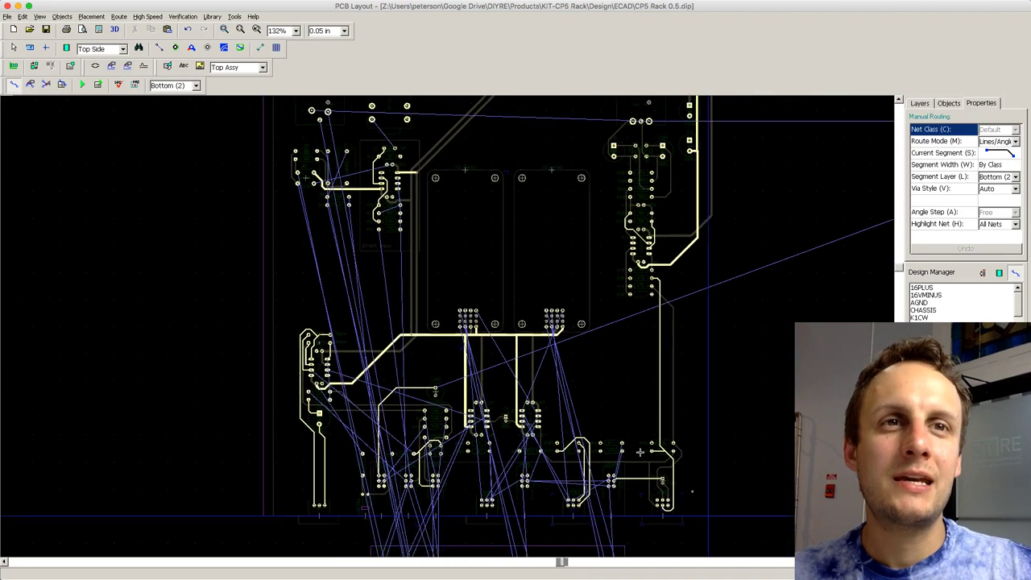
pyautogui.moveTo(631, 563); pyautogui.dragTo(679, 561)
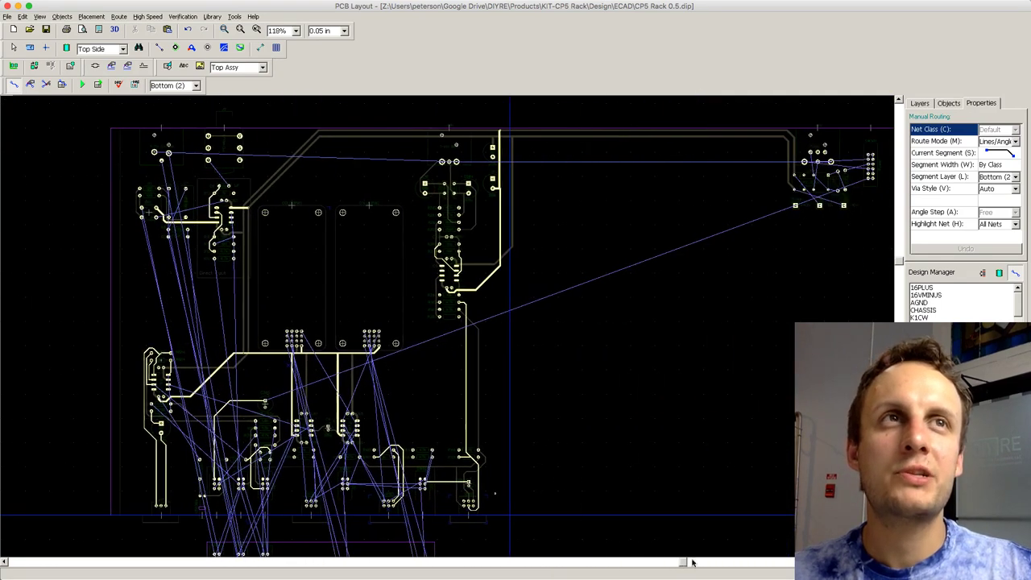
pyautogui.click(154, 151)
pyautogui.click(163, 138)
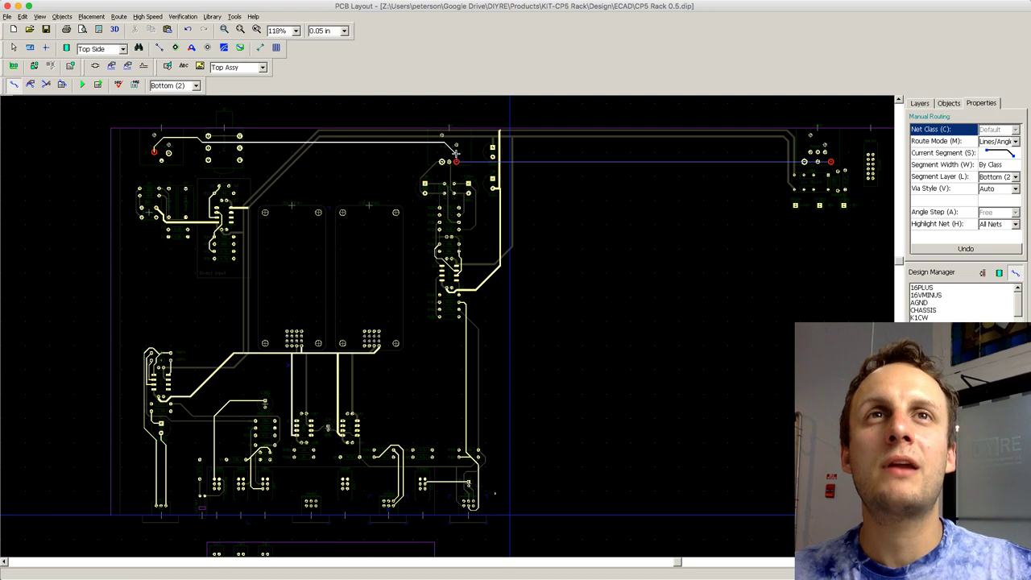
pyautogui.click(456, 160)
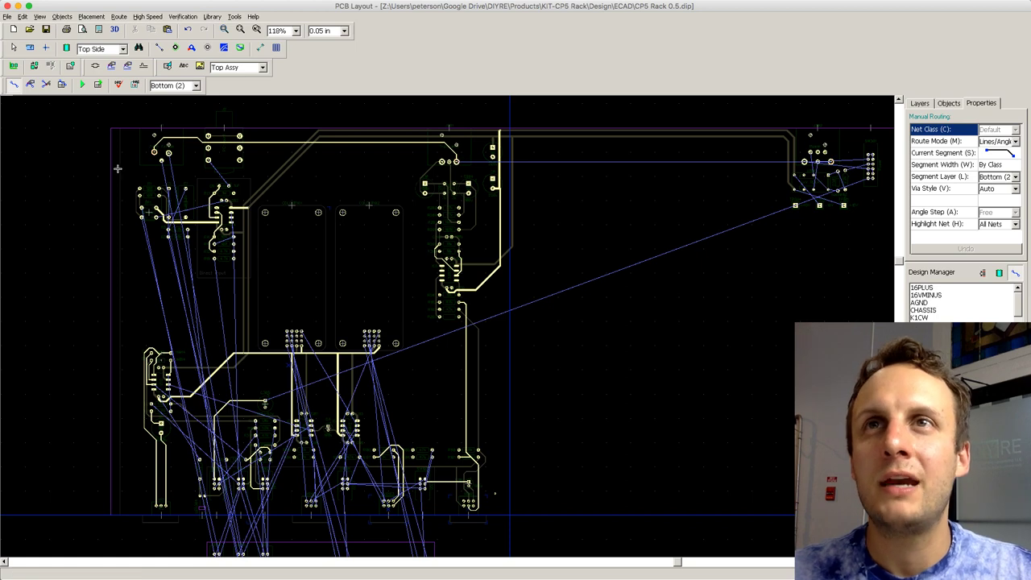
# Step: Route a bottom-layer Net 8 trace from the lower left pad of the upper jack to C9's pad 1
pyautogui.click(207, 161)
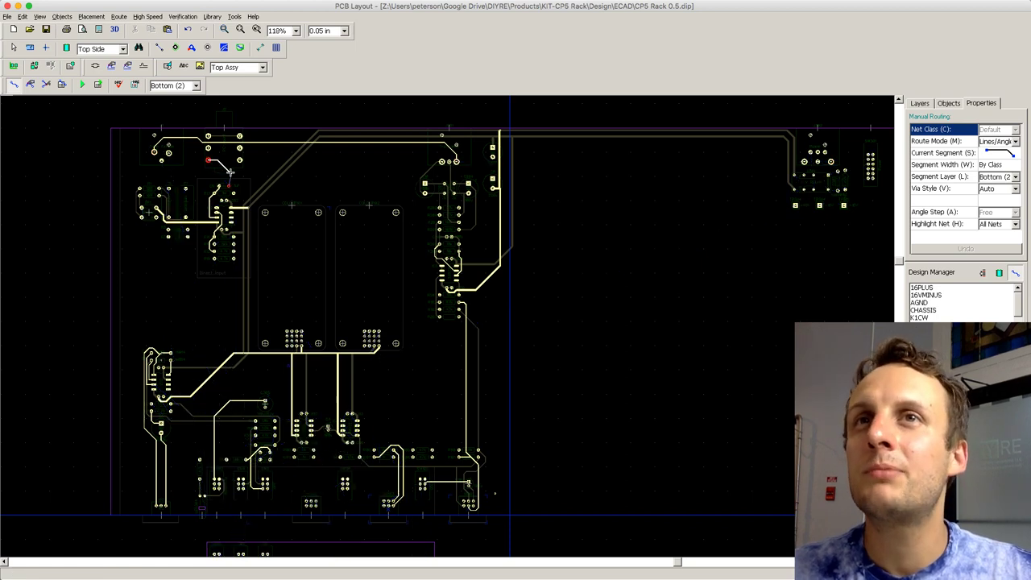
pyautogui.click(228, 186)
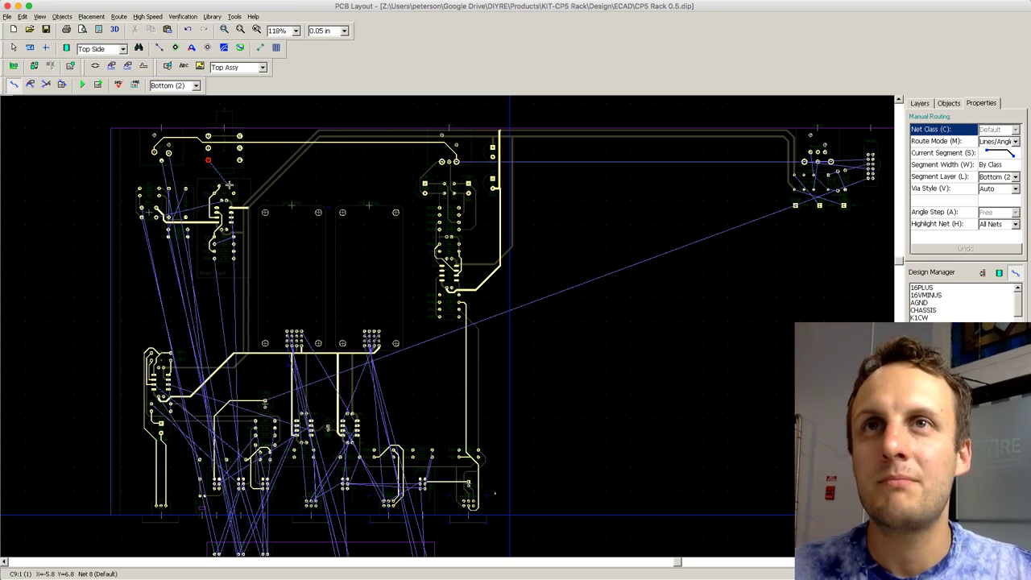
pyautogui.click(213, 159)
pyautogui.press('Escape')
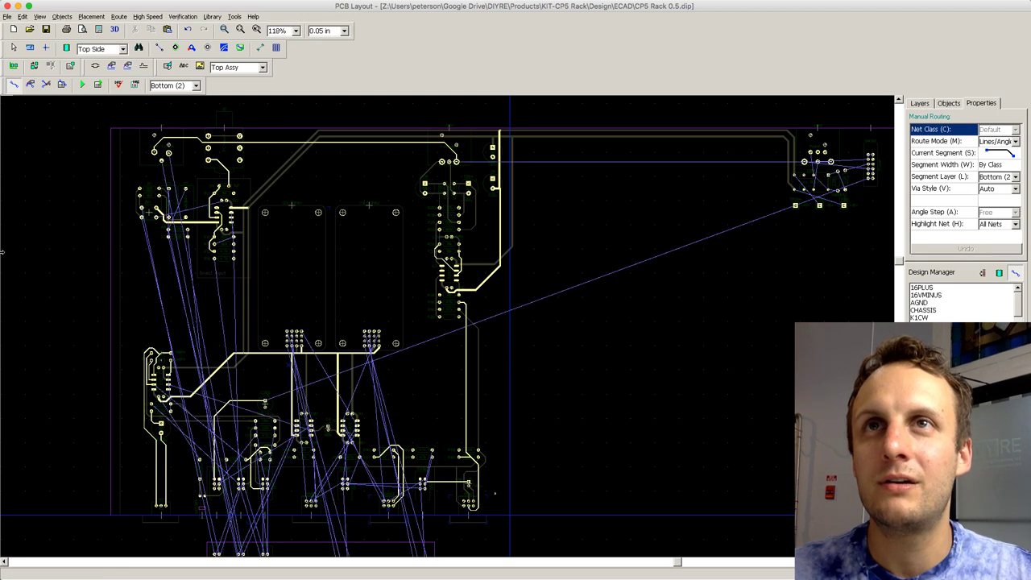
pyautogui.click(141, 209)
pyautogui.press('Escape')
pyautogui.scroll(2, 172, 259)
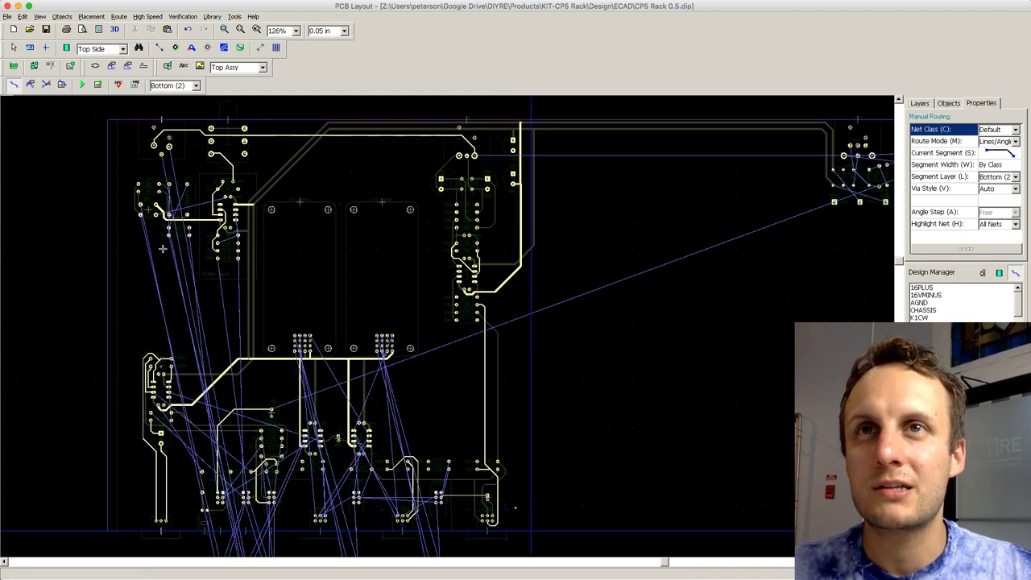
pyautogui.scroll(1, 187, 248)
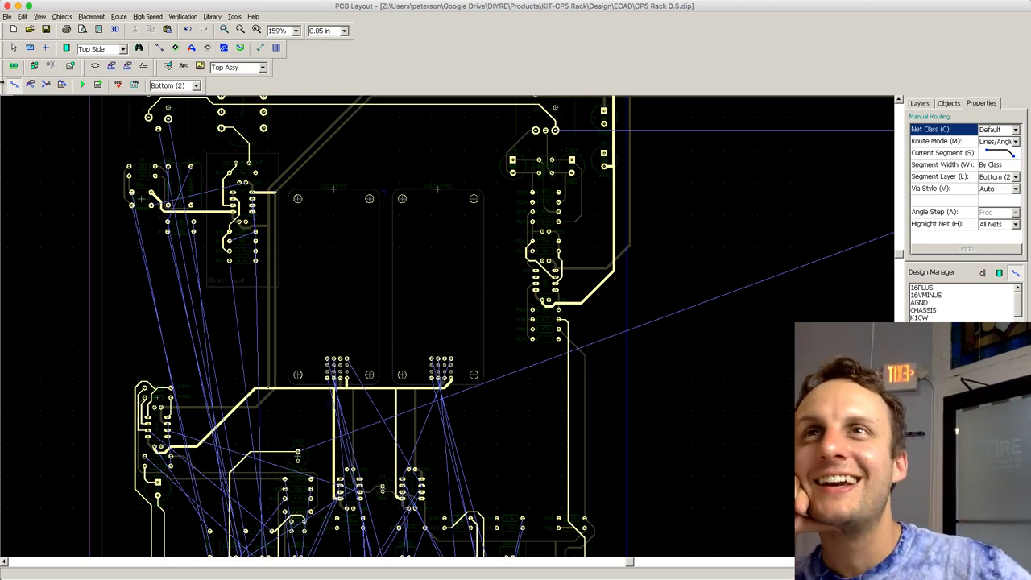
pyautogui.scroll(1, 254, 240)
pyautogui.scroll(2, 254, 240)
pyautogui.click(256, 233)
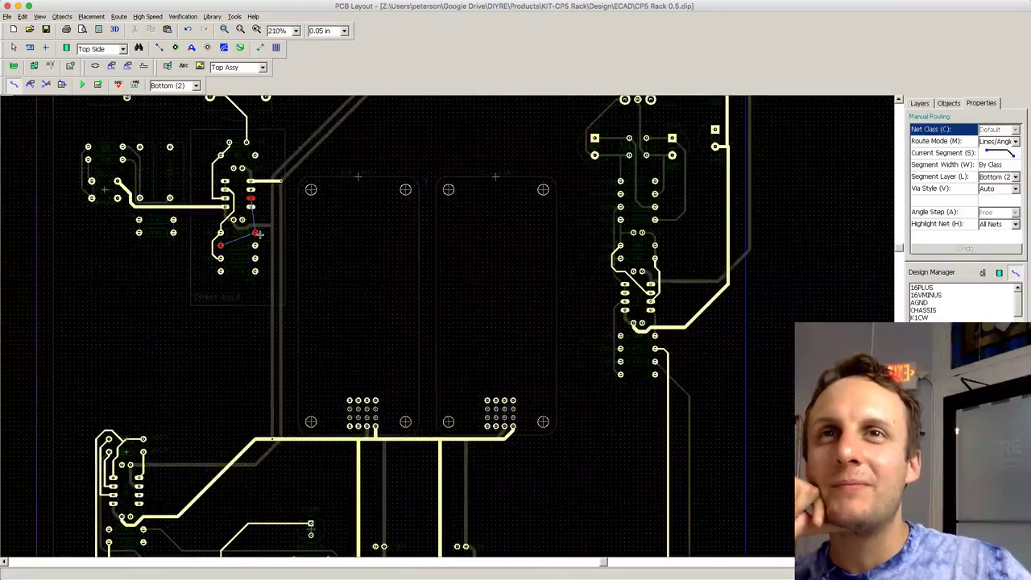
pyautogui.press('Escape')
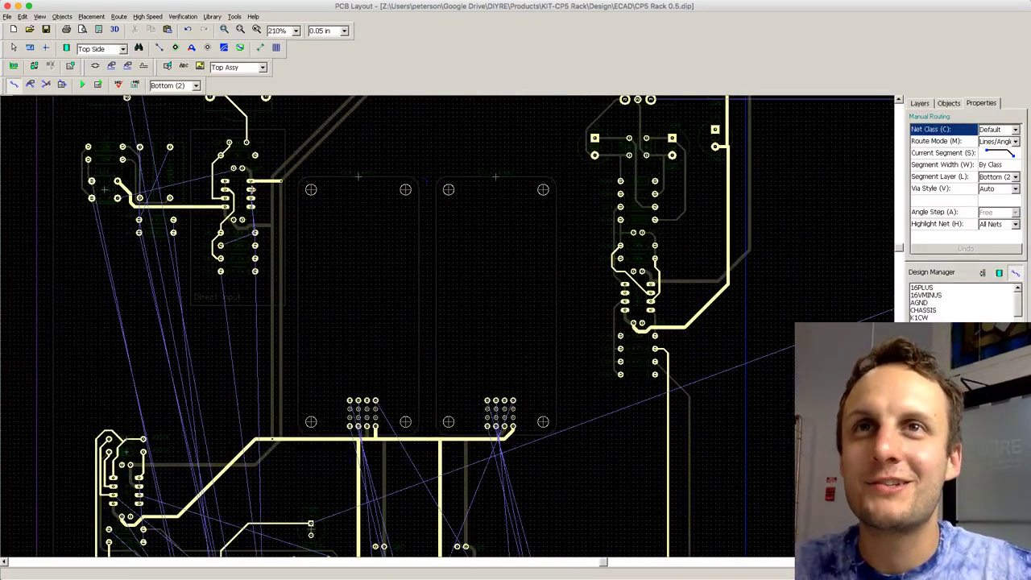
pyautogui.click(255, 233)
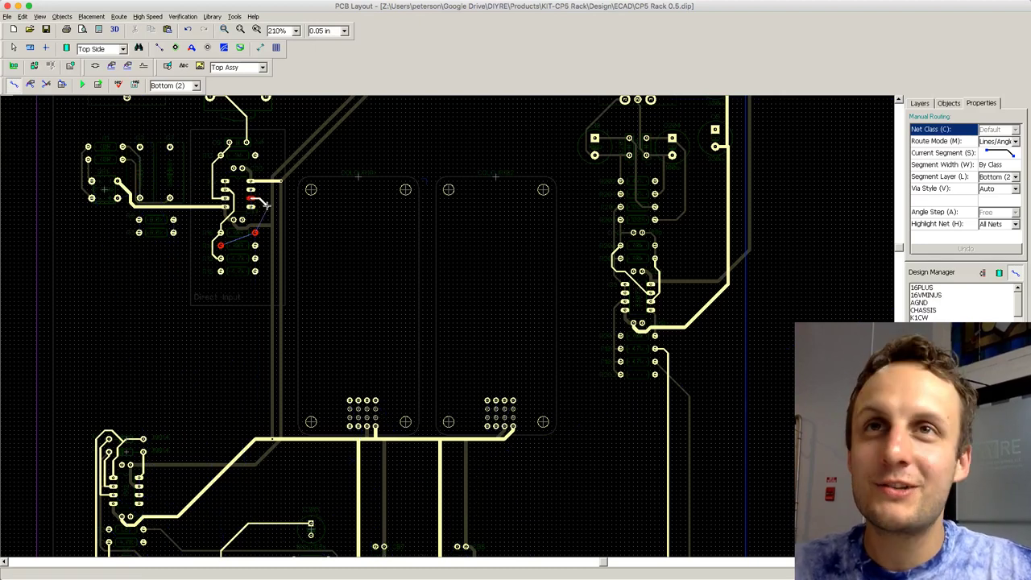
pyautogui.press('Escape')
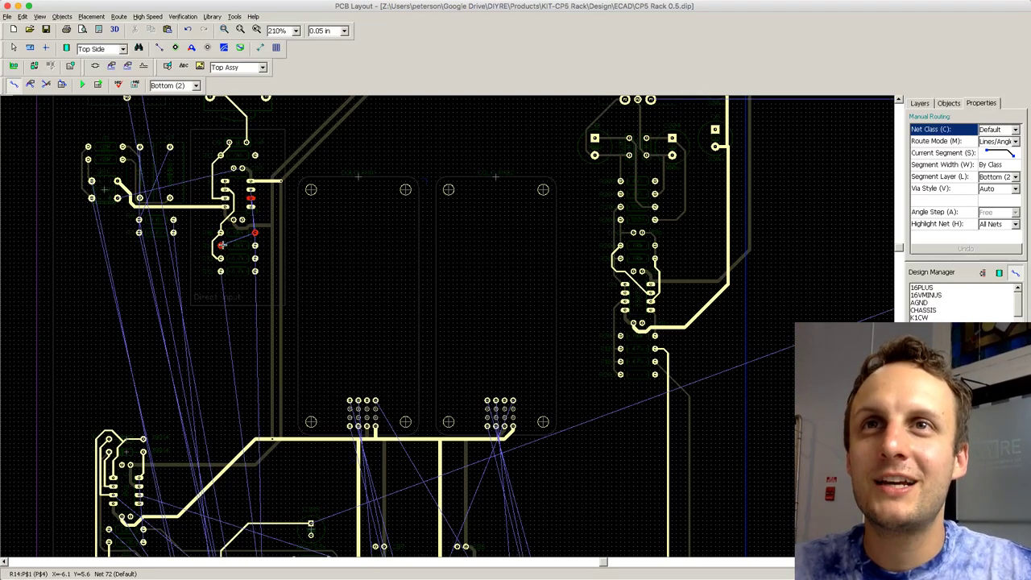
# Step: Route a bottom-layer Net 72 trace from R14's left pad to the right pad of the resistor just above it in the Direct Input section
pyautogui.click(253, 233)
pyautogui.click(254, 233)
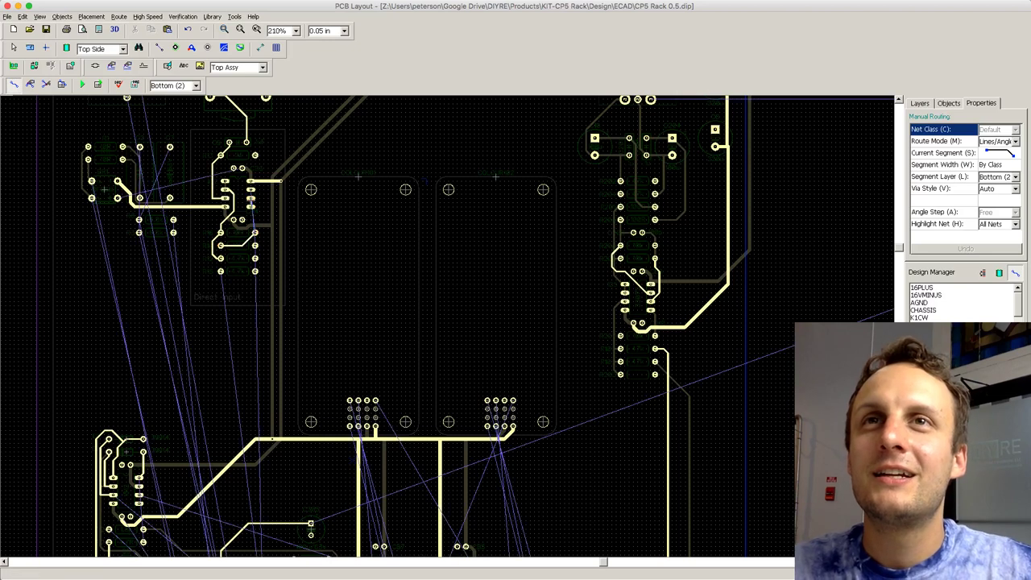
# Step: Route a bottom-layer trace from the Direct Input op-amp's right-side pin to the uppermost resistor pad directly below it
pyautogui.click(251, 197)
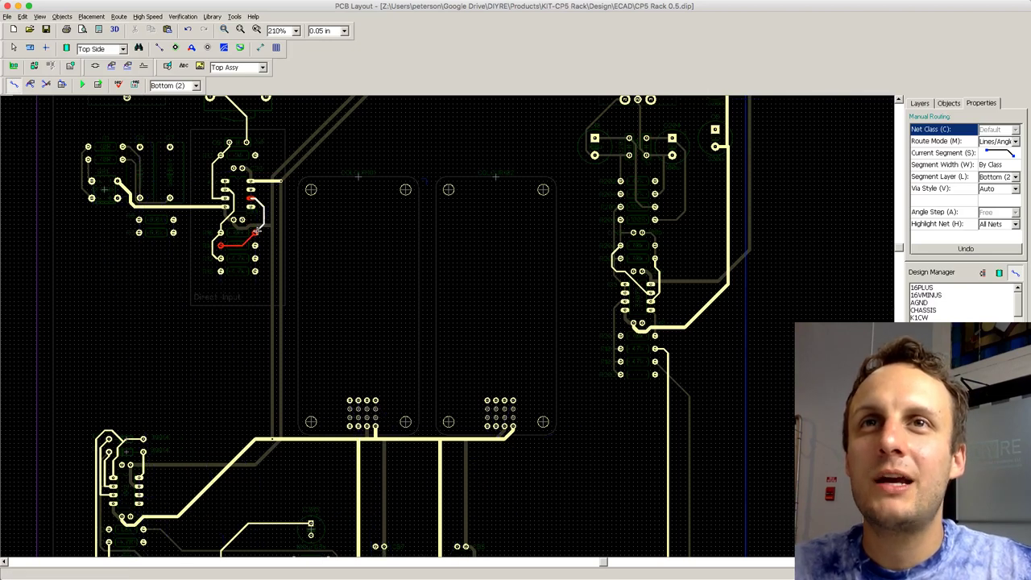
pyautogui.click(254, 233)
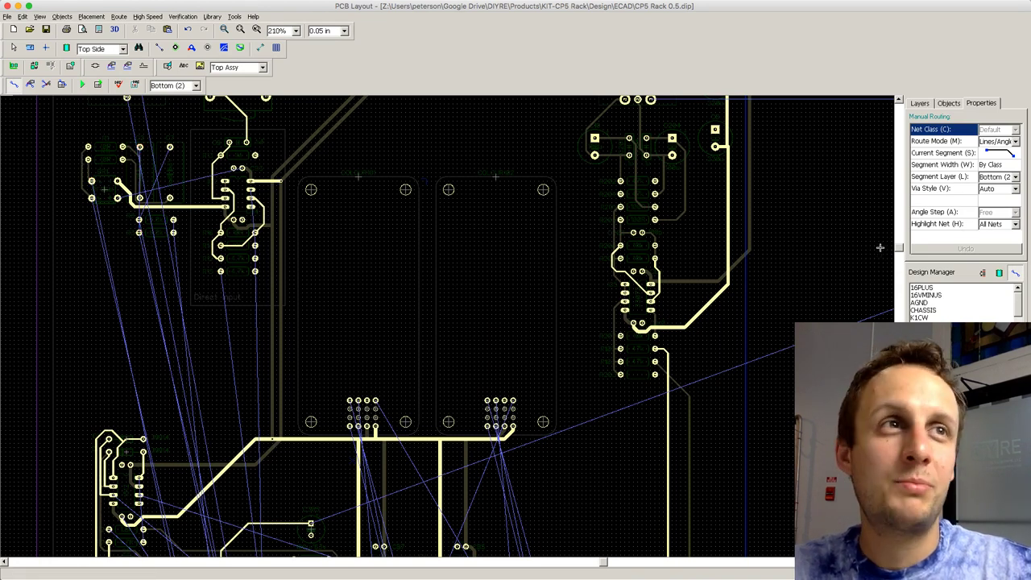
# Step: Route a bottom-layer trace from the third front-row switch's lower-right pin, around its right side, up to the component pad above it
pyautogui.moveTo(898, 250); pyautogui.dragTo(901, 314)
pyautogui.scroll(-1, 518, 383)
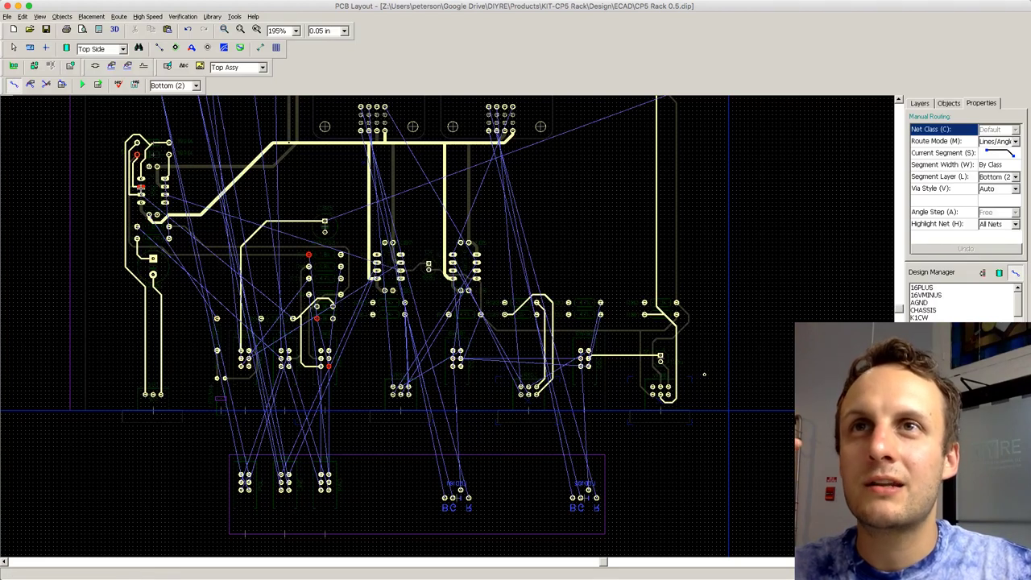
pyautogui.click(327, 367)
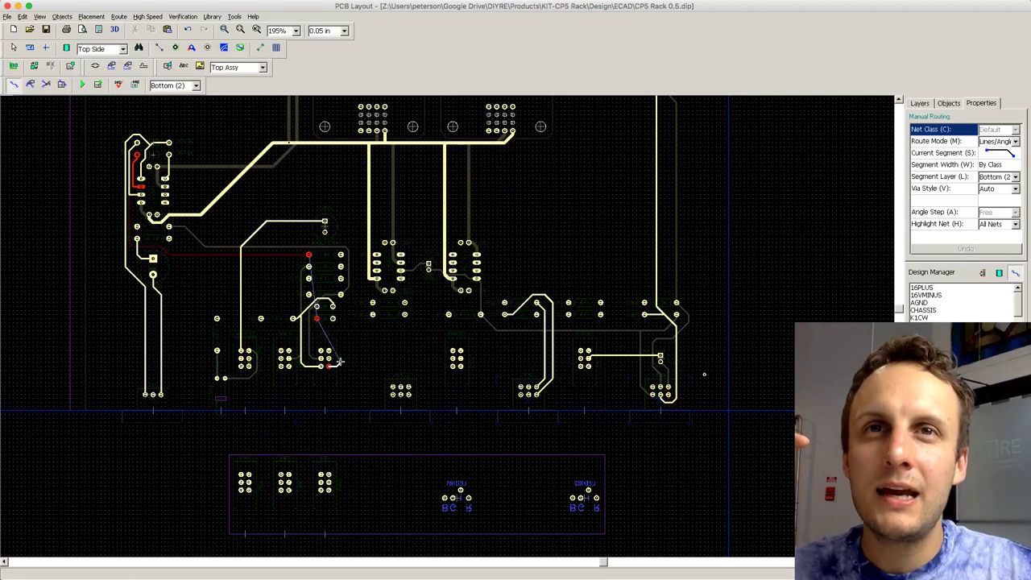
pyautogui.click(341, 361)
pyautogui.click(323, 321)
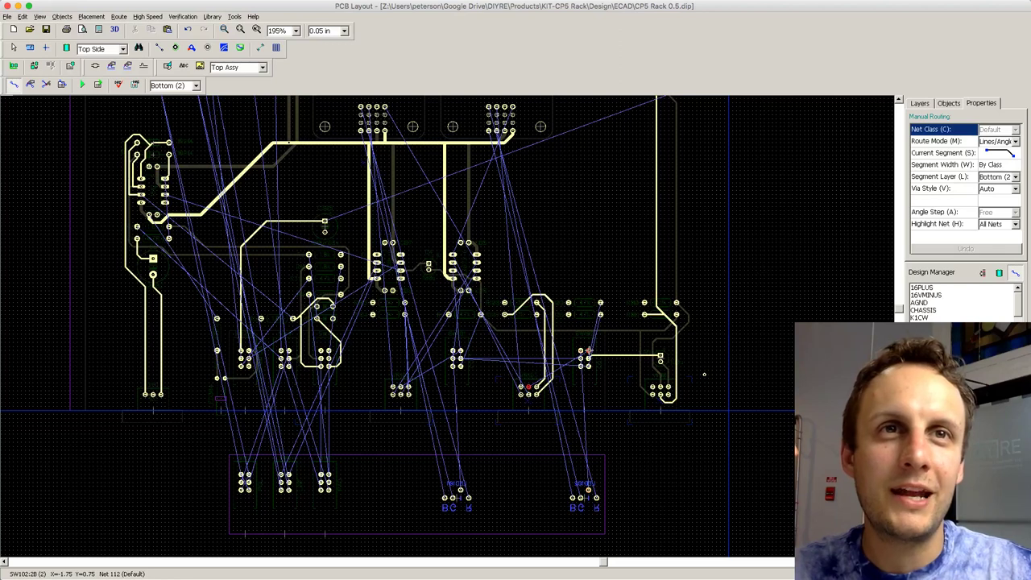
pyautogui.click(527, 387)
pyautogui.click(586, 346)
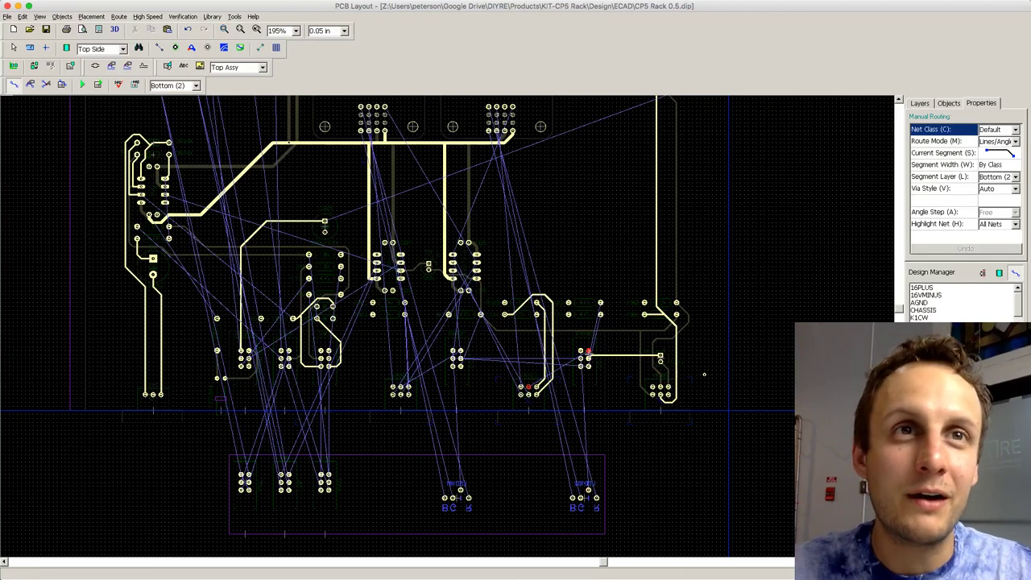
pyautogui.click(589, 367)
pyautogui.press('Escape')
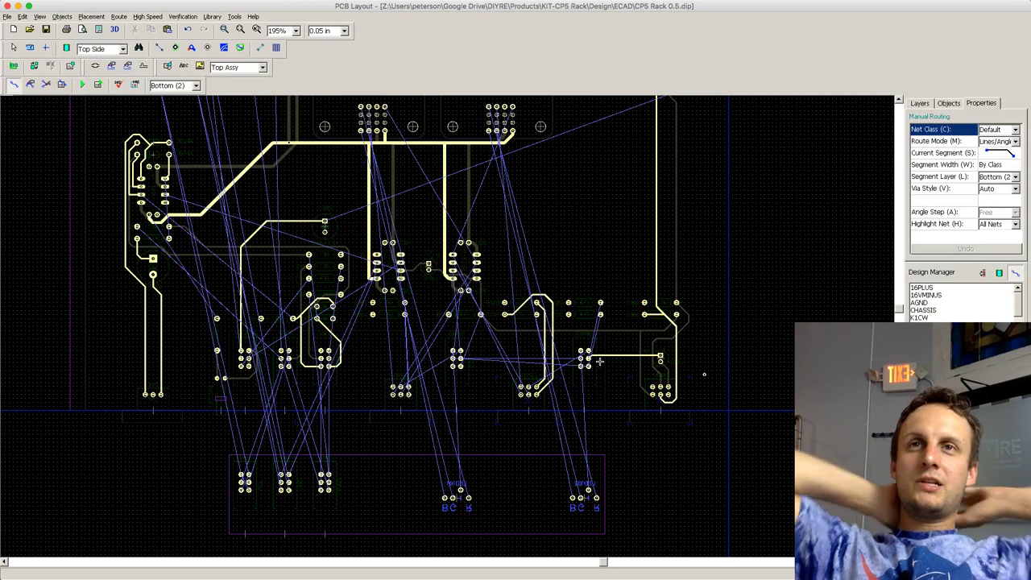
# Step: Switch the active layer to Top and examine the 16PLUS power trace around the lower-left corner of the COLOUR modules
pyautogui.scroll(-1, 494, 246)
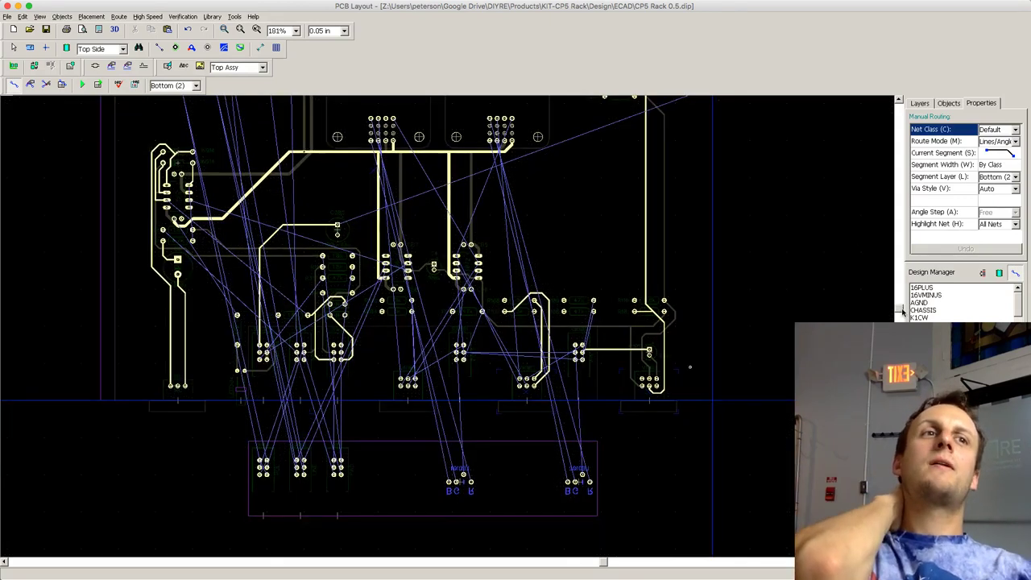
pyautogui.moveTo(900, 309); pyautogui.dragTo(908, 268)
pyautogui.scroll(-3, 752, 303)
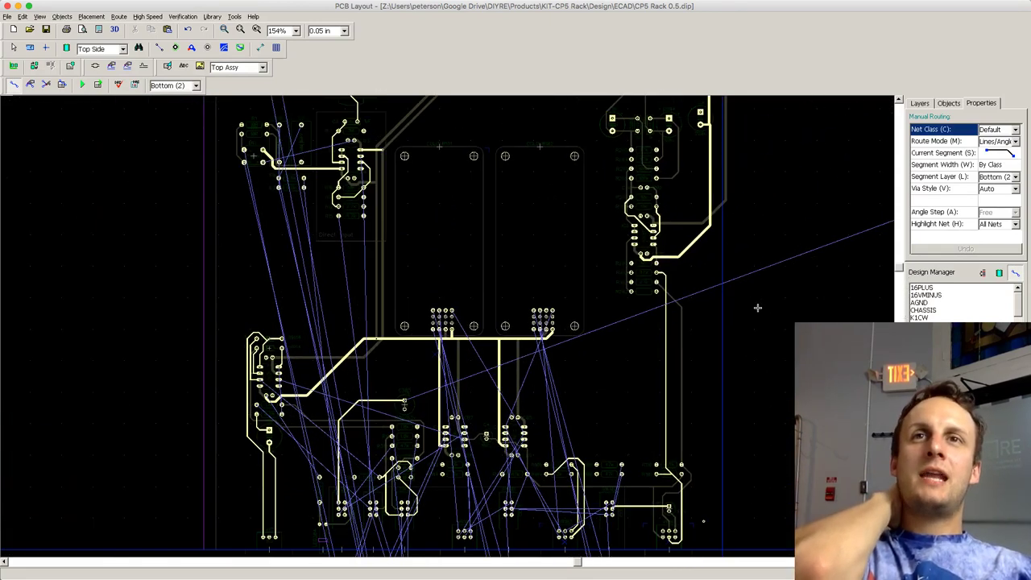
pyautogui.press('t')
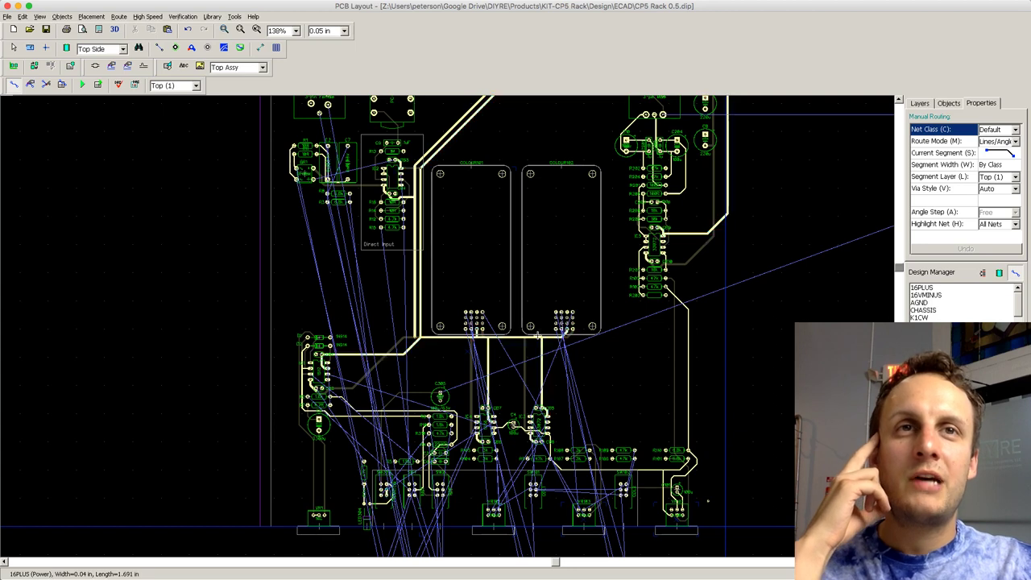
pyautogui.press('Escape')
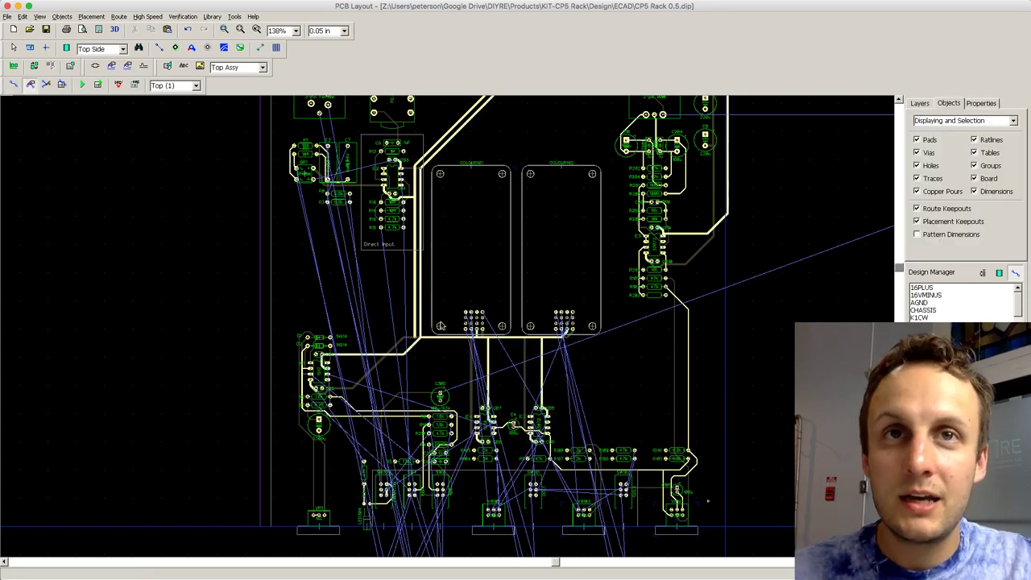
pyautogui.click(417, 345)
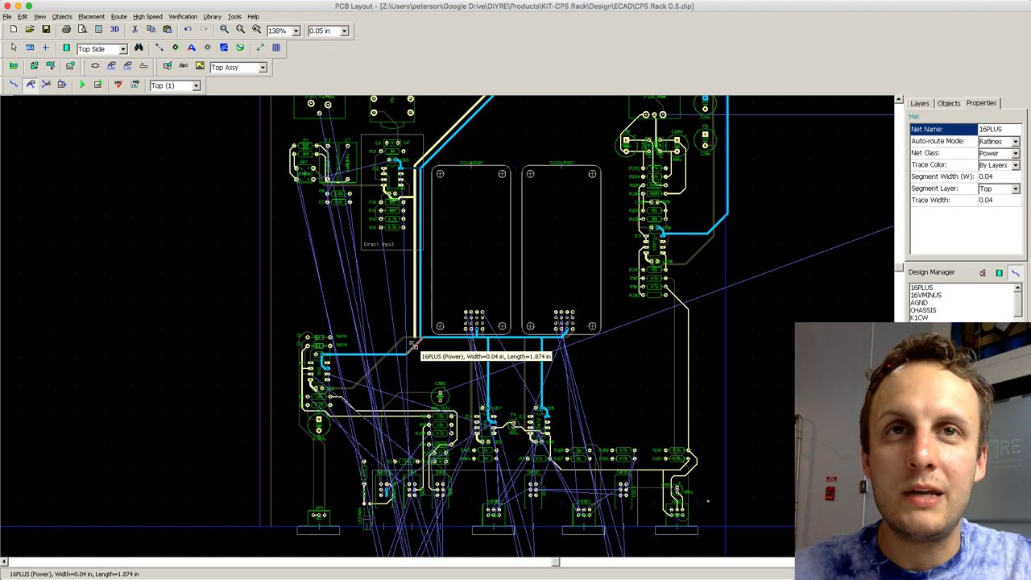
pyautogui.press('Escape')
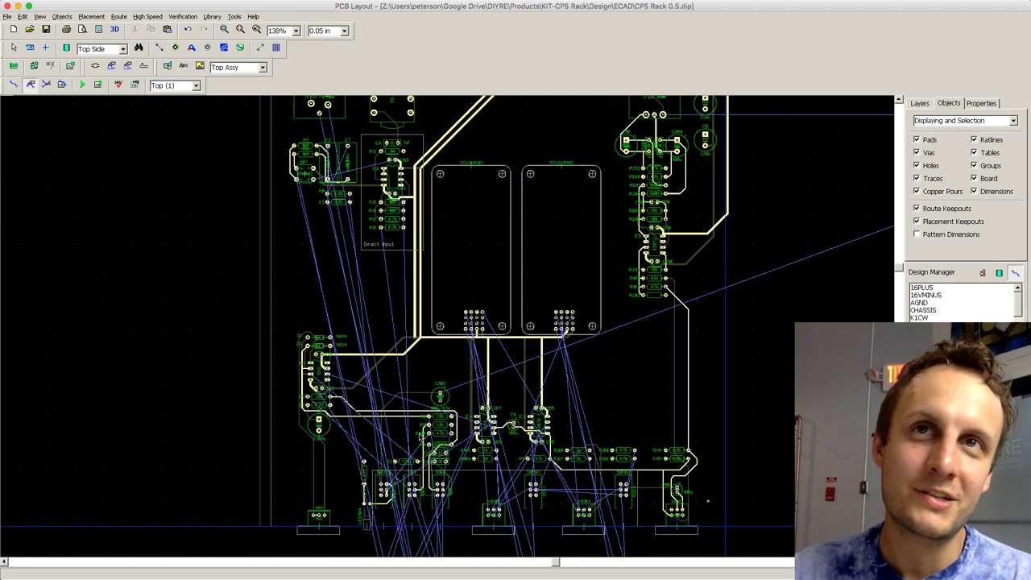
# Step: Try to shift the horizontal 16PLUS trace segment between the two COLOUR module connectors upward, and undo the move
pyautogui.scroll(1, 387, 393)
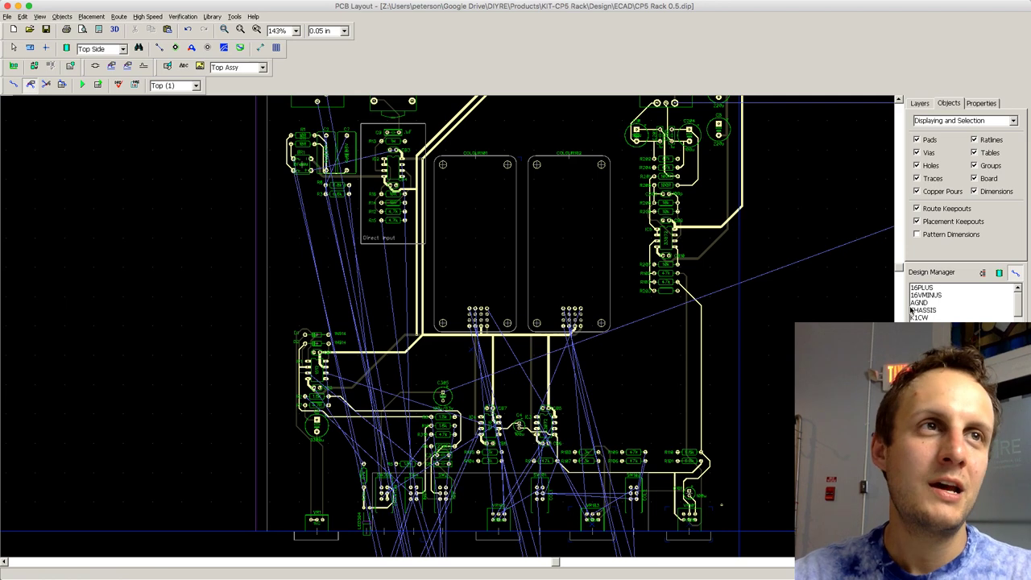
pyautogui.scroll(-3, 722, 306)
pyautogui.scroll(-2, 533, 284)
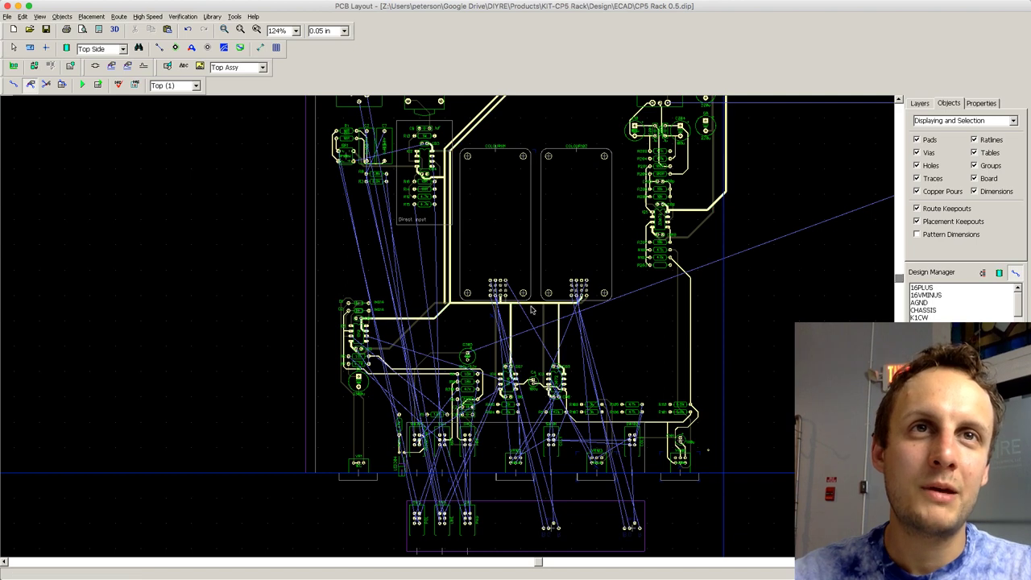
pyautogui.click(530, 305)
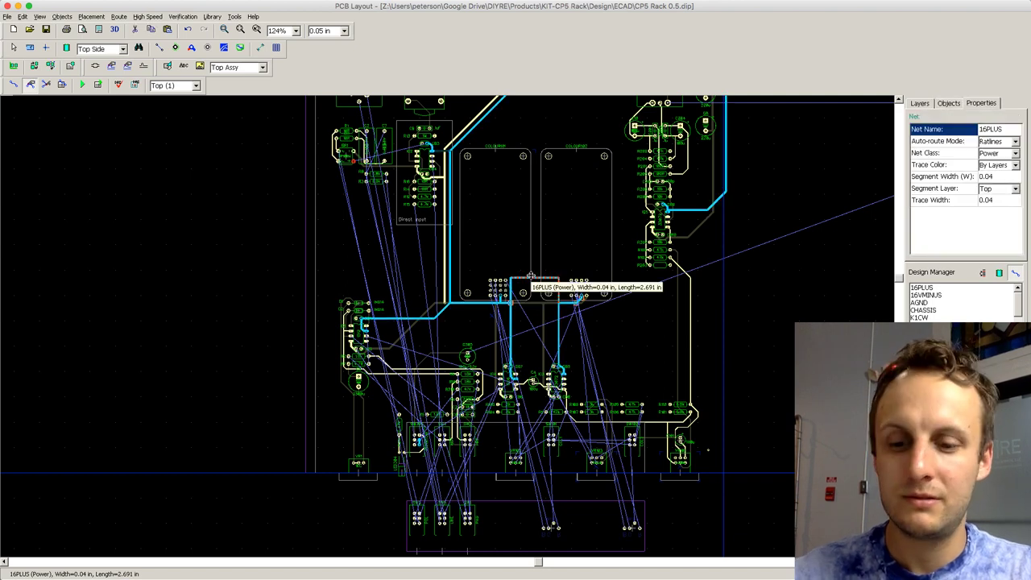
pyautogui.hotkey('ctrl', 'z')
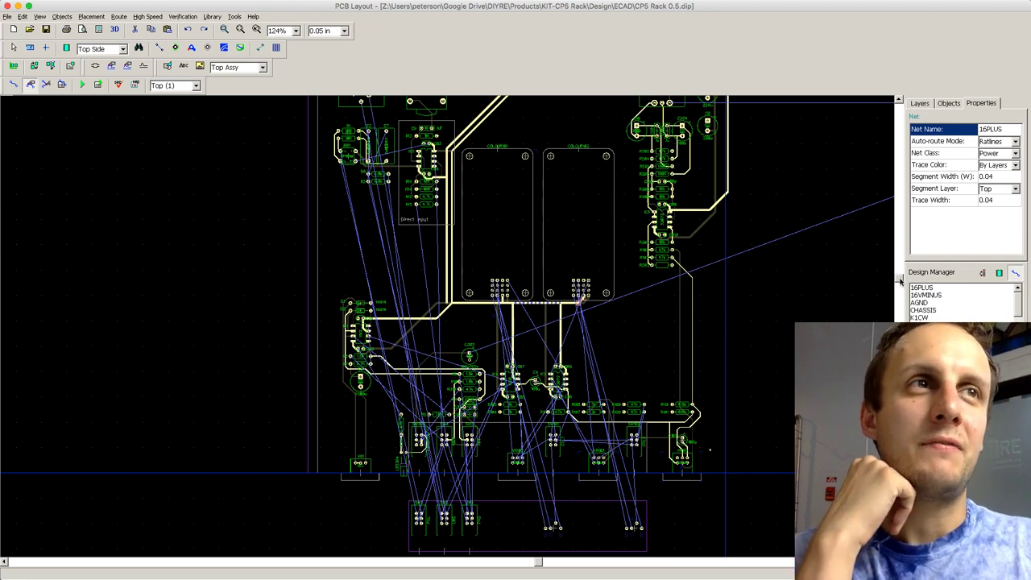
# Step: Delete the stray static via beside the front connector near the board's lower-right corner
pyautogui.scroll(2, 900, 279)
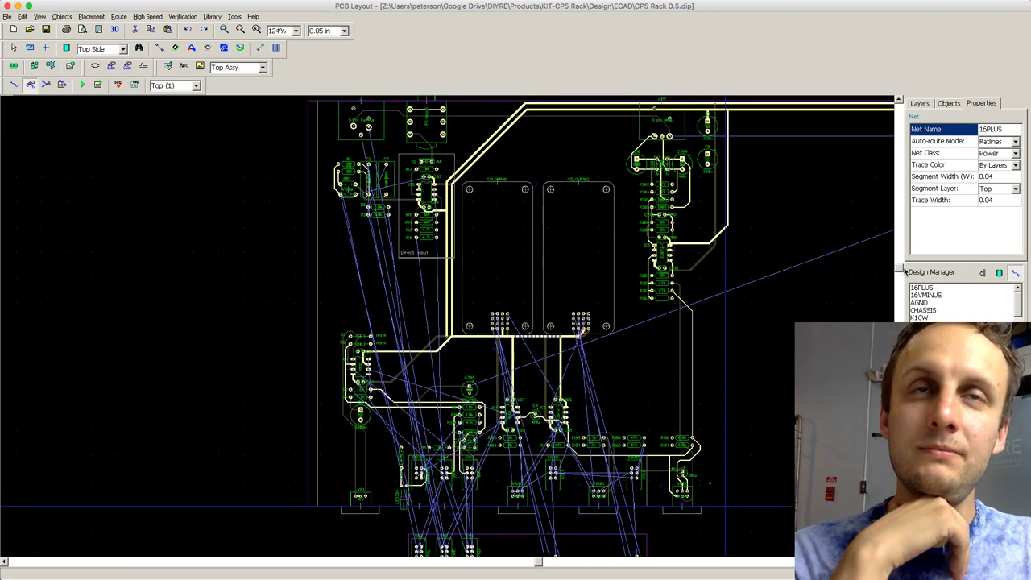
pyautogui.moveTo(903, 268)
pyautogui.mouseDown()
pyautogui.moveTo(902, 257)
pyautogui.moveTo(902, 271)
pyautogui.mouseUp()
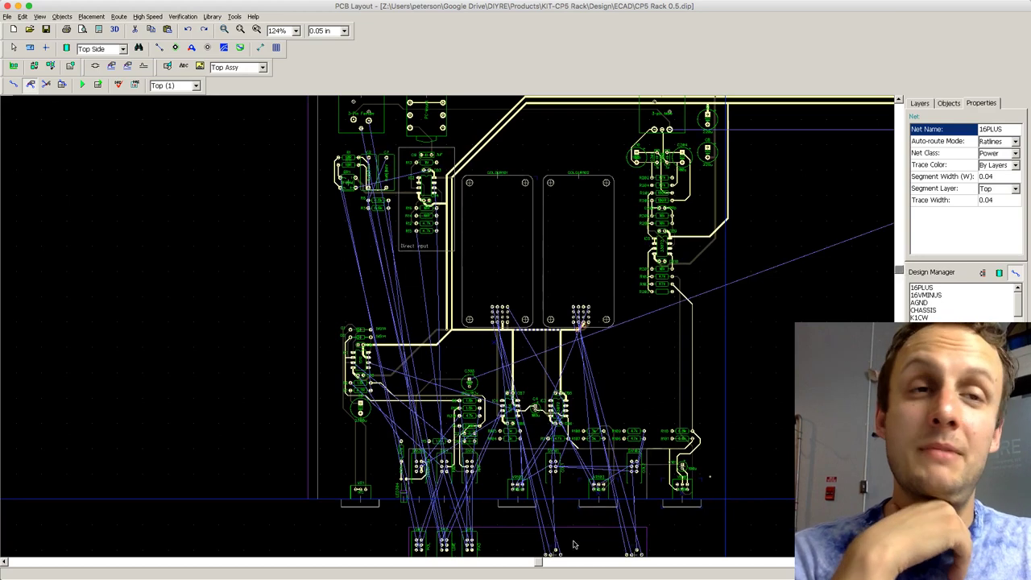
pyautogui.moveTo(543, 566); pyautogui.dragTo(592, 558)
pyautogui.click(630, 478)
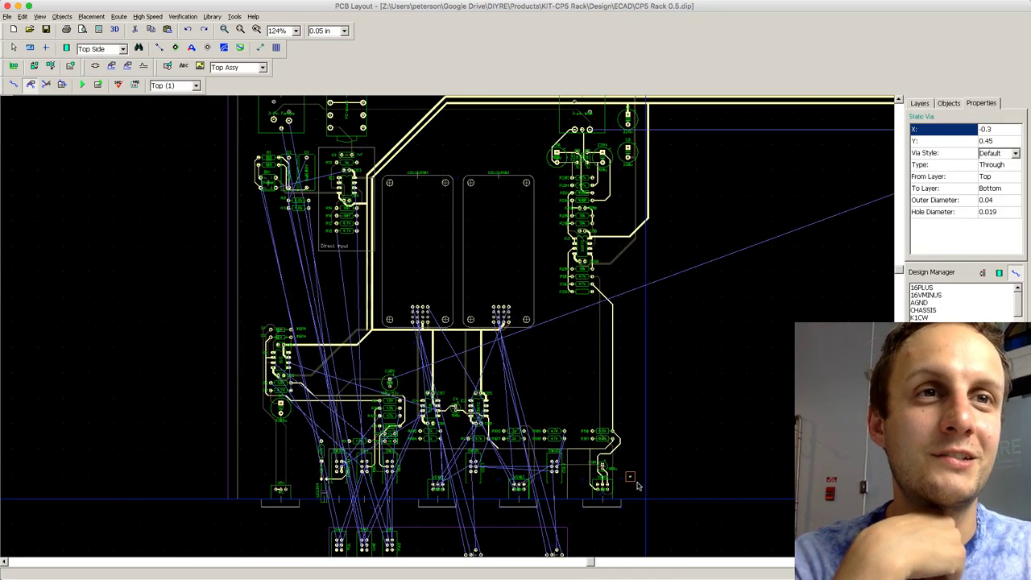
pyautogui.press('Delete')
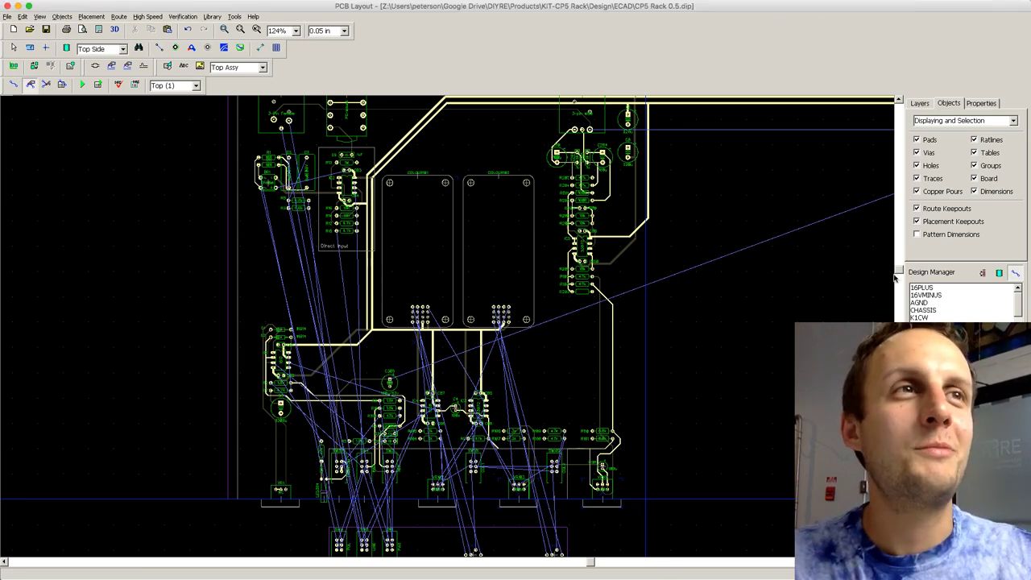
# Step: Delete the bottom-layer 16VMINUS traces leading to the lower-left op-amp and running beneath the two COLOUR modules
pyautogui.moveTo(899, 275); pyautogui.dragTo(899, 290)
pyautogui.scroll(3, 367, 300)
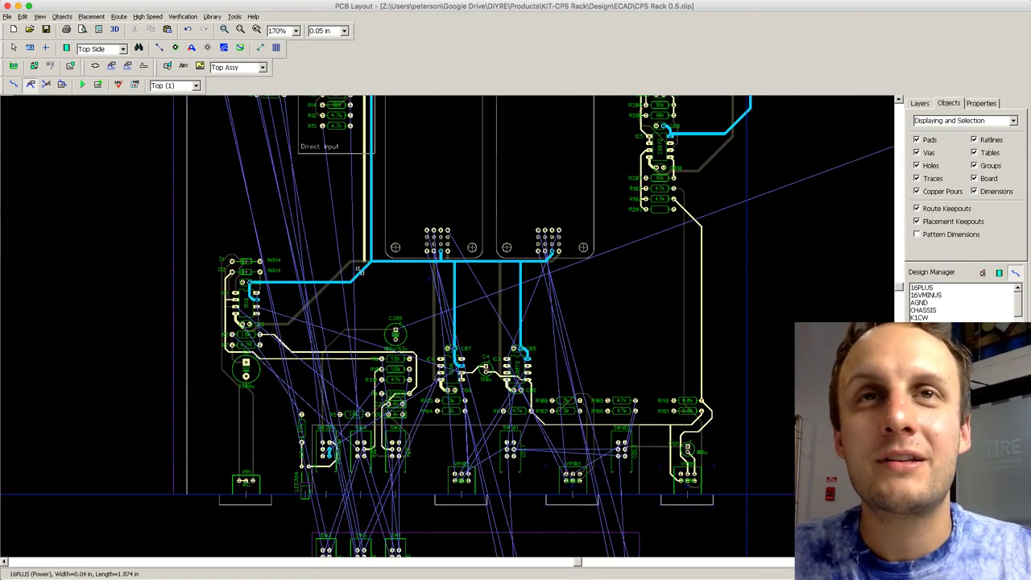
pyautogui.press('b')
pyautogui.click(326, 280)
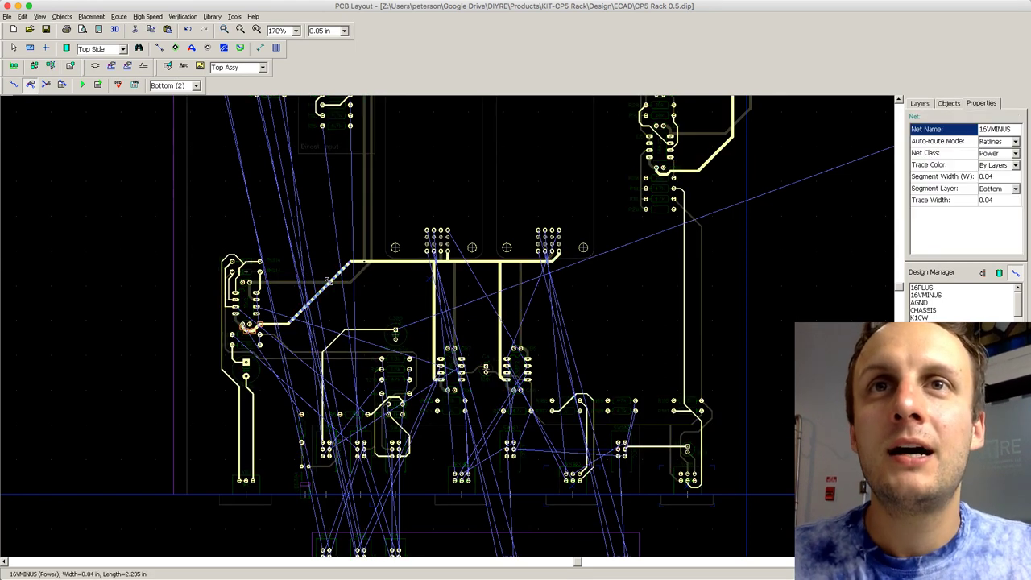
pyautogui.press('Delete')
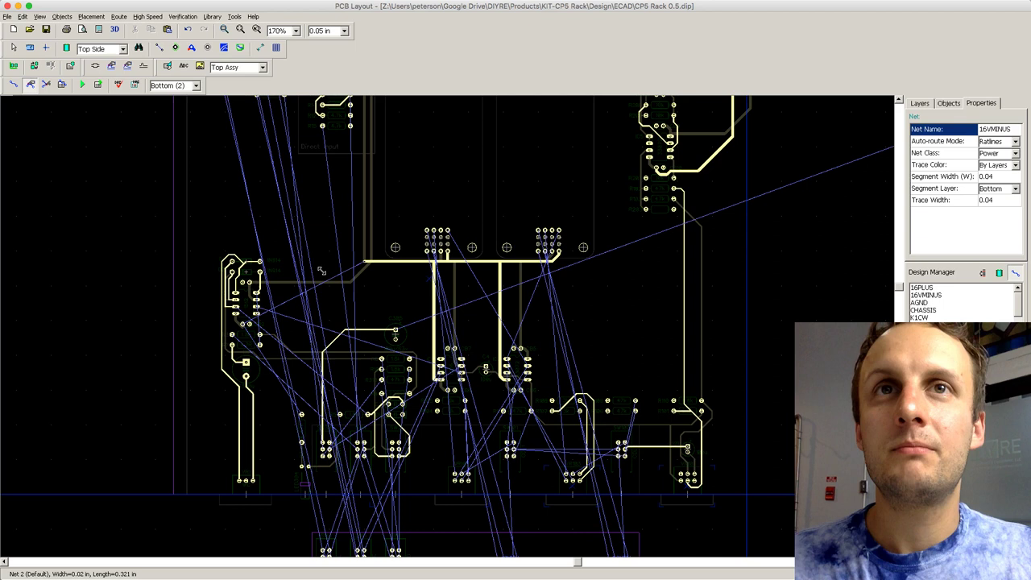
pyautogui.click(425, 261)
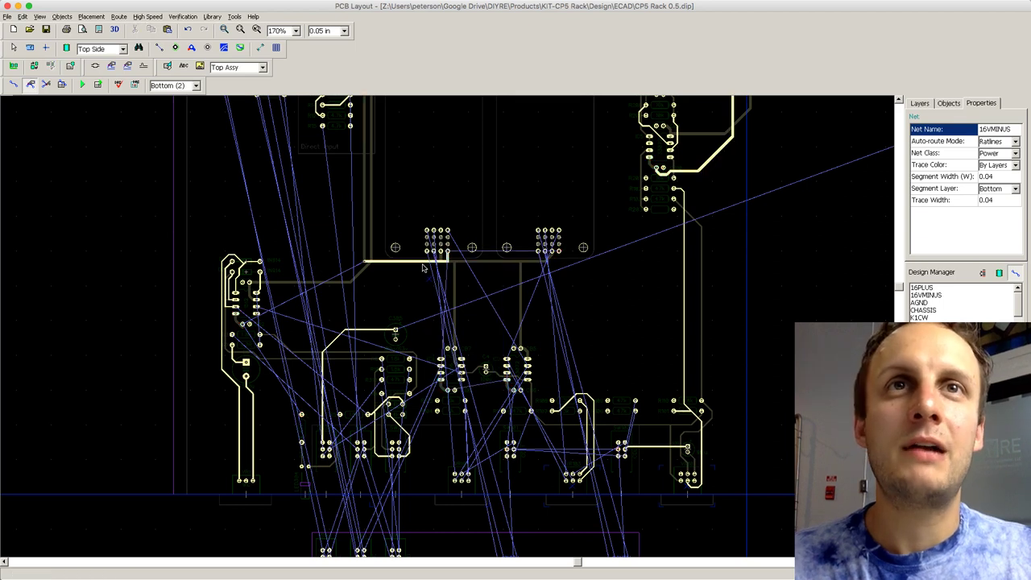
pyautogui.press('Delete')
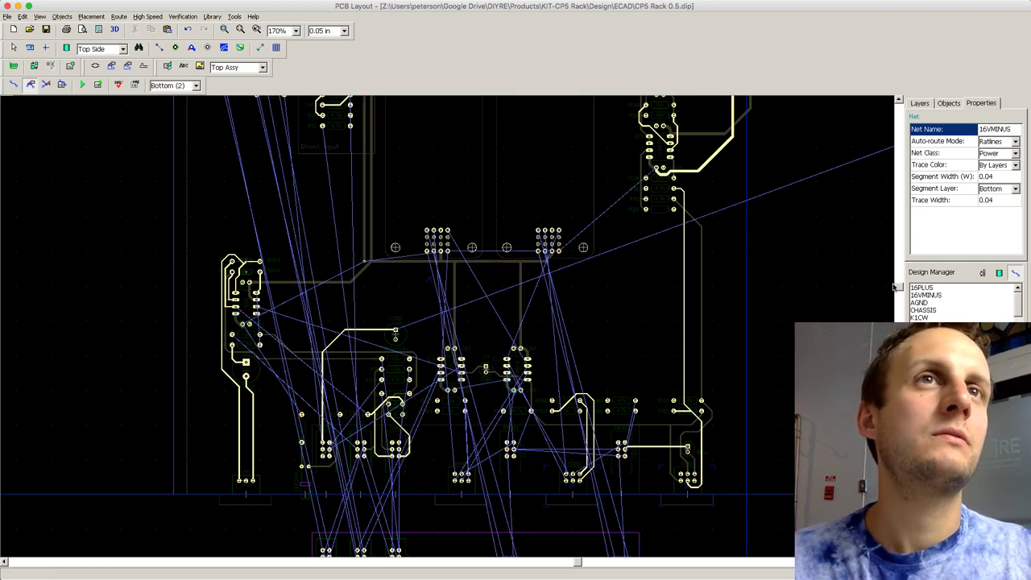
# Step: Delete the bottom-layer 16VMINUS trace that feeds the op-amp to the right of the COLOUR modules
pyautogui.click(709, 155)
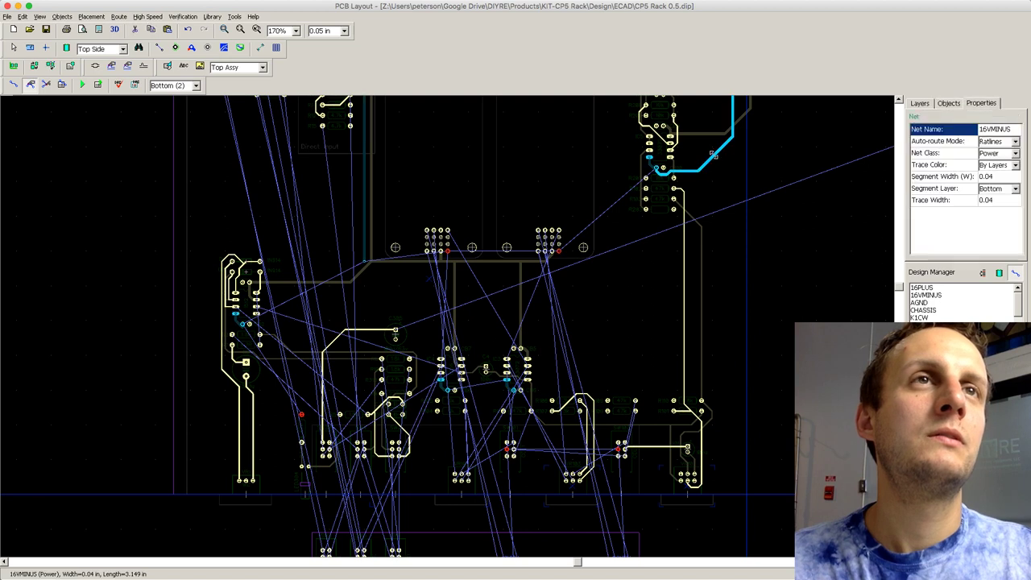
pyautogui.scroll(5, 770, 217)
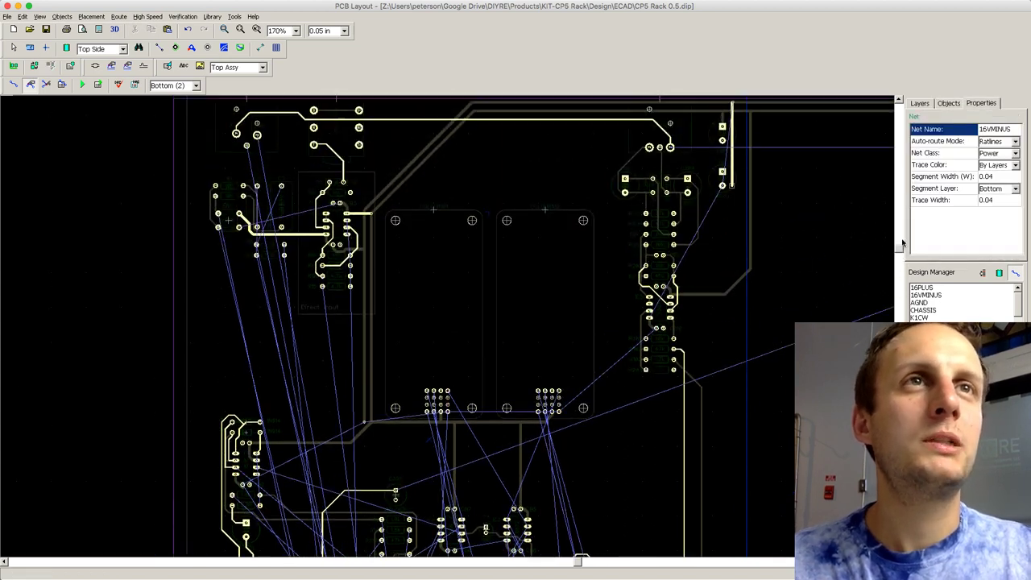
pyautogui.press('Delete')
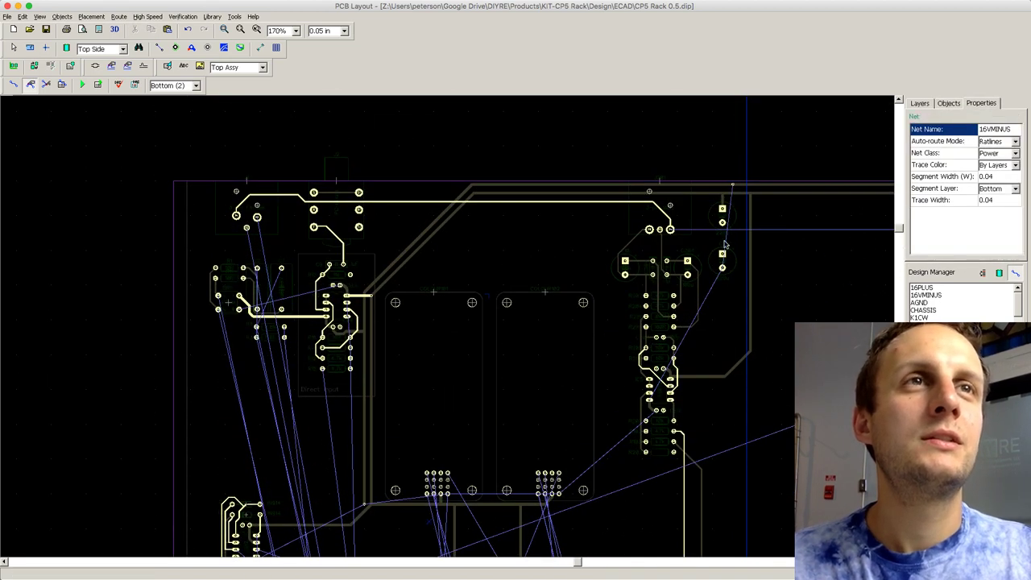
# Step: Delete the bottom-layer 16VMINUS trace running from the Direct Input op-amp to the component pads on its left
pyautogui.click(617, 202)
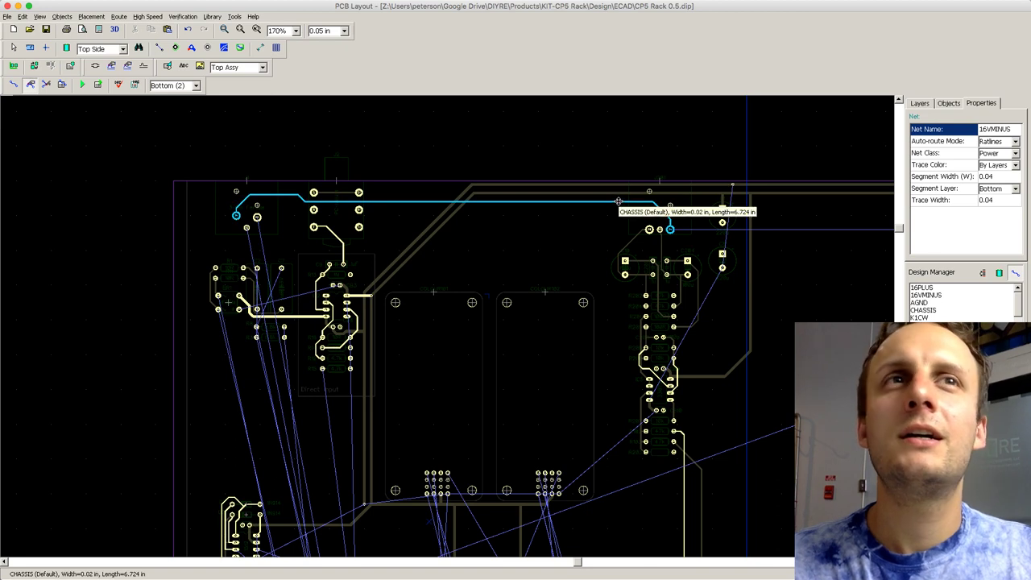
pyautogui.click(517, 310)
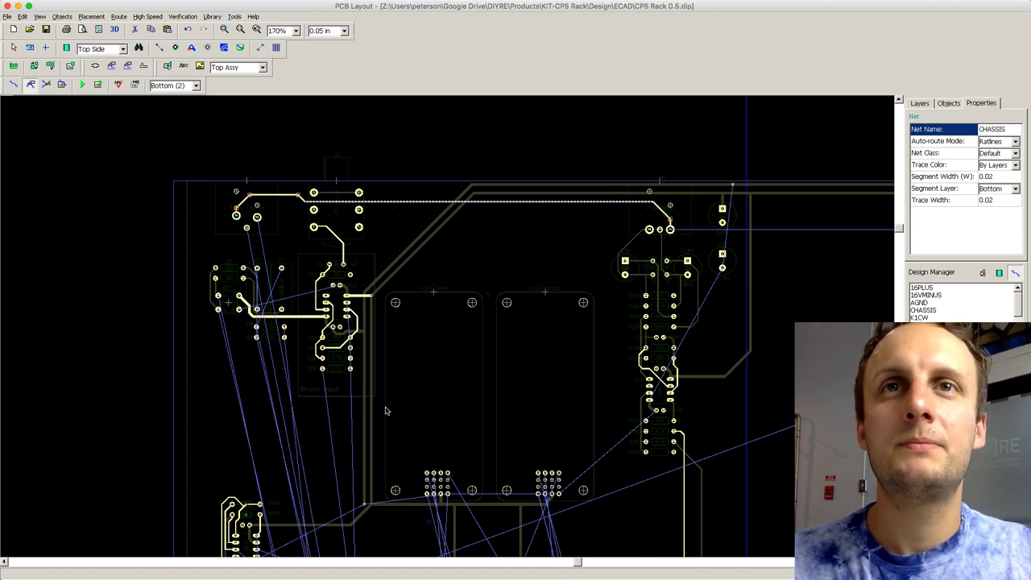
pyautogui.click(309, 317)
pyautogui.press('Delete')
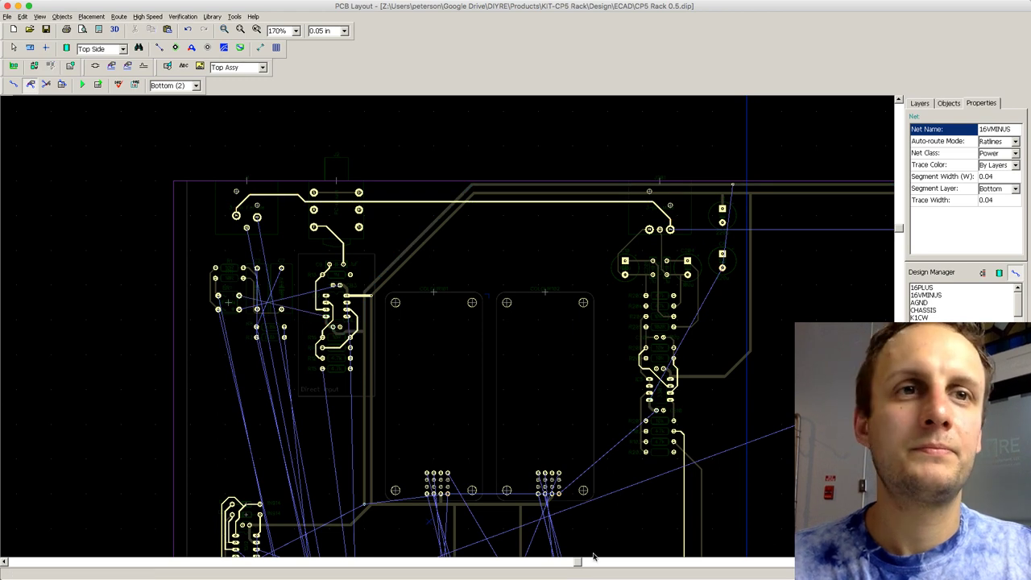
# Step: Switch to the top layer and examine the power traces around the COLOUR modules, the Direct Input section and the op-amp IC5
pyautogui.moveTo(580, 566); pyautogui.dragTo(636, 558)
pyautogui.press('t')
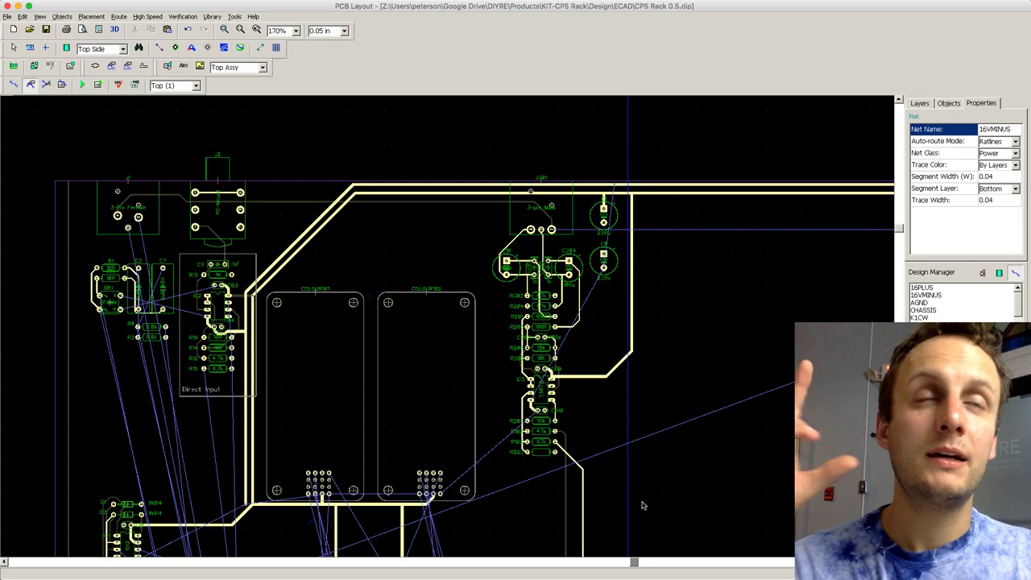
pyautogui.scroll(2, 603, 253)
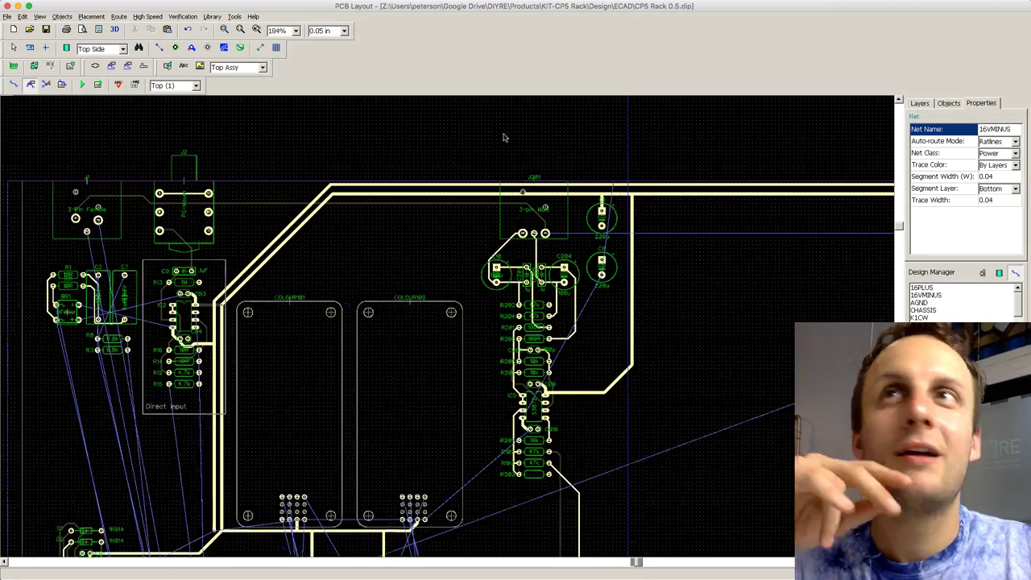
pyautogui.click(14, 47)
pyautogui.click(625, 188)
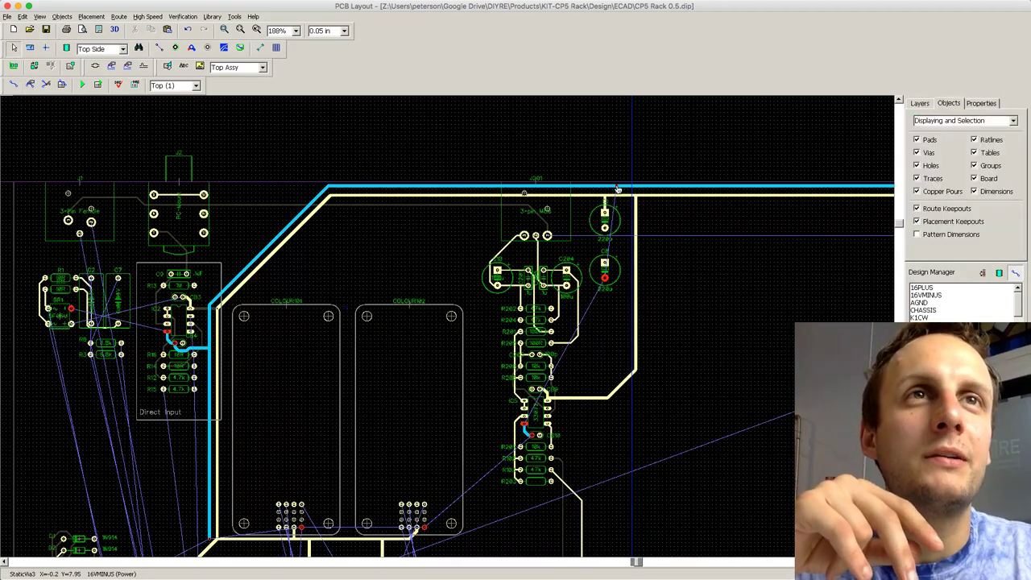
pyautogui.click(679, 232)
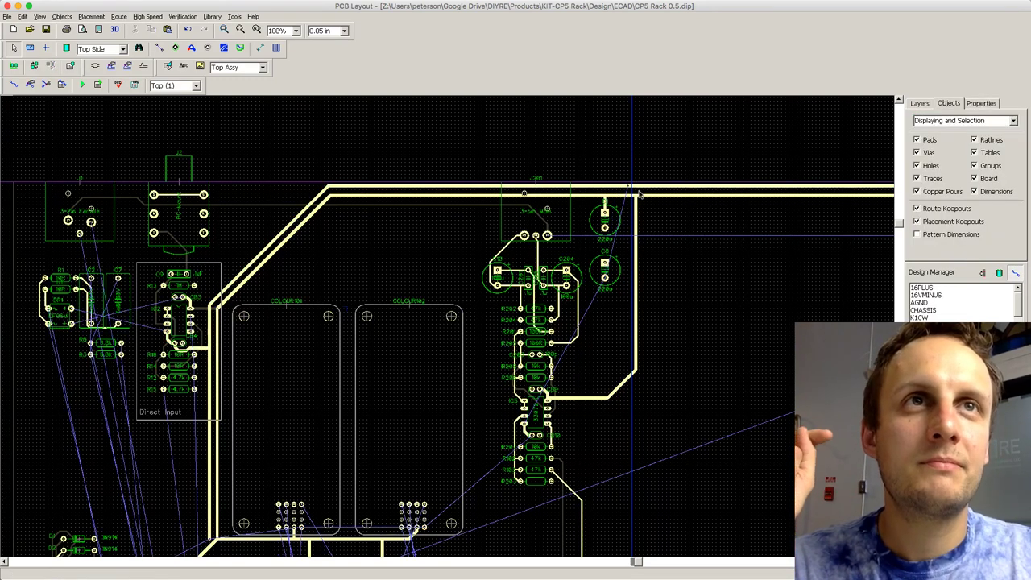
pyautogui.scroll(1, 631, 271)
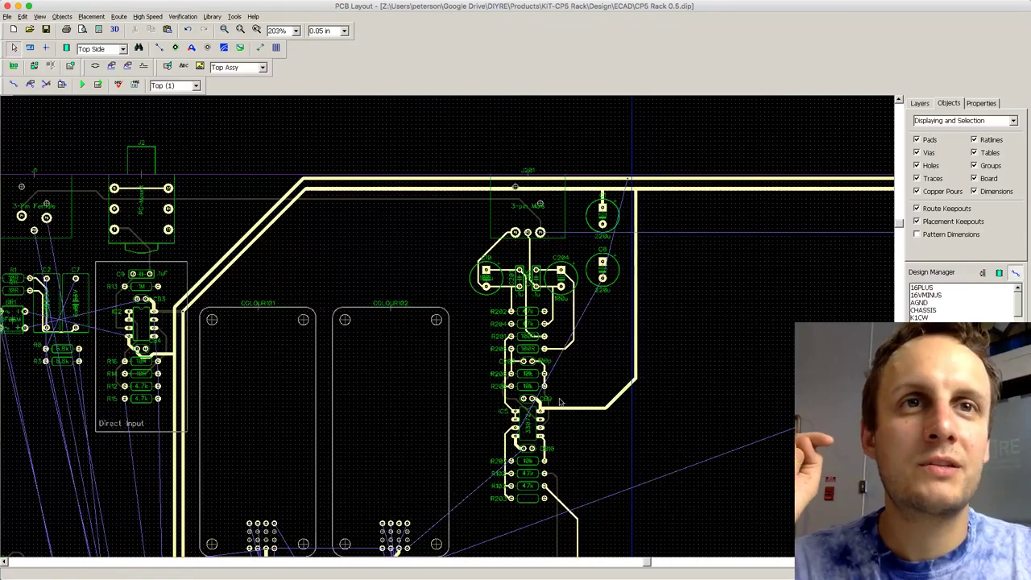
pyautogui.click(510, 443)
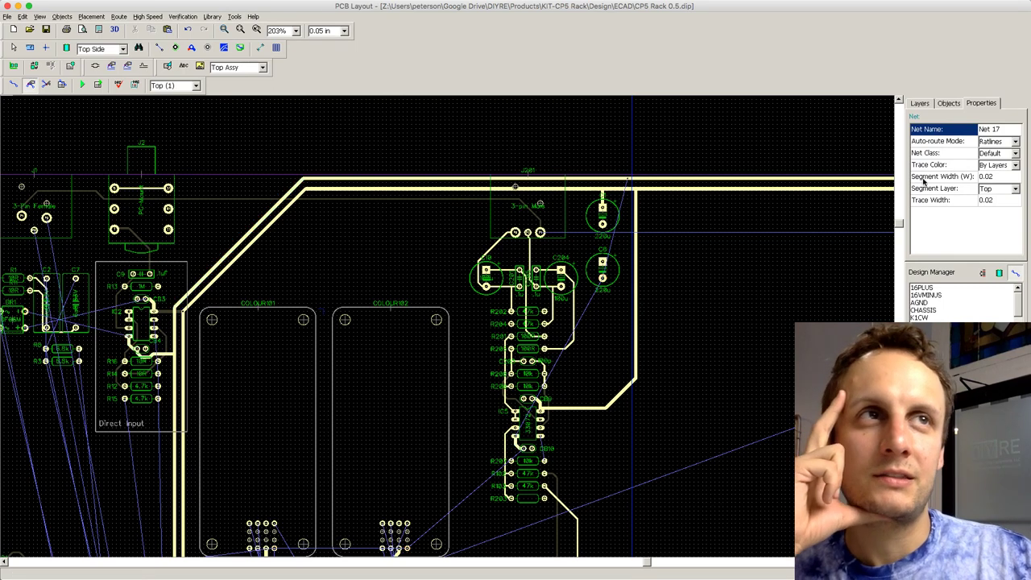
pyautogui.scroll(-5, 902, 225)
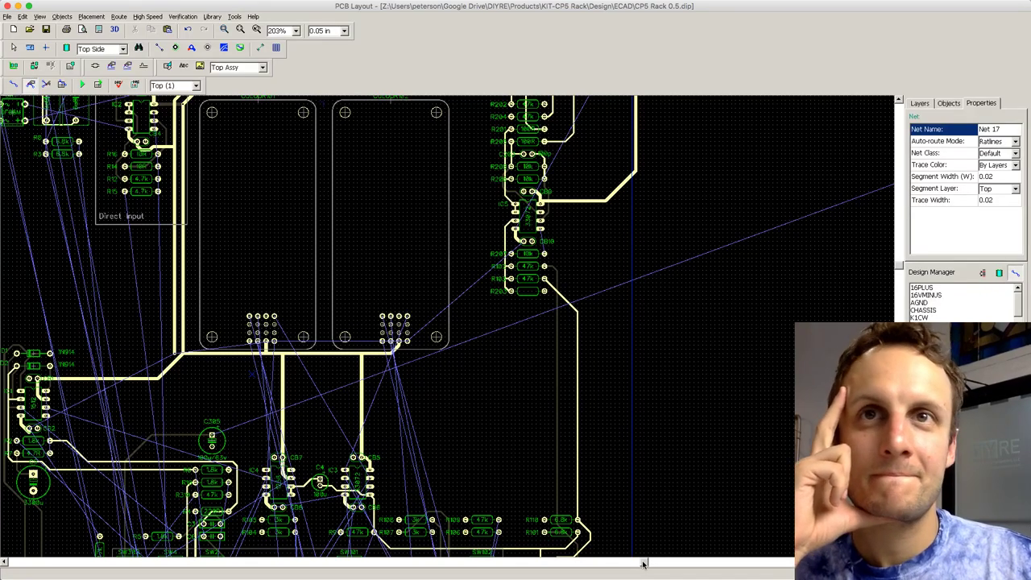
pyautogui.moveTo(643, 564); pyautogui.dragTo(543, 562)
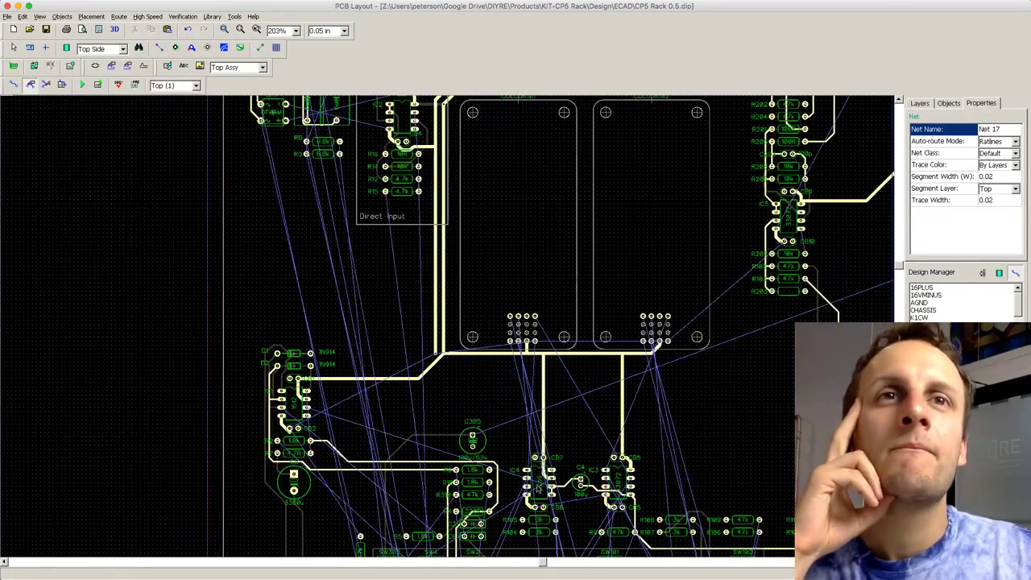
pyautogui.scroll(2, 505, 339)
# Step: Delete the top-layer 16PLUS trunk trace running beneath the COLOUR modules, together with its short branches to both module connectors
pyautogui.click(513, 352)
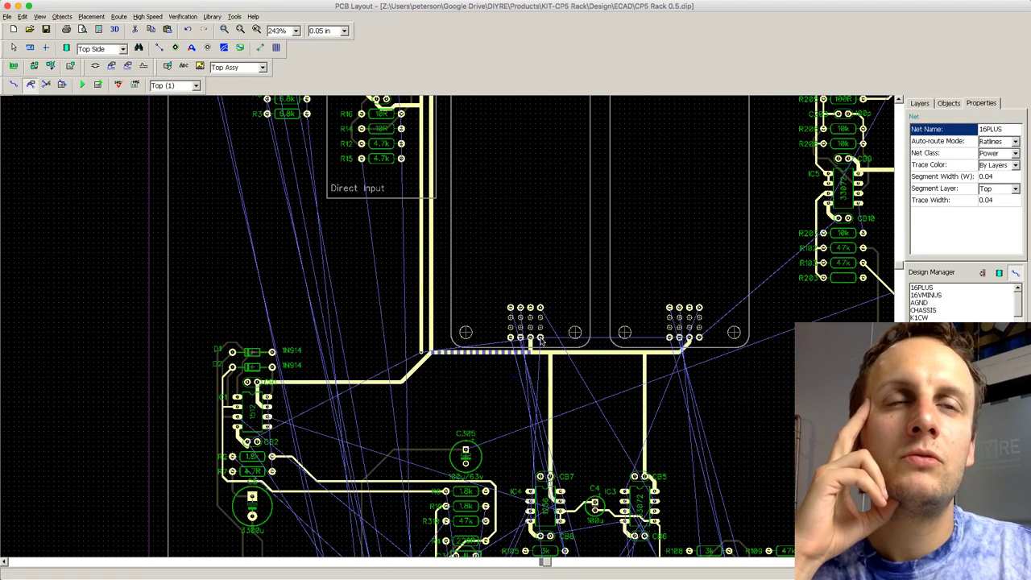
pyautogui.scroll(1, 550, 375)
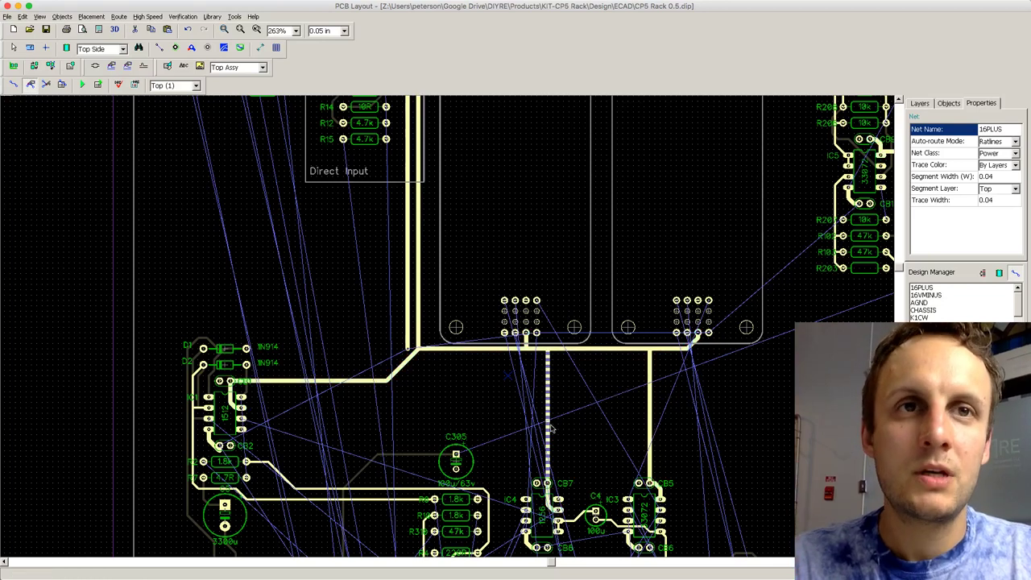
pyautogui.scroll(1, 547, 388)
pyautogui.scroll(-1, 78, 133)
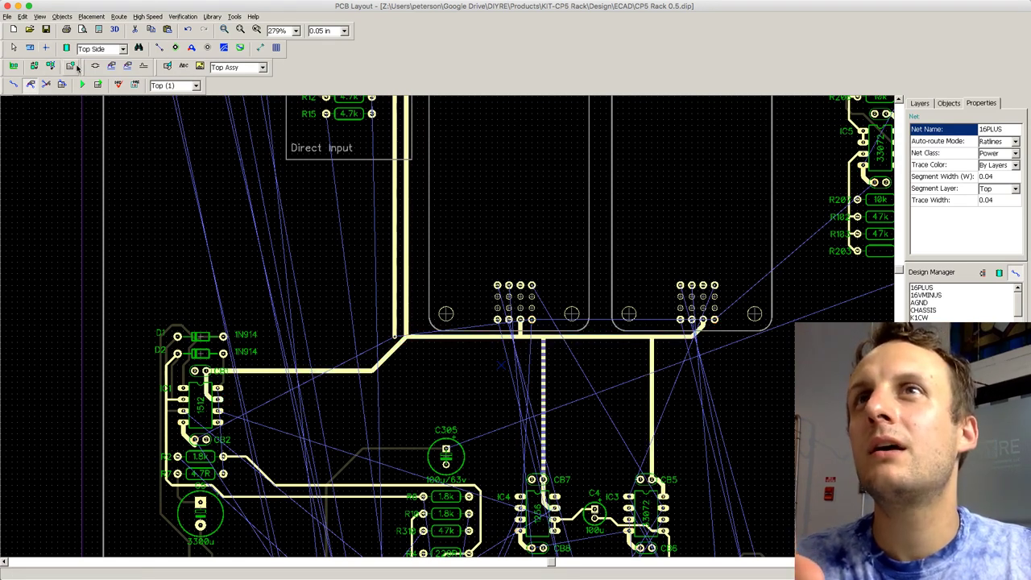
pyautogui.click(13, 85)
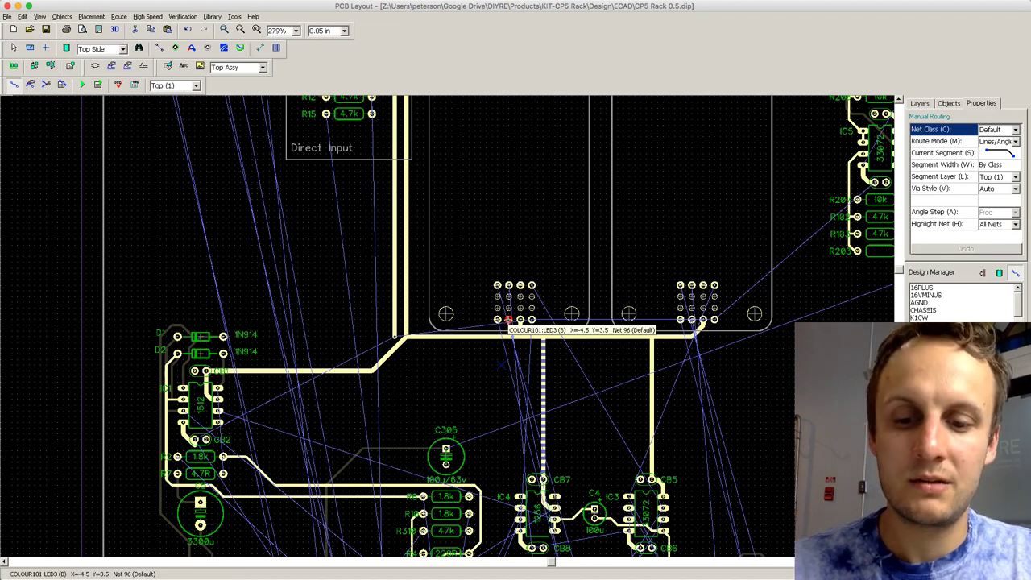
pyautogui.click(525, 337)
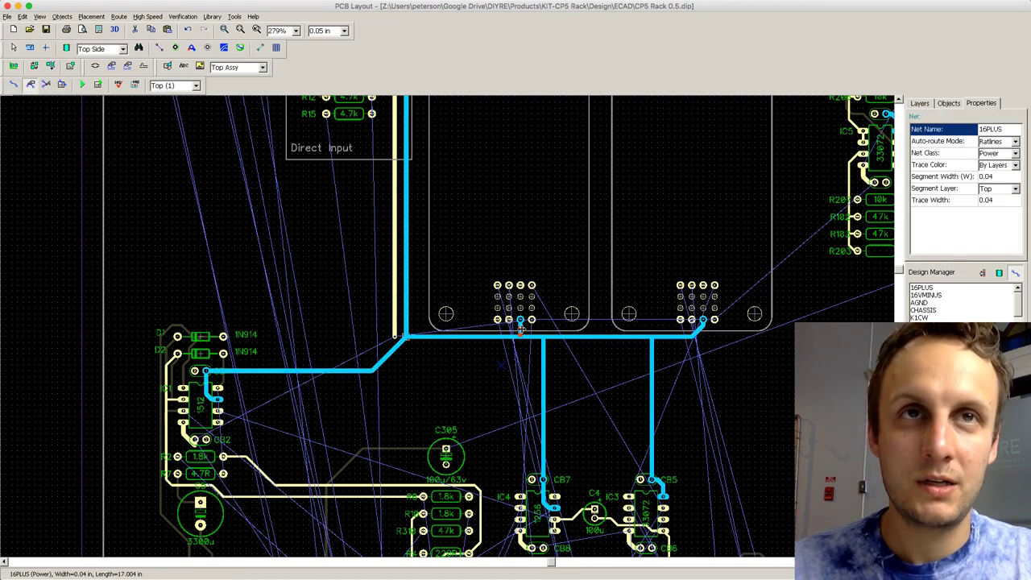
pyautogui.click(521, 330)
pyautogui.press('Delete')
pyautogui.click(703, 325)
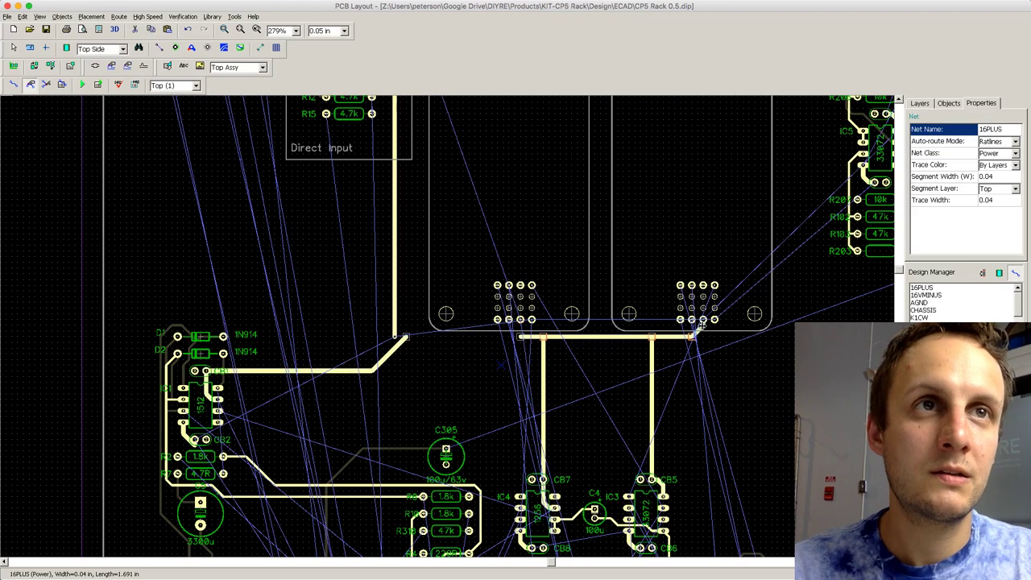
pyautogui.press('Delete')
# Step: Delete the two leftover vertical 16PLUS traces leading down to IC4 and IC3
pyautogui.click(543, 338)
pyautogui.click(543, 338)
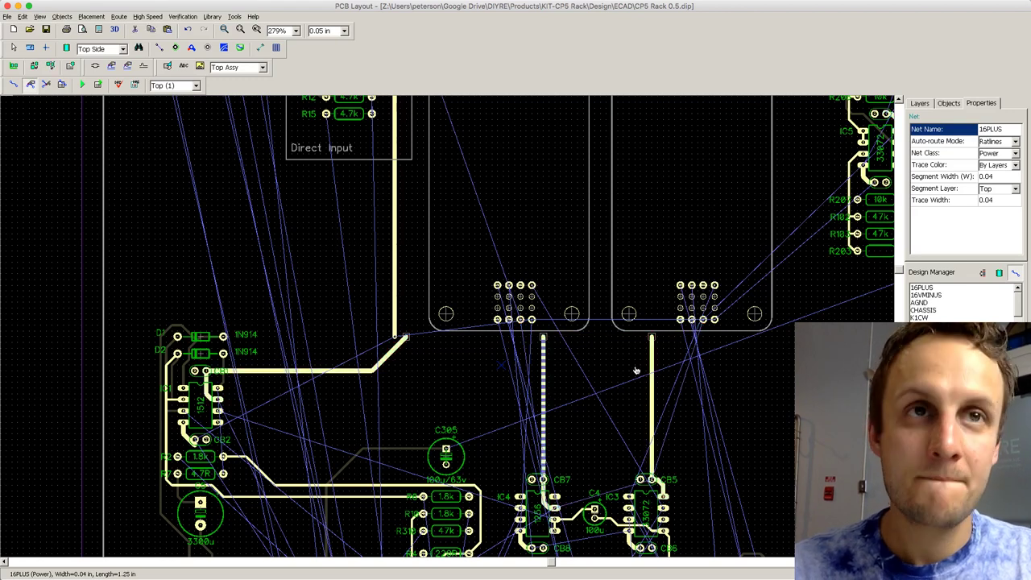
pyautogui.press('Delete')
pyautogui.click(650, 370)
pyautogui.press('Delete')
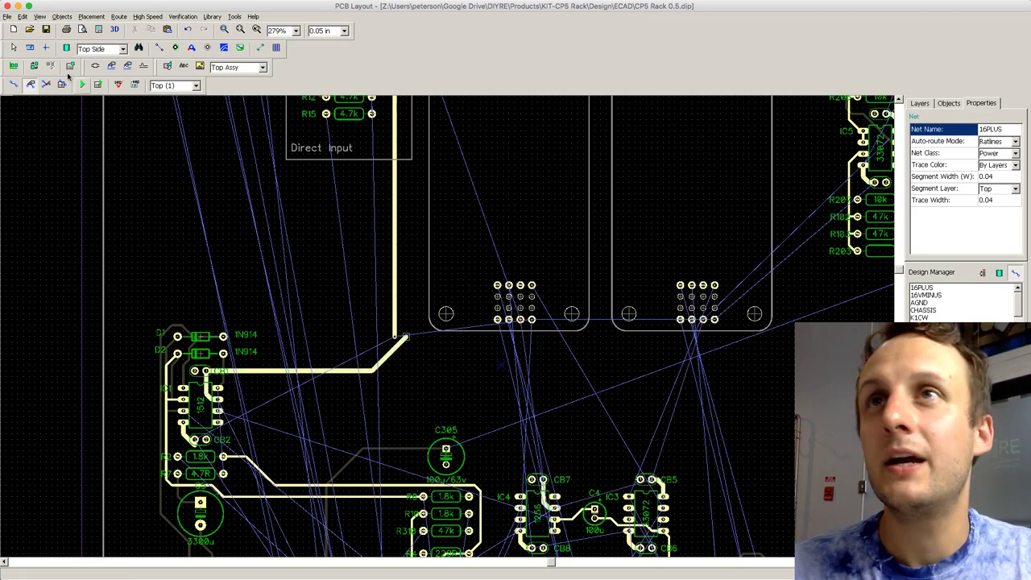
# Step: Route the 16PLUS net on the top layer from the corner above IC1 straight up beside the Direct Input section
pyautogui.click(12, 84)
pyautogui.click(407, 337)
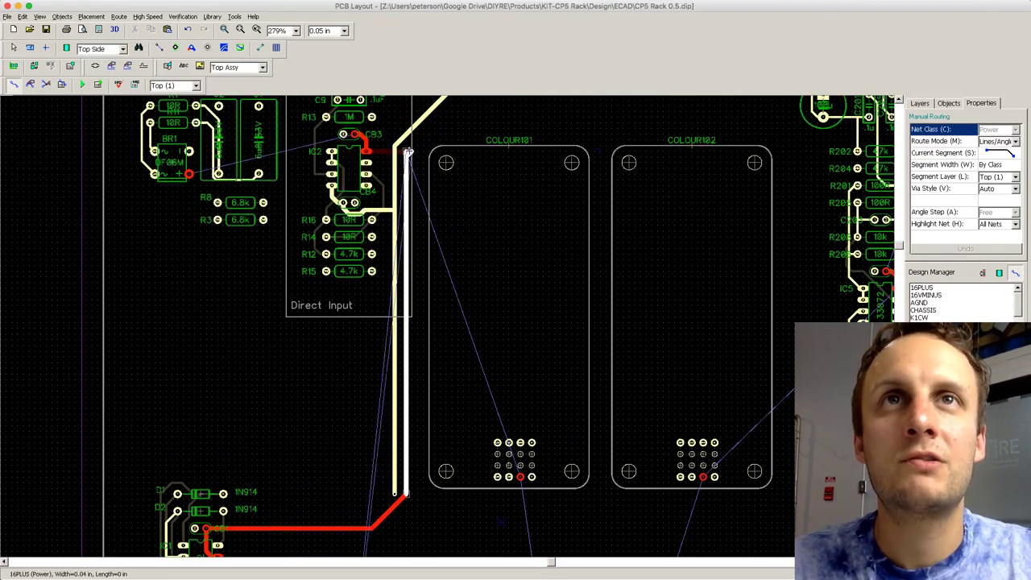
pyautogui.click(408, 151)
pyautogui.scroll(3, 514, 108)
pyautogui.scroll(-4, 636, 226)
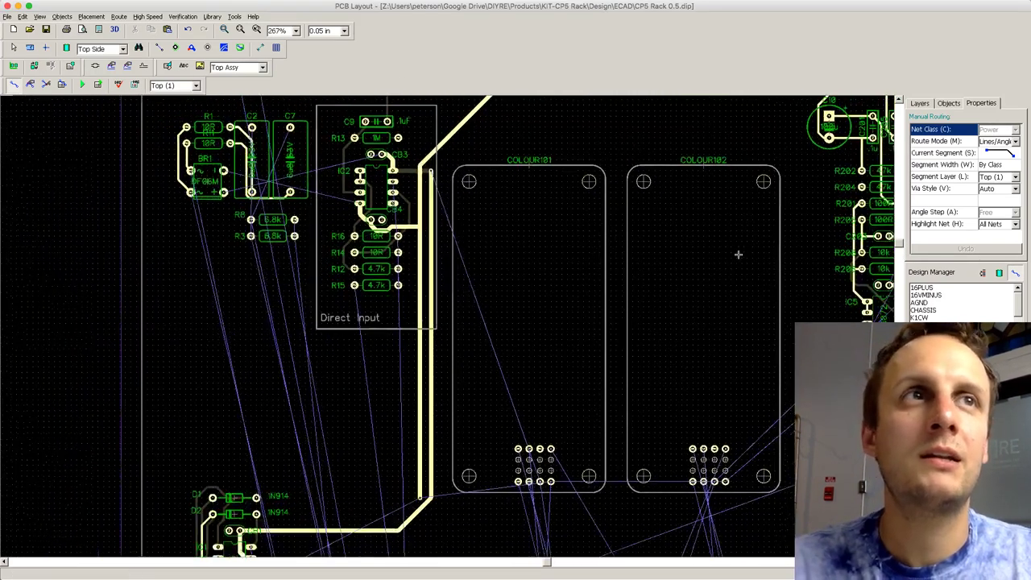
# Step: Route 16PLUS from the vertical trunk diagonally and along the board's upper edge, parallel to 16VMINUS, to the upper 220u capacitor's branch
pyautogui.scroll(-1, 737, 255)
pyautogui.moveTo(898, 244); pyautogui.dragTo(898, 226)
pyautogui.scroll(-1, 813, 246)
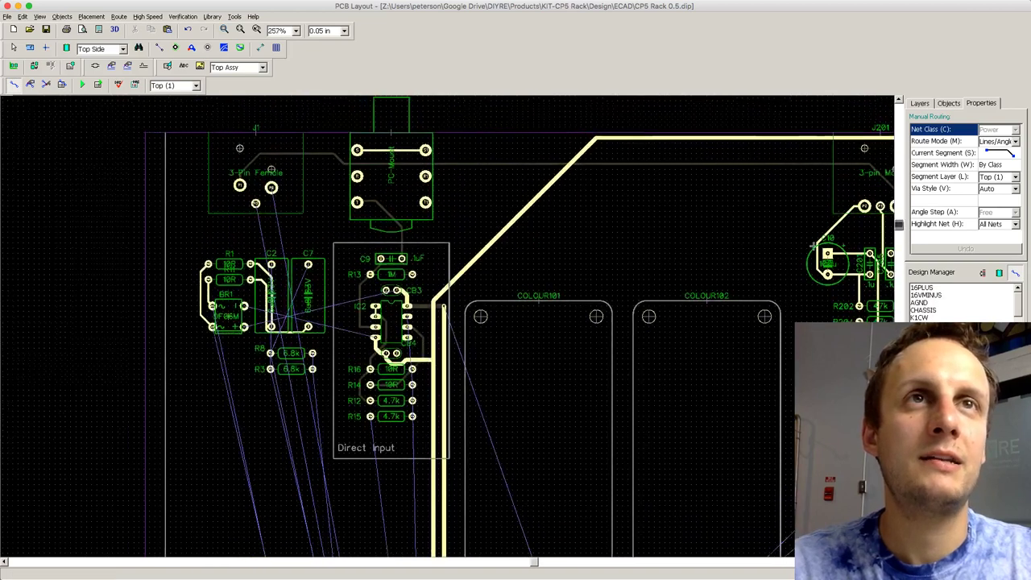
pyautogui.scroll(-4, 785, 255)
pyautogui.moveTo(519, 563); pyautogui.dragTo(658, 564)
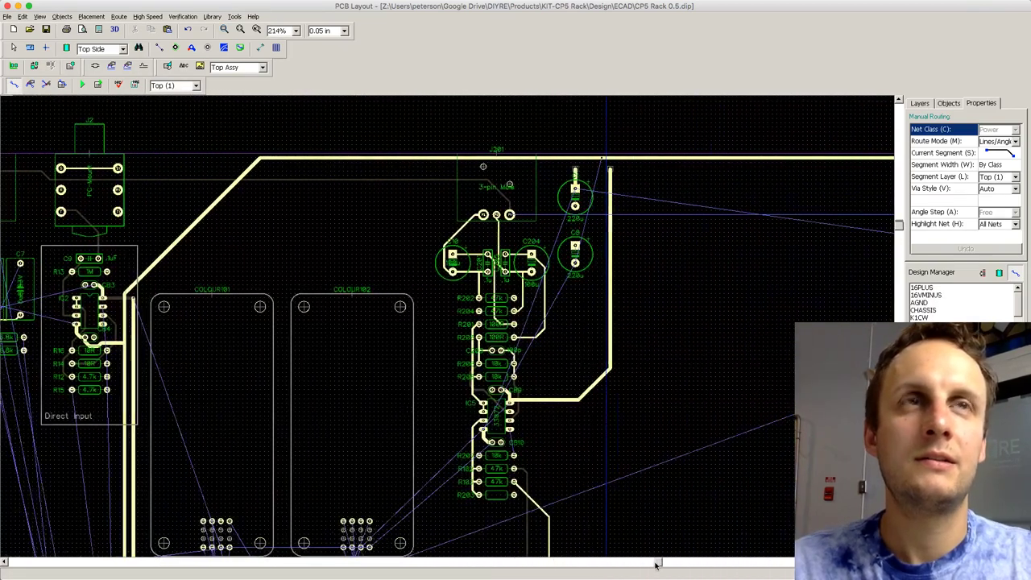
pyautogui.click(133, 298)
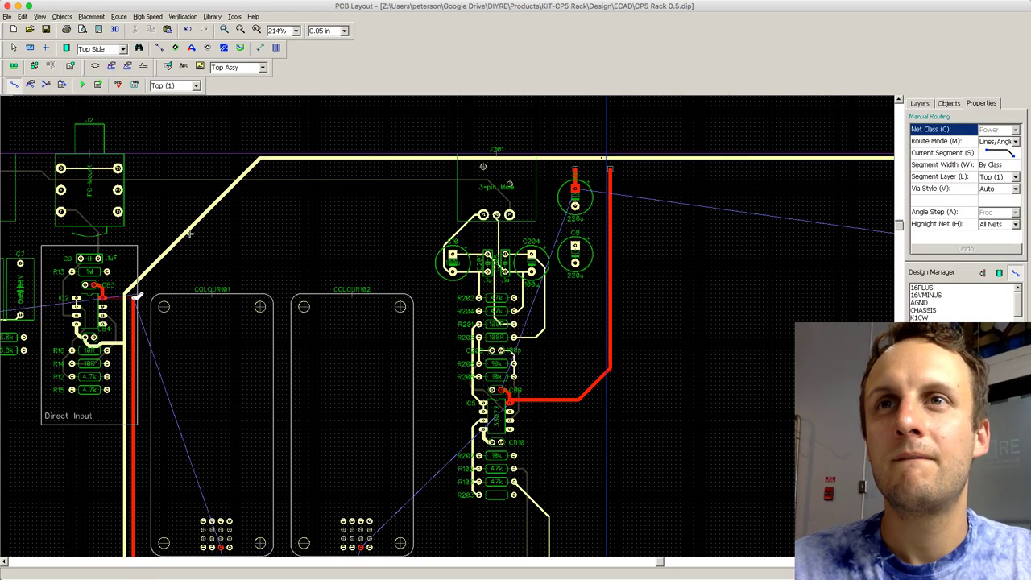
pyautogui.click(273, 171)
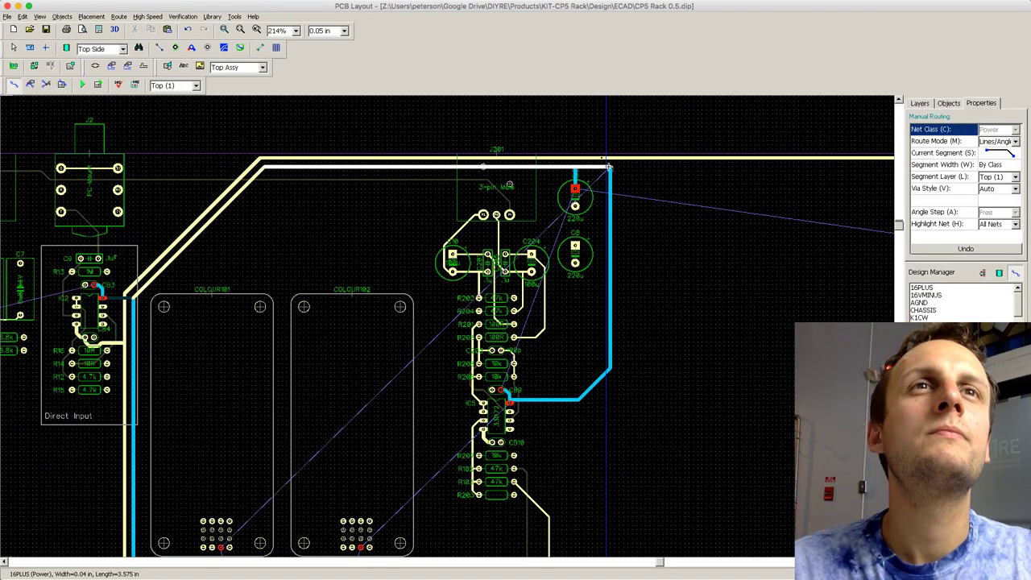
pyautogui.click(575, 167)
# Step: Route 16PLUS from the upper 220u capacitor past the IC5 branch to the 24V relay U301 and connect the +16V test point
pyautogui.scroll(-2, 685, 202)
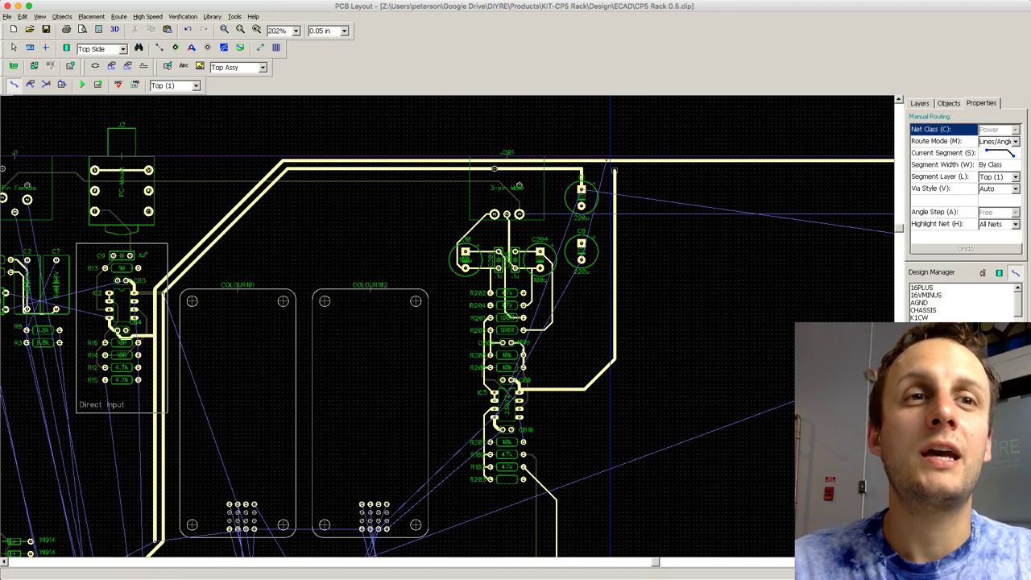
pyautogui.moveTo(664, 564); pyautogui.dragTo(790, 562)
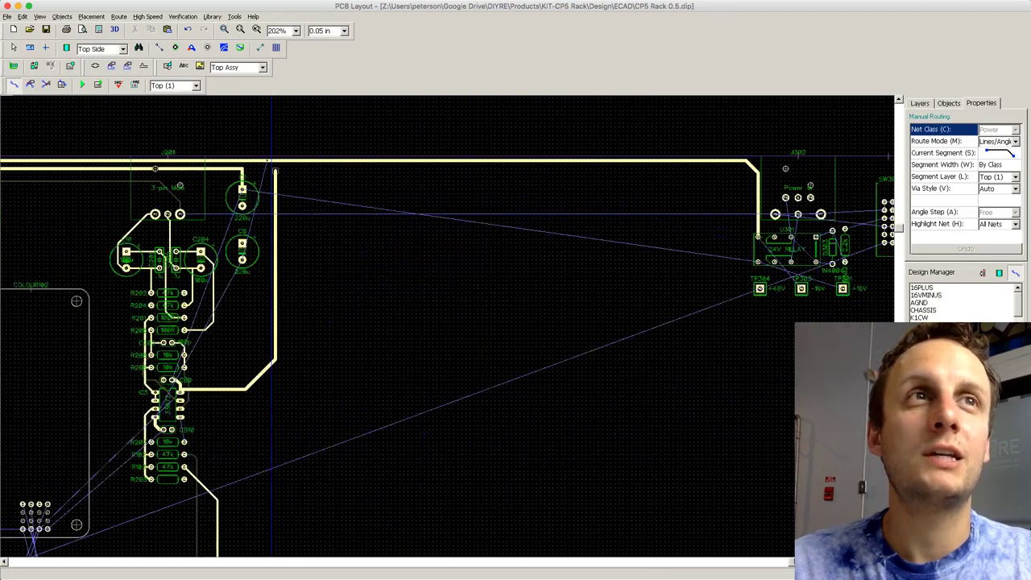
pyautogui.click(242, 189)
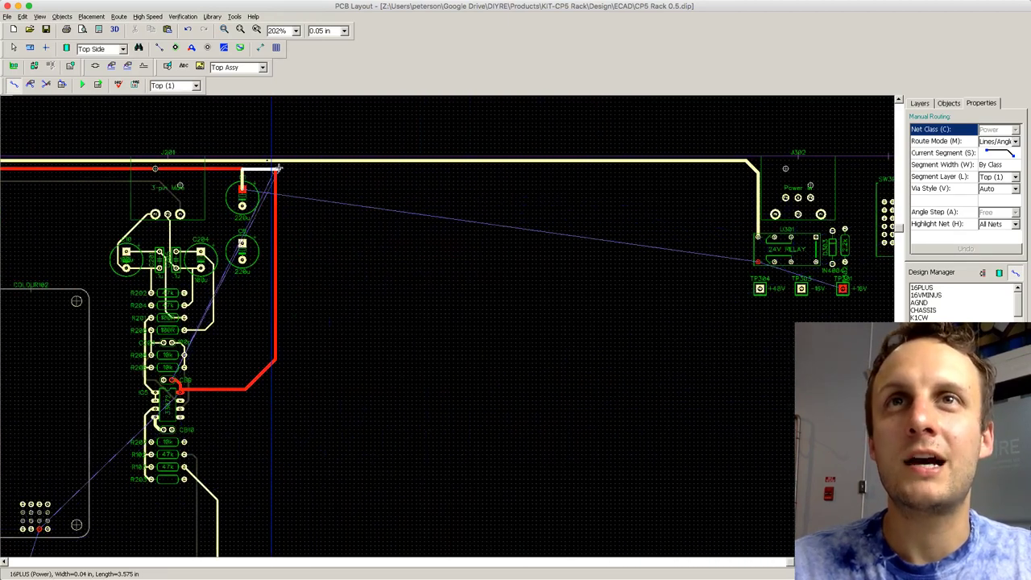
pyautogui.click(275, 169)
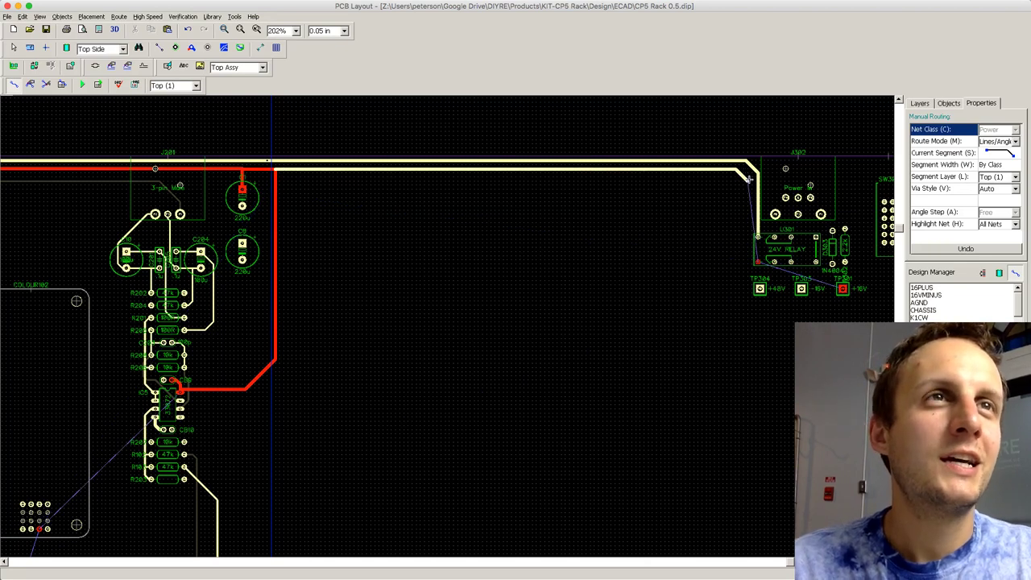
pyautogui.click(757, 260)
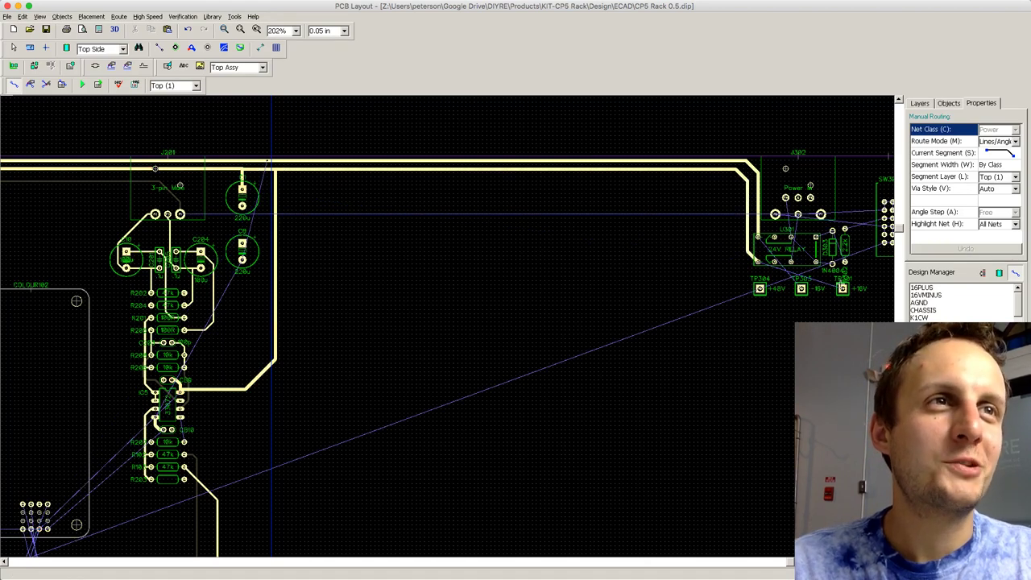
pyautogui.click(843, 286)
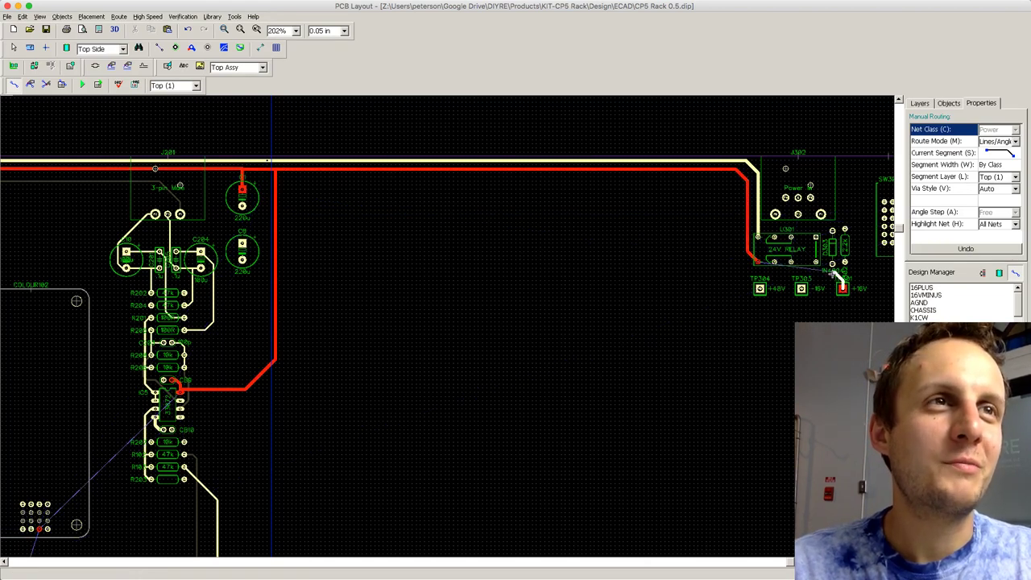
pyautogui.click(758, 262)
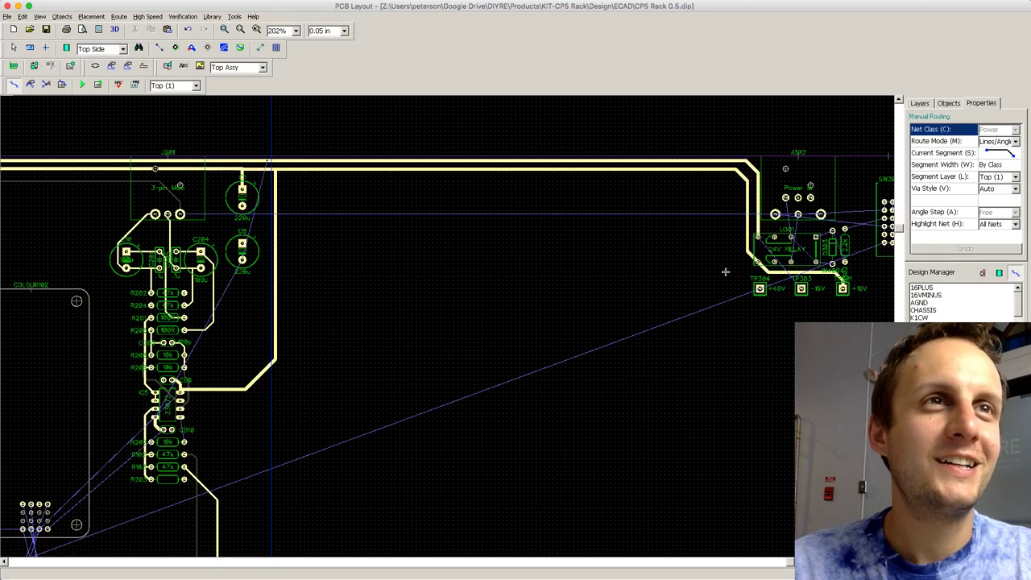
# Step: Examine the unrouted power connections between the lower-left op-amp and the COLOUR module connectors
pyautogui.hscroll(-10, 724, 272)
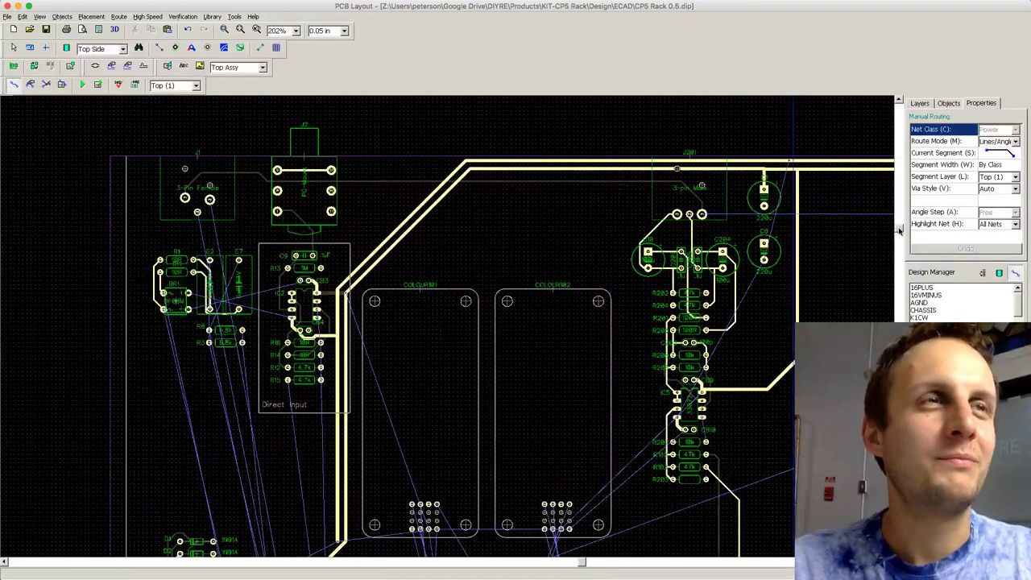
pyautogui.moveTo(899, 231); pyautogui.dragTo(902, 273)
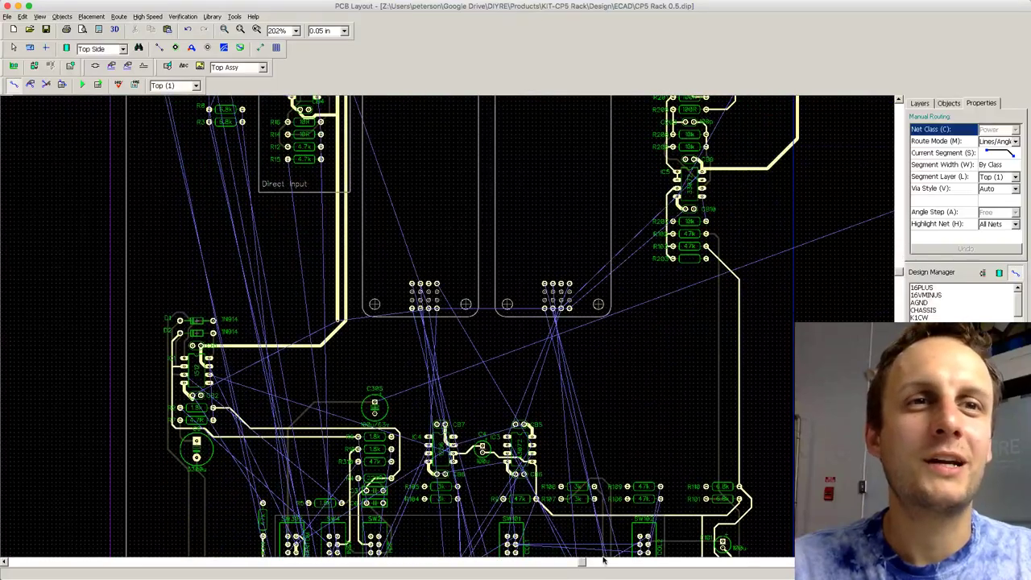
pyautogui.moveTo(582, 562); pyautogui.dragTo(546, 562)
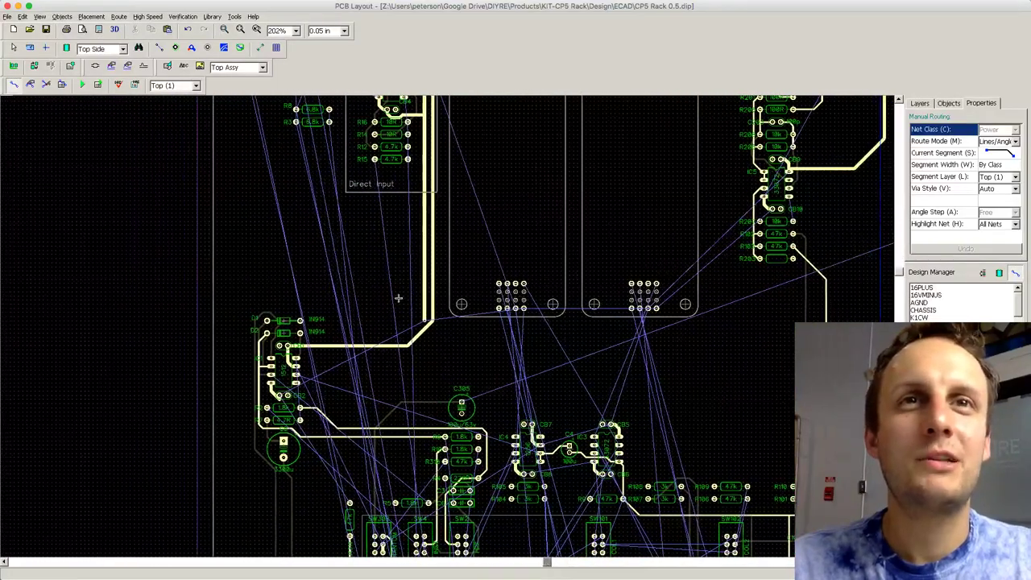
pyautogui.scroll(4, 398, 298)
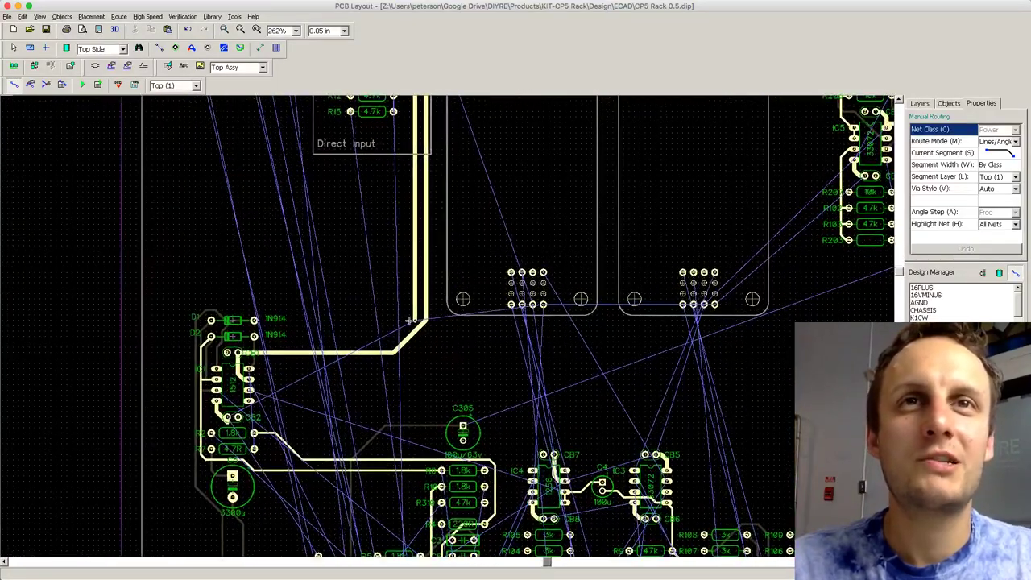
pyautogui.scroll(2, 408, 319)
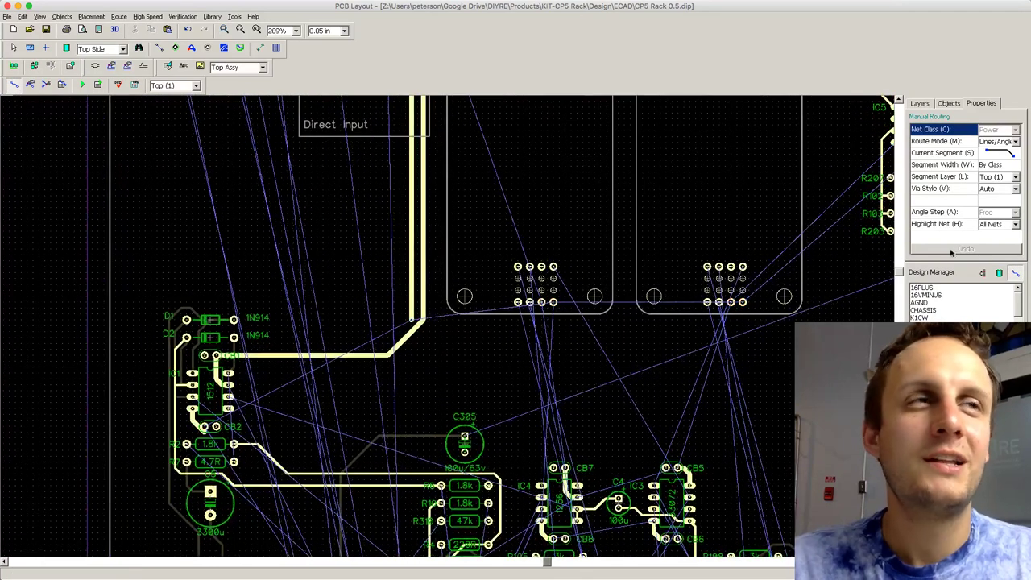
pyautogui.moveTo(899, 273); pyautogui.dragTo(899, 272)
pyautogui.scroll(1, 409, 316)
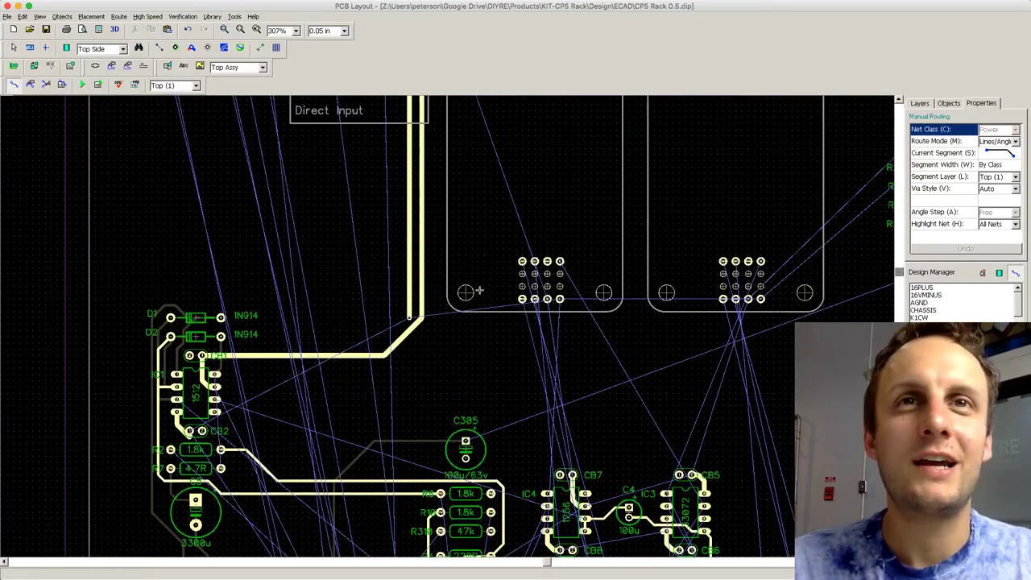
pyautogui.scroll(2, 409, 316)
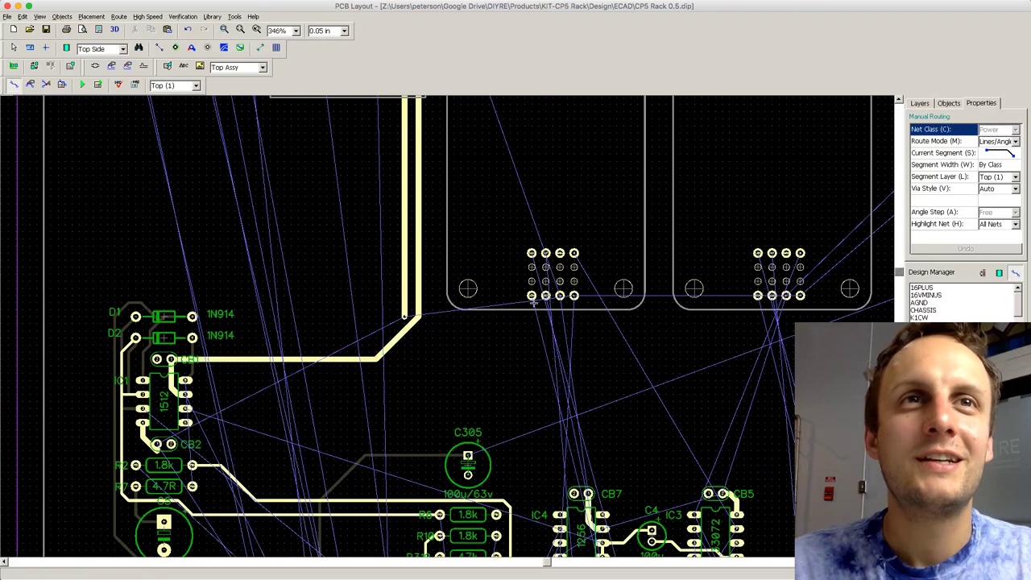
pyautogui.click(419, 315)
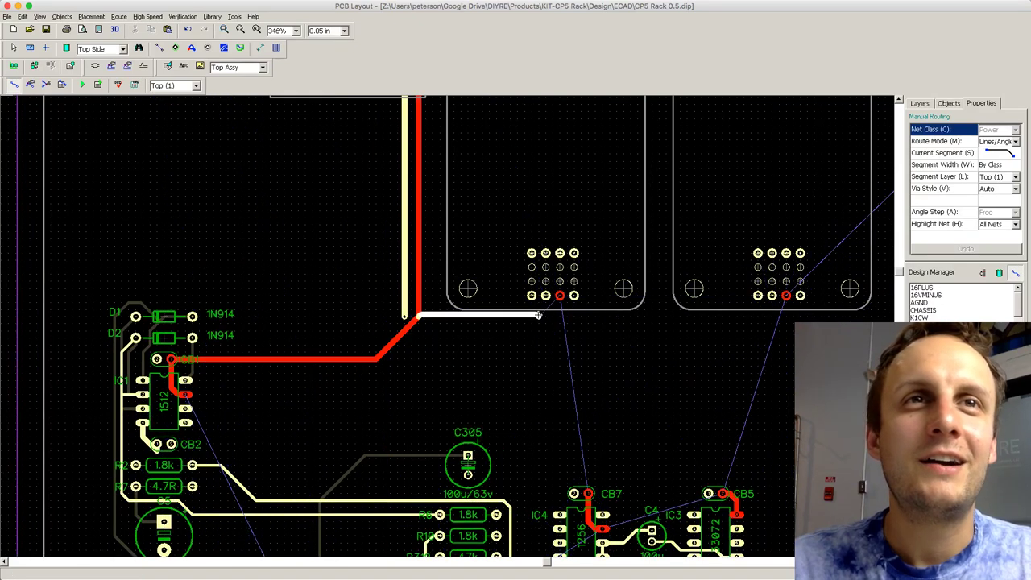
pyautogui.press('Escape')
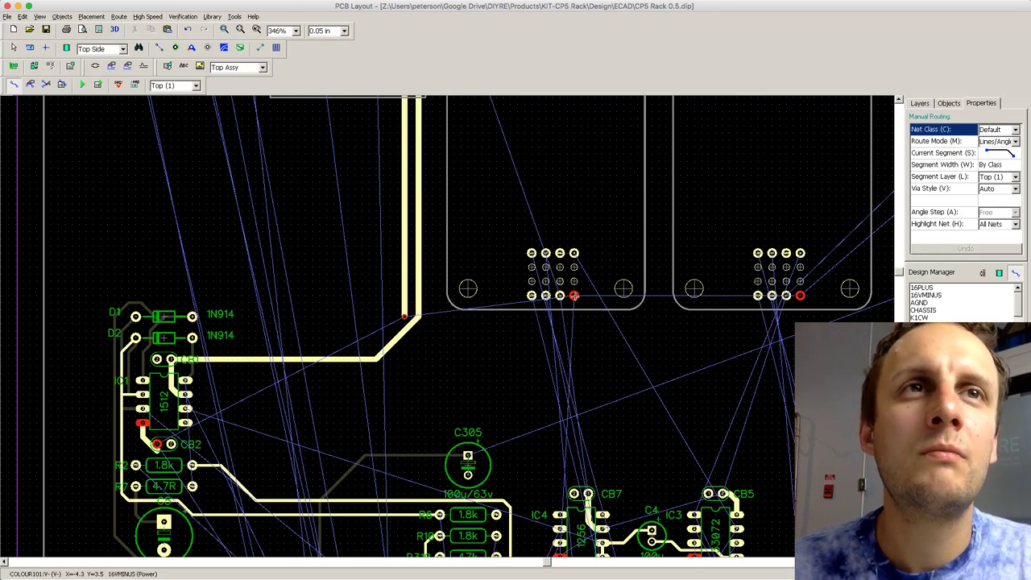
# Step: Route 16VMINUS on the top layer horizontally below both COLOUR module connectors, joining their V- pins and ending just short of the 16PLUS trunk
pyautogui.click(573, 296)
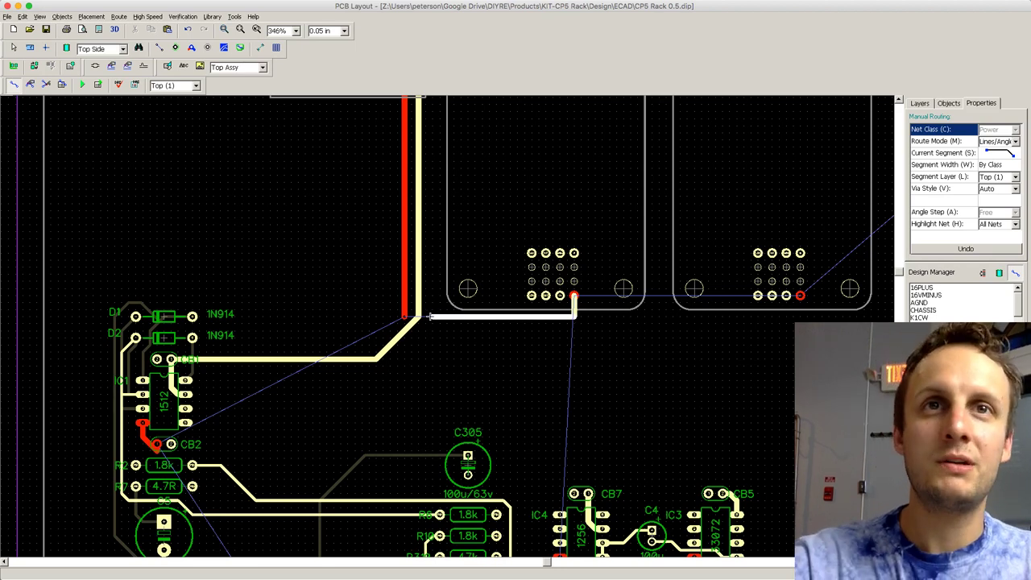
pyautogui.click(430, 316)
pyautogui.click(570, 317)
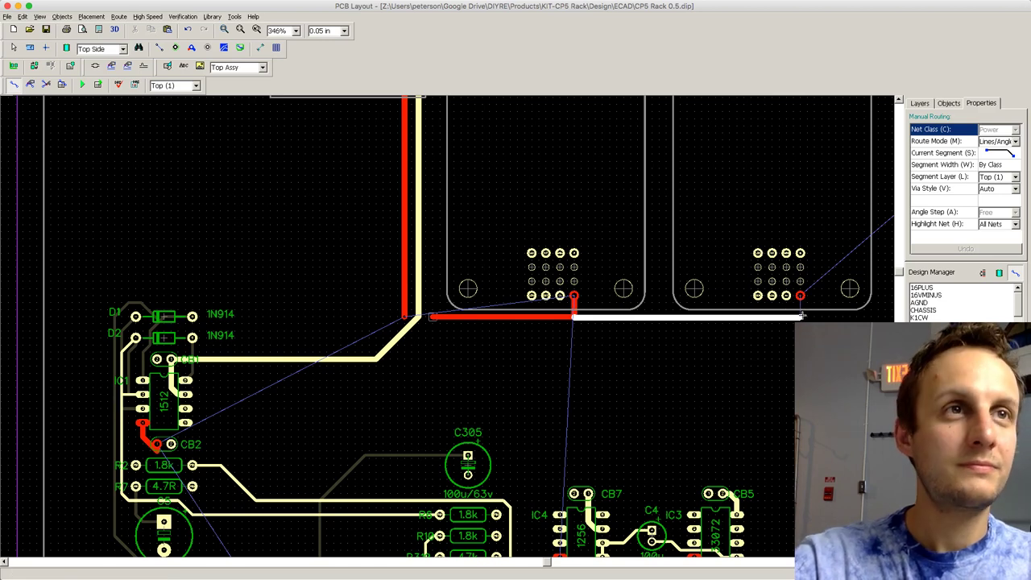
pyautogui.click(802, 316)
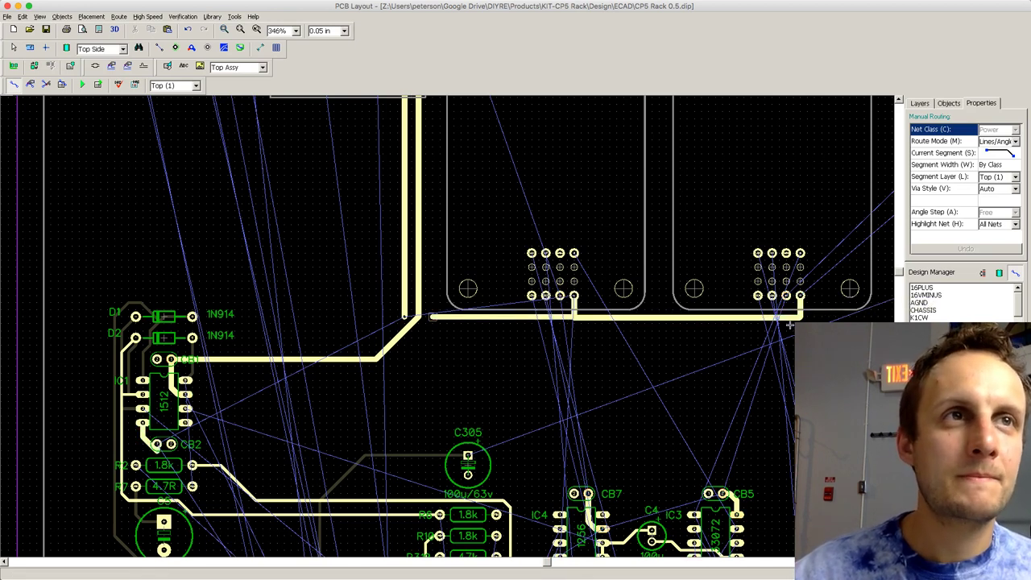
# Step: Route 16PLUS on the top layer from the trunk's diagonal corner, parallel below 16VMINUS, to beneath the second module's V+ pin
pyautogui.click(399, 327)
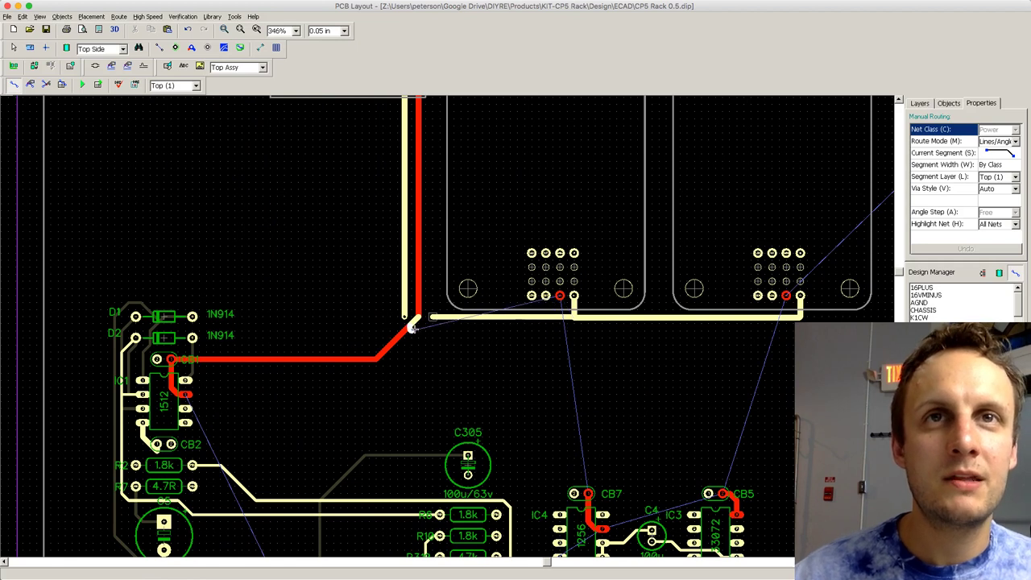
pyautogui.click(412, 329)
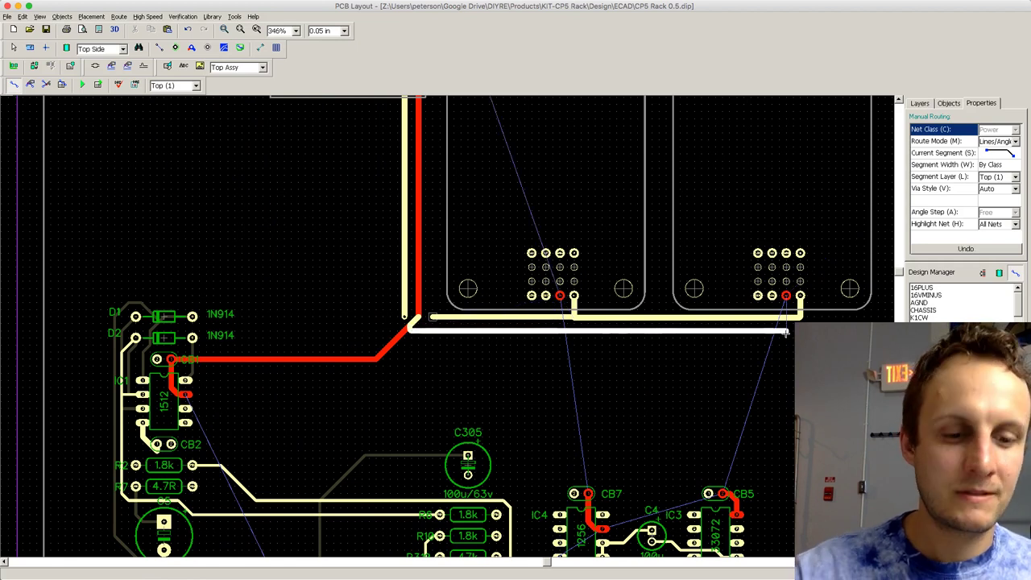
pyautogui.press('Return')
# Step: Route bottom-layer 16PLUS stubs from the V+ pins of both COLOUR module connectors down to the horizontal 16PLUS trace
pyautogui.press('b')
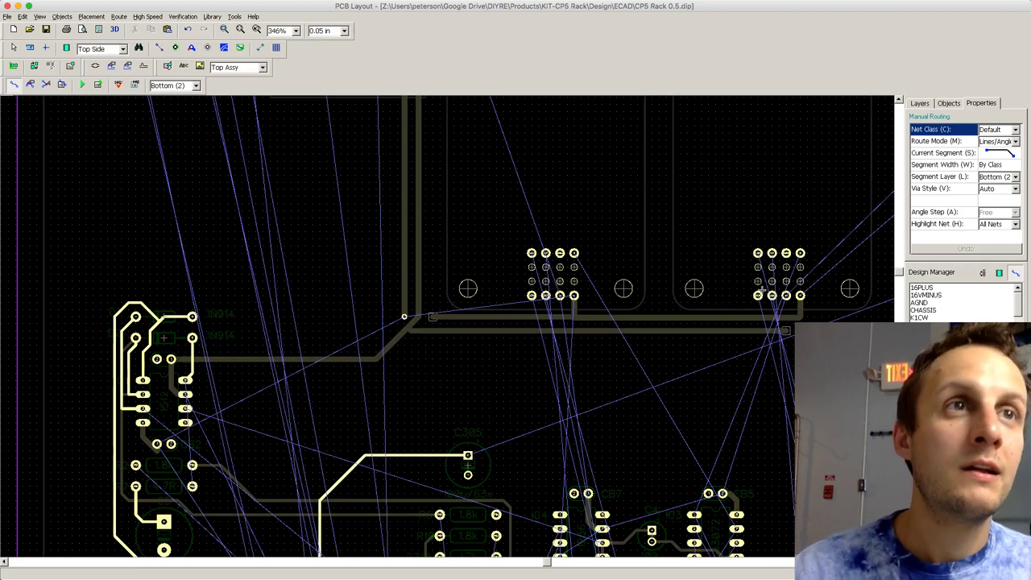
pyautogui.click(785, 294)
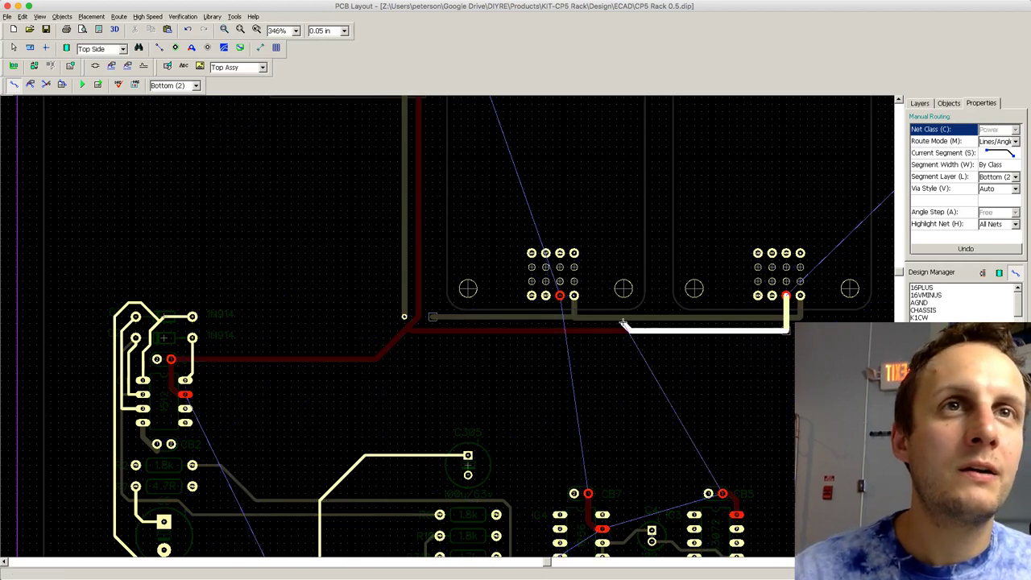
pyautogui.press('Escape')
pyautogui.click(786, 297)
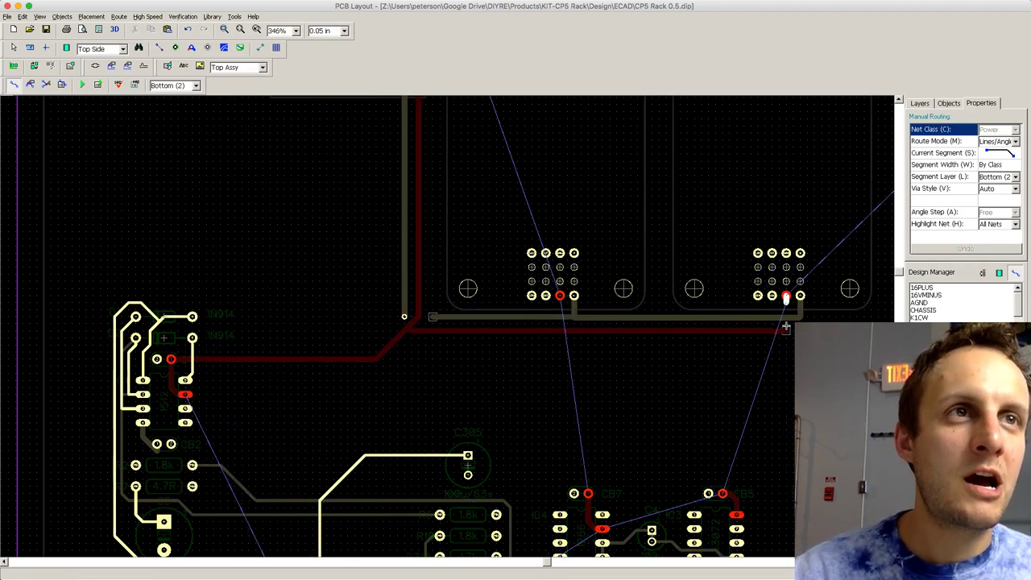
pyautogui.click(785, 326)
pyautogui.click(786, 329)
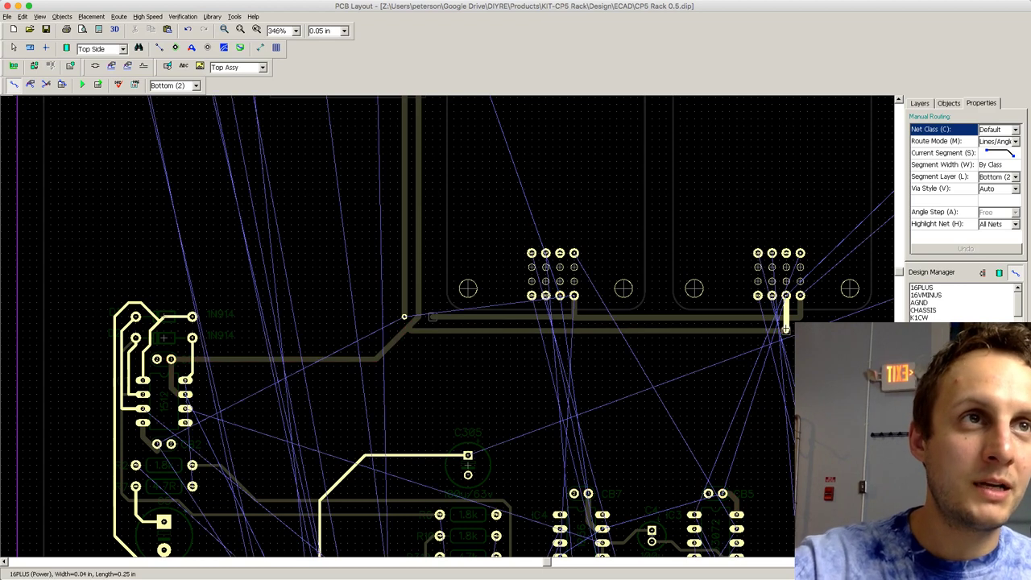
pyautogui.click(559, 298)
pyautogui.doubleClick(559, 330)
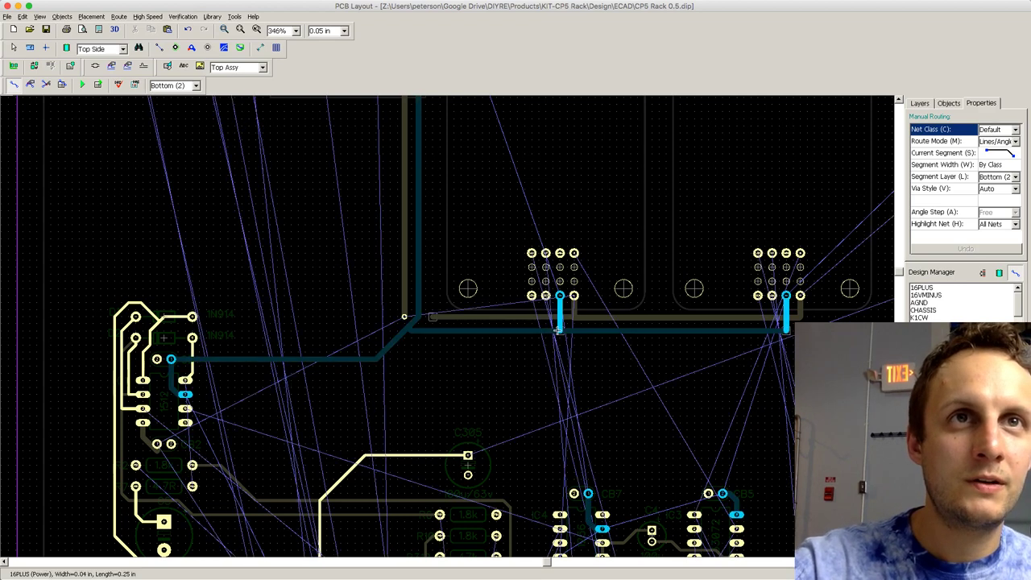
# Step: Route a short bottom-layer 16VMINUS jumper under the 16PLUS trunk, from the trunk via to the start of the horizontal 16VMINUS trace
pyautogui.click(431, 317)
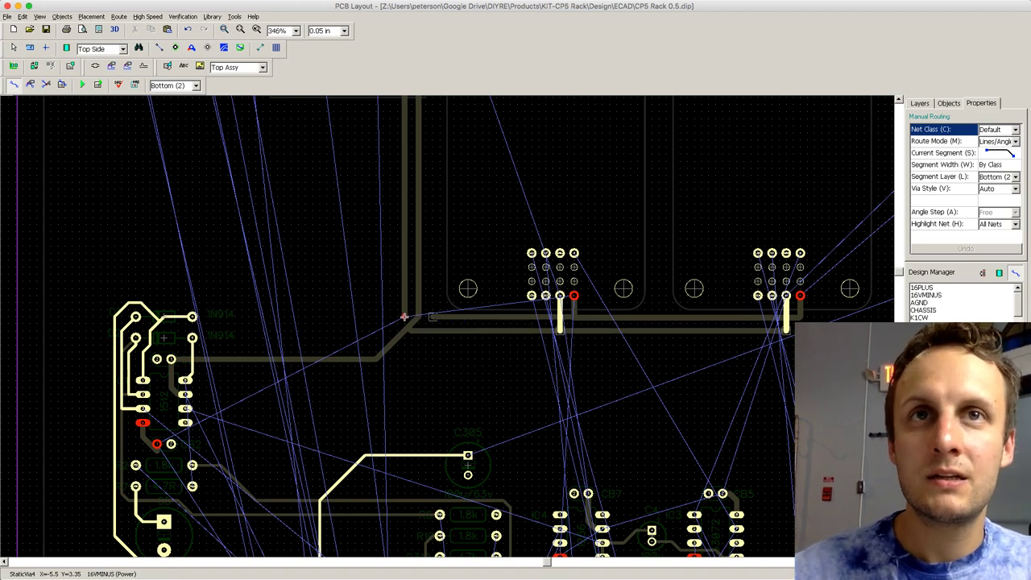
pyautogui.click(433, 316)
pyautogui.doubleClick(433, 316)
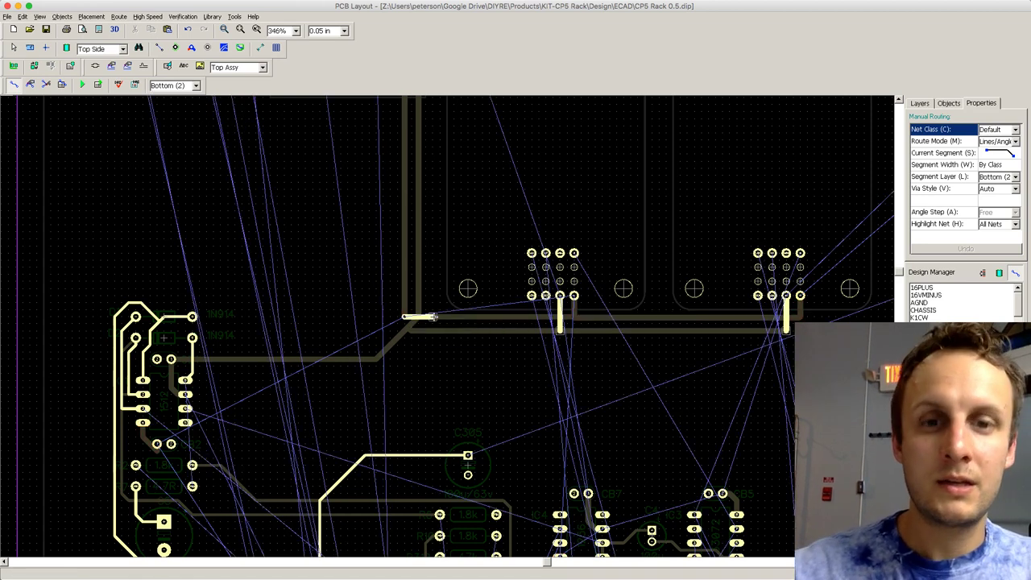
# Step: Place default static vias at the 16VMINUS jumper's end and both 16PLUS stub ends, and check the connections on both layers
pyautogui.click(191, 48)
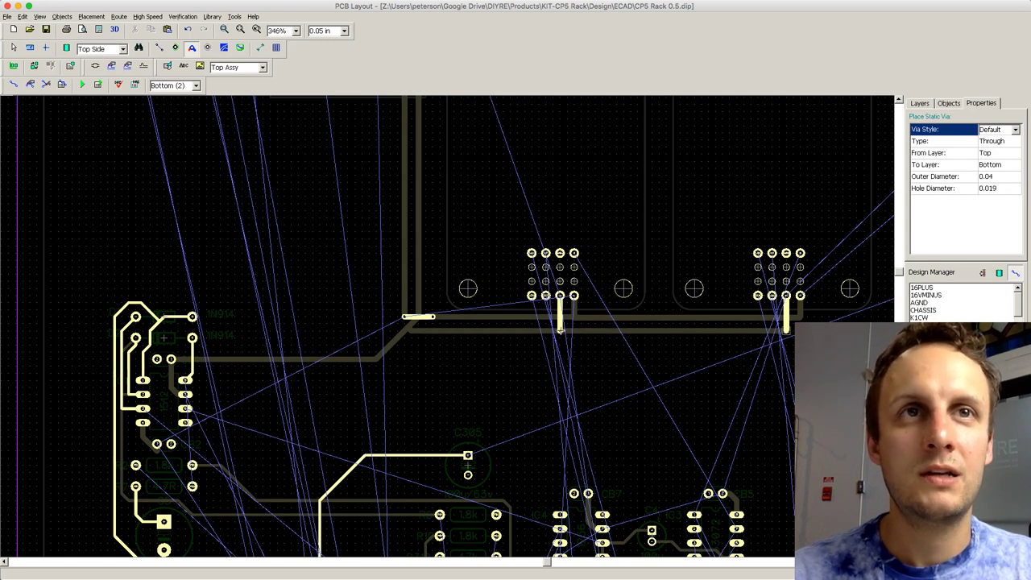
pyautogui.press('t')
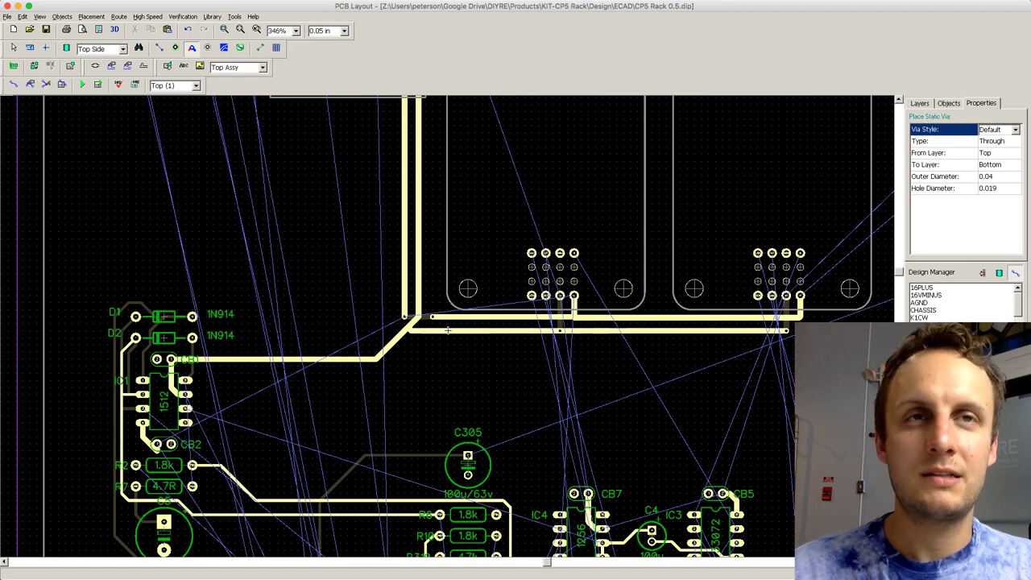
pyautogui.scroll(-3, 612, 350)
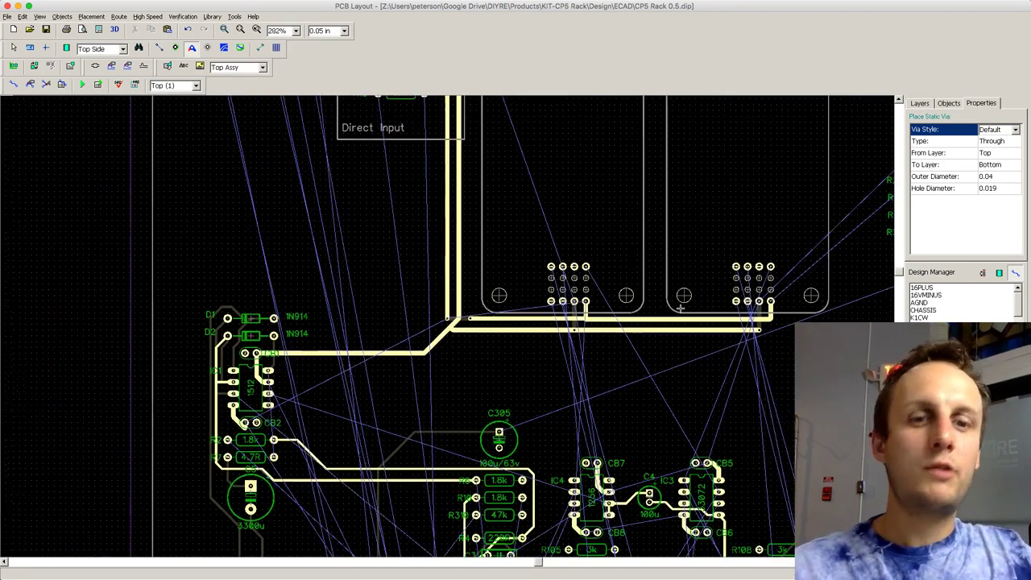
pyautogui.press('b')
pyautogui.scroll(1, 686, 323)
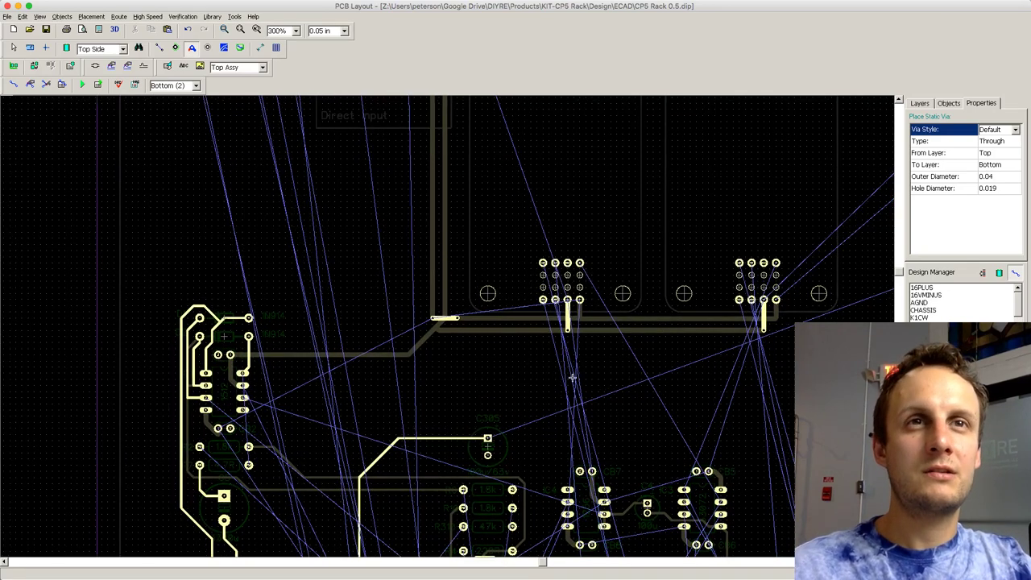
pyautogui.scroll(-1, 572, 377)
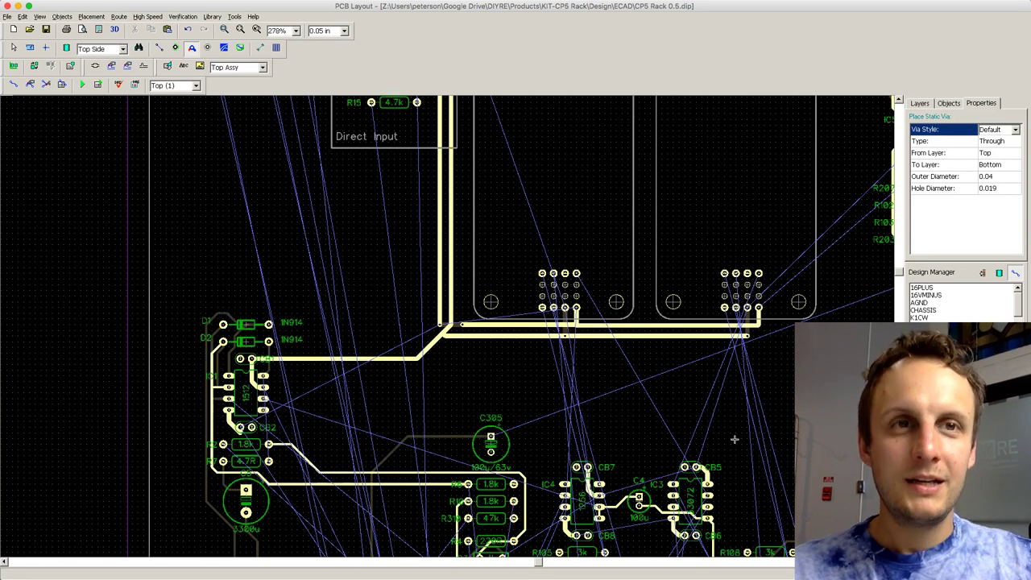
# Step: Route 16VMINUS on the top layer from the trunk via diagonally, above CB1 and around IC1's outer side to IC1 pin 4
pyautogui.moveTo(535, 566); pyautogui.dragTo(496, 568)
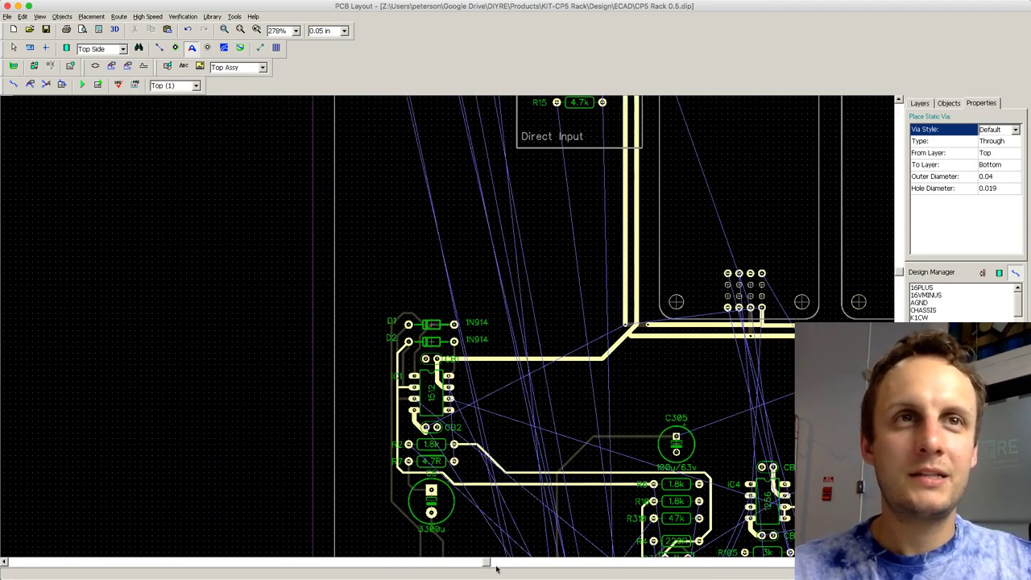
pyautogui.scroll(-3, 899, 281)
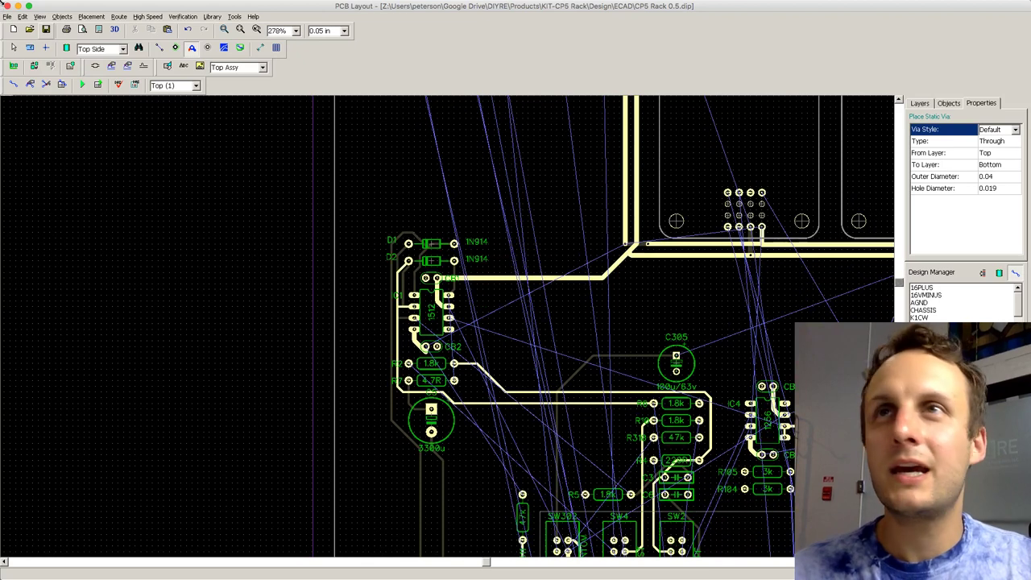
pyautogui.click(13, 83)
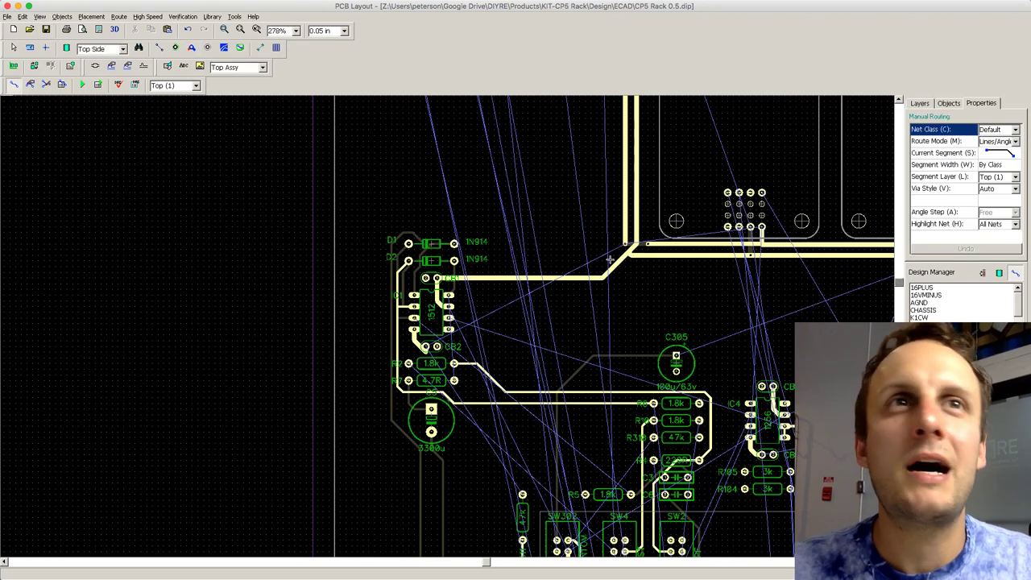
pyautogui.click(623, 244)
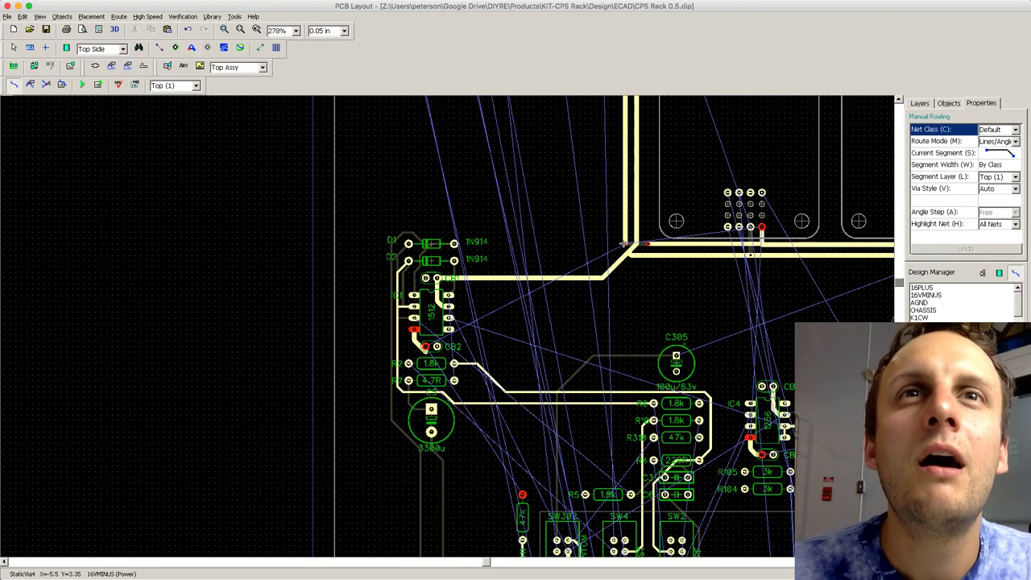
pyautogui.click(623, 244)
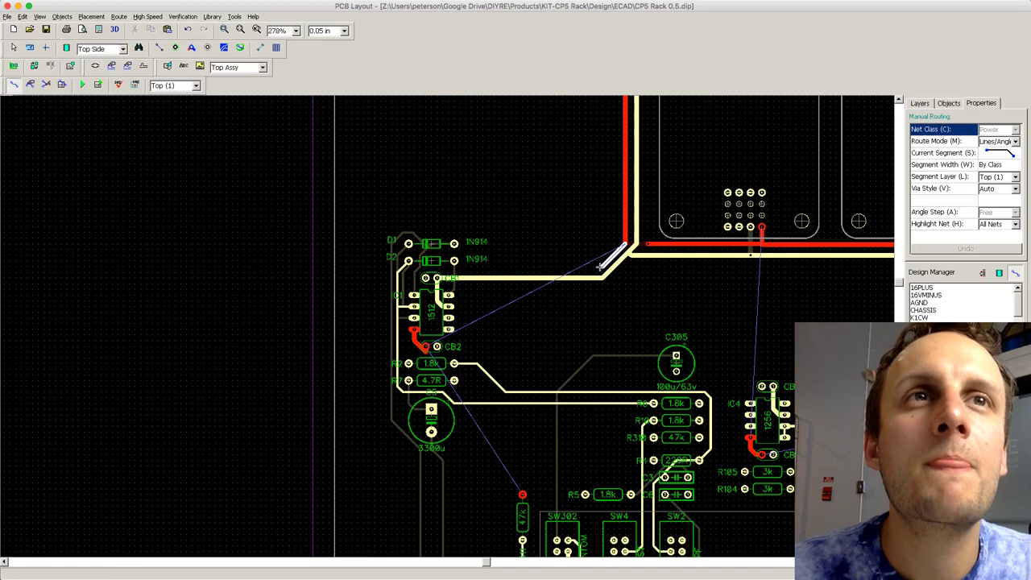
pyautogui.click(600, 266)
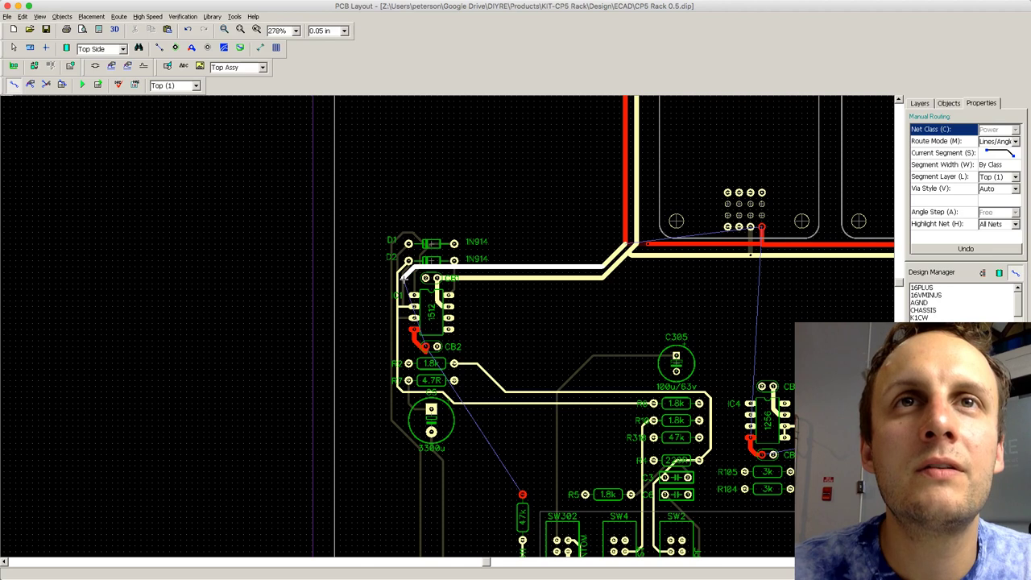
pyautogui.click(402, 277)
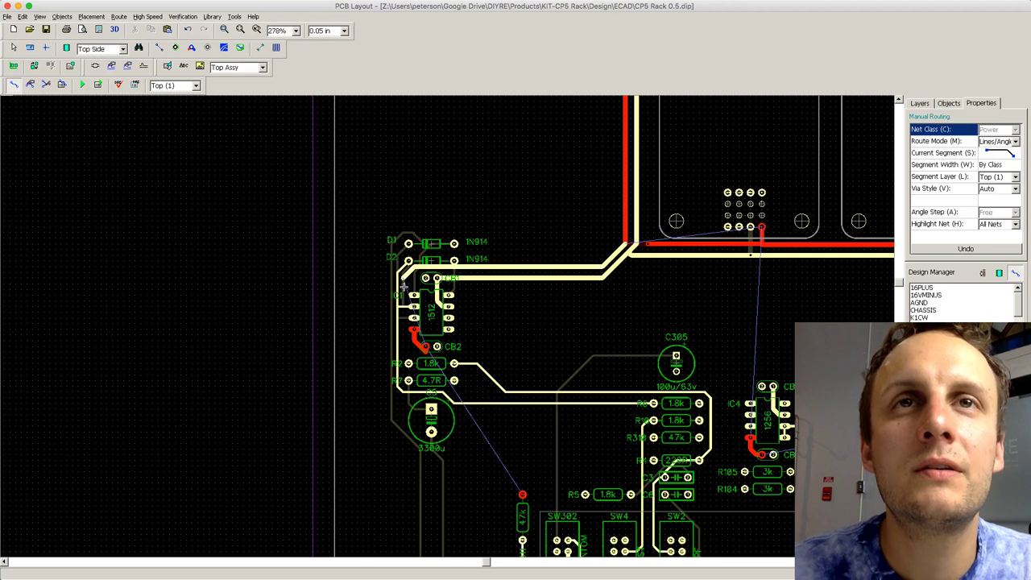
pyautogui.click(412, 344)
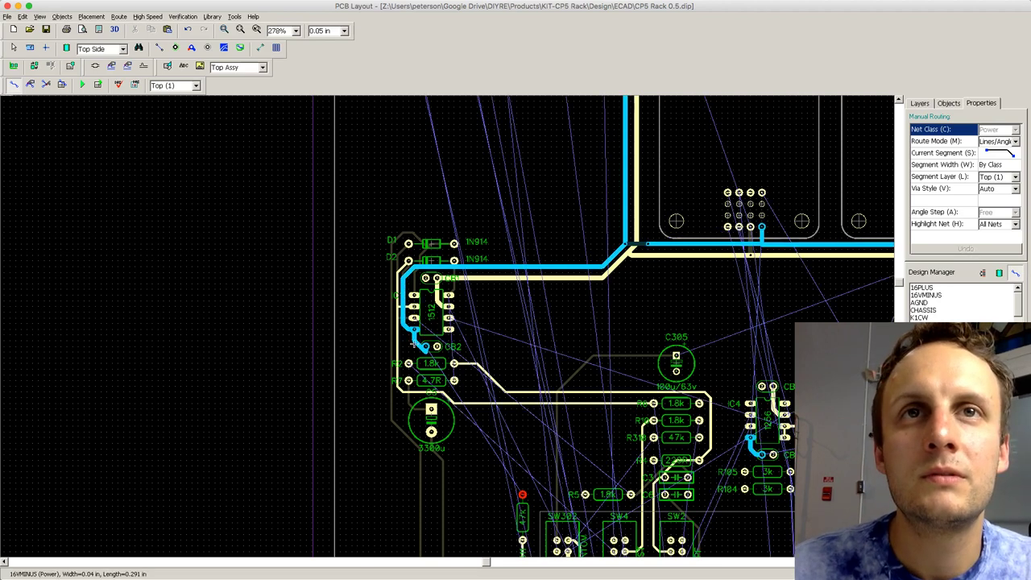
# Step: Delete the top-layer Net 23 trace running from D2 past IC1 pin 2 and around R2 and R7
pyautogui.scroll(1, 363, 320)
pyautogui.rightClick(363, 320)
pyautogui.click(406, 306)
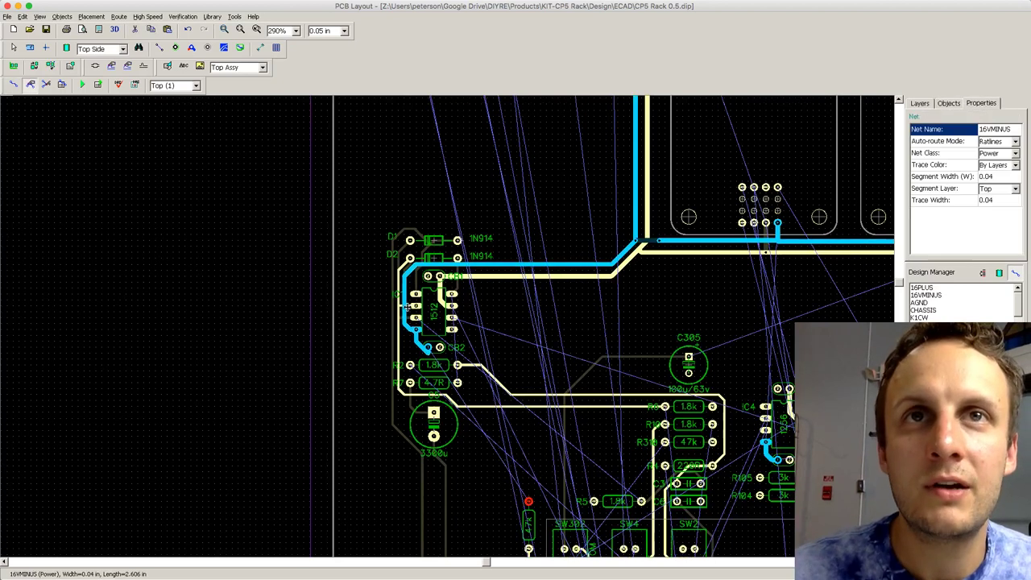
pyautogui.scroll(5, 379, 314)
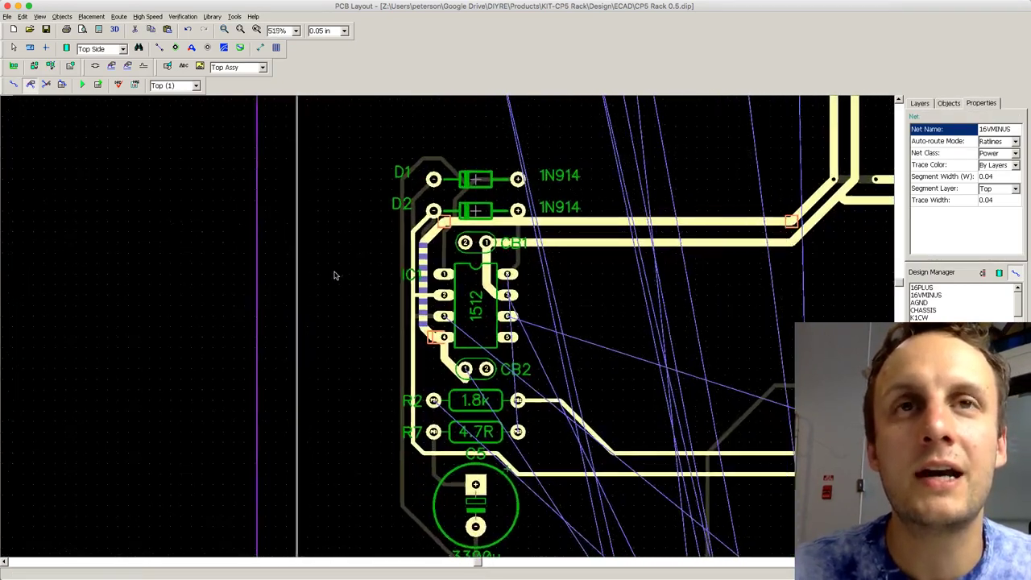
pyautogui.scroll(2, 363, 322)
pyautogui.press('Escape')
pyautogui.click(449, 296)
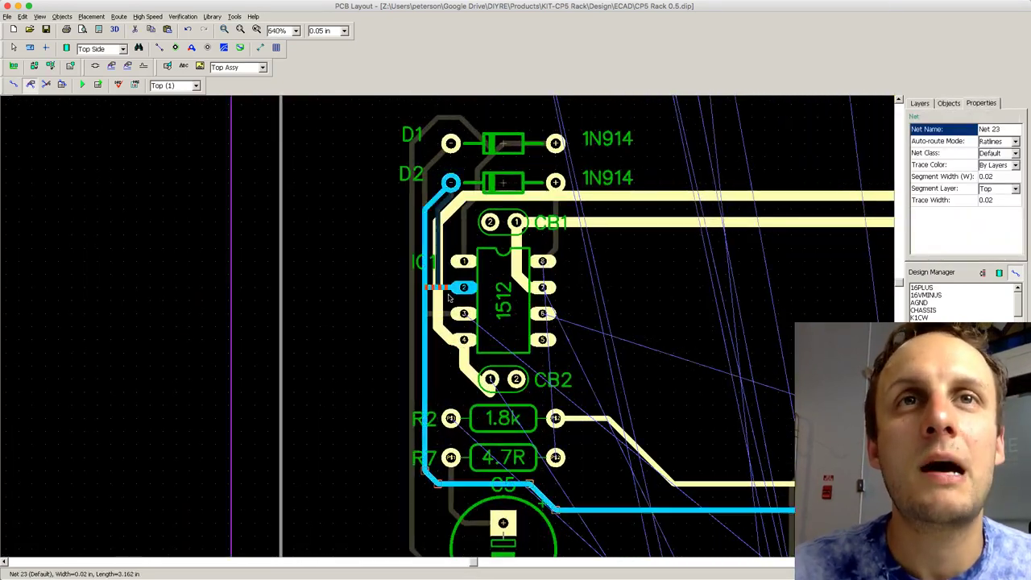
pyautogui.press('Escape')
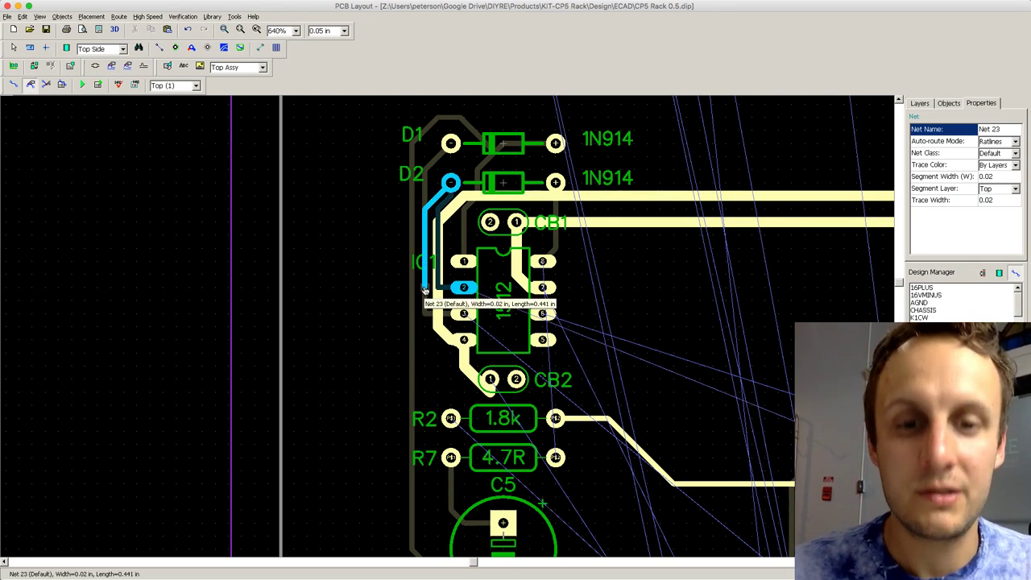
pyautogui.click(424, 290)
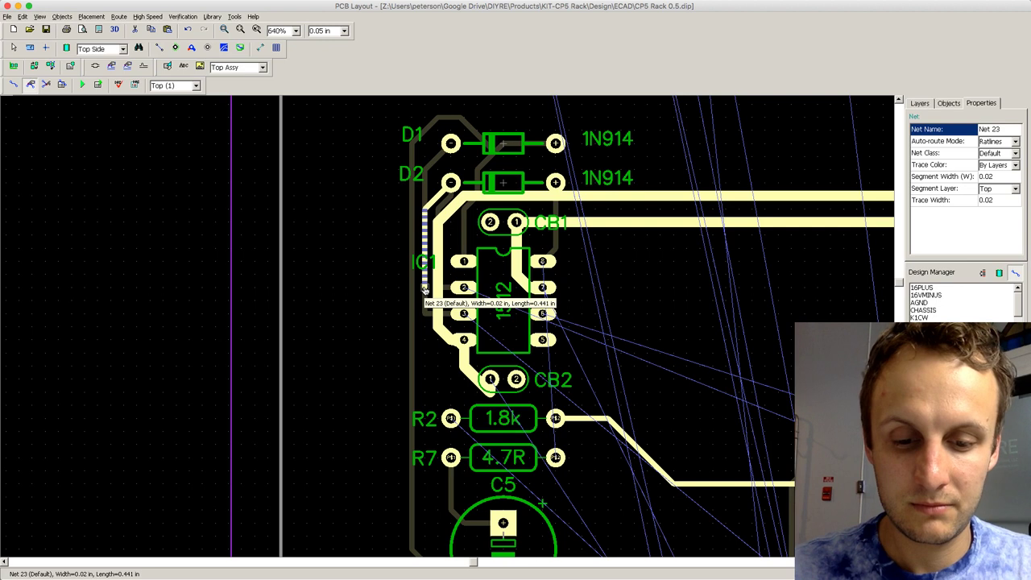
pyautogui.press('Delete')
pyautogui.scroll(-1, 425, 296)
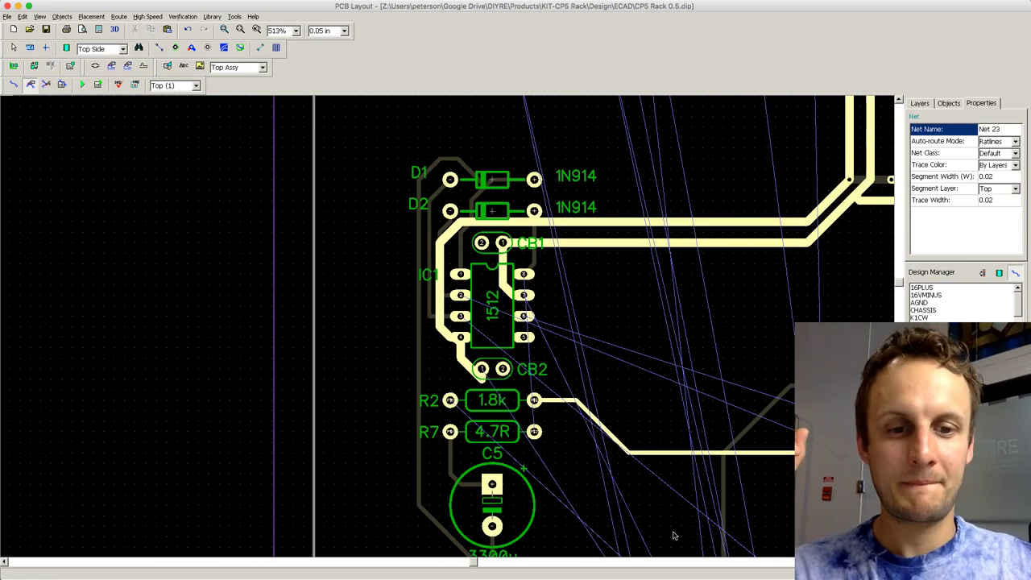
pyautogui.scroll(-1, 592, 451)
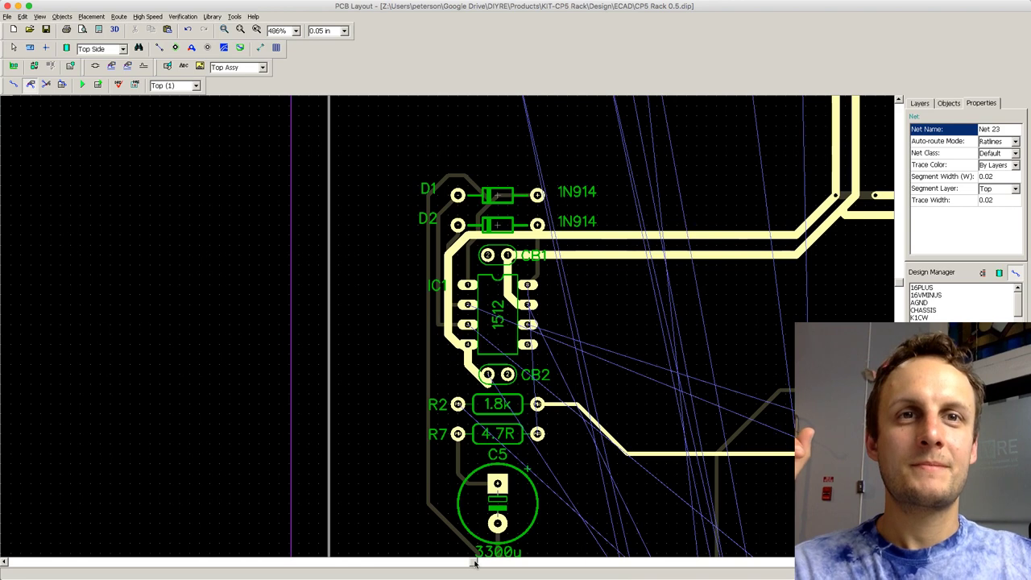
# Step: Review the rerouted power traces and remaining ratlines around IC1, the COLOUR modules and the Direct Input section
pyautogui.moveTo(475, 563); pyautogui.dragTo(537, 560)
pyautogui.scroll(-6, 543, 465)
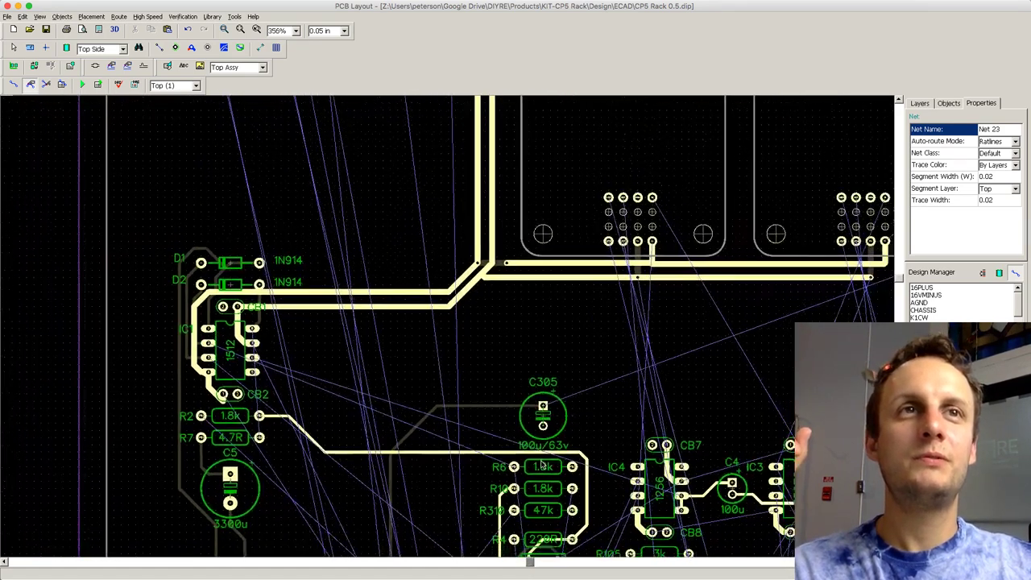
pyautogui.scroll(-3, 542, 466)
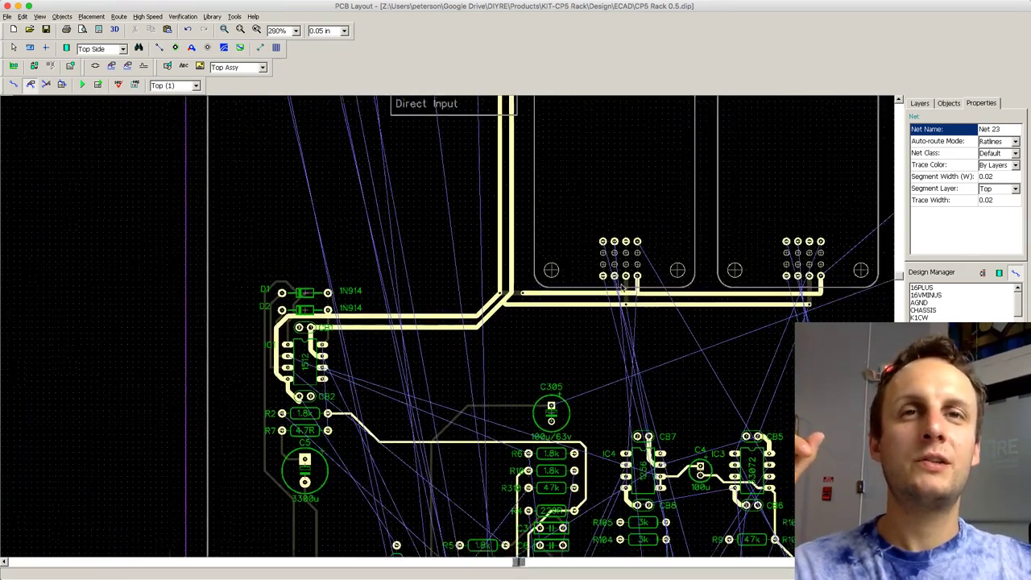
pyautogui.scroll(-3, 623, 286)
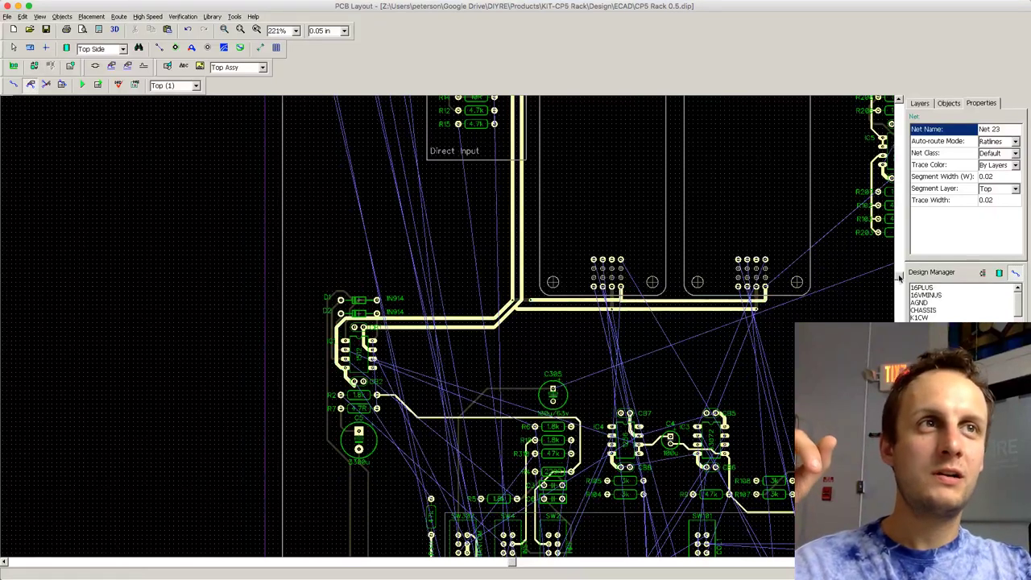
pyautogui.moveTo(900, 278); pyautogui.dragTo(898, 256)
pyautogui.scroll(-1, 574, 323)
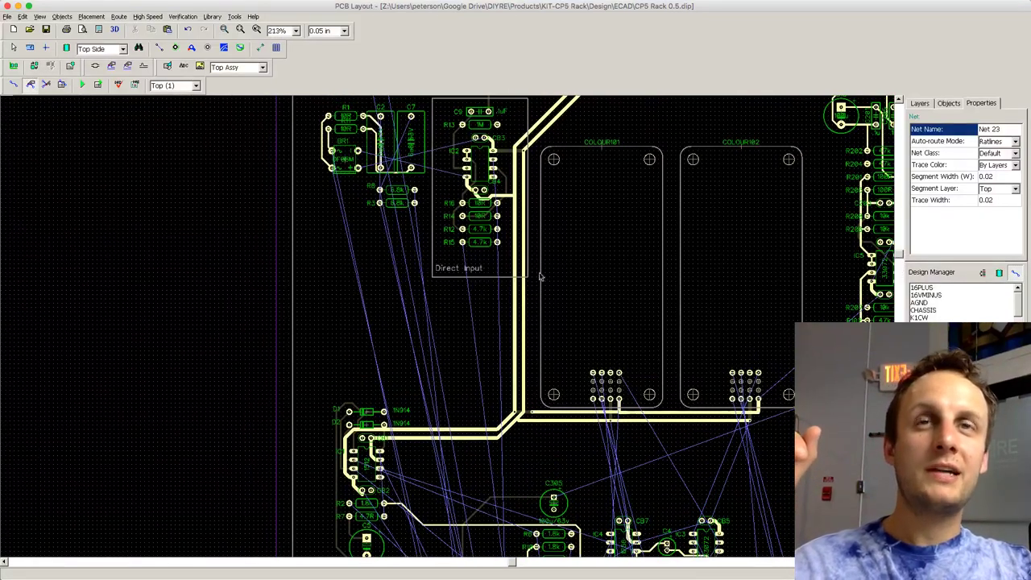
pyautogui.moveTo(898, 255); pyautogui.dragTo(899, 294)
pyautogui.scroll(-2, 649, 260)
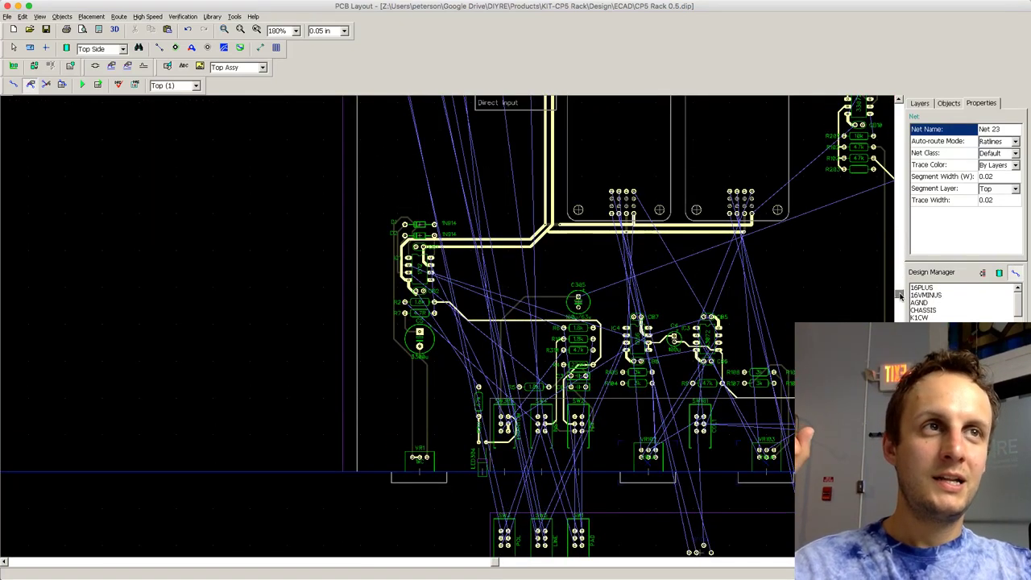
pyautogui.moveTo(899, 294); pyautogui.dragTo(899, 257)
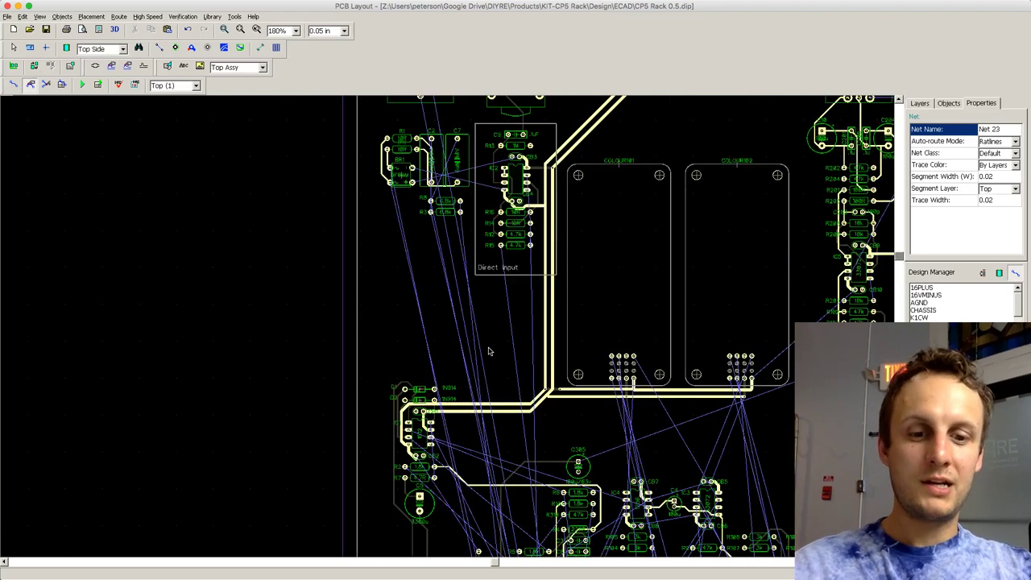
pyautogui.click(491, 376)
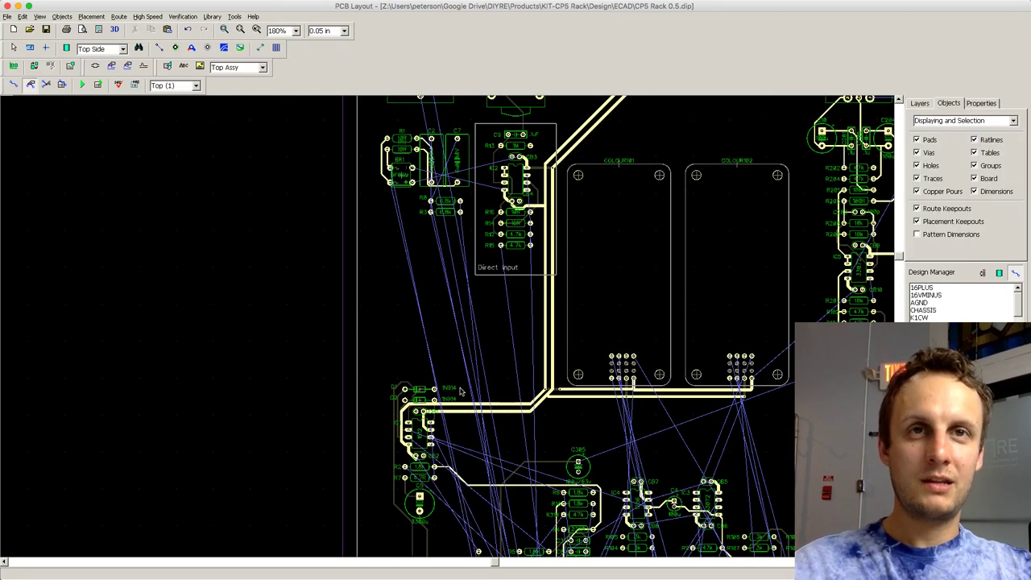
pyautogui.press('b')
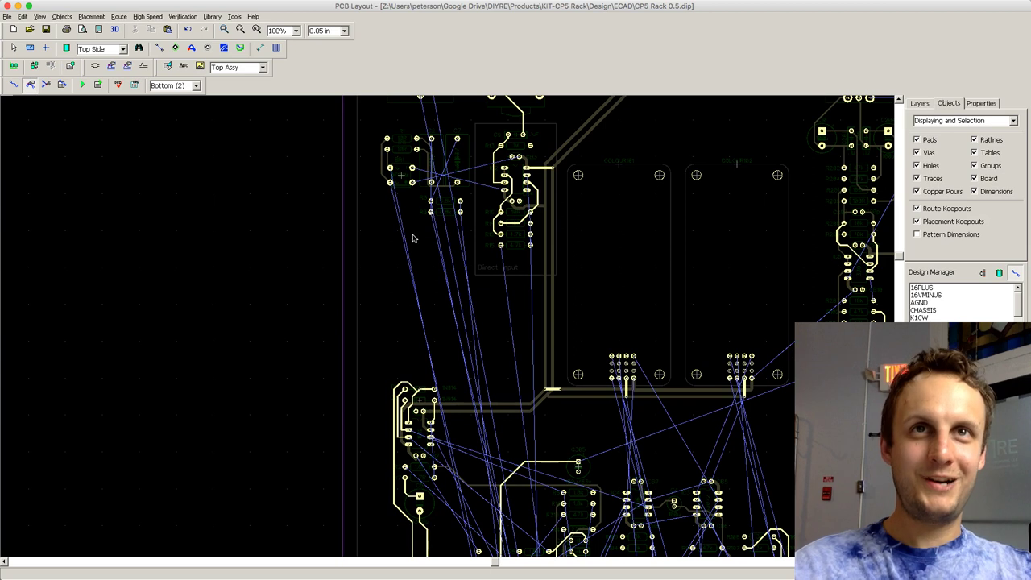
pyautogui.click(14, 84)
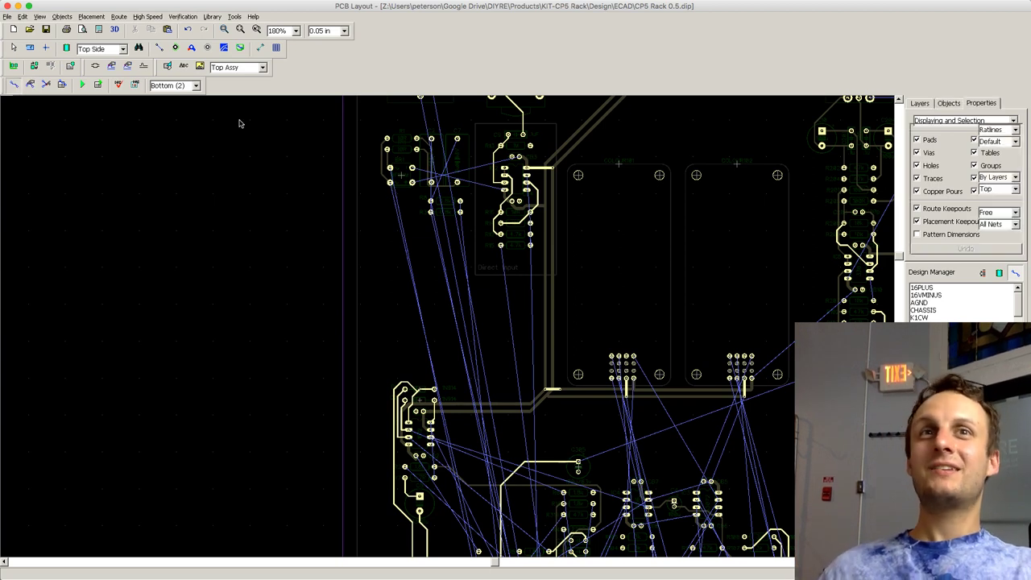
pyautogui.click(390, 170)
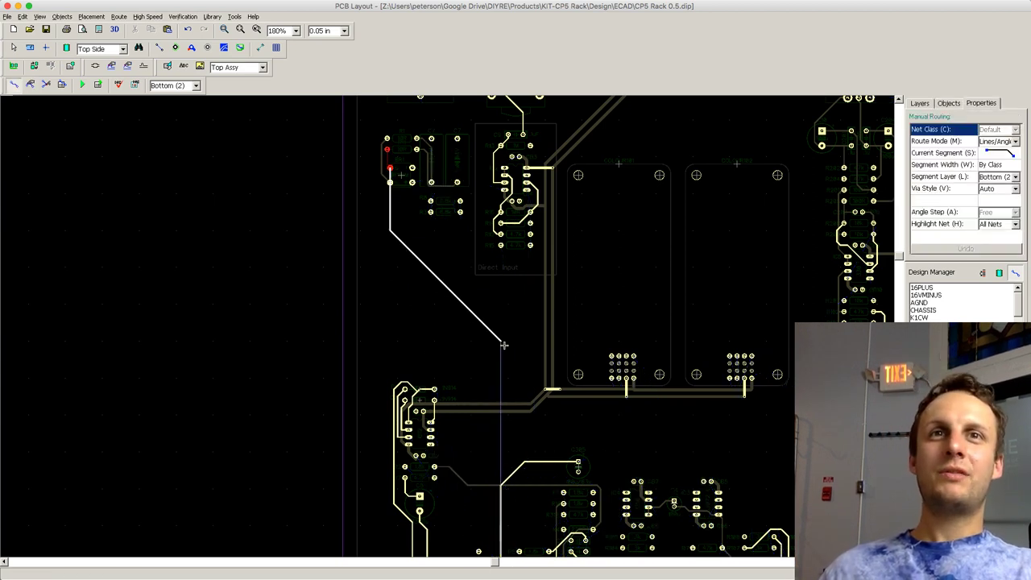
pyautogui.click(402, 178)
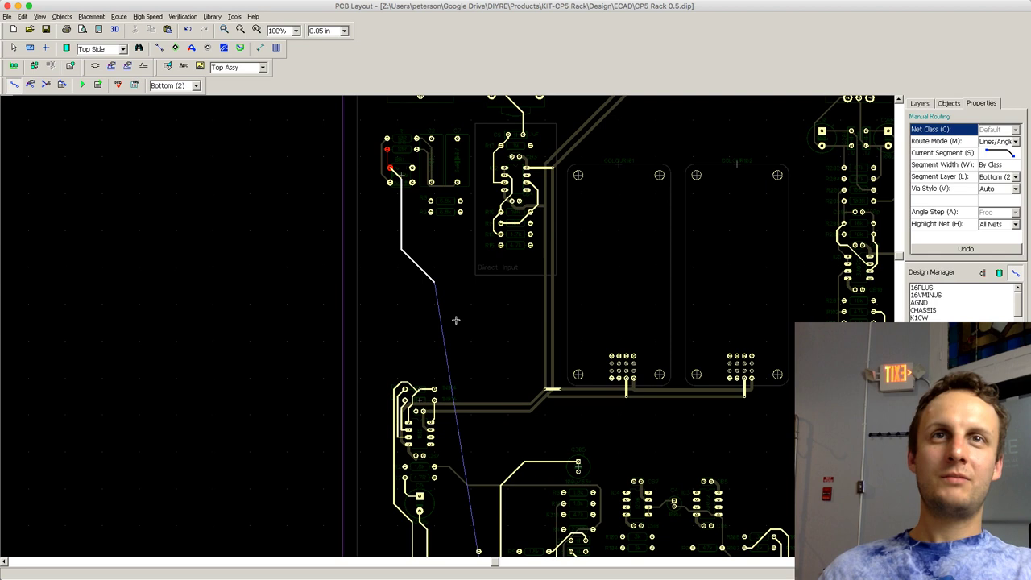
pyautogui.click(486, 396)
pyautogui.scroll(-2, 496, 459)
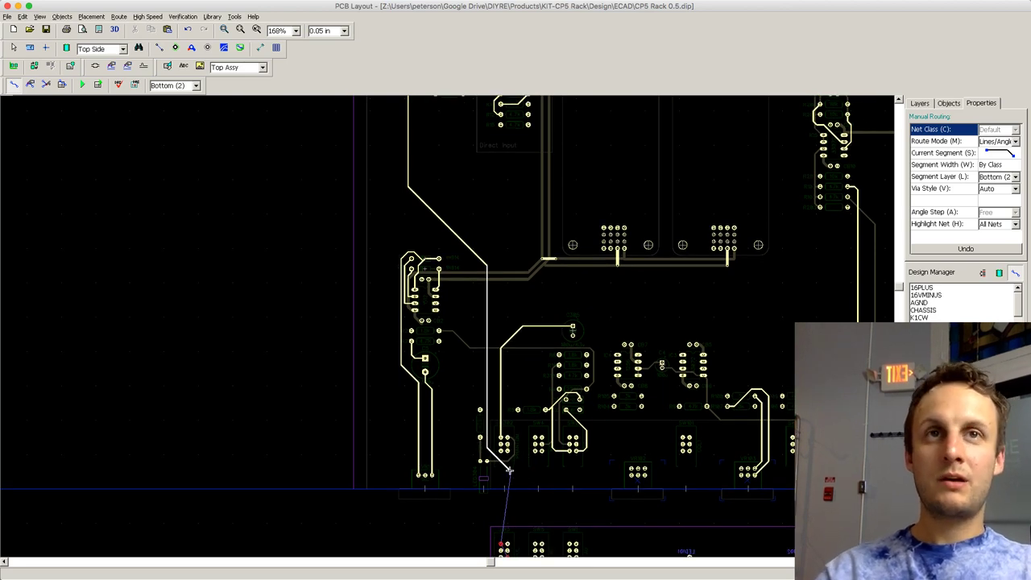
pyautogui.press('Escape')
# Step: Move the component group of R1, BR1, C2, C7, R8 and R3 down the board to just above D1
pyautogui.scroll(5, 899, 288)
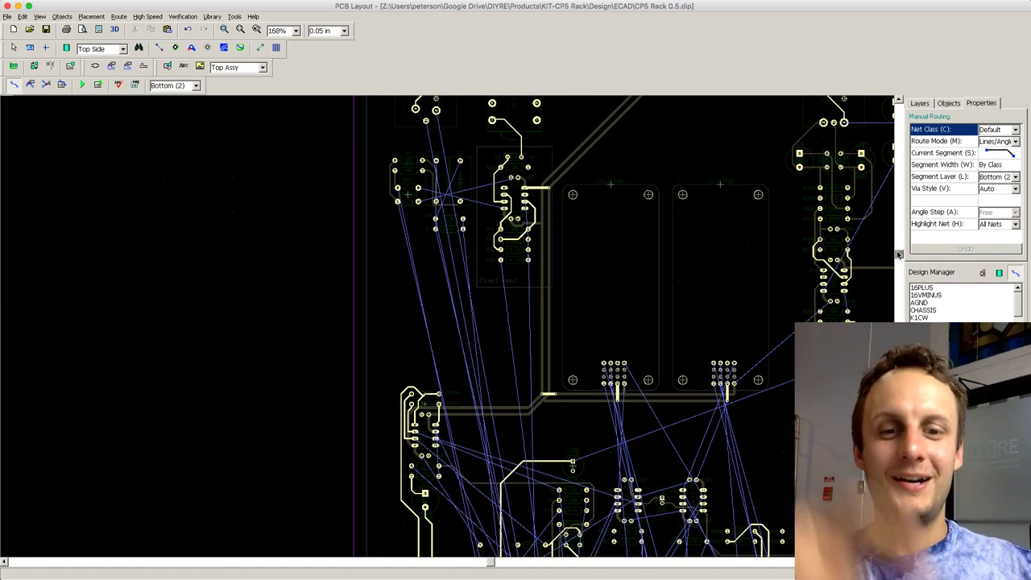
pyautogui.press('t')
pyautogui.moveTo(897, 258); pyautogui.dragTo(898, 264)
pyautogui.scroll(-3, 412, 347)
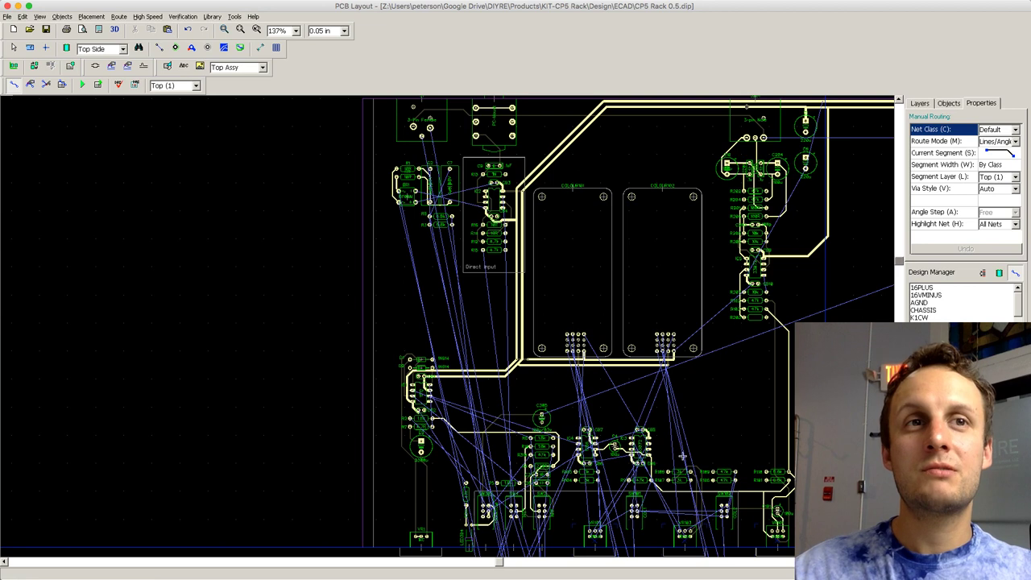
pyautogui.click(14, 50)
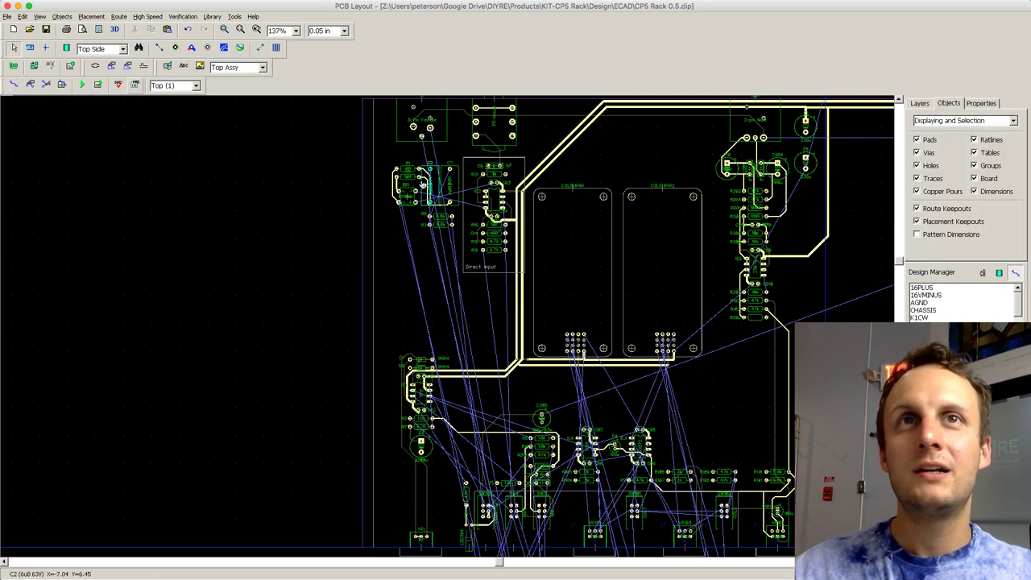
pyautogui.moveTo(455, 166); pyautogui.dragTo(442, 287)
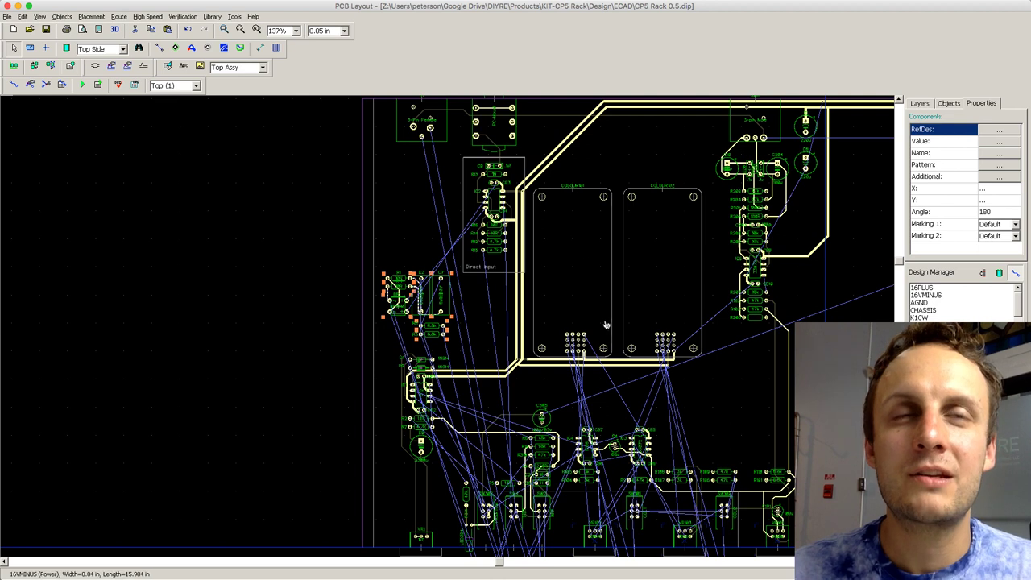
pyautogui.click(495, 322)
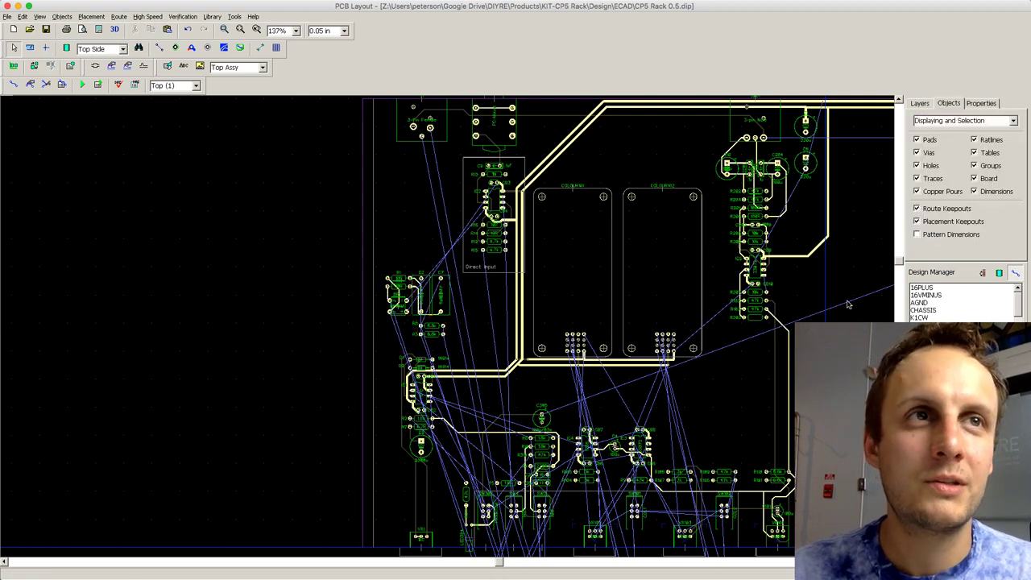
# Step: Shift the group from D1 and D2 through IC1 to C5 0.3 in left and 0.25 in up, toward the board edge
pyautogui.moveTo(906, 269); pyautogui.dragTo(903, 282)
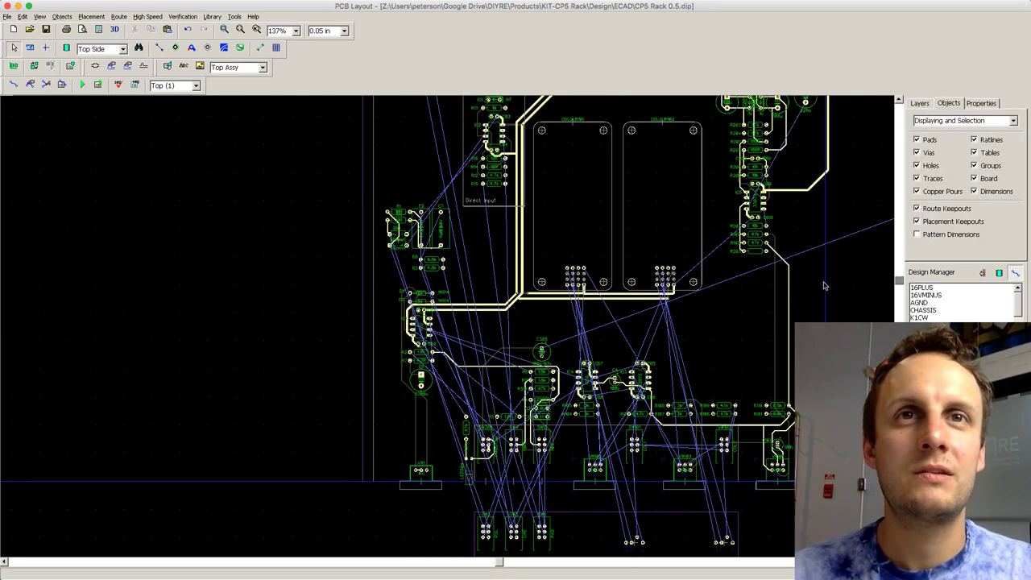
pyautogui.scroll(3, 451, 318)
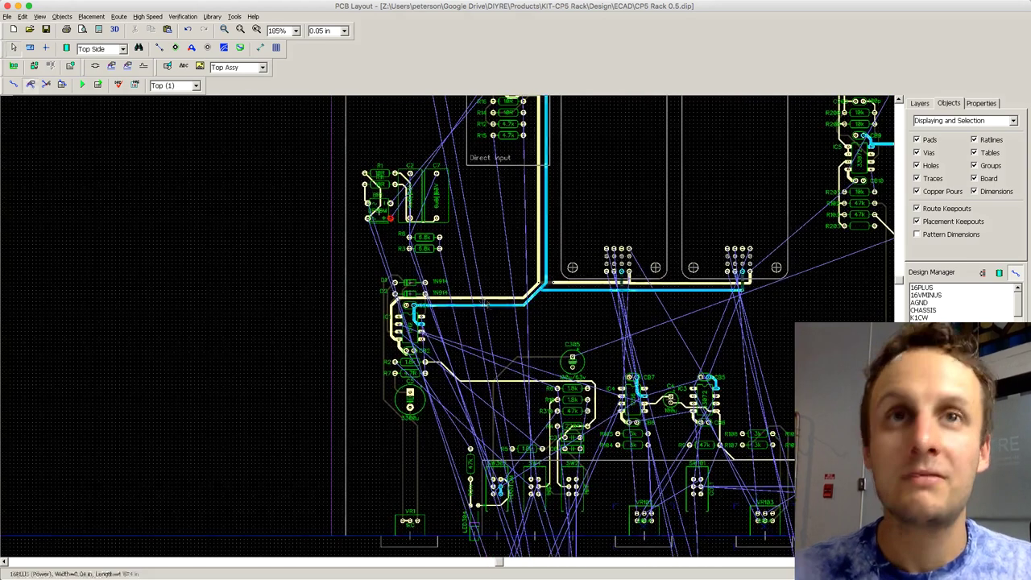
pyautogui.click(478, 298)
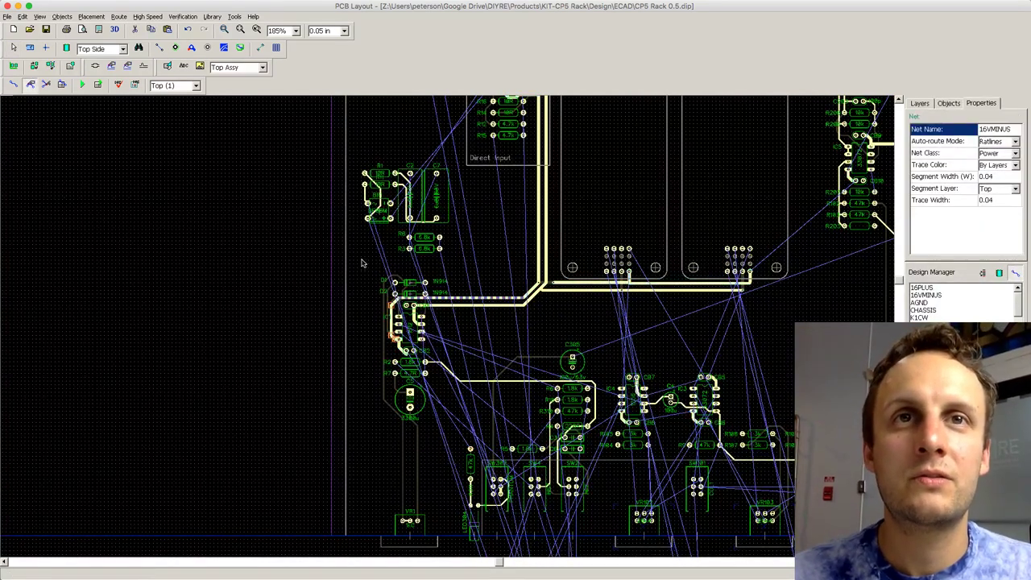
pyautogui.moveTo(362, 262); pyautogui.dragTo(487, 429)
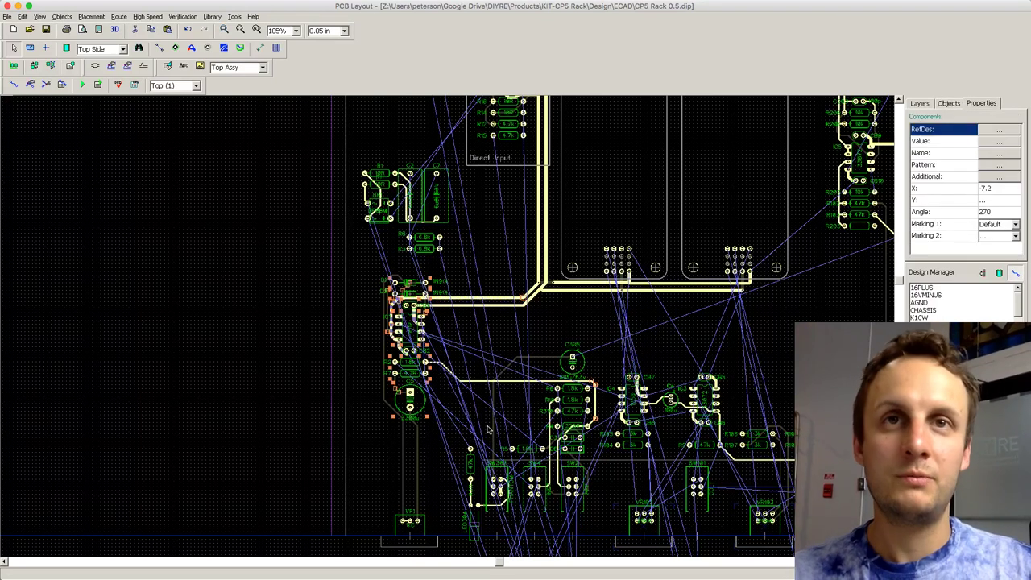
pyautogui.press('Left')
pyautogui.press('Left')
pyautogui.press('Left')
pyautogui.press('Left')
pyautogui.press('Left')
pyautogui.press('Left')
pyautogui.press('Up')
pyautogui.press('Up')
pyautogui.press('Up')
pyautogui.press('Up')
pyautogui.press('Up')
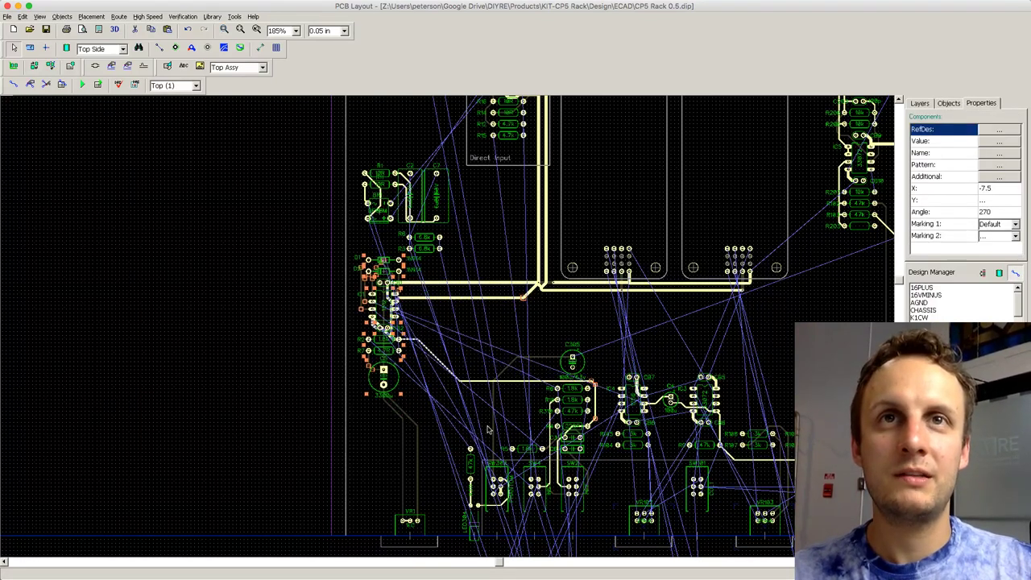
pyautogui.click(428, 266)
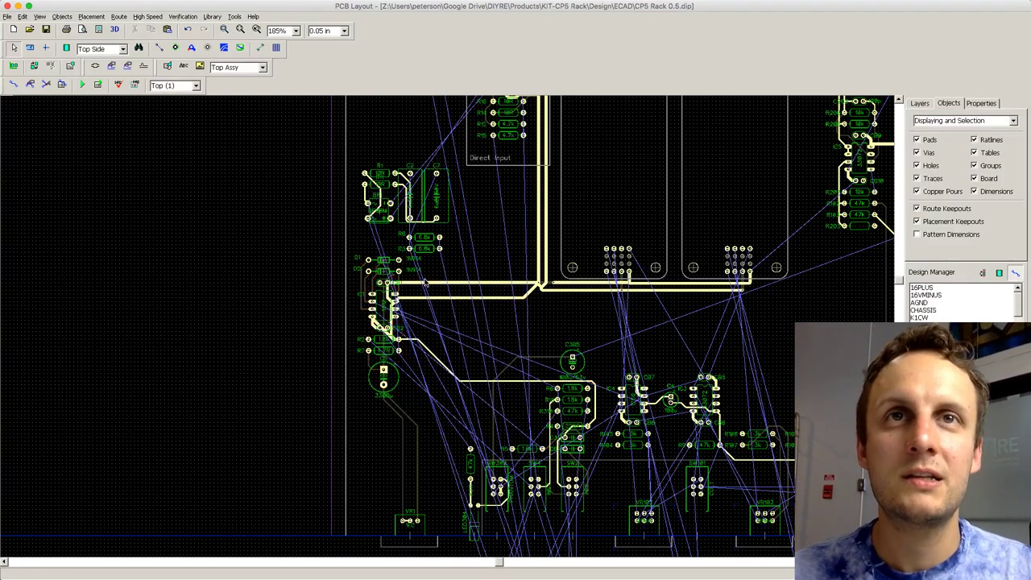
# Step: Delete the 16VMINUS branch from the trunk to IC1, and undo the deletion of the whole 16PLUS trace
pyautogui.click(425, 283)
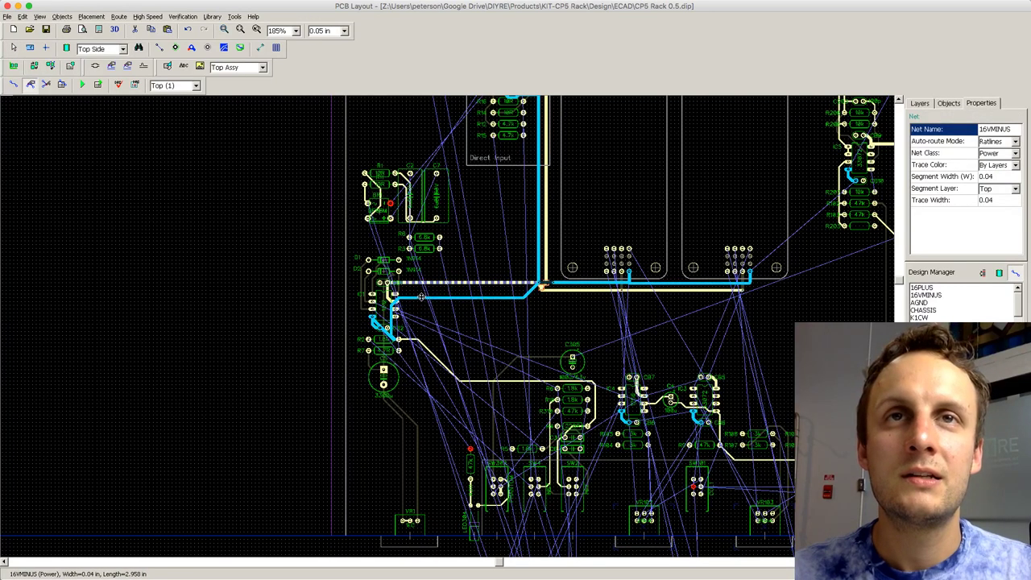
pyautogui.moveTo(420, 296); pyautogui.dragTo(428, 329)
pyautogui.click(428, 283)
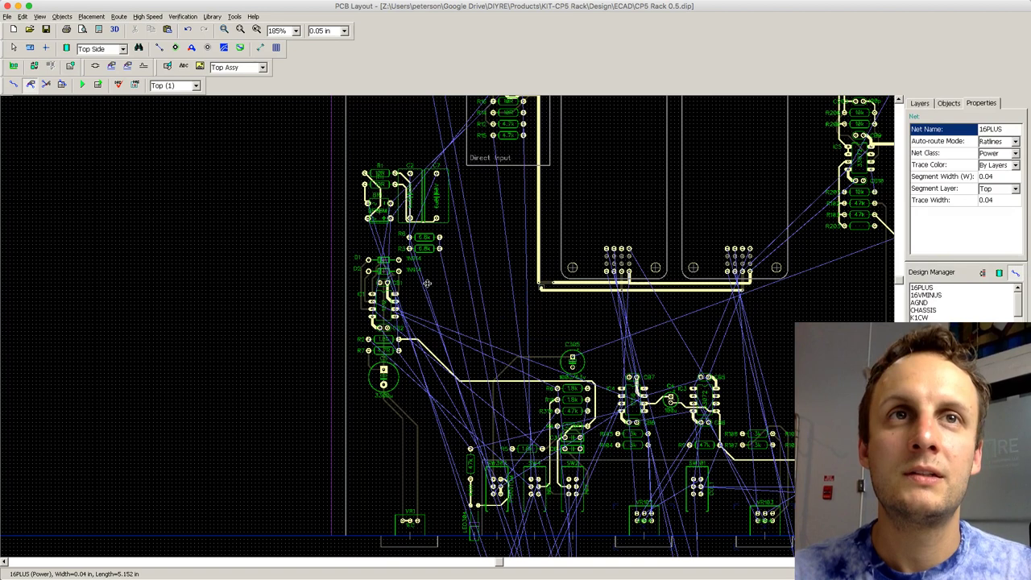
pyautogui.hotkey('ctrl', 'z')
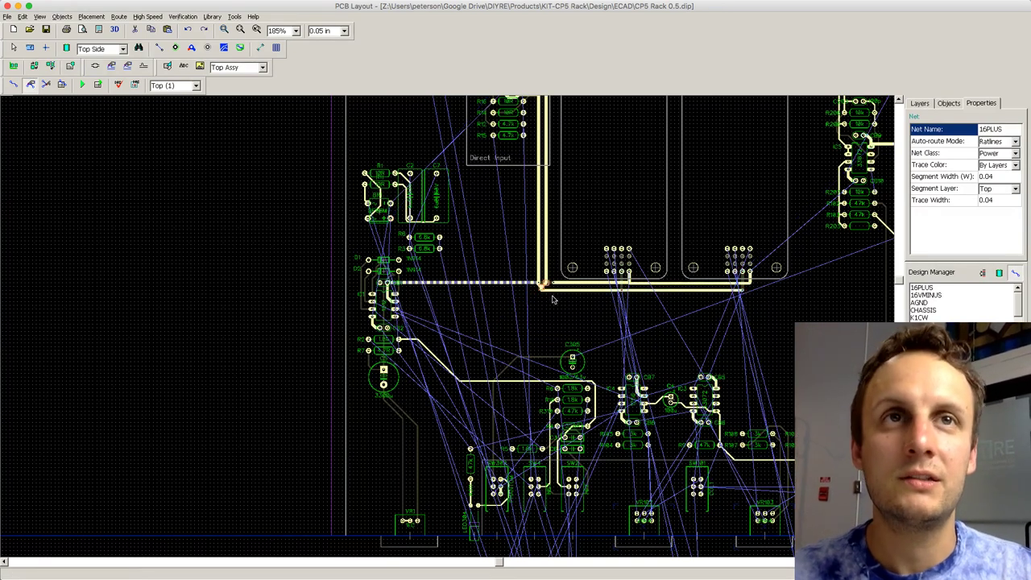
# Step: Unroute only the 16PLUS segment between the trunk and CB1, and square off the remaining 16PLUS trunk corner
pyautogui.click(506, 281)
pyautogui.rightClick(505, 281)
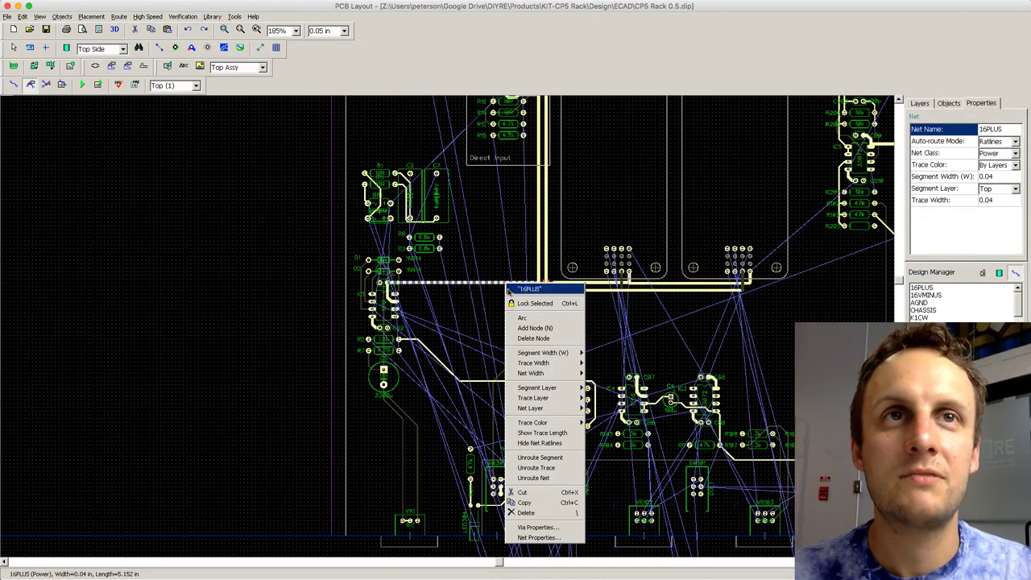
pyautogui.moveTo(565, 362)
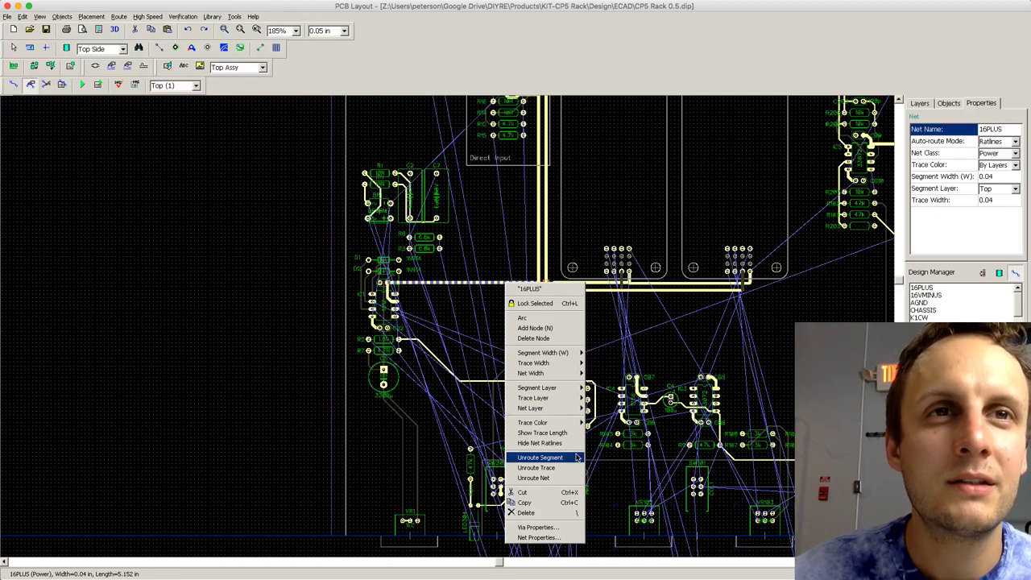
pyautogui.click(540, 457)
pyautogui.click(541, 290)
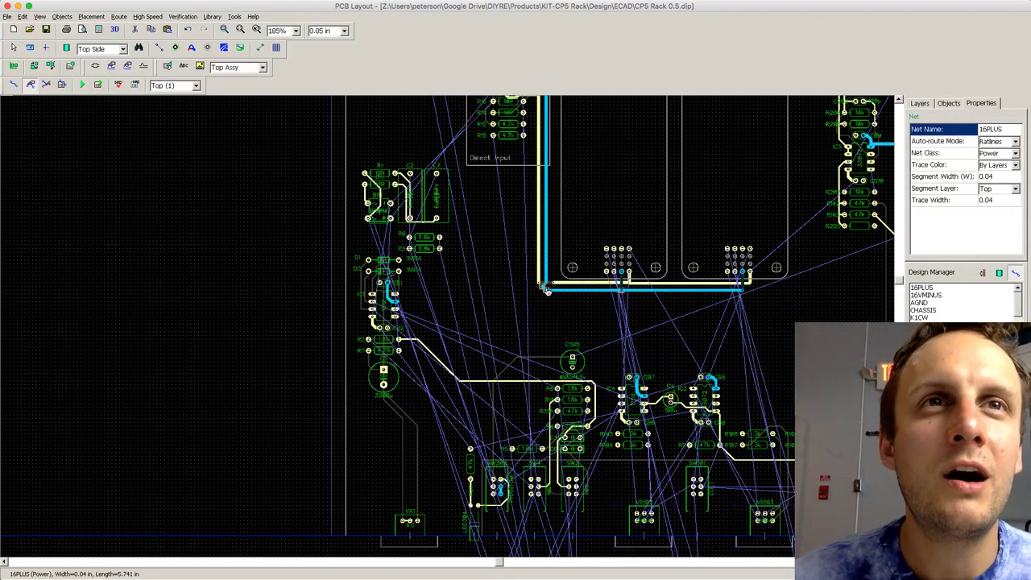
pyautogui.click(540, 313)
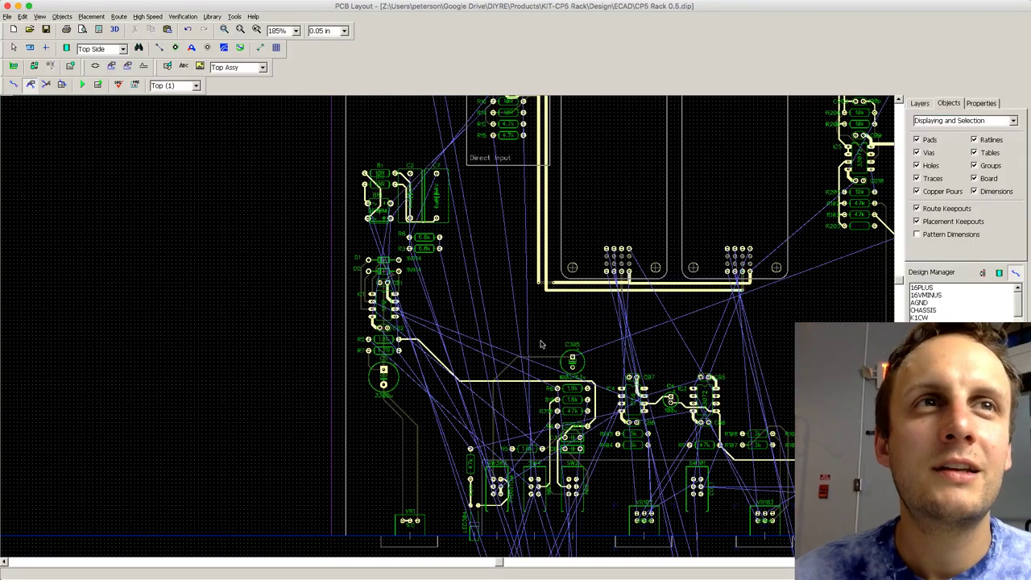
# Step: Route 16PLUS on the top layer from CB1 across to the corner of the 16PLUS trunk
pyautogui.press('t')
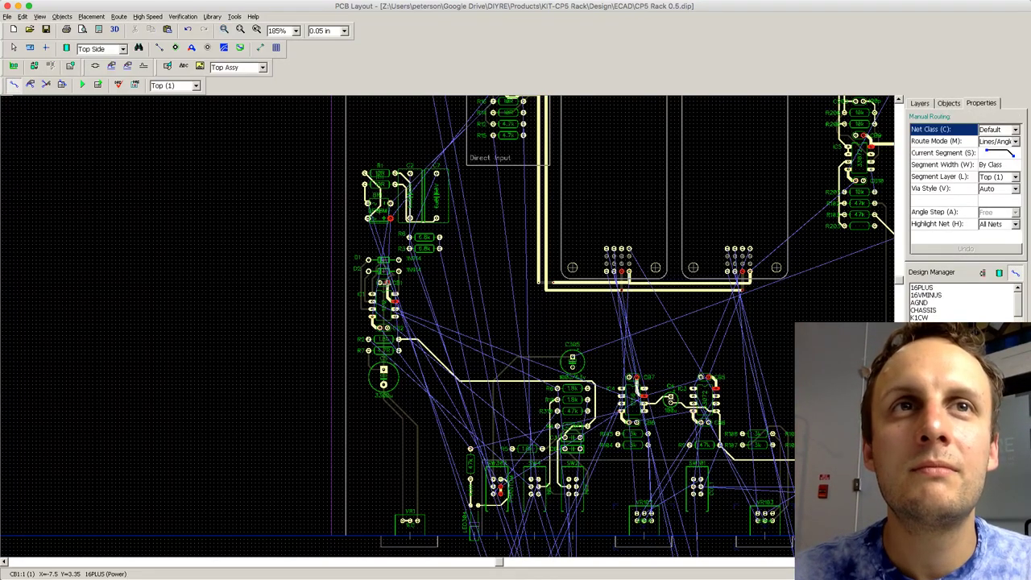
pyautogui.click(380, 283)
pyautogui.click(545, 290)
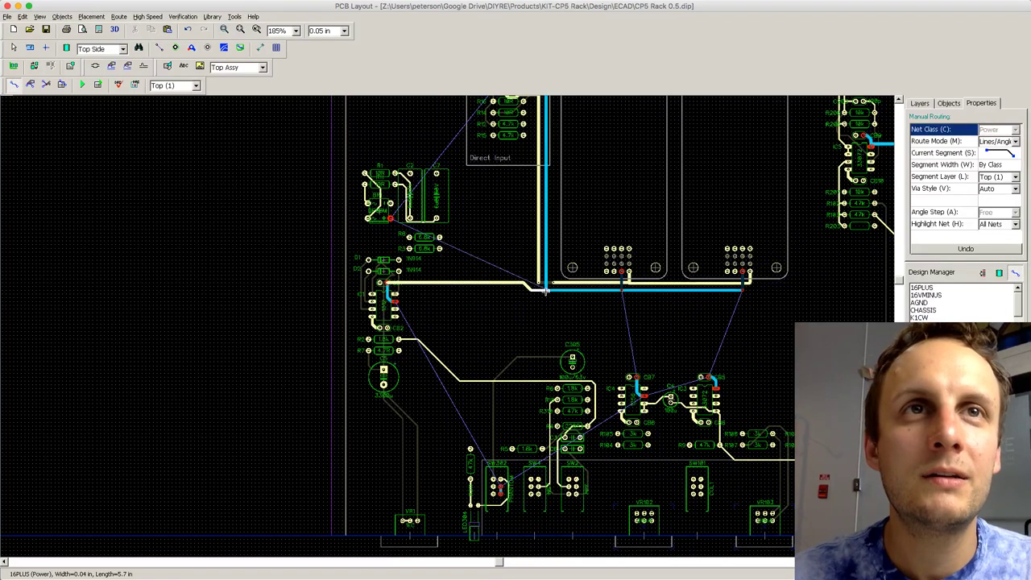
pyautogui.click(547, 291)
# Step: Route 16VMINUS on the top layer from the trunk via, above the 16PLUS branch and around IC1's outer side to pin 4
pyautogui.click(539, 282)
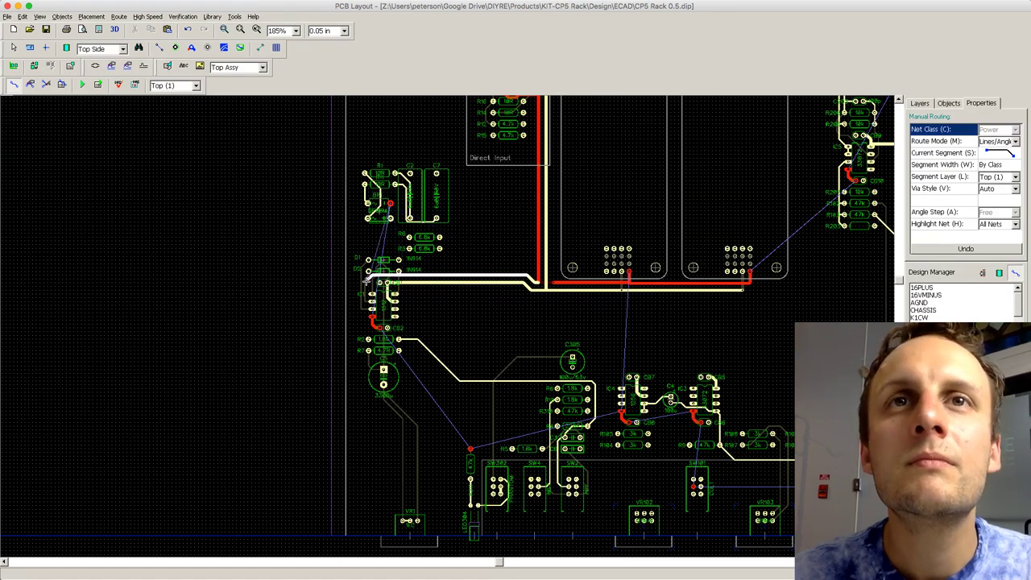
pyautogui.click(371, 317)
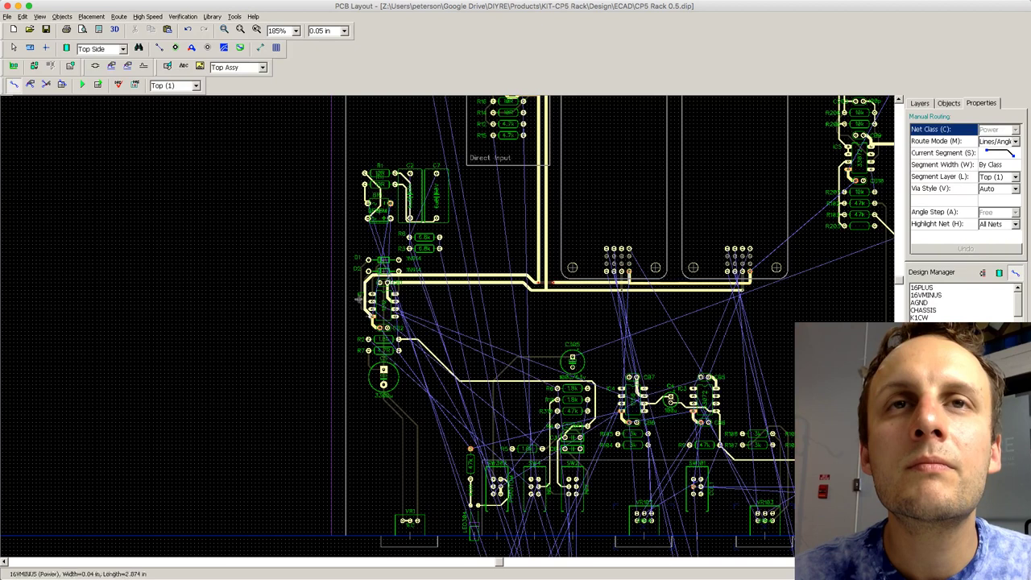
pyautogui.scroll(3, 367, 285)
pyautogui.rightClick(362, 251)
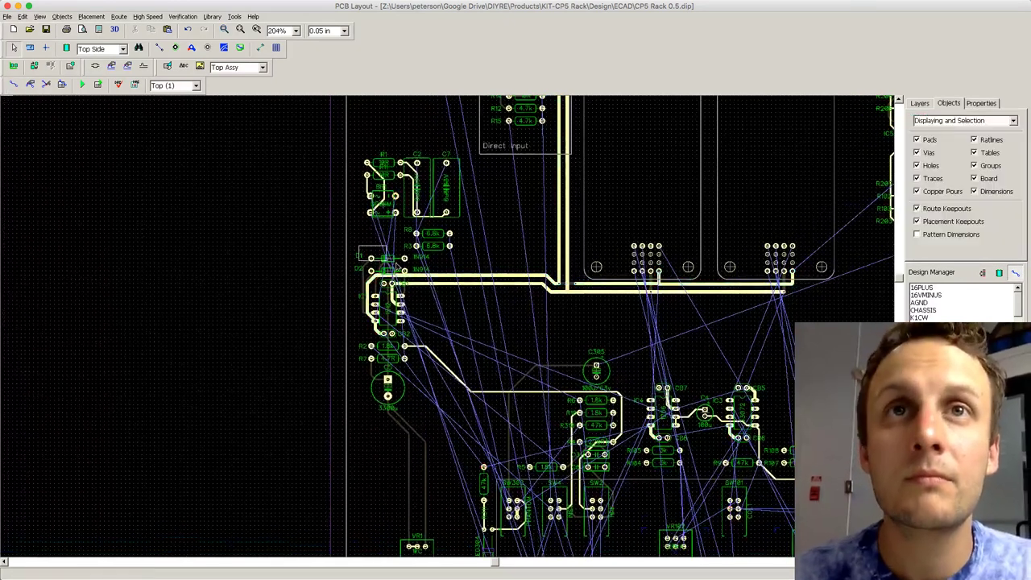
# Step: Move diodes D1 and D2 slightly upward, clear of the supply traces above IC1
pyautogui.click(397, 268)
pyautogui.moveTo(393, 259)
pyautogui.mouseDown()
pyautogui.moveTo(393, 250)
pyautogui.moveTo(392, 268)
pyautogui.moveTo(393, 260)
pyautogui.mouseUp()
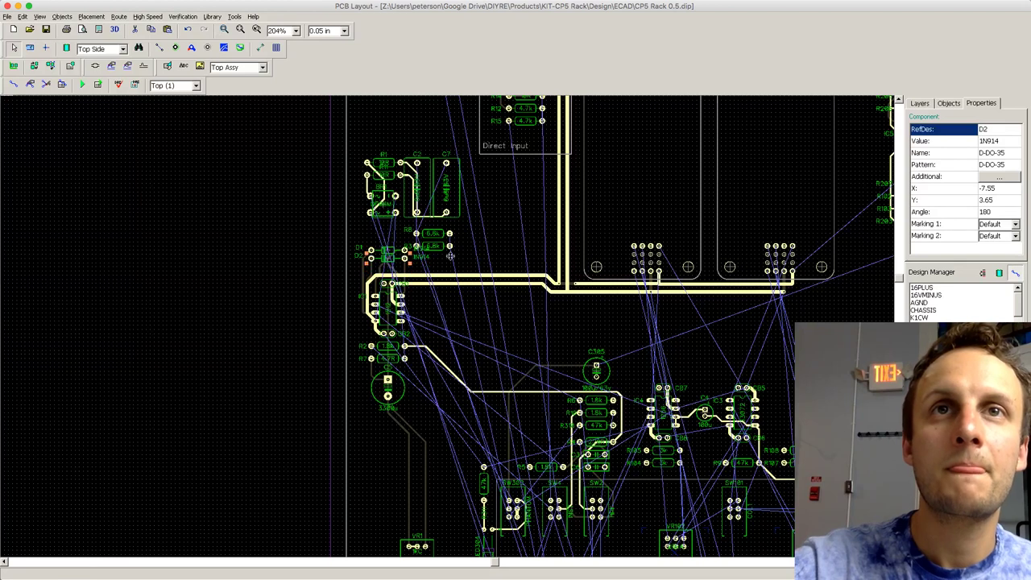
pyautogui.click(513, 253)
pyautogui.scroll(-1, 508, 255)
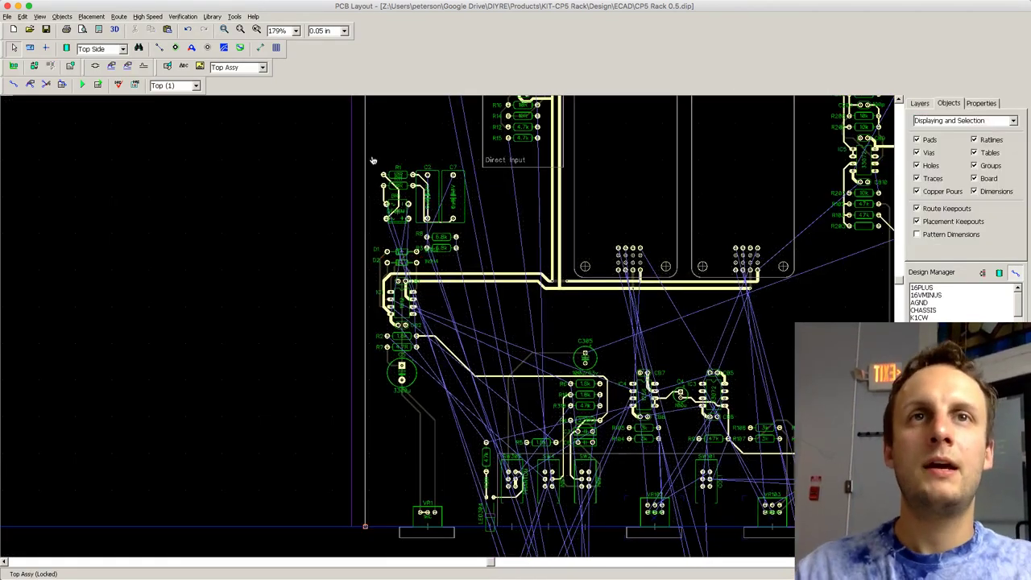
# Step: Move the input-stage group with R1, C2, C7, R8 and R3 from above IC1 to the area between IC1 and C305
pyautogui.click(373, 160)
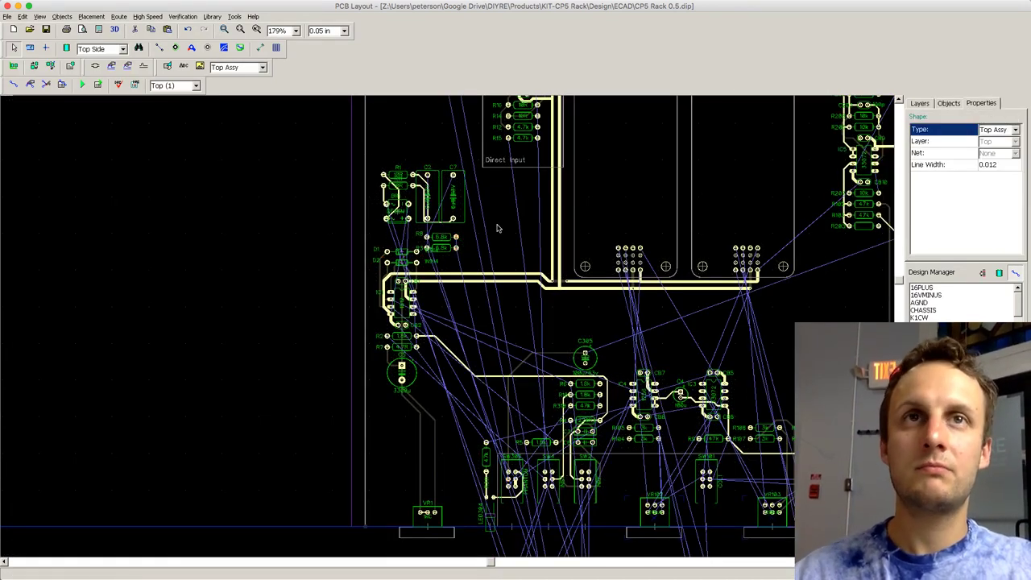
pyautogui.moveTo(375, 145); pyautogui.dragTo(469, 258)
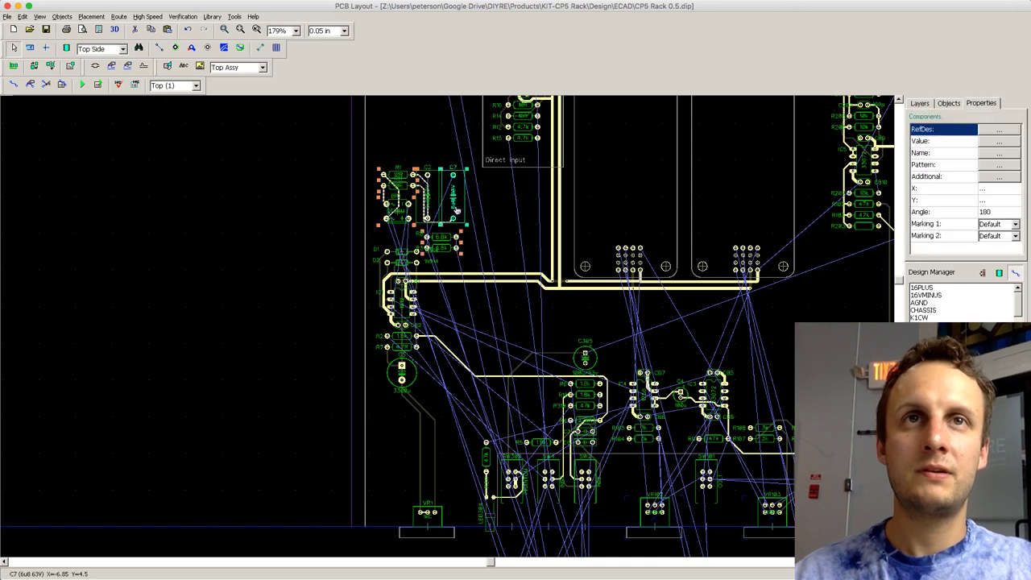
pyautogui.moveTo(449, 196); pyautogui.dragTo(525, 375)
# Step: Delete the top-layer Net 3 trace and the bottom-layer Net 40 trace that run through the relocated input-stage group
pyautogui.click(554, 376)
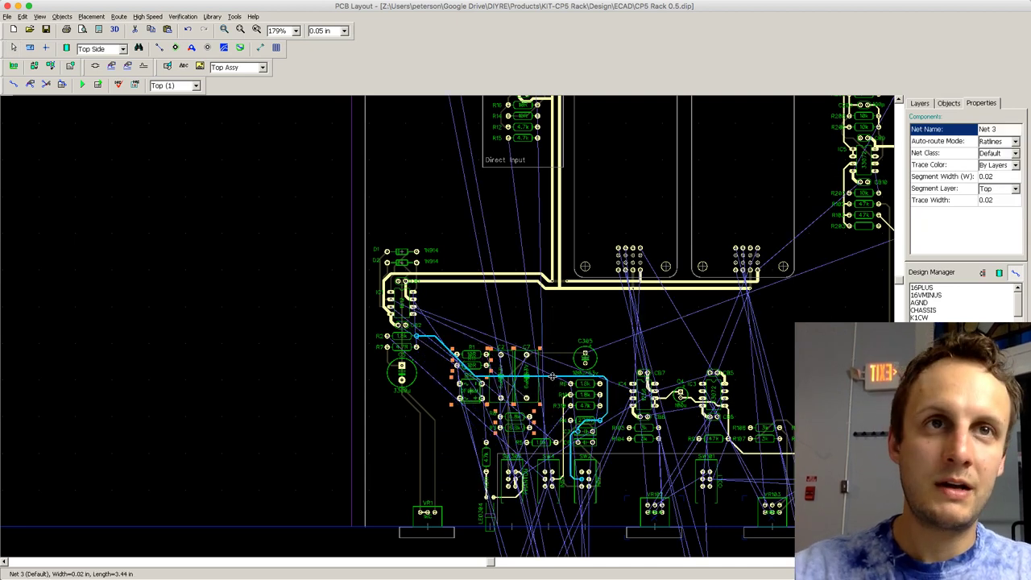
pyautogui.press('b')
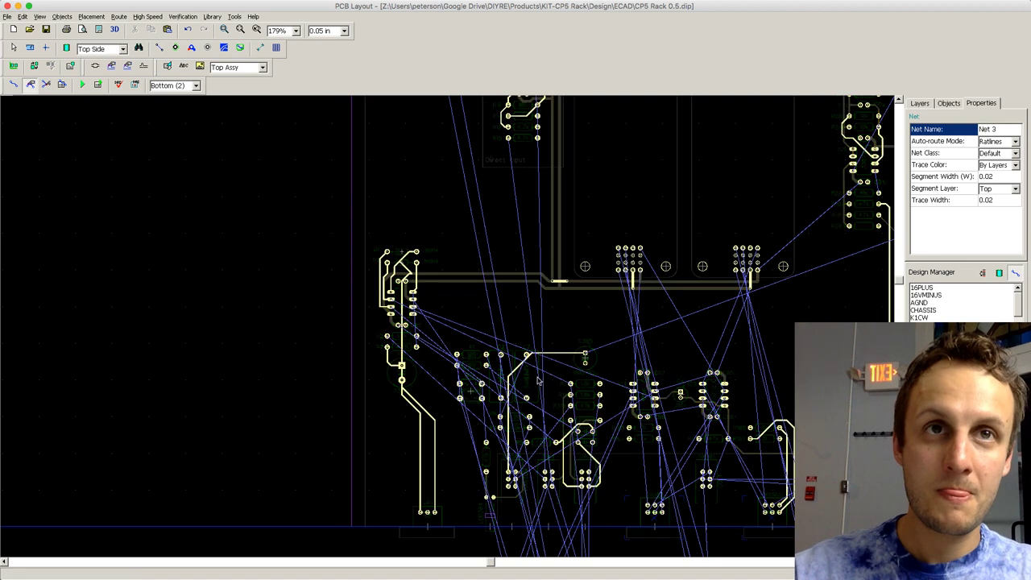
pyautogui.click(527, 374)
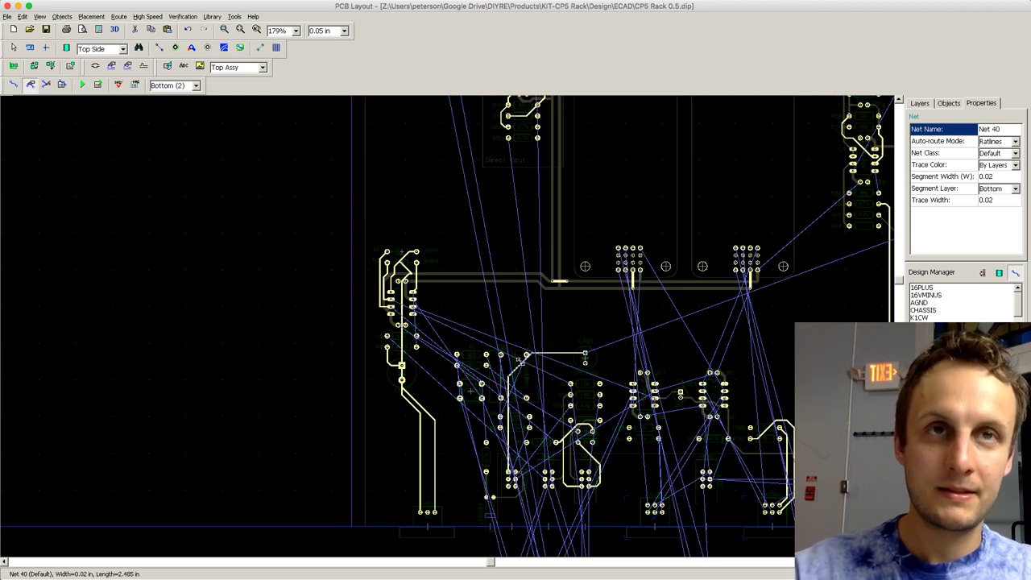
pyautogui.press('pageup')
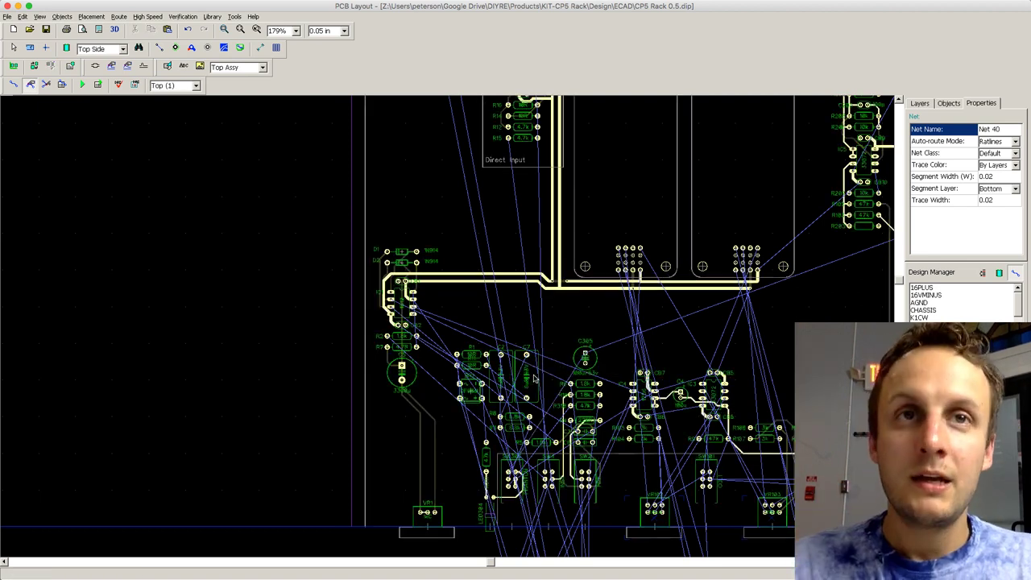
pyautogui.scroll(-2, 529, 382)
pyautogui.scroll(-4, 525, 334)
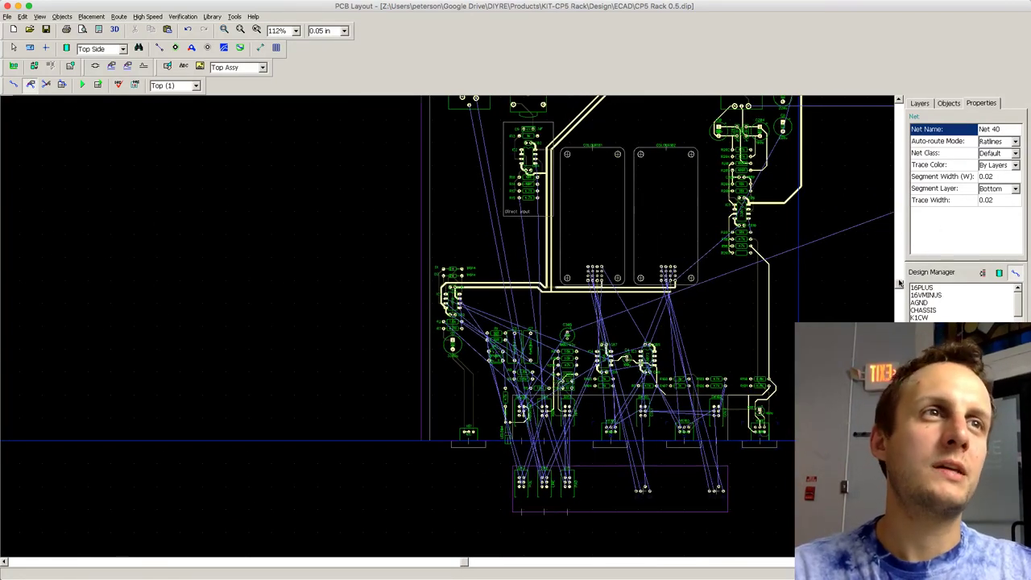
pyautogui.moveTo(898, 284); pyautogui.dragTo(892, 276)
pyautogui.scroll(-1, 894, 275)
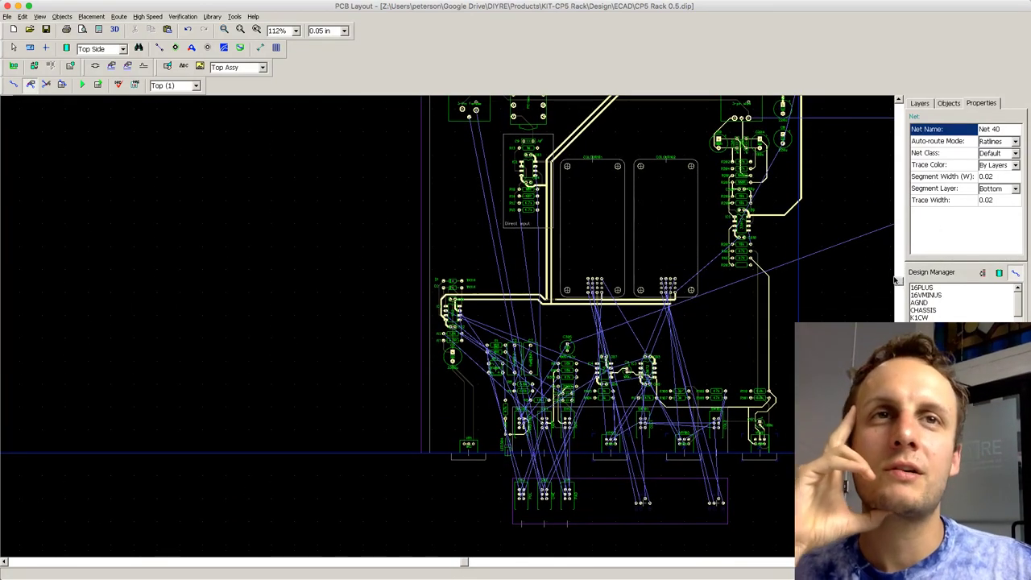
pyautogui.scroll(1, 492, 322)
pyautogui.scroll(-2, 488, 312)
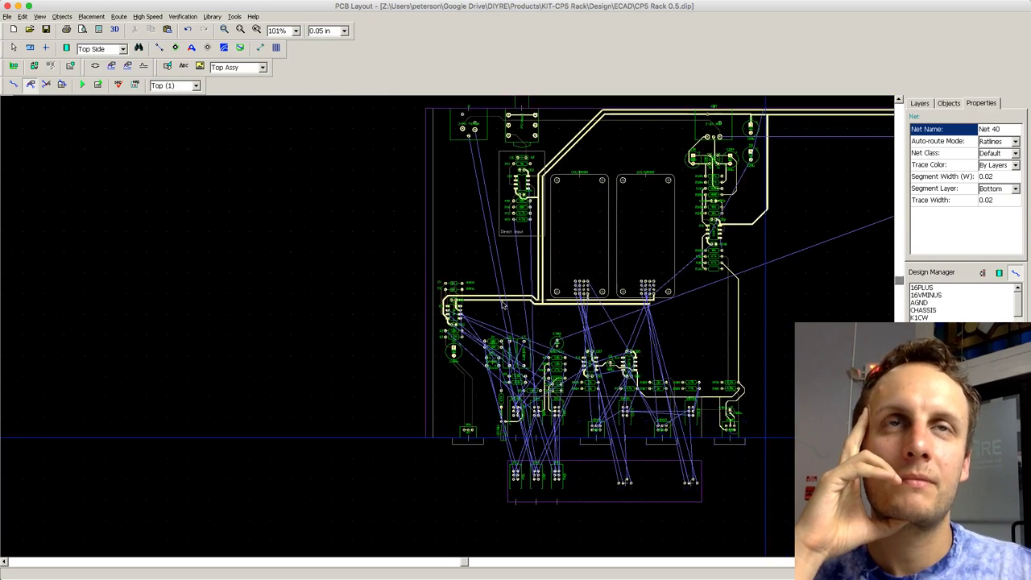
pyautogui.scroll(4, 528, 284)
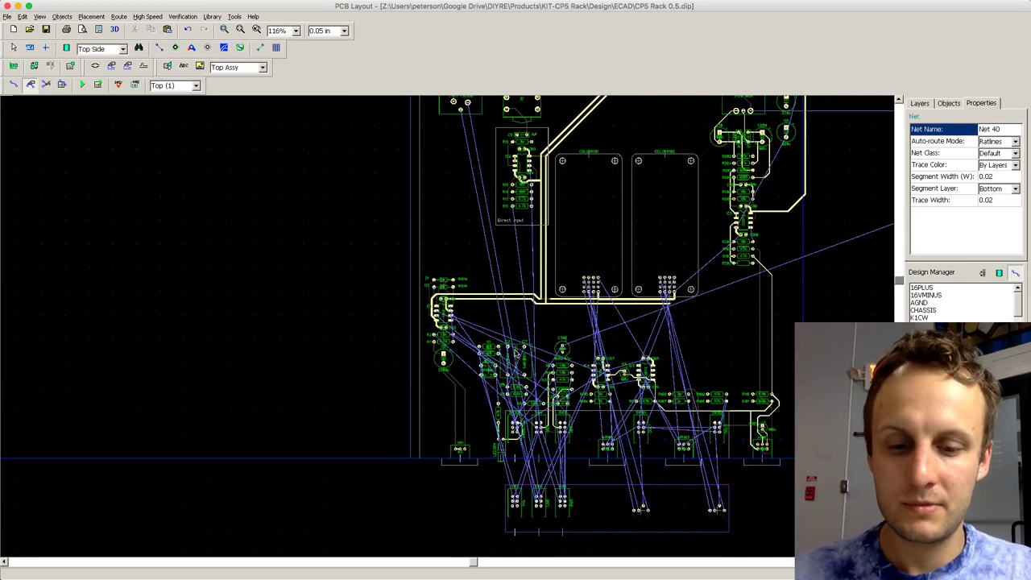
pyautogui.press('b')
pyautogui.click(14, 85)
pyautogui.click(468, 105)
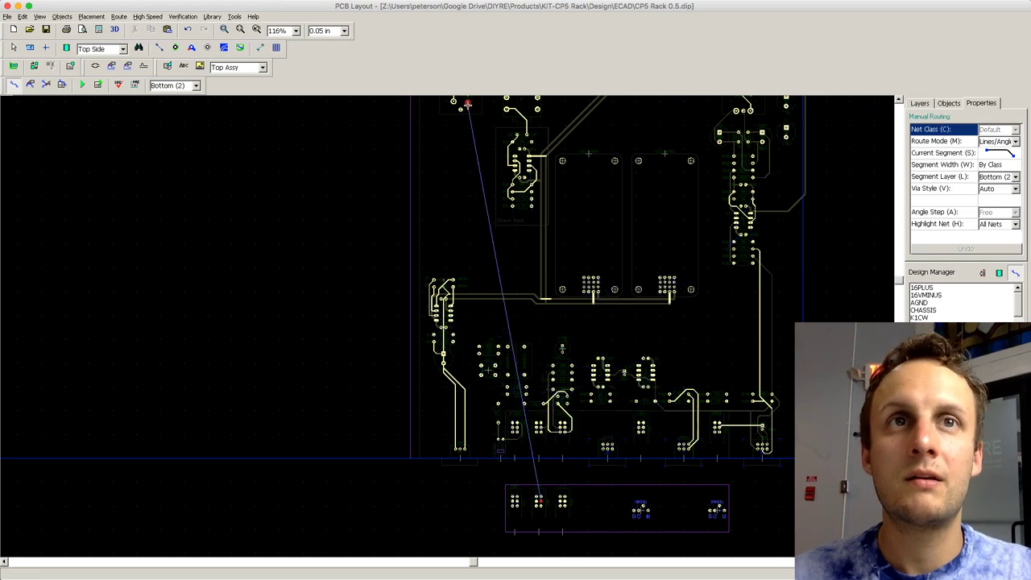
pyautogui.click(467, 103)
pyautogui.press('Escape')
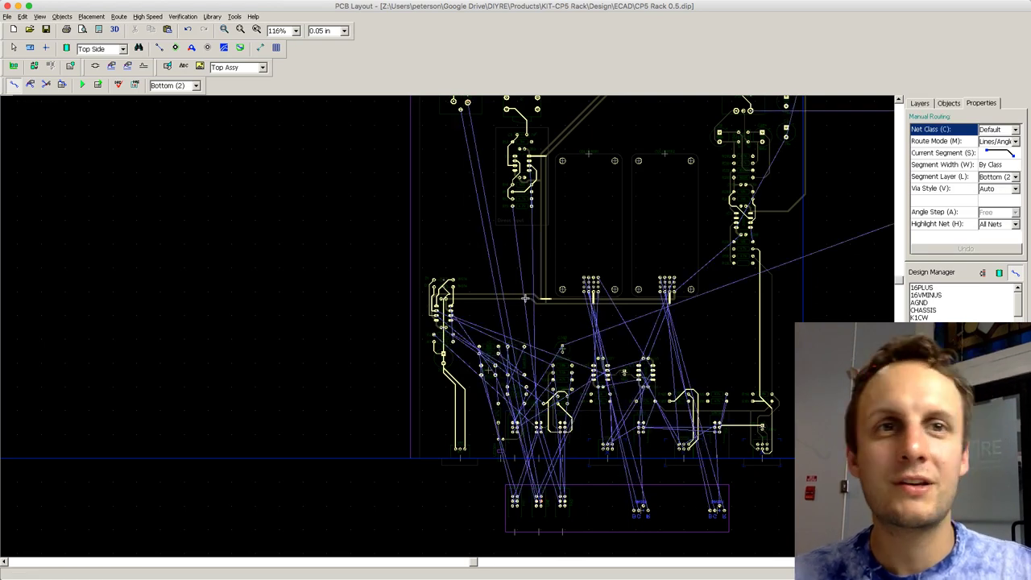
pyautogui.click(468, 102)
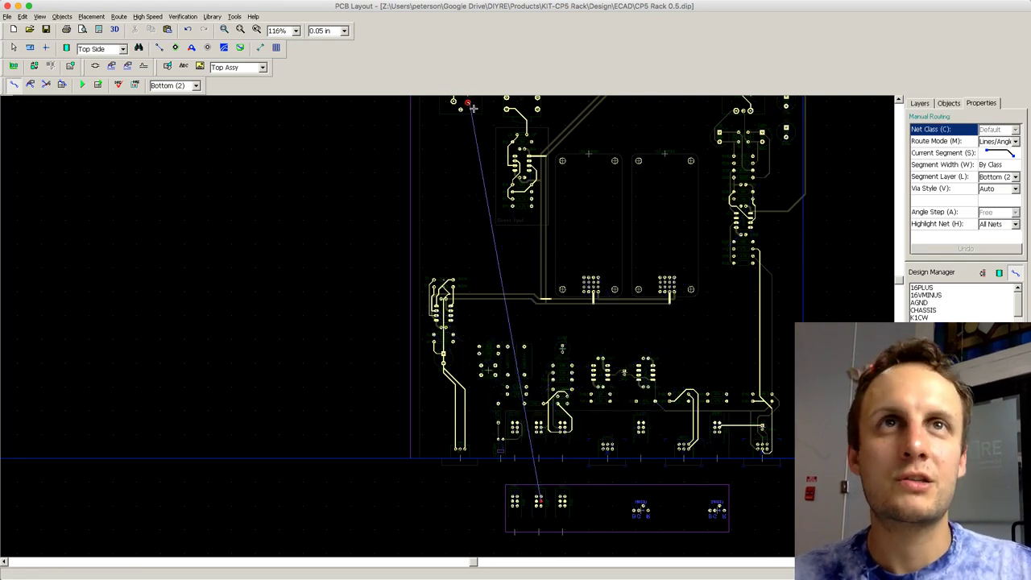
pyautogui.click(545, 295)
pyautogui.press('Escape')
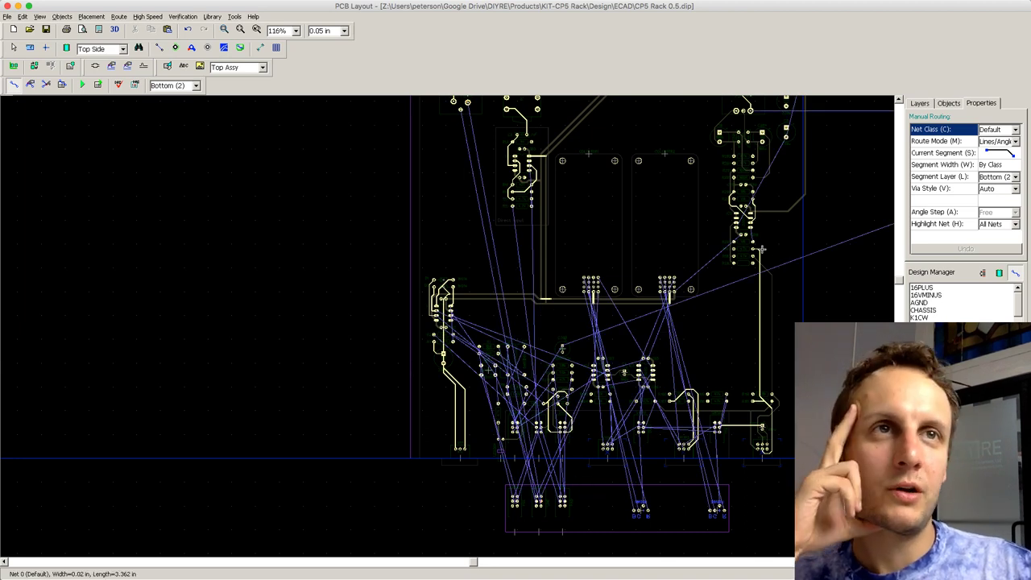
# Step: Unroute the horizontal 16PLUS segment that joins IC5 to the diagonal end of its supply branch
pyautogui.moveTo(900, 281); pyautogui.dragTo(900, 270)
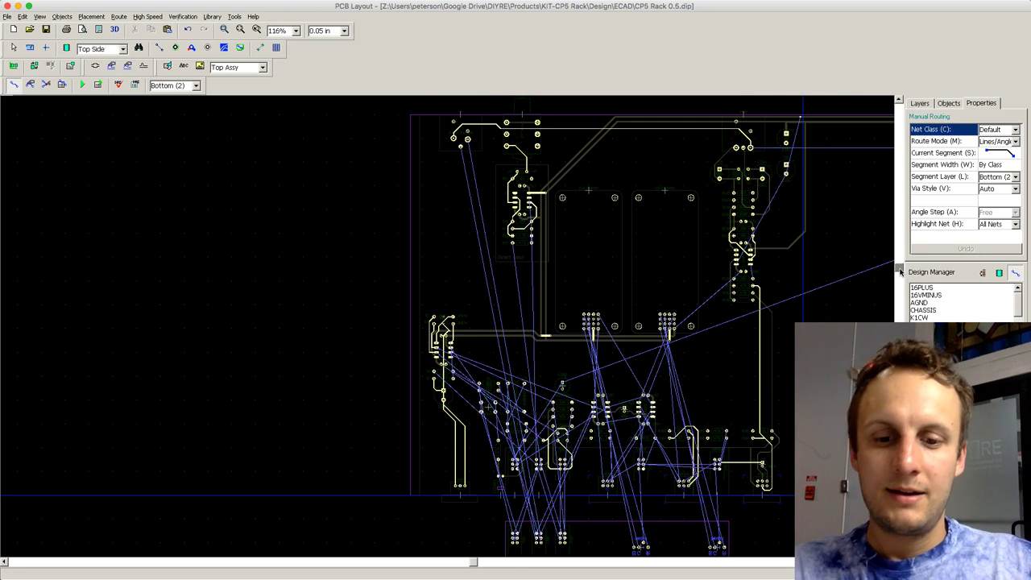
pyautogui.press('1')
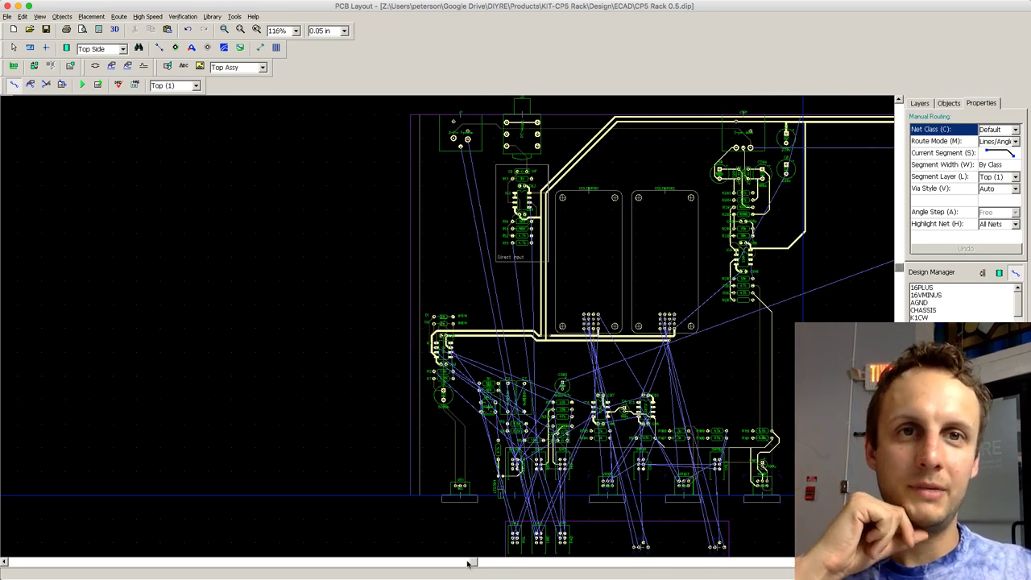
pyautogui.moveTo(469, 563); pyautogui.dragTo(629, 563)
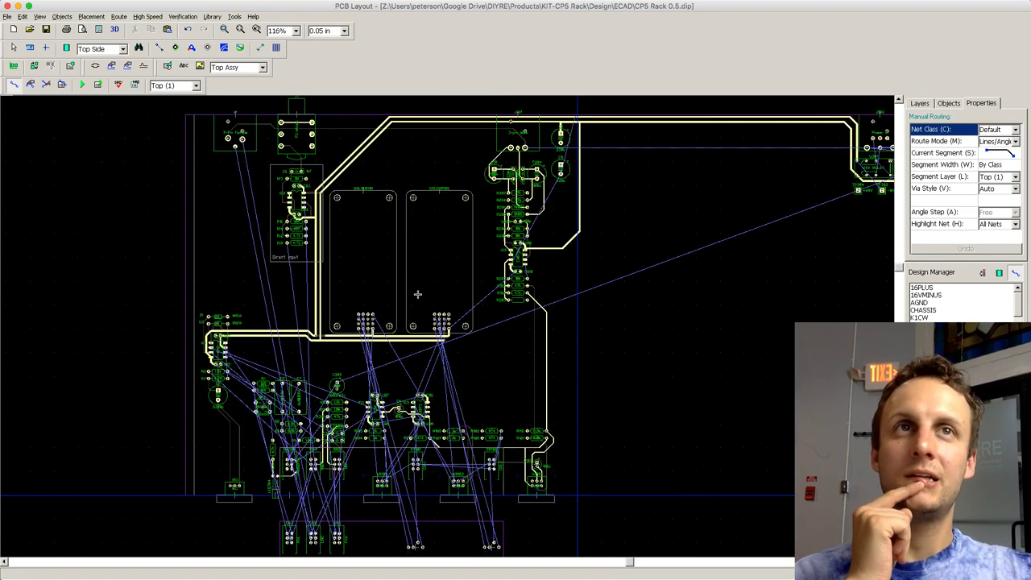
pyautogui.scroll(2, 557, 126)
pyautogui.scroll(2, 557, 129)
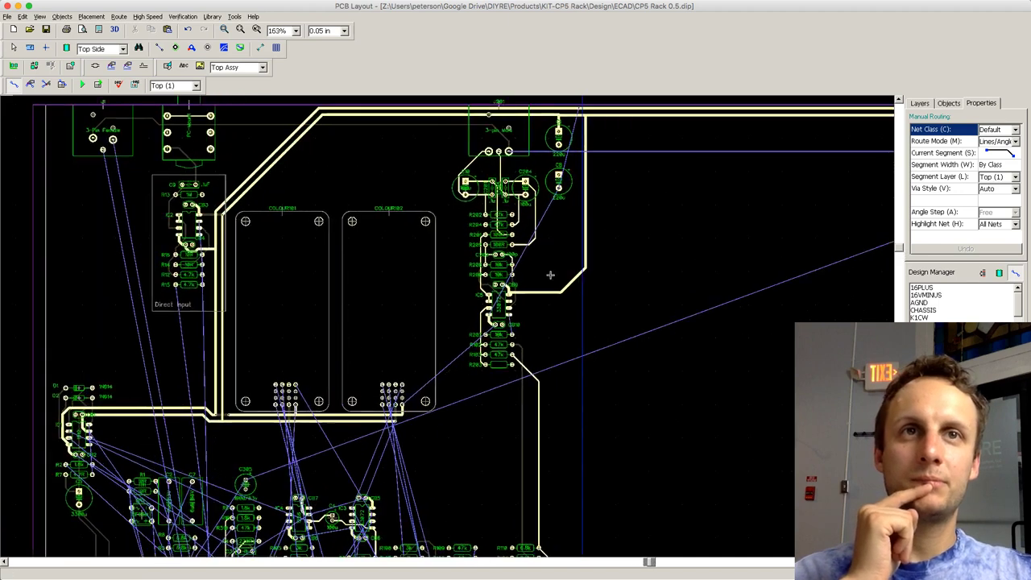
pyautogui.click(528, 290)
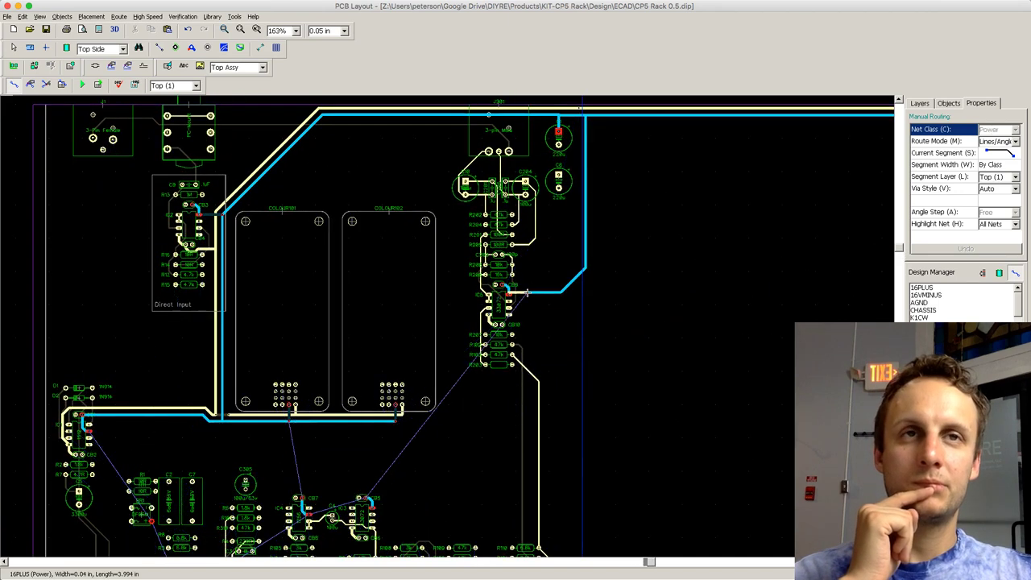
pyautogui.rightClick(525, 292)
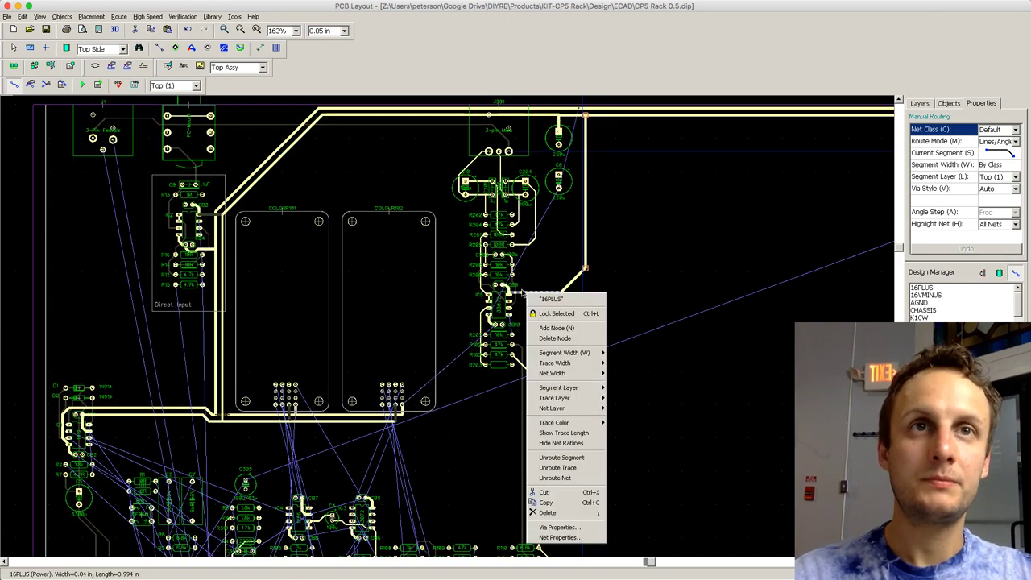
pyautogui.moveTo(551, 354)
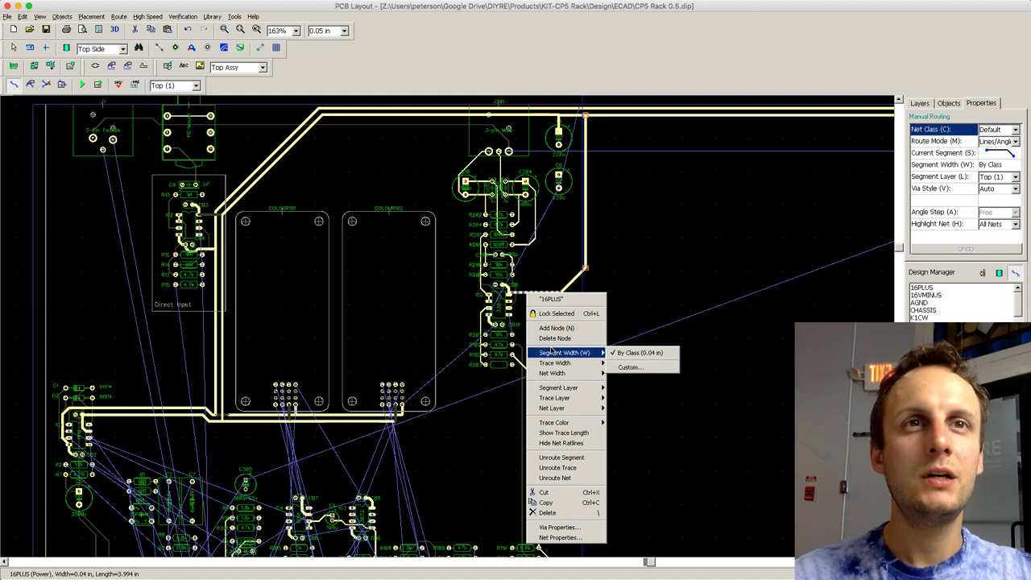
pyautogui.click(561, 457)
# Step: Reshape the loose diagonal end of the 16PLUS branch beside IC5 into a straight vertical run
pyautogui.scroll(1, 610, 266)
pyautogui.scroll(1, 610, 266)
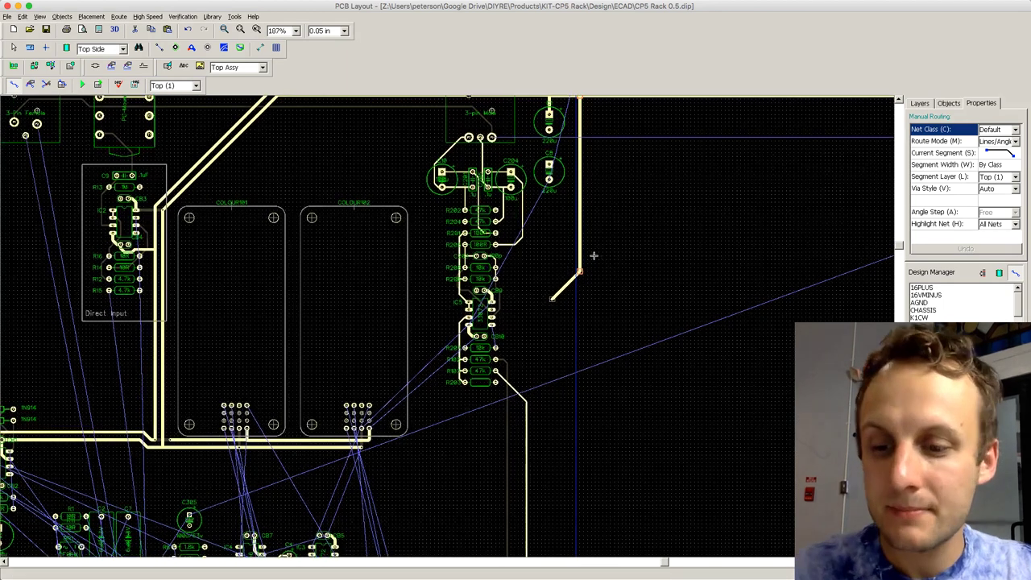
pyautogui.click(553, 298)
pyautogui.press('Escape')
pyautogui.click(554, 299)
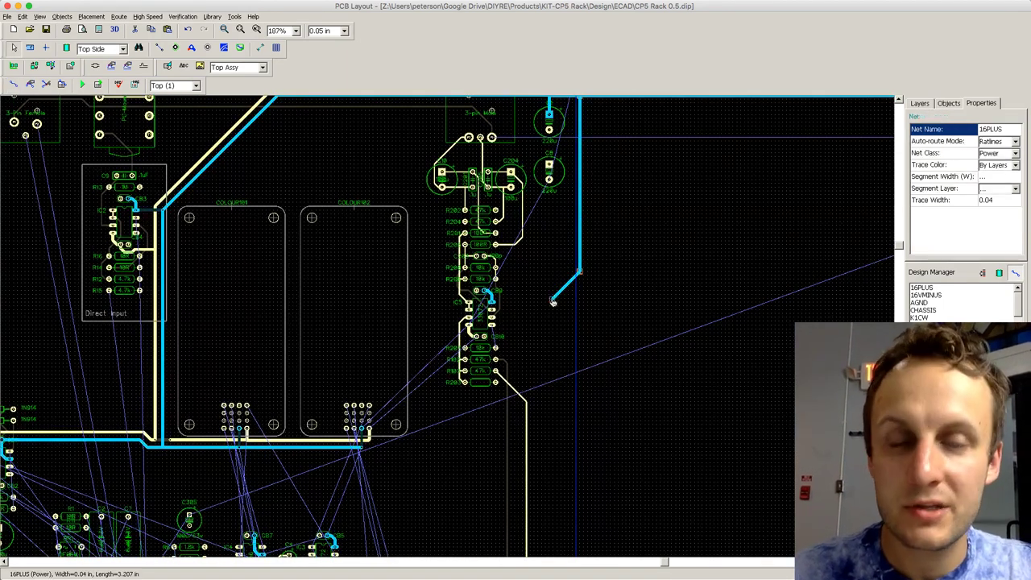
pyautogui.moveTo(572, 306); pyautogui.dragTo(578, 294)
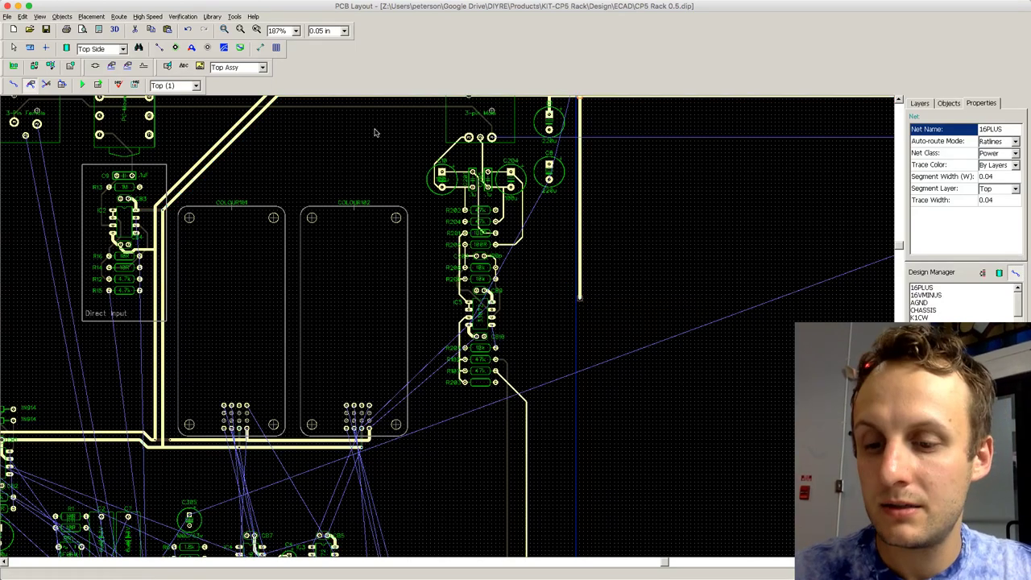
# Step: Route 16VMINUS on the top layer from IC5's negative supply pin outward and up to just below the 16PLUS trunk
pyautogui.scroll(-1, 660, 125)
pyautogui.moveTo(900, 247); pyautogui.dragTo(900, 240)
pyautogui.press('t')
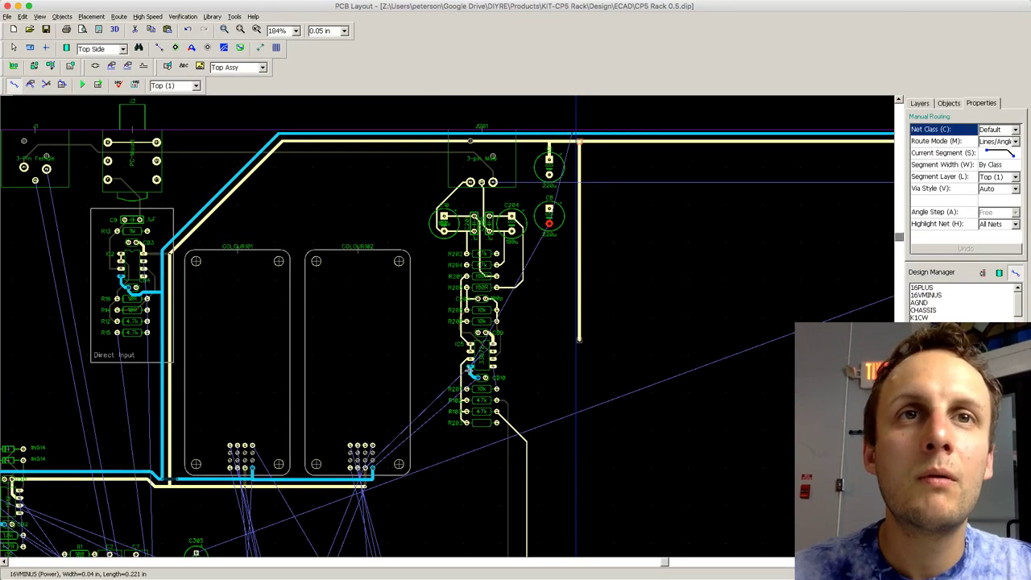
pyautogui.click(471, 366)
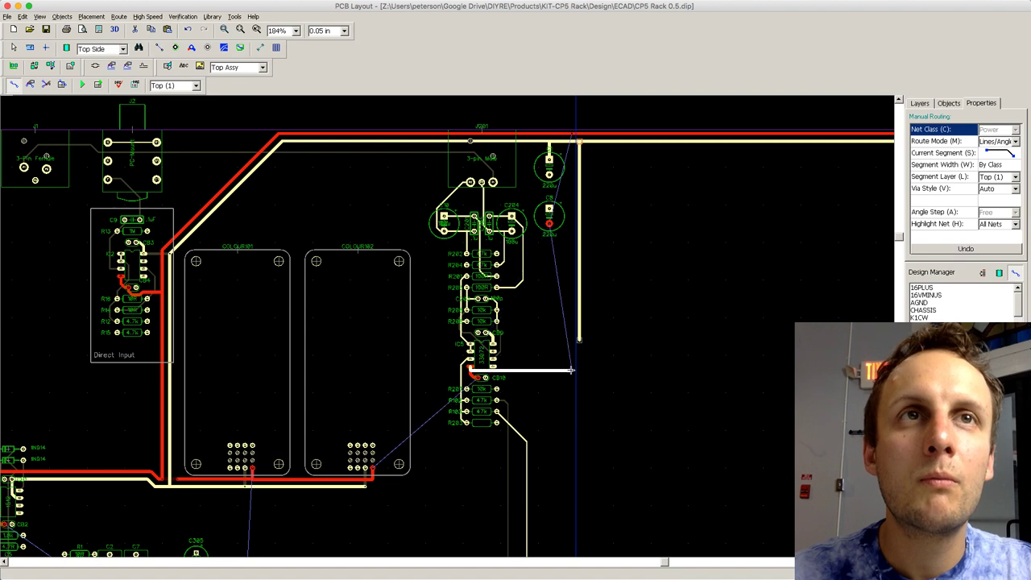
pyautogui.click(570, 150)
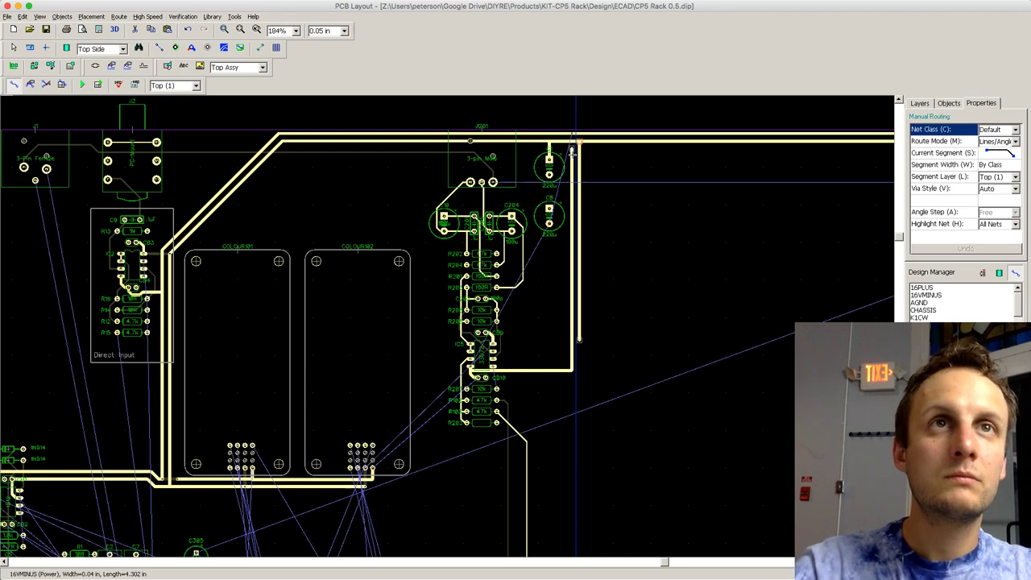
# Step: Place default static vias at the 16VMINUS branch end and on its trunk, and bridge them on the bottom layer beneath 16PLUS
pyautogui.click(192, 48)
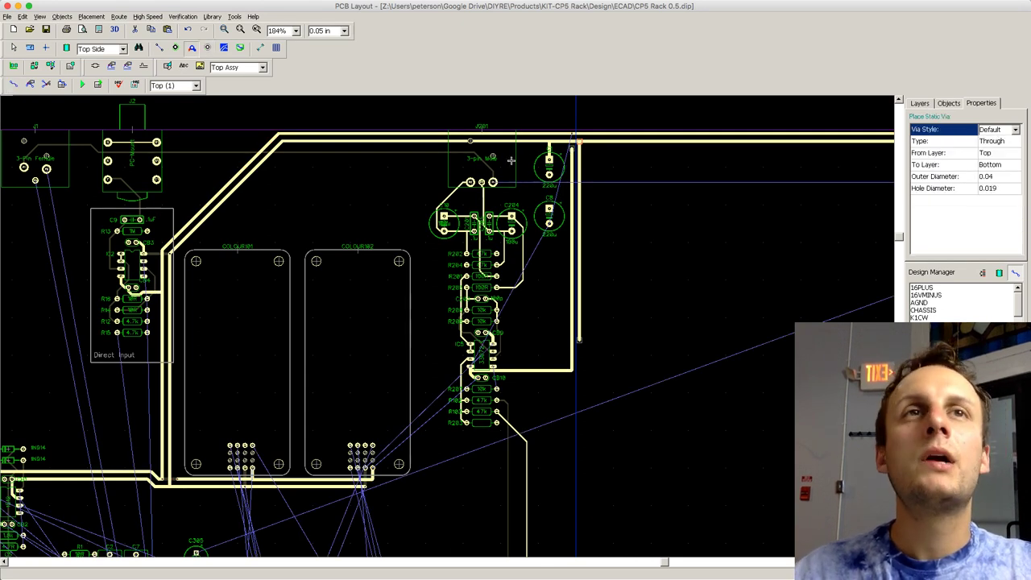
pyautogui.click(572, 150)
pyautogui.press('b')
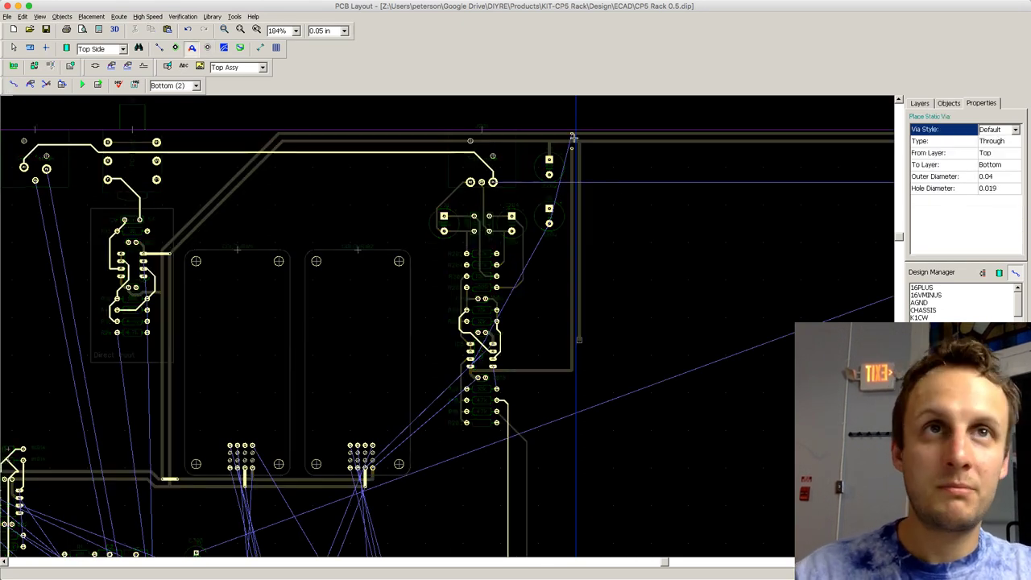
pyautogui.press('w')
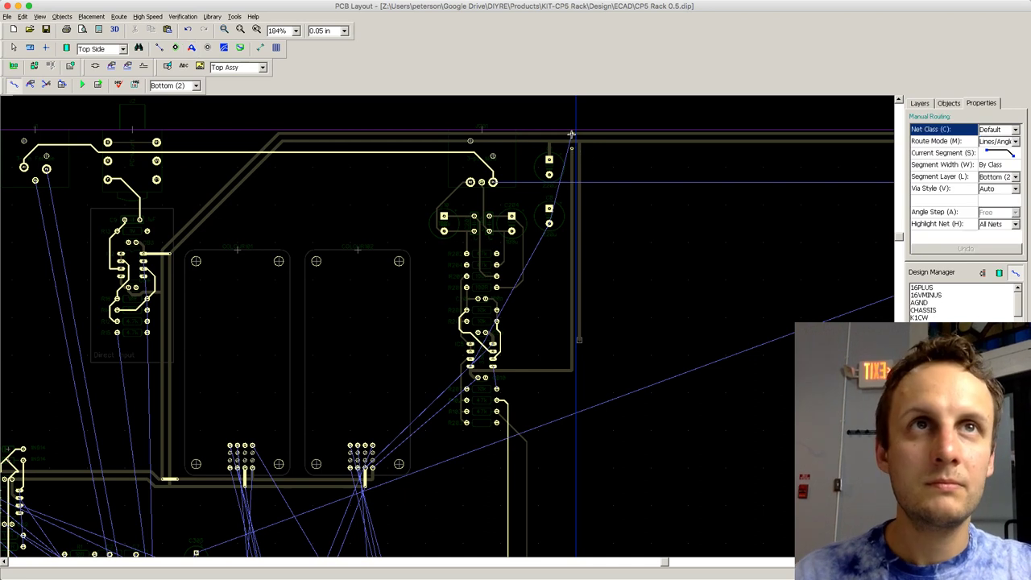
# Step: Shift the vertical 16PLUS branch on the top layer to the IC5 side of the new 16VMINUS branch
pyautogui.click(491, 343)
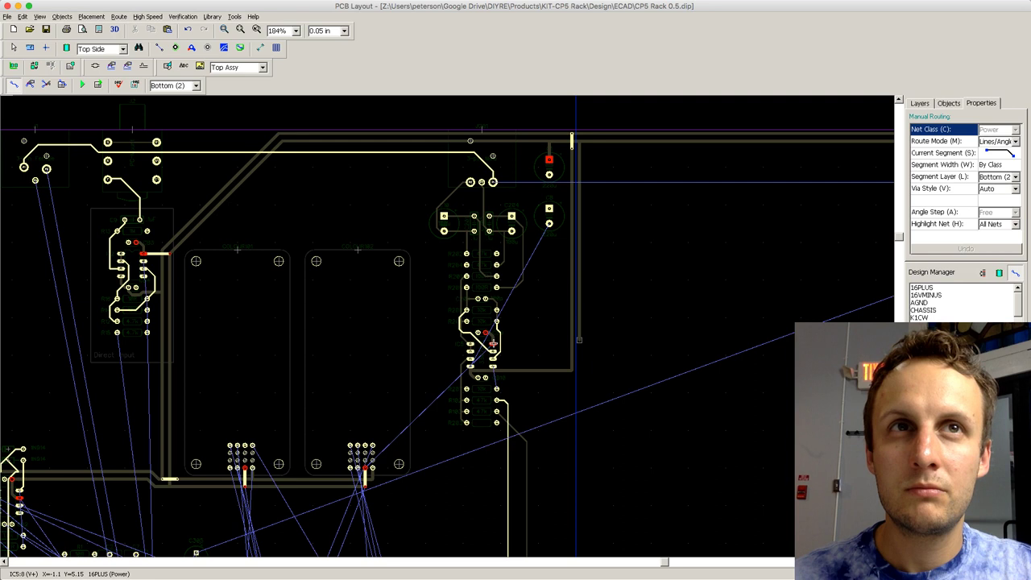
pyautogui.press('t')
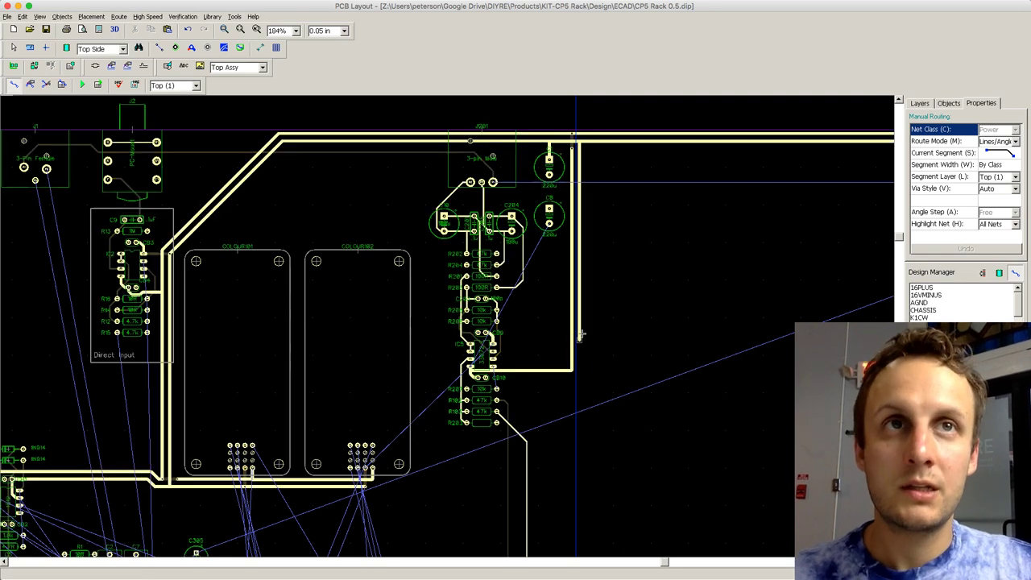
pyautogui.press('e')
pyautogui.moveTo(579, 190); pyautogui.dragTo(563, 188)
pyautogui.click(525, 378)
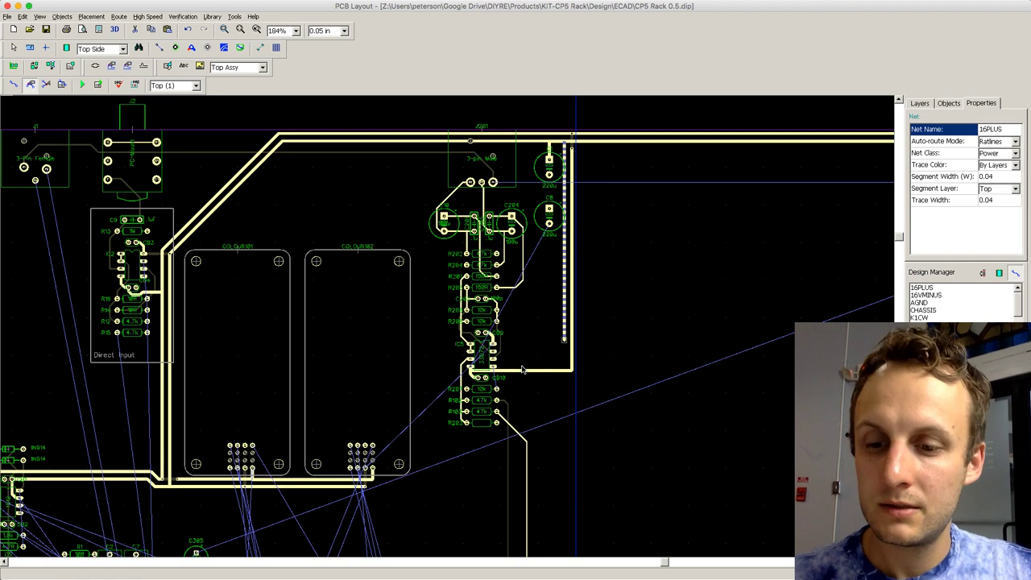
# Step: Route 16PLUS on the top layer from the vertical branch's end to IC5's positive supply pin and straighten the horizontal run level with it
pyautogui.press('r')
pyautogui.click(563, 339)
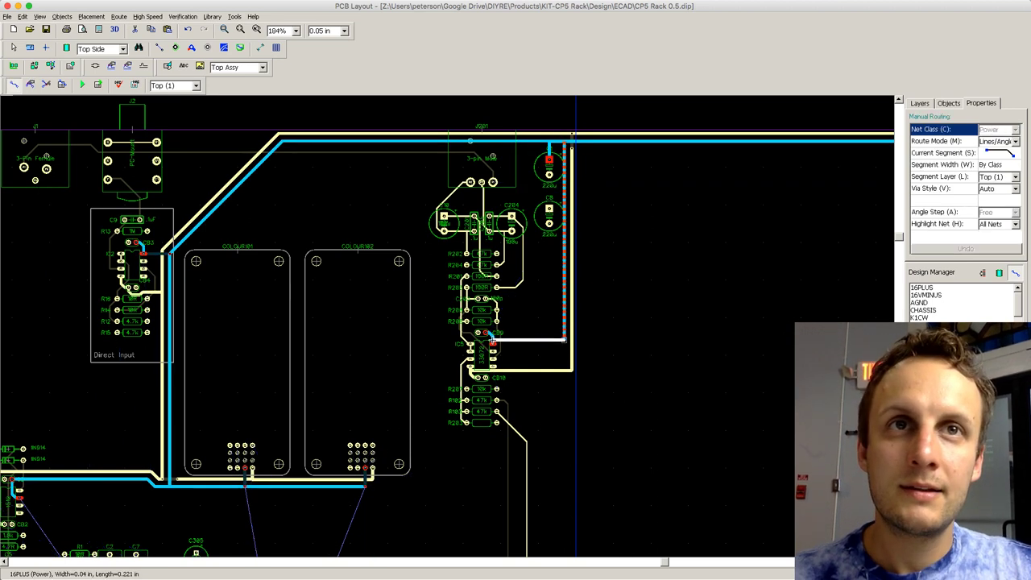
pyautogui.click(493, 341)
pyautogui.press('e')
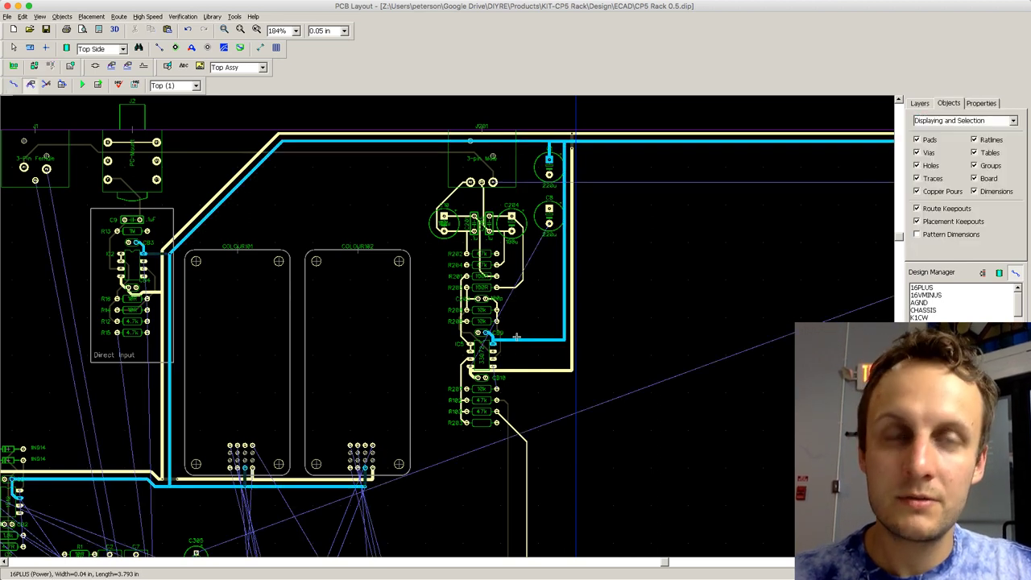
pyautogui.click(513, 343)
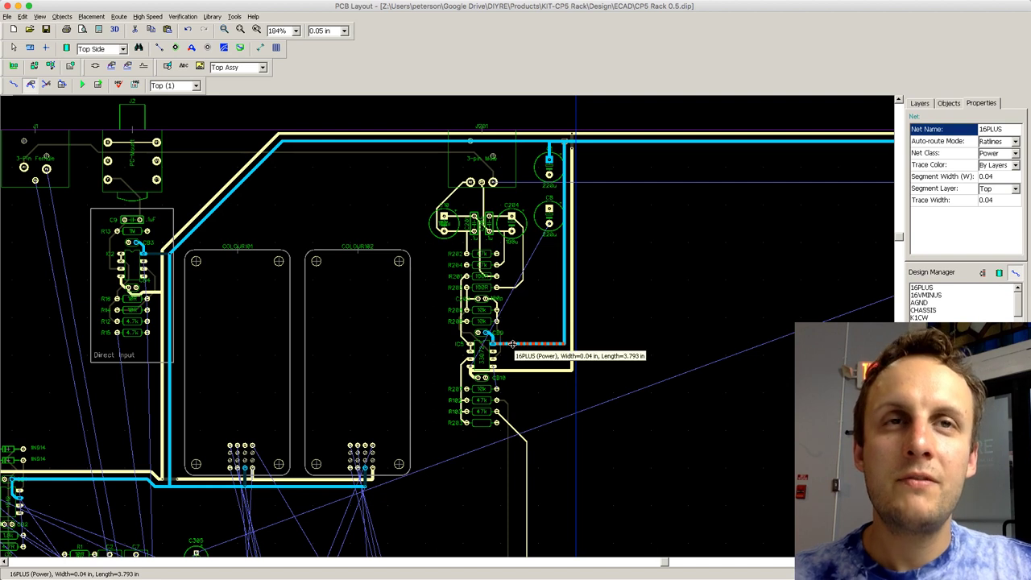
pyautogui.click(522, 331)
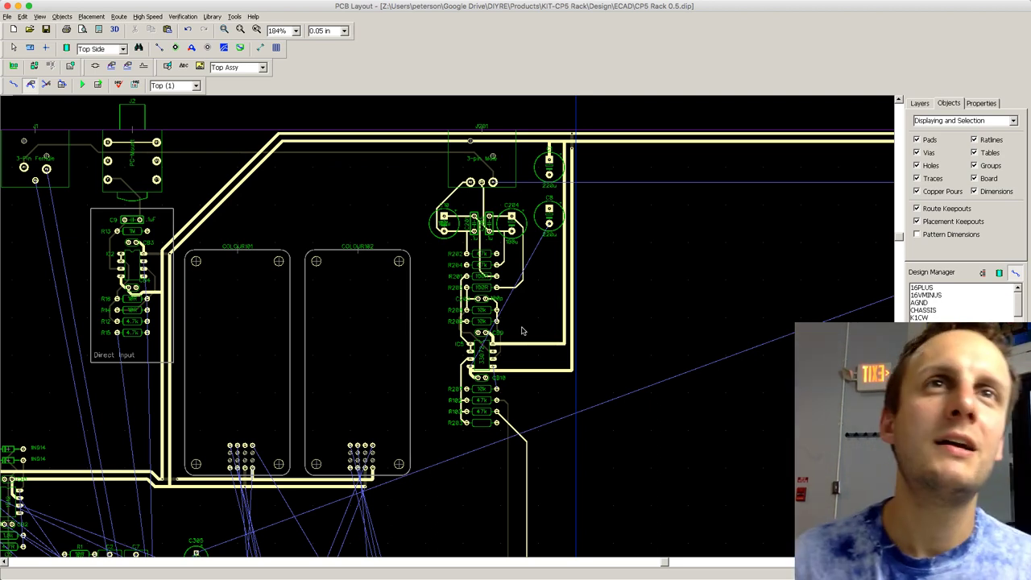
# Step: Chamfer the square corners of the 16PLUS and 16VMINUS branches beside IC5 into diagonals
pyautogui.click(554, 344)
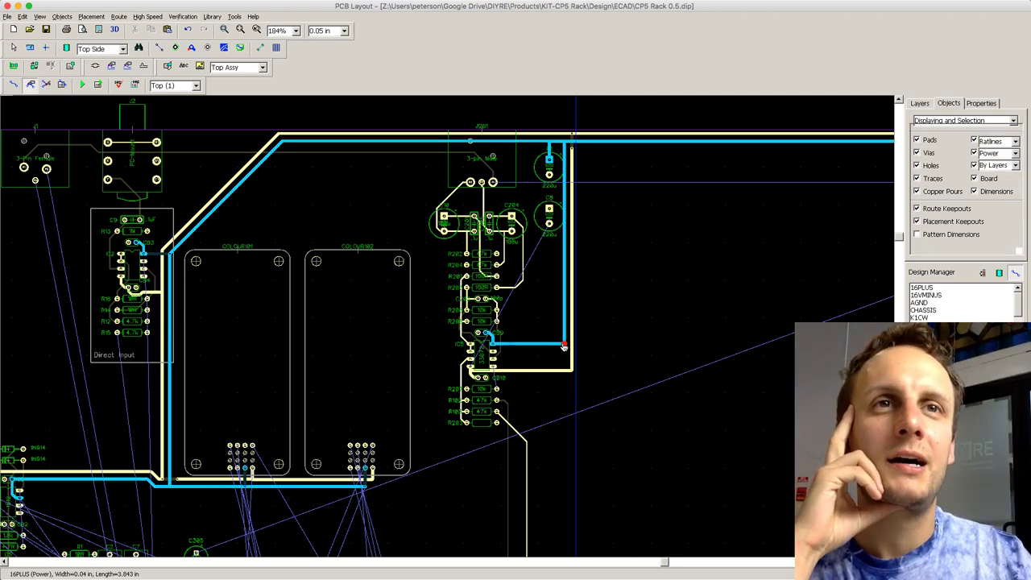
pyautogui.click(558, 365)
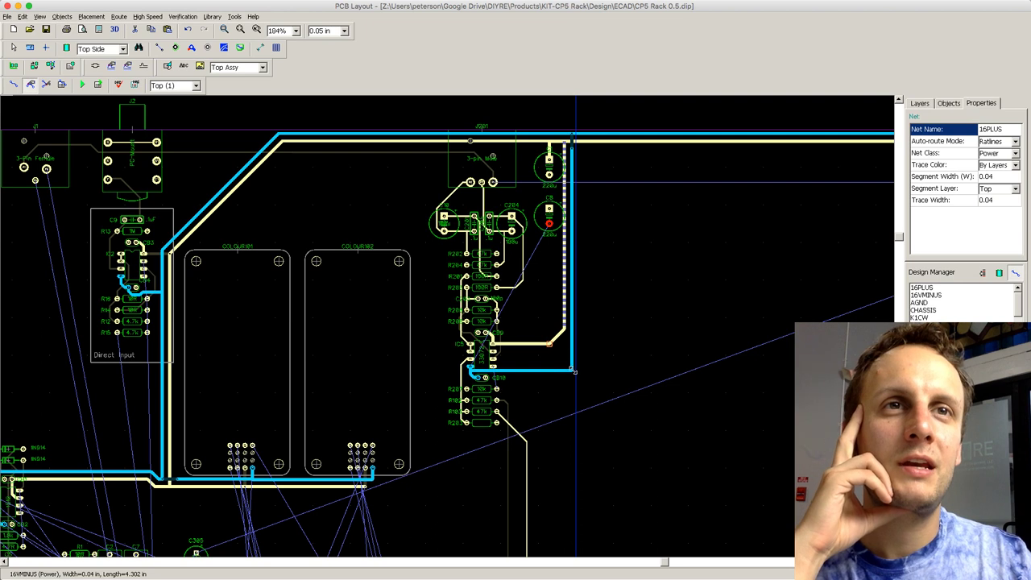
pyautogui.scroll(2, 558, 365)
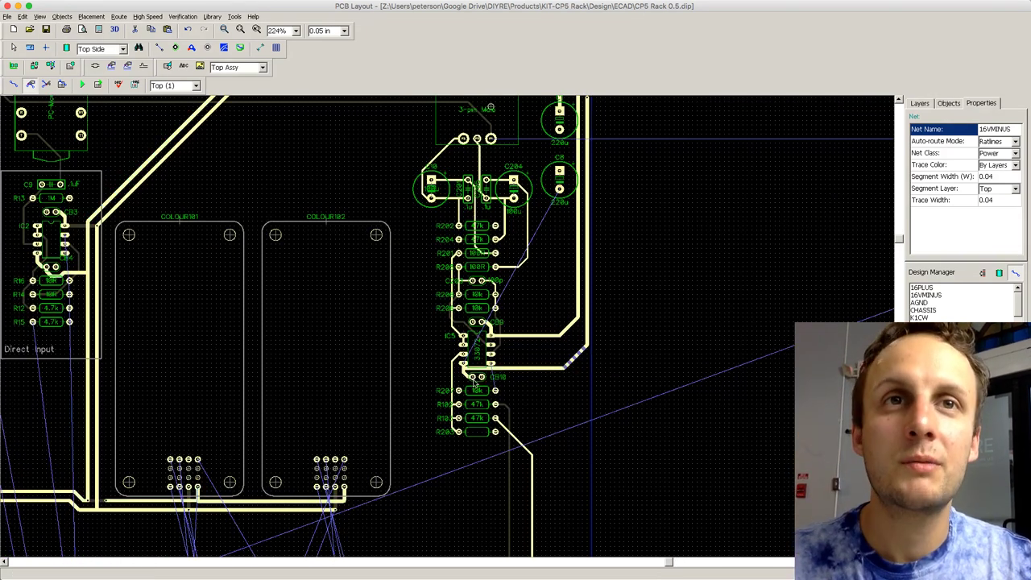
# Step: Rotate decoupling capacitor CB10 below IC5 to 180 degrees
pyautogui.click(477, 372)
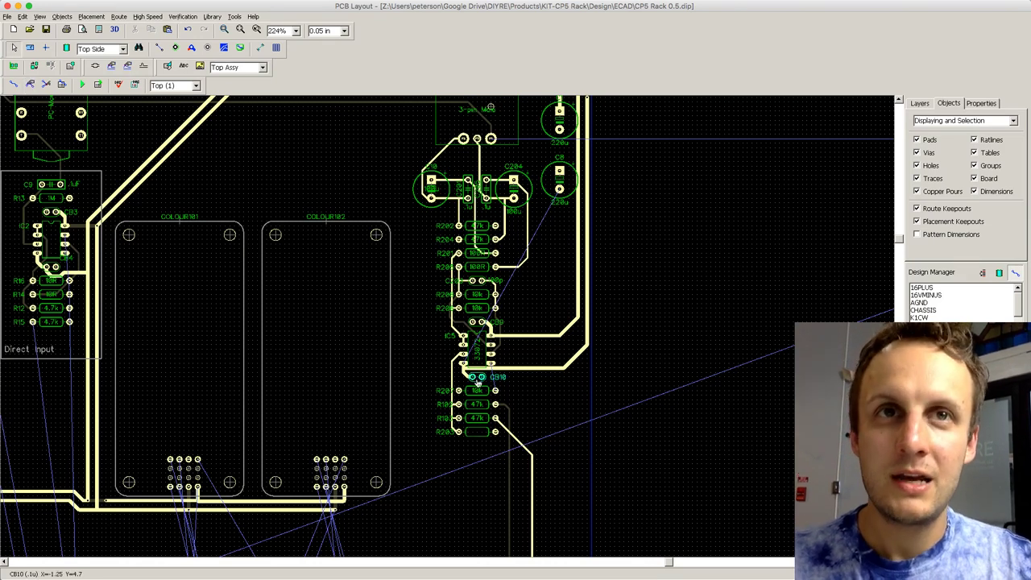
pyautogui.click(479, 382)
pyautogui.press('e')
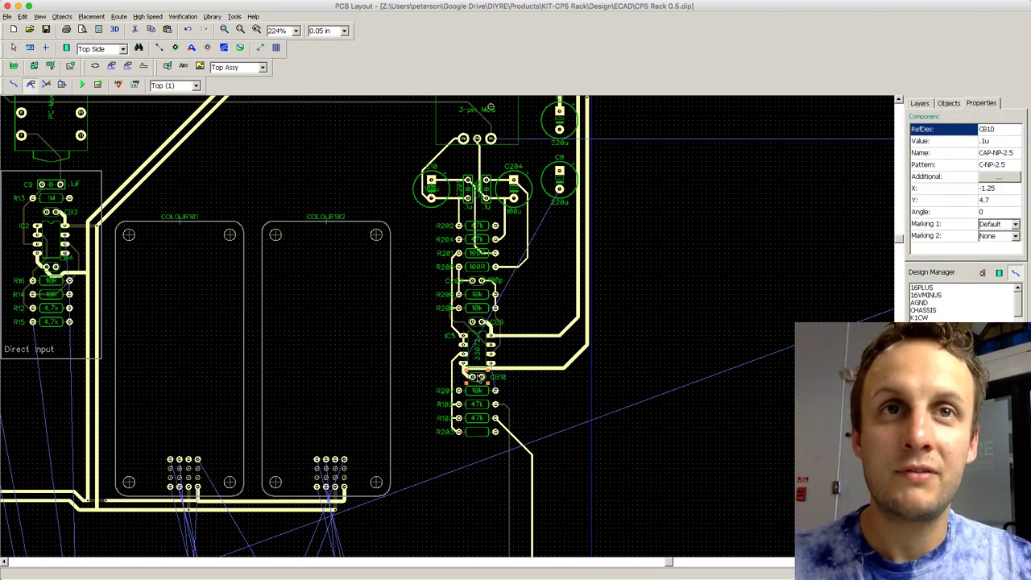
pyautogui.press('r')
pyautogui.press('r')
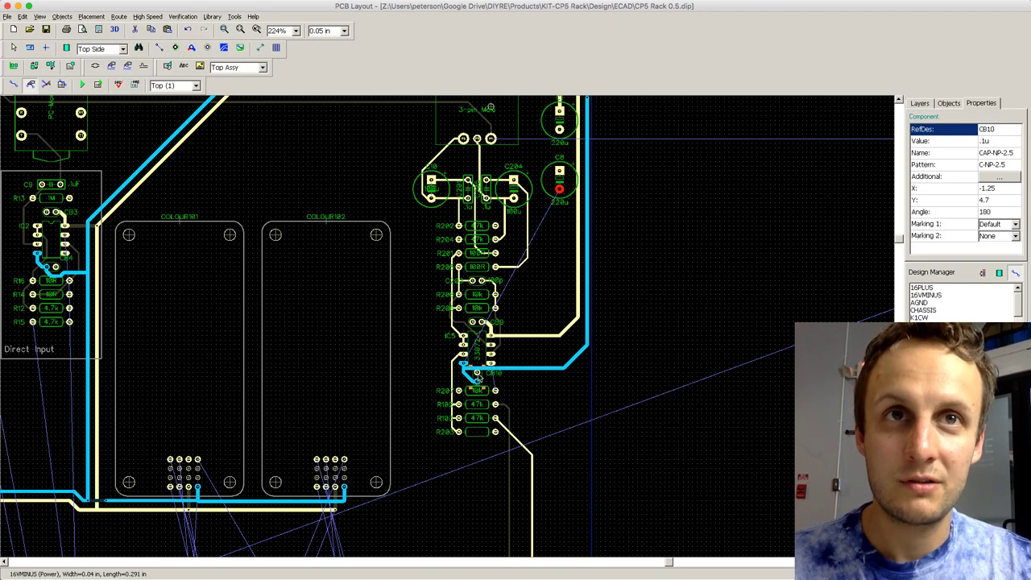
# Step: Align the horizontal 16VMINUS run with CB10's supply pad and reshape the short diagonal linking it to IC5's negative supply pin
pyautogui.click(476, 368)
pyautogui.moveTo(478, 371); pyautogui.dragTo(476, 376)
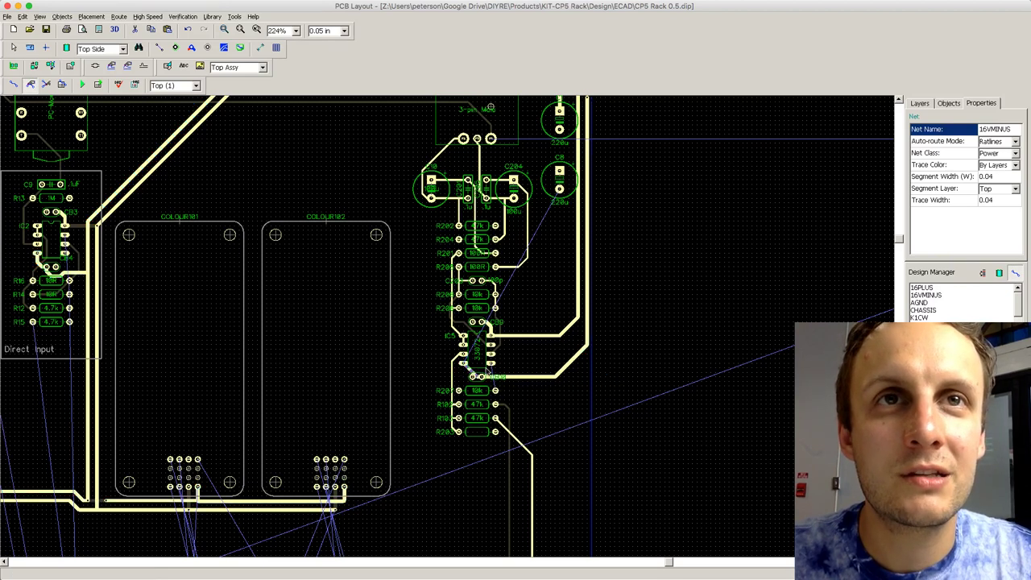
pyautogui.moveTo(475, 374); pyautogui.dragTo(472, 371)
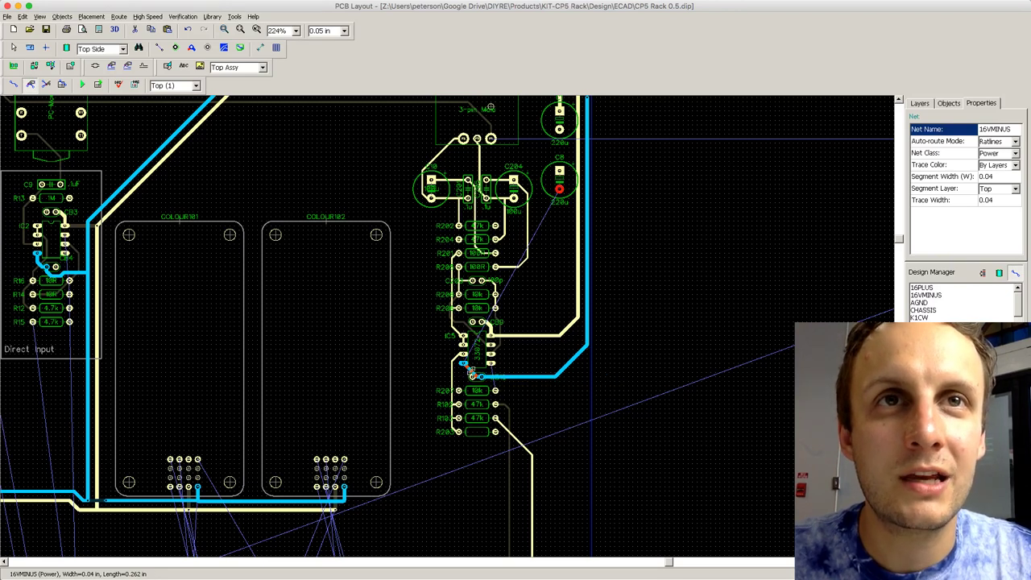
pyautogui.scroll(1, 500, 381)
pyautogui.click(512, 361)
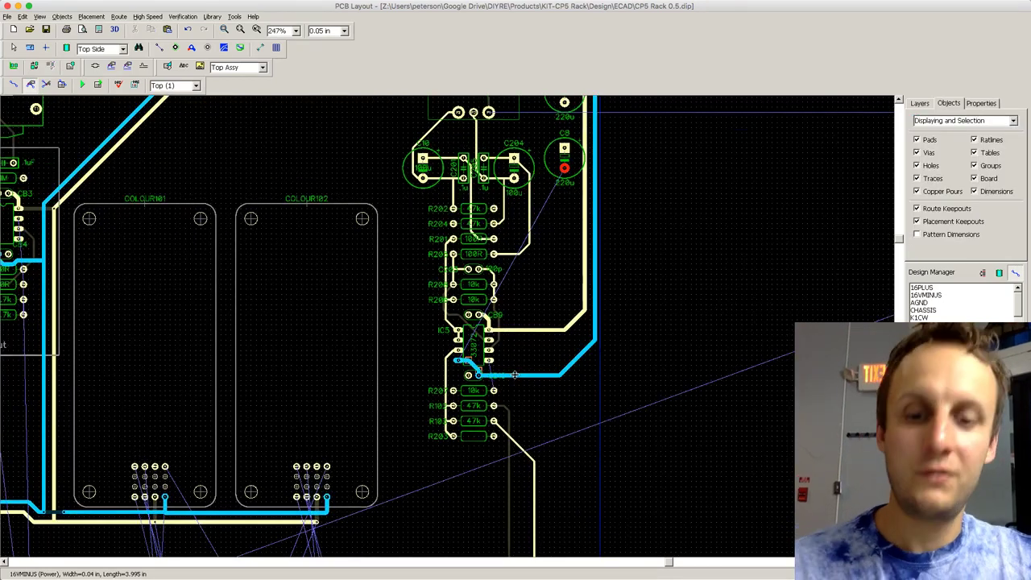
# Step: Try shifting the 16PLUS trunk segments around the 220u capacitor and IC5 branch junctions
pyautogui.scroll(-3, 556, 362)
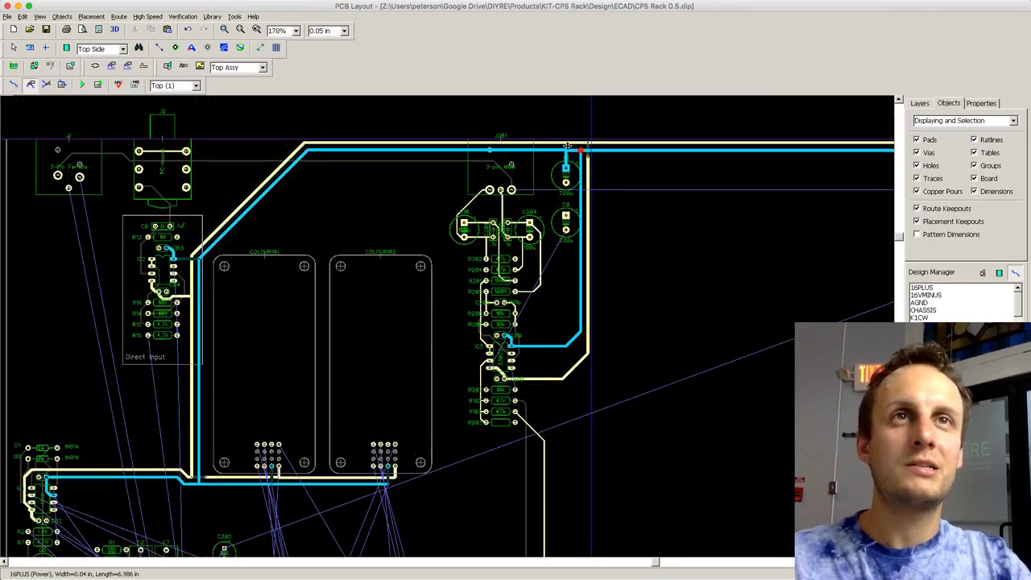
pyautogui.scroll(1, 535, 154)
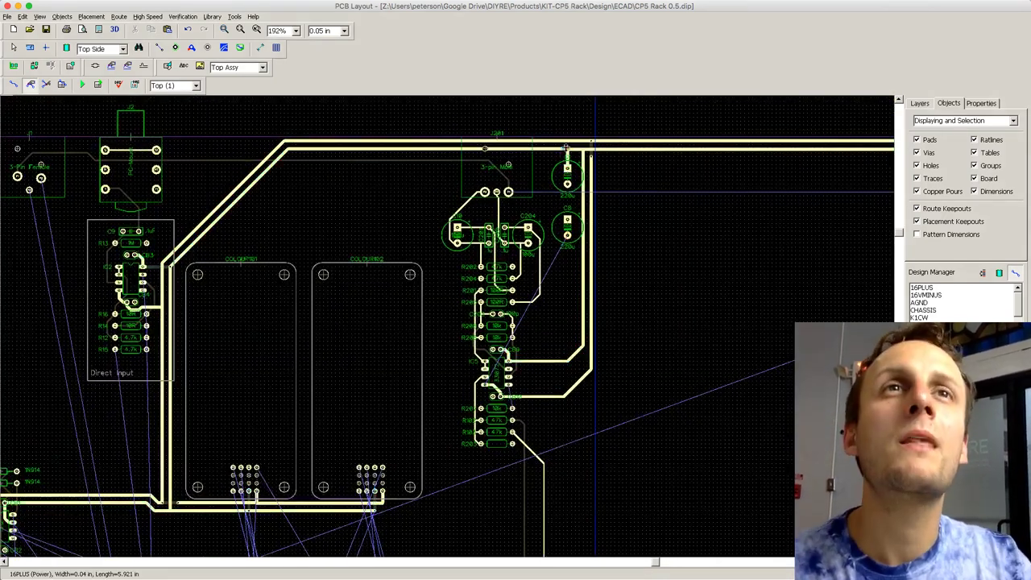
pyautogui.click(553, 150)
pyautogui.scroll(1, 554, 151)
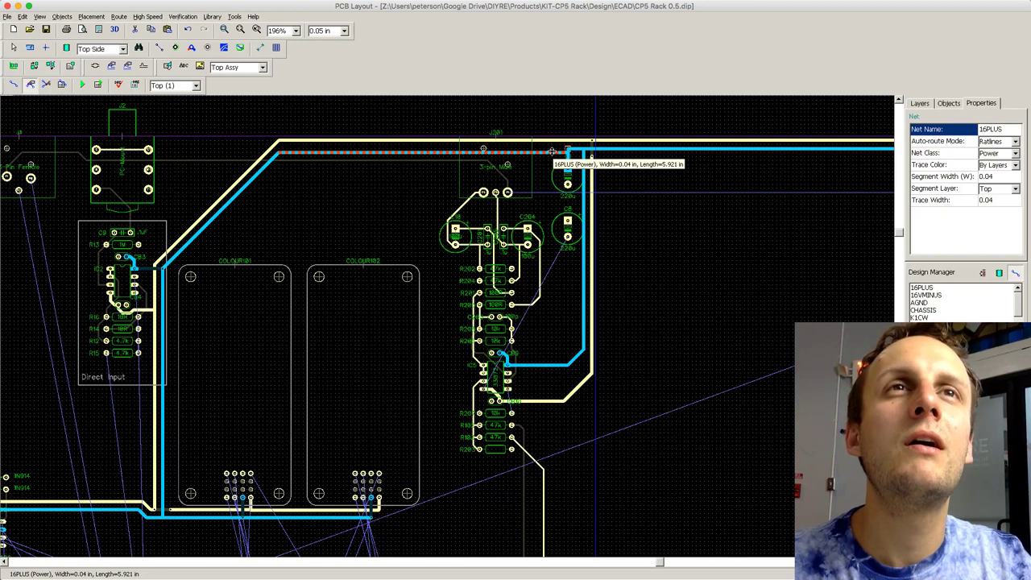
pyautogui.click(606, 148)
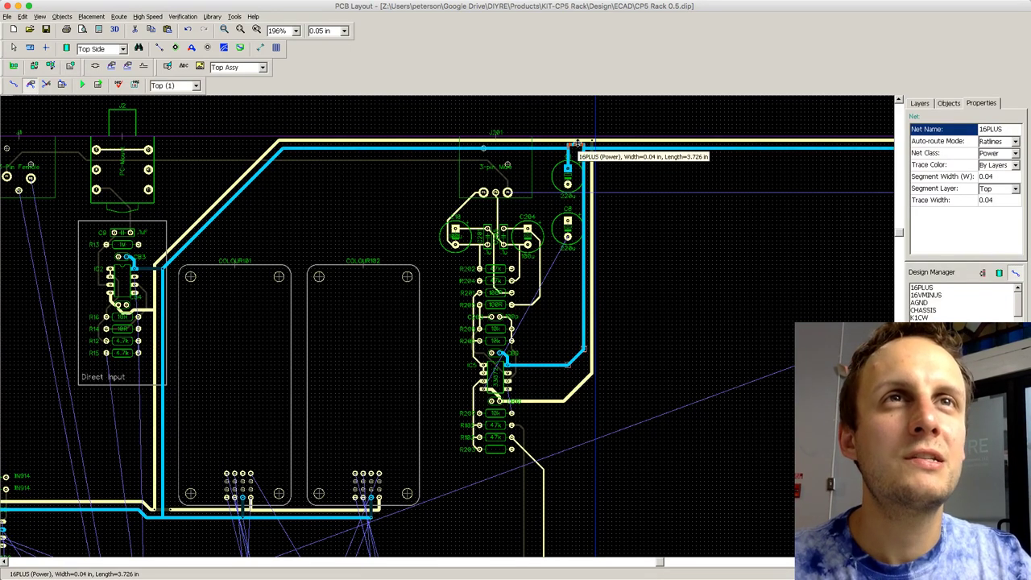
pyautogui.click(421, 183)
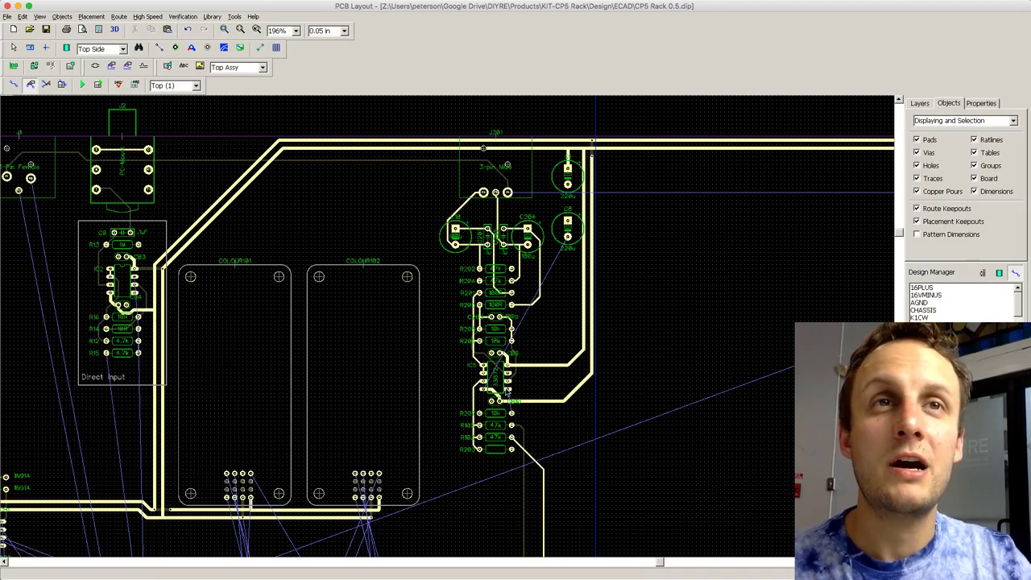
# Step: Delete the bottom-layer Net 0 trace running from the upper 4.7k resistor below IC5 down to the potentiometer
pyautogui.scroll(1, 441, 371)
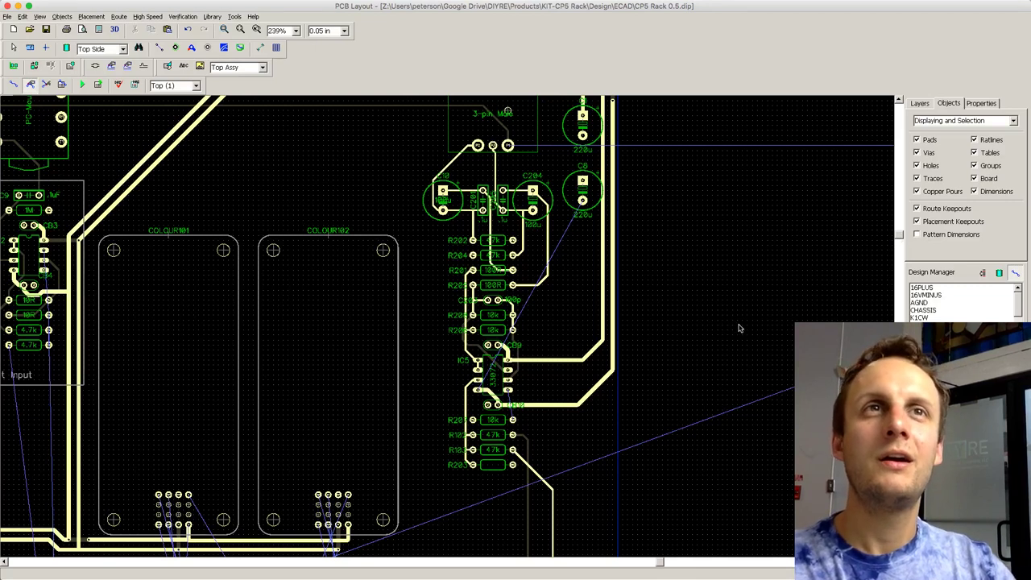
pyautogui.scroll(-2, 739, 328)
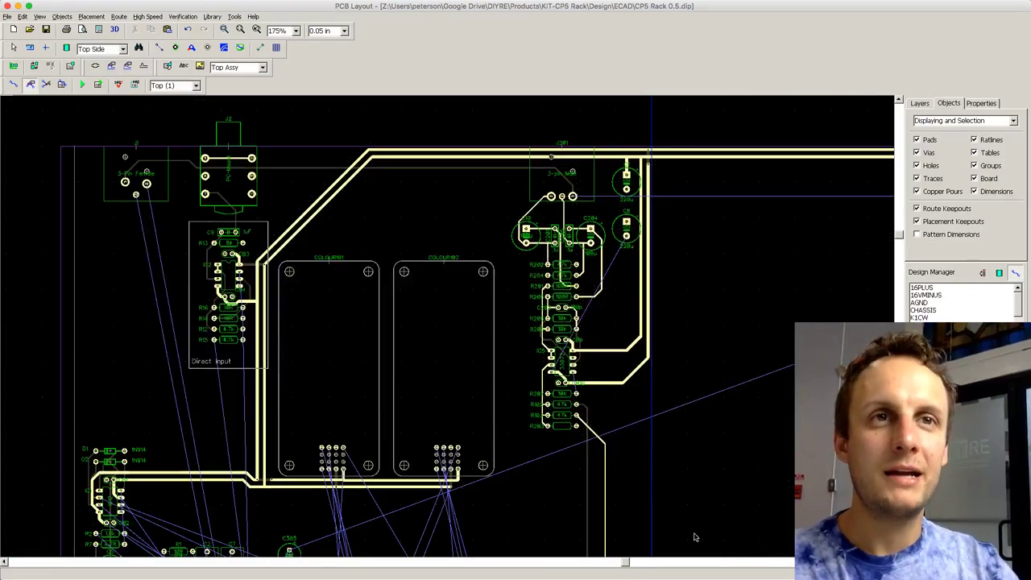
pyautogui.moveTo(897, 236); pyautogui.dragTo(900, 279)
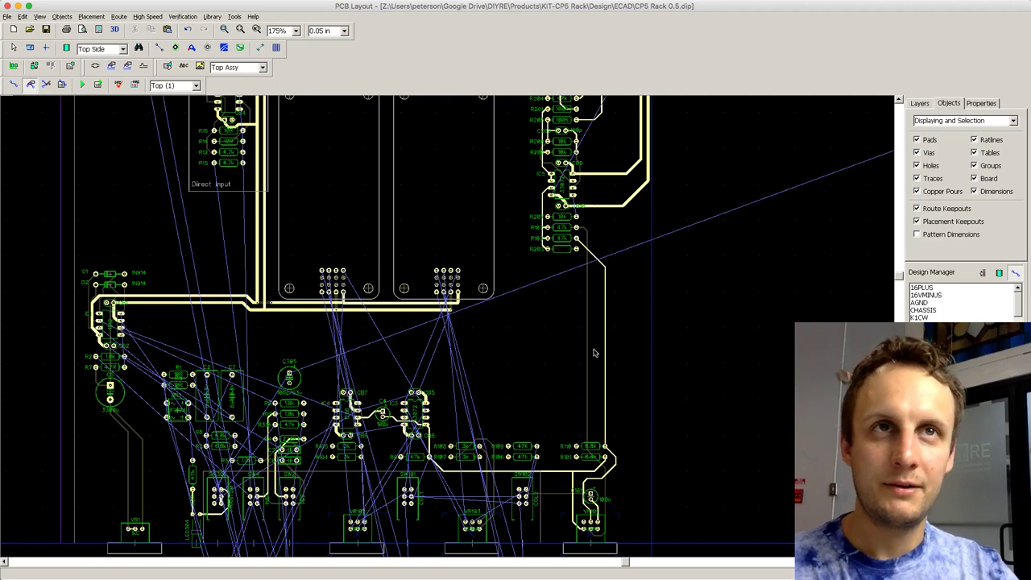
pyautogui.press('KP_Multiply')
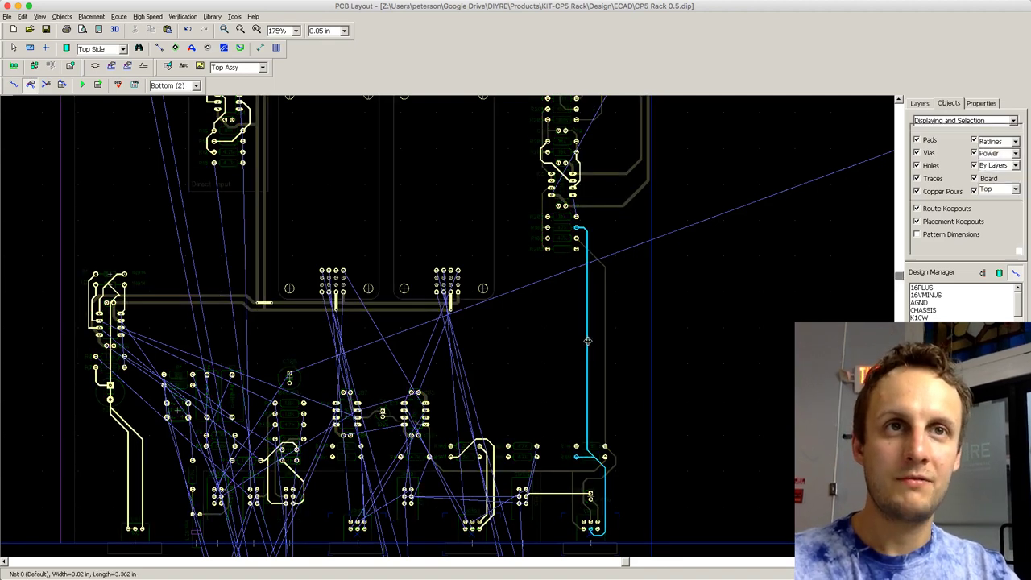
pyautogui.click(586, 344)
pyautogui.press('Delete')
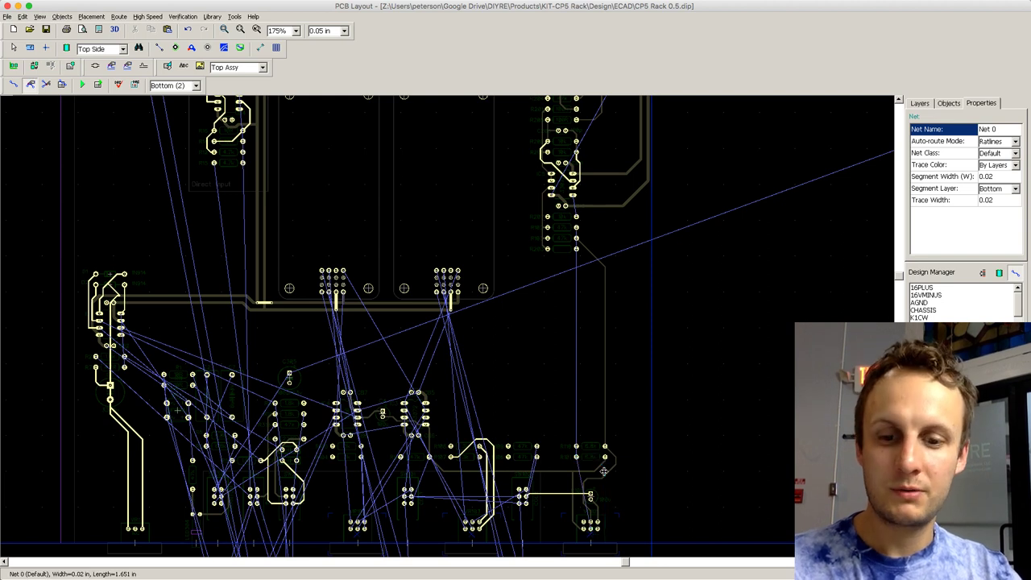
# Step: Reroute that net on the top layer from the potentiometer pin, outside the existing parallel trace, up to the upper 4.7k resistor below IC5
pyautogui.press('t')
pyautogui.press('r')
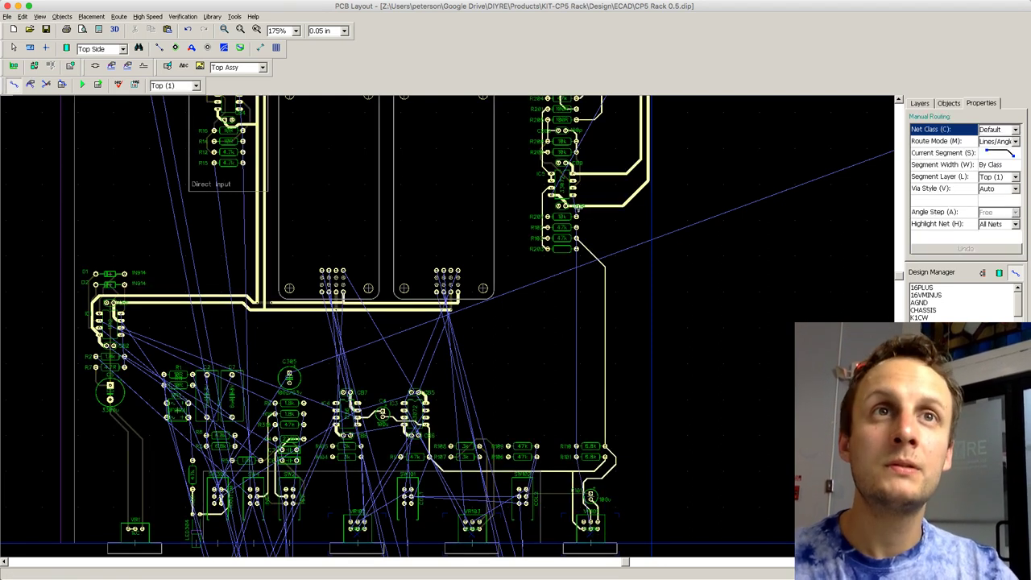
pyautogui.click(576, 228)
pyautogui.click(594, 527)
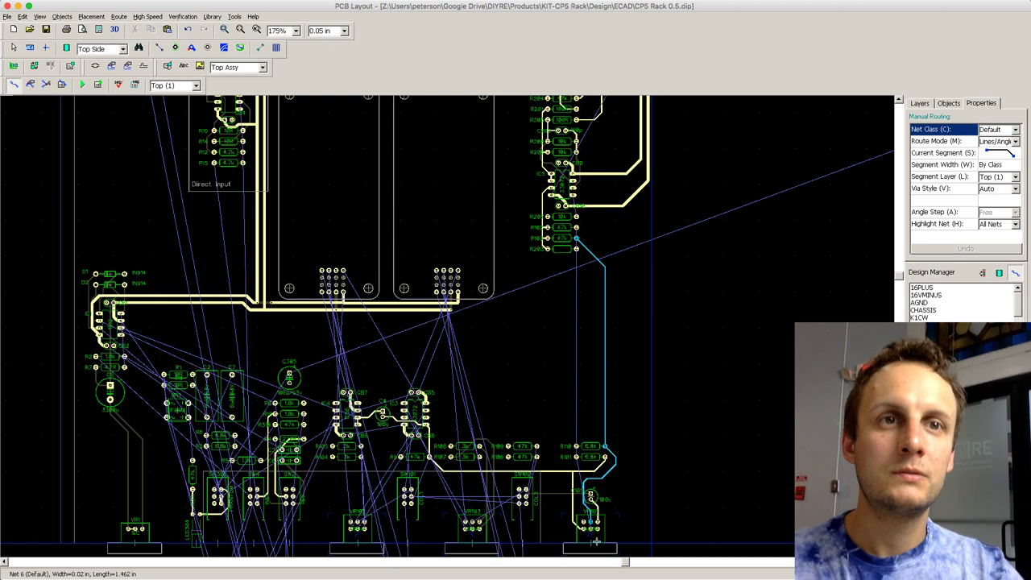
pyautogui.click(596, 535)
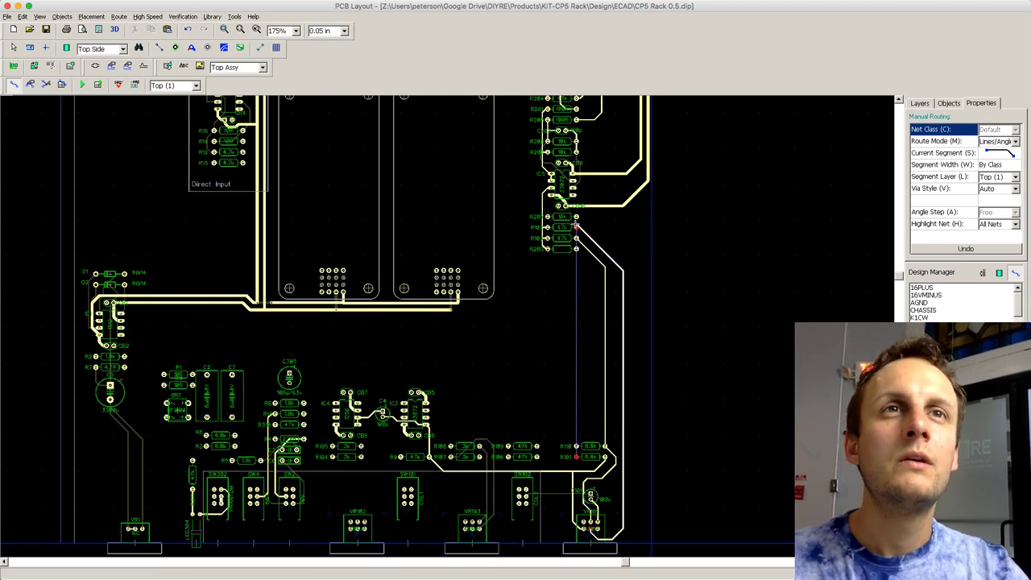
pyautogui.click(575, 228)
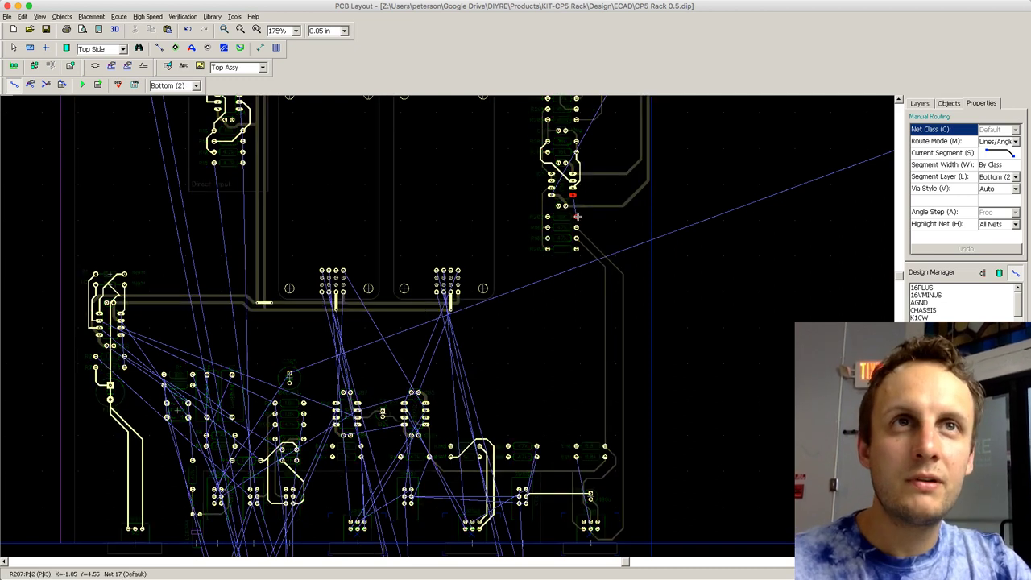
# Step: Route Net 17 on the bottom layer from R207's pad to the adjacent IC5 pin, and return to the top layer
pyautogui.click(577, 216)
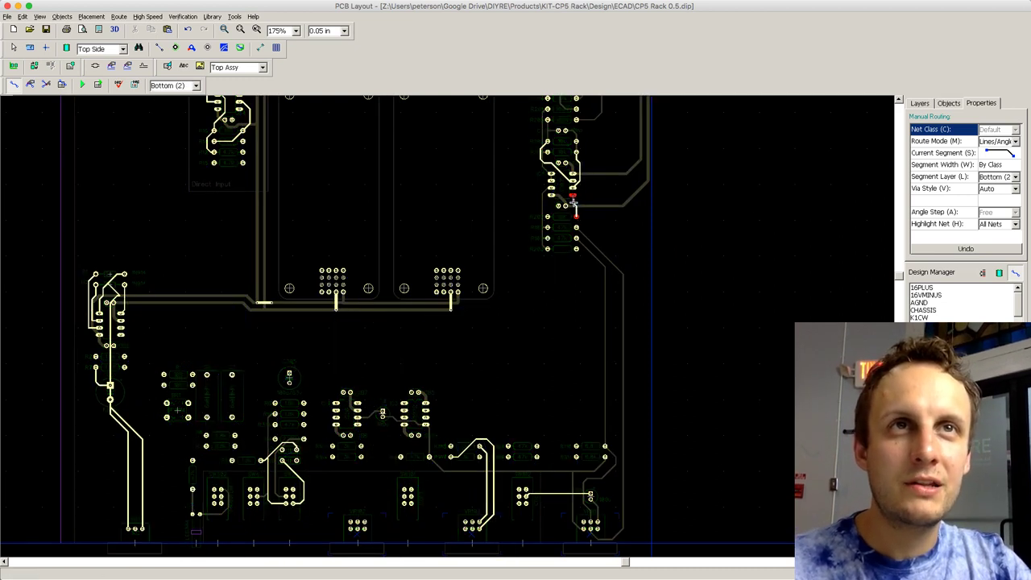
pyautogui.click(572, 194)
pyautogui.scroll(3, 602, 224)
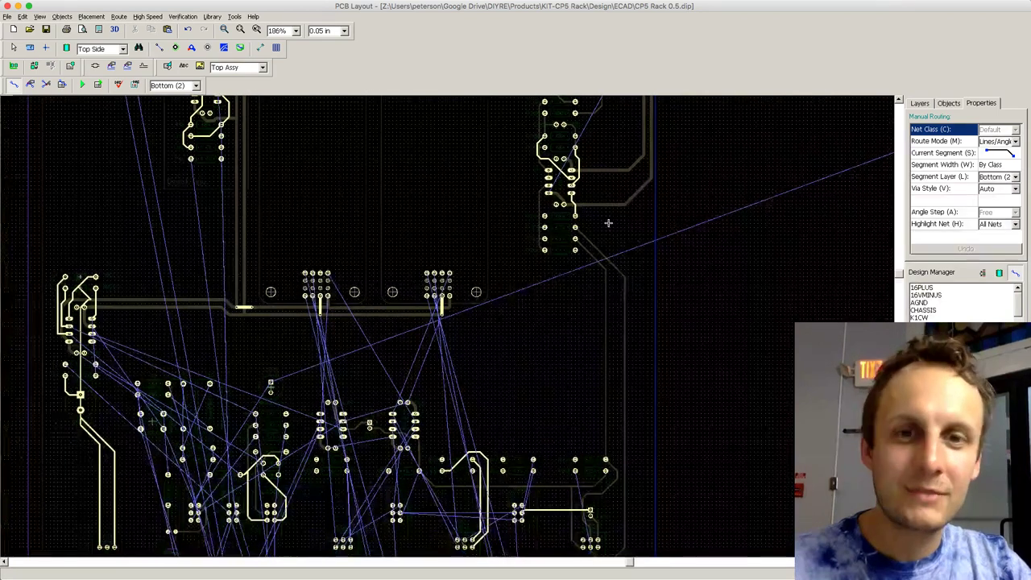
pyautogui.press('t')
# Step: Examine the unrouted connections between IC3, the potentiometers and the COLOUR module connectors
pyautogui.scroll(-2, 629, 256)
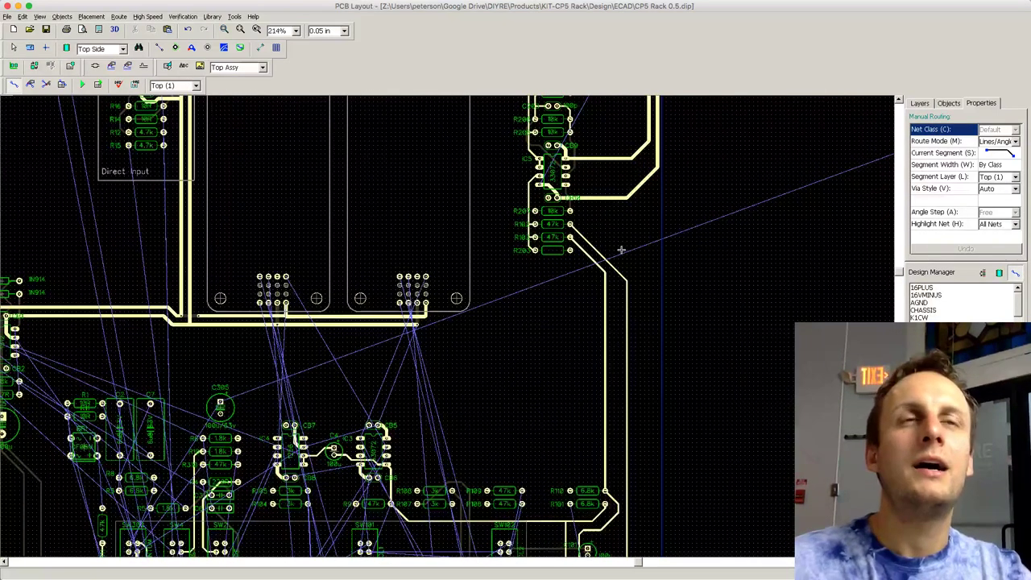
pyautogui.scroll(1, 904, 276)
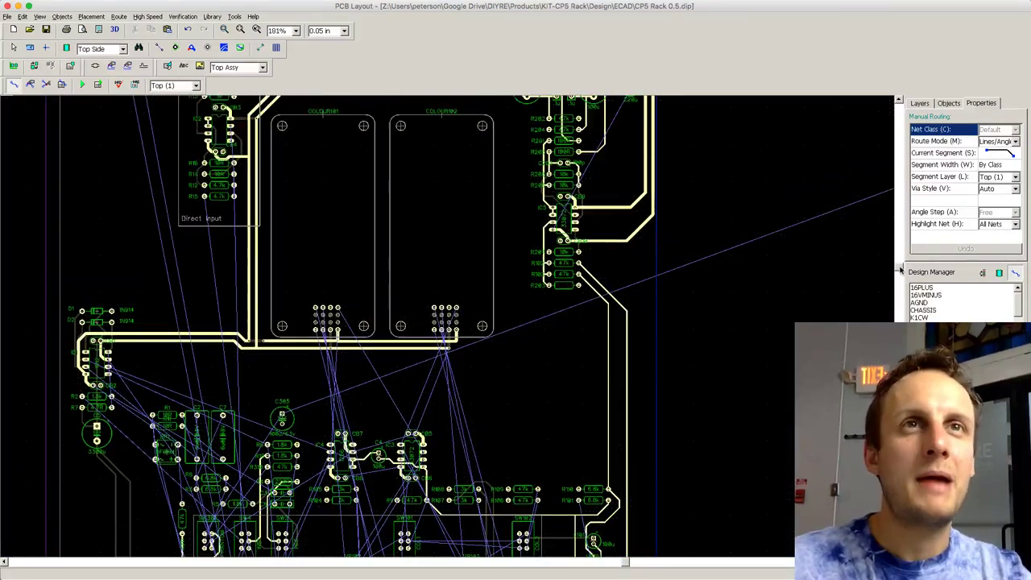
pyautogui.scroll(-2, 358, 338)
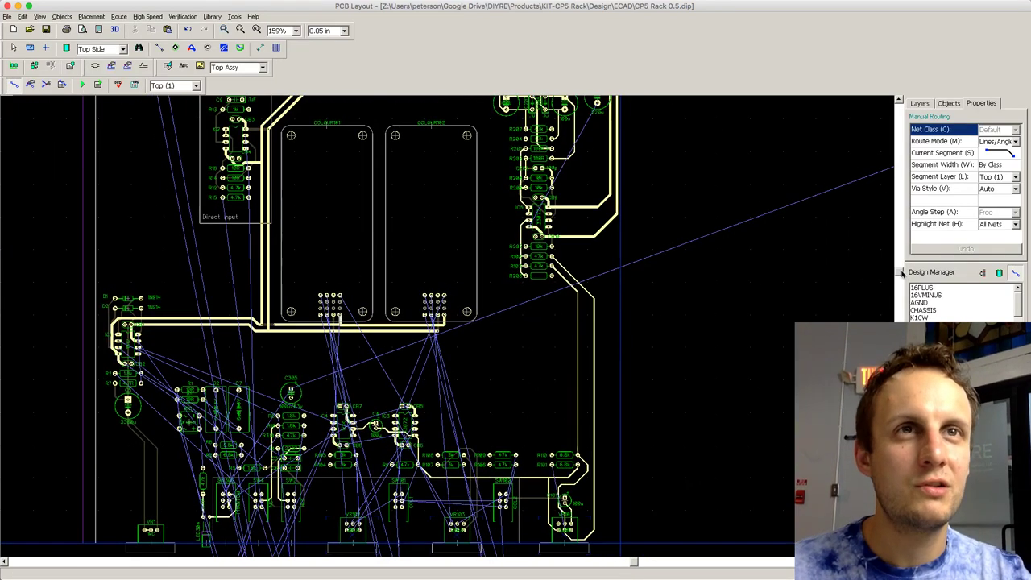
pyautogui.scroll(-2, 902, 270)
pyautogui.rightClick(406, 382)
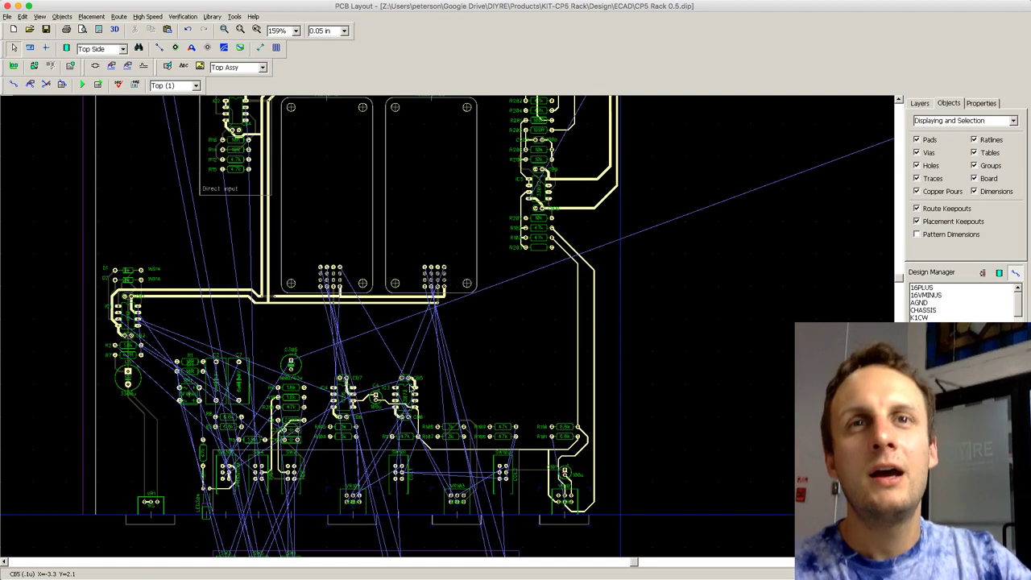
pyautogui.moveTo(406, 402); pyautogui.dragTo(407, 402)
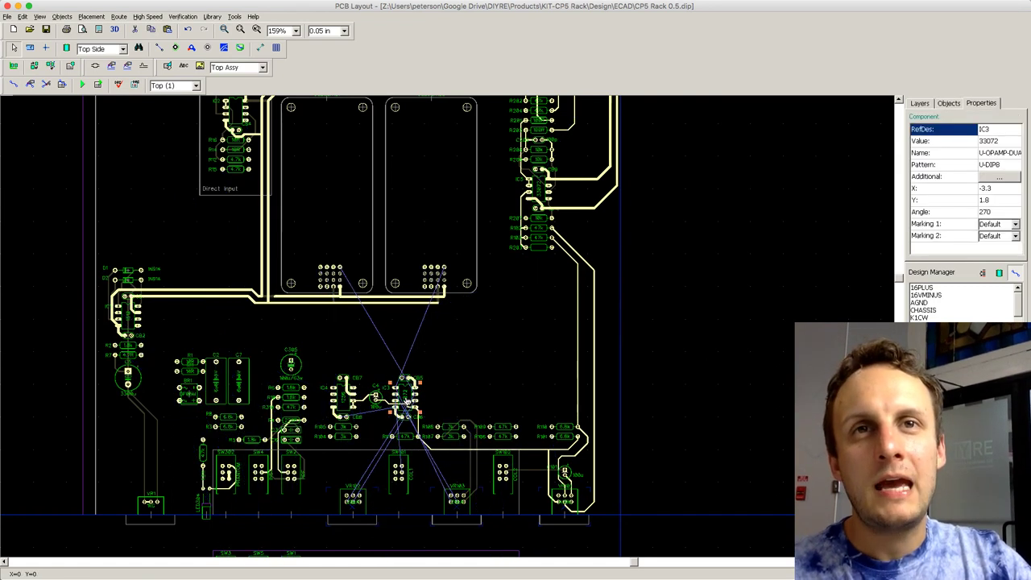
pyautogui.click(458, 378)
pyautogui.scroll(1, 460, 377)
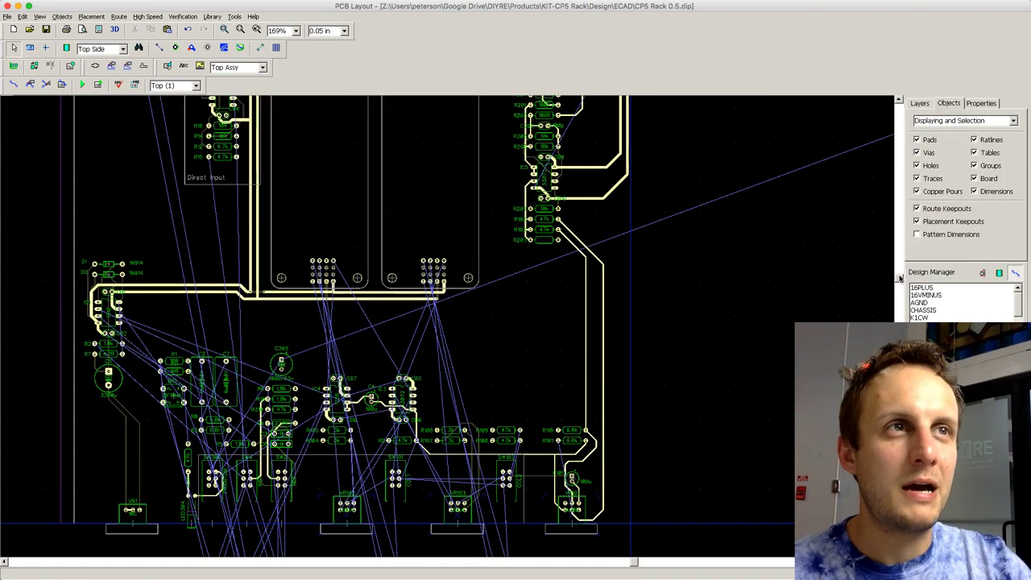
# Step: Shift the Net 6 trace segment beside the two 6.8k resistors closer to their pads, away from the long outer trace
pyautogui.moveTo(900, 277); pyautogui.dragTo(900, 288)
pyautogui.scroll(2, 561, 375)
pyautogui.click(610, 391)
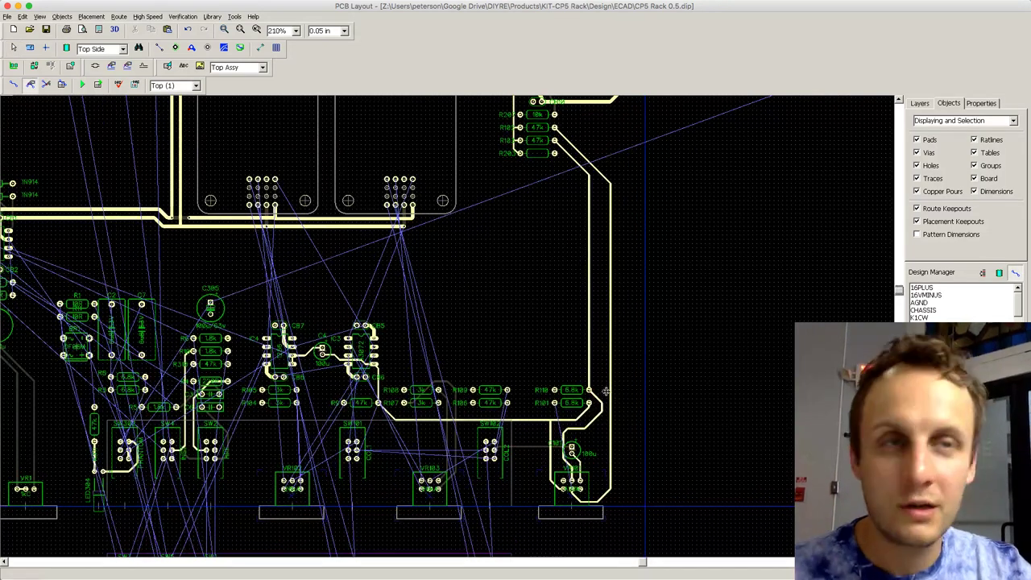
pyautogui.click(597, 405)
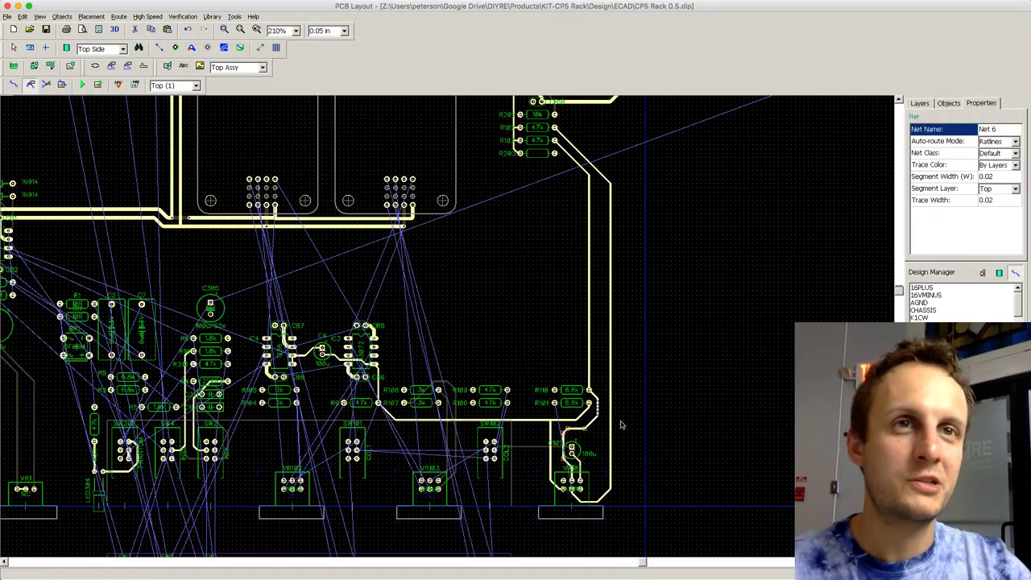
pyautogui.click(620, 424)
# Step: Examine the traces around the 6.8k resistors and the remaining unrouted connections across the whole board
pyautogui.scroll(-4, 637, 437)
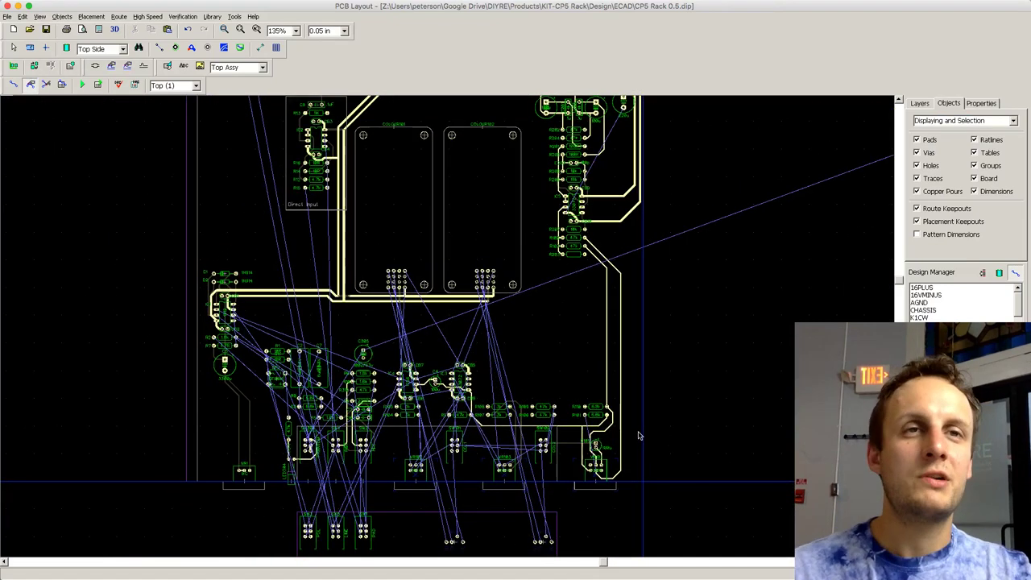
pyautogui.moveTo(603, 567); pyautogui.dragTo(610, 566)
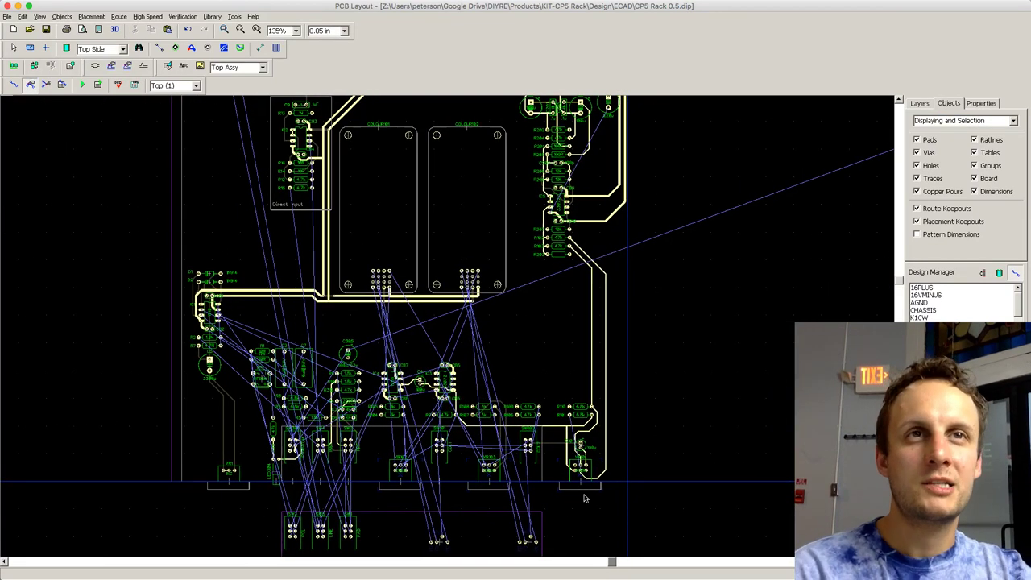
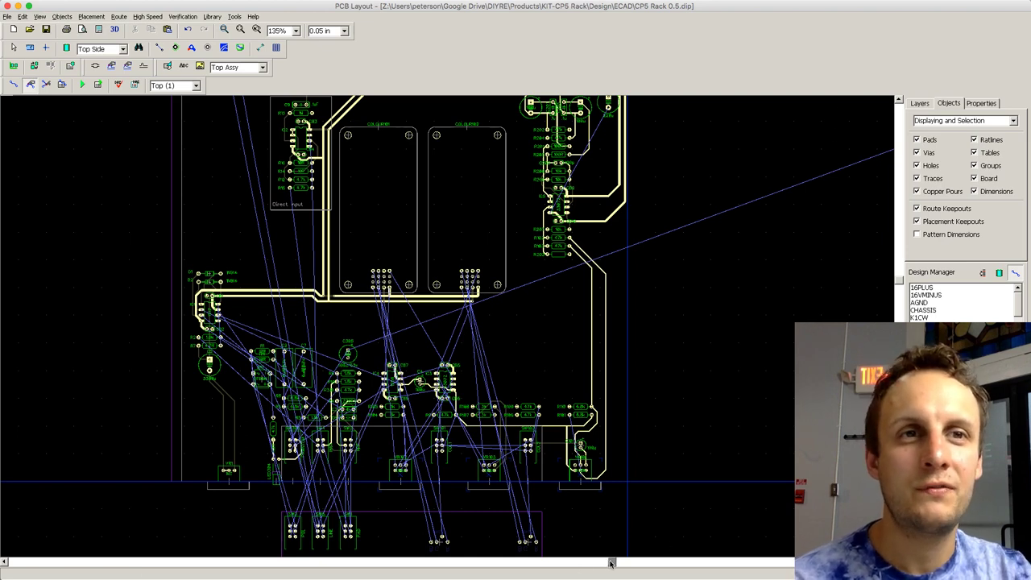
pyautogui.moveTo(609, 563); pyautogui.dragTo(596, 563)
pyautogui.scroll(2, 501, 311)
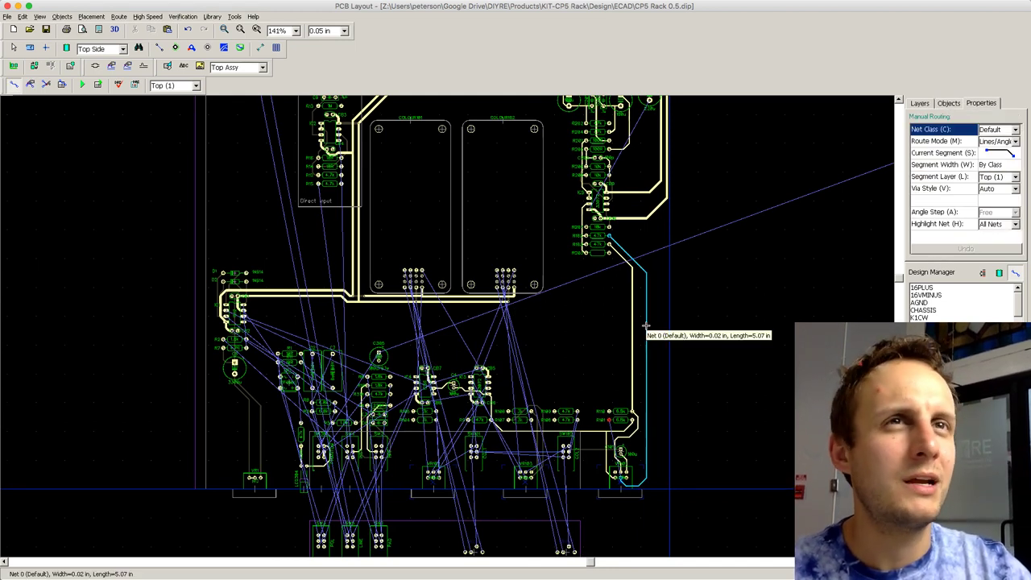
pyautogui.scroll(2, 628, 406)
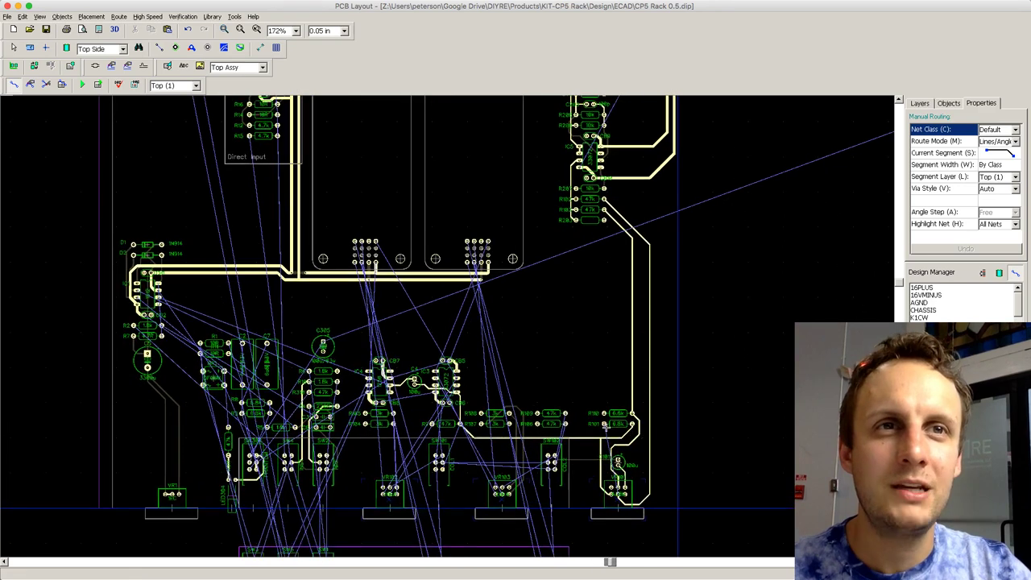
pyautogui.scroll(1, 605, 427)
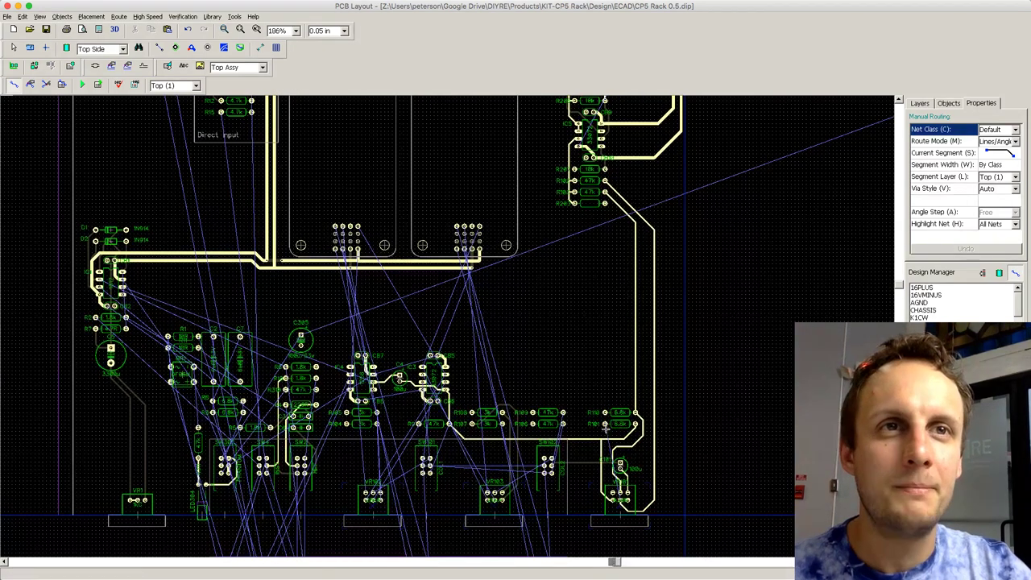
pyautogui.scroll(-3, 606, 427)
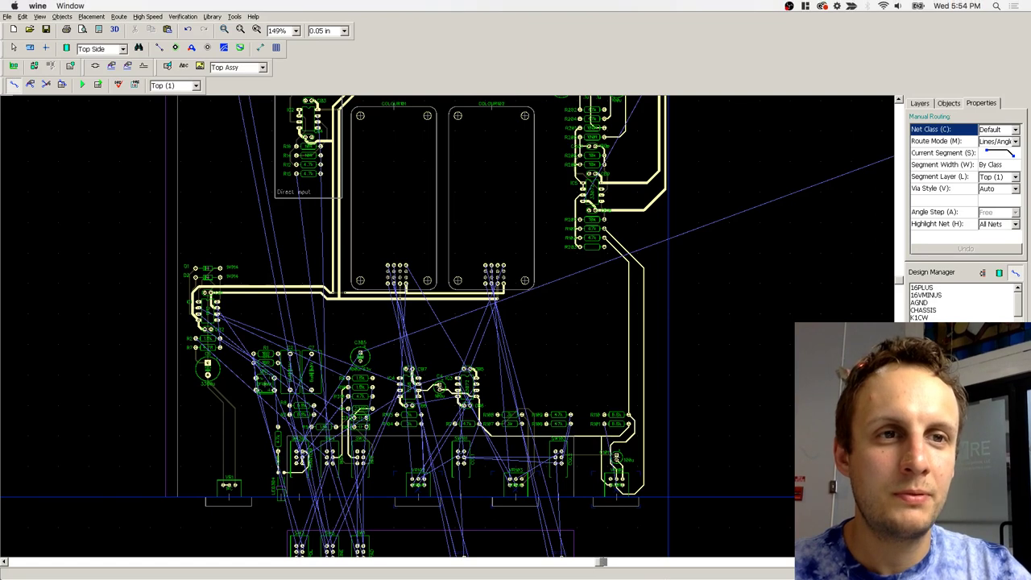
pyautogui.scroll(-4, 668, 370)
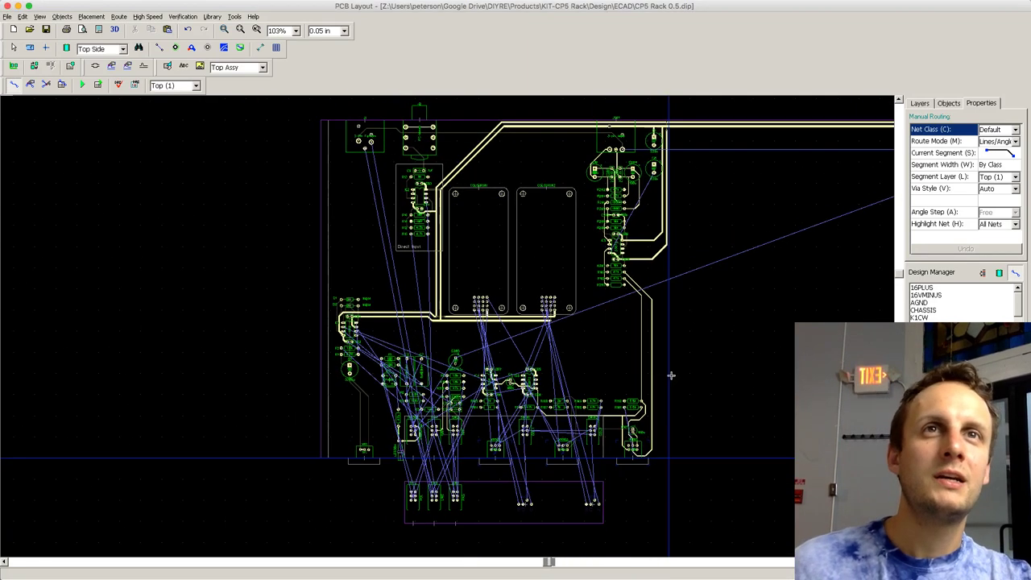
pyautogui.moveTo(549, 563); pyautogui.dragTo(692, 564)
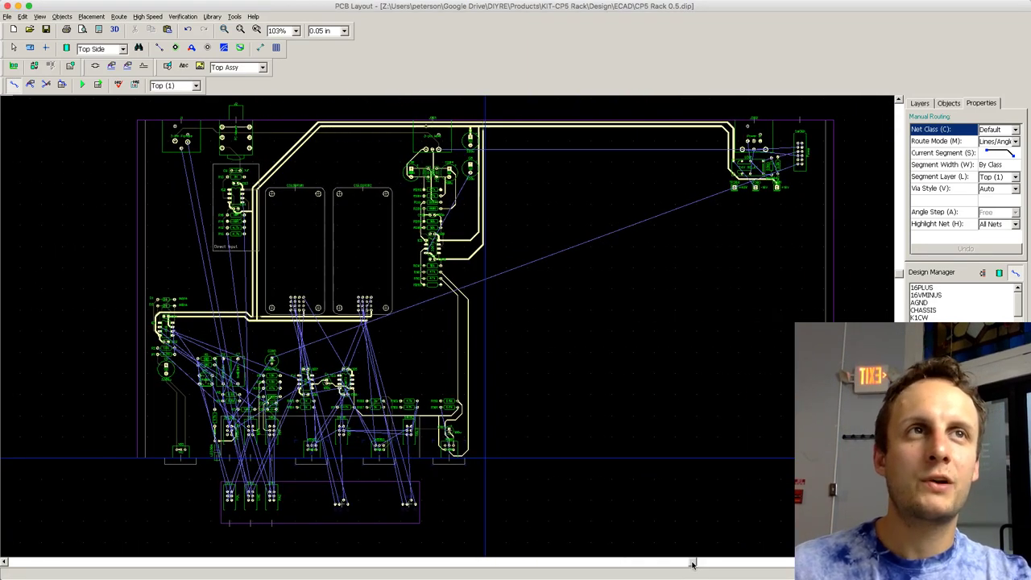
# Step: Outline a copper pour on the bottom layer along the full edge of the main board
pyautogui.click(167, 68)
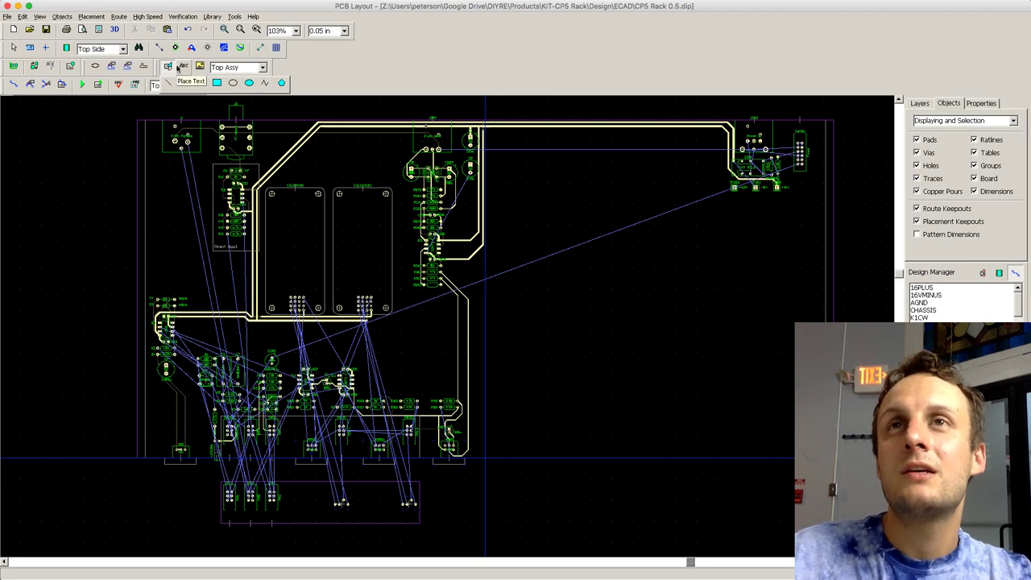
pyautogui.click(224, 47)
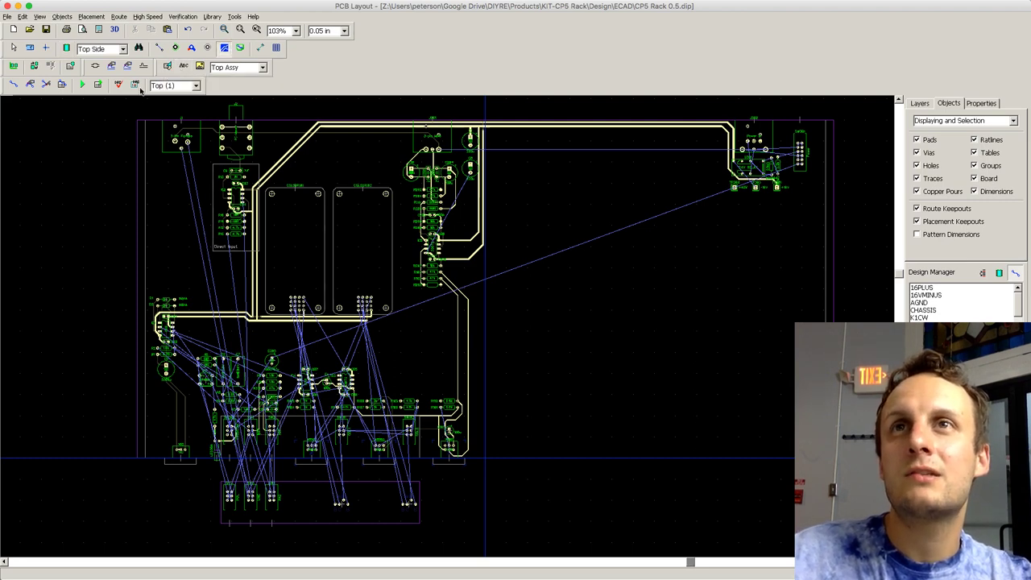
pyautogui.press('b')
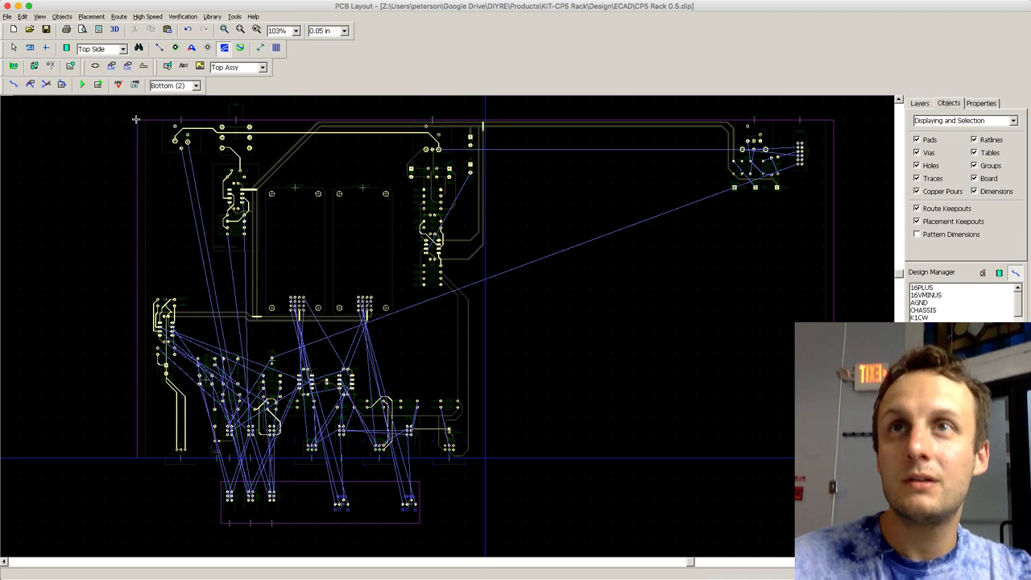
pyautogui.click(136, 119)
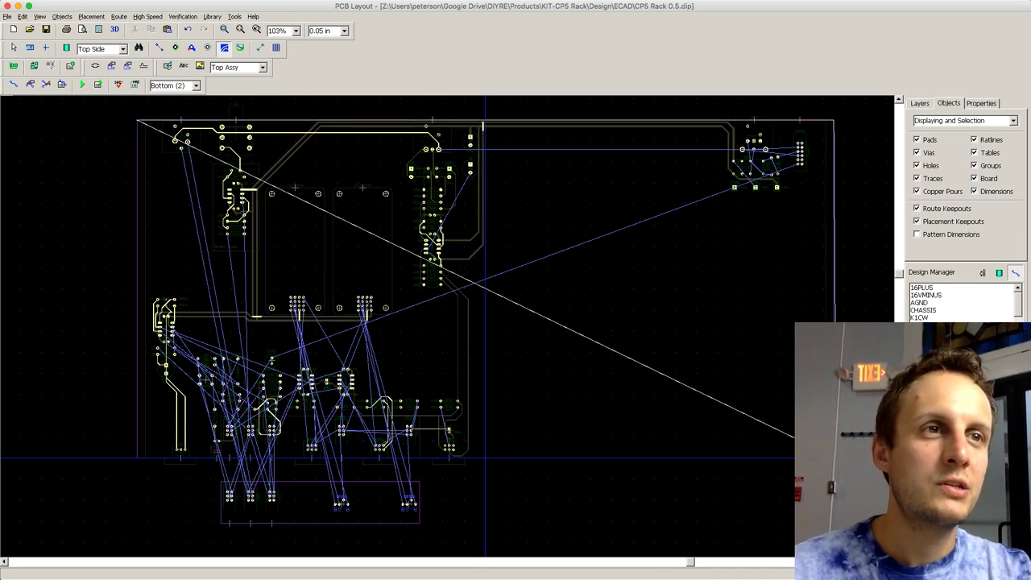
pyautogui.doubleClick(136, 456)
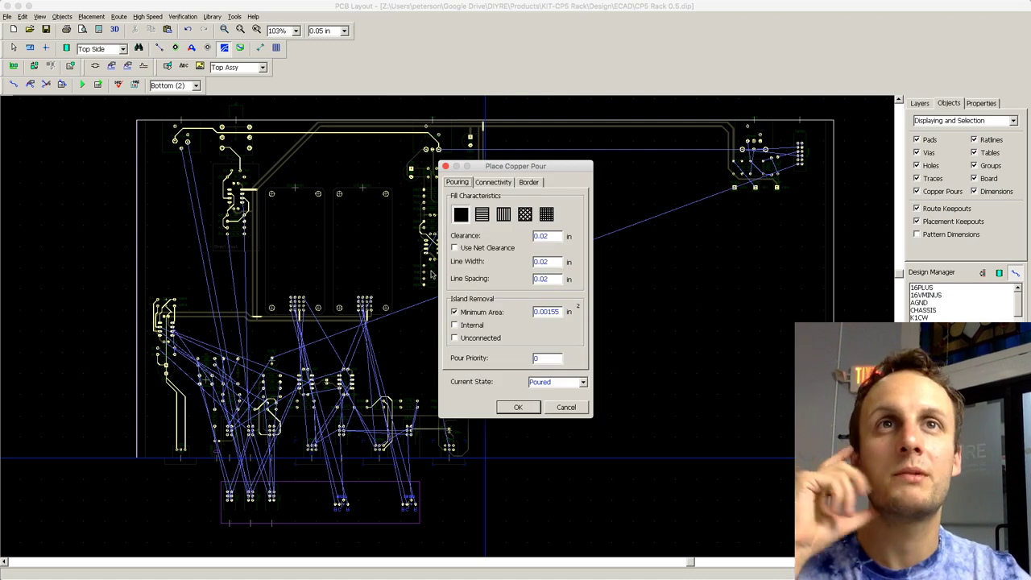
# Step: Try to place the full-board pour as a poured area connected to the AGND net with 4 spoke 45 thermals
pyautogui.moveTo(505, 168); pyautogui.dragTo(620, 192)
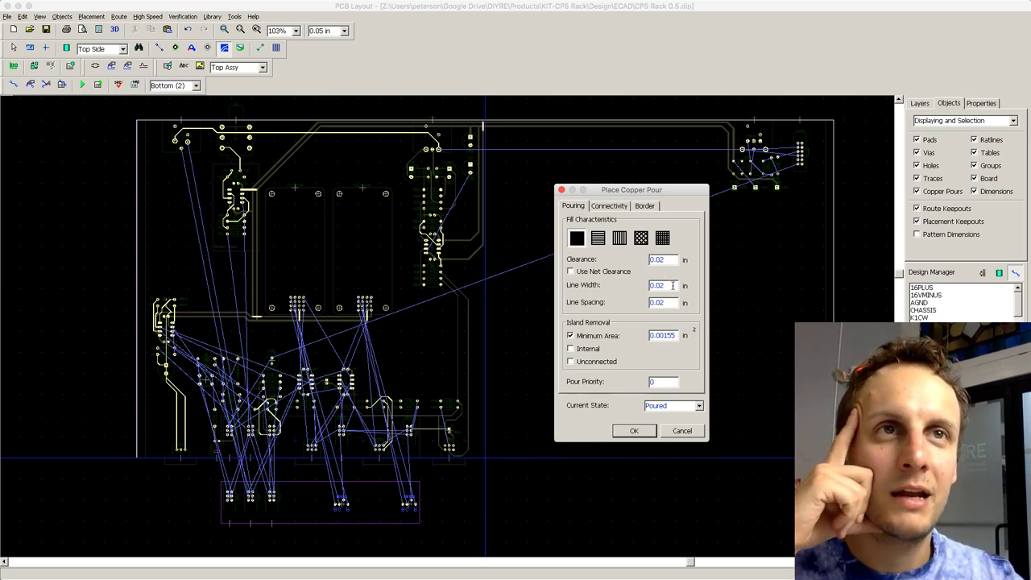
pyautogui.click(613, 206)
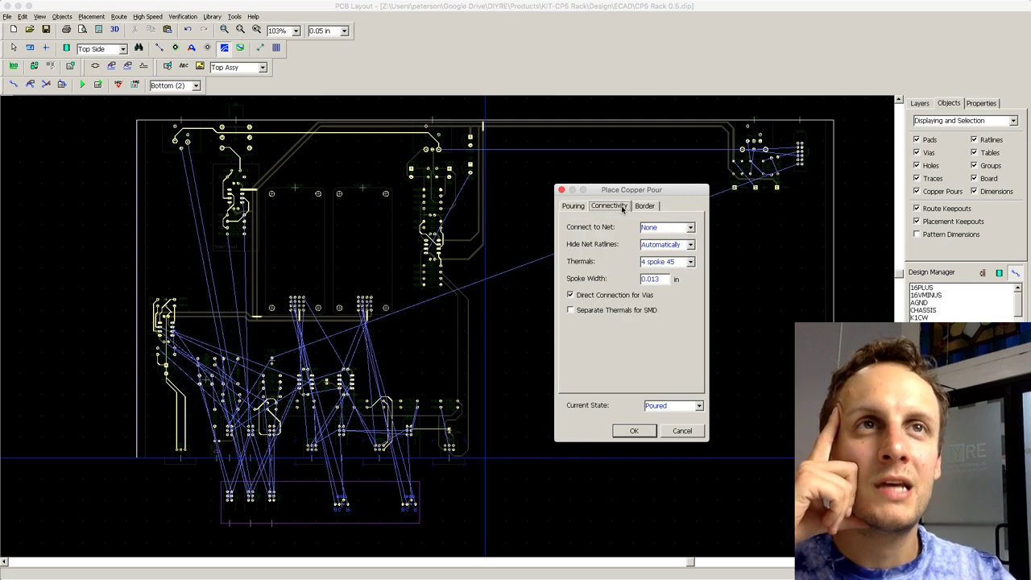
pyautogui.click(690, 228)
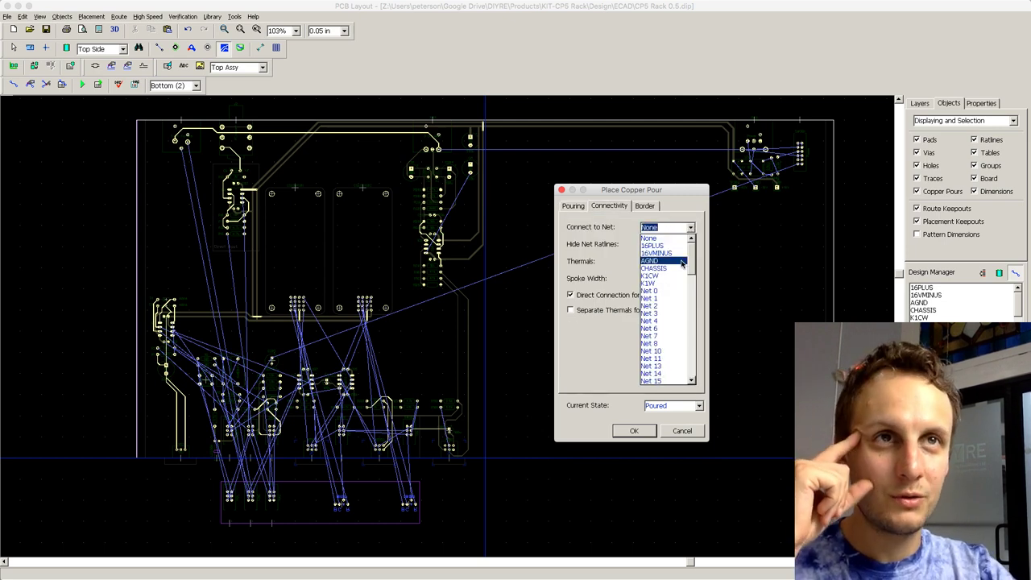
pyautogui.click(681, 262)
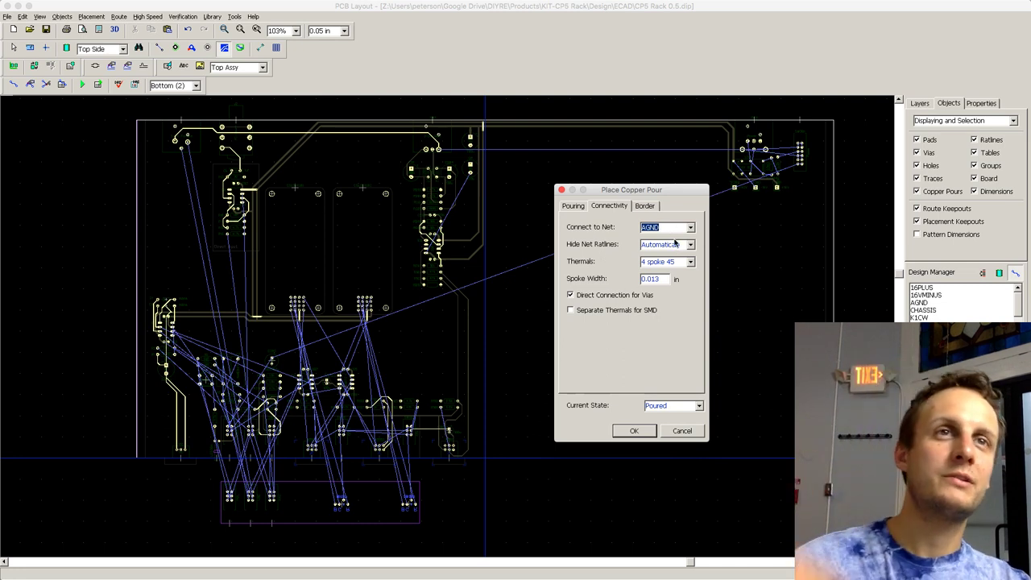
pyautogui.moveTo(678, 194); pyautogui.dragTo(664, 172)
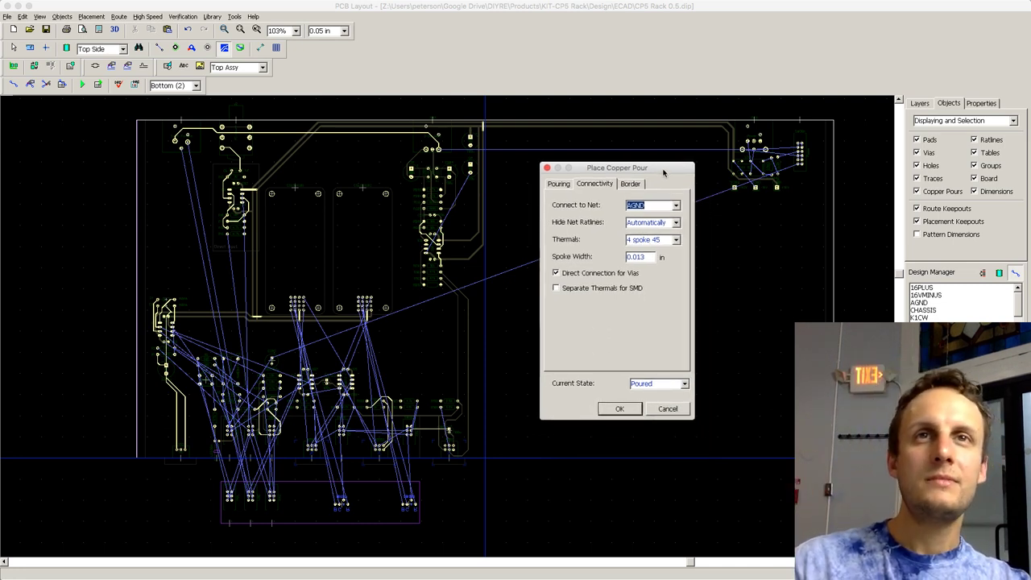
pyautogui.click(634, 409)
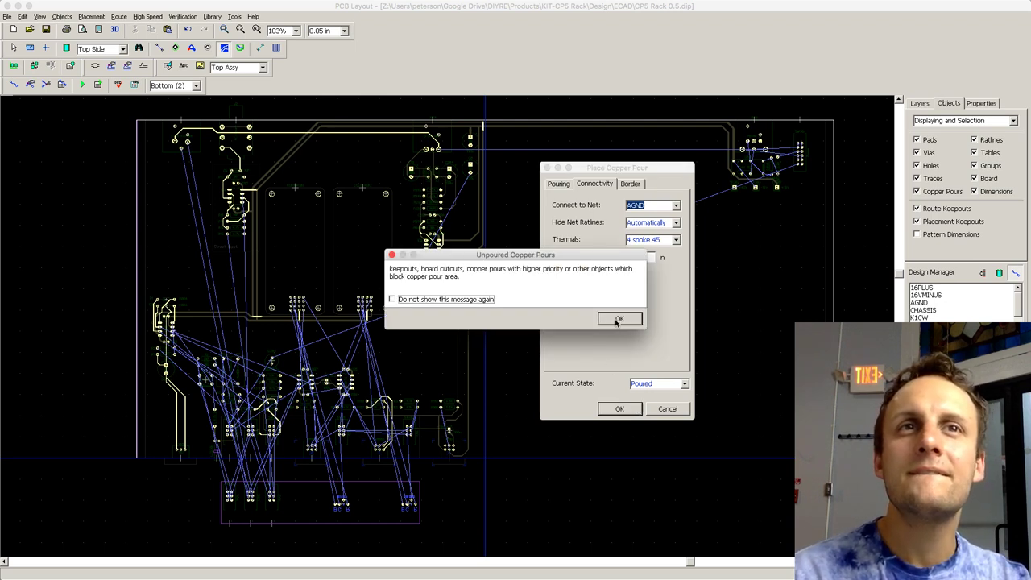
pyautogui.click(617, 319)
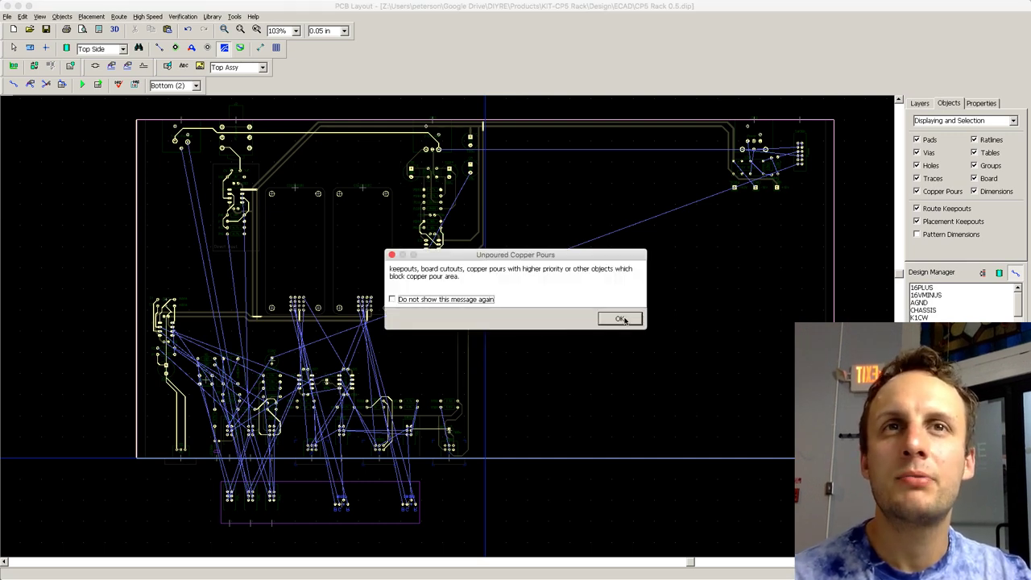
pyautogui.click(619, 319)
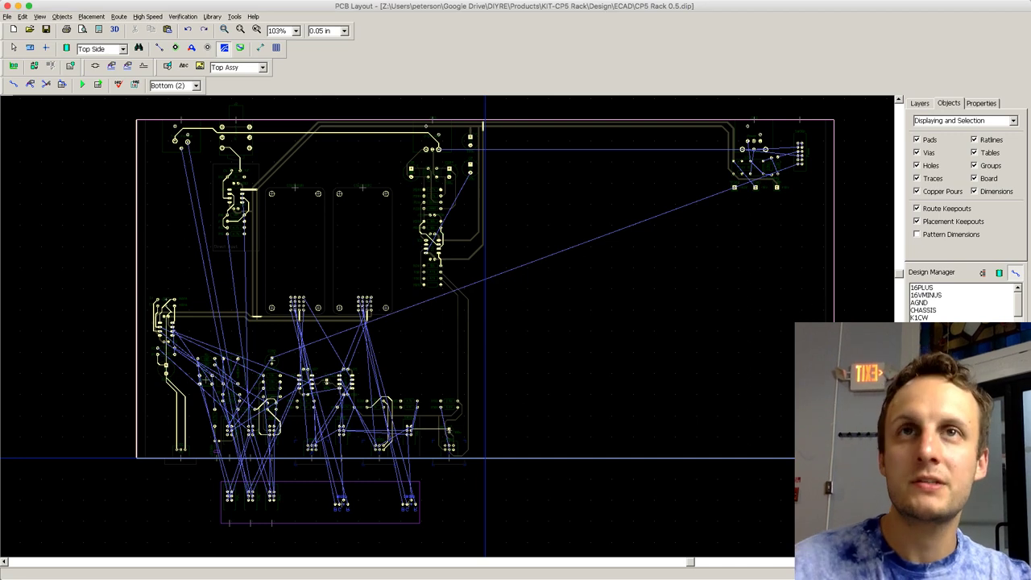
# Step: Outline a smaller bottom-layer copper pour just inside the board edge, enclosing the circuitry from the left edge to just past IC5
pyautogui.click(823, 198)
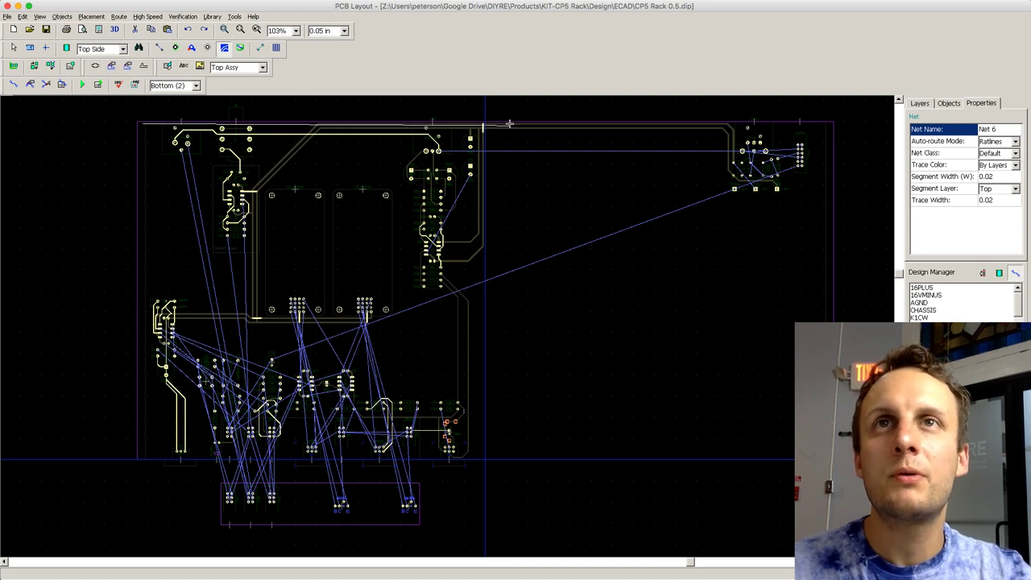
pyautogui.moveTo(509, 123); pyautogui.dragTo(508, 453)
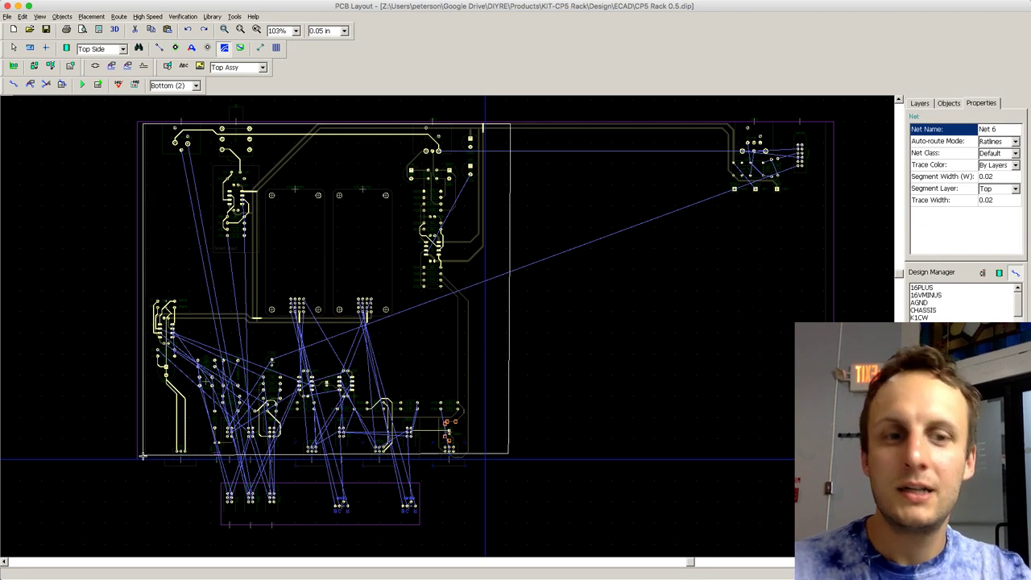
pyautogui.doubleClick(143, 456)
# Step: Connect the smaller copper pour to the AGND net and place it in the Poured state
pyautogui.click(594, 183)
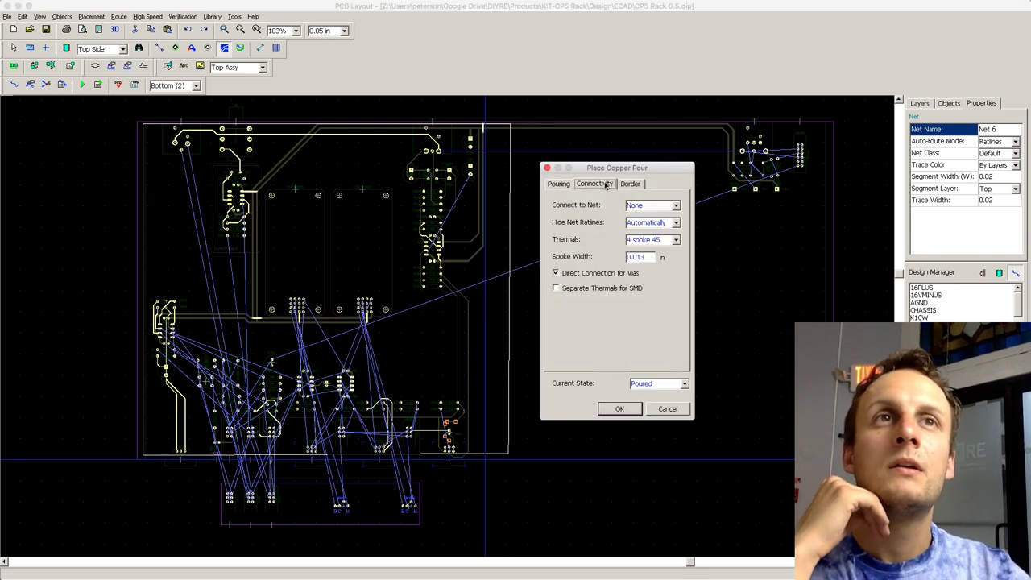
pyautogui.click(676, 206)
pyautogui.click(665, 240)
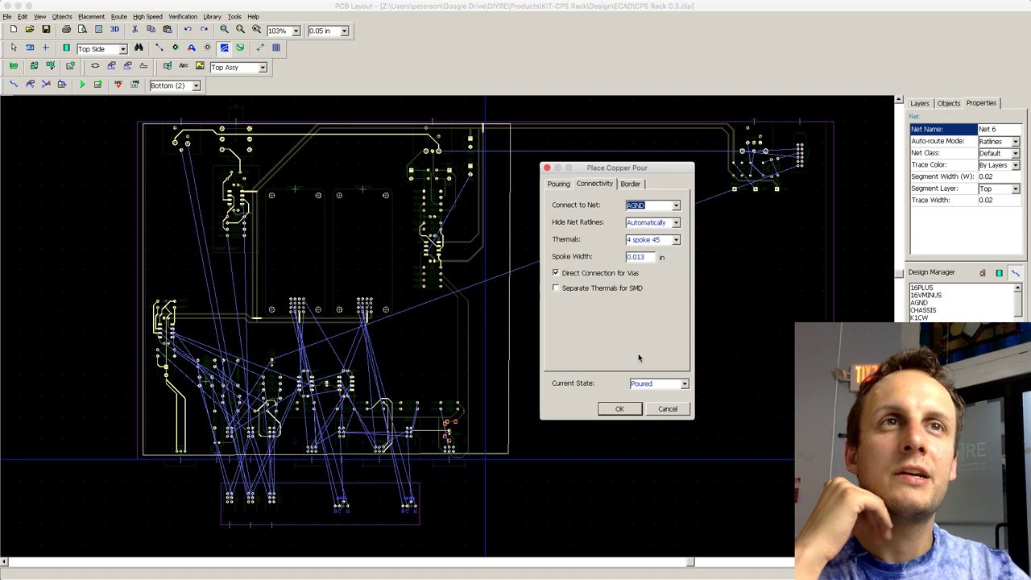
pyautogui.click(619, 409)
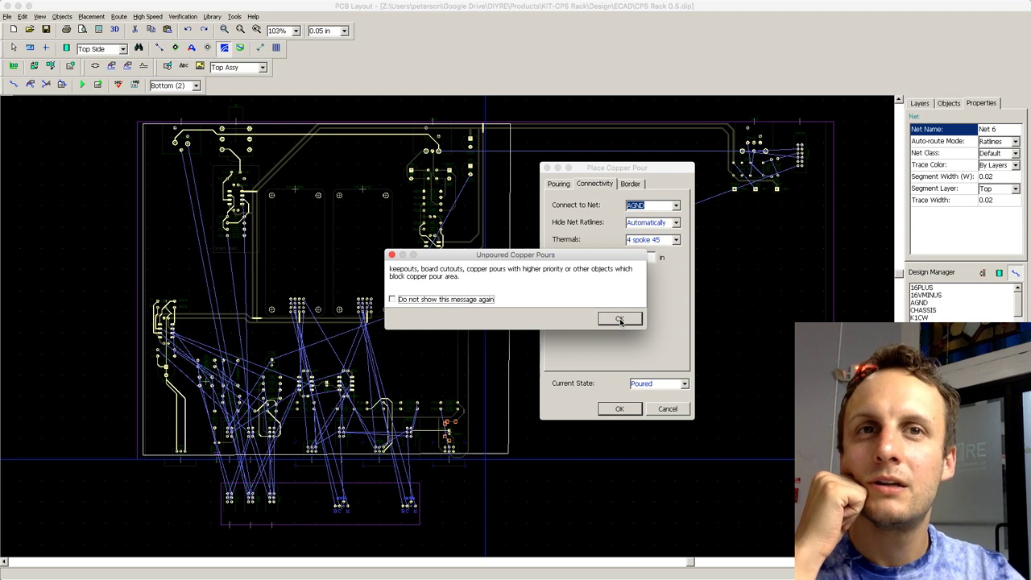
pyautogui.click(619, 320)
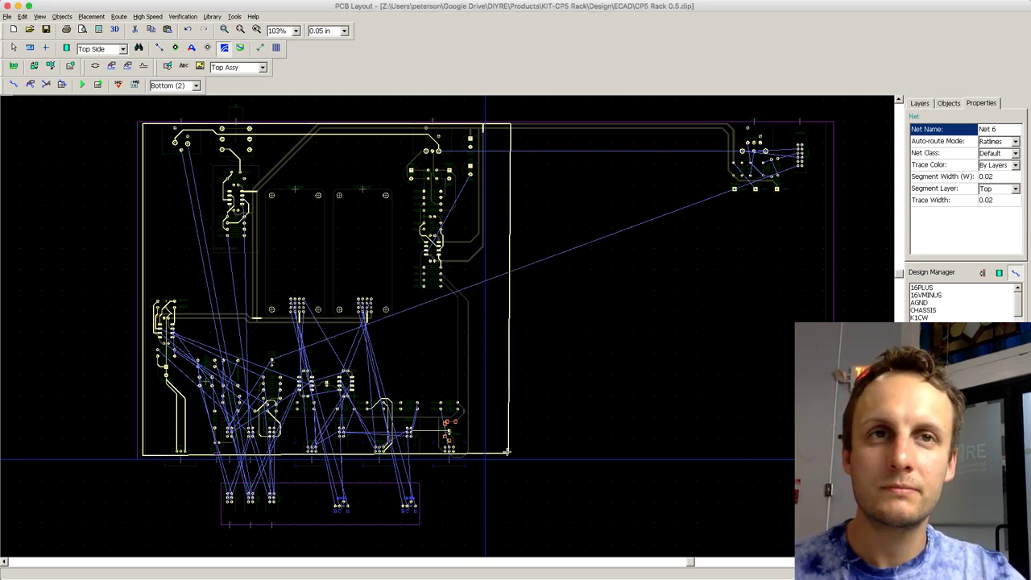
# Step: Shift the AGND pour past the board's lower edge and pull its two upper corners down to shorten it
pyautogui.moveTo(508, 452); pyautogui.dragTo(537, 505)
pyautogui.moveTo(540, 176); pyautogui.dragTo(538, 300)
pyautogui.moveTo(172, 176); pyautogui.dragTo(201, 292)
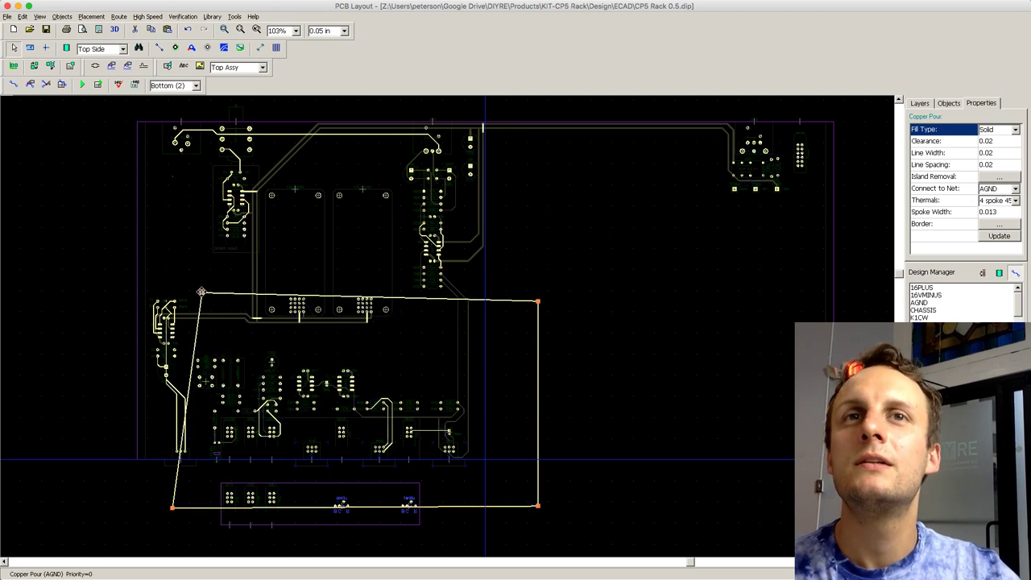
# Step: Reposition the AGND pour inside the board, pulling its lower-left corner inward and moving it over the board's upper part
pyautogui.moveTo(540, 415); pyautogui.dragTo(513, 359)
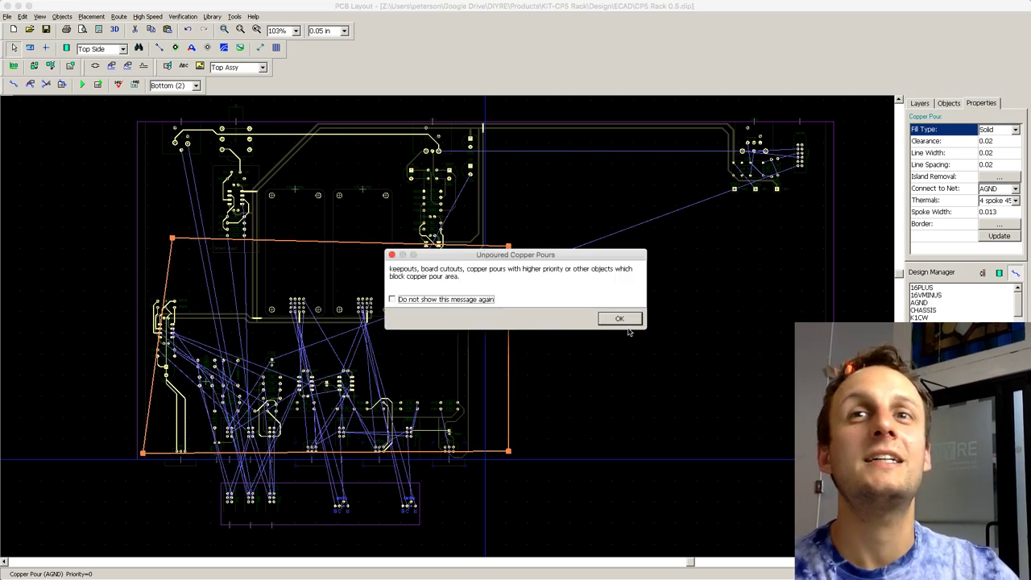
pyautogui.click(617, 319)
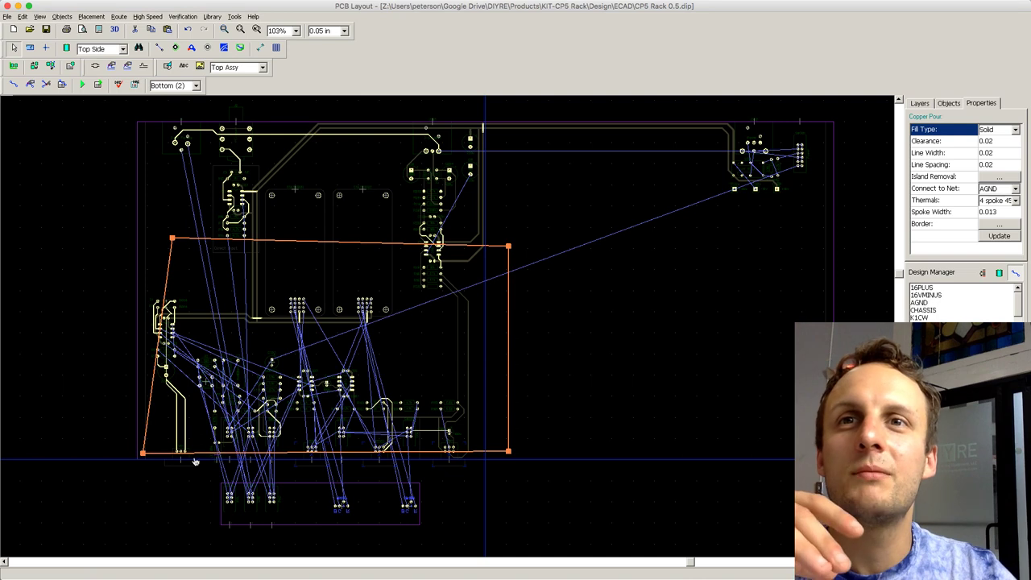
pyautogui.moveTo(141, 452); pyautogui.dragTo(162, 456)
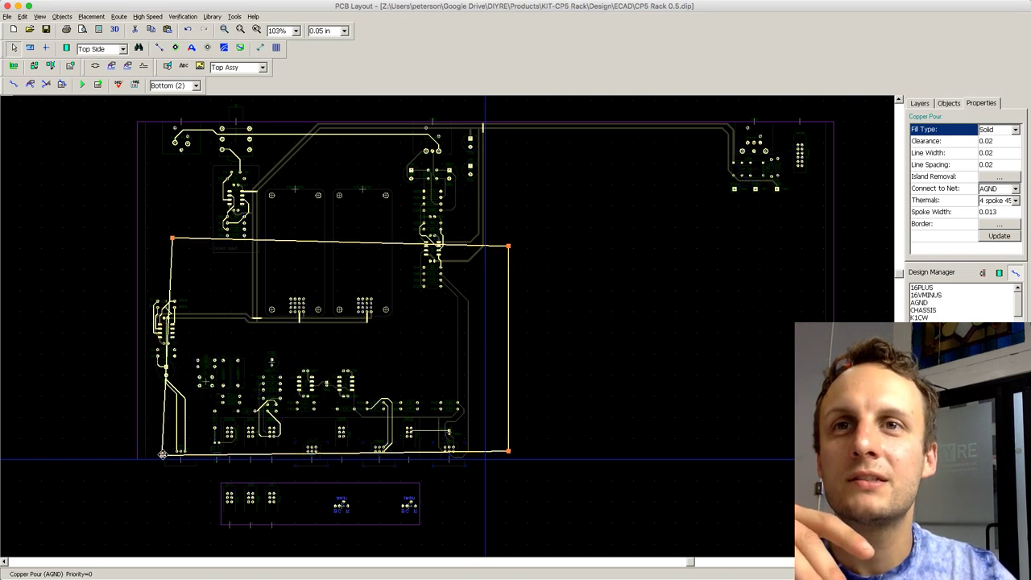
pyautogui.moveTo(306, 241); pyautogui.dragTo(296, 130)
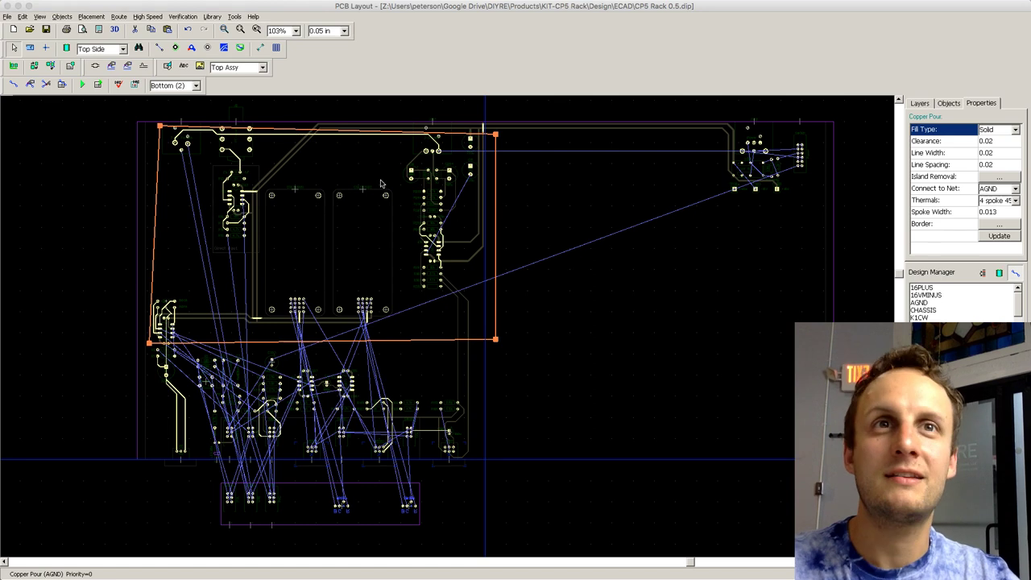
# Step: Outline a rectangular copper pour on the top layer over the board's upper part, from the left edge to just past IC5
pyautogui.click(624, 321)
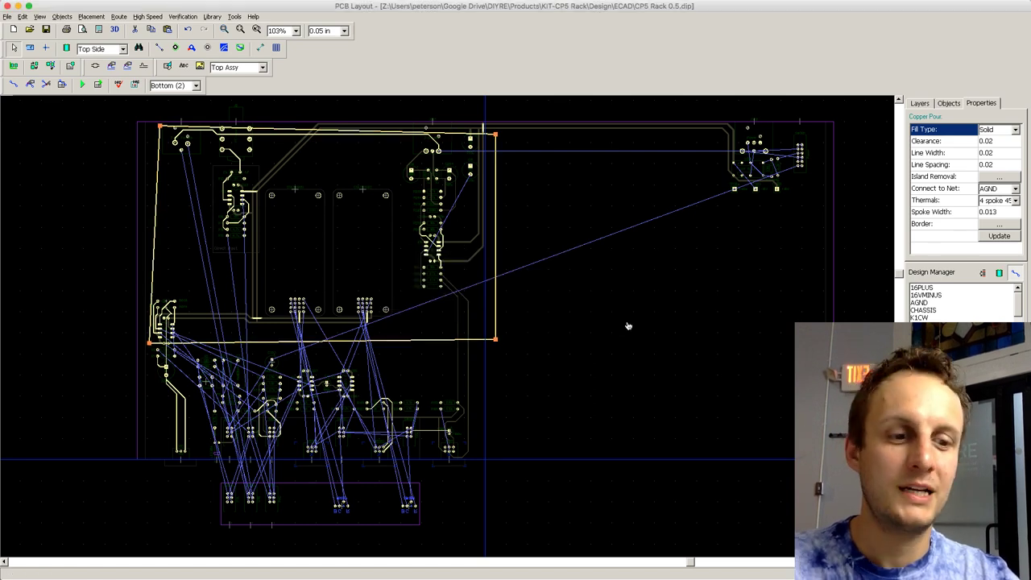
pyautogui.press('t')
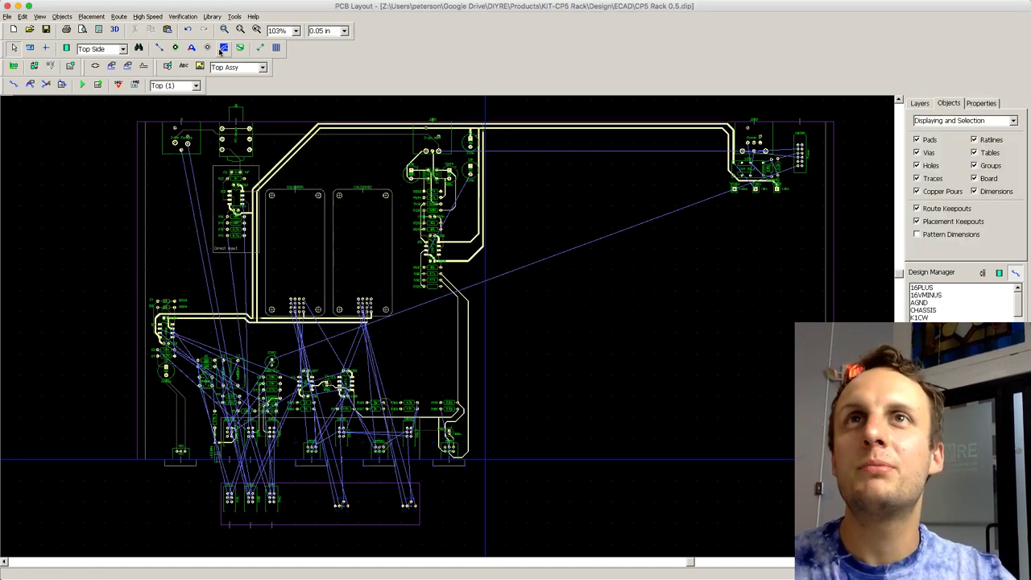
pyautogui.click(225, 49)
pyautogui.click(150, 123)
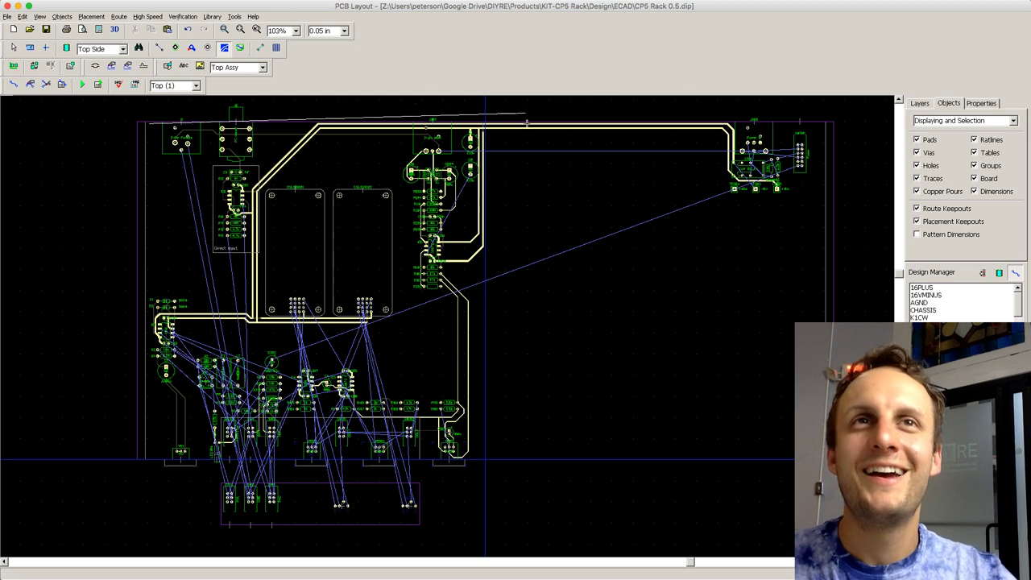
pyautogui.click(527, 127)
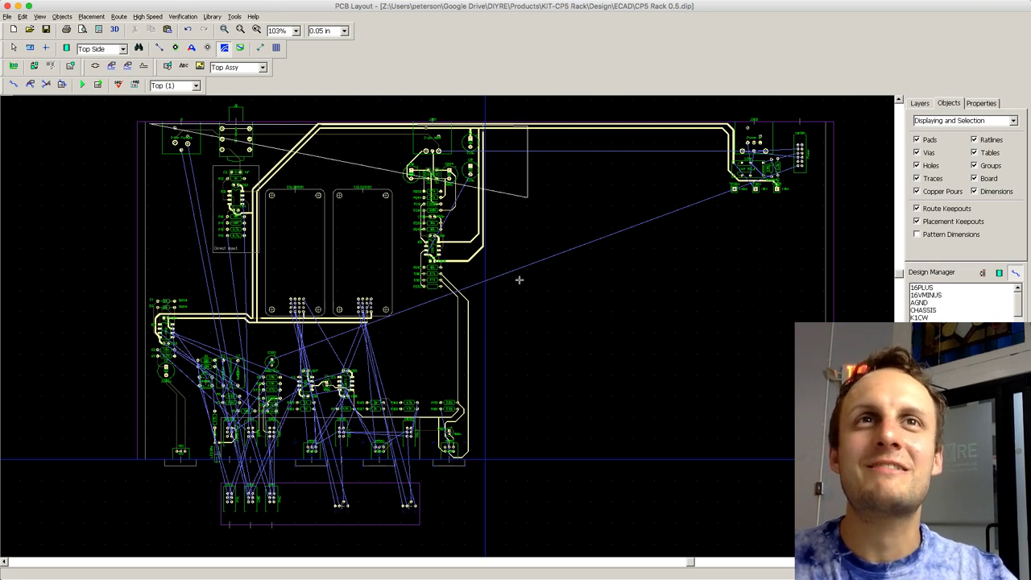
pyautogui.click(526, 325)
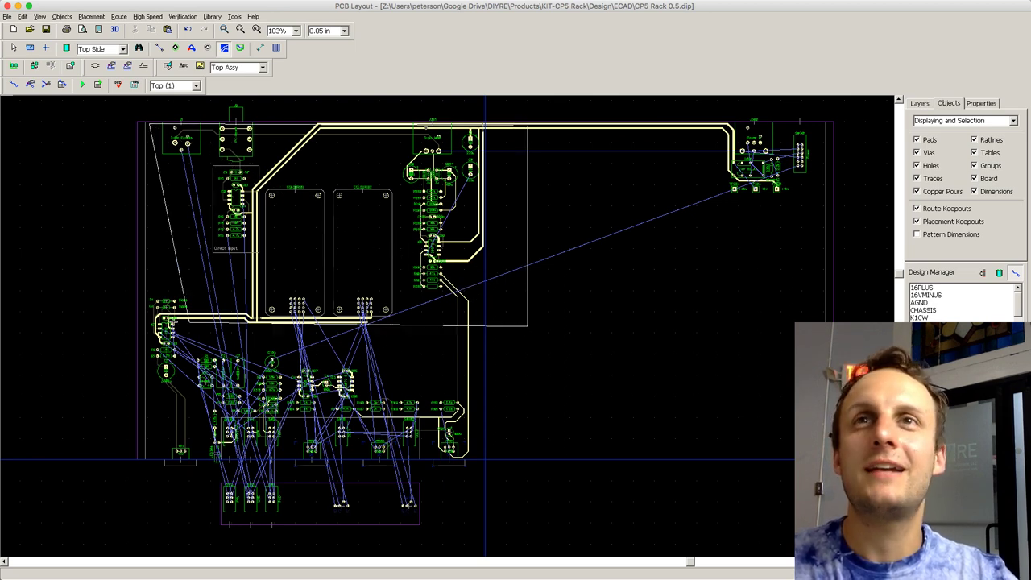
pyautogui.doubleClick(150, 303)
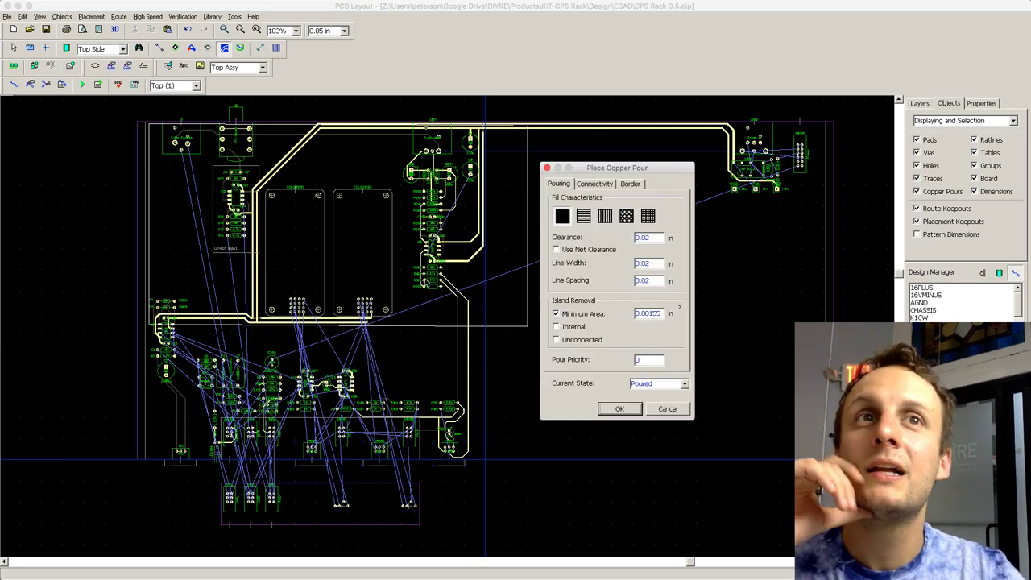
# Step: Try to place the top-layer pour on the AGND net in the Poured state, and turn off the Unpoured Copper Pours warning
pyautogui.click(595, 183)
pyautogui.click(674, 205)
pyautogui.click(664, 240)
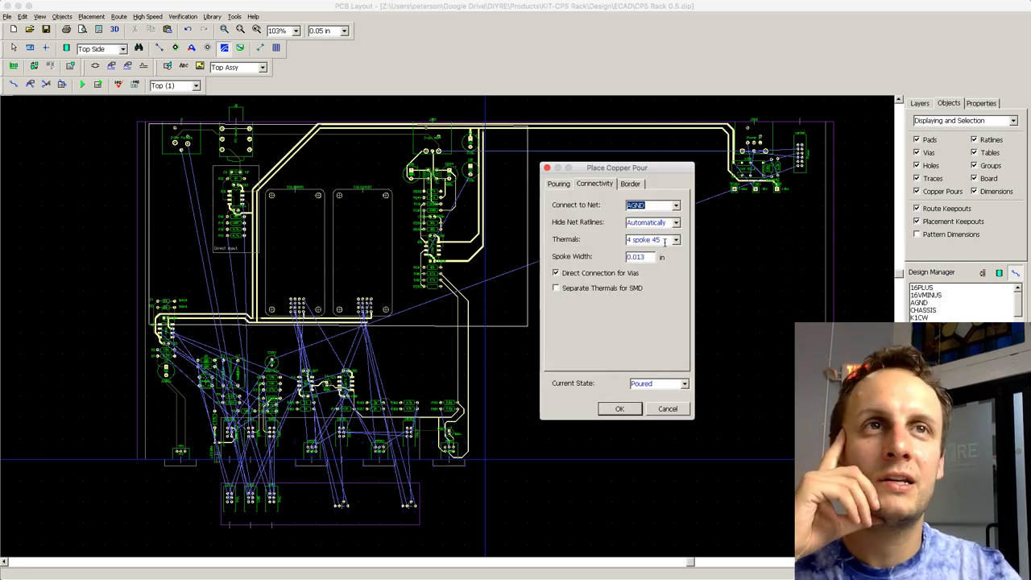
pyautogui.click(621, 410)
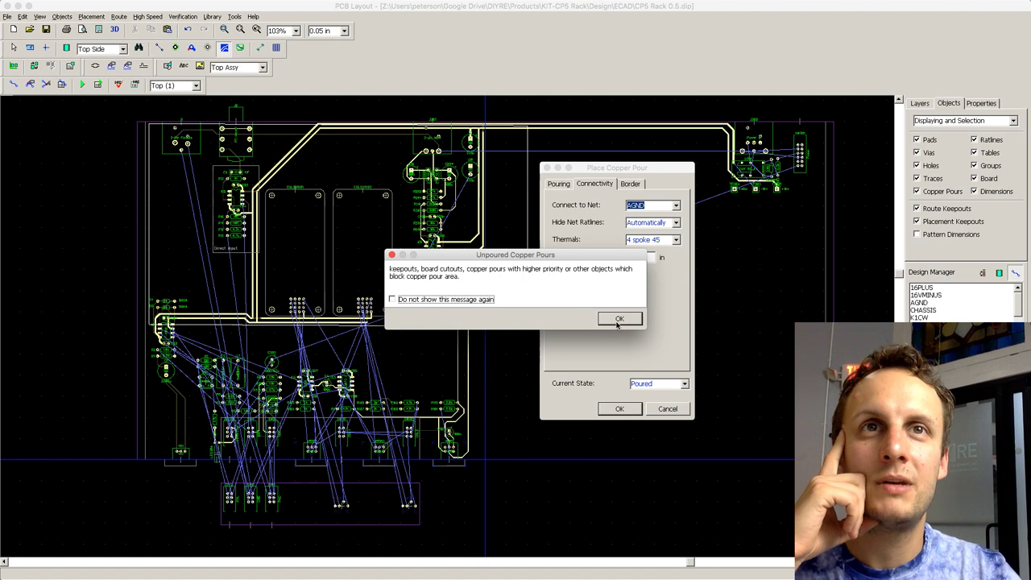
pyautogui.click(481, 299)
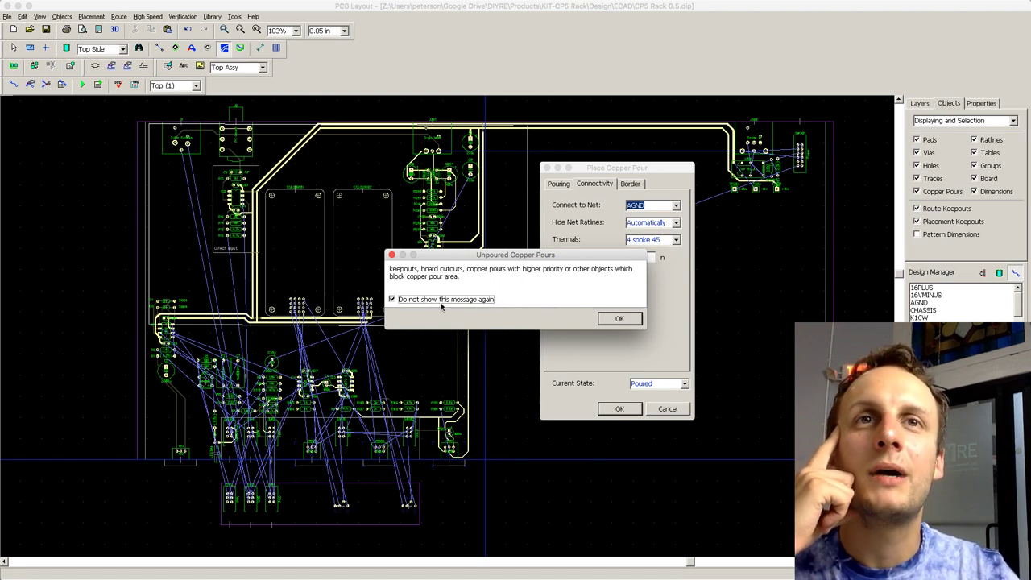
pyautogui.click(619, 318)
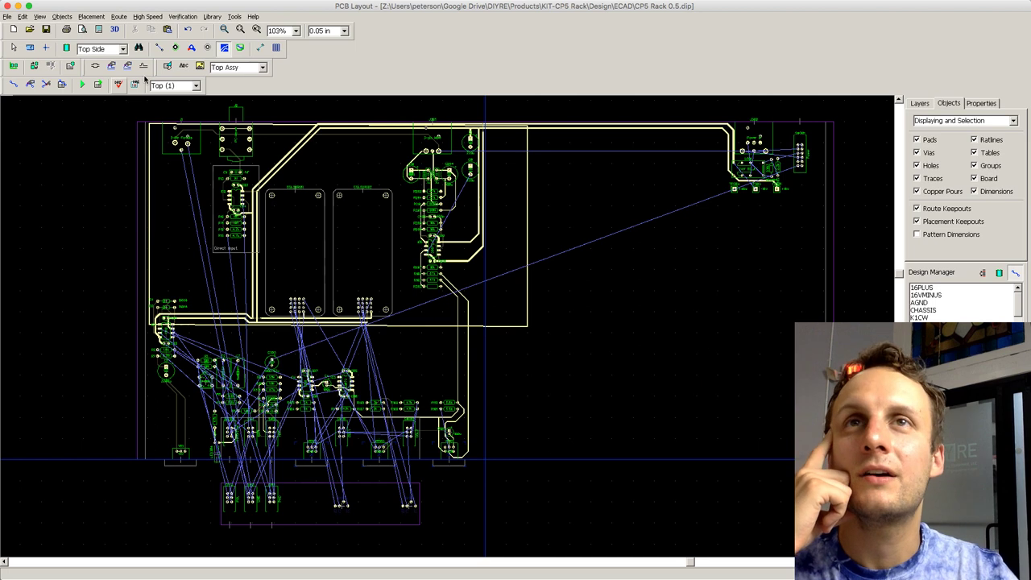
# Step: Open the recent file OLA5 MB 1.0.dip without saving the changes to the current board
pyautogui.click(6, 17)
pyautogui.moveTo(16, 50)
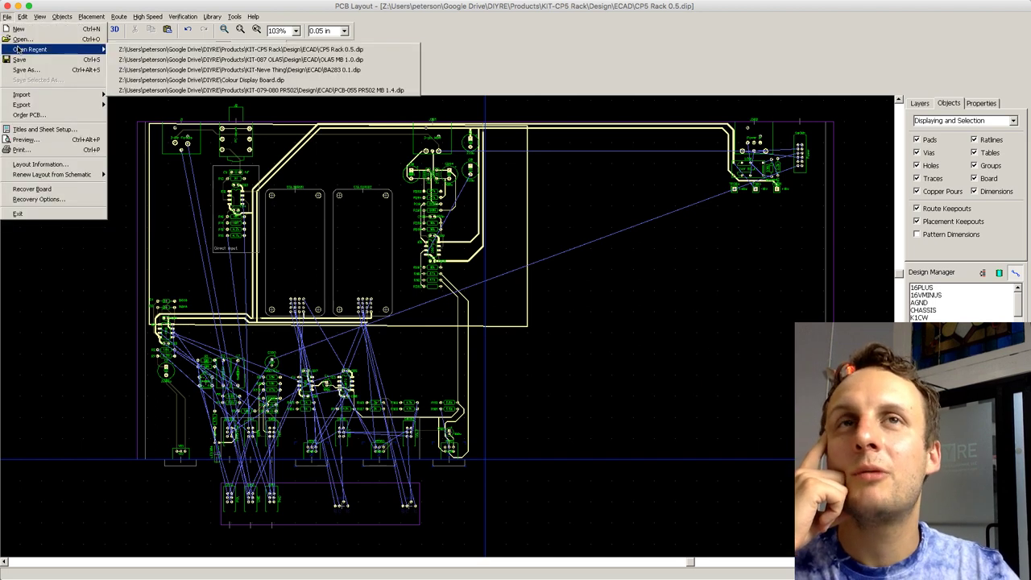
pyautogui.click(297, 49)
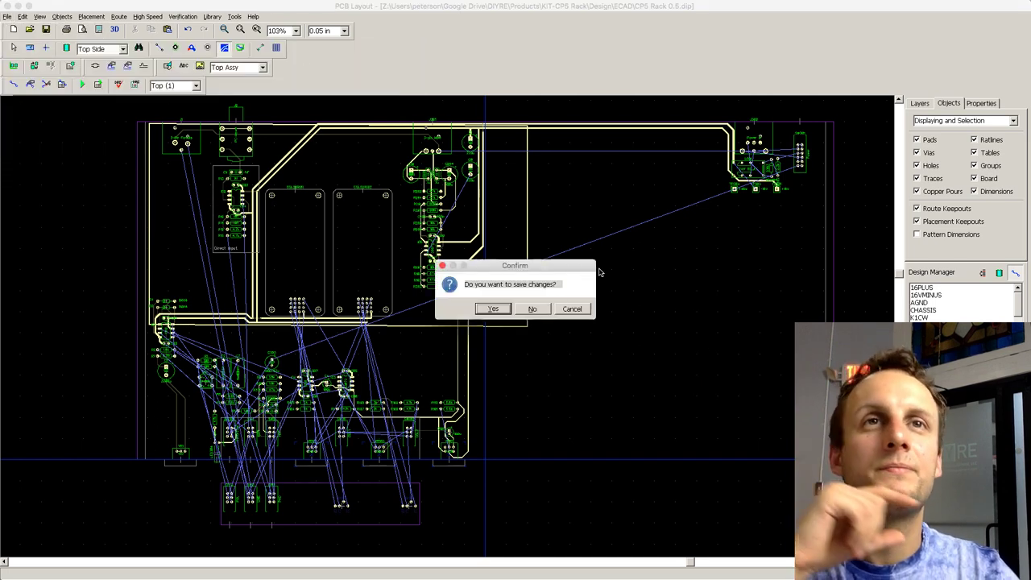
pyautogui.click(531, 309)
# Step: Hide the Top Silk and Bottom Silk layers of the OLA5 board and make the Bottom layer active
pyautogui.scroll(3, 616, 295)
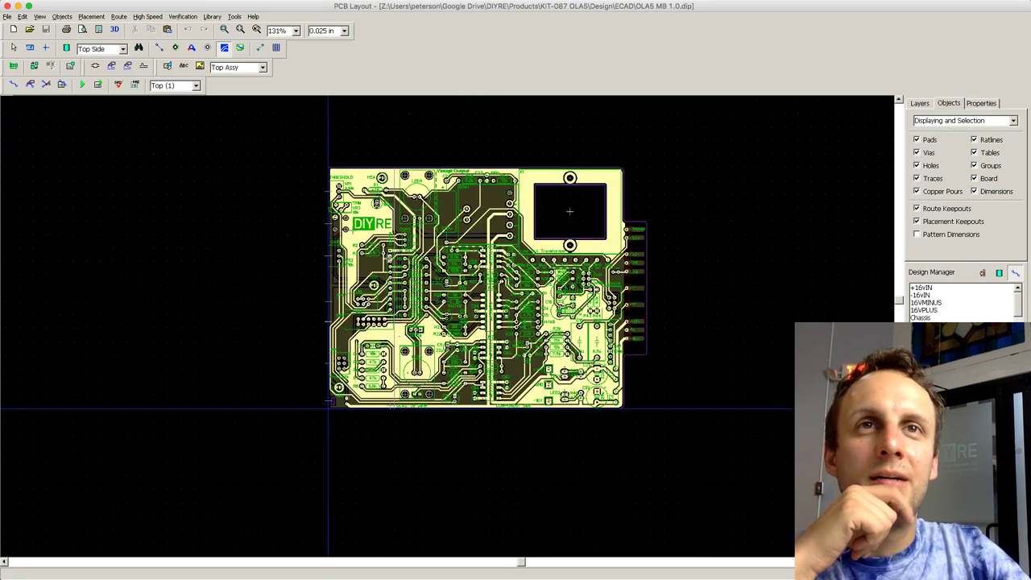
pyautogui.scroll(3, 725, 247)
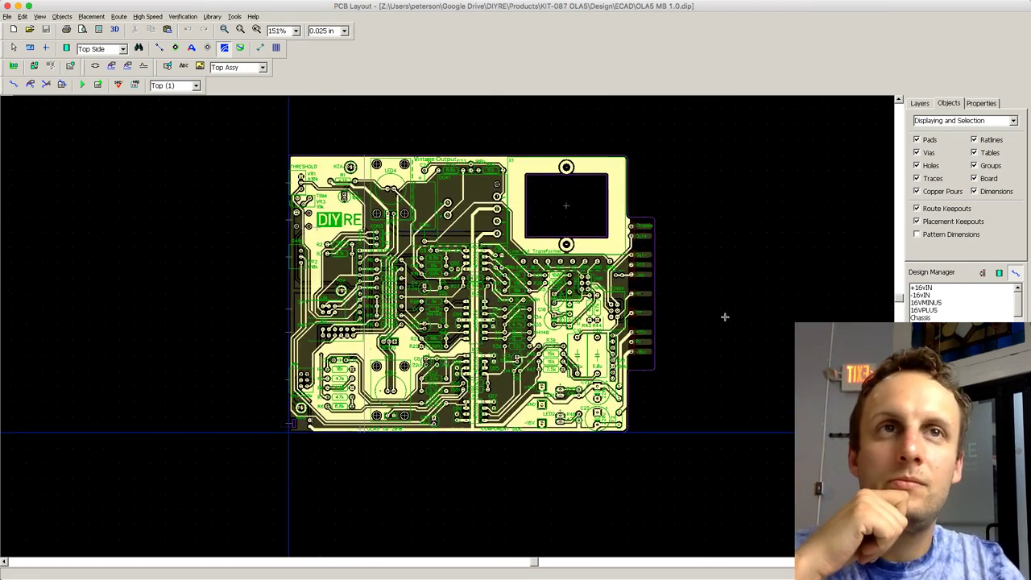
pyautogui.scroll(3, 665, 317)
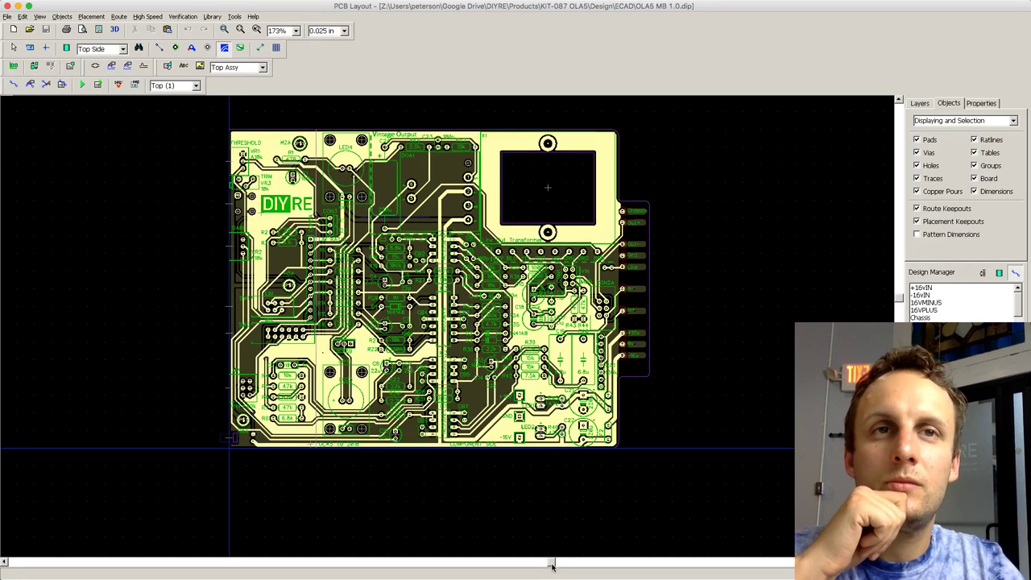
pyautogui.moveTo(552, 567); pyautogui.dragTo(550, 567)
pyautogui.scroll(1, 531, 179)
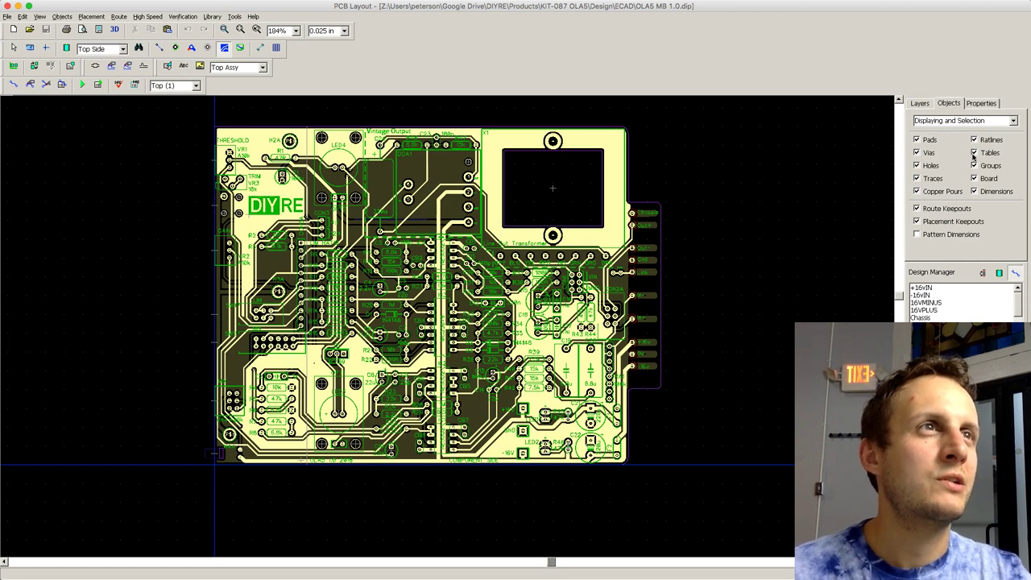
pyautogui.click(919, 103)
pyautogui.click(918, 130)
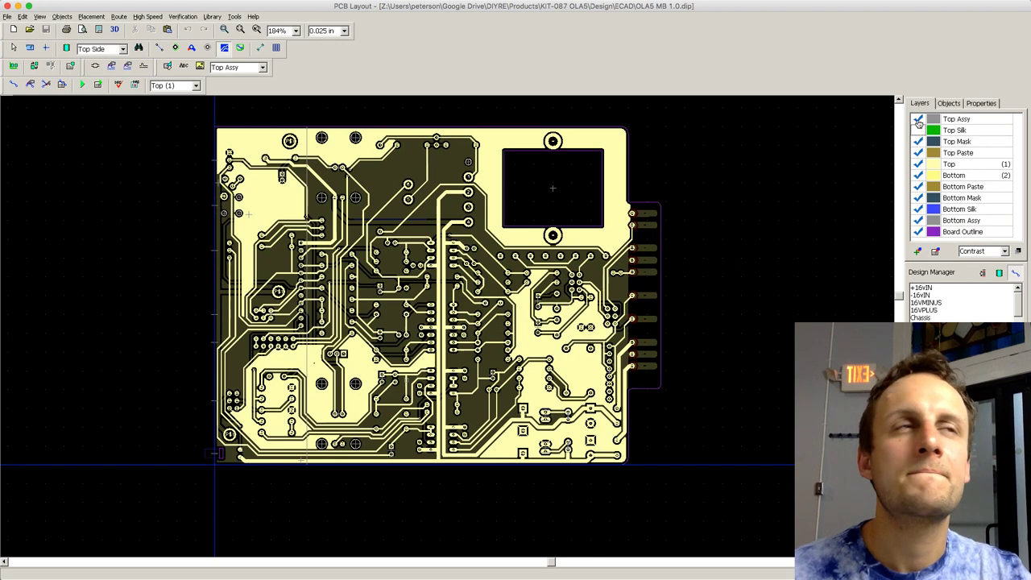
pyautogui.click(946, 104)
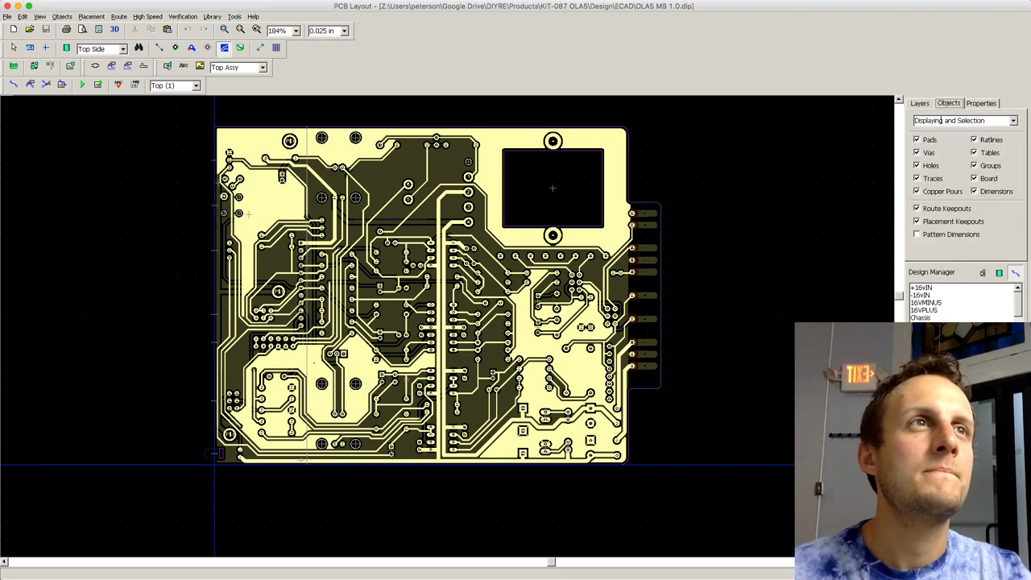
pyautogui.click(926, 105)
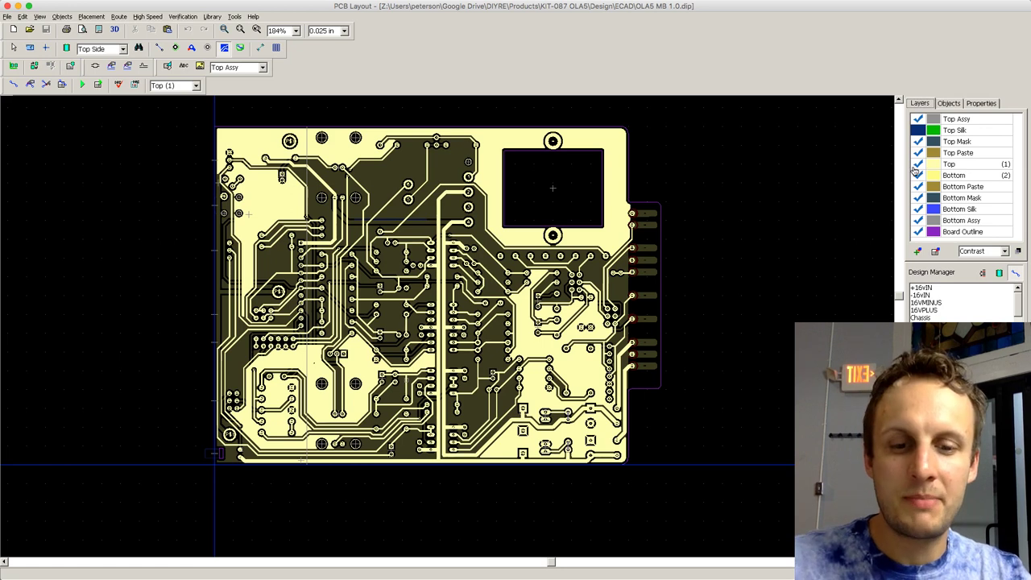
pyautogui.click(916, 173)
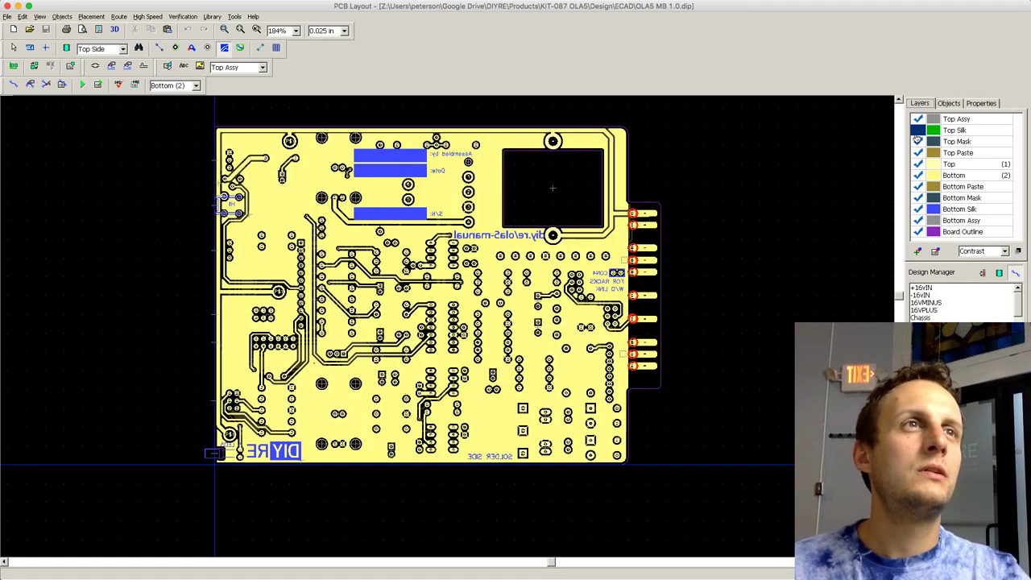
pyautogui.click(917, 211)
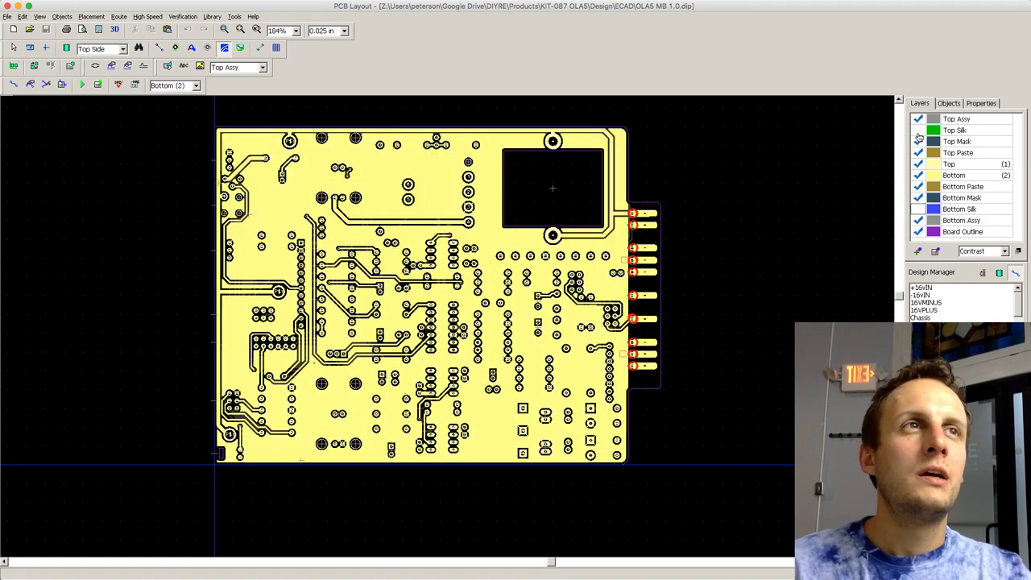
# Step: Hide the copper pours and examine the bare traces on the OLA5 board
pyautogui.click(949, 103)
pyautogui.click(917, 192)
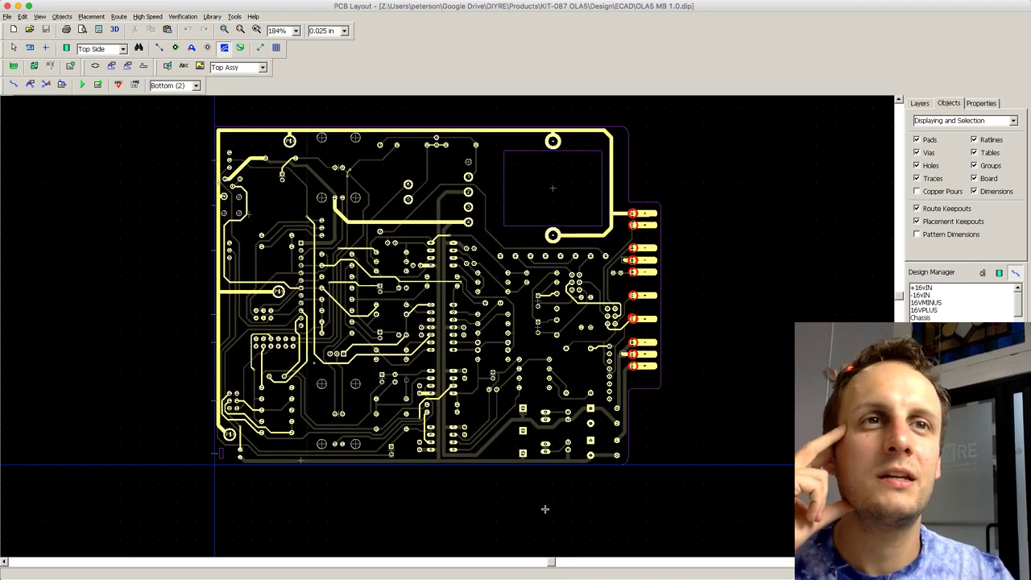
pyautogui.scroll(-1, 763, 251)
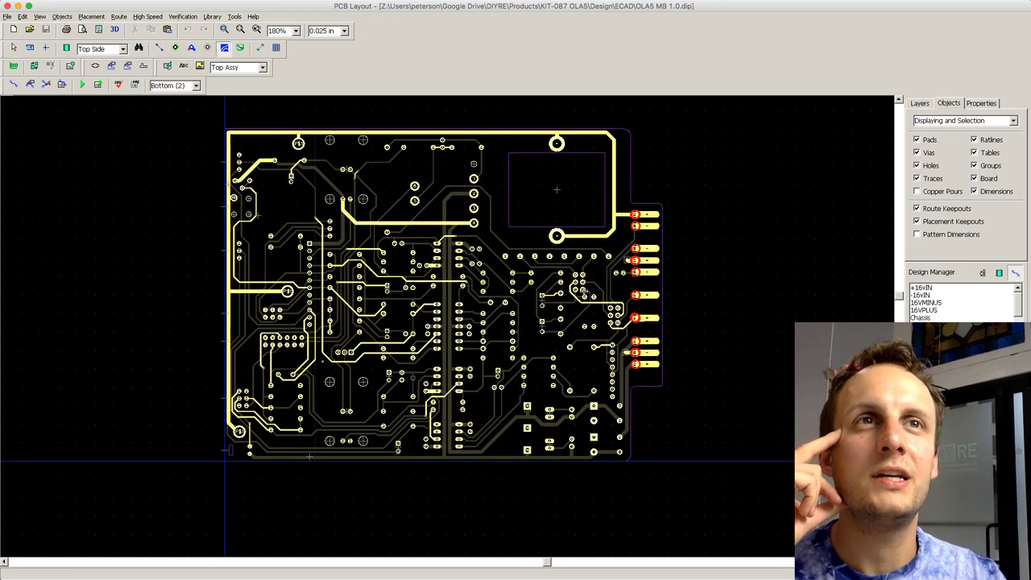
pyautogui.scroll(1, 760, 234)
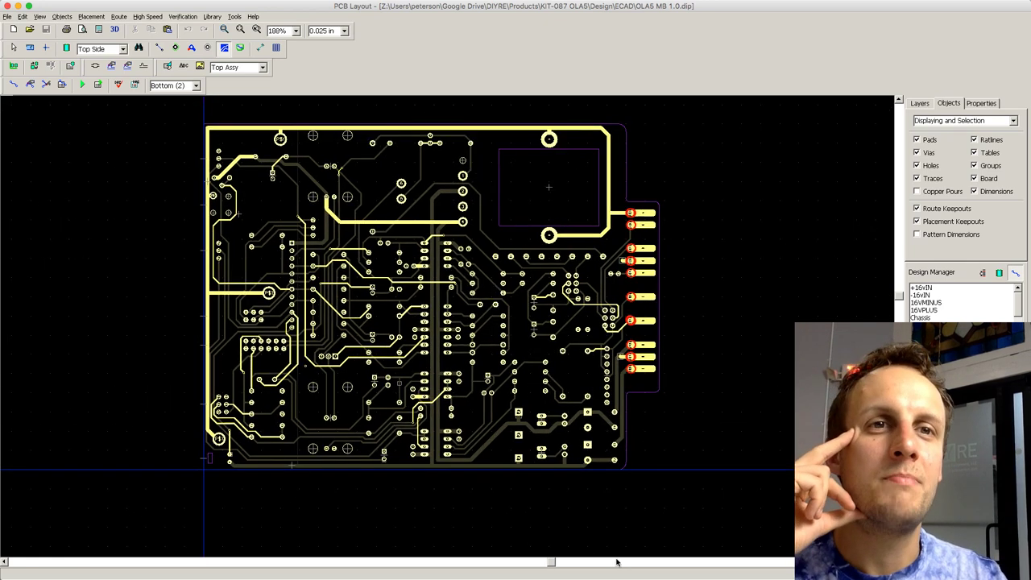
pyautogui.moveTo(553, 563); pyautogui.dragTo(545, 562)
pyautogui.scroll(1, 314, 229)
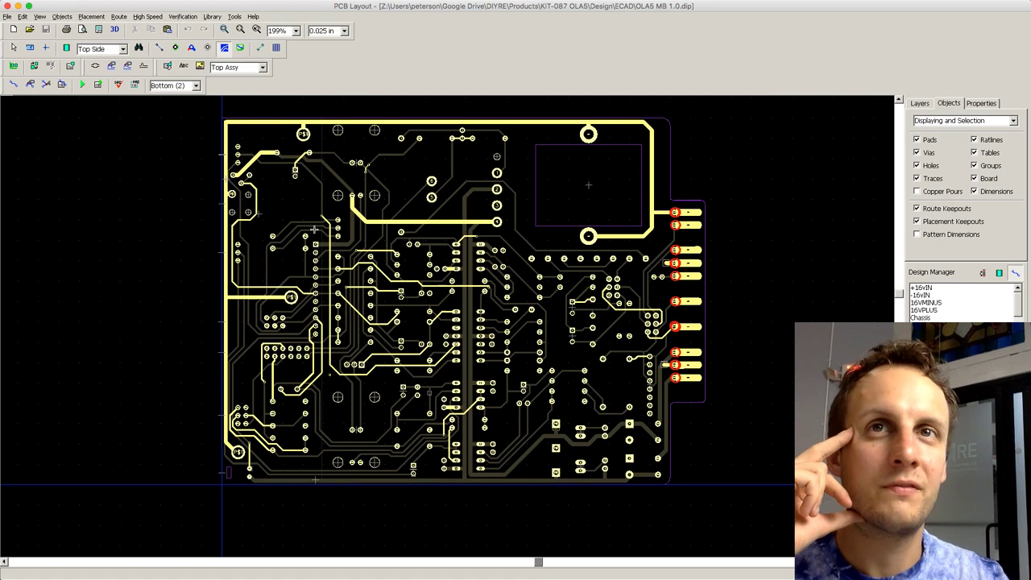
pyautogui.scroll(2, 318, 231)
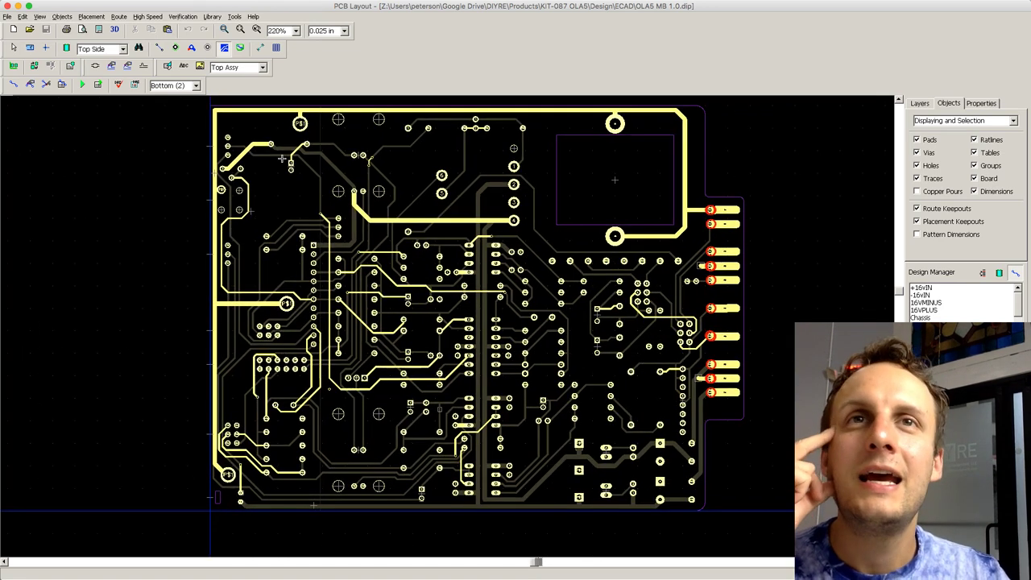
# Step: Hide the Top copper layer so that only the Bottom copper layer is displayed
pyautogui.click(918, 104)
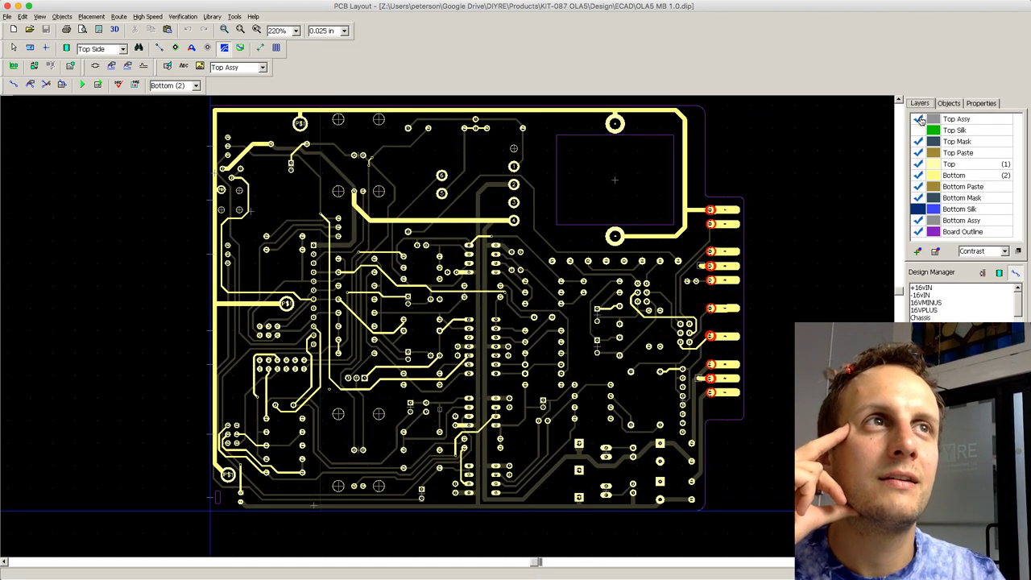
pyautogui.click(918, 163)
pyautogui.click(918, 175)
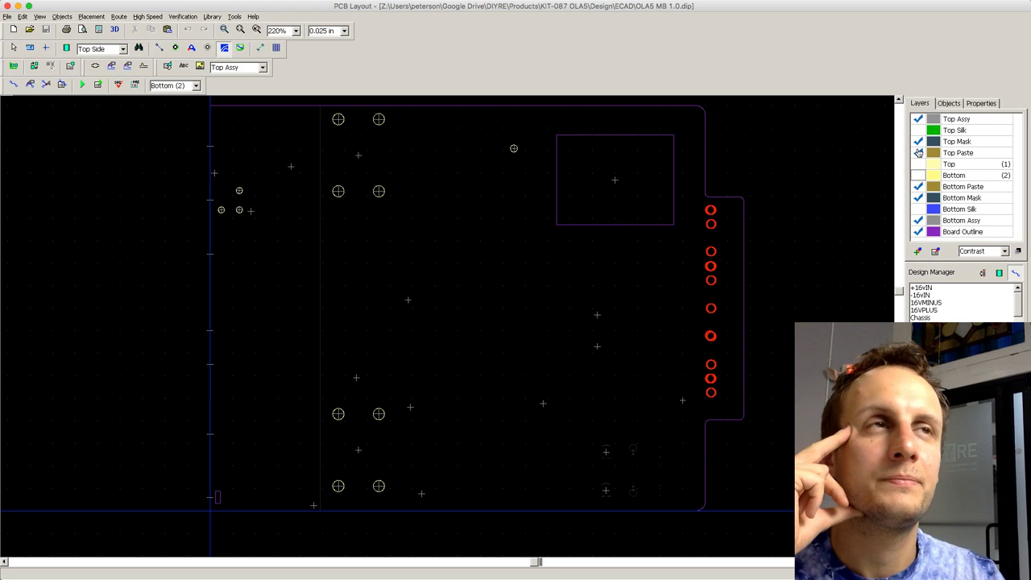
pyautogui.click(918, 163)
pyautogui.click(948, 103)
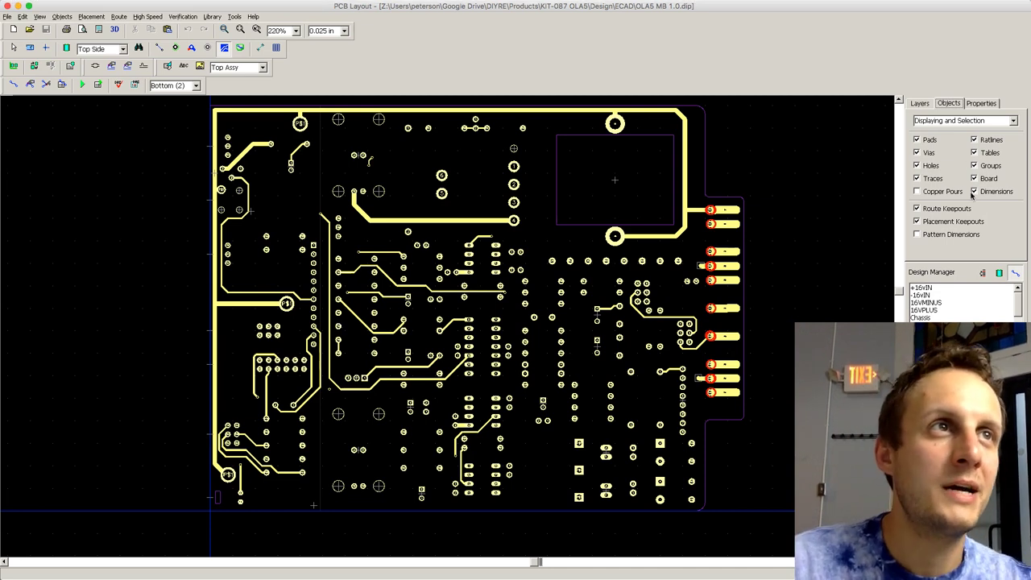
# Step: Display the copper pours again and examine closely how the bottom pour meets the pads and traces
pyautogui.click(916, 192)
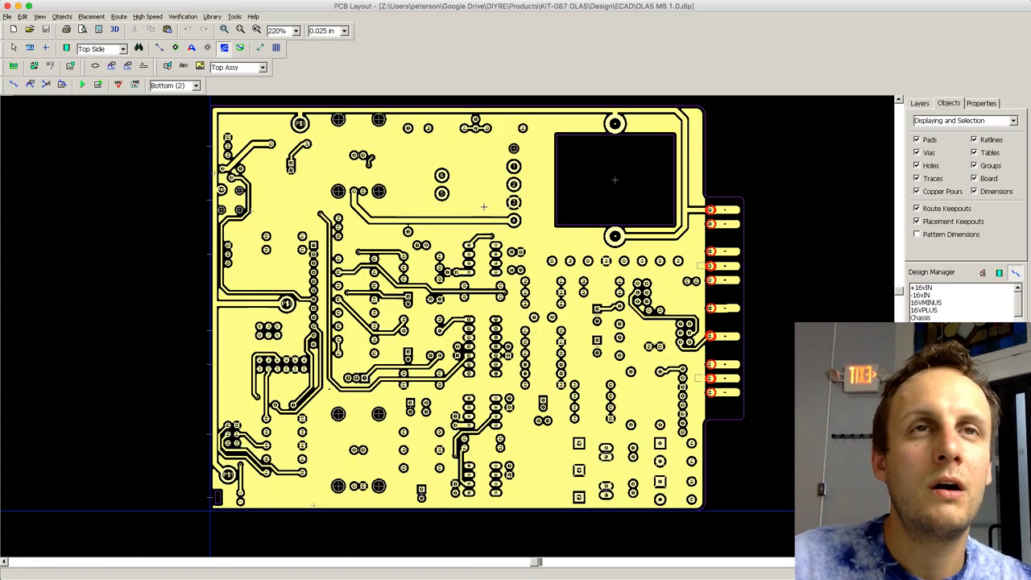
pyautogui.scroll(3, 520, 248)
pyautogui.scroll(3, 547, 266)
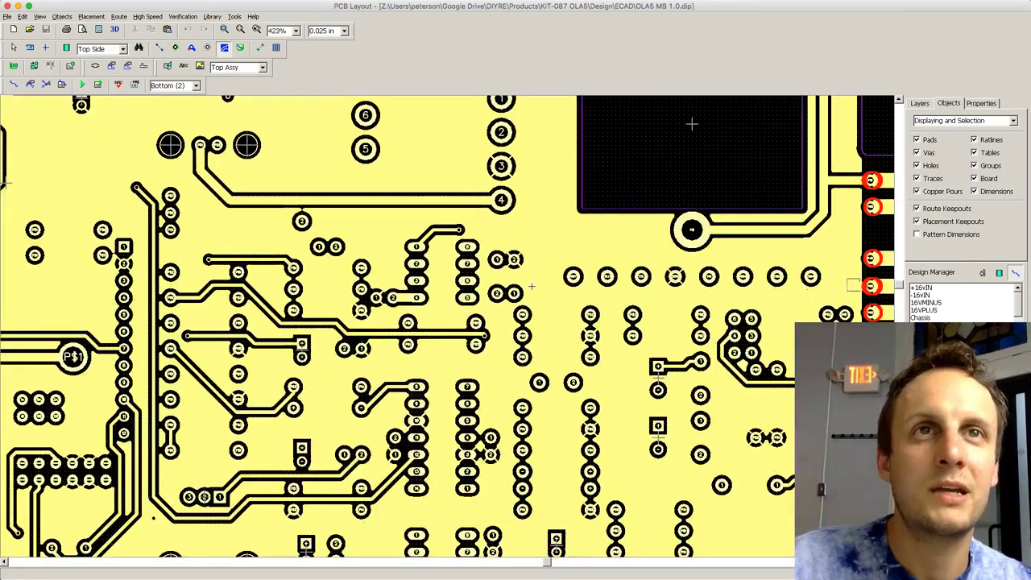
# Step: Hide the copper pours and check the net of CB1's pad 2 with the Bottom and Top layers active in turn
pyautogui.click(916, 191)
pyautogui.scroll(1, 518, 242)
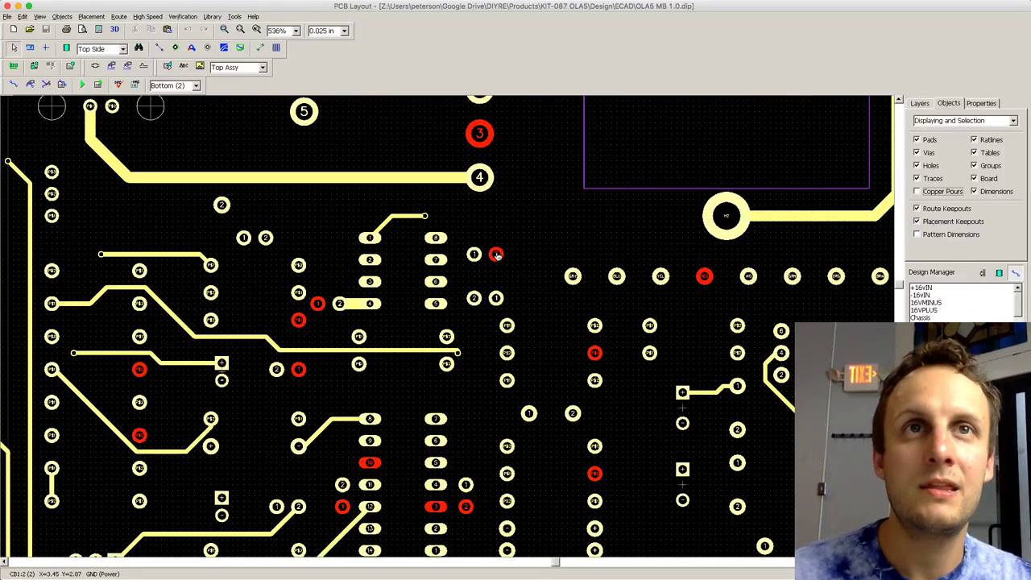
pyautogui.click(917, 104)
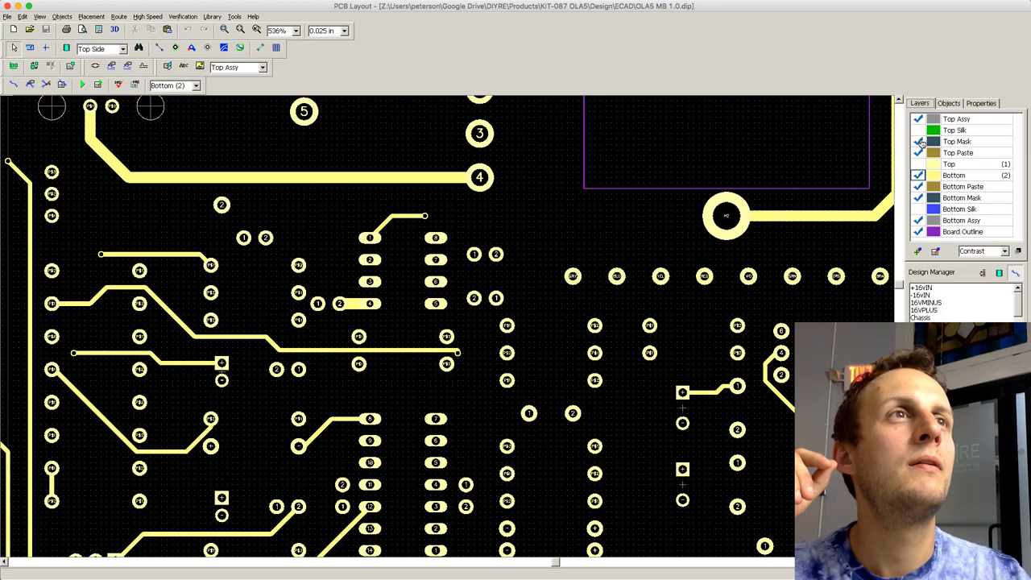
pyautogui.click(948, 103)
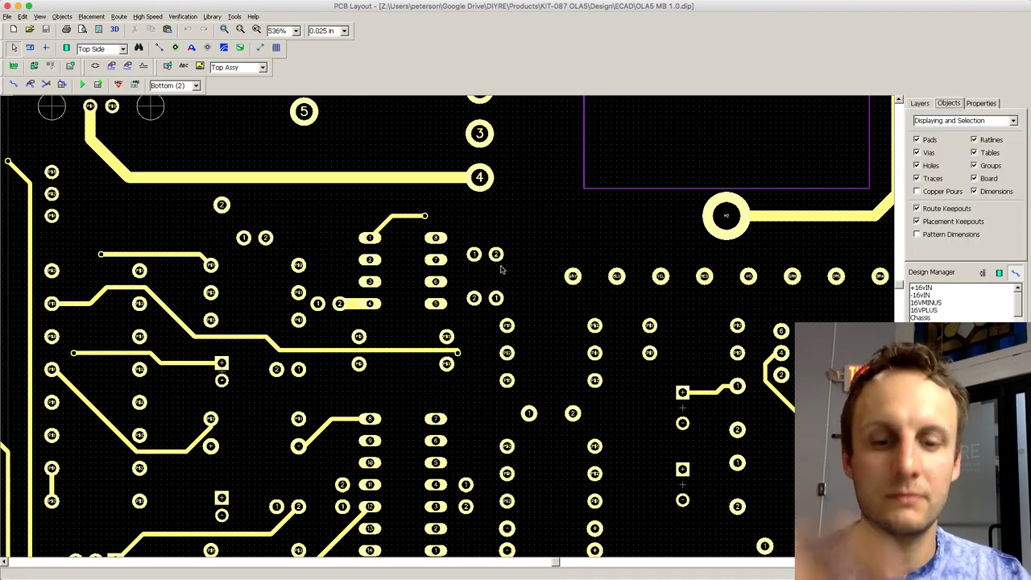
pyautogui.press('KP_Multiply')
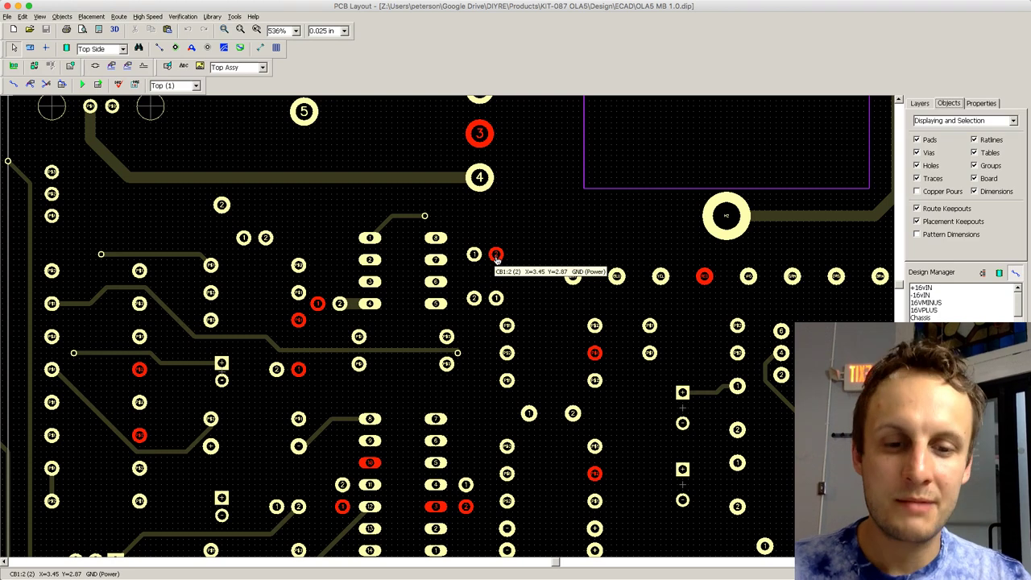
# Step: Make the Bottom layer active, display the copper pours again and examine the bottom pour across the whole OLA5 board
pyautogui.press('KP_Multiply')
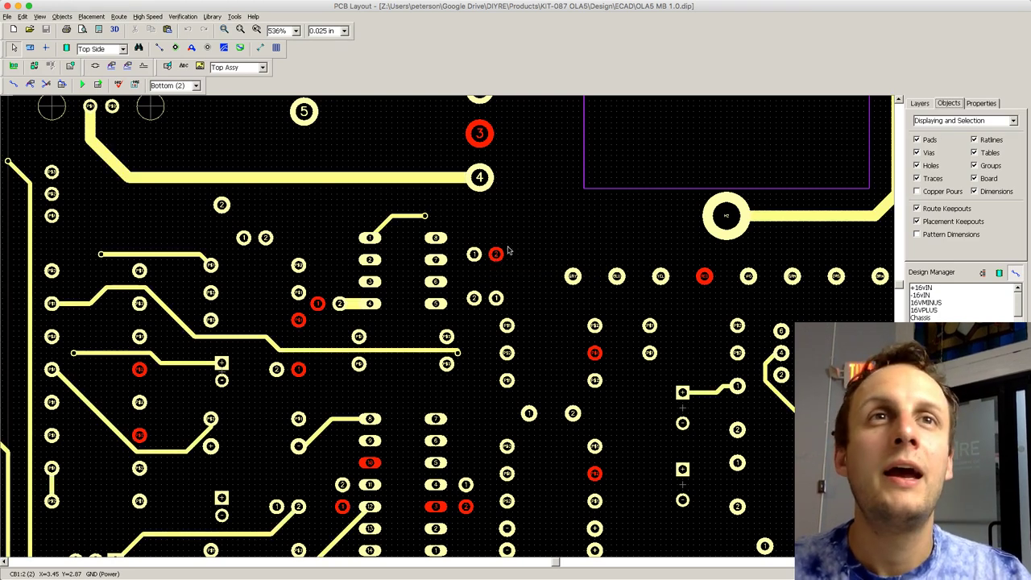
pyautogui.click(917, 191)
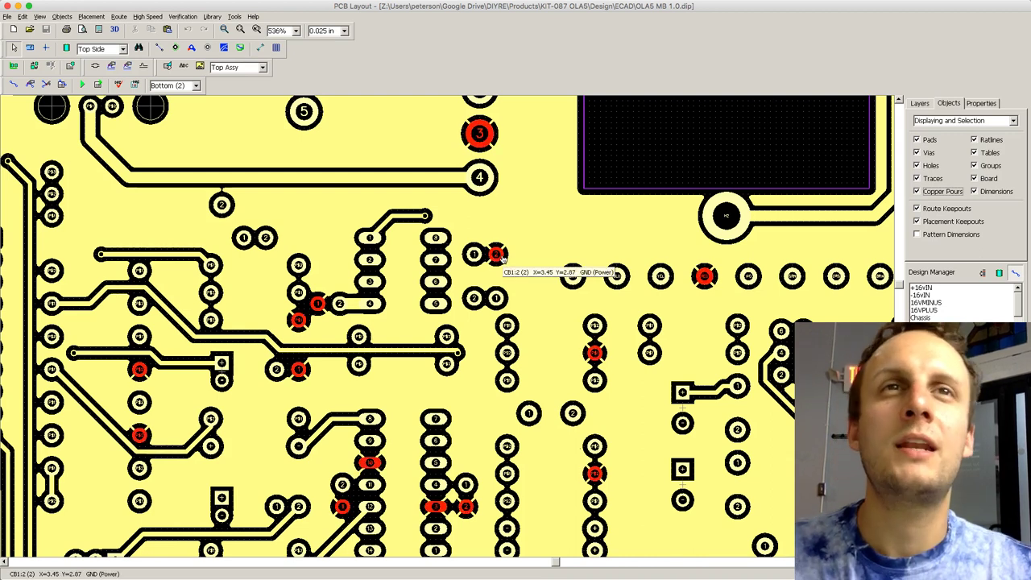
pyautogui.scroll(-5, 524, 301)
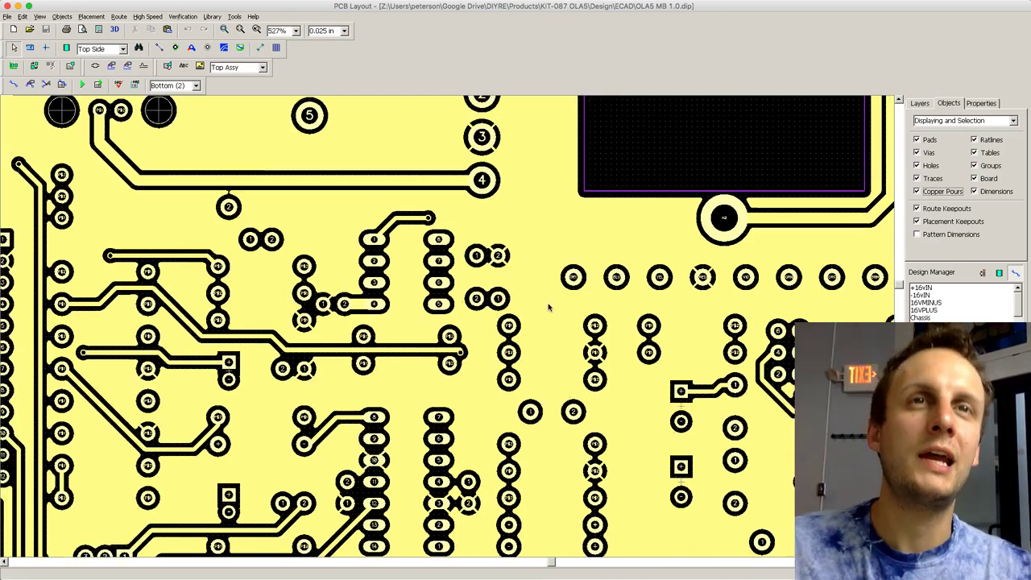
pyautogui.scroll(-2, 572, 294)
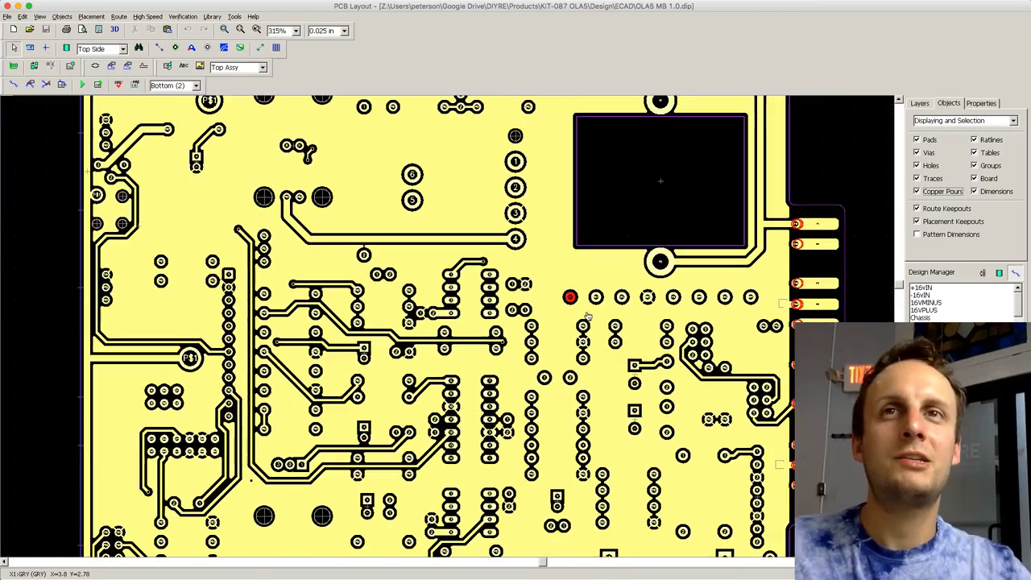
pyautogui.scroll(-1, 600, 382)
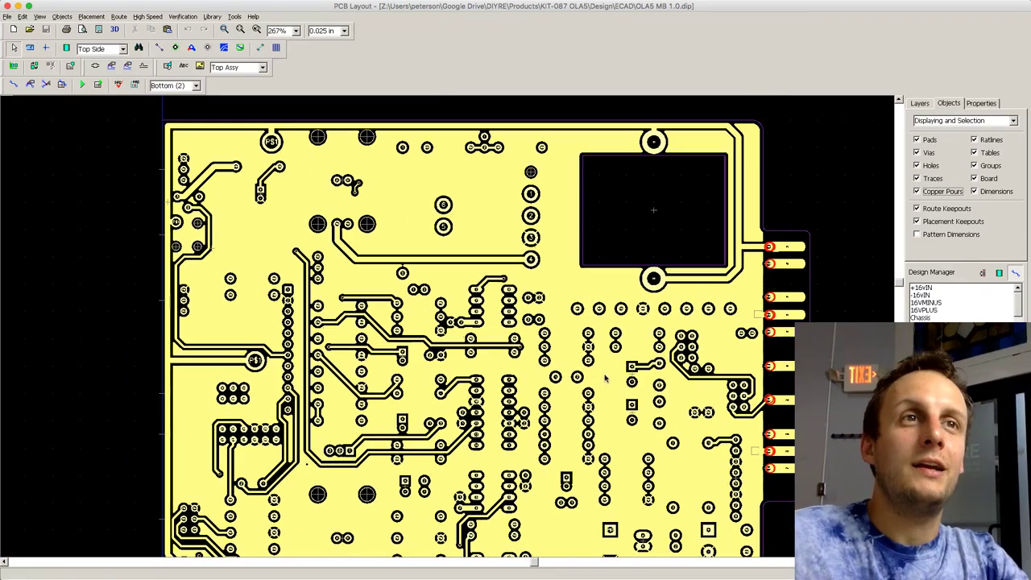
pyautogui.scroll(-1, 900, 288)
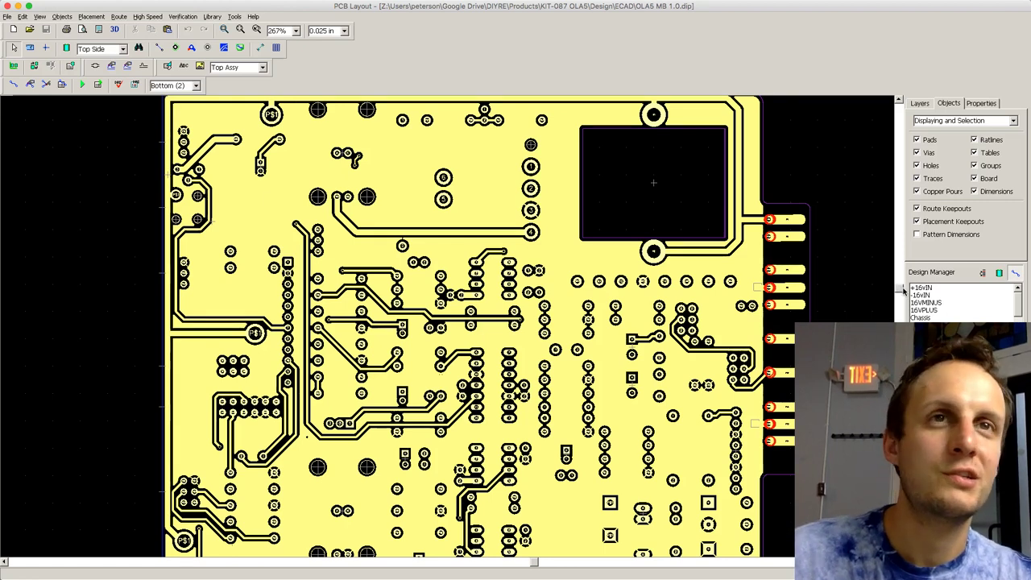
pyautogui.scroll(-2, 902, 288)
pyautogui.scroll(-1, 899, 293)
pyautogui.scroll(-1, 852, 302)
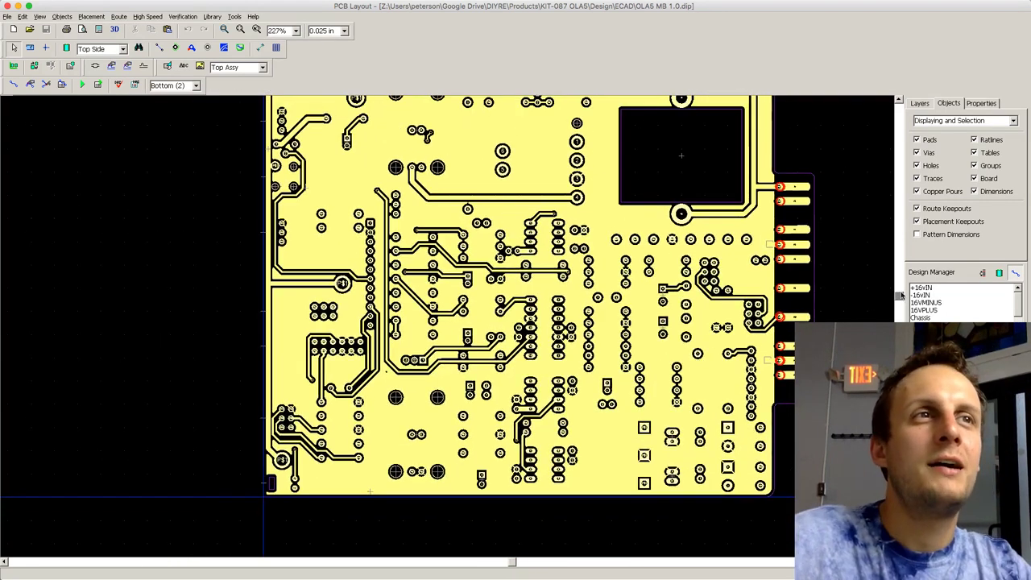
pyautogui.moveTo(899, 295); pyautogui.dragTo(900, 289)
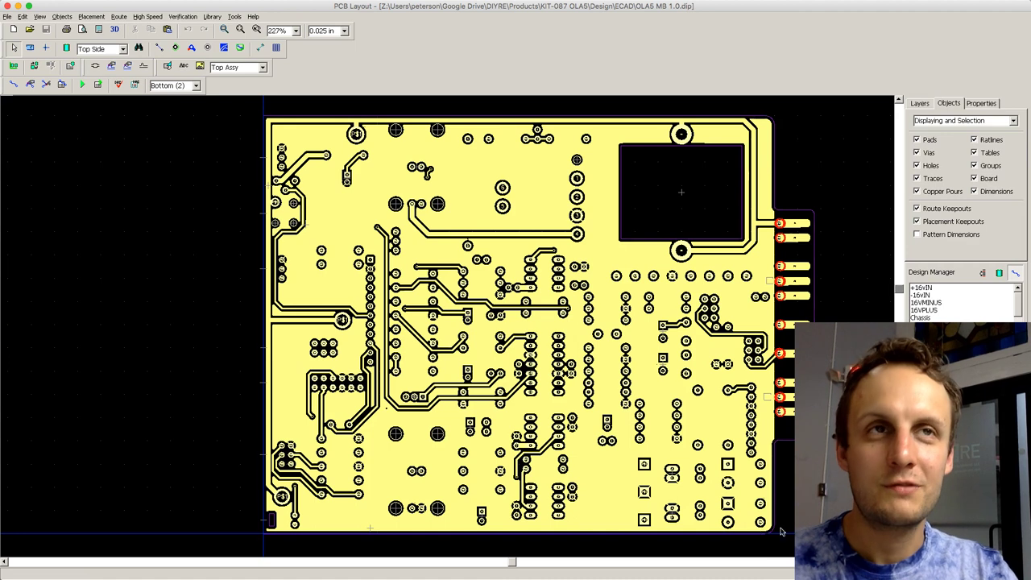
# Step: Make the Top layer active on the OLA5 board and switch away from PCB Layout to another application
pyautogui.press('t')
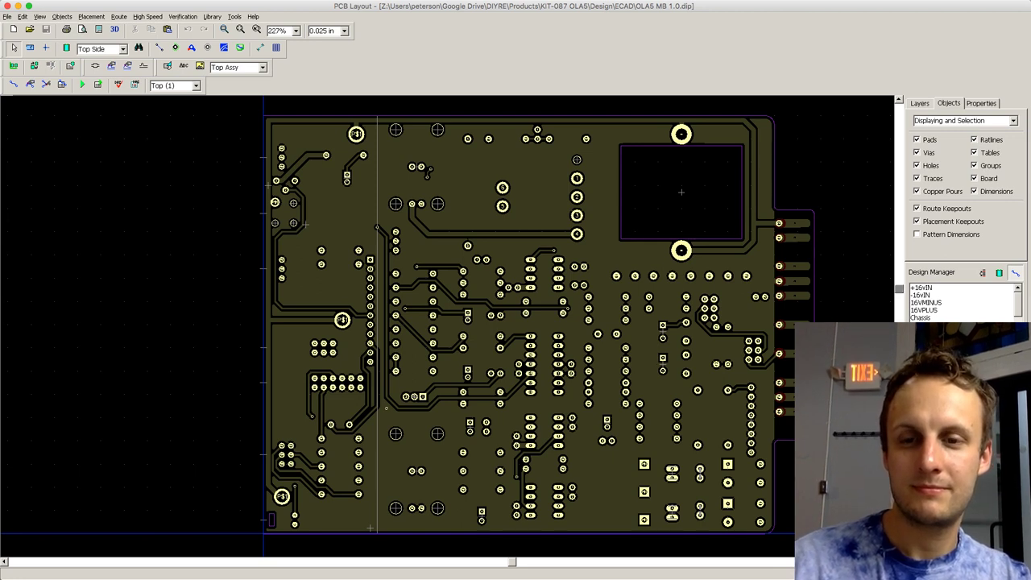
pyautogui.moveTo(868, 2)
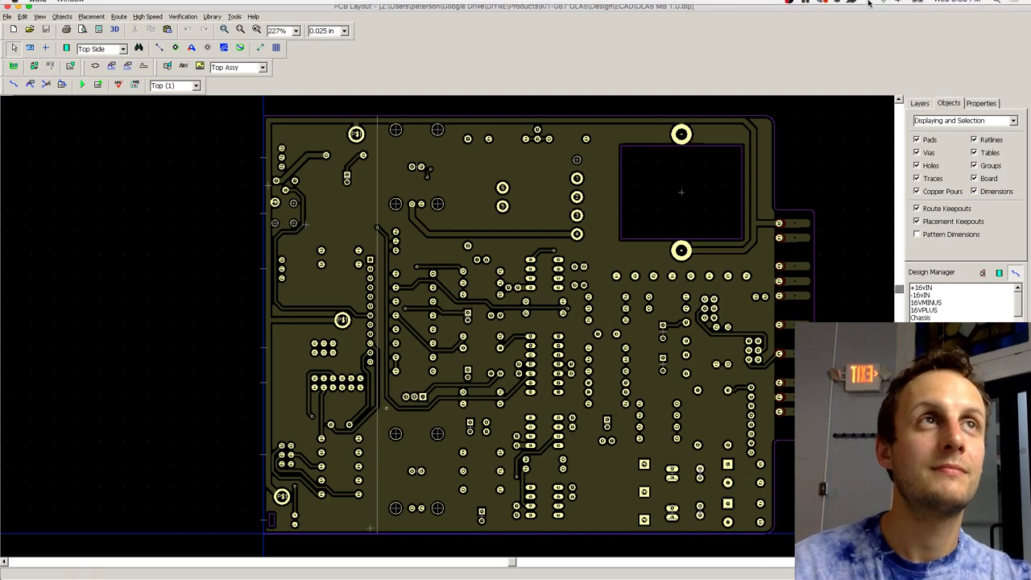
pyautogui.press('super+Tab')
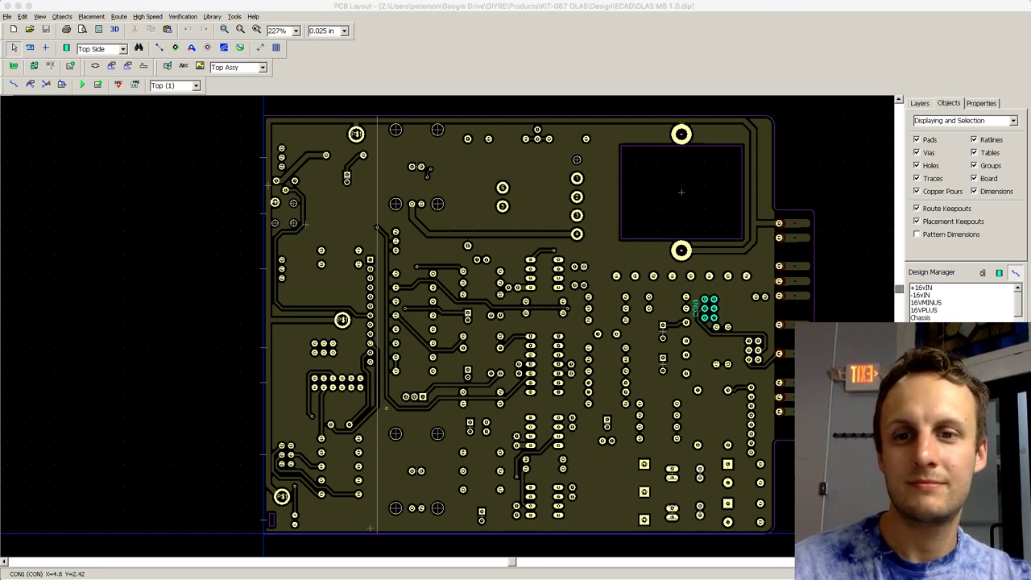